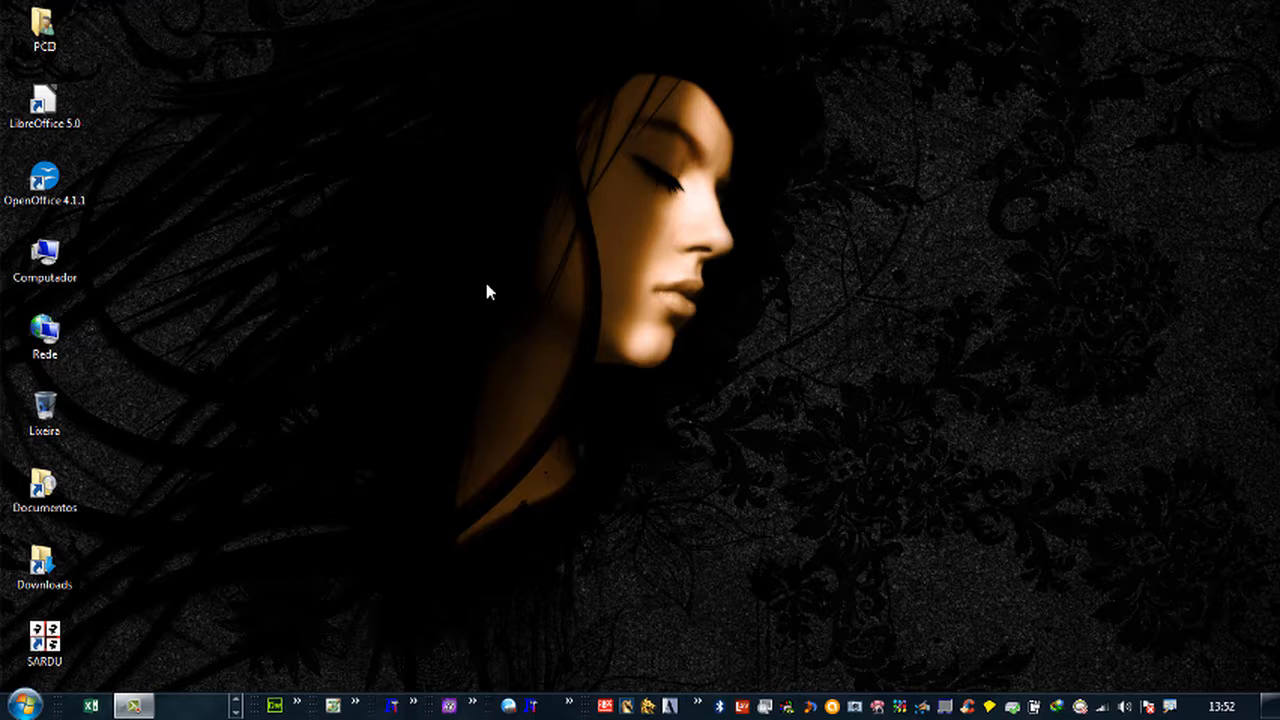
- Open Mozilla Firefox and search Google for GEOGEBRA
mouse_move(400, 15)
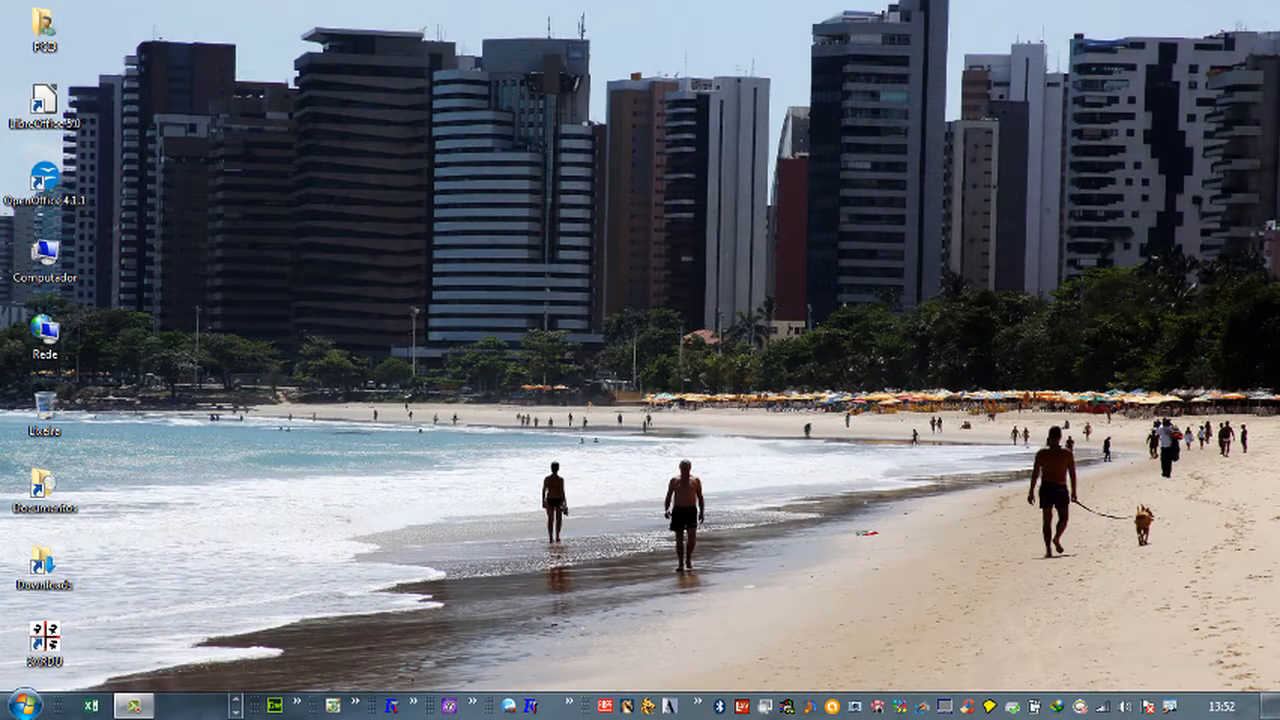
mouse_move(605, 20)
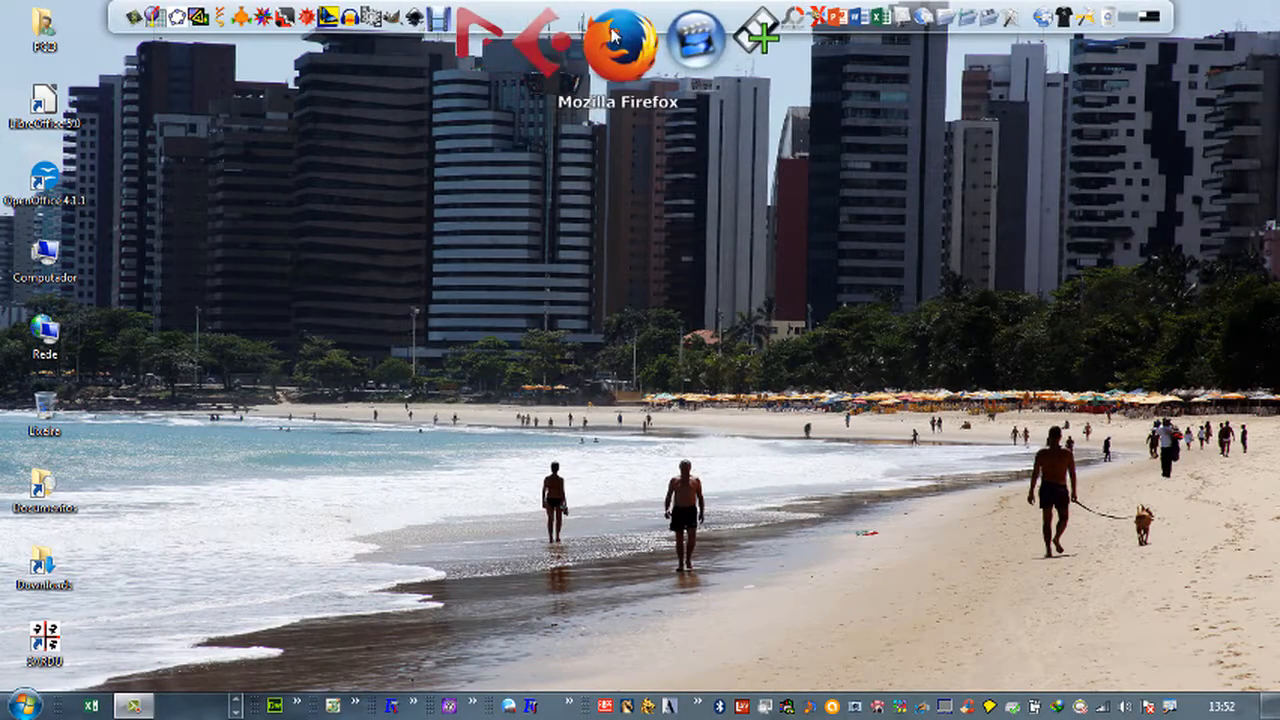
click(612, 50)
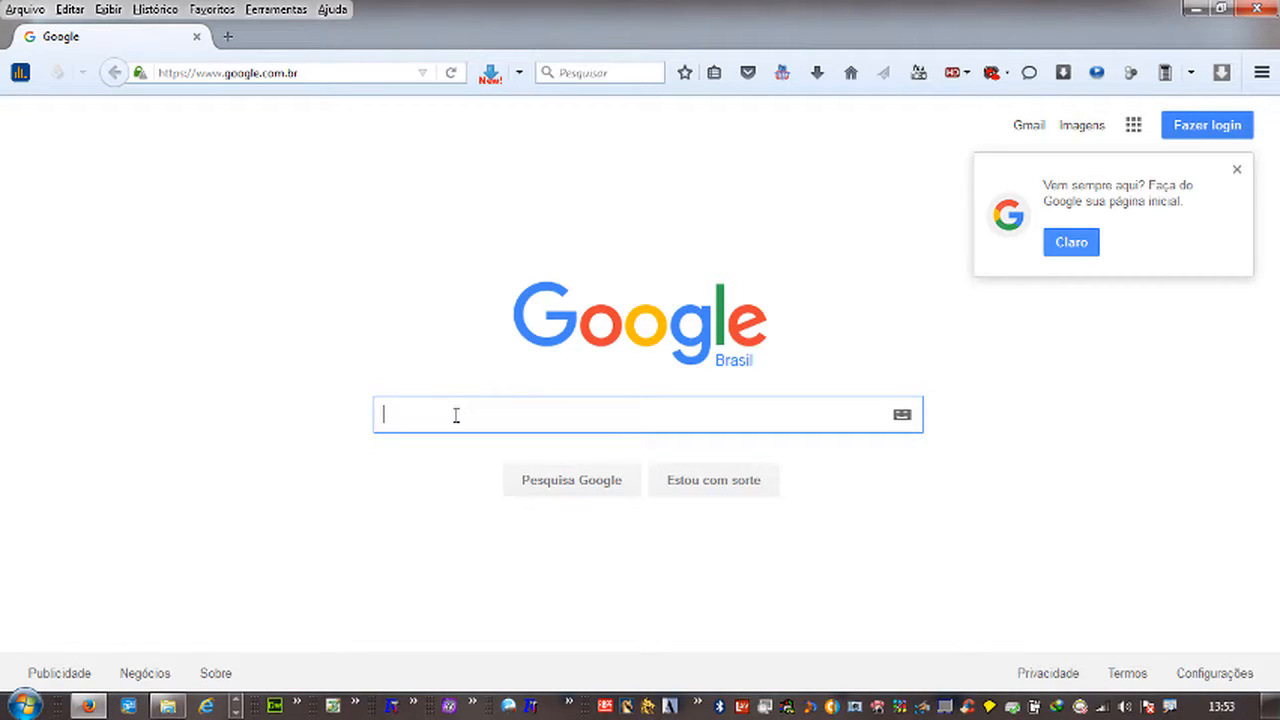
text(GEO)
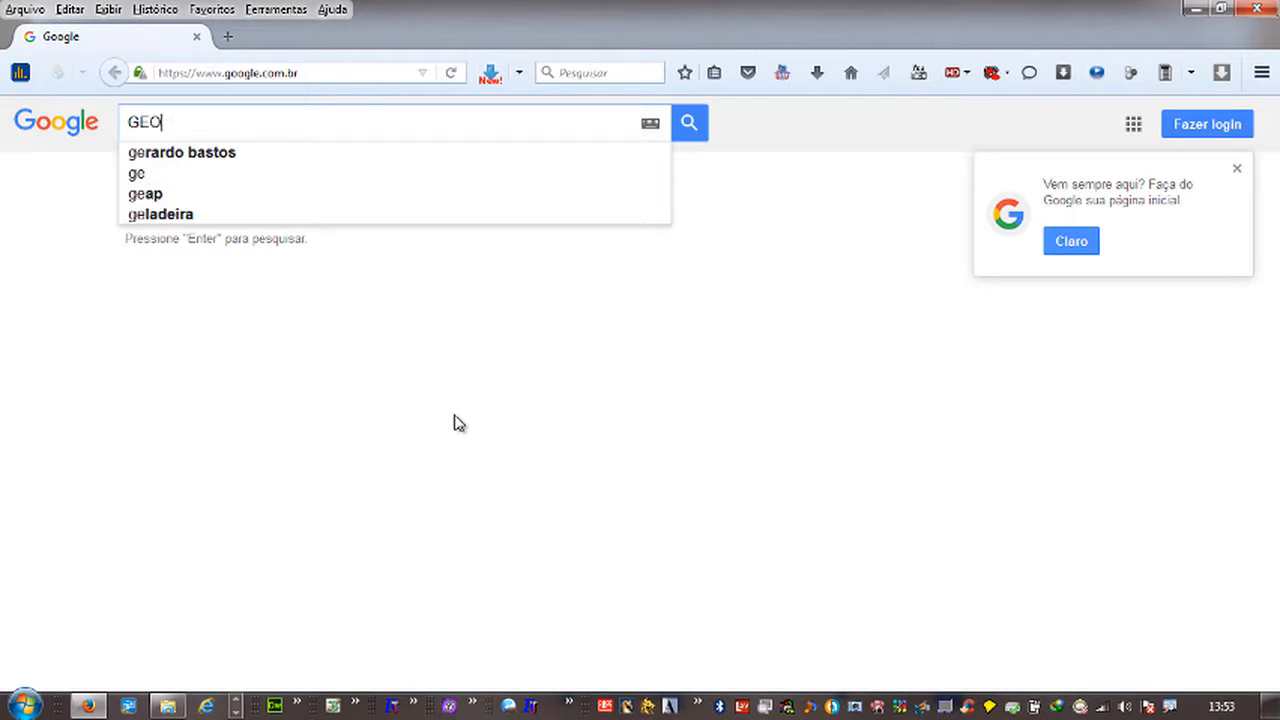
text(GEBRA)
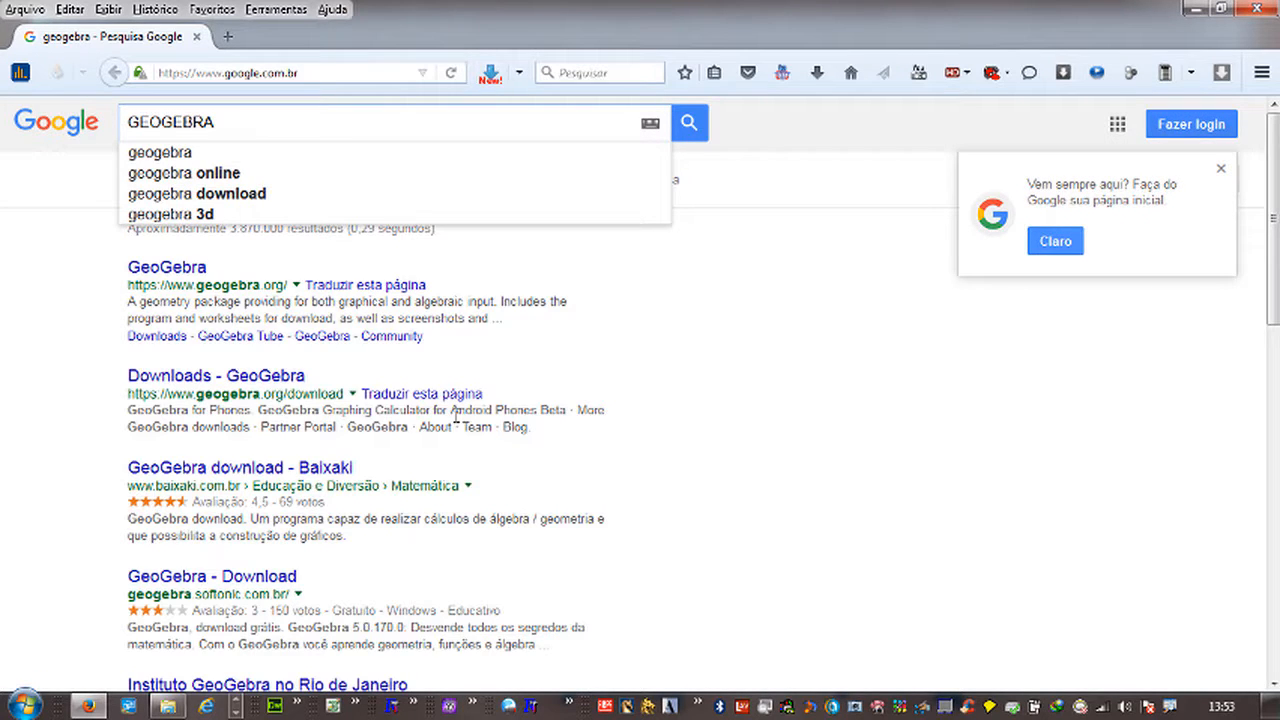
key(Return)
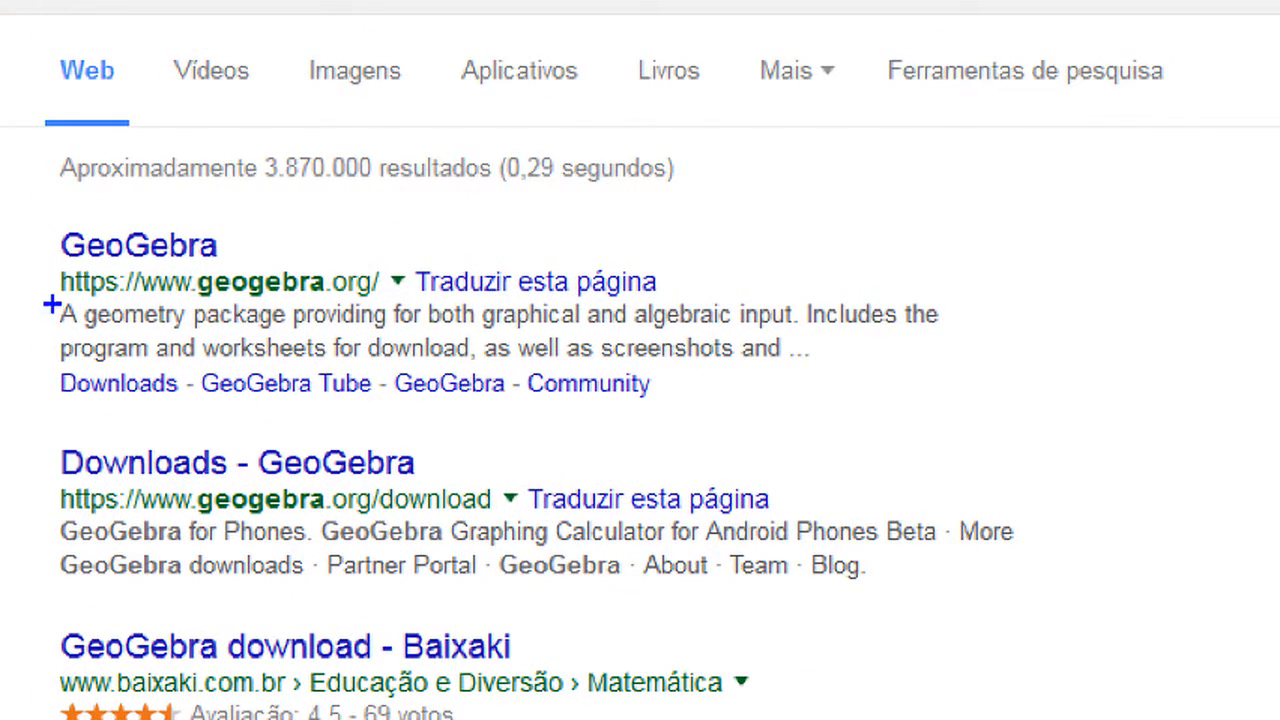
mouse_move(50, 302)
mouse_down()
mouse_move(232, 316)
mouse_move(405, 298)
mouse_up()
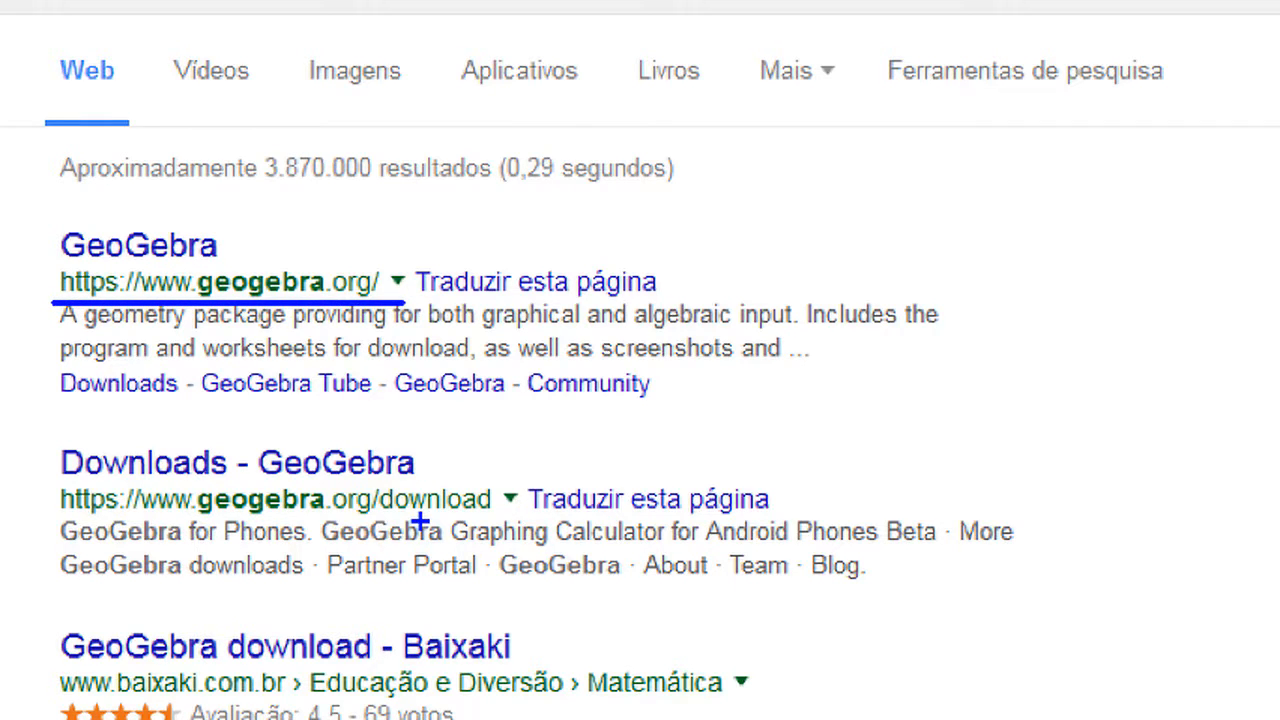
key(Escape)
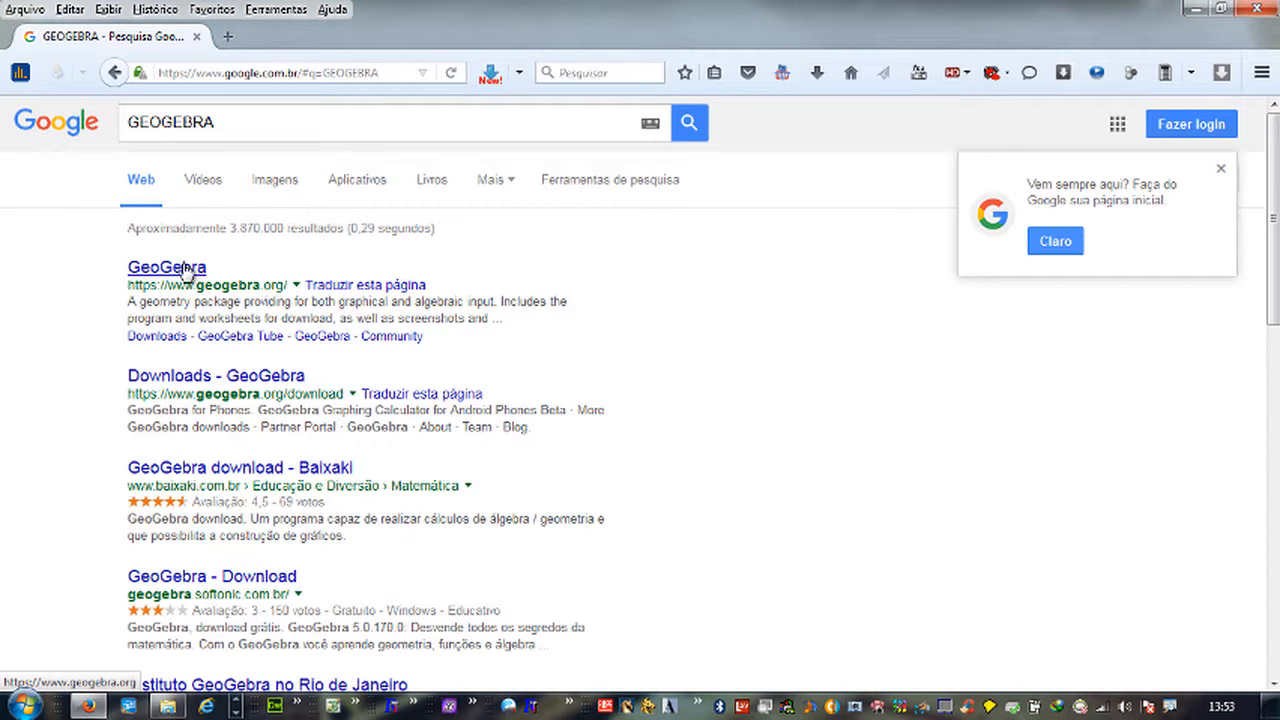
- Open the GeoGebra Downloads page from the search results, request the Windows desktop installer, and cancel the download
click(222, 377)
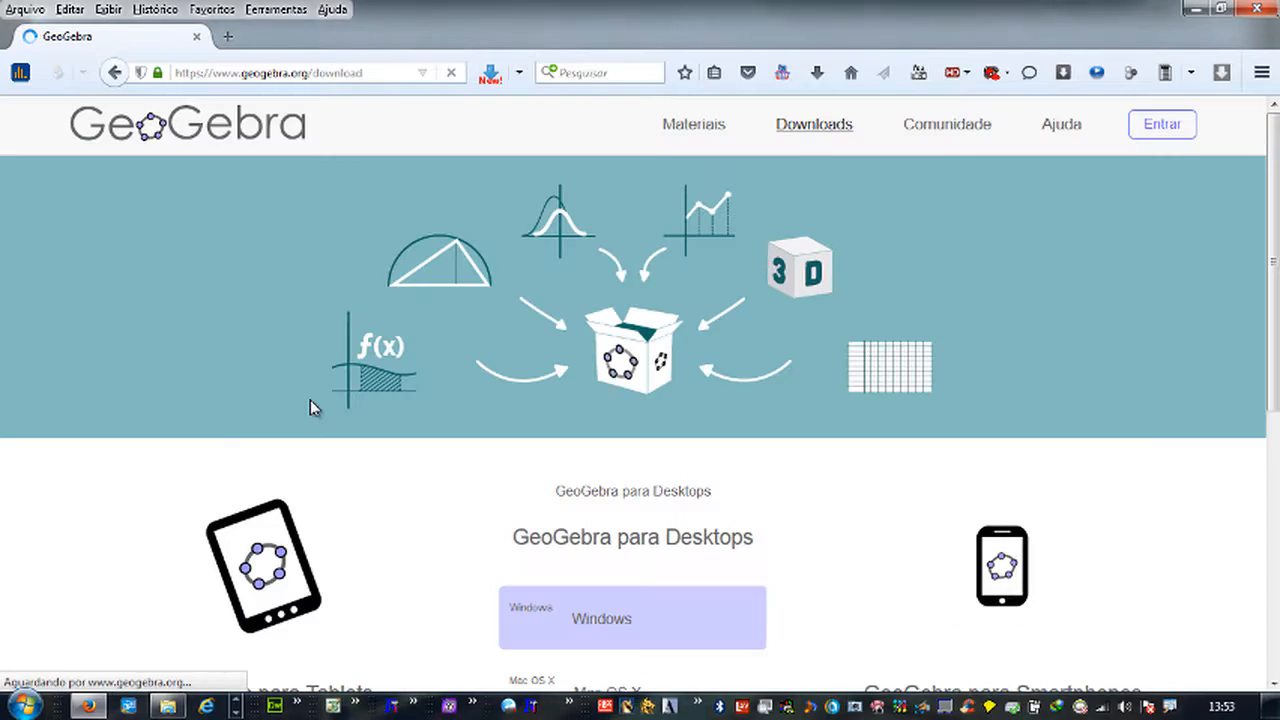
scroll(498, 350, down, 3)
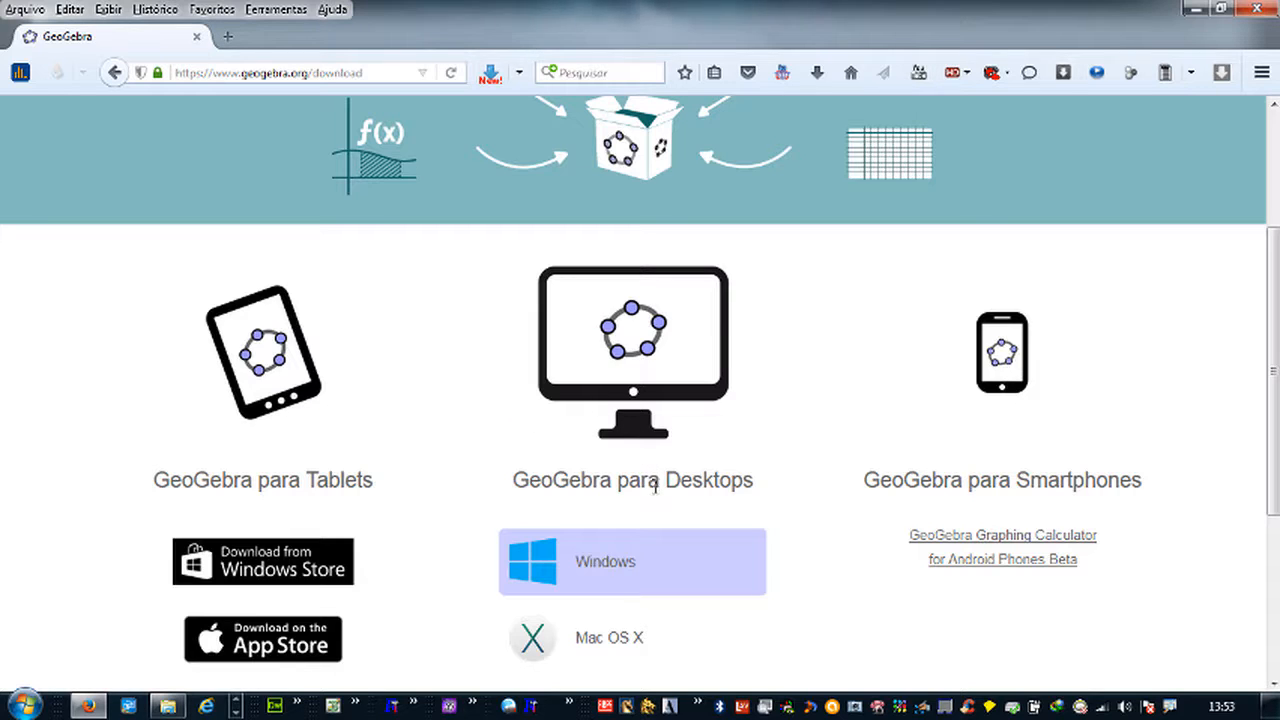
scroll(658, 487, down, 3)
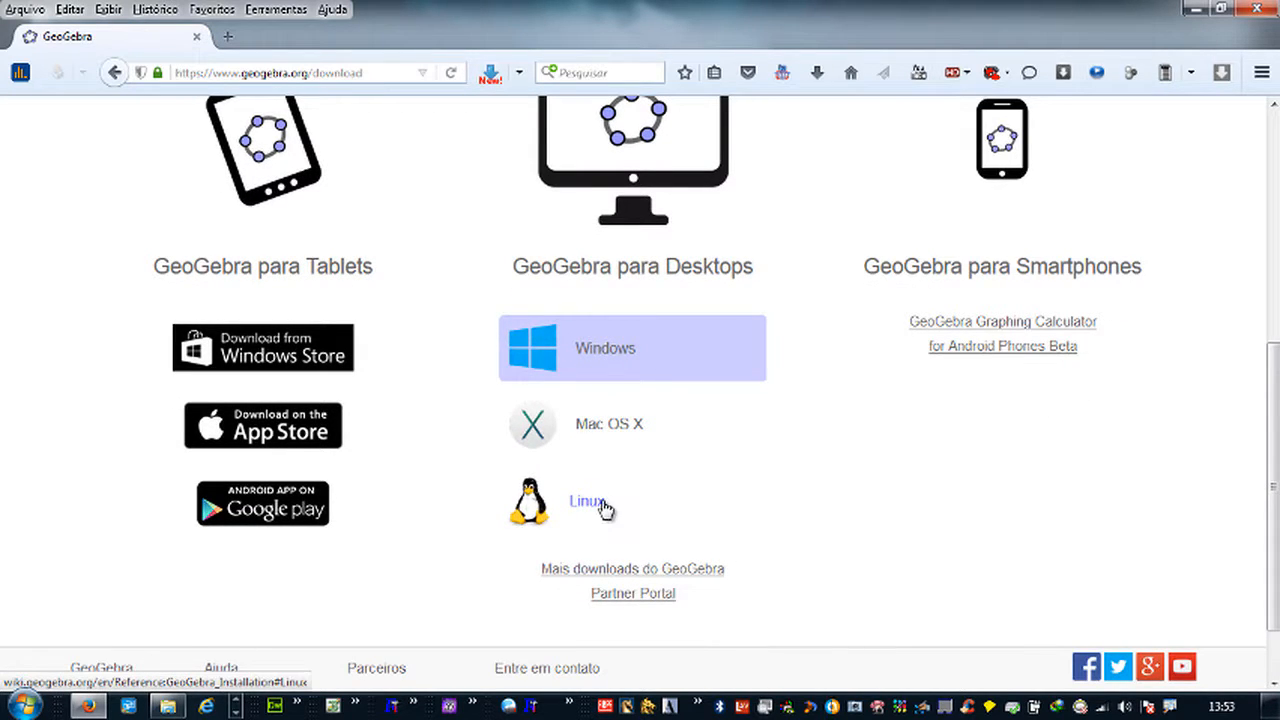
click(613, 355)
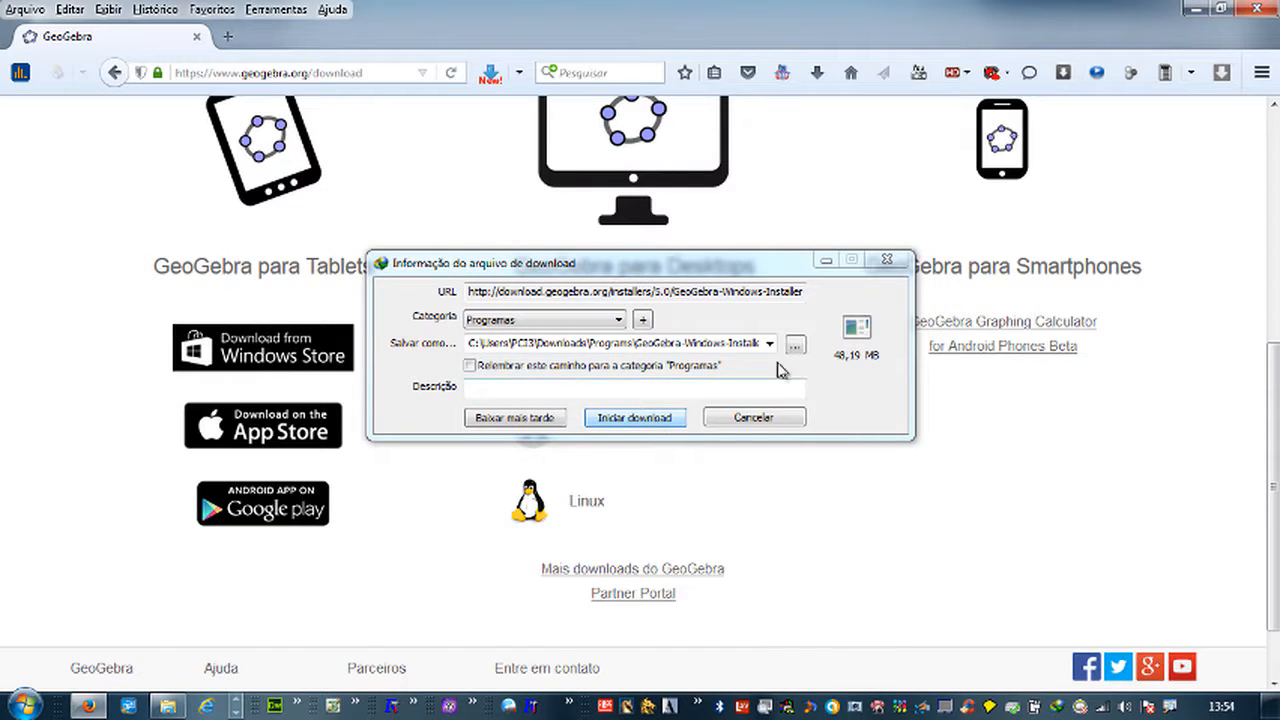
click(886, 261)
click(812, 423)
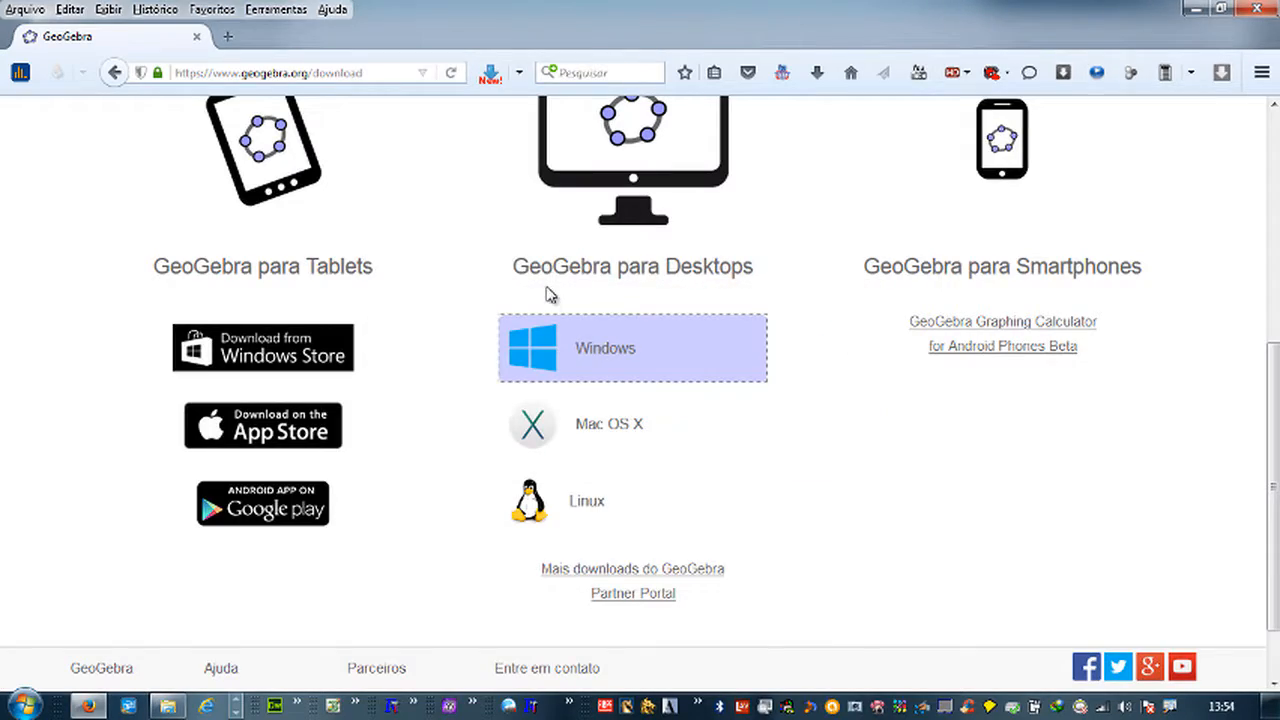
- Close the browser and launch GeoGebra from the desktop dock
click(1254, 10)
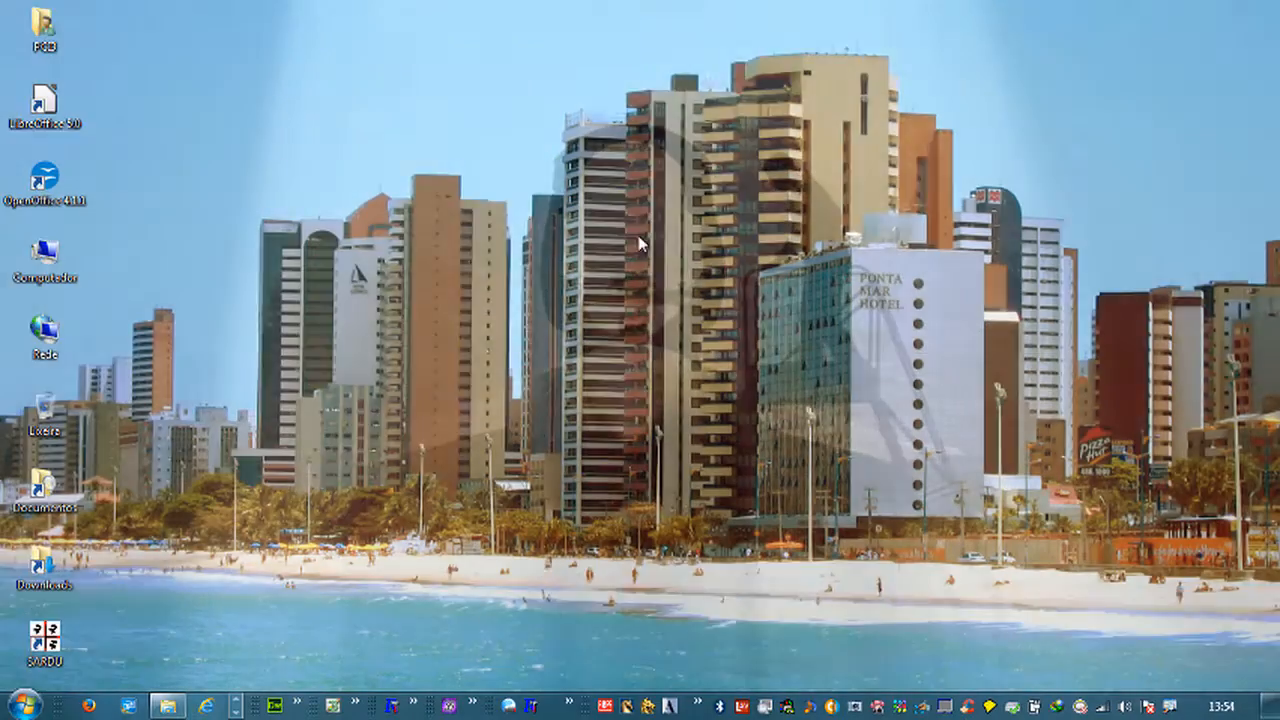
mouse_move(230, 12)
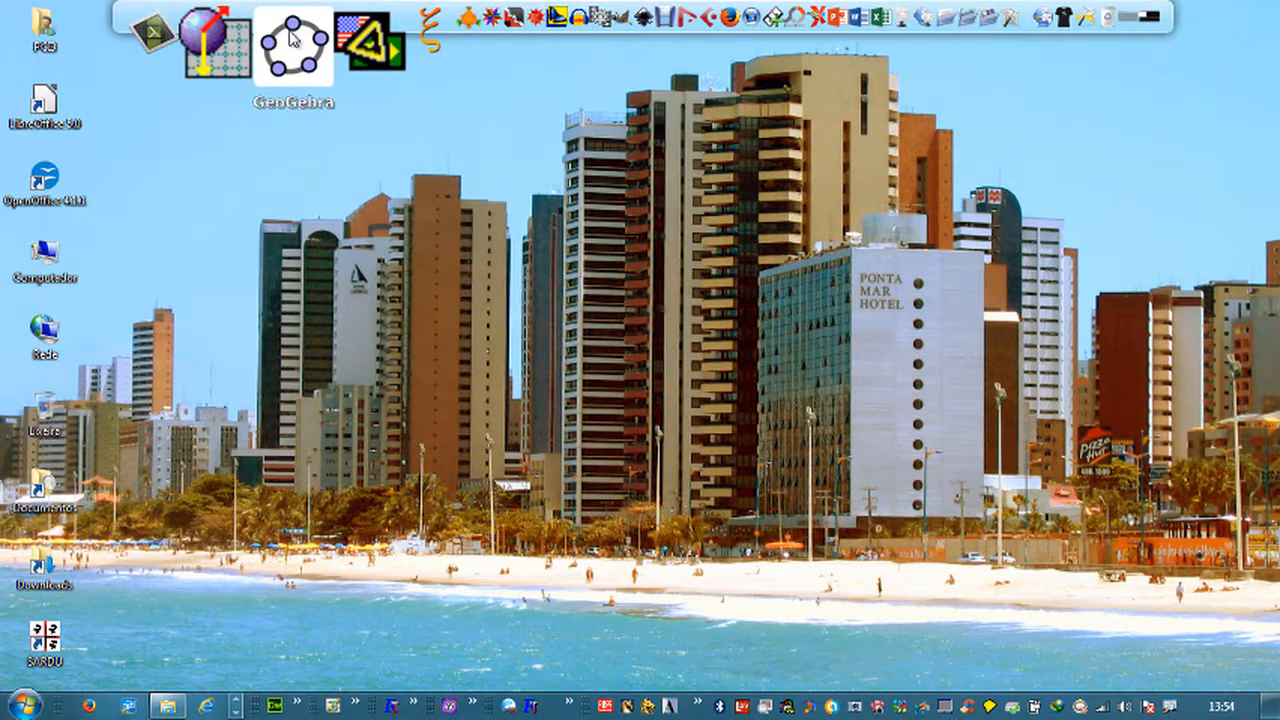
click(290, 38)
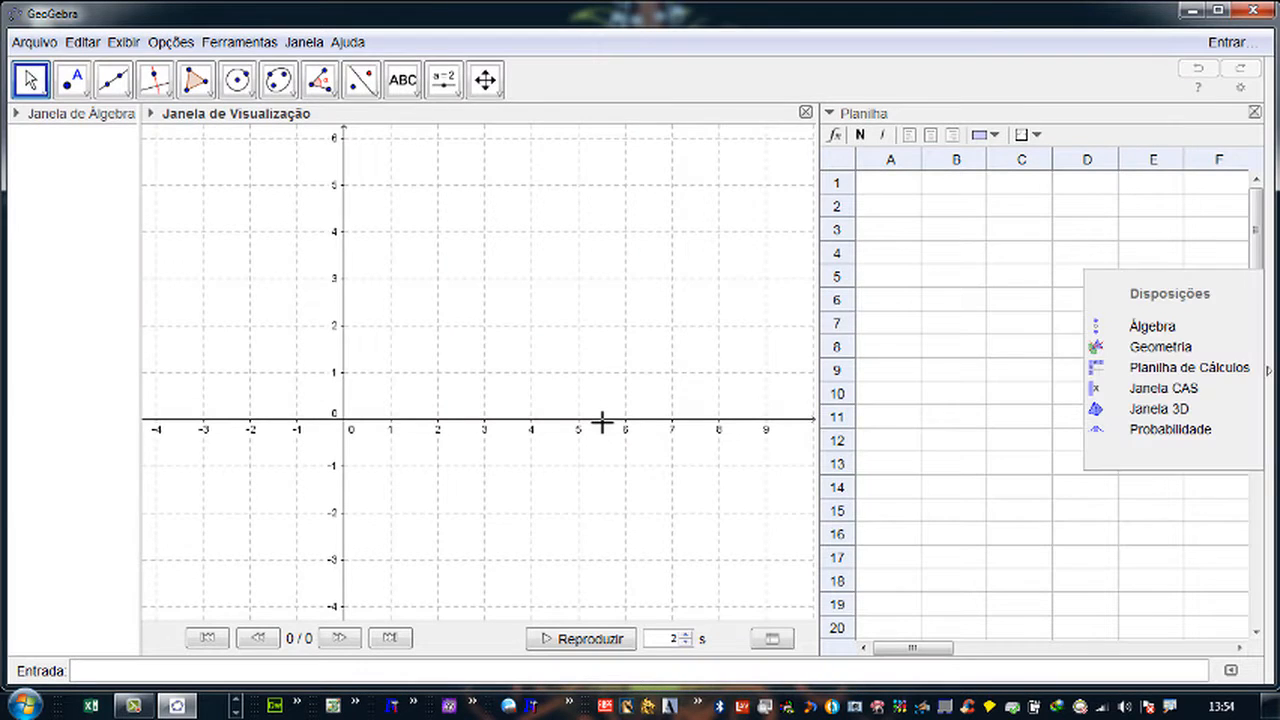
- Close the Planilha view and fit the GeoGebra window to the full screen
click(1254, 112)
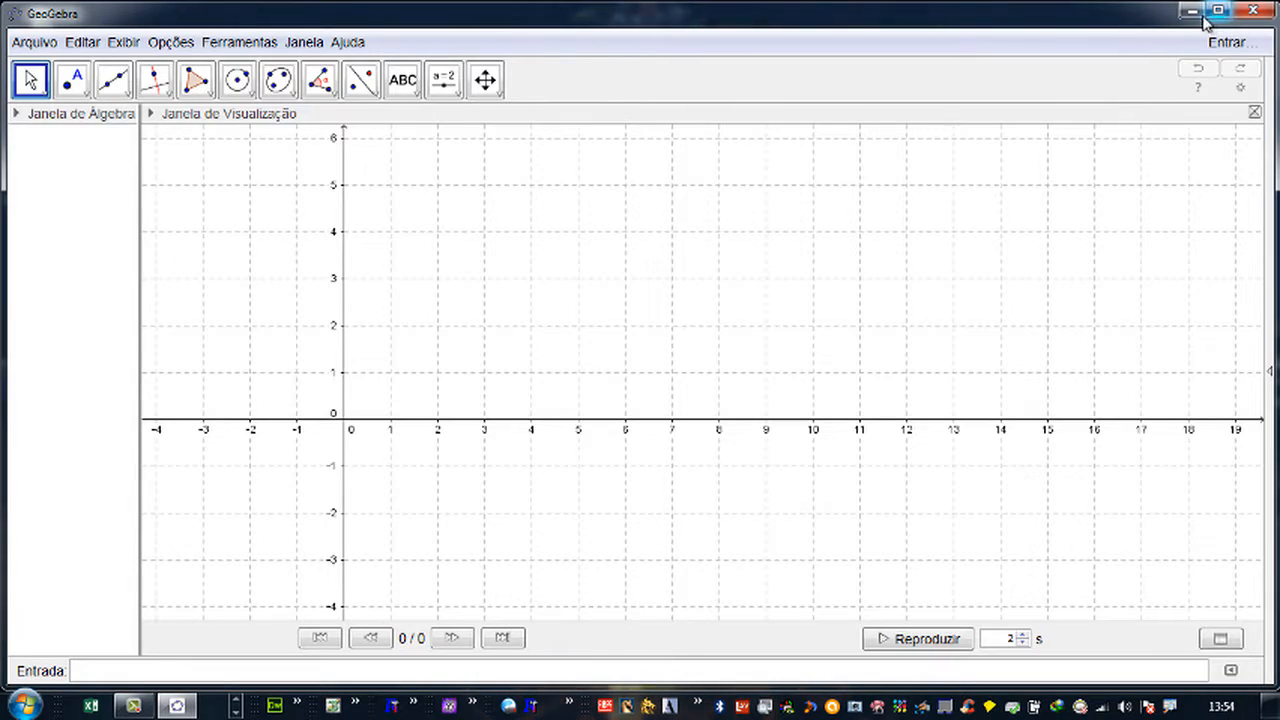
click(1212, 12)
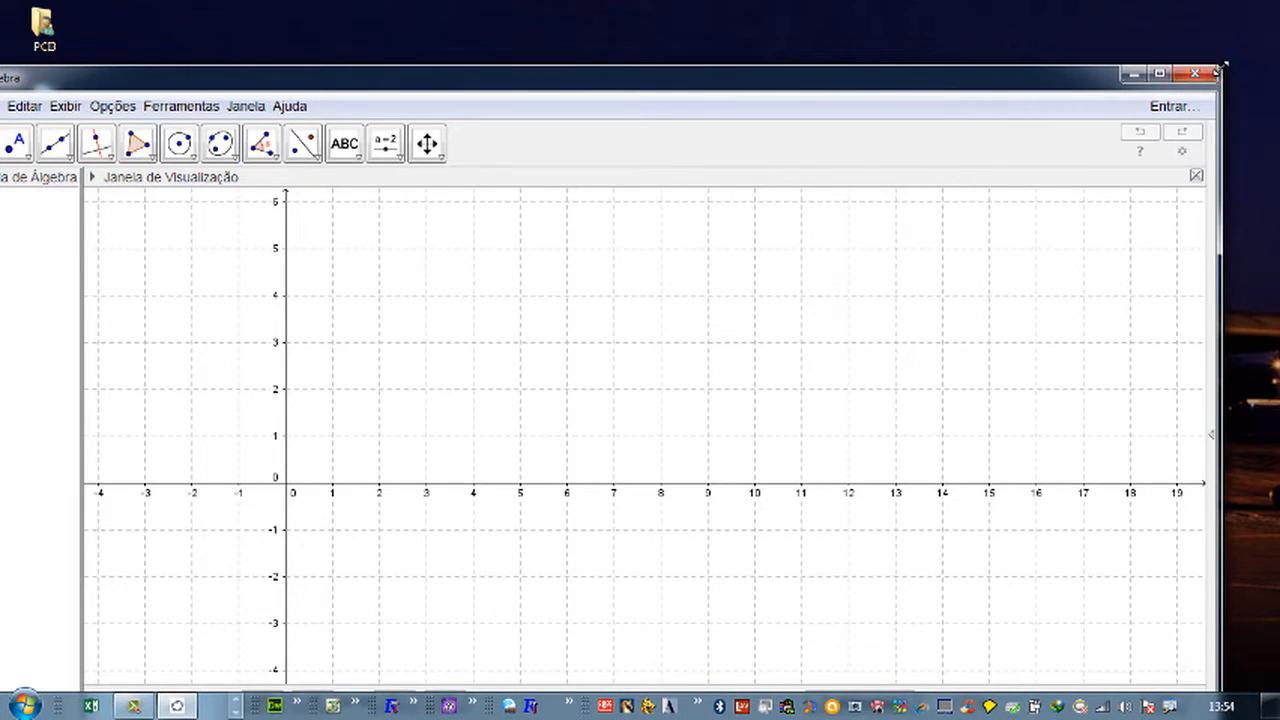
drag(1222, 68, 991, 234)
drag(829, 251, 968, 131)
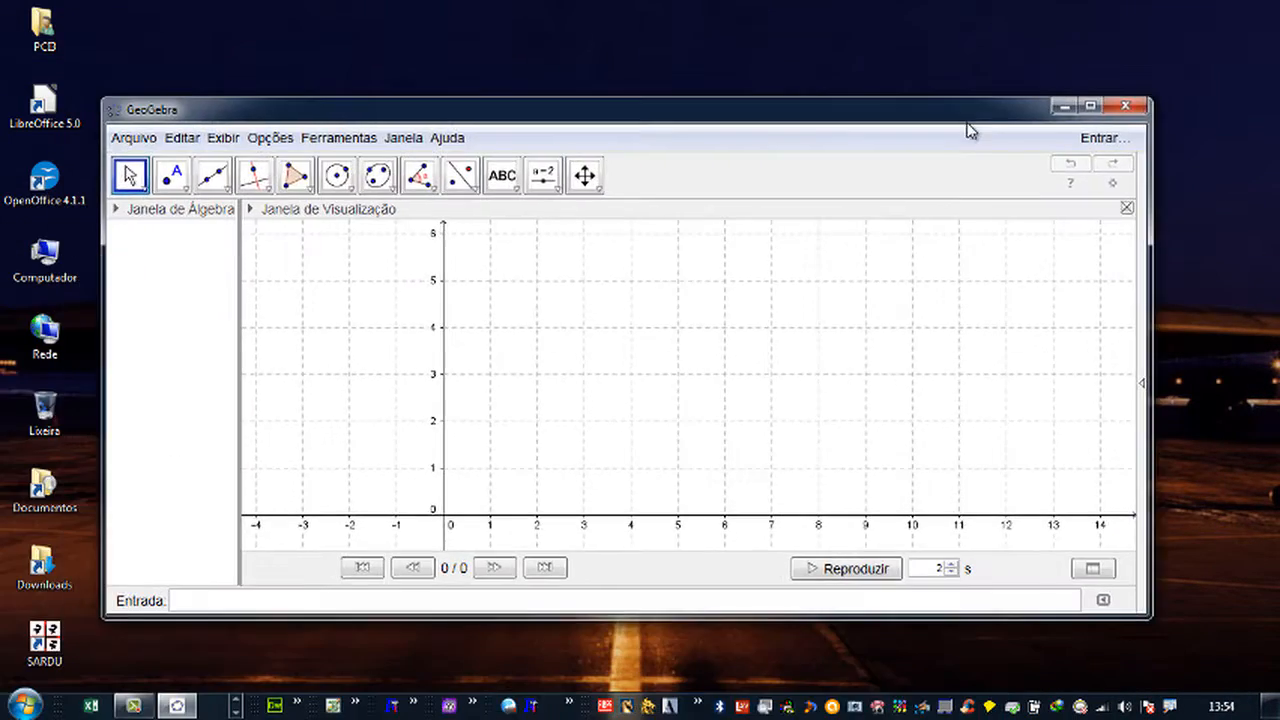
click(1090, 107)
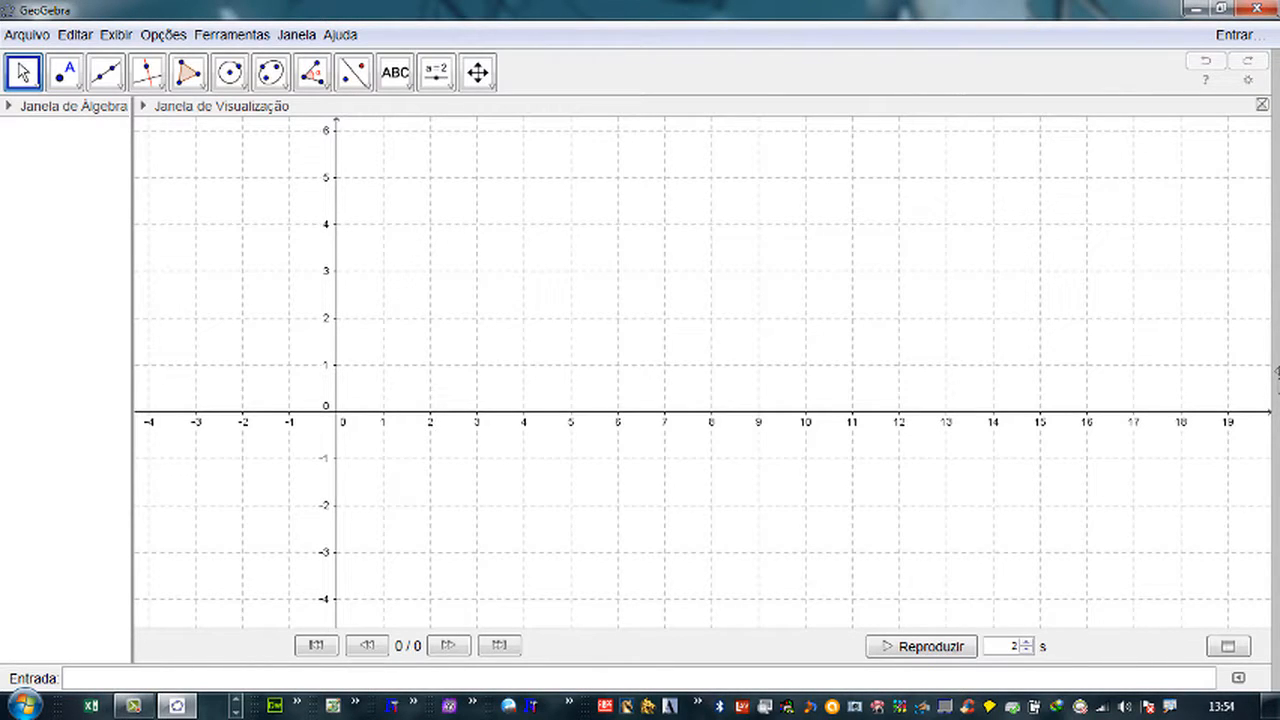
- Show the Disposições list and try the Álgebra layout followed by the Geometria layout
click(1277, 372)
click(1276, 372)
click(1276, 372)
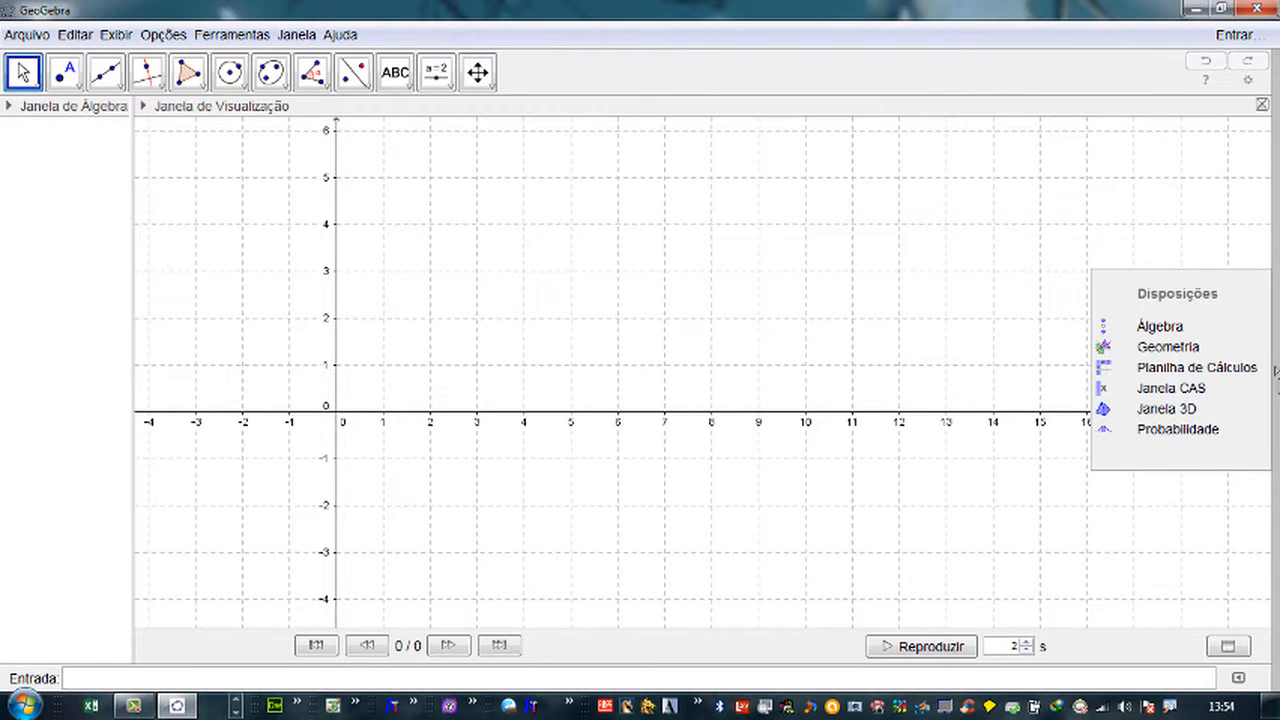
click(1166, 332)
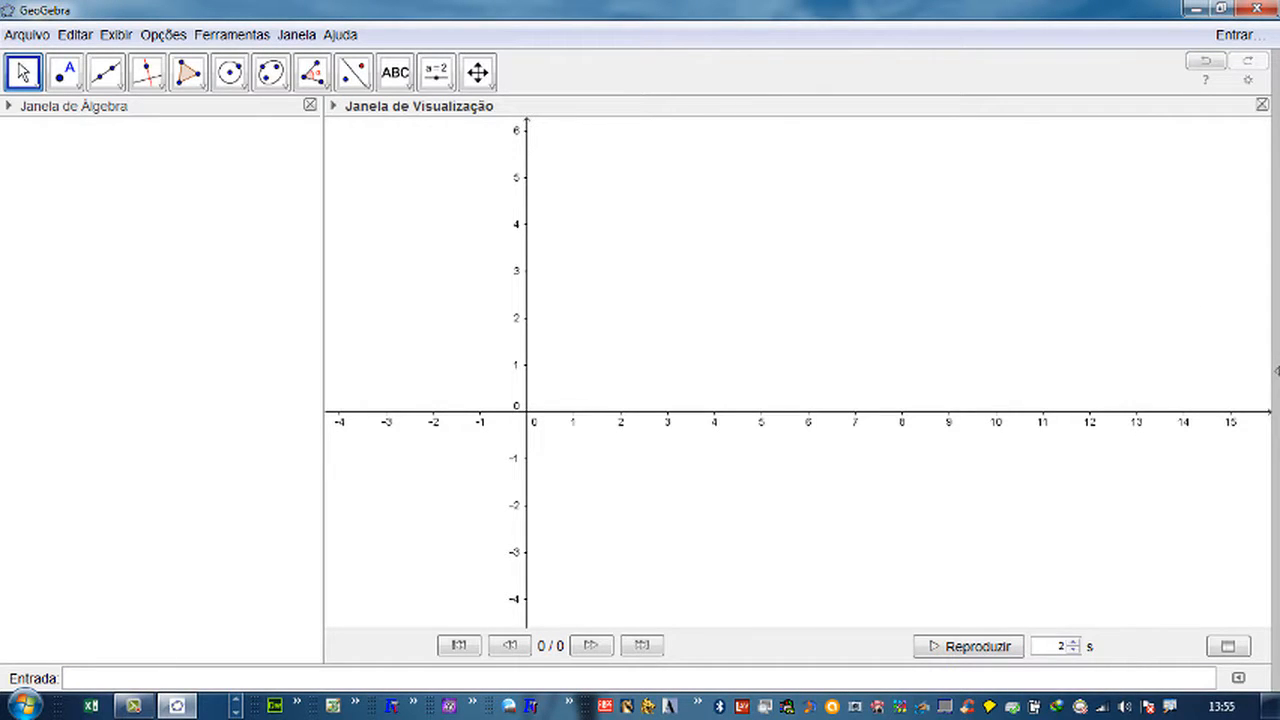
click(1276, 371)
click(1183, 348)
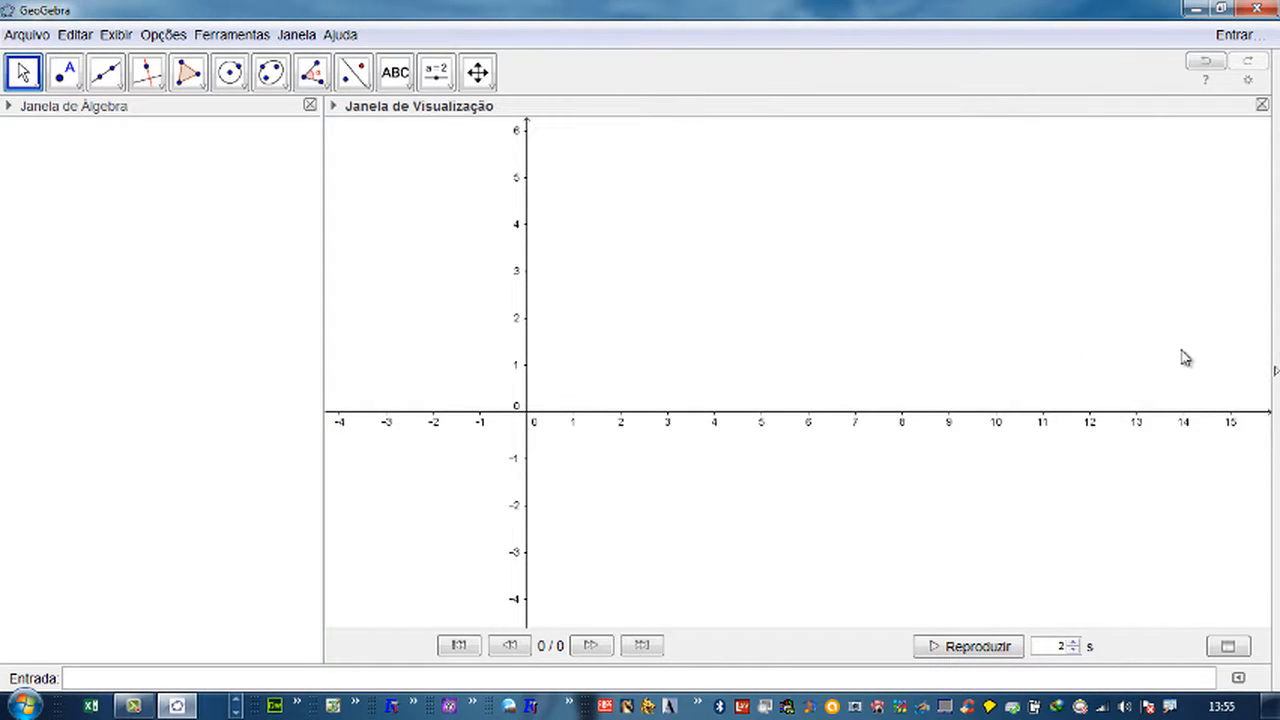
- Try the Planilha de Cálculos layout followed by the Janela CAS layout
click(1275, 392)
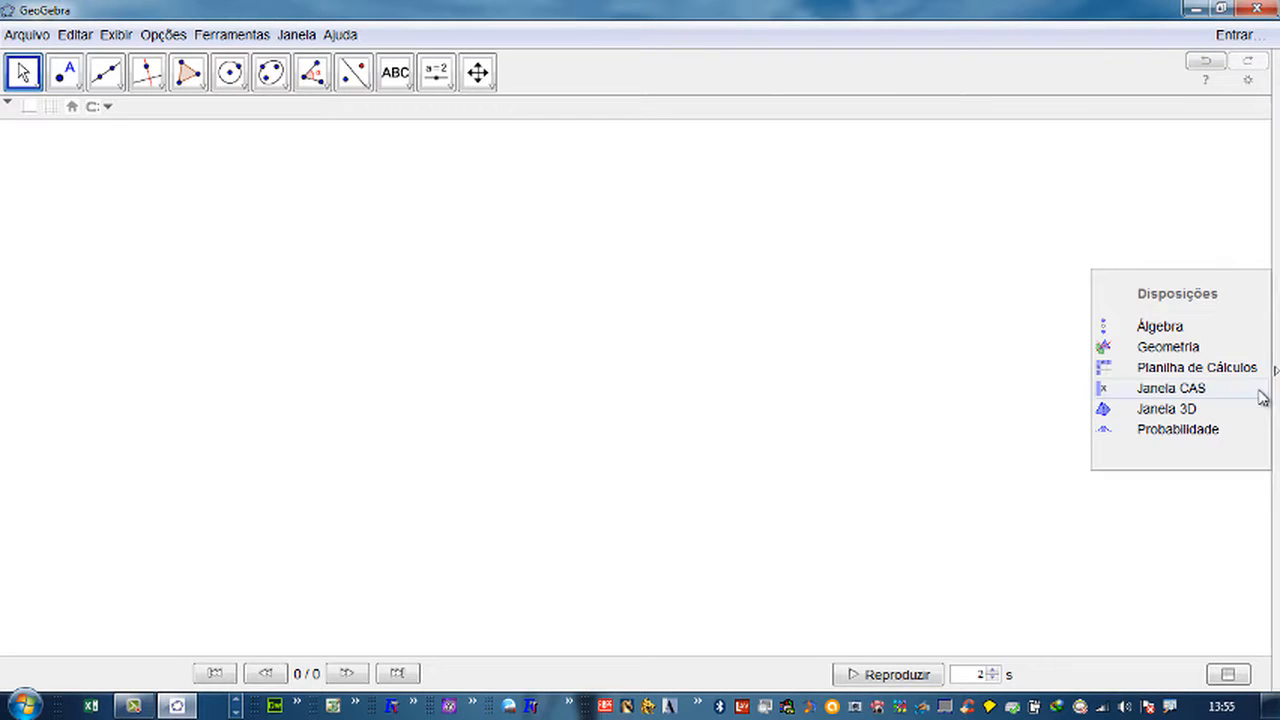
click(1199, 371)
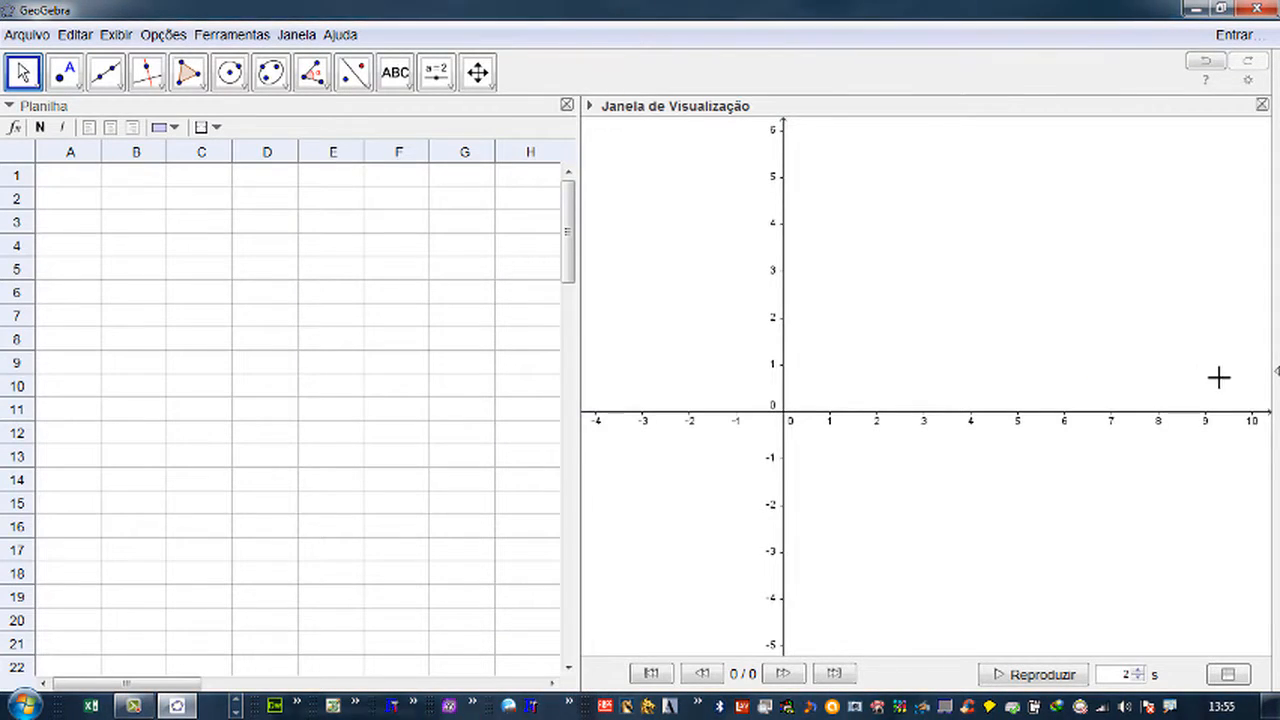
click(1276, 374)
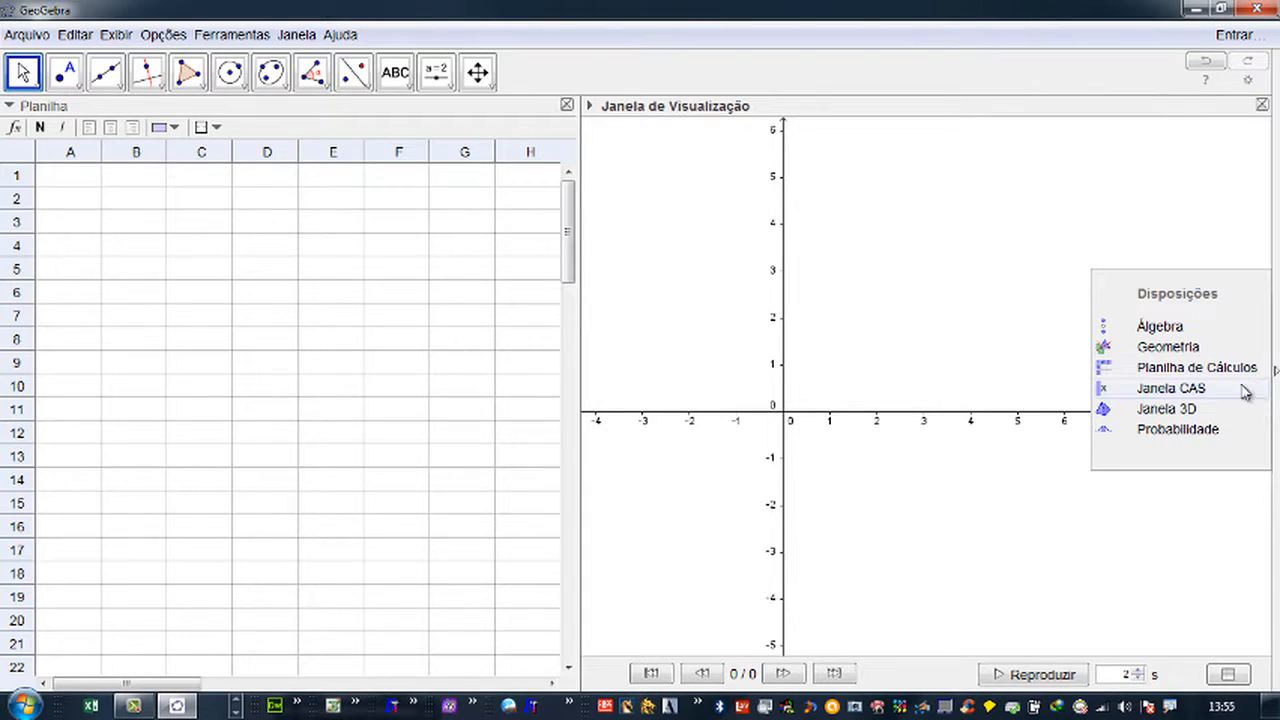
click(1177, 403)
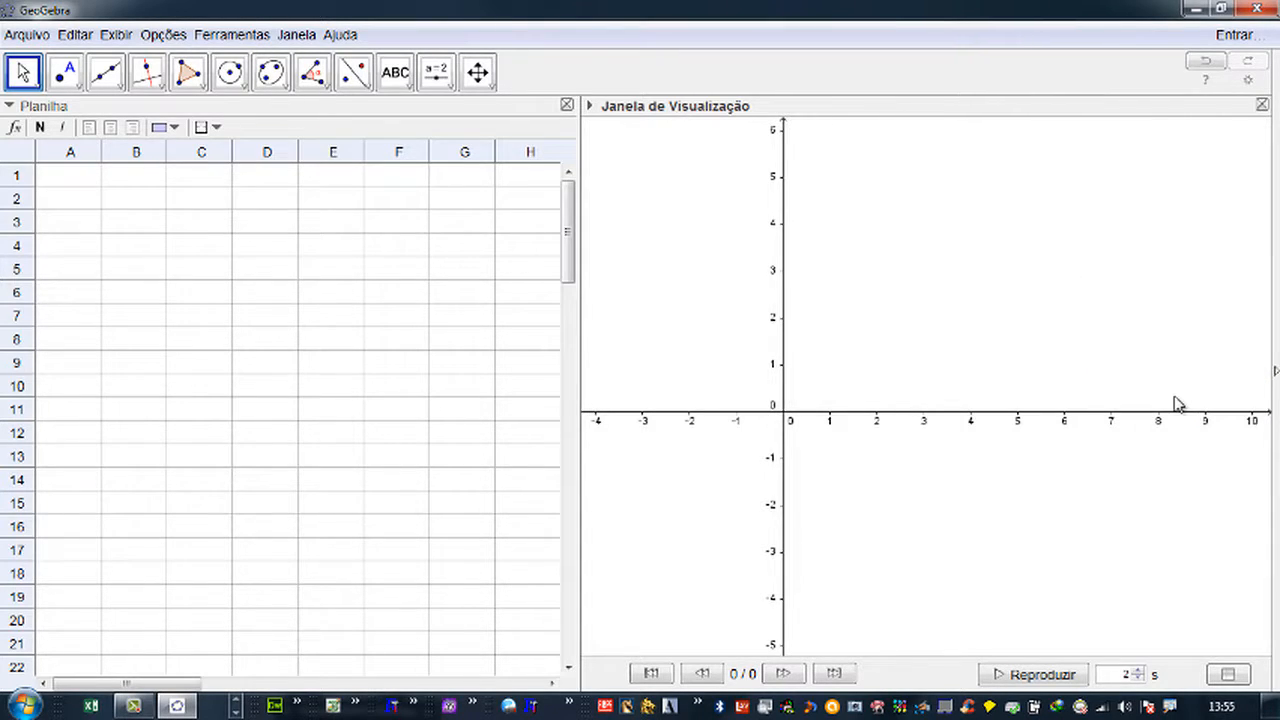
- Try the Janela 3D layout followed by the Probabilidade layout
click(1274, 374)
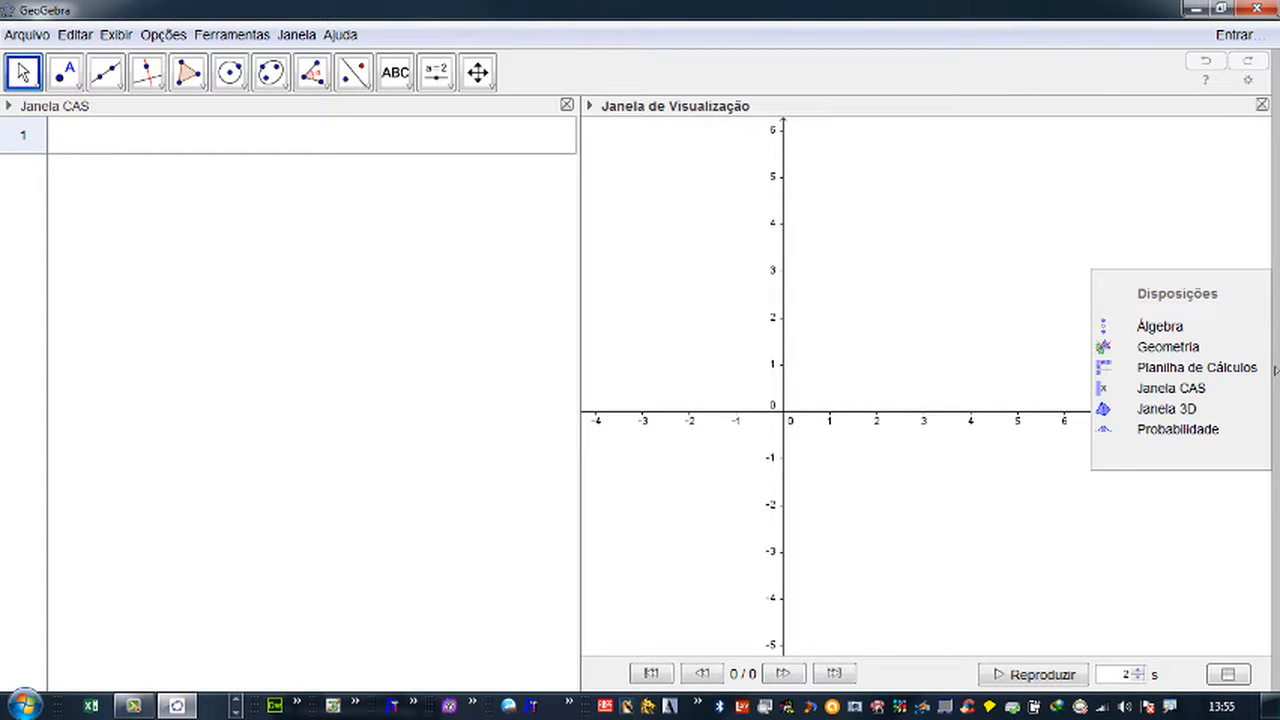
click(1183, 410)
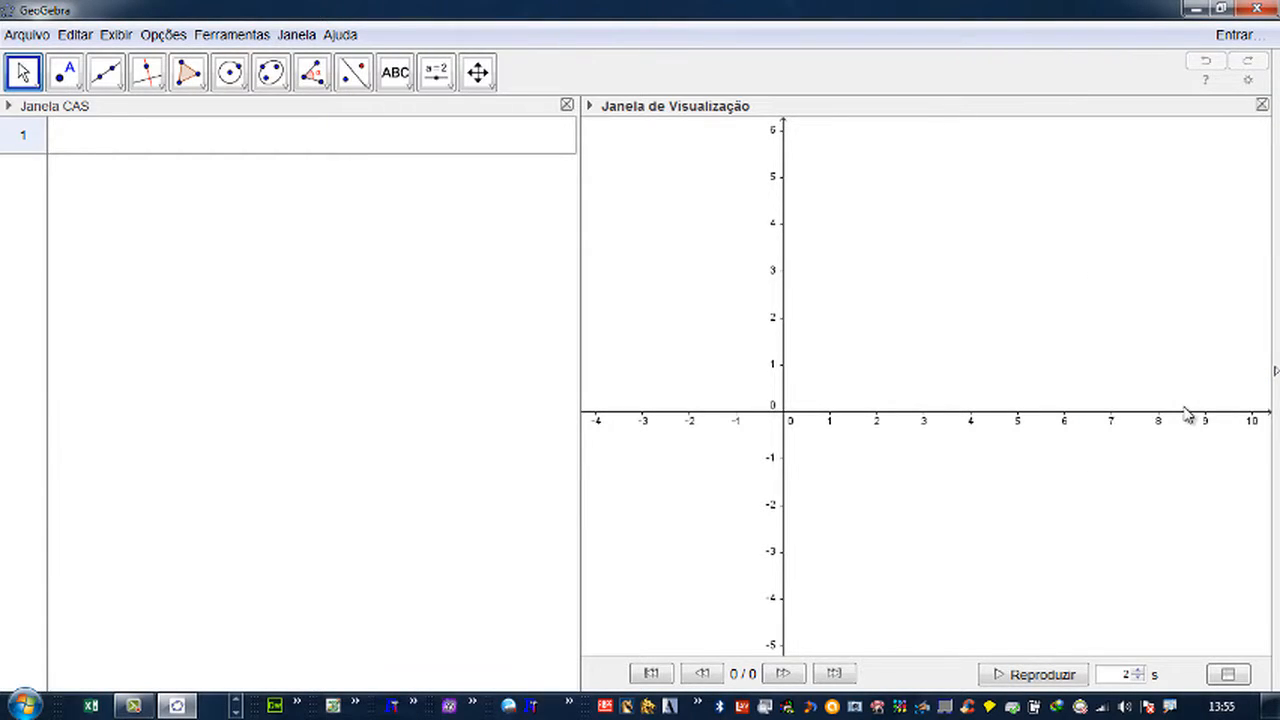
click(1274, 374)
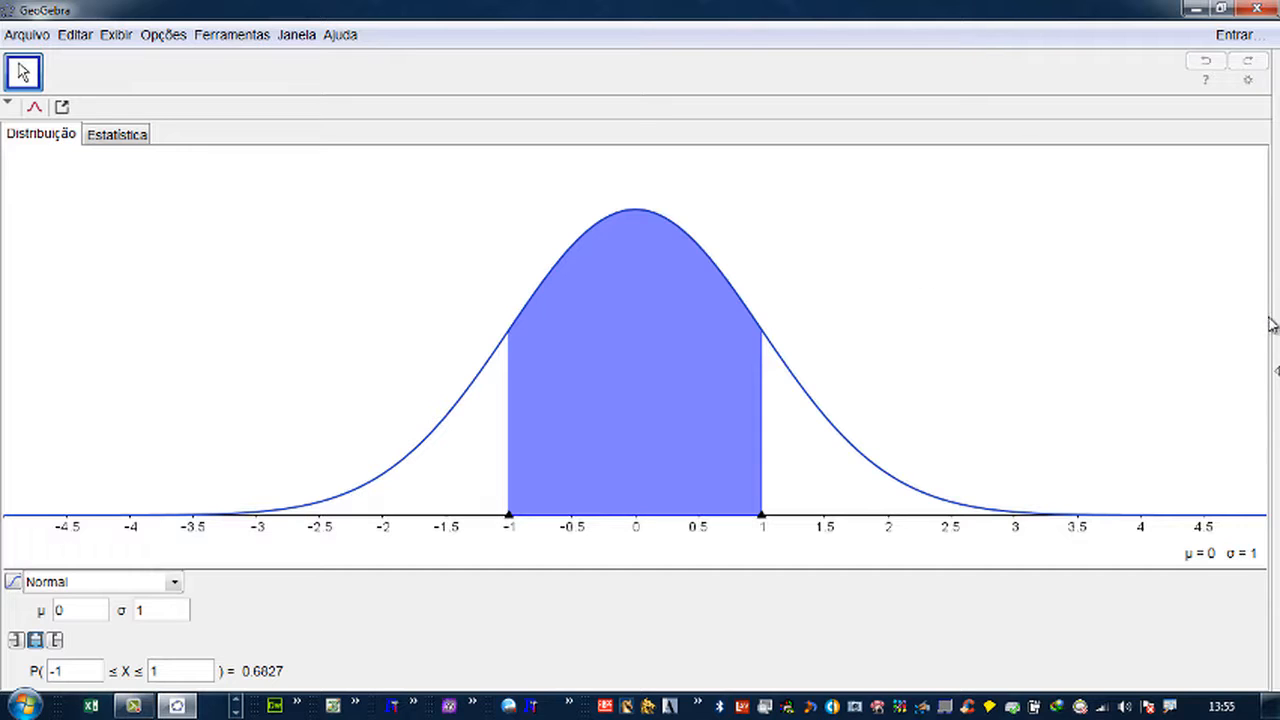
- Switch the workspace to the Álgebra layout
click(1277, 370)
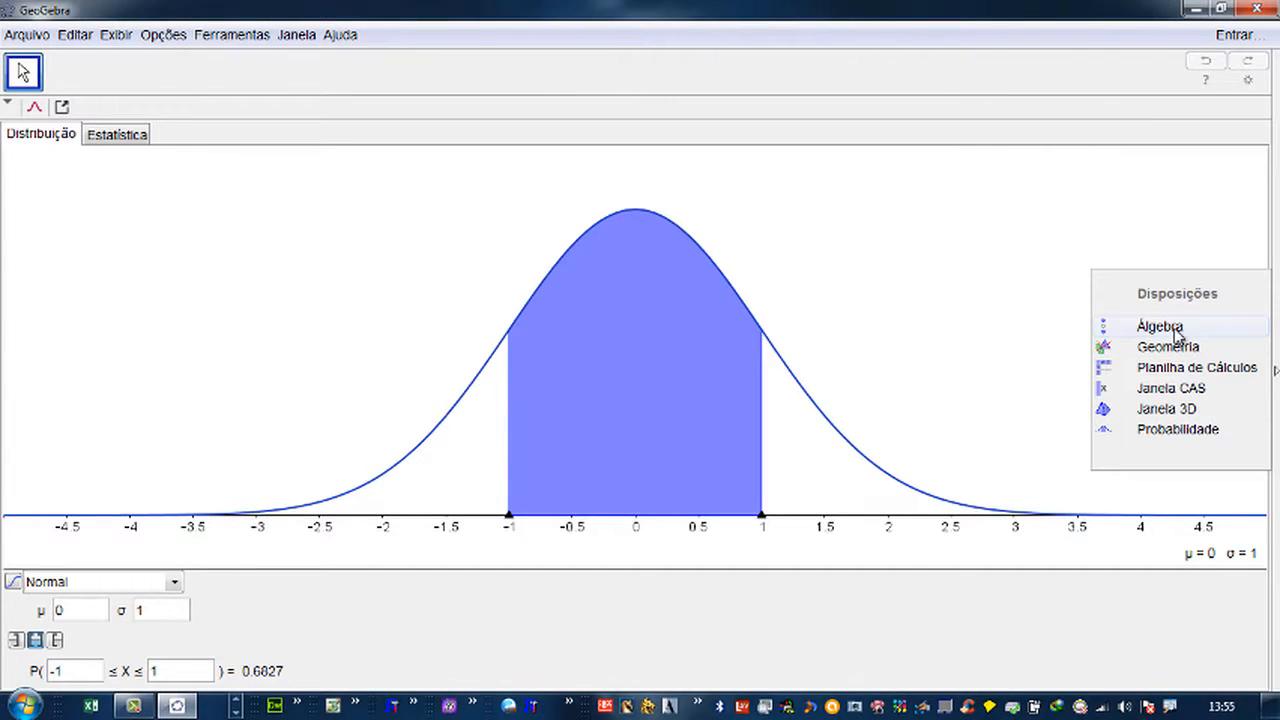
click(1176, 331)
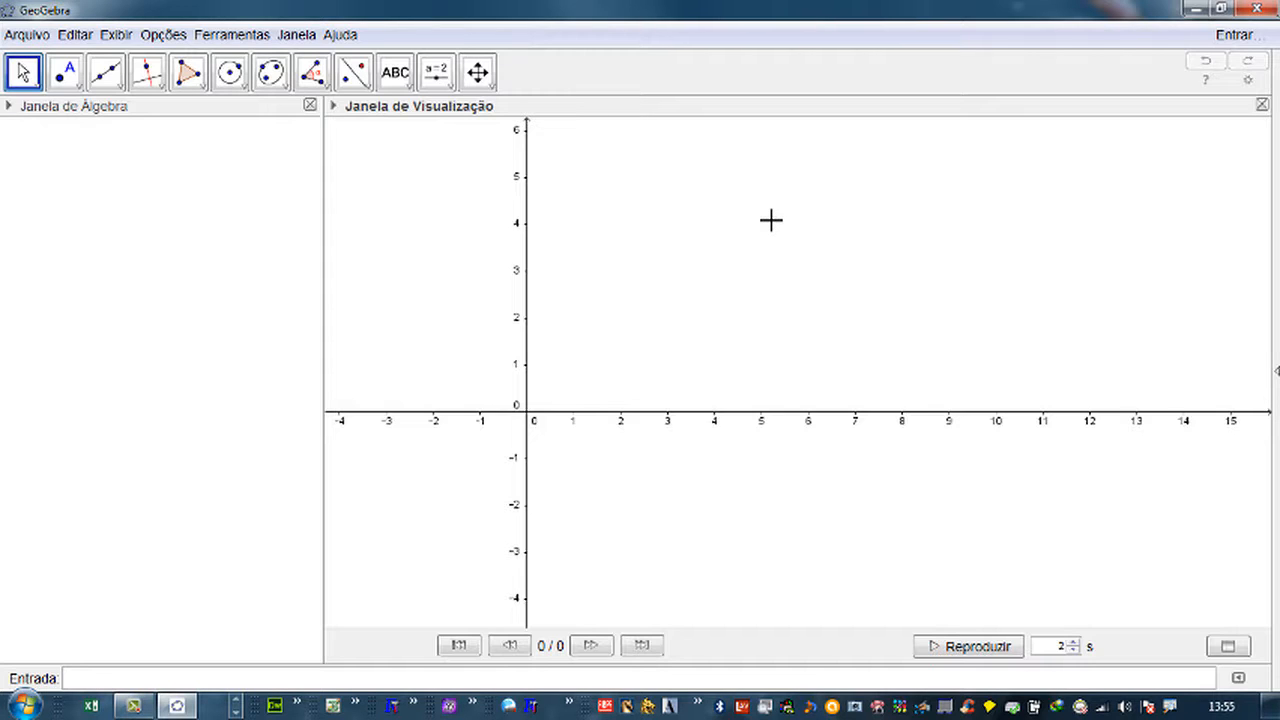
- Turn on the grid (Malha) in the Janela de Visualização and turn it off again
right_click(708, 231)
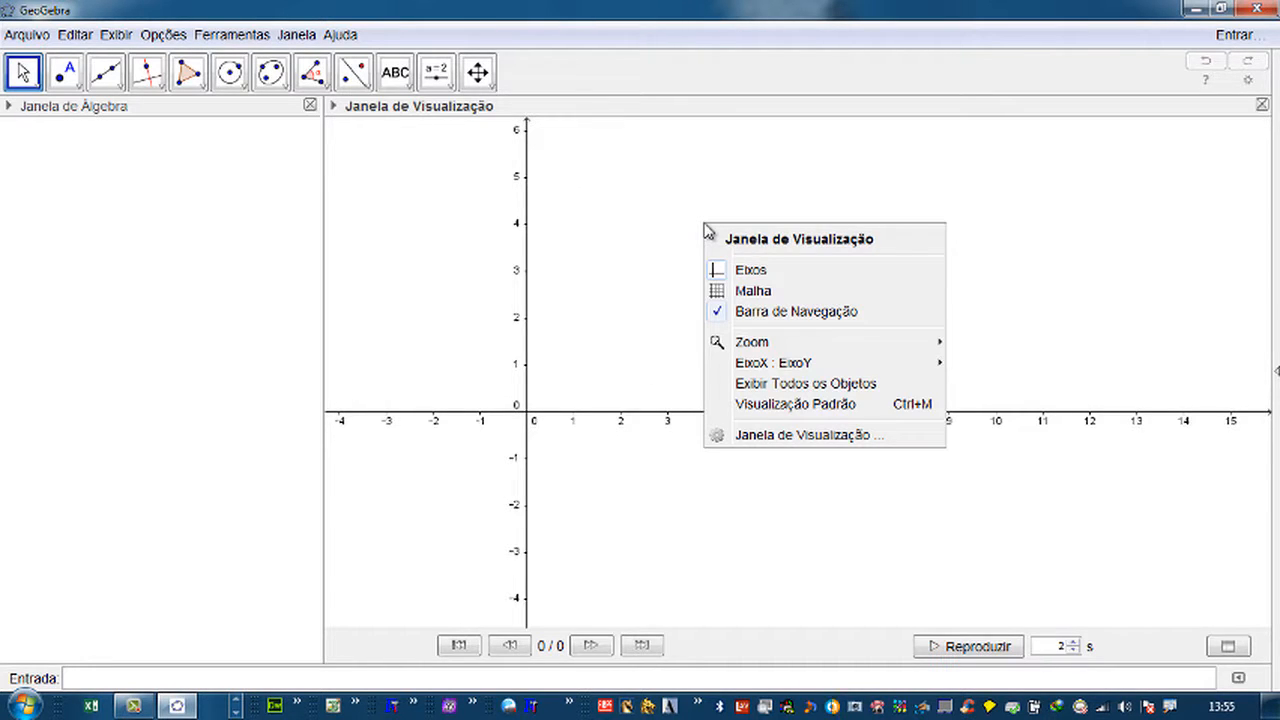
click(750, 290)
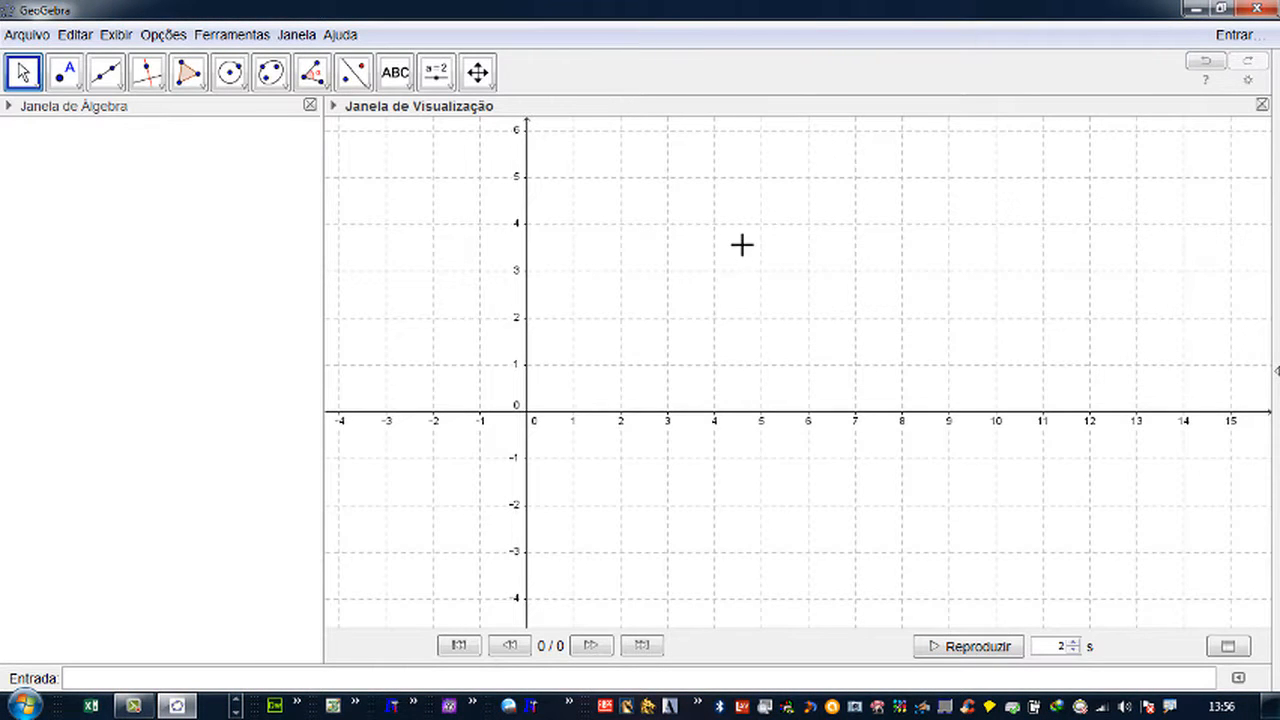
right_click(742, 245)
click(796, 313)
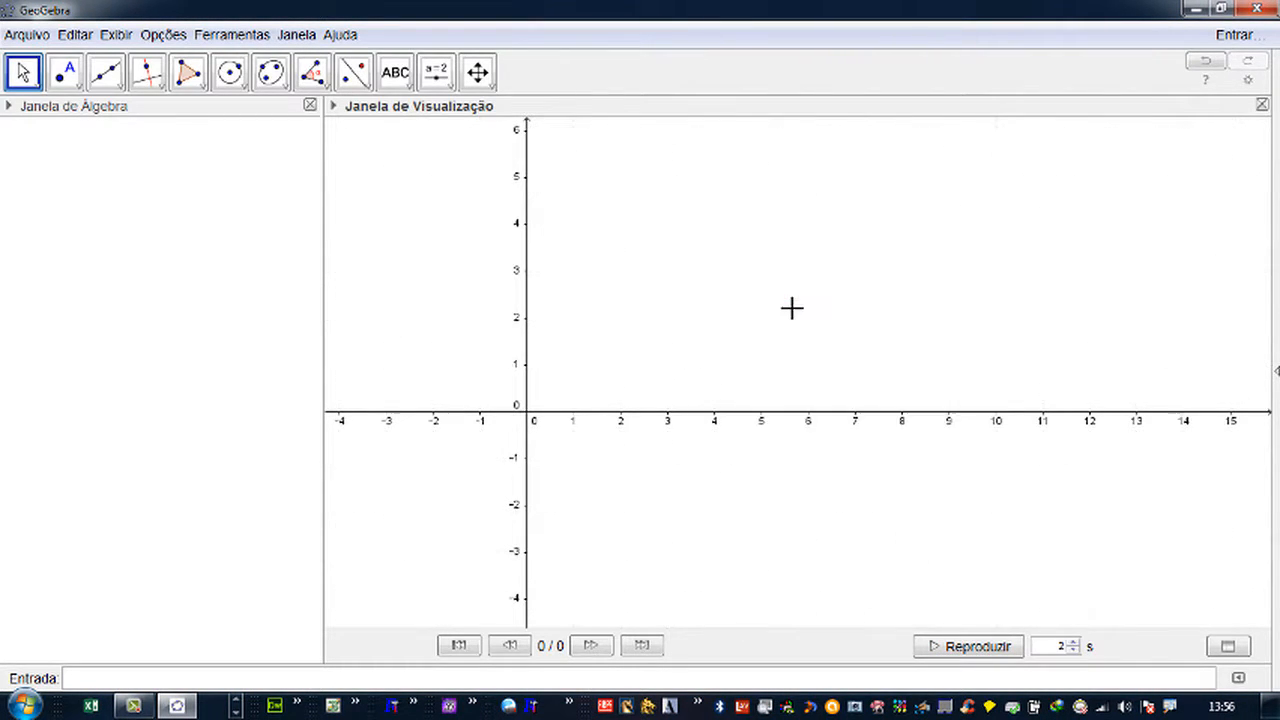
- Hide the axes (Eixos) in the Janela de Visualização and show them again
right_click(765, 236)
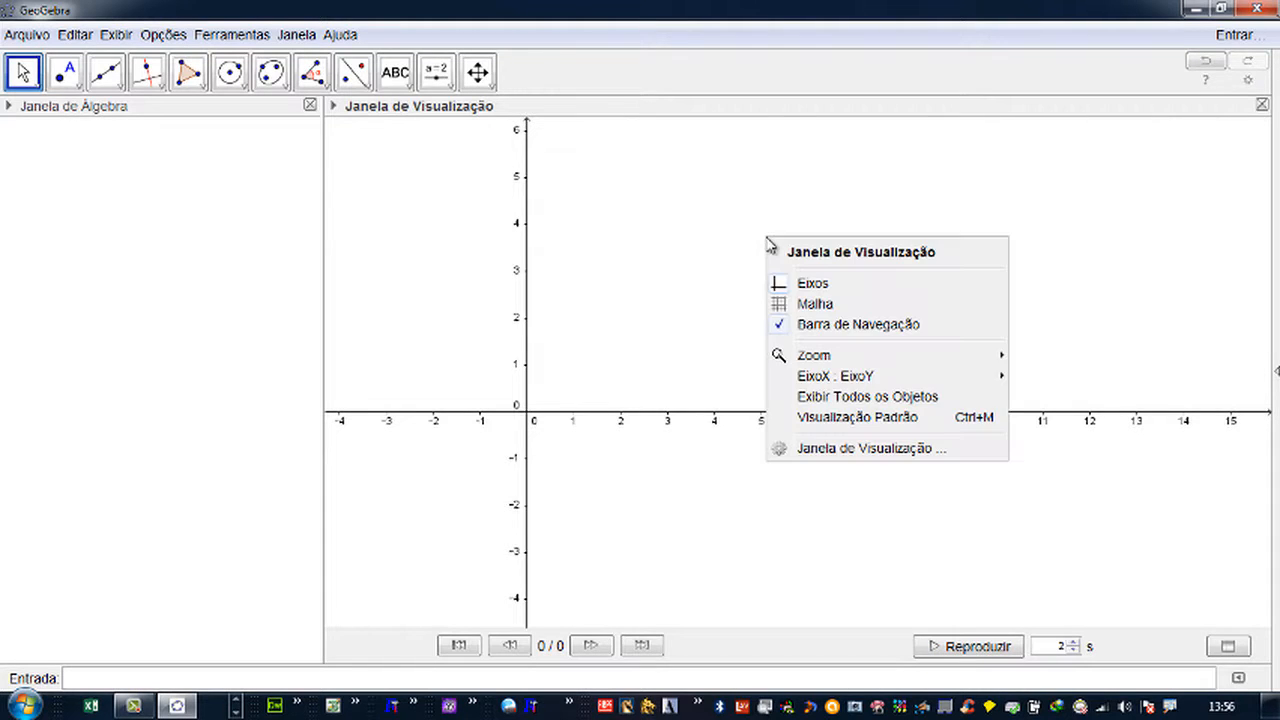
click(795, 282)
right_click(750, 218)
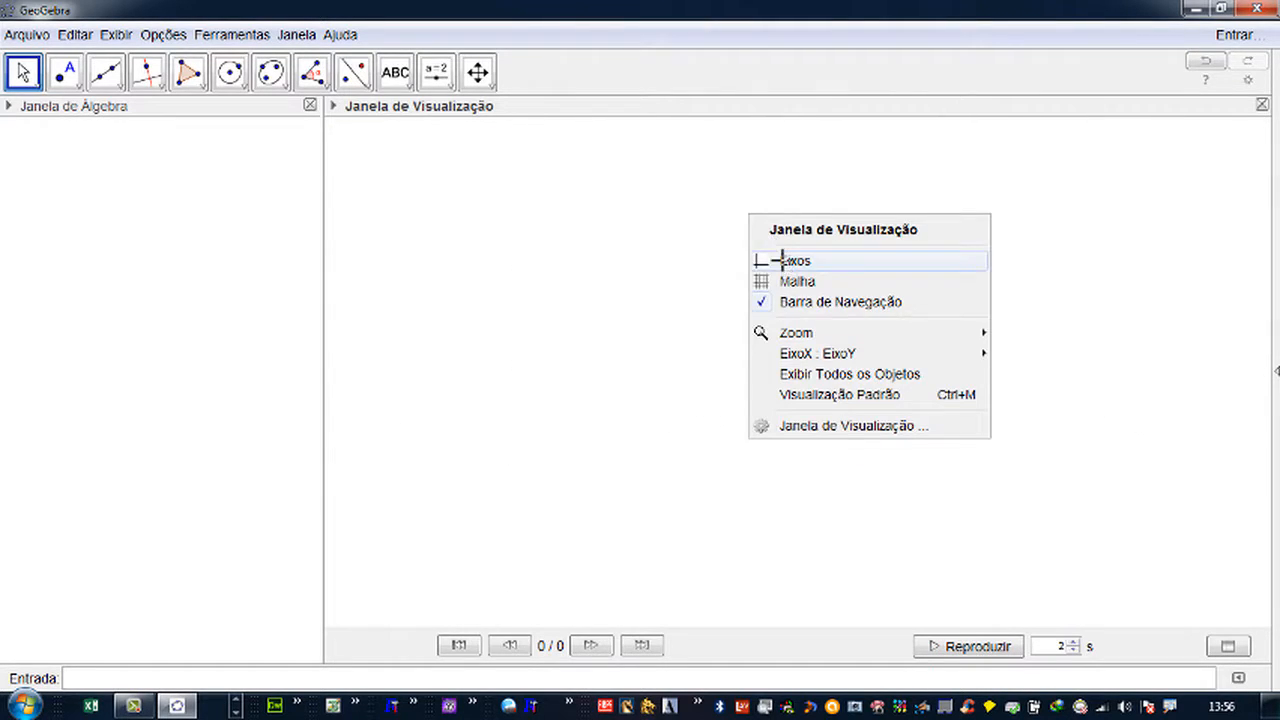
click(779, 260)
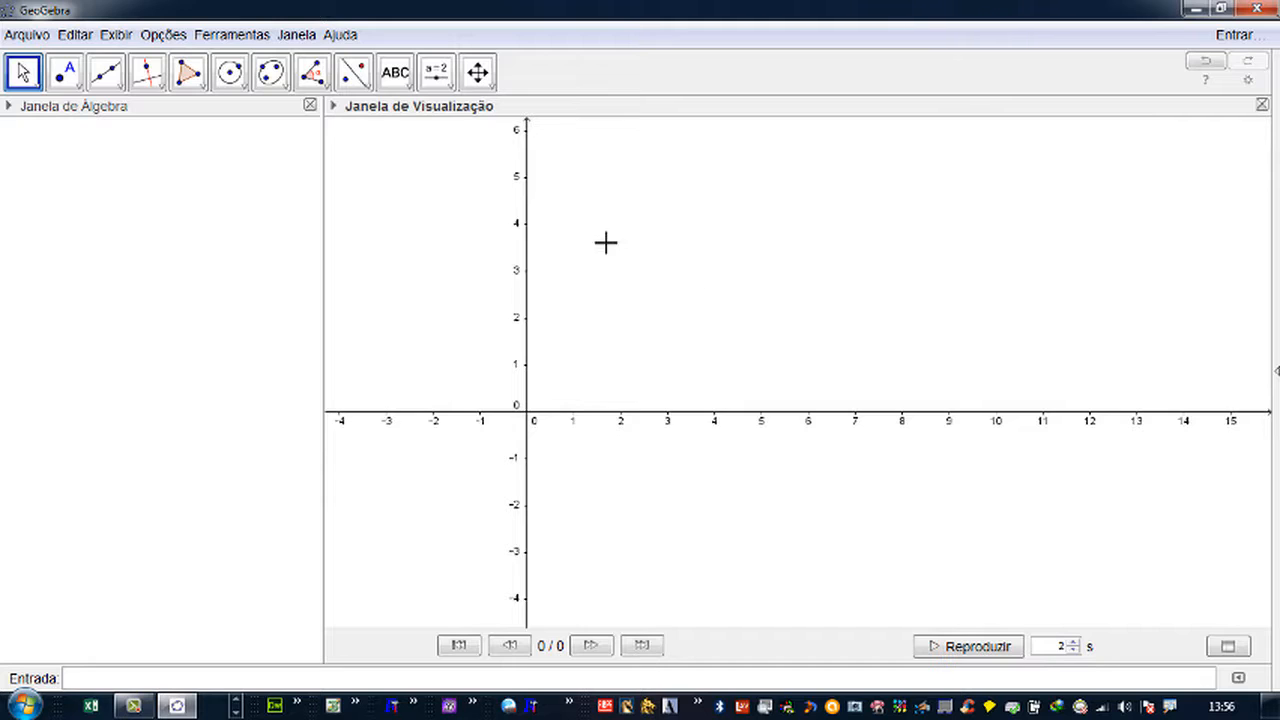
- Hide the construction navigation bar (Barra de Navegação) and show it again
right_click(700, 278)
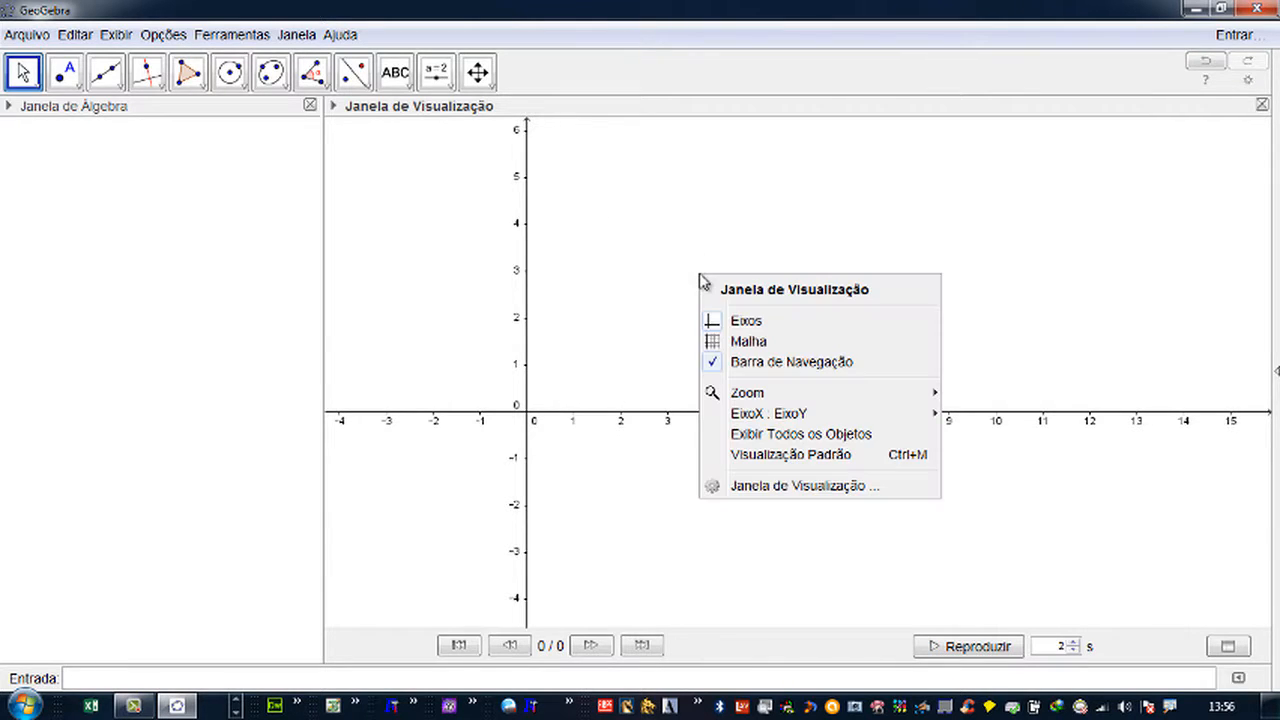
click(755, 370)
right_click(753, 288)
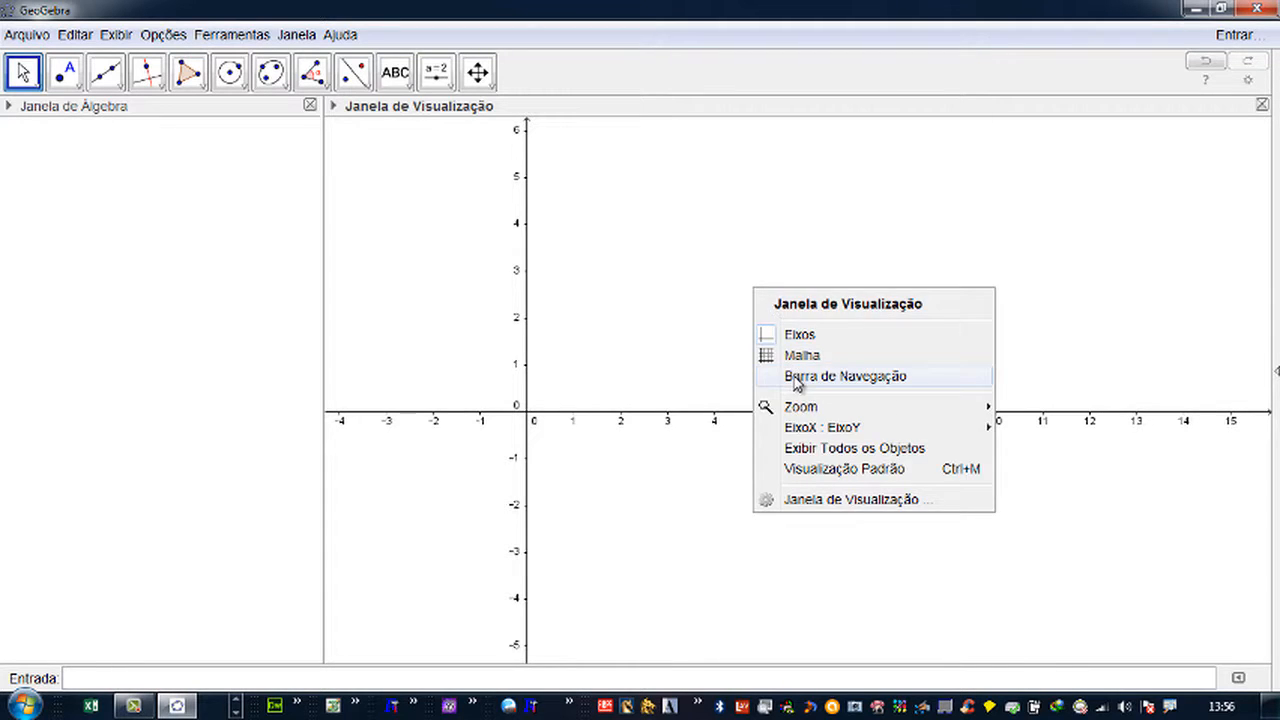
click(797, 379)
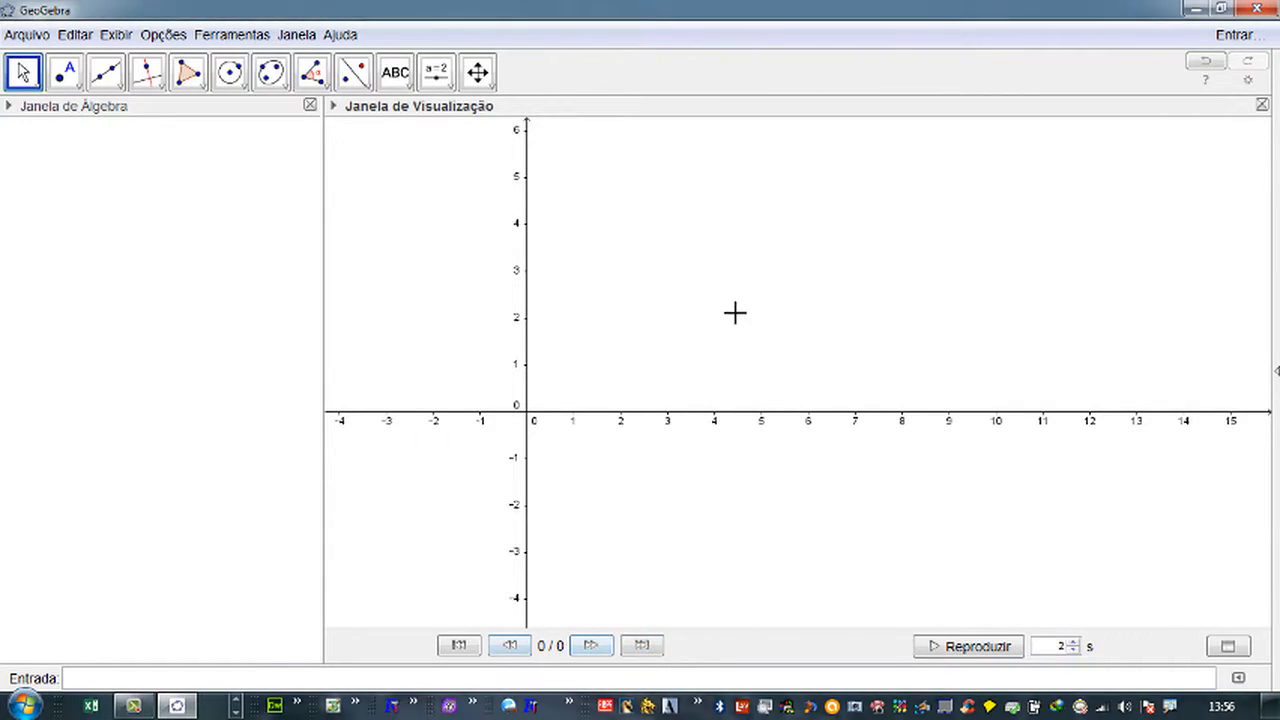
- Review the EixoX, EixoY and Malha settings in the Janela de Visualização preferences, closing the preferences when done
right_click(738, 217)
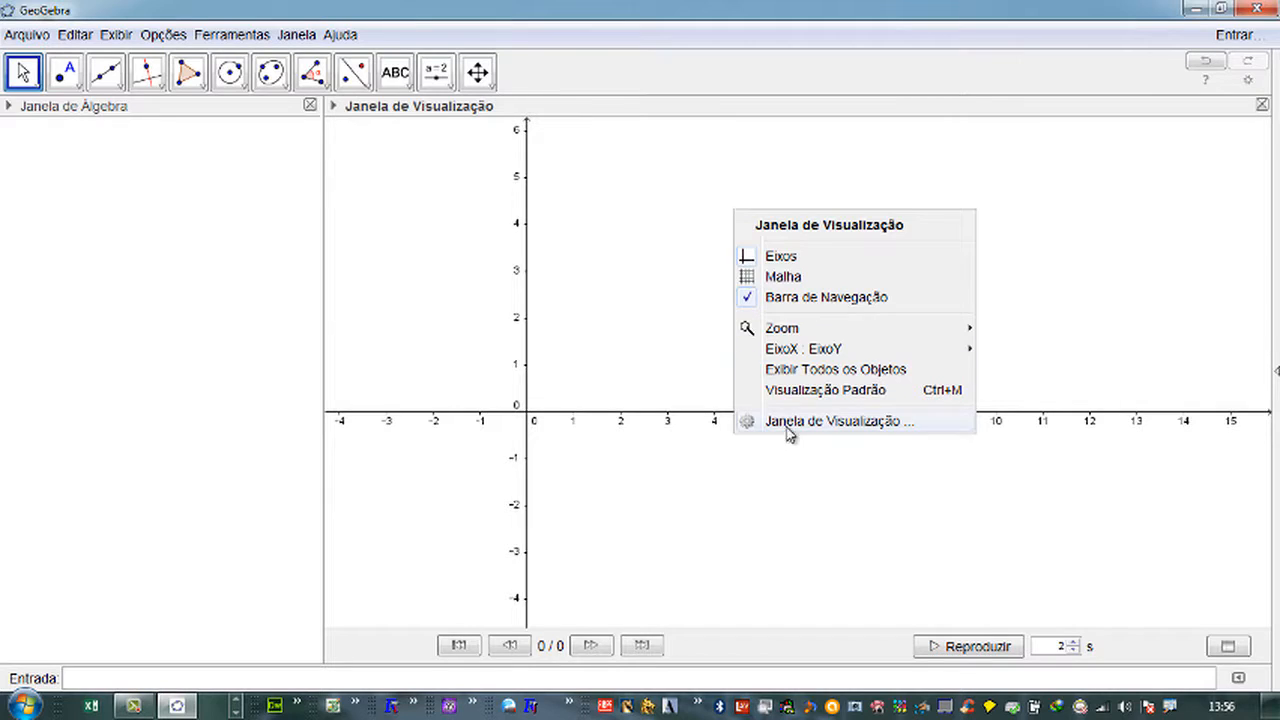
click(803, 422)
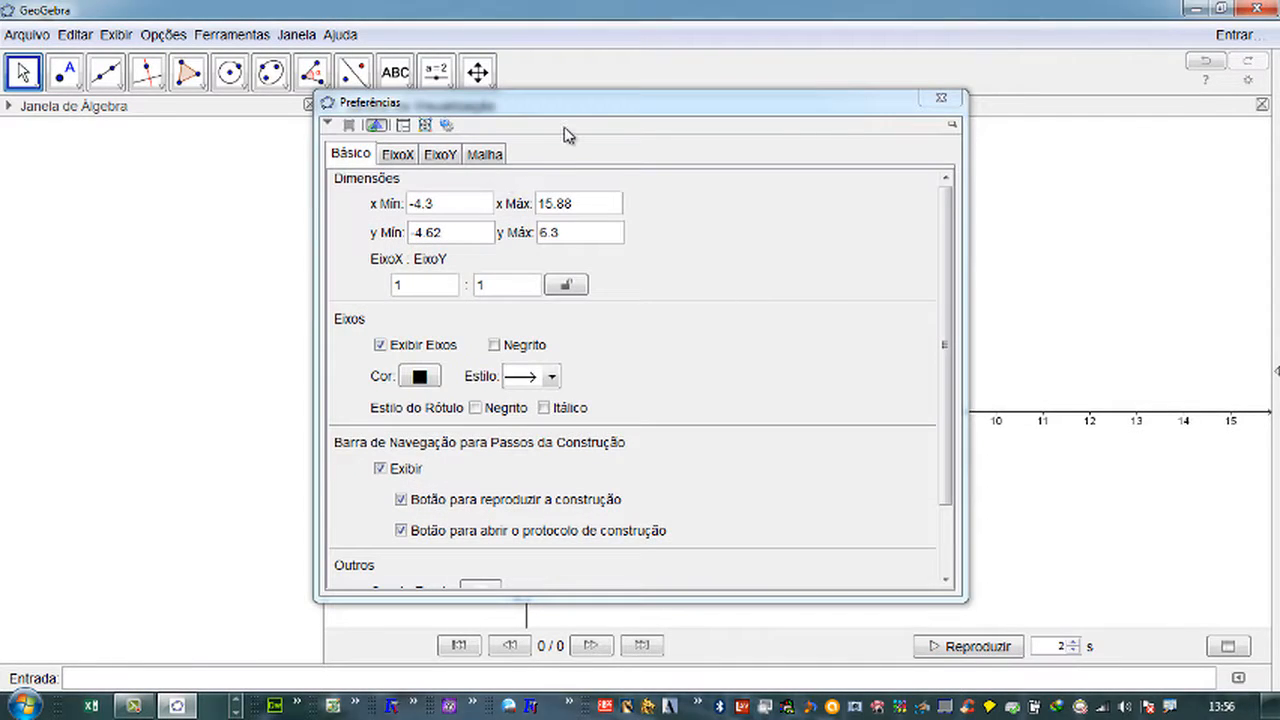
drag(586, 108, 809, 95)
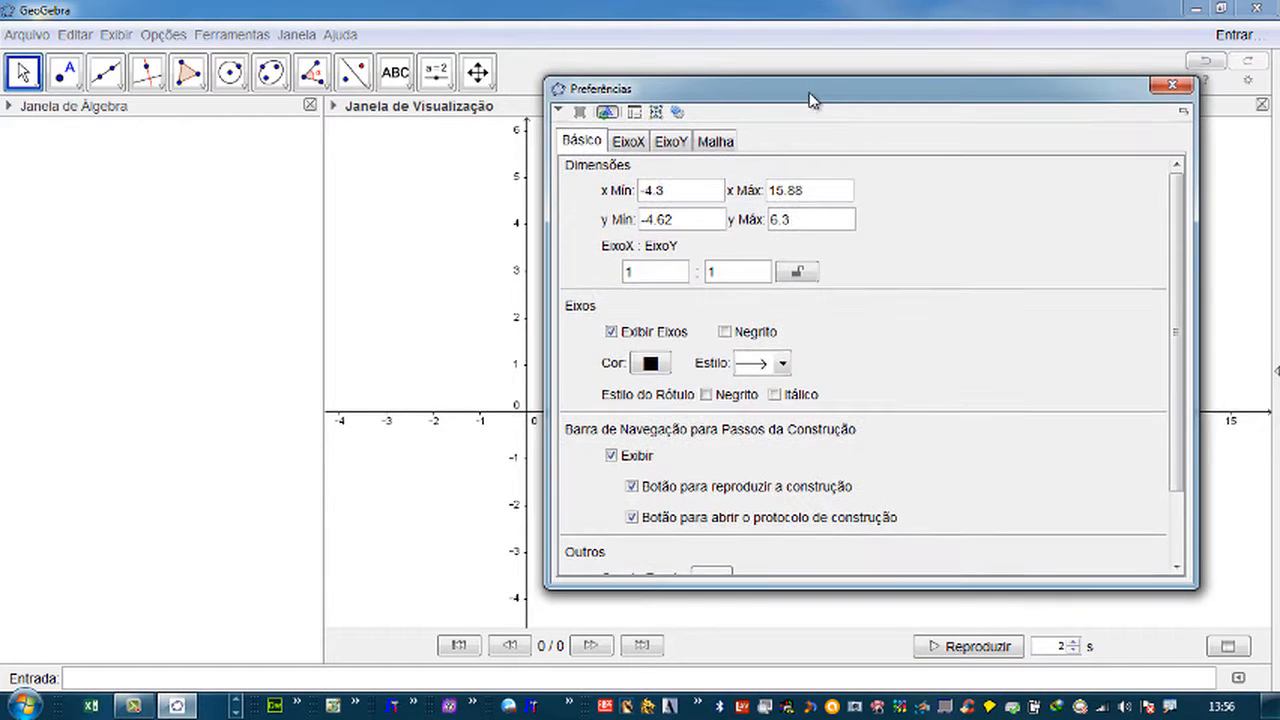
click(627, 145)
click(668, 145)
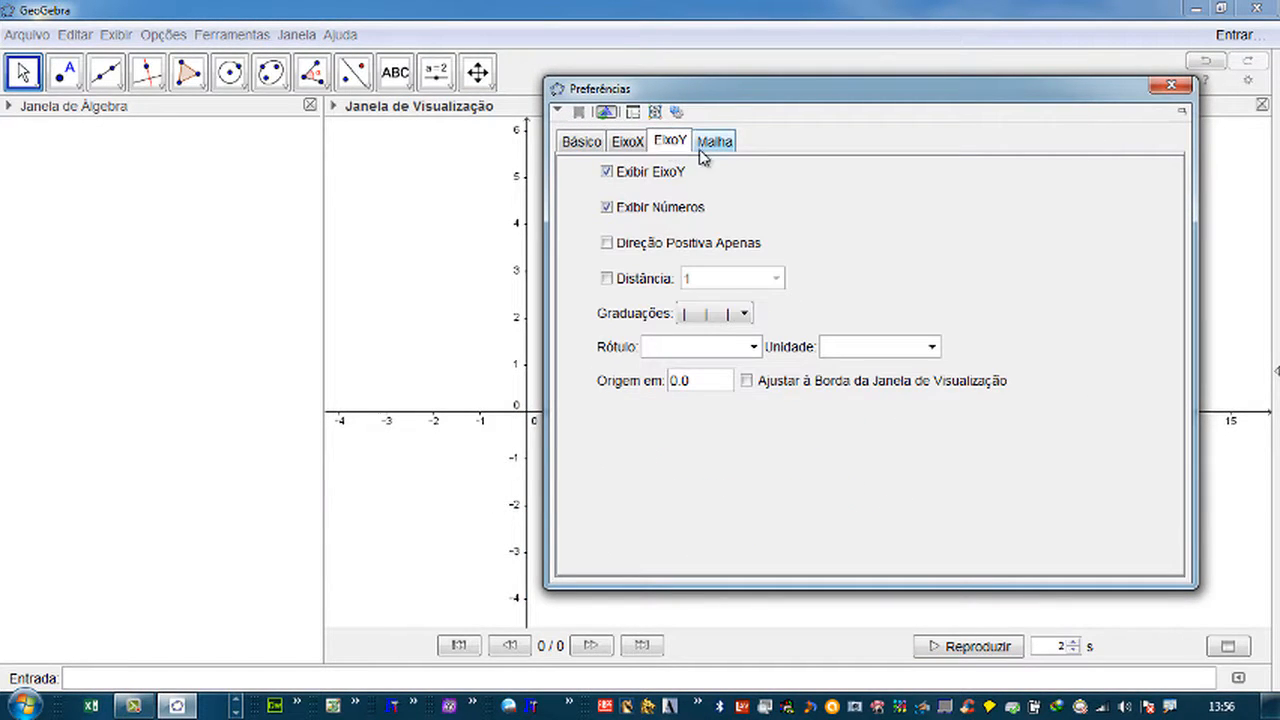
click(716, 143)
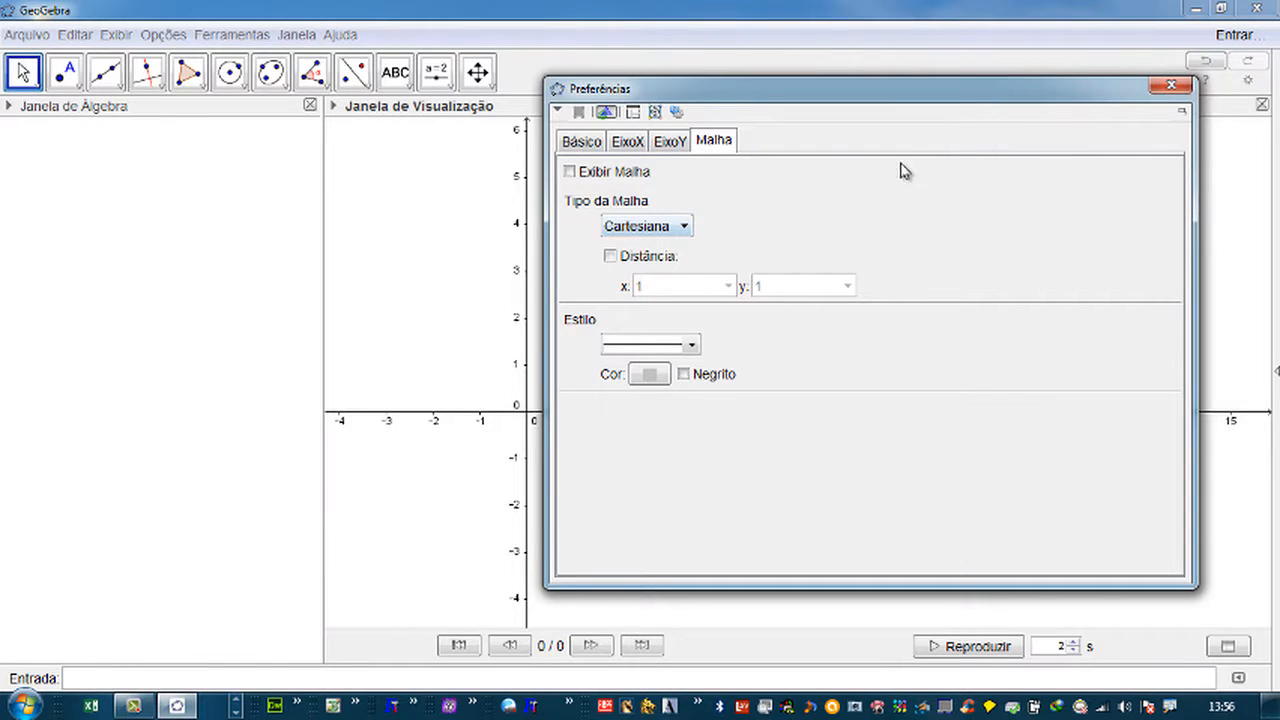
click(1170, 86)
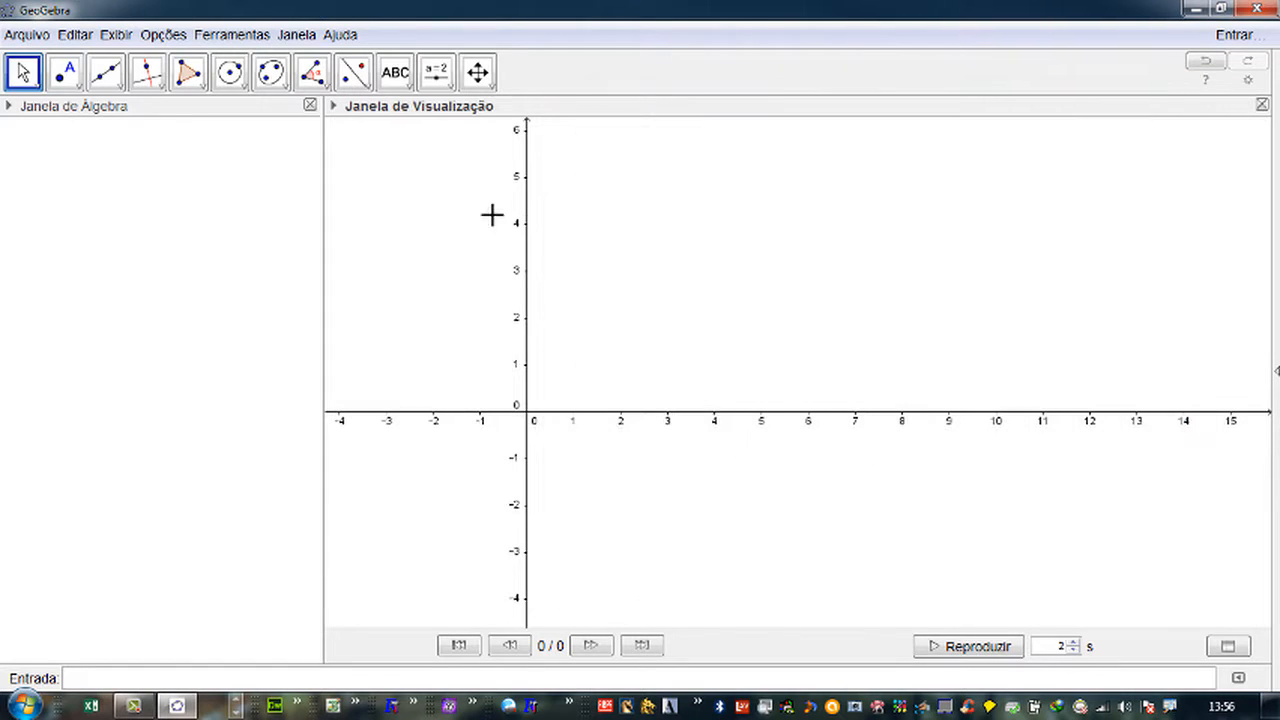
- Turn on the grid (Malha) in the Janela de Visualização
right_click(491, 215)
click(555, 285)
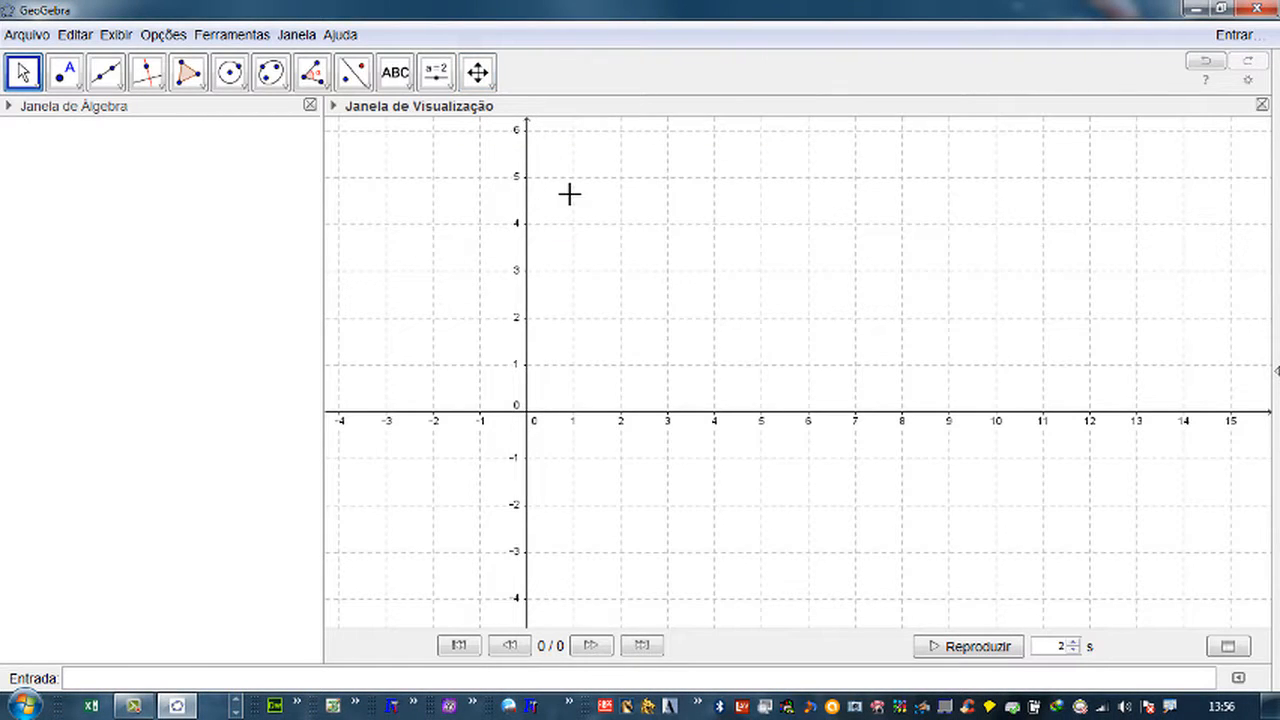
- Try the Isométrica and Polar grid types in the Malha preferences, and return the grid to Cartesiana
right_click(630, 234)
click(716, 451)
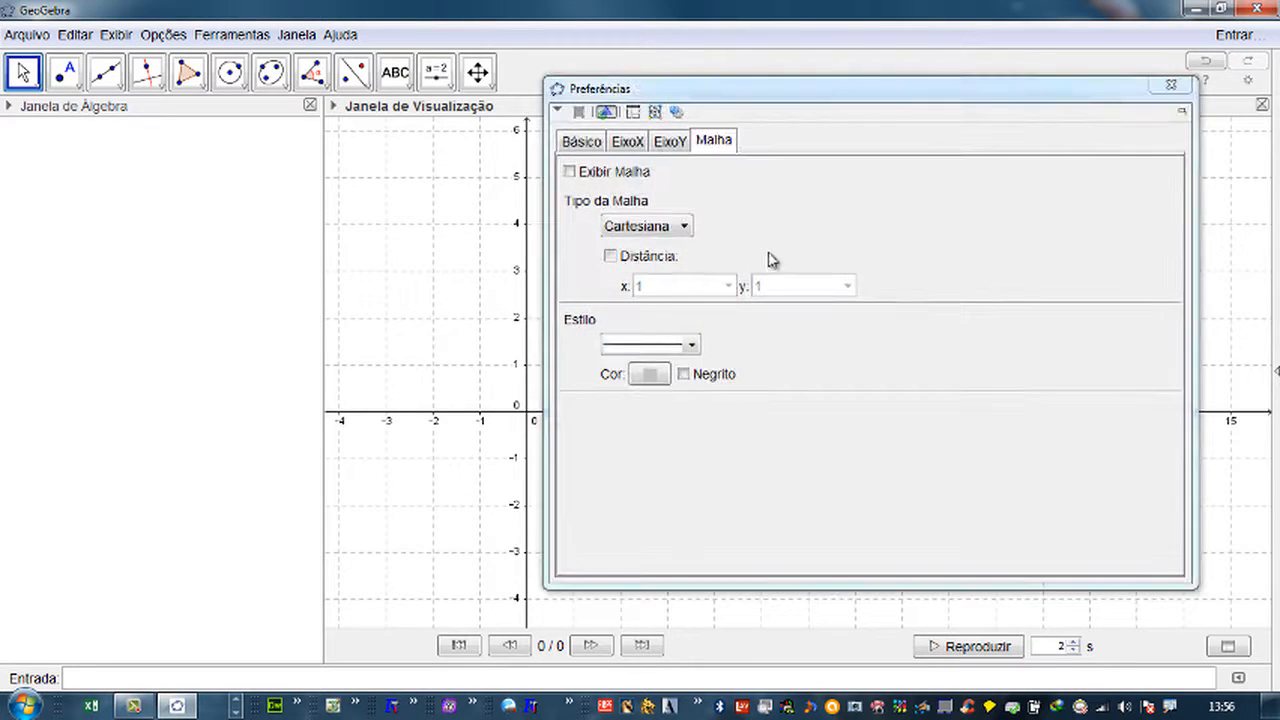
click(684, 228)
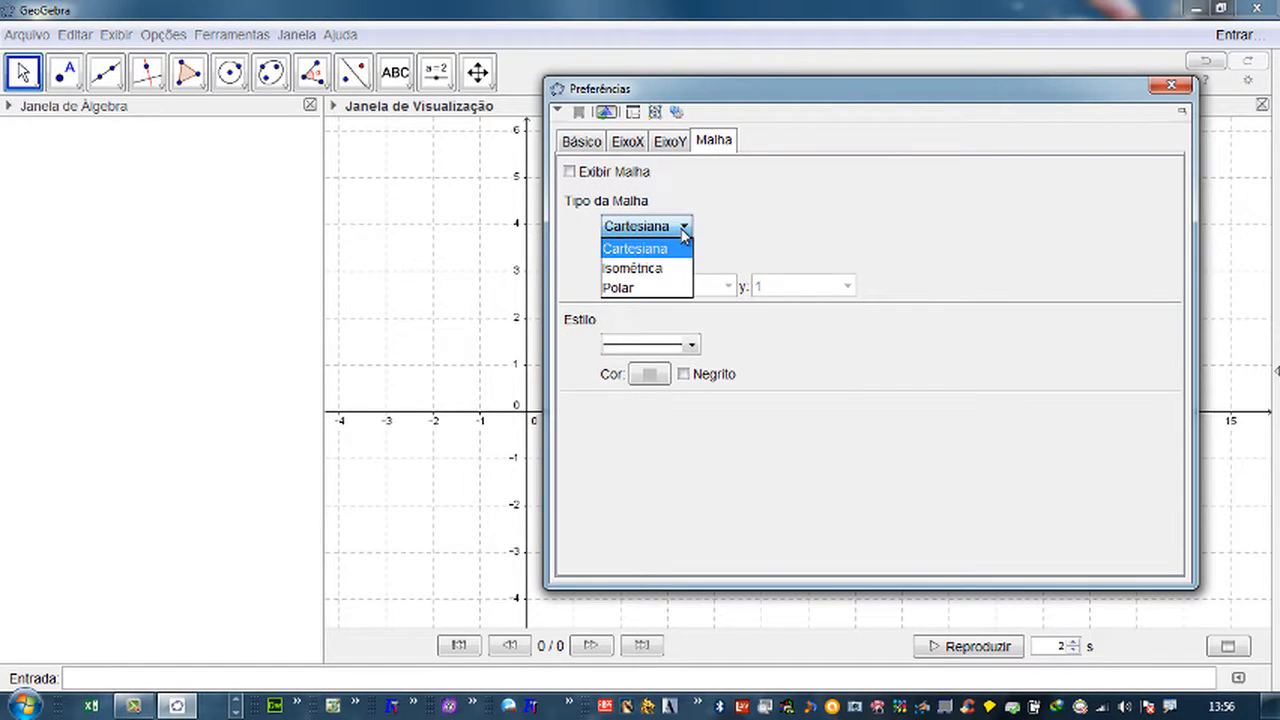
click(655, 270)
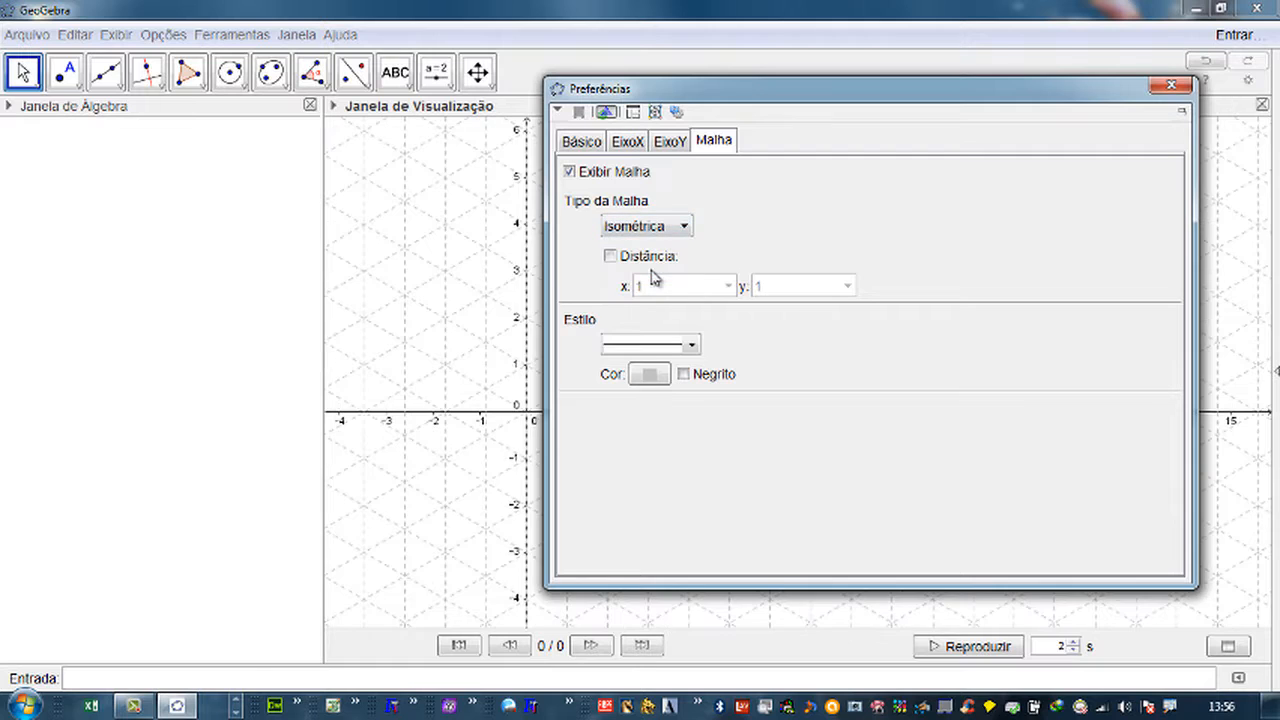
click(680, 230)
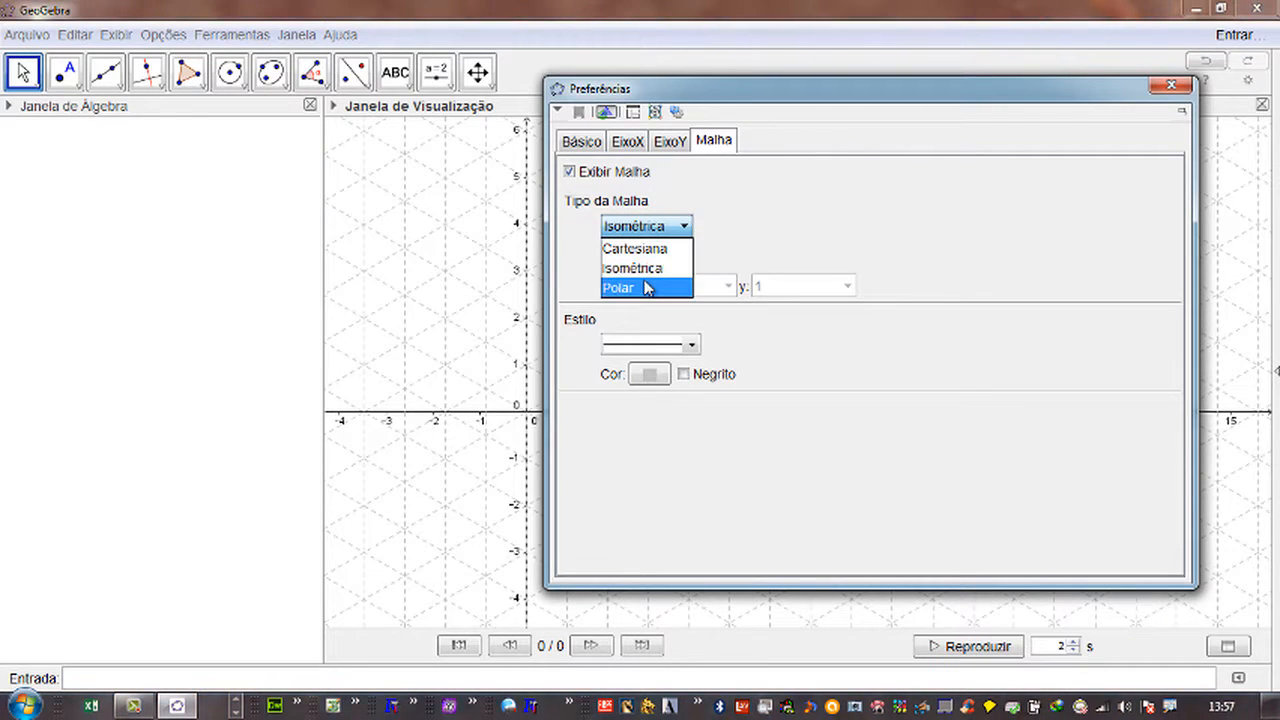
click(645, 286)
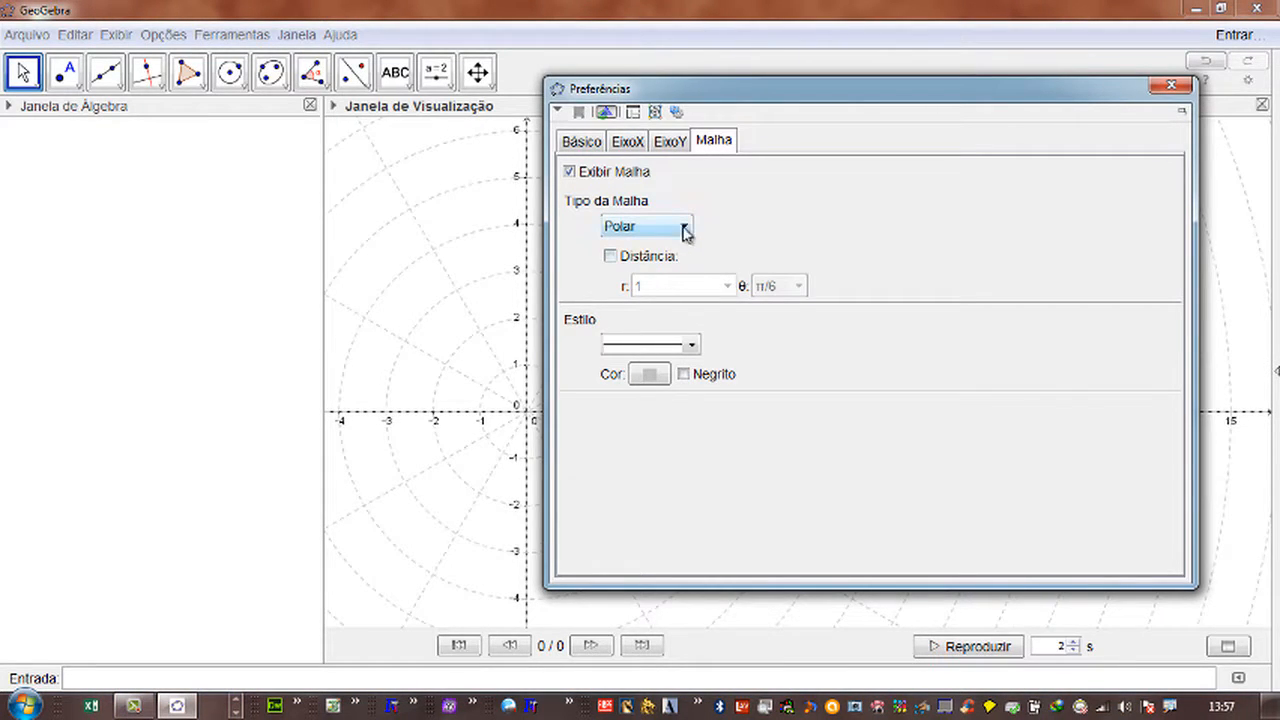
click(686, 231)
click(662, 249)
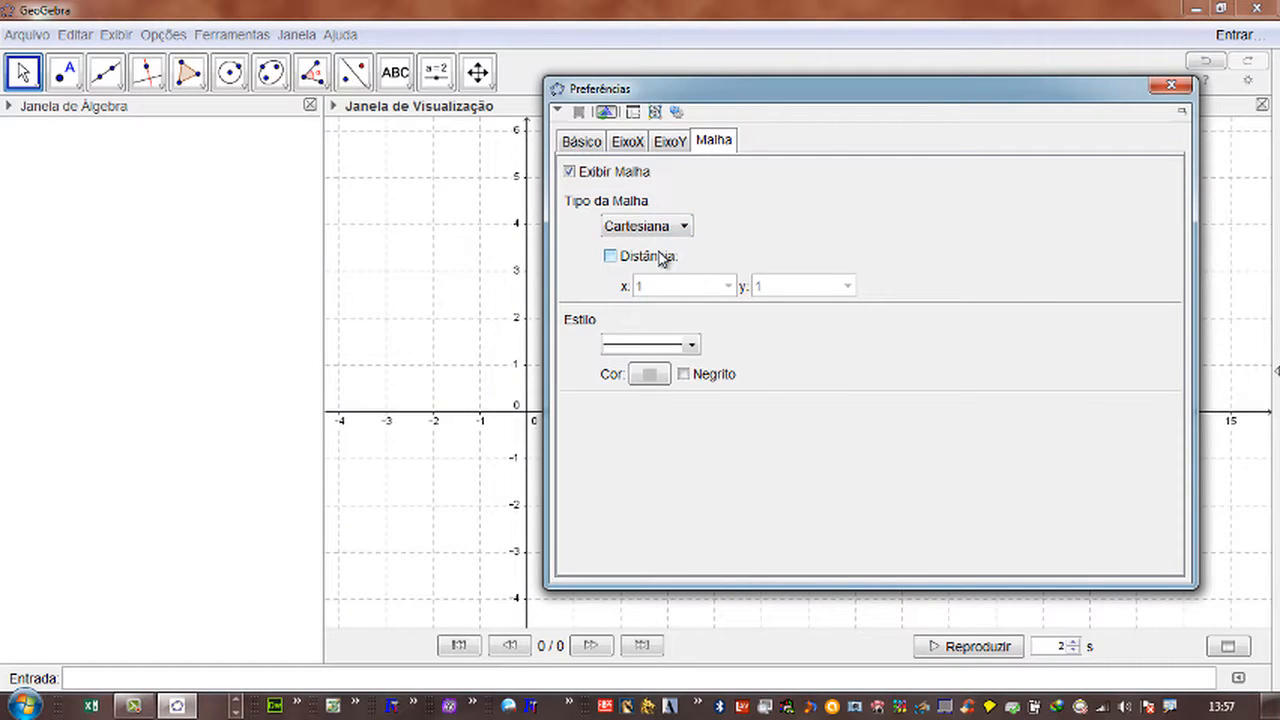
- View the line styles offered for the grid without choosing one
click(692, 347)
click(693, 347)
click(693, 347)
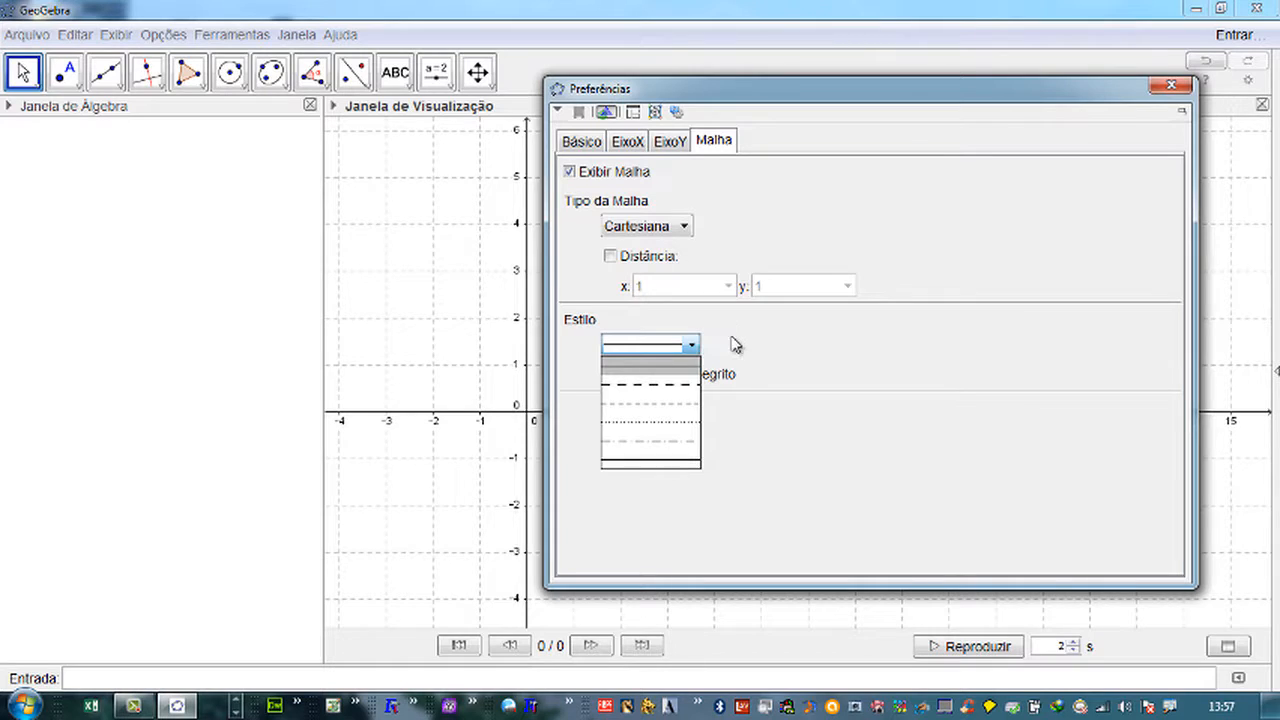
click(714, 346)
- Change the grid colour to golden yellow and set it back to light grey
click(651, 374)
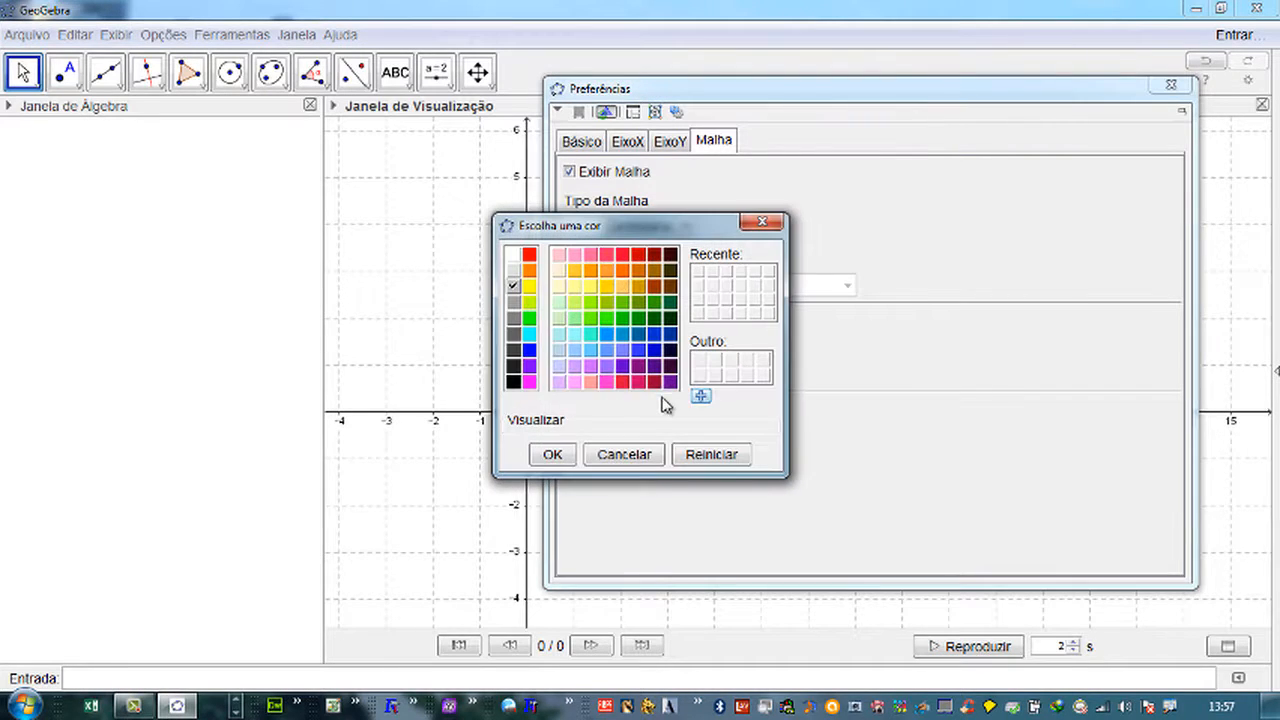
click(607, 287)
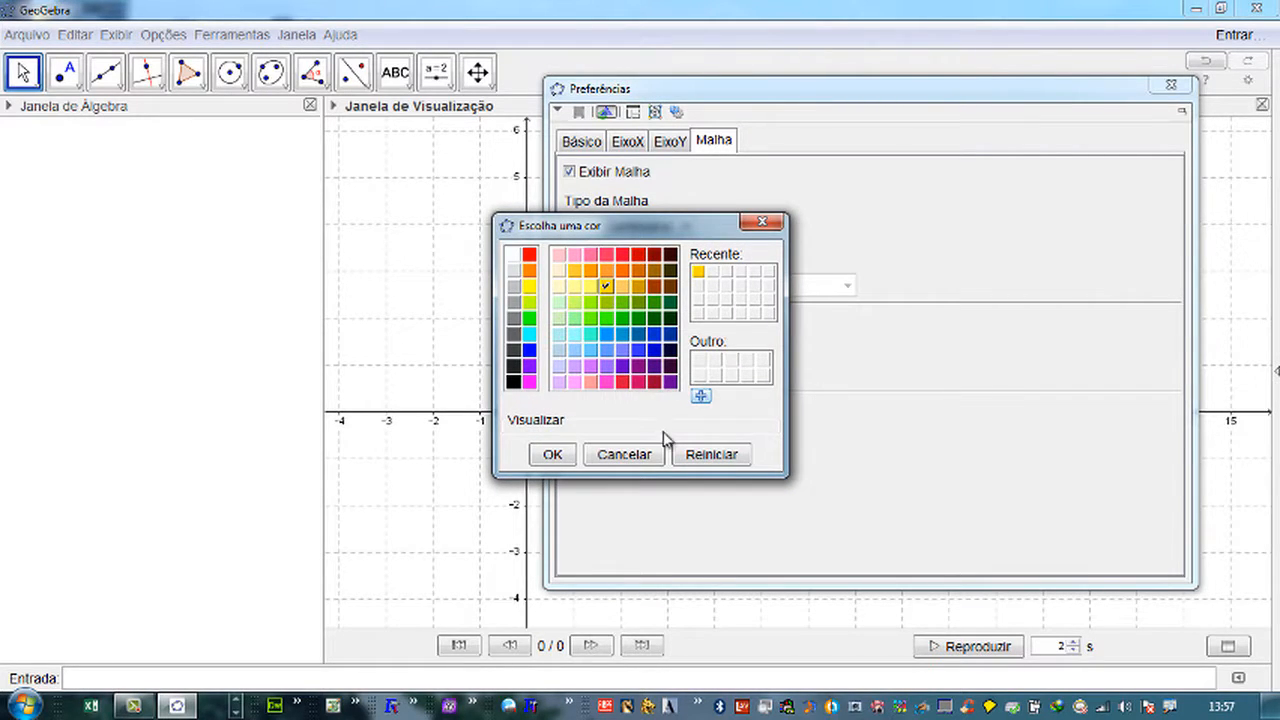
click(570, 454)
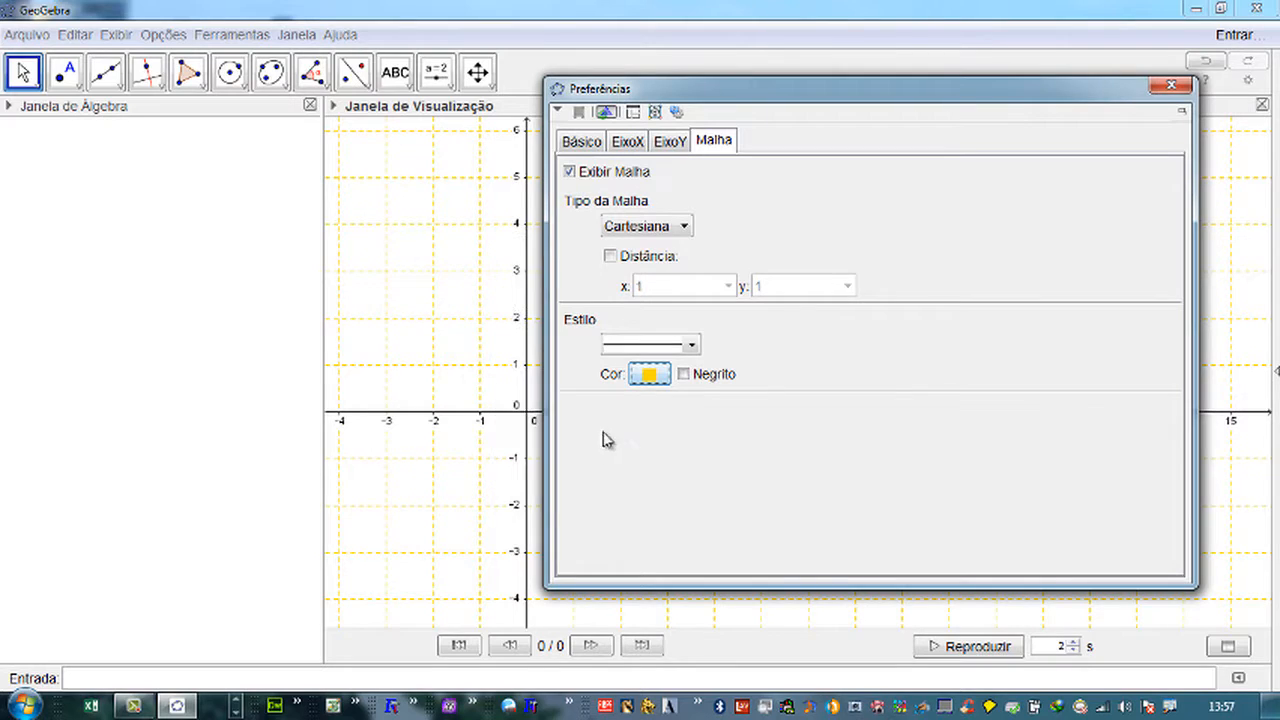
click(651, 374)
click(514, 286)
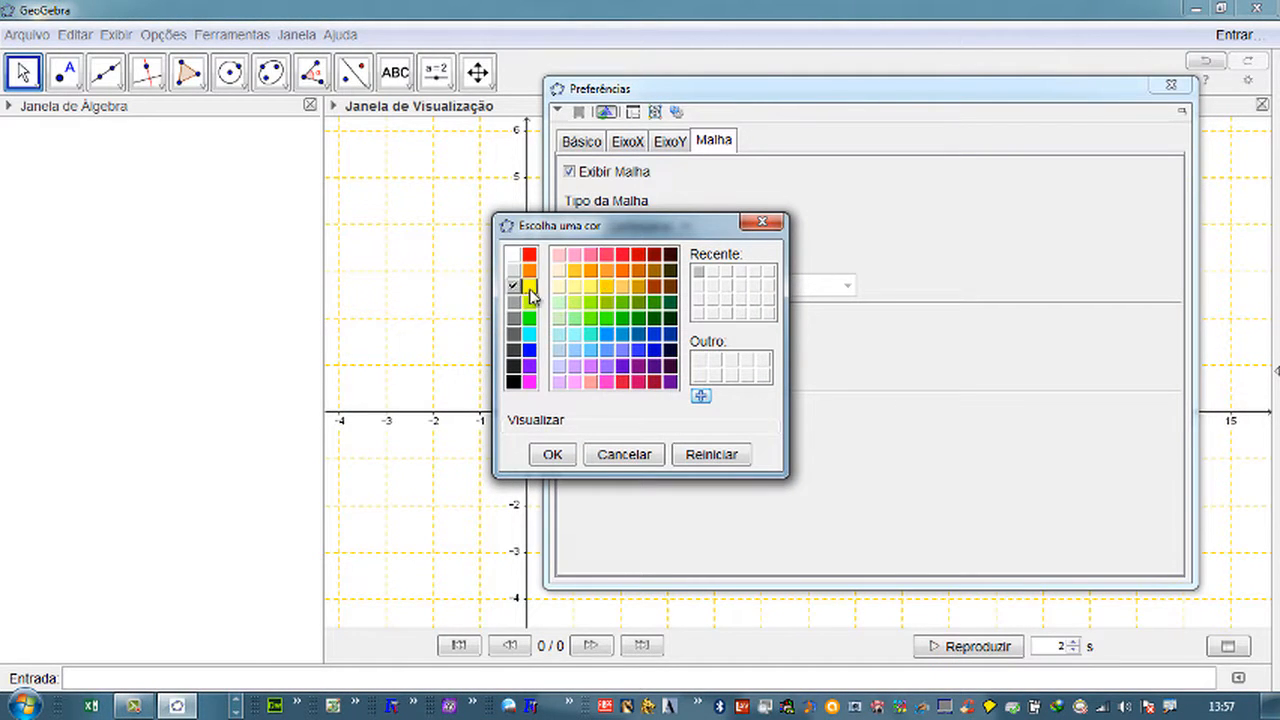
click(560, 457)
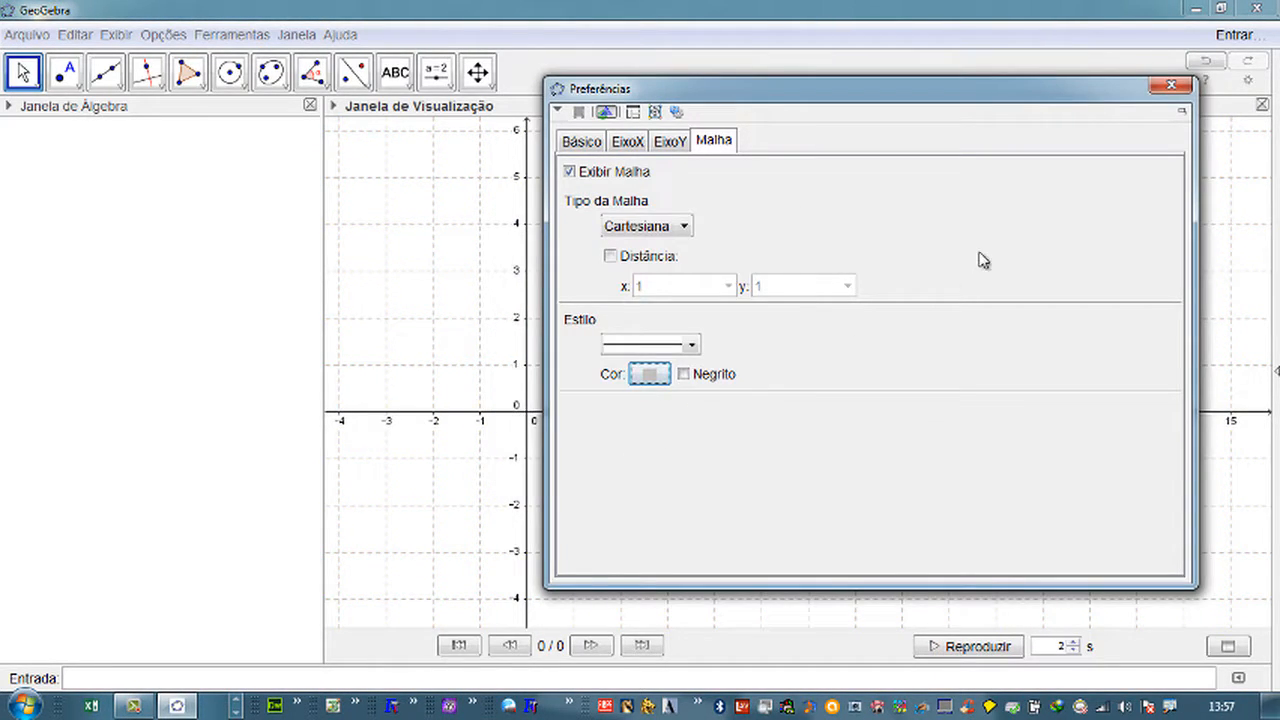
- Enable the custom Distância option for EixoX and disable it again
click(636, 147)
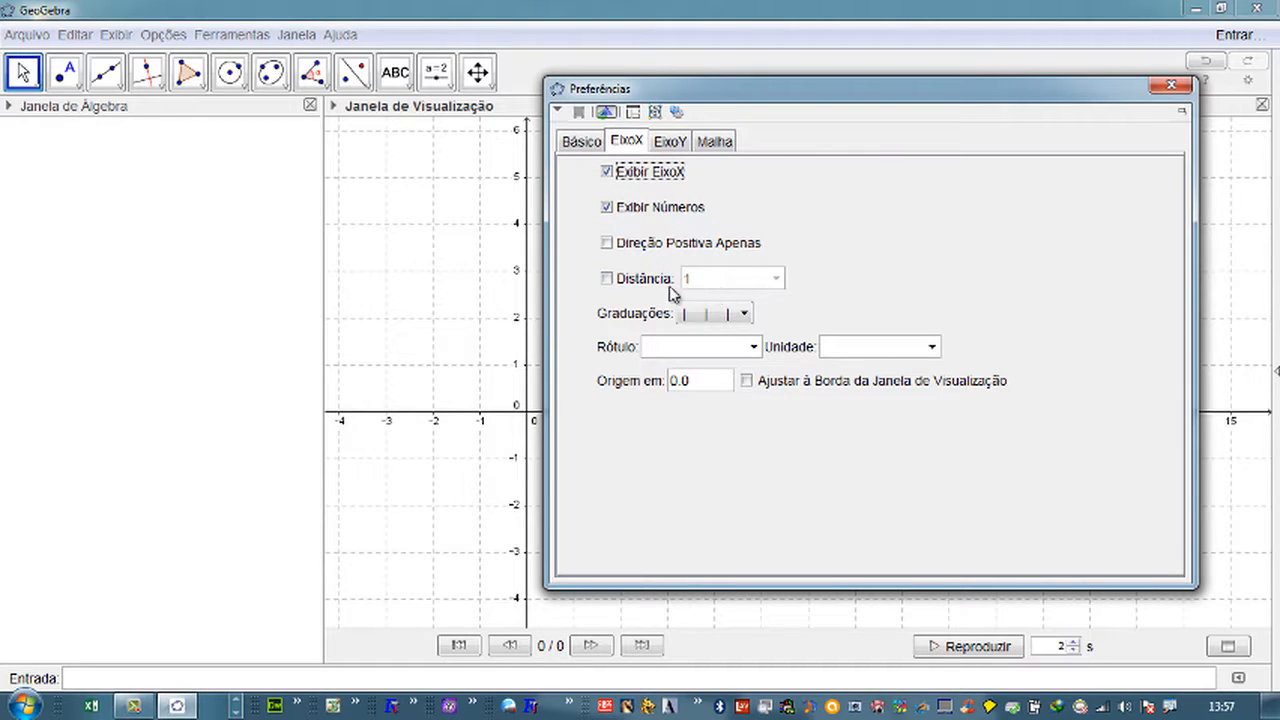
click(652, 283)
click(776, 278)
click(776, 278)
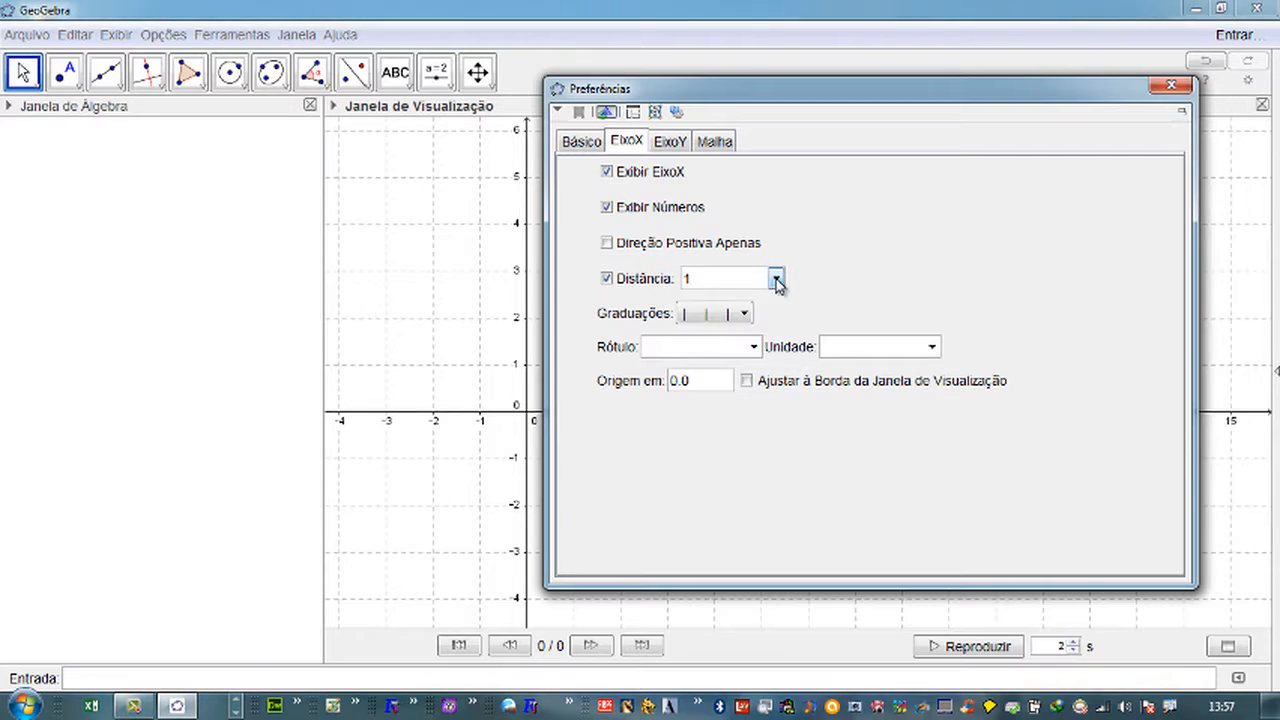
click(607, 279)
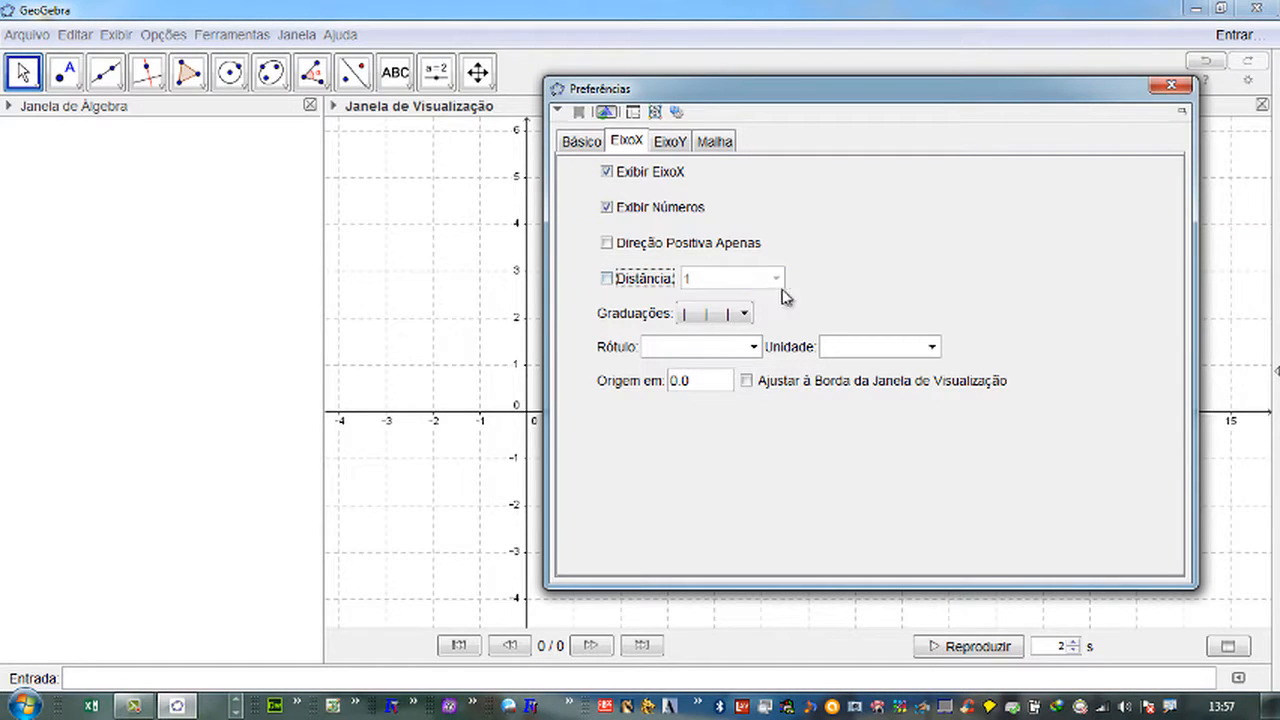
- Look through the EixoX label (Rótulo) symbols and the Básico settings, and close the preferences
click(753, 347)
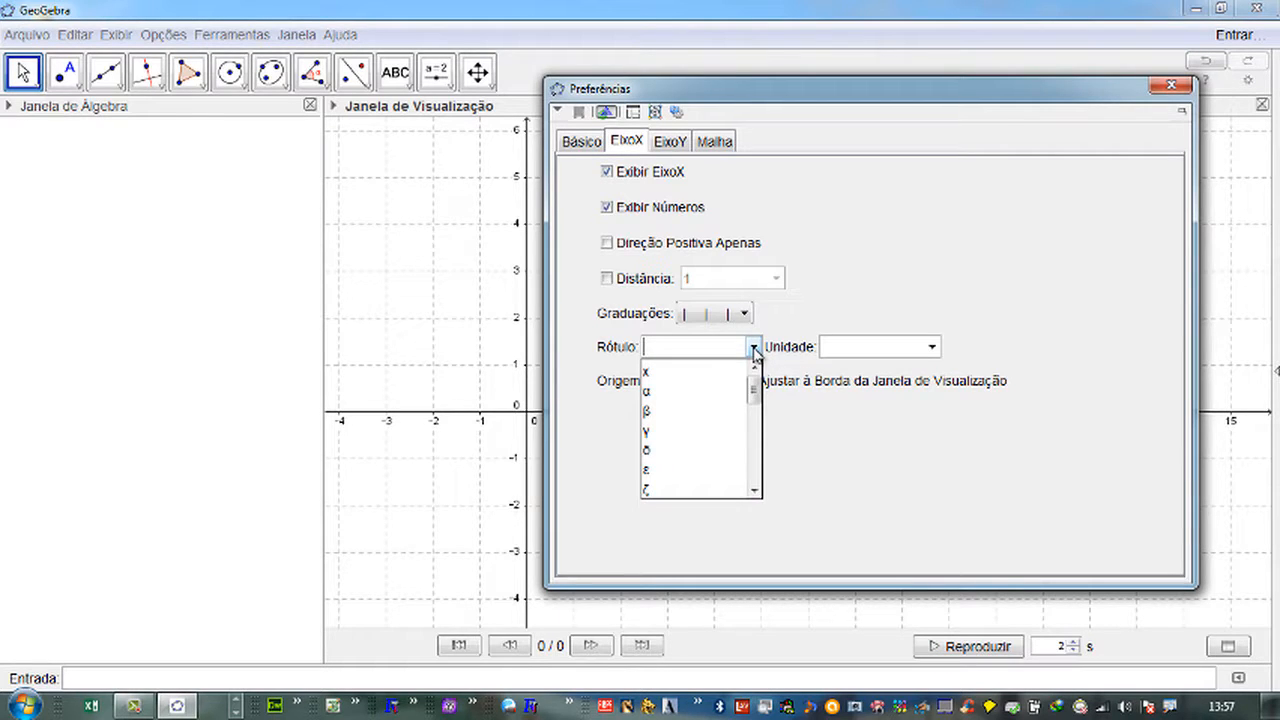
click(753, 347)
click(753, 347)
mouse_move(753, 391)
mouse_down()
mouse_move(757, 490)
mouse_move(766, 381)
mouse_up()
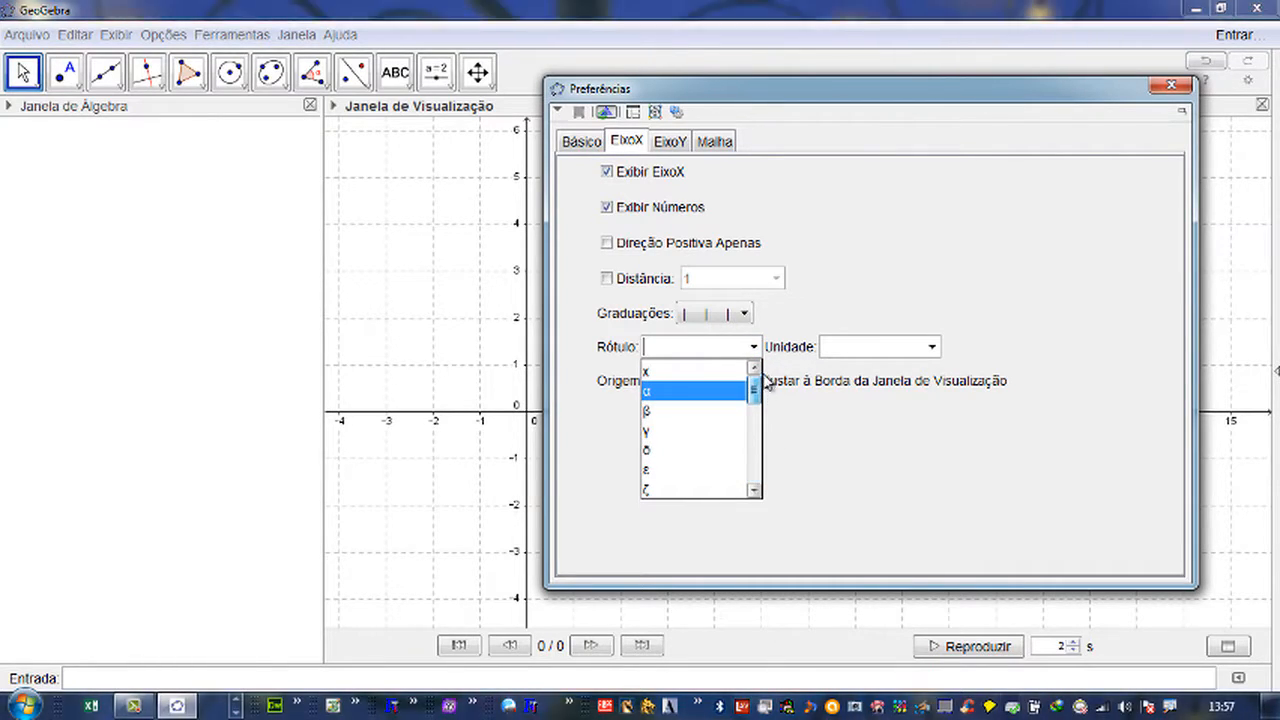
click(874, 351)
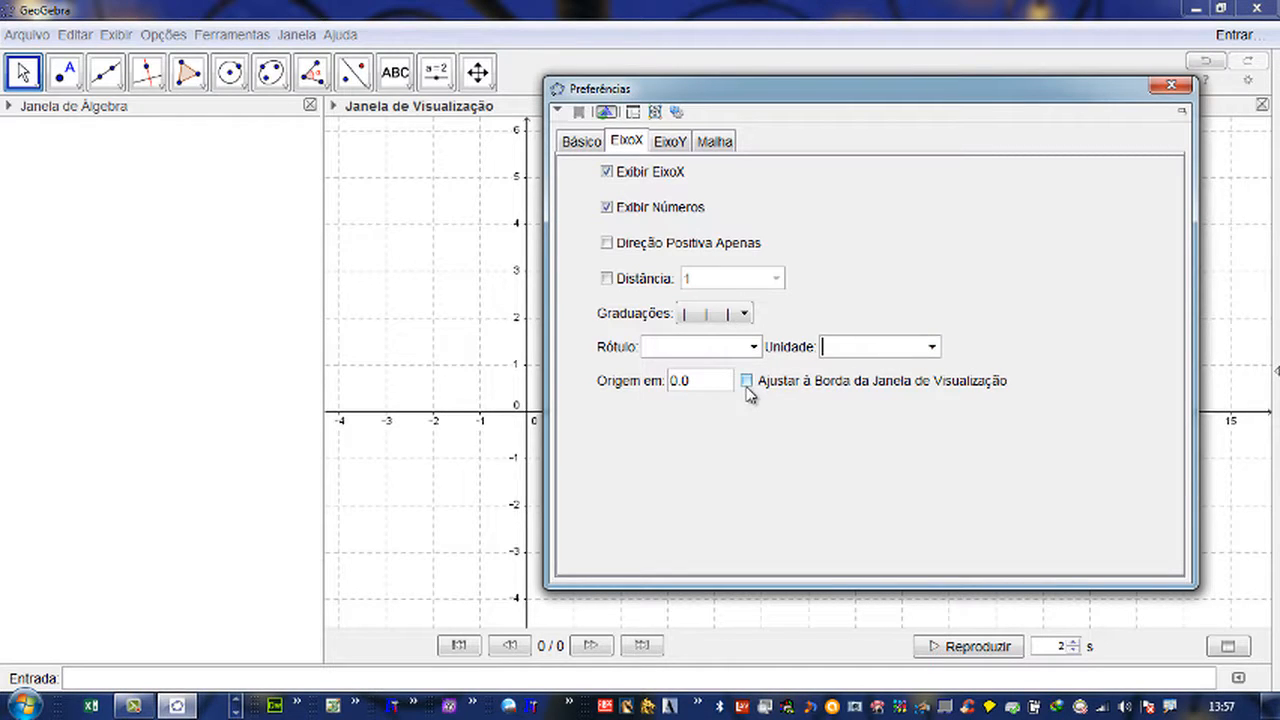
click(580, 143)
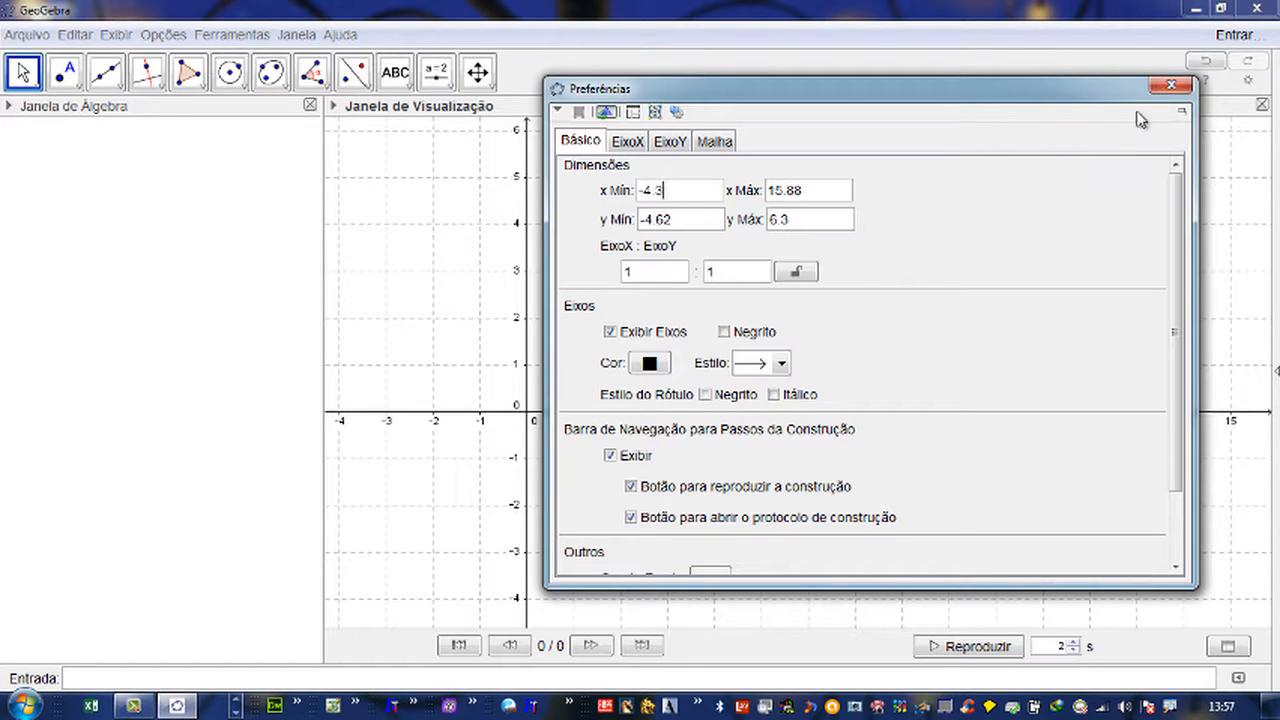
click(1171, 85)
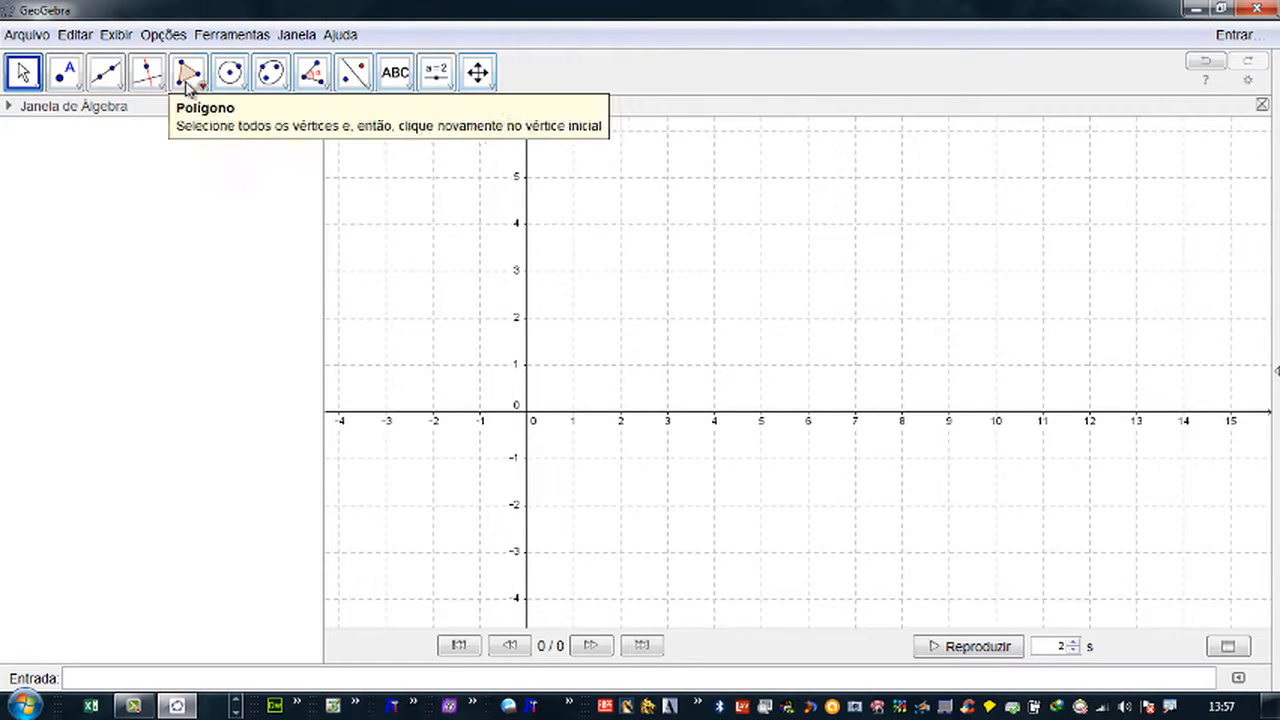
- Look through the construction tool groups, from the point tools to the view and visibility tools
click(39, 87)
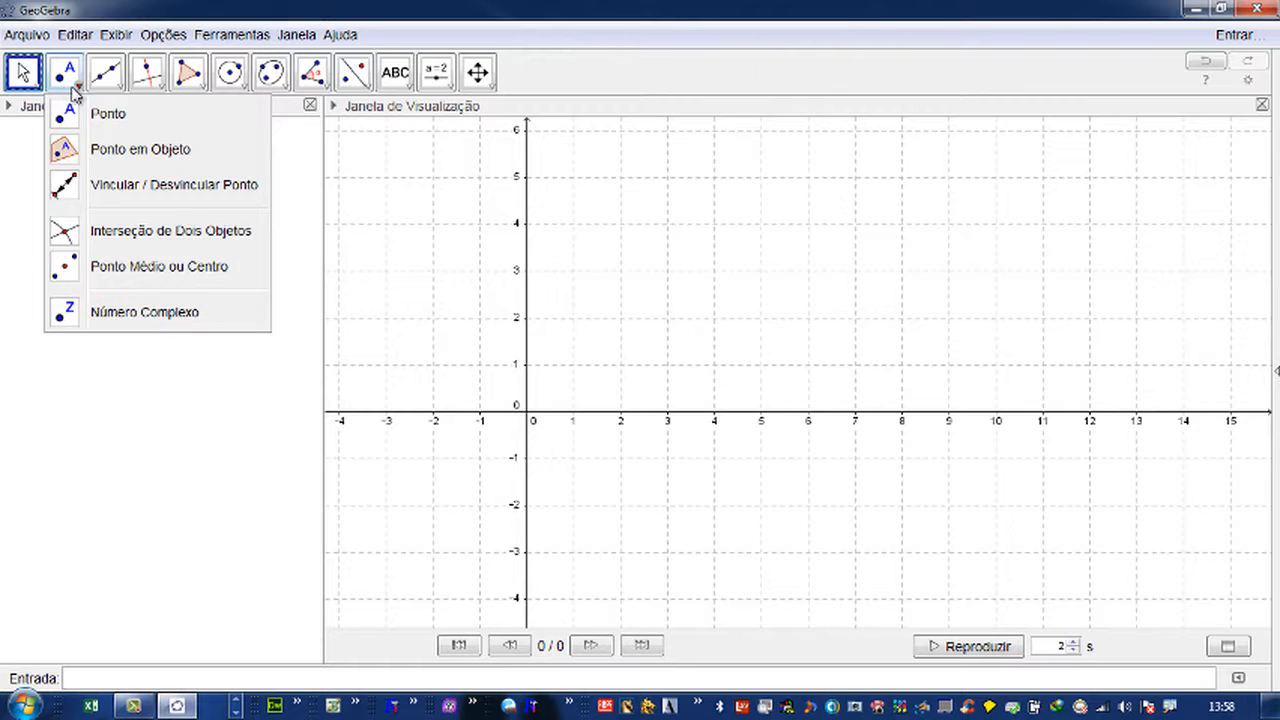
mouse_move(121, 90)
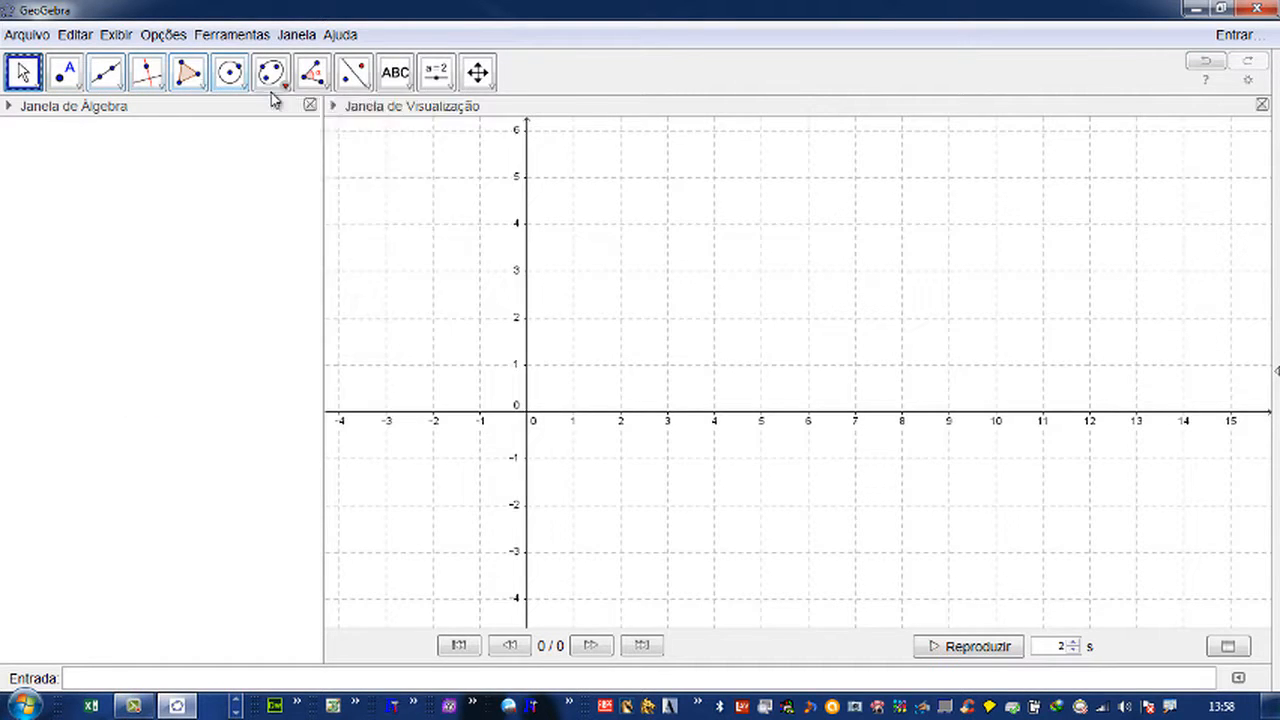
mouse_move(363, 97)
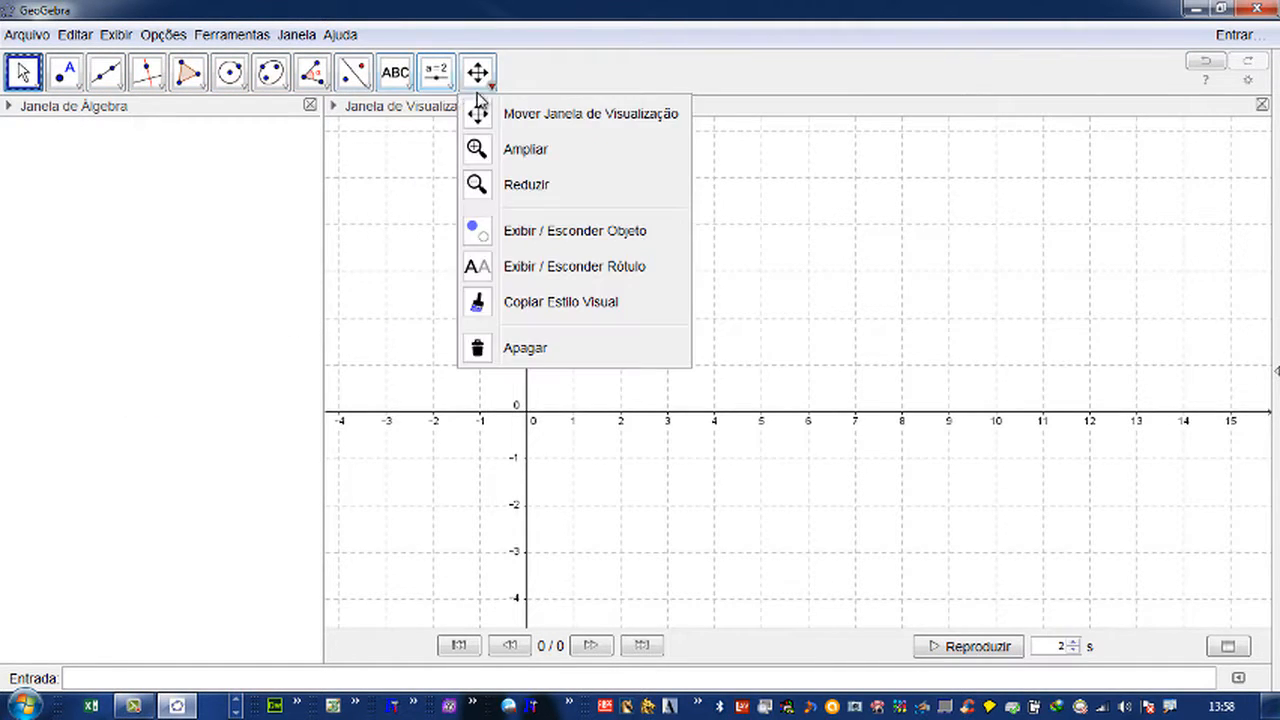
mouse_move(227, 92)
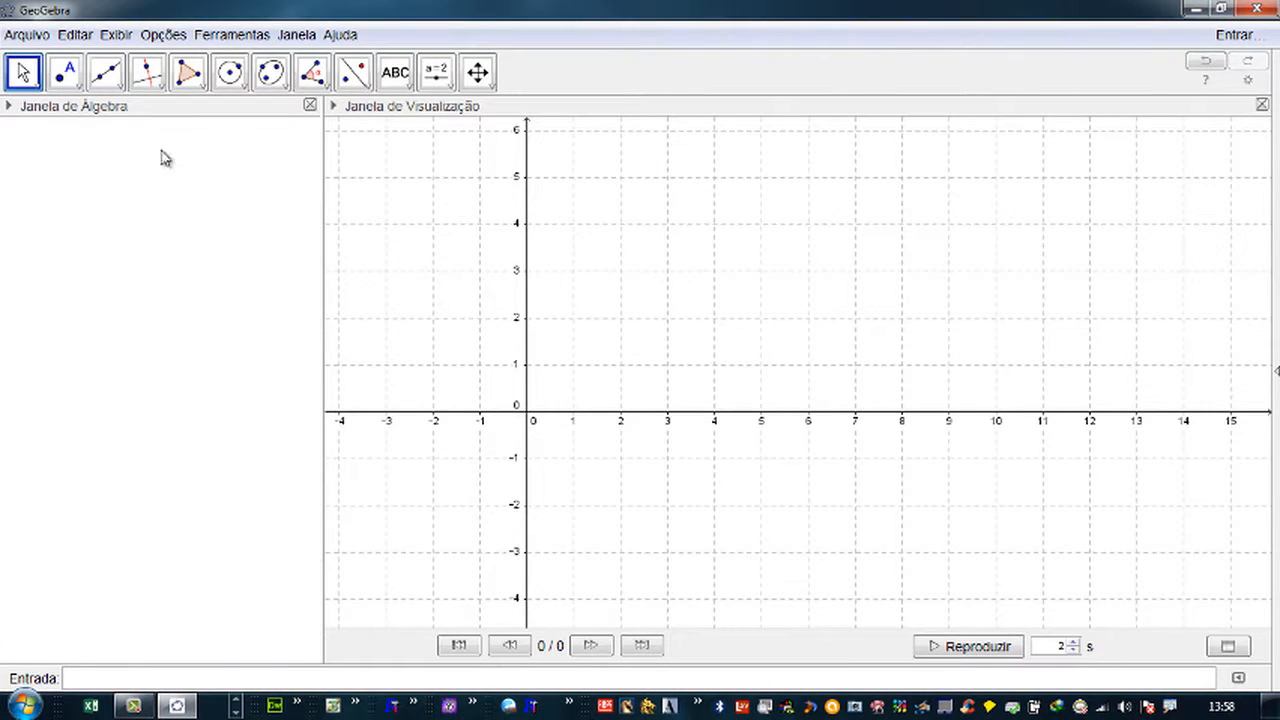
- Plot three free points at (2, 4), (4, 3) and (6, 4) with the Ponto tool
click(62, 80)
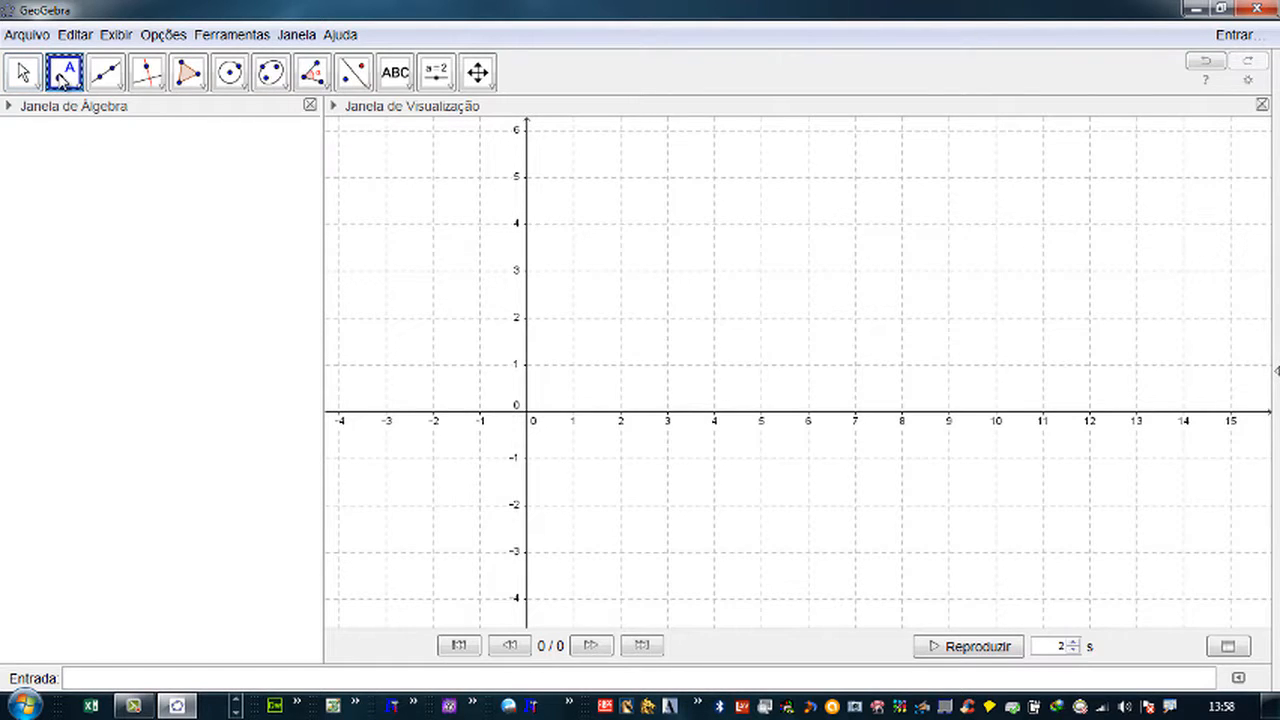
click(64, 80)
click(620, 223)
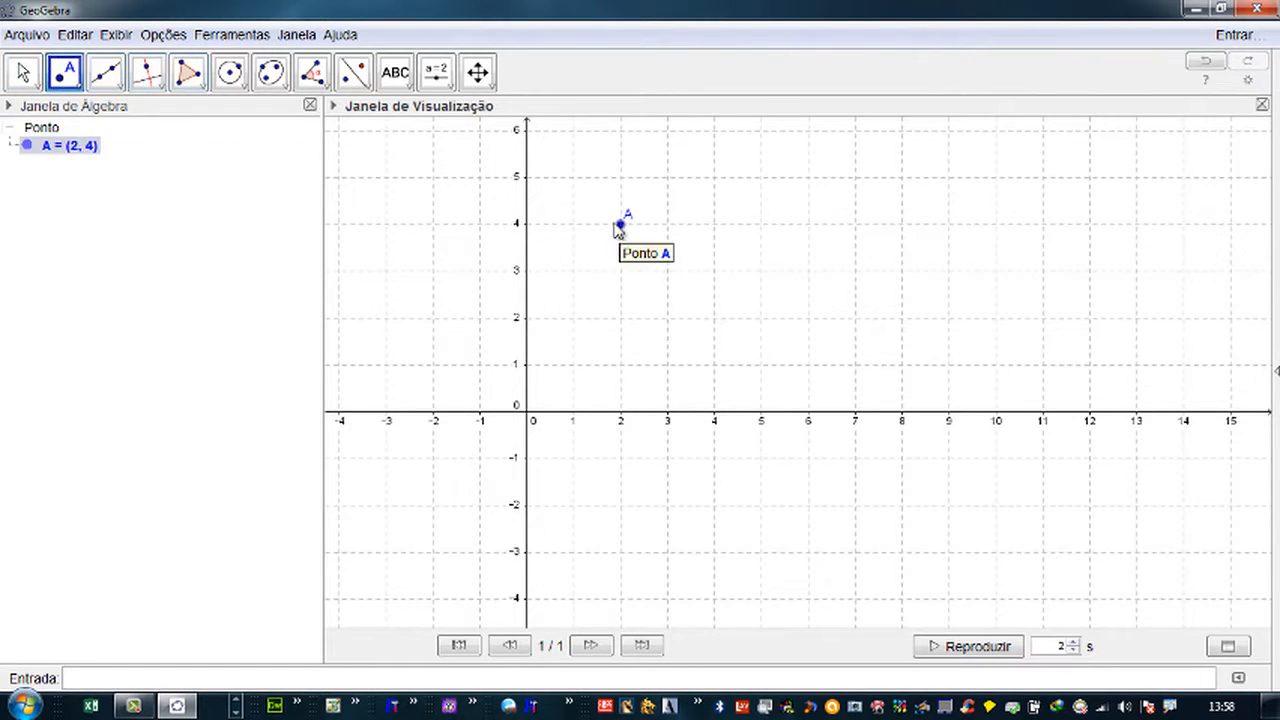
click(714, 270)
click(808, 223)
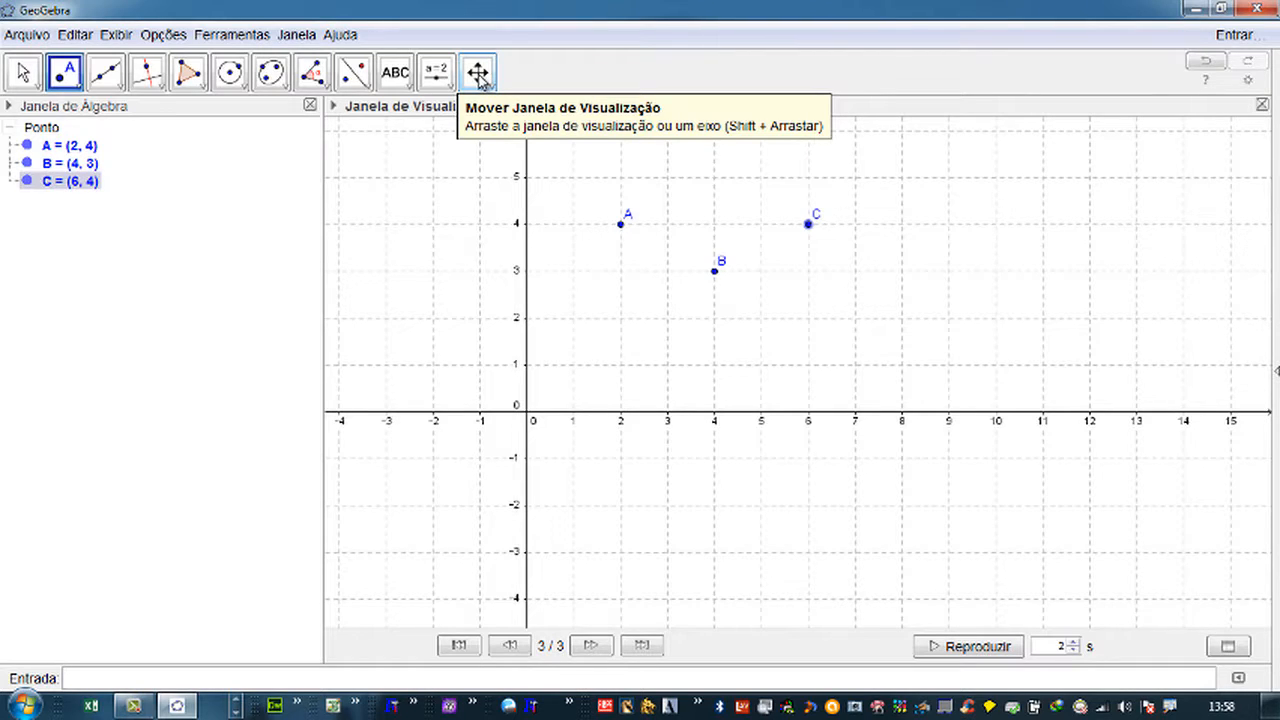
- Pan the graphics view with Mover Janela de Visualização, shifting the origin about 5 units to the right
click(485, 80)
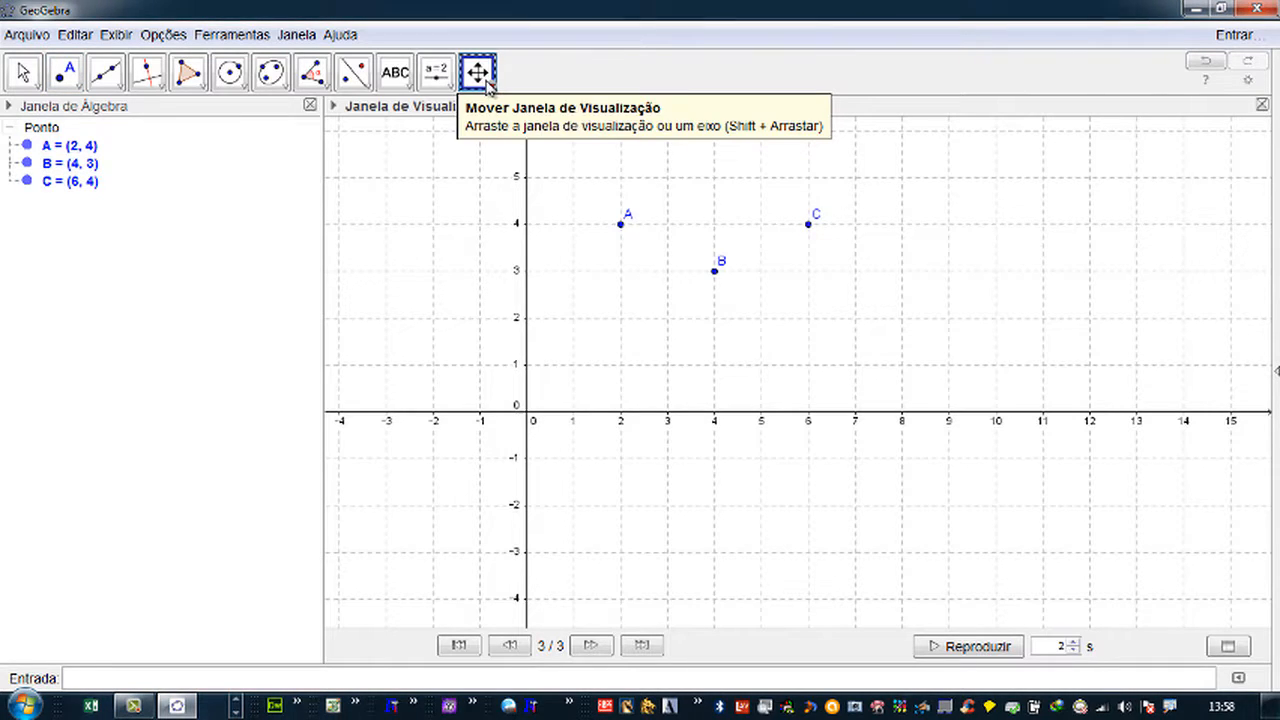
click(485, 81)
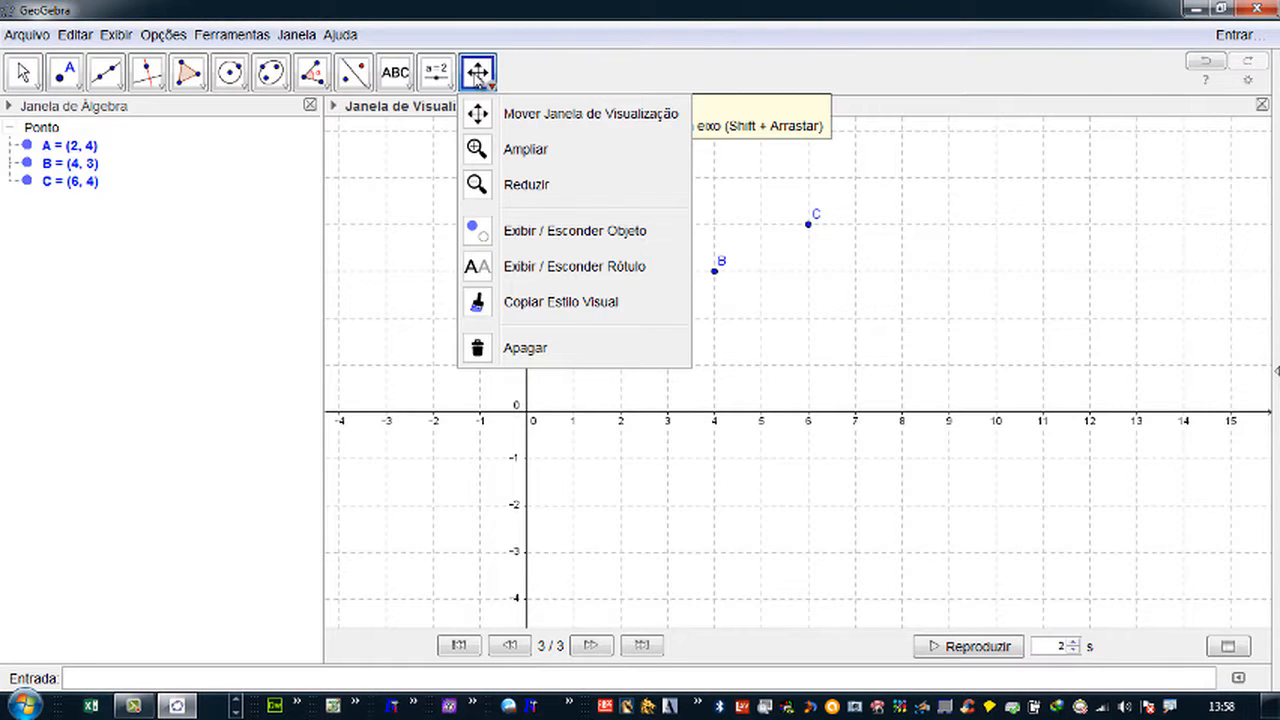
click(740, 89)
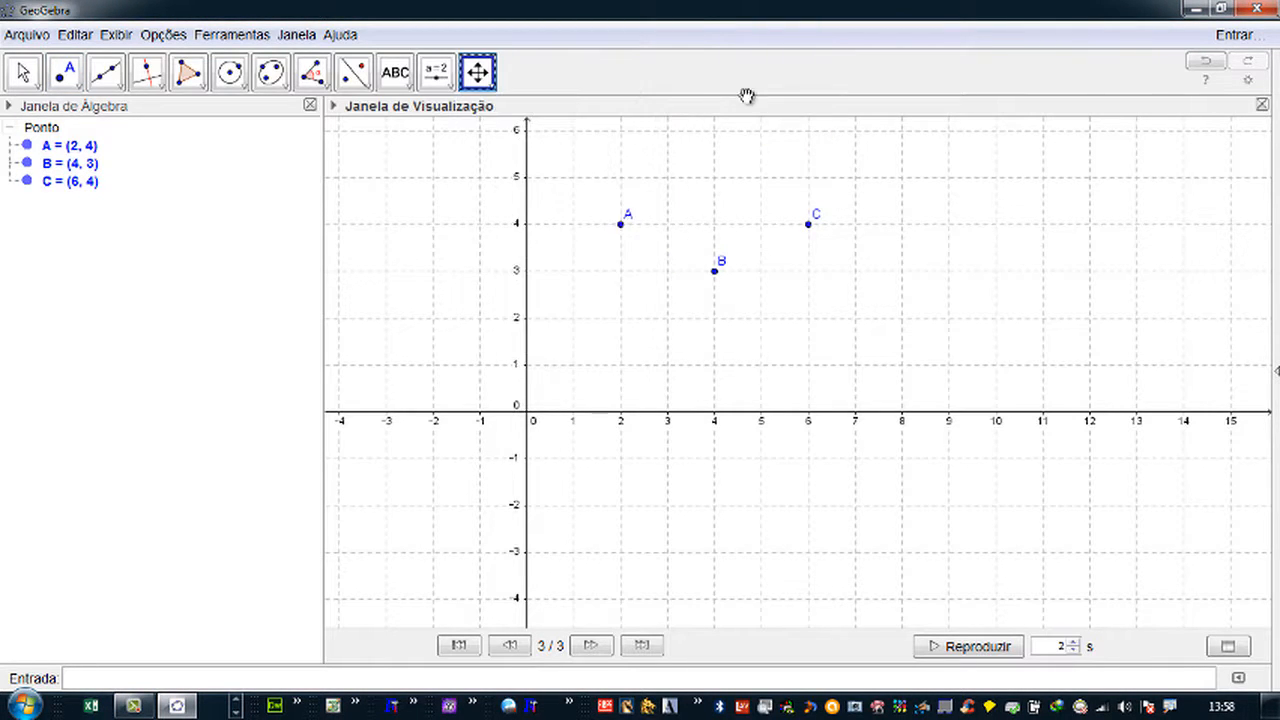
drag(610, 378, 845, 374)
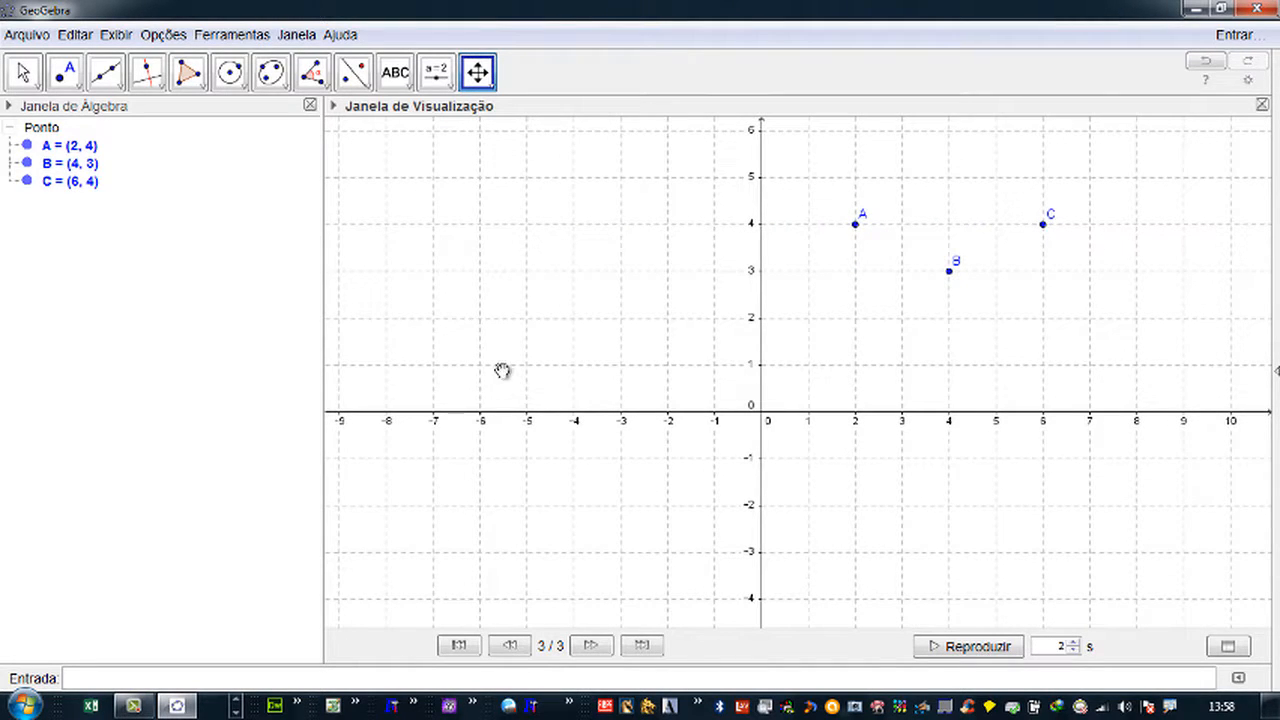
- Draw a line through two new points at (-6, 1) and (-3, 3)
click(108, 78)
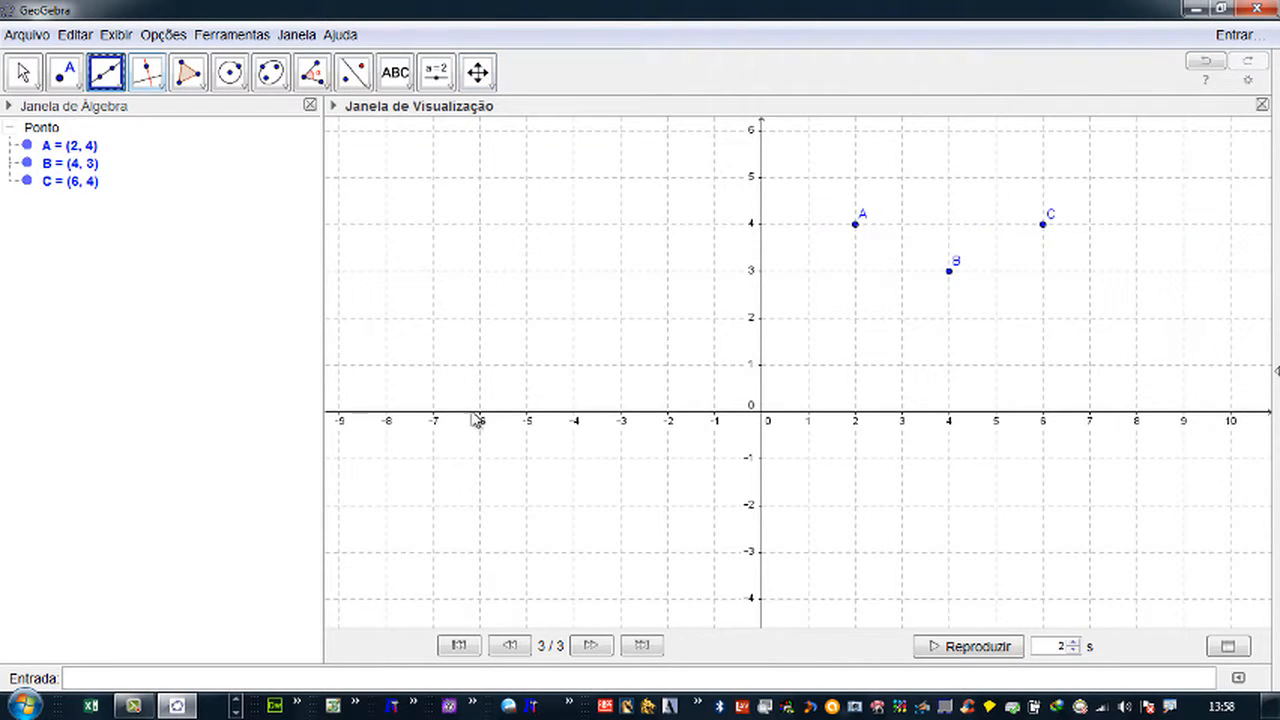
click(480, 365)
click(620, 272)
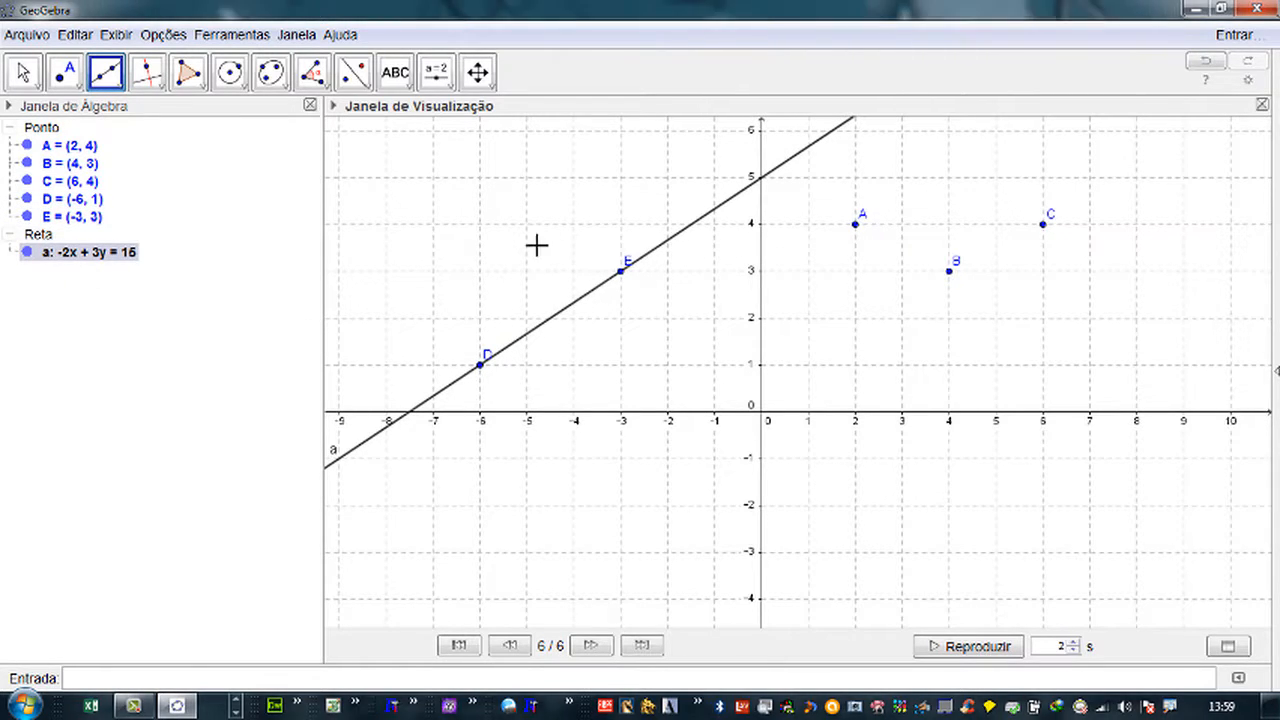
- Draw a triangle above the line with the Polígono tool, with vertices at about (-6.5, 4.2), (-6.9, 2.4) and (-4.7, 3.6)
click(188, 72)
click(200, 86)
click(207, 118)
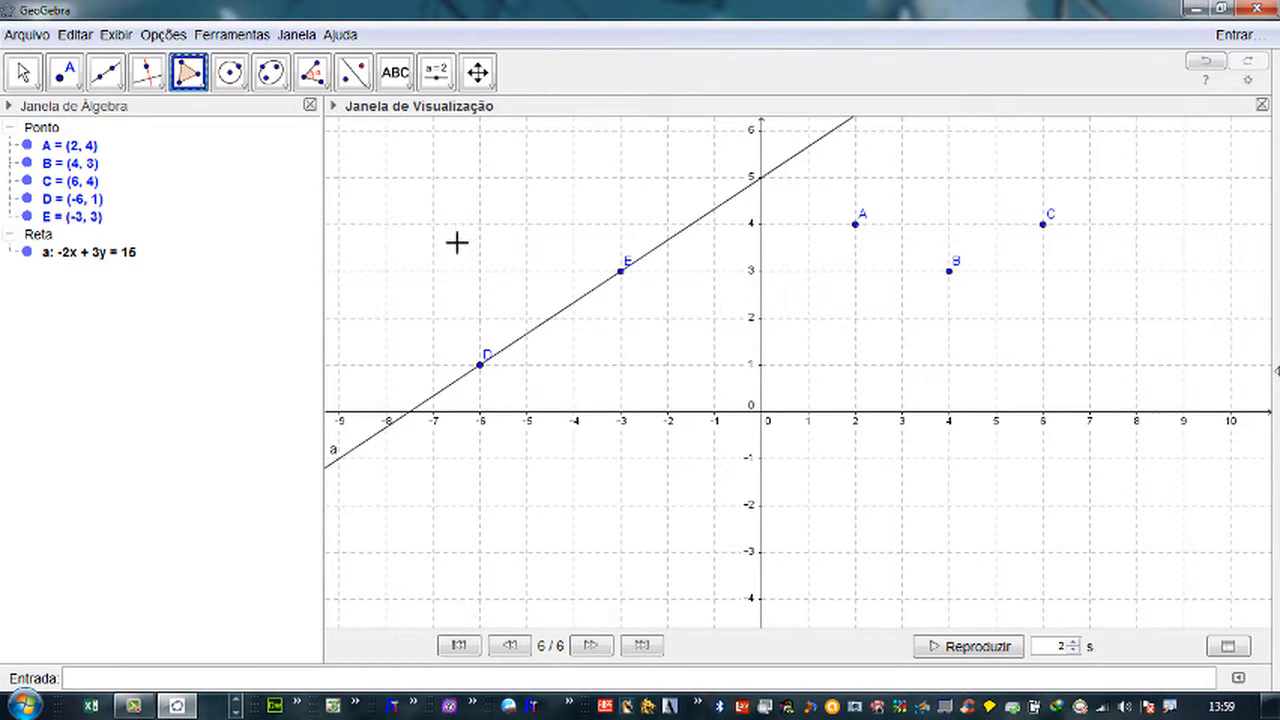
click(455, 214)
click(439, 297)
click(456, 215)
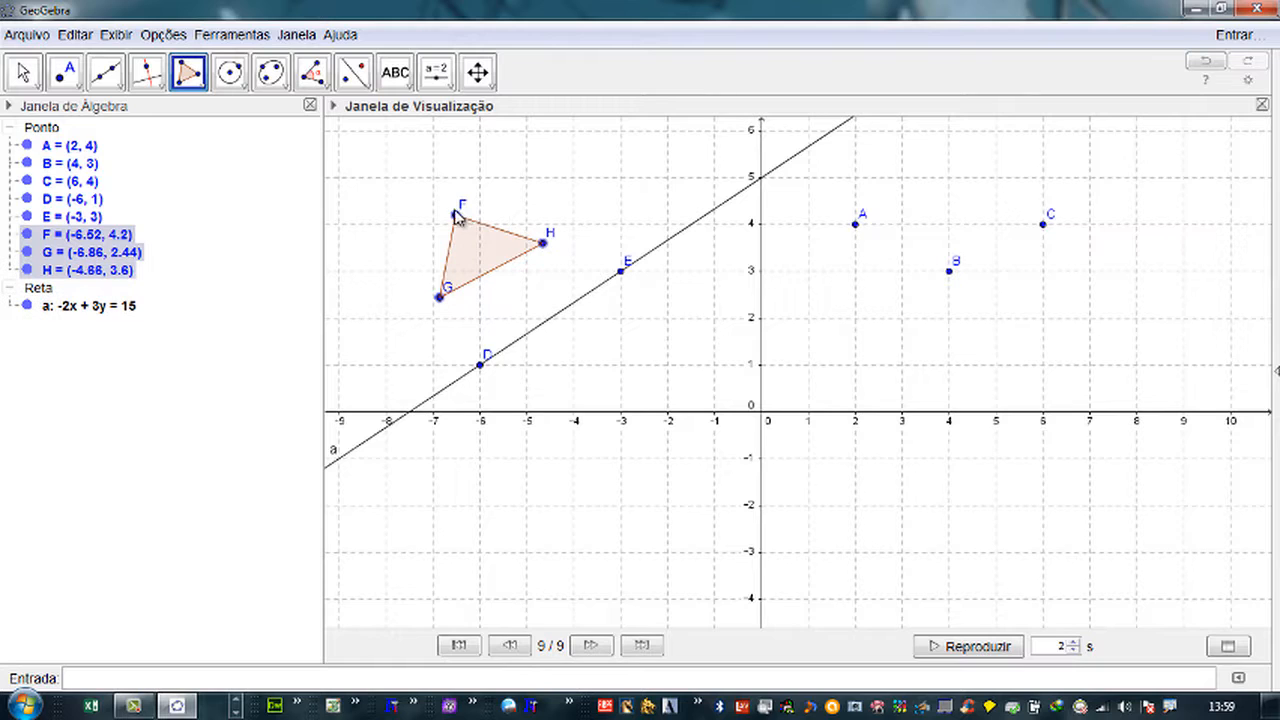
click(456, 215)
- Draw a closed quadrilateral with vertices at about (1.7, 0.8), (1, -2), (6, -1.7) and (6.4, 1.3)
click(843, 371)
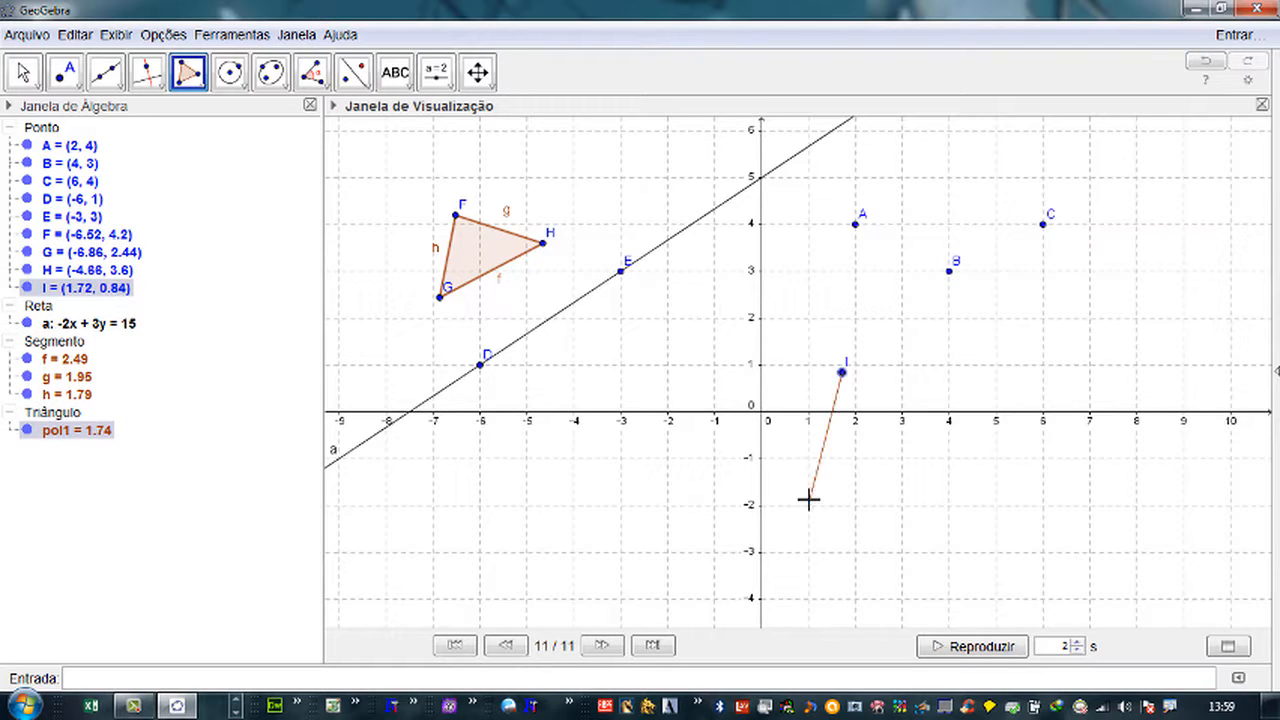
click(808, 505)
click(1042, 490)
click(1063, 351)
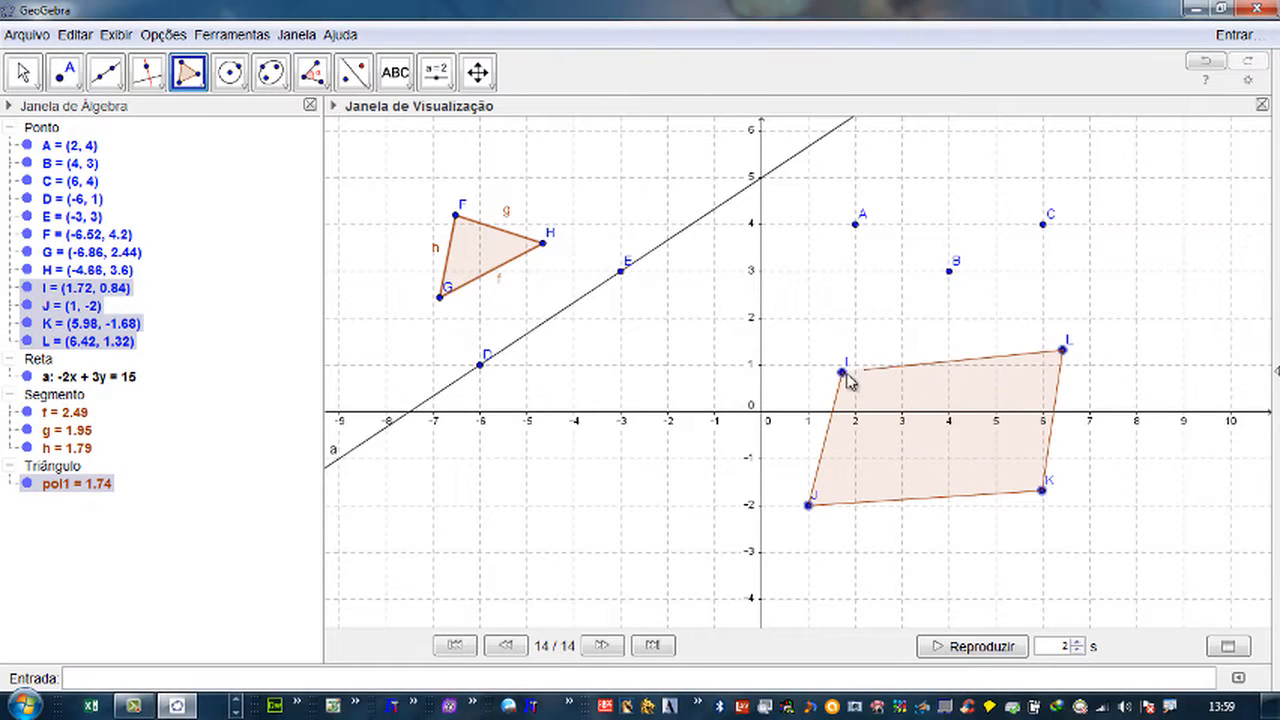
click(840, 371)
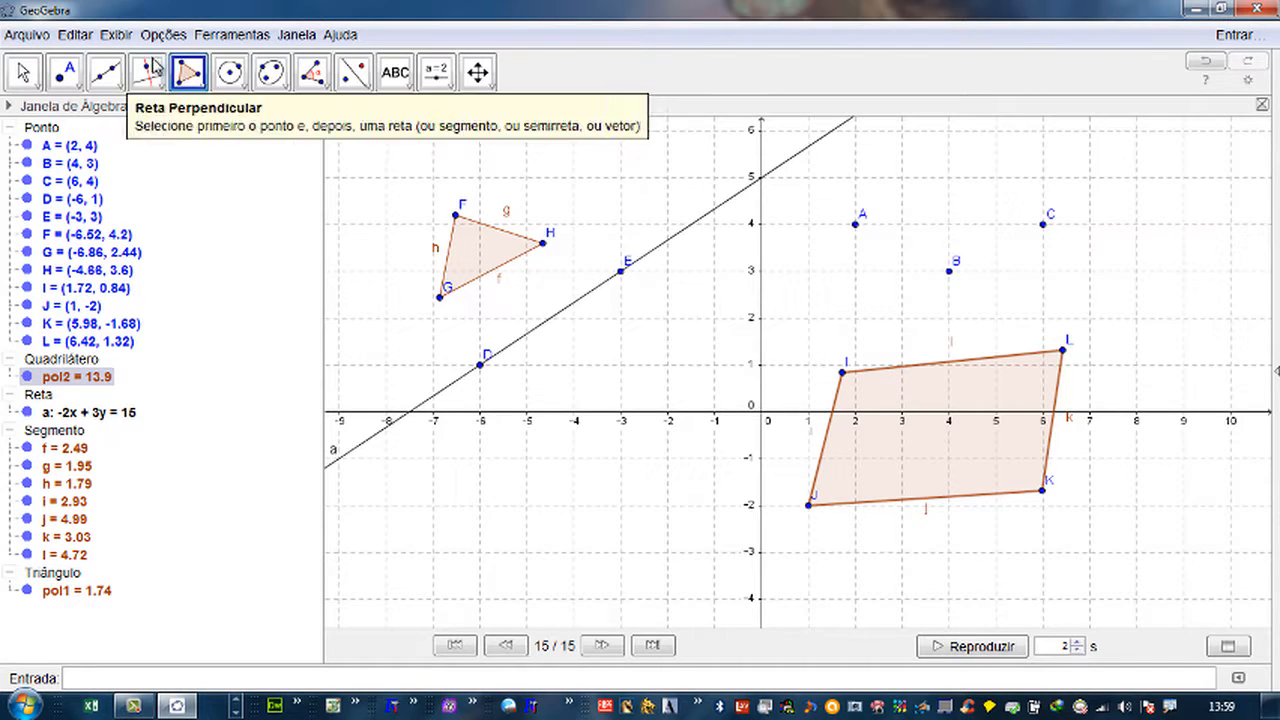
- Draw a second line, crossing the first, through new points at about (-7.7, 1.8) and (-5, -1)
click(105, 72)
click(399, 326)
click(528, 458)
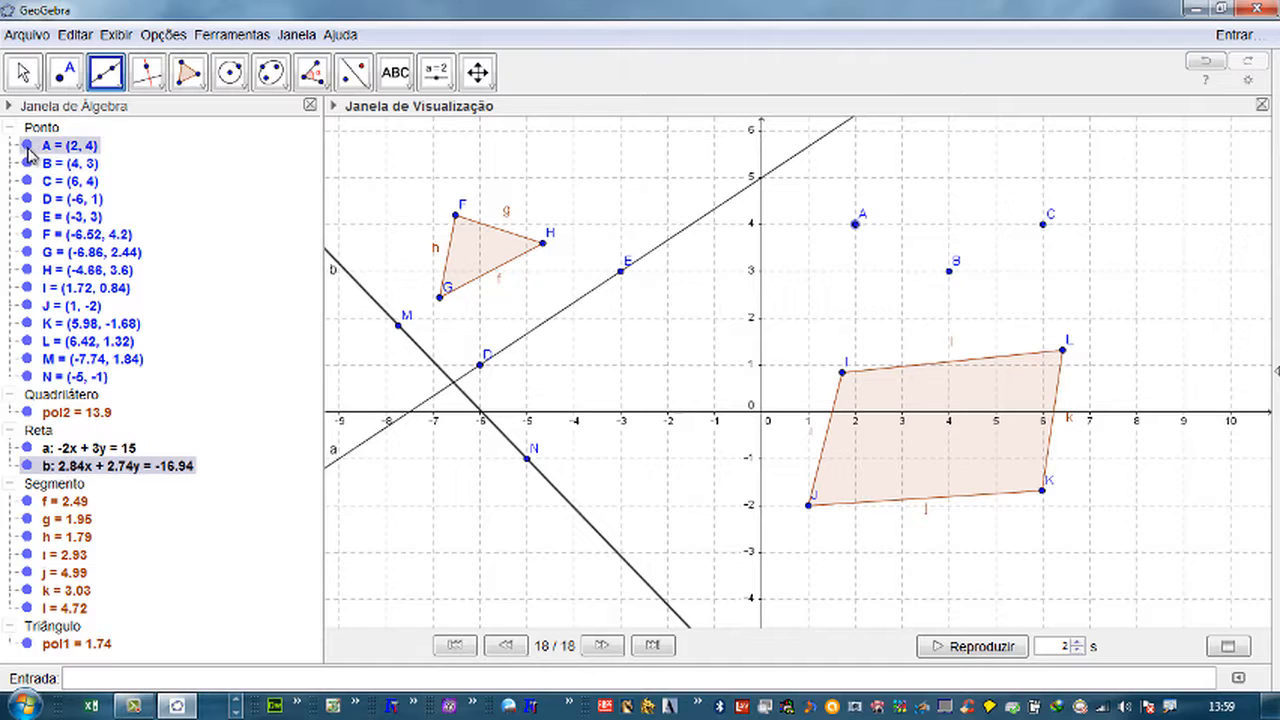
- Toggle the visibility of quadrilateral pol2 off and on several times, leaving it hidden
click(28, 413)
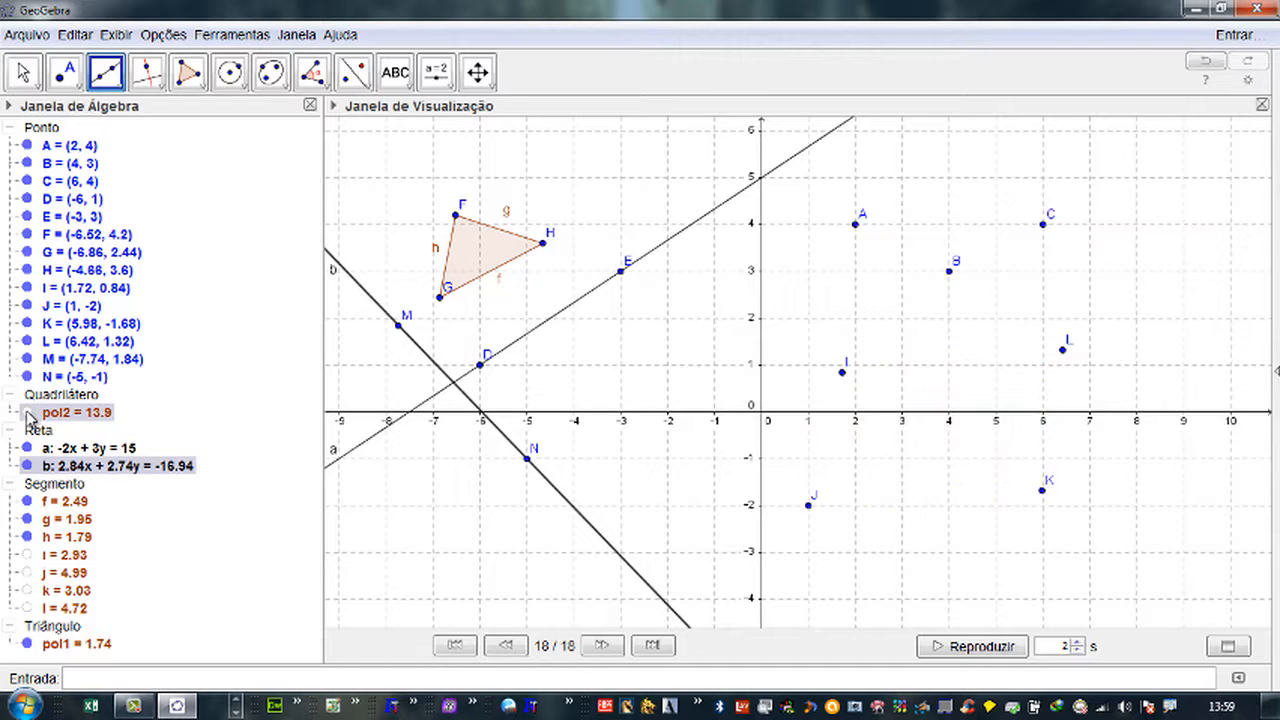
click(28, 413)
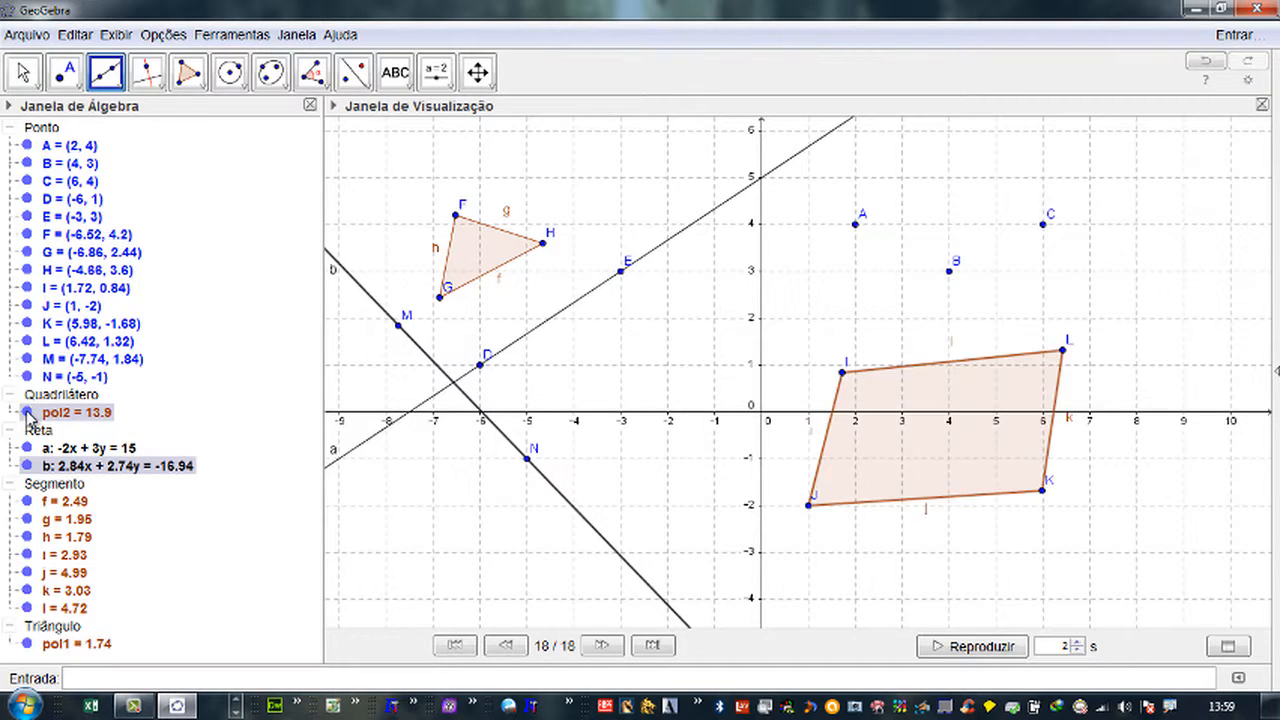
click(28, 413)
click(28, 413)
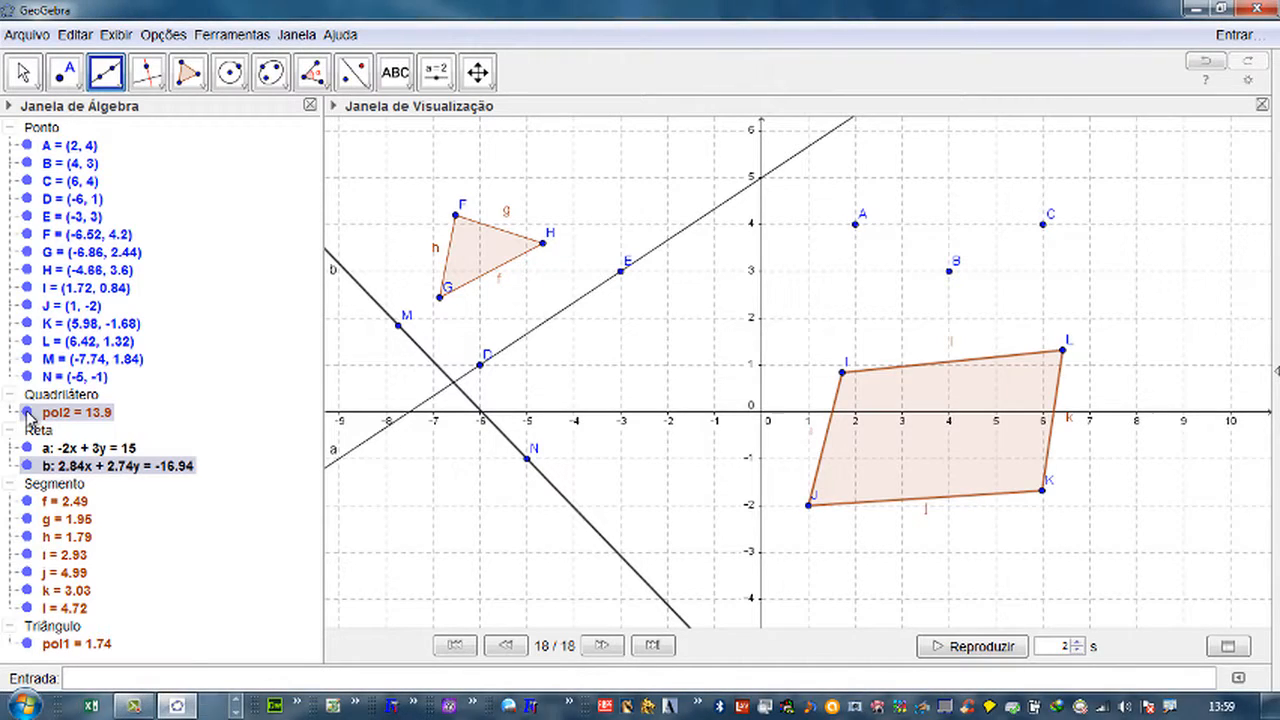
click(28, 413)
click(28, 413)
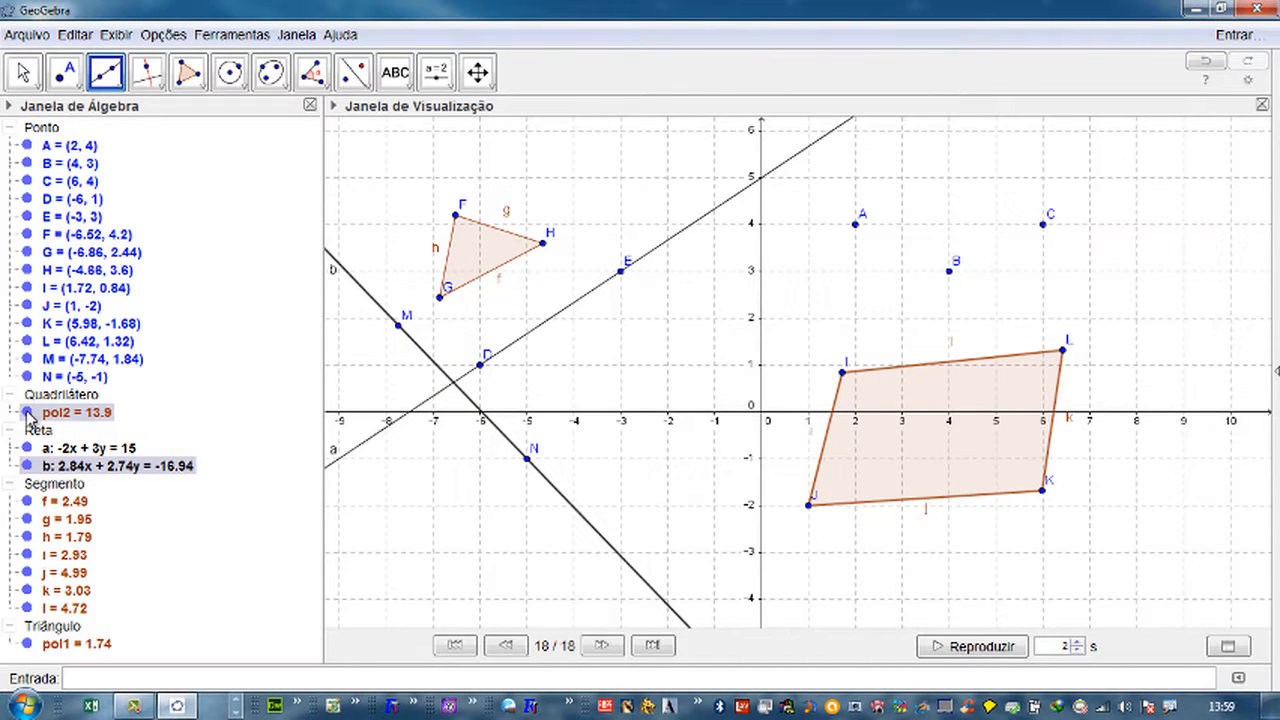
click(28, 413)
click(28, 413)
click(28, 413)
click(28, 413)
click(28, 413)
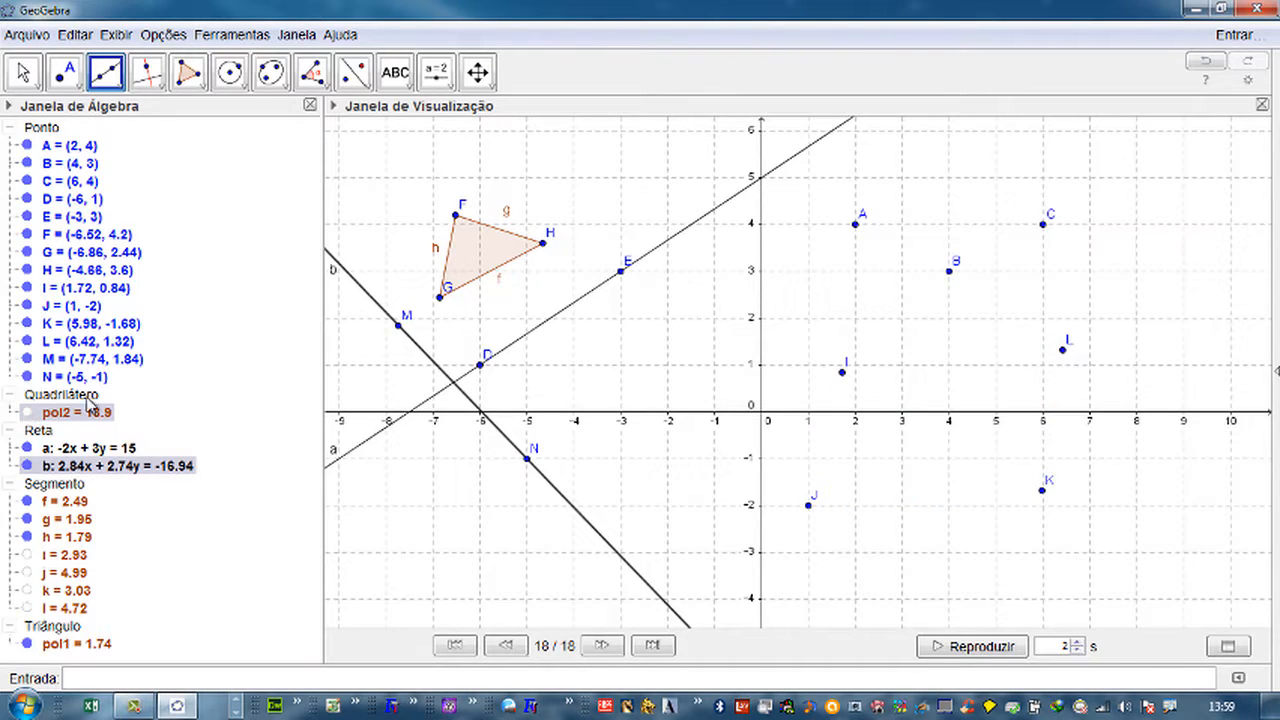
click(28, 413)
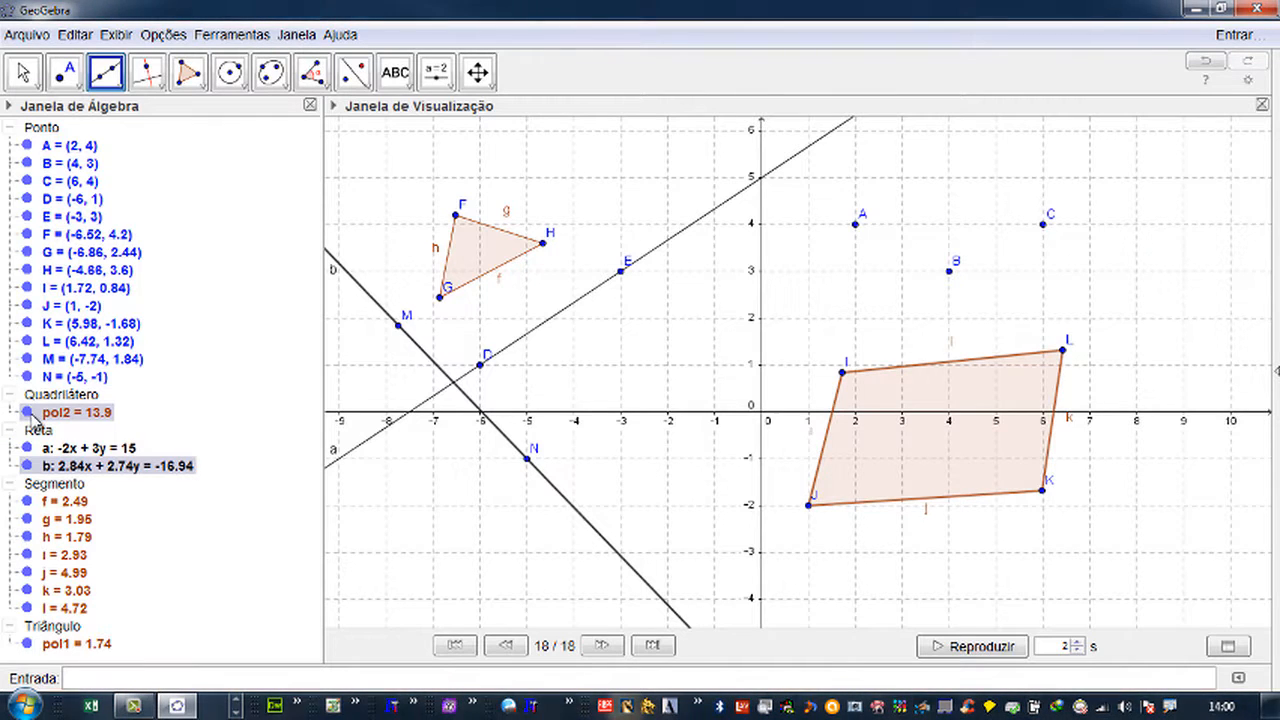
click(28, 413)
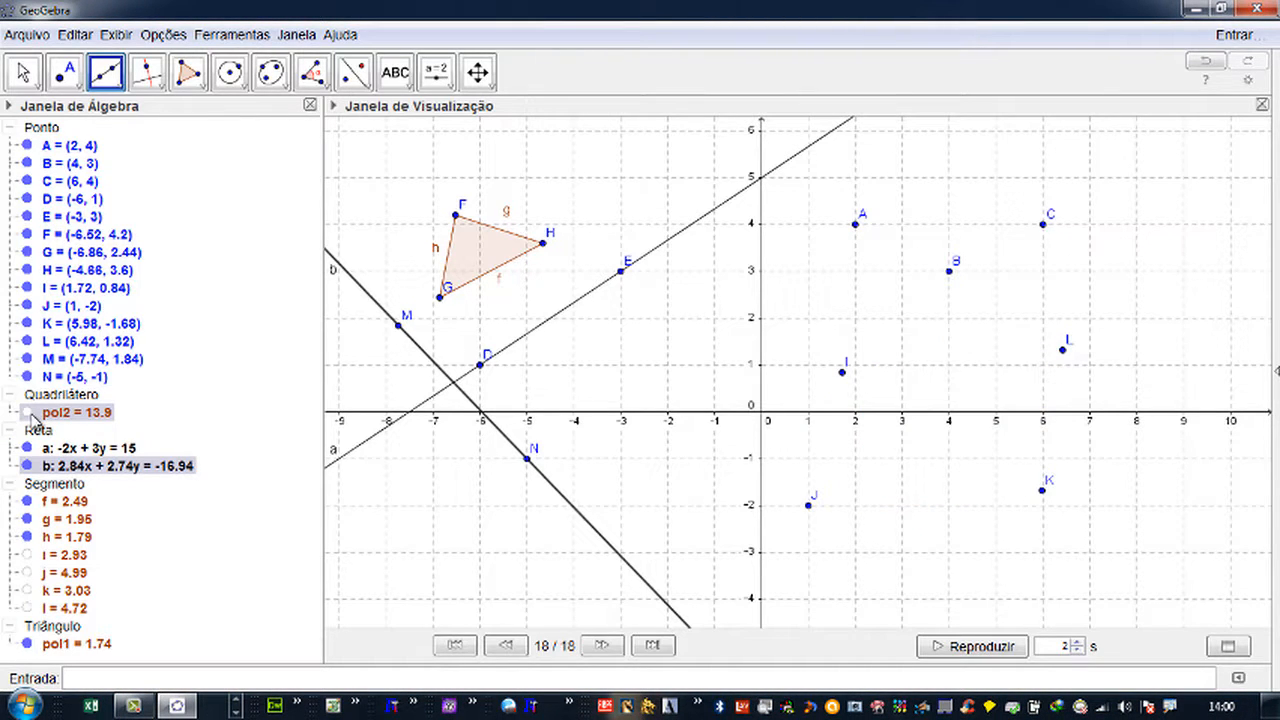
click(28, 413)
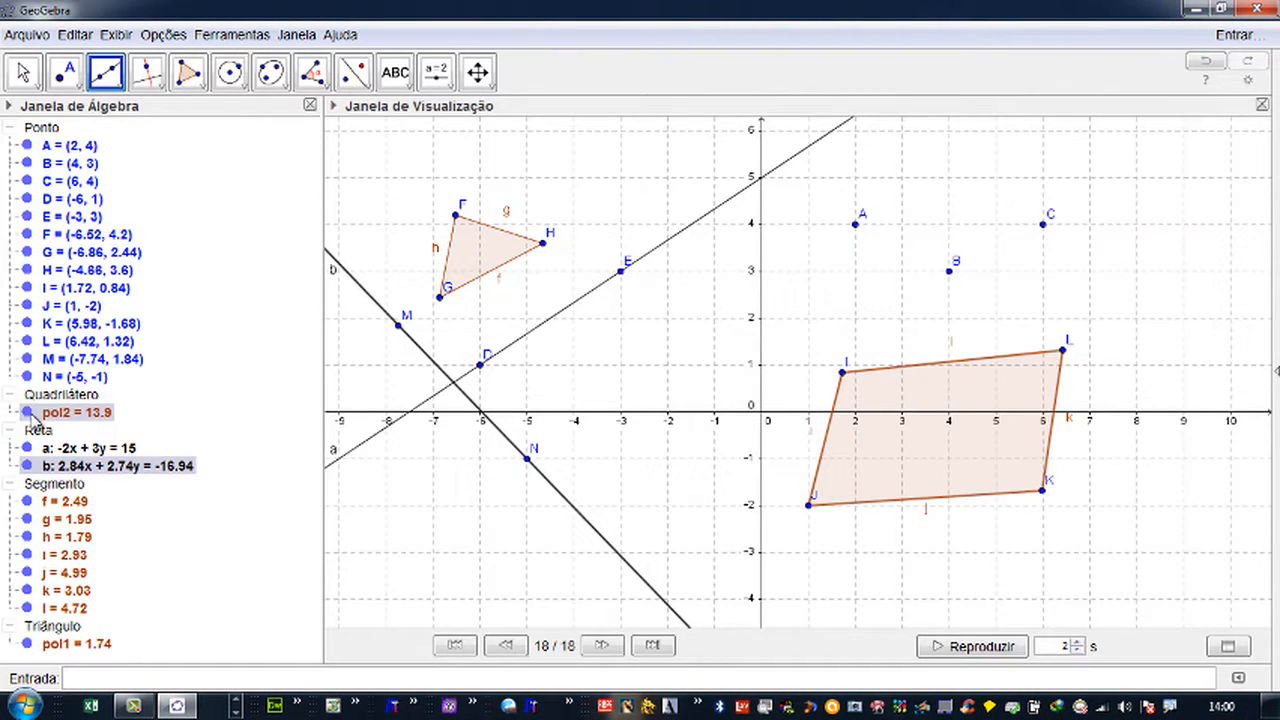
click(28, 413)
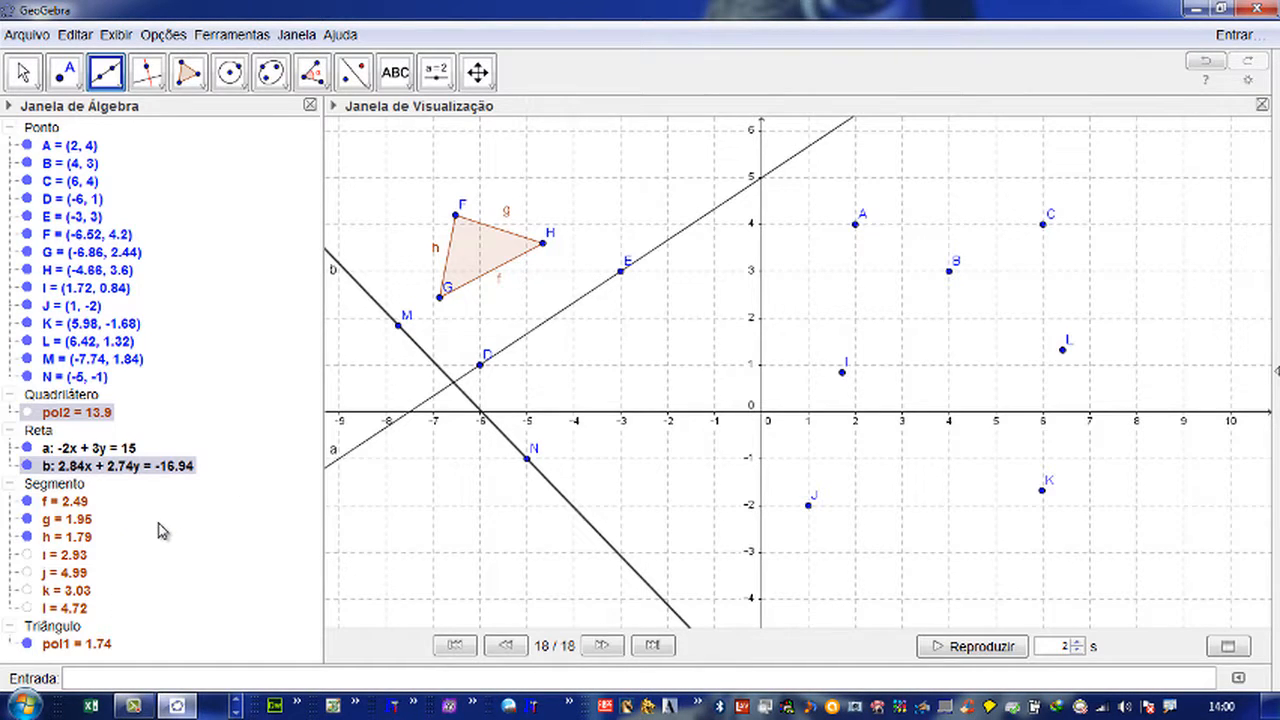
- Hide the quadrilateral's four vertices I, J, K and L, and show them again
click(27, 288)
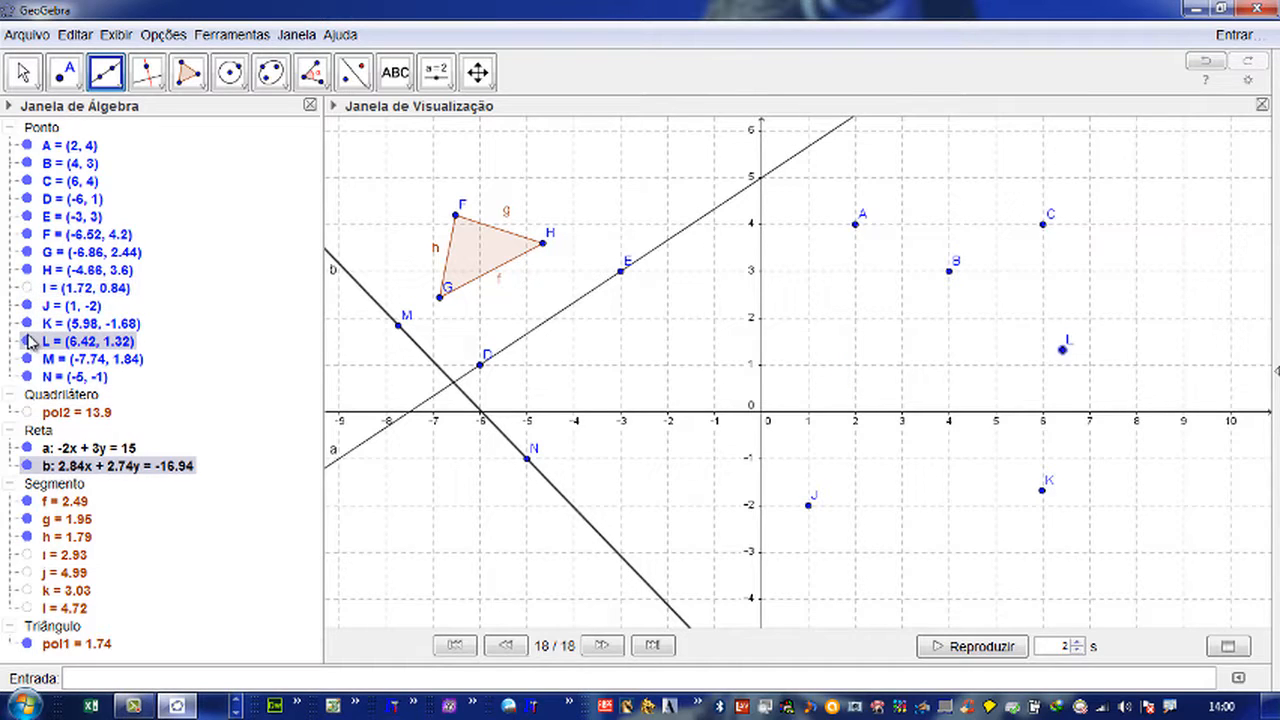
click(27, 341)
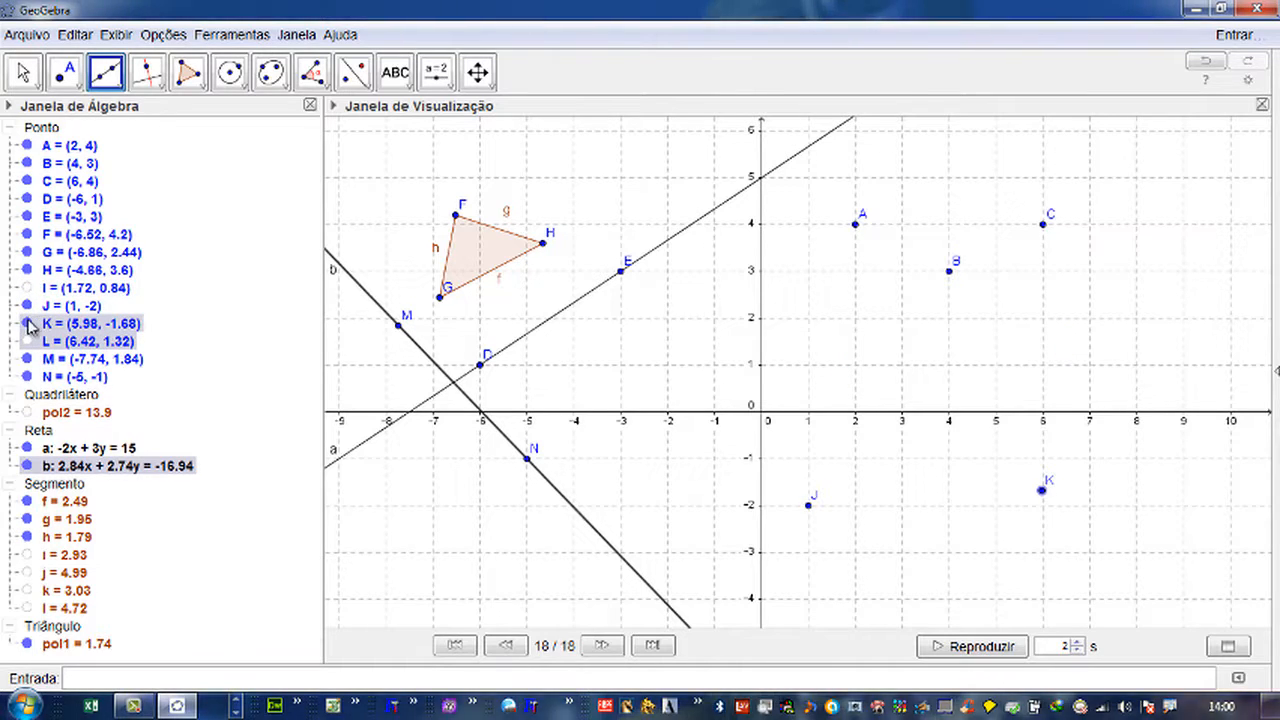
click(27, 305)
click(27, 323)
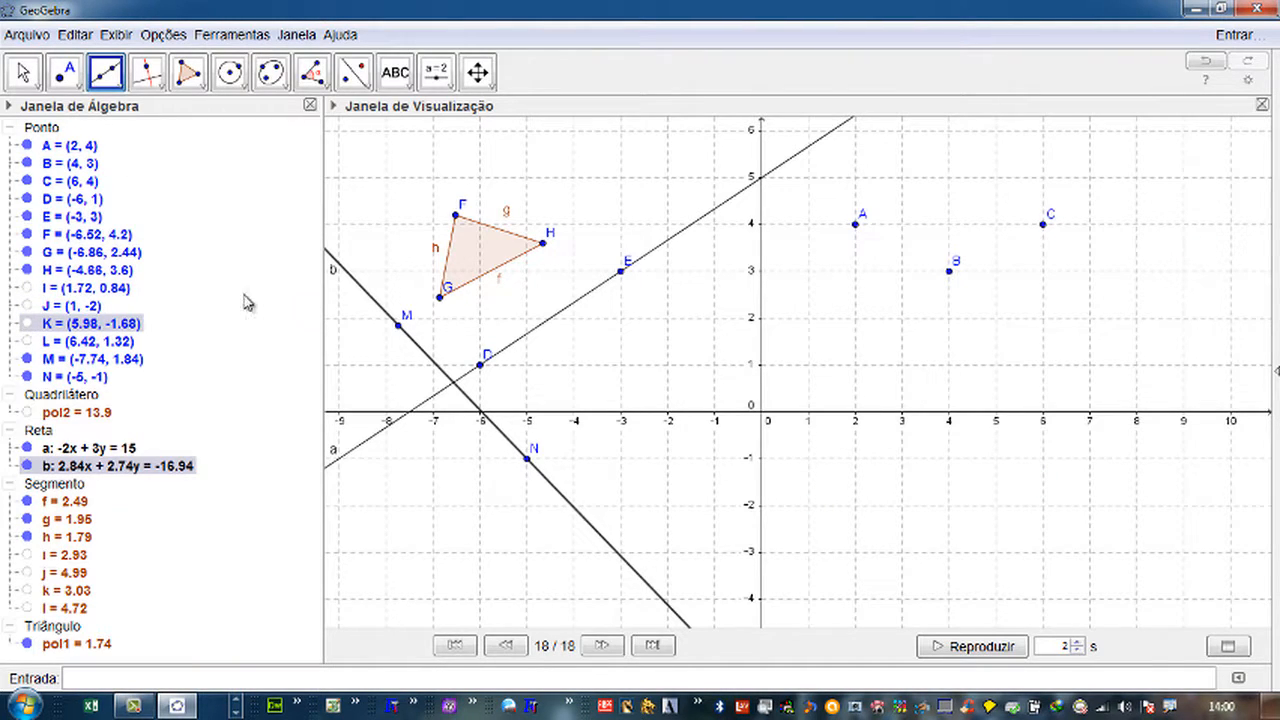
click(27, 341)
click(27, 323)
click(27, 305)
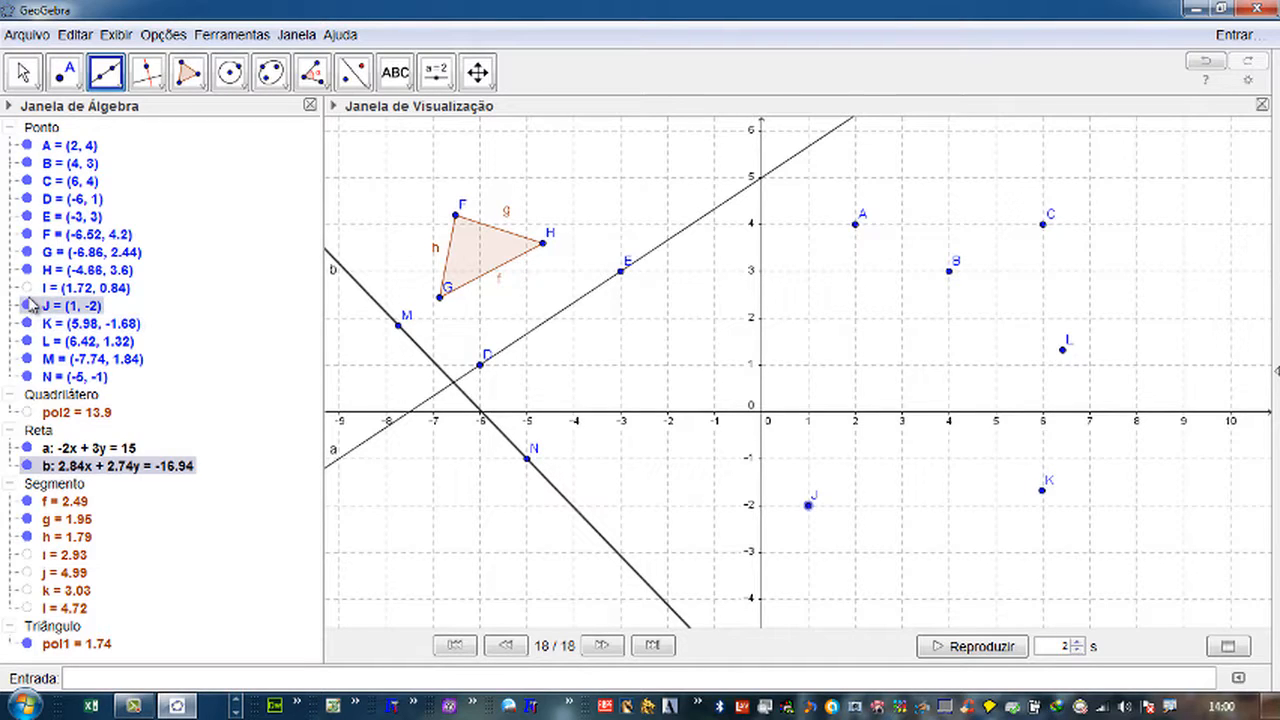
click(27, 288)
- Show the hidden quadrilateral's sides i, j, k and l, toggling some of them, and hide all four again
click(27, 555)
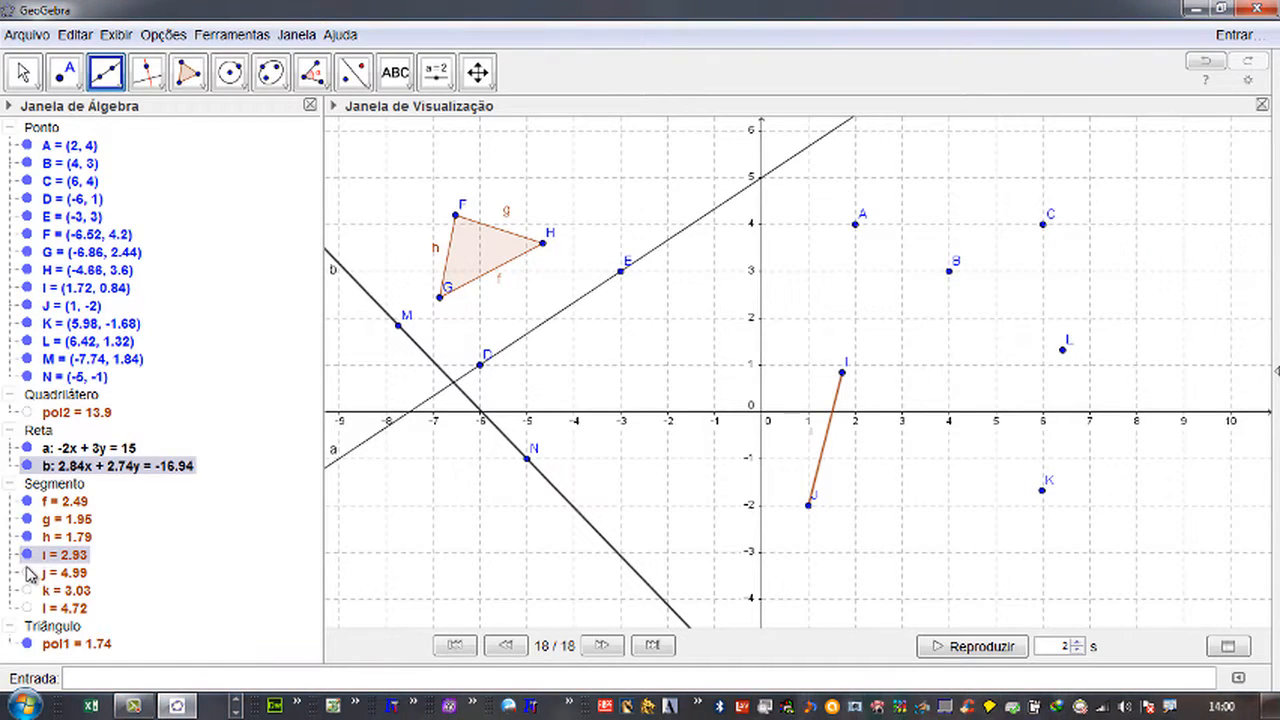
click(27, 555)
click(27, 555)
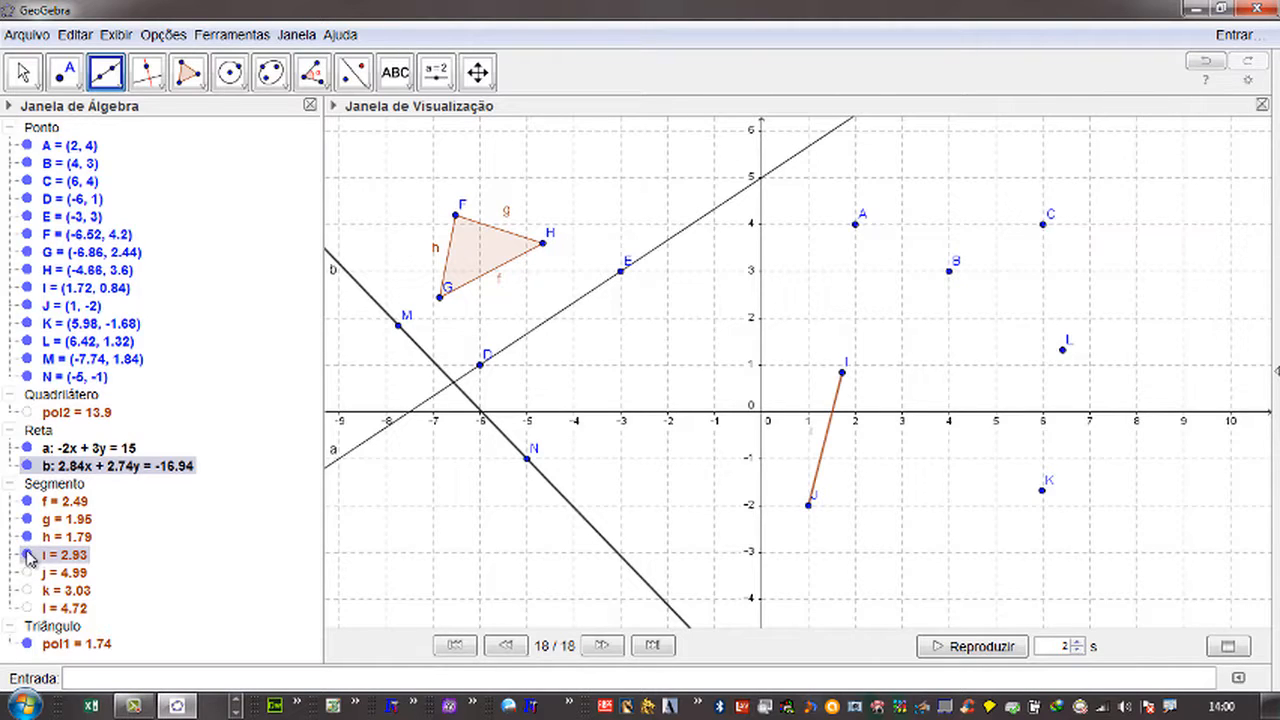
click(27, 573)
click(27, 591)
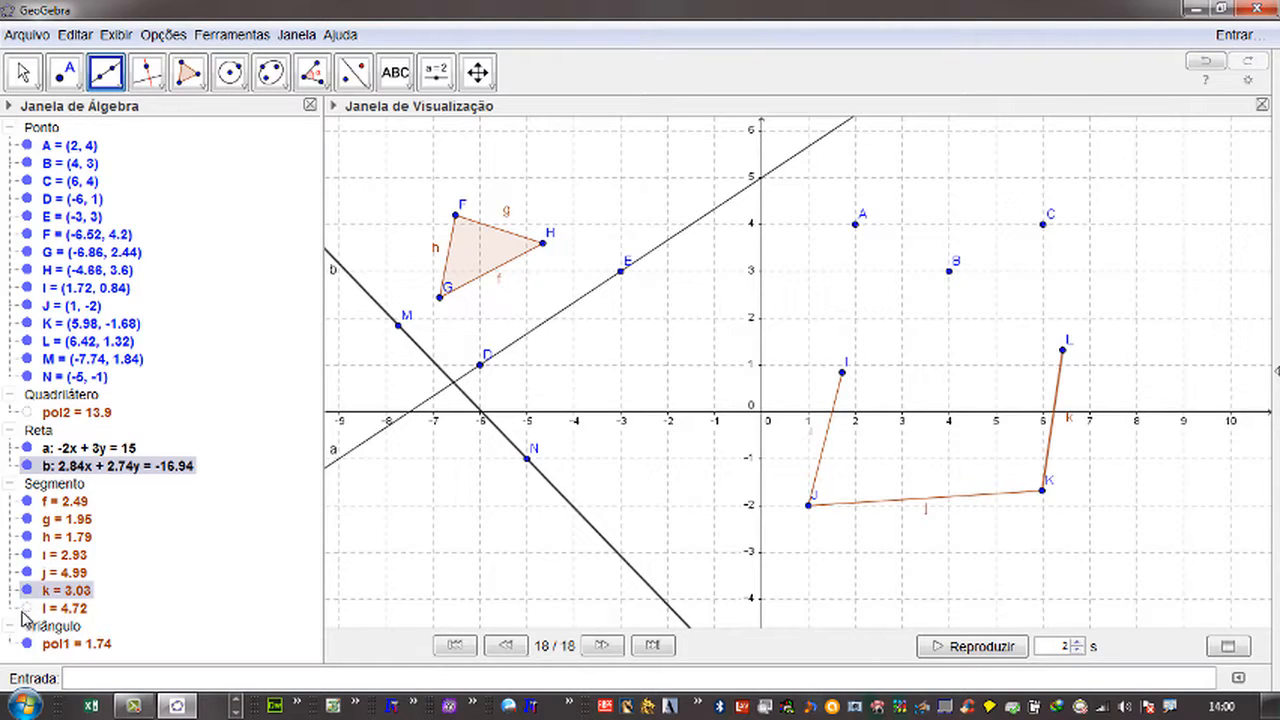
click(27, 608)
click(27, 608)
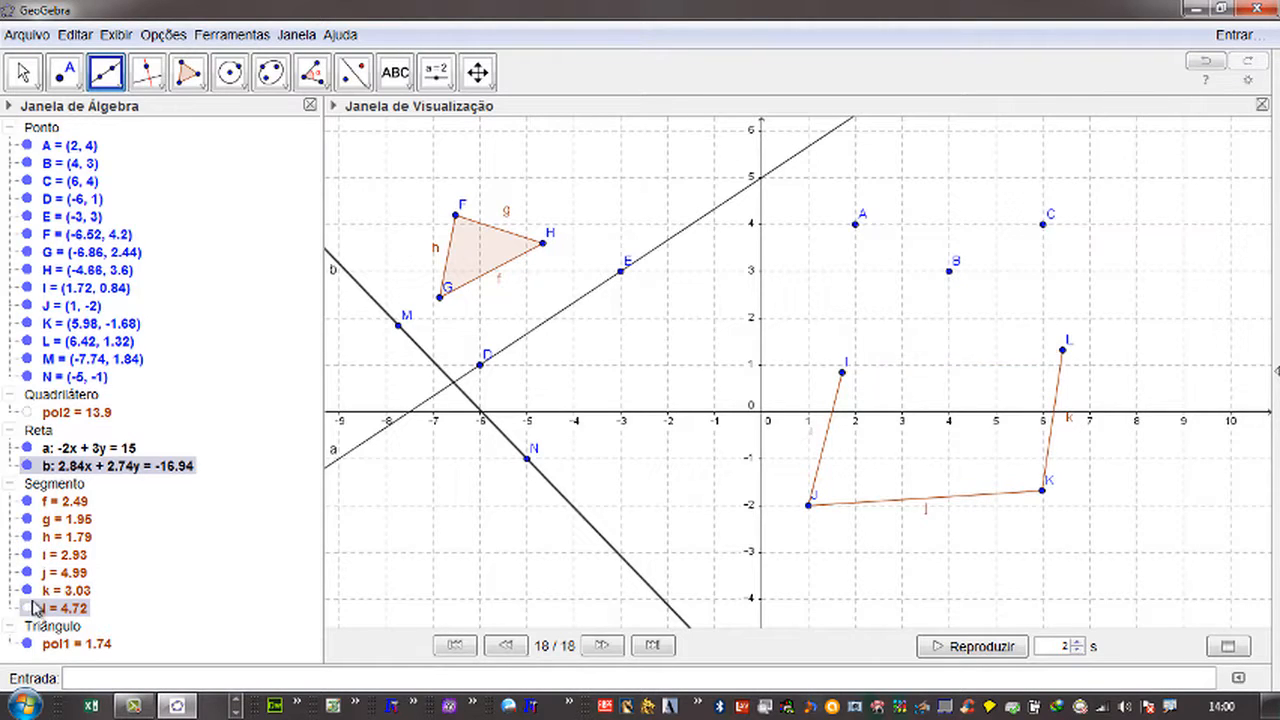
click(27, 591)
click(27, 573)
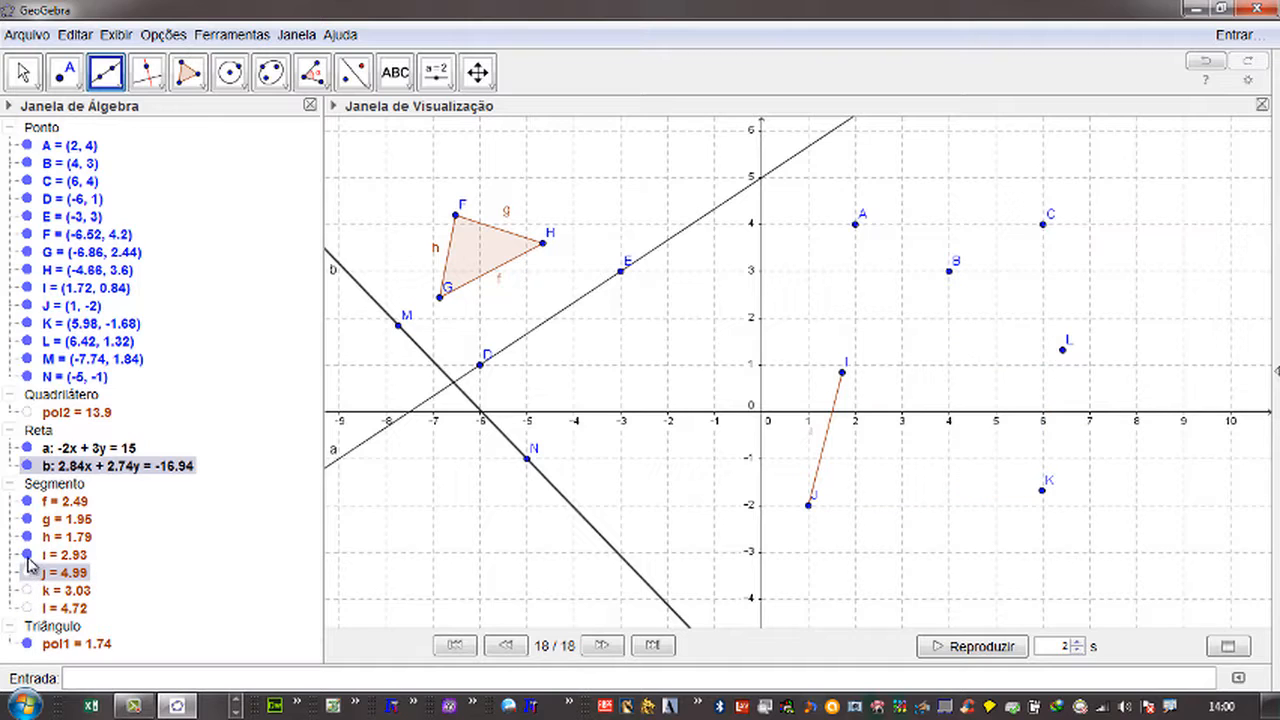
click(27, 555)
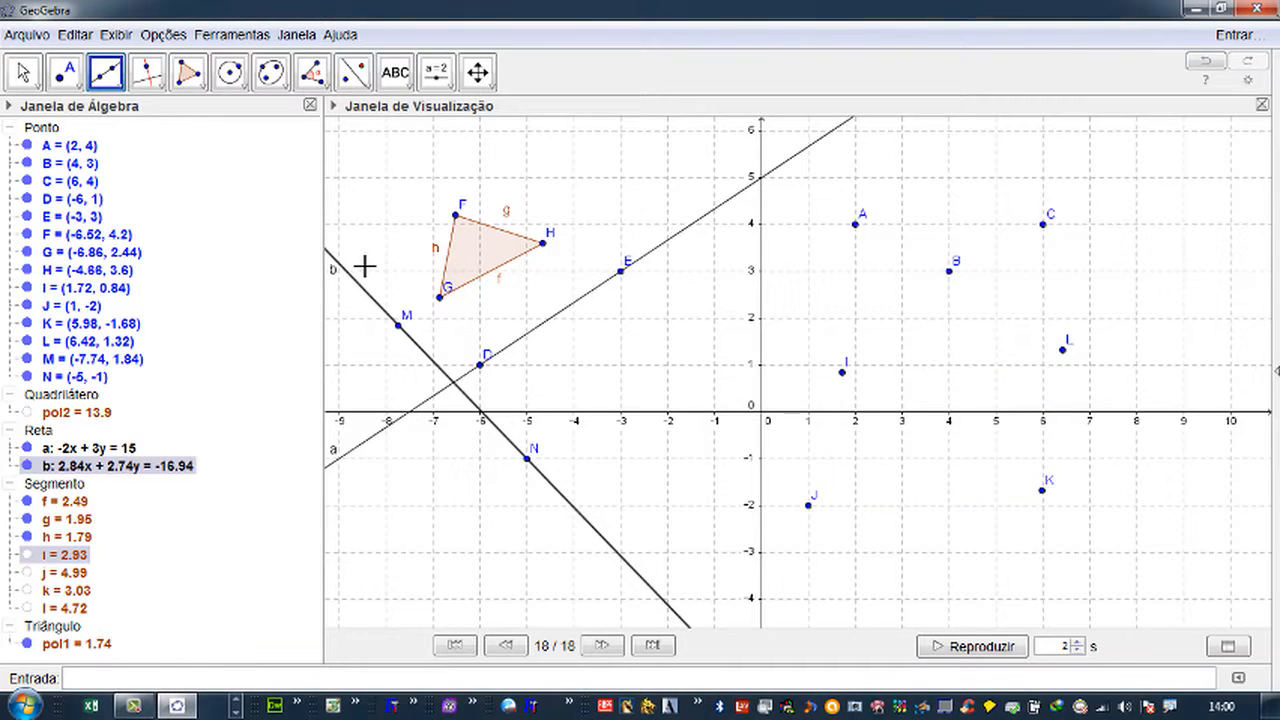
- Select the whole group of points A to N, hide them all at once and show them again
click(55, 130)
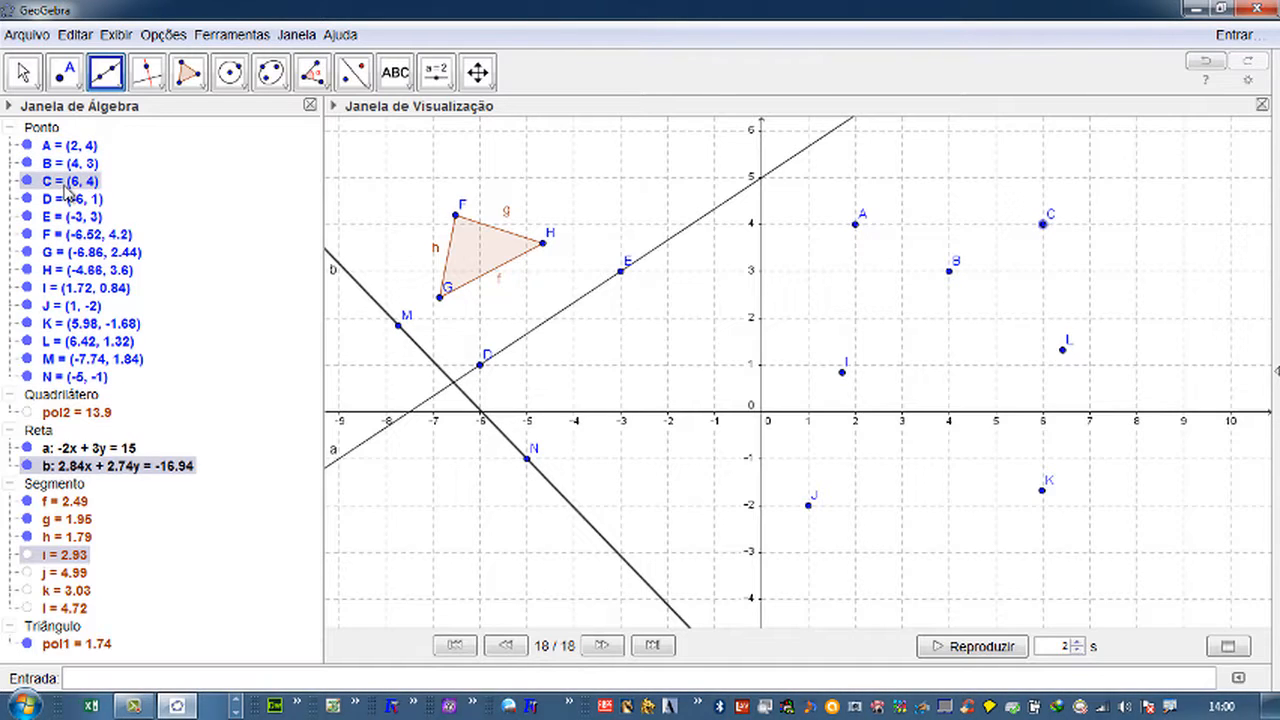
right_click(55, 135)
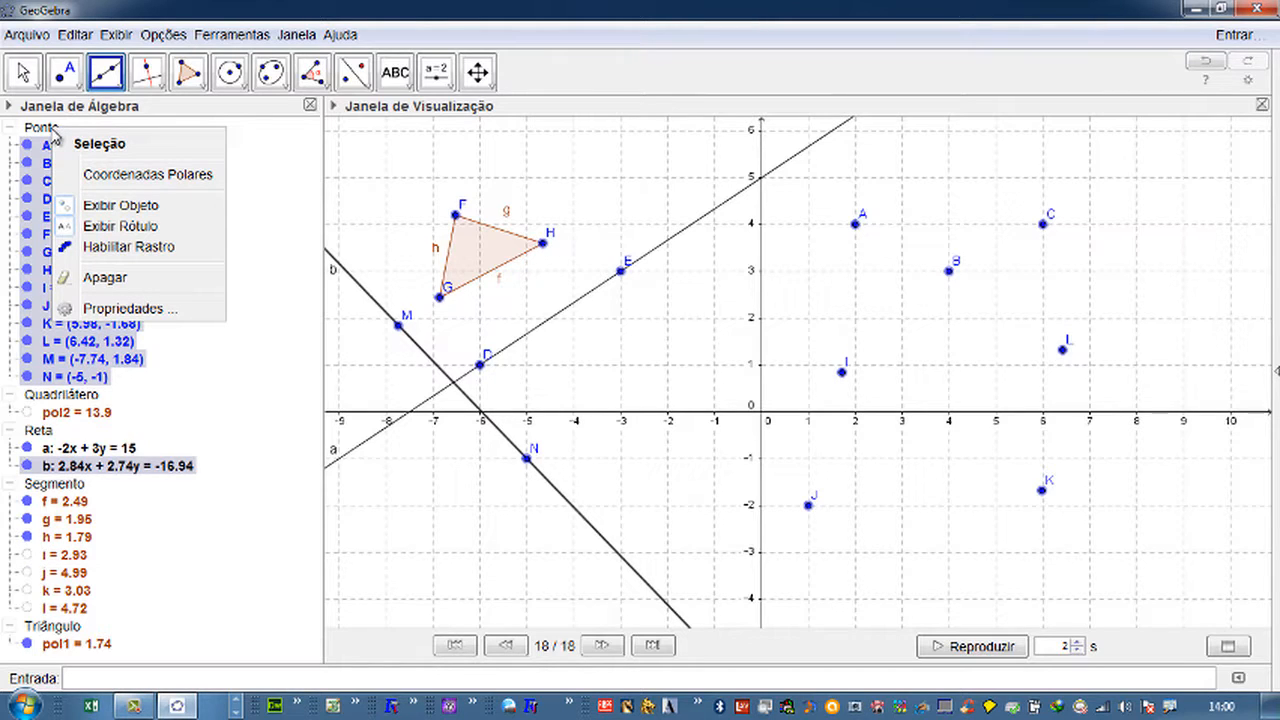
click(119, 206)
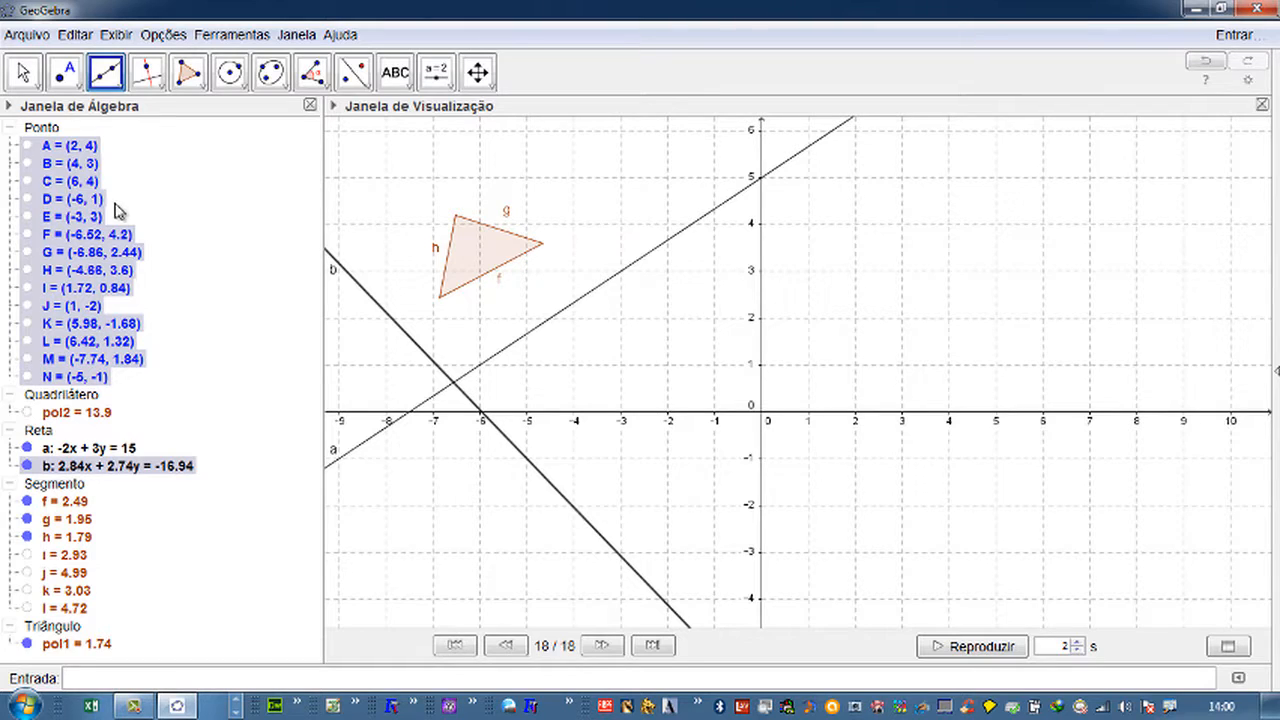
right_click(44, 137)
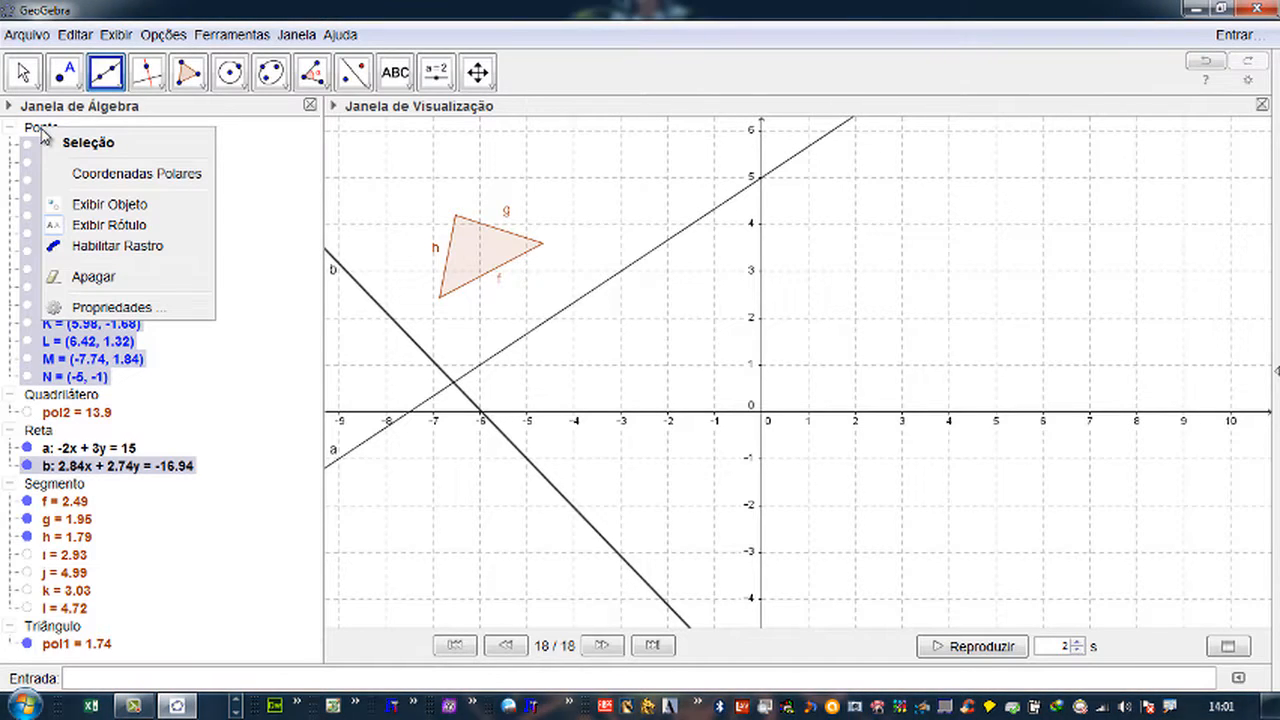
click(105, 206)
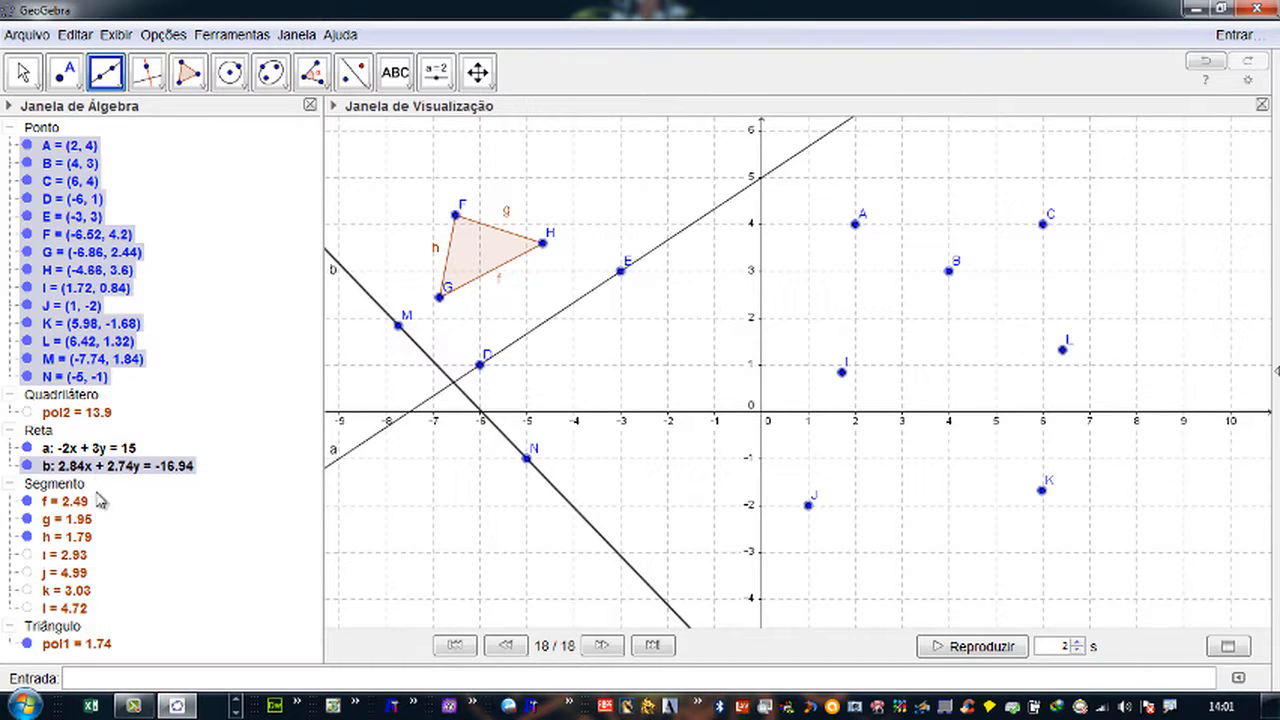
- Toggle the visibility of all segments f to l as a group, leaving every segment hidden
right_click(64, 484)
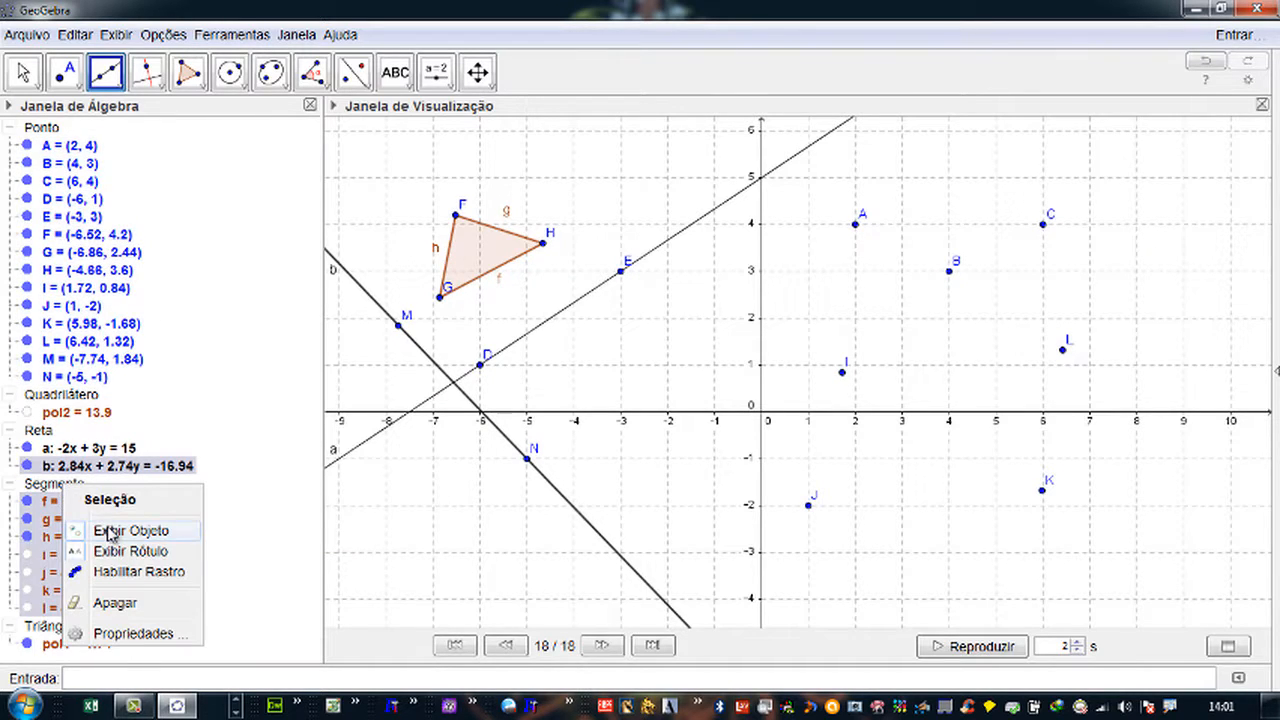
click(106, 528)
right_click(72, 486)
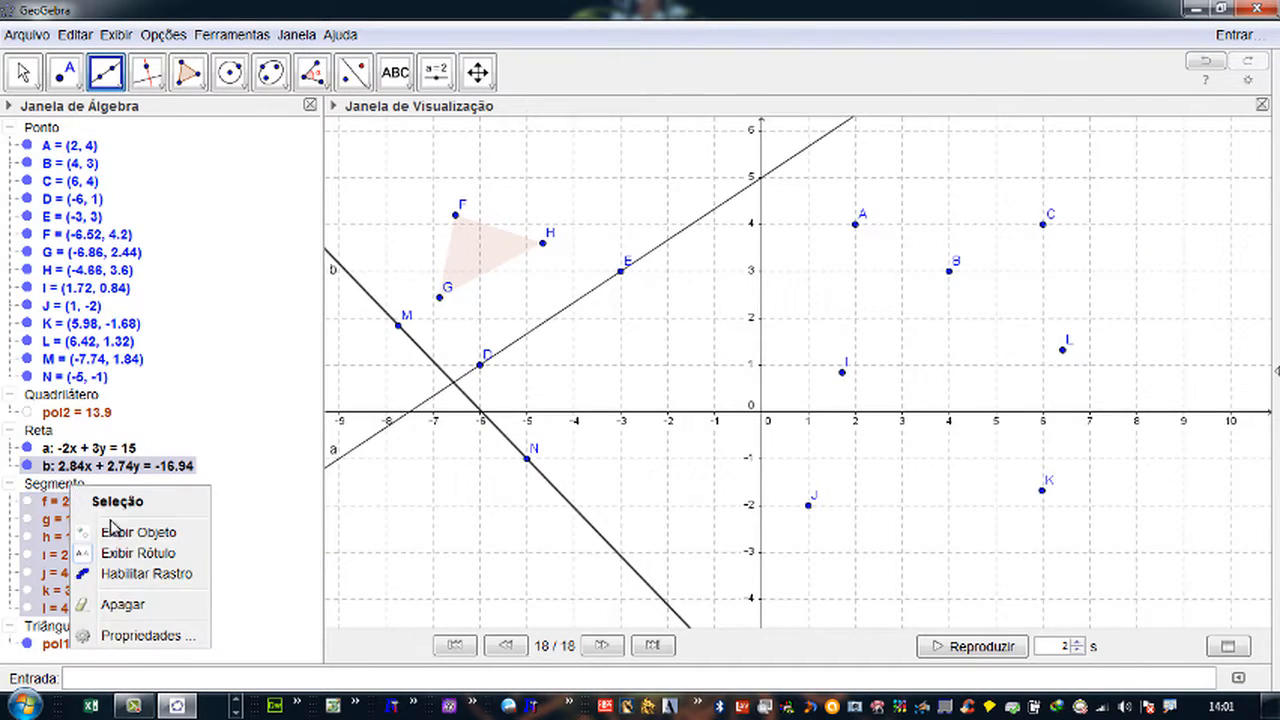
click(115, 533)
right_click(66, 492)
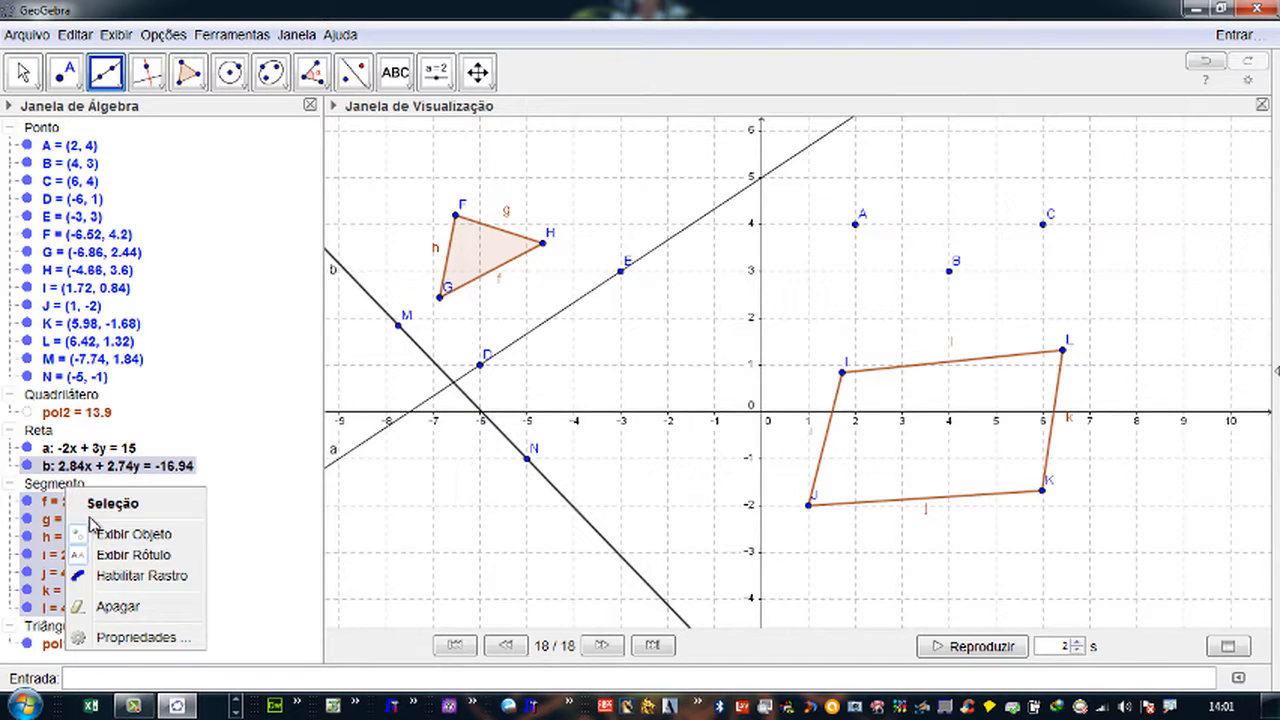
click(110, 531)
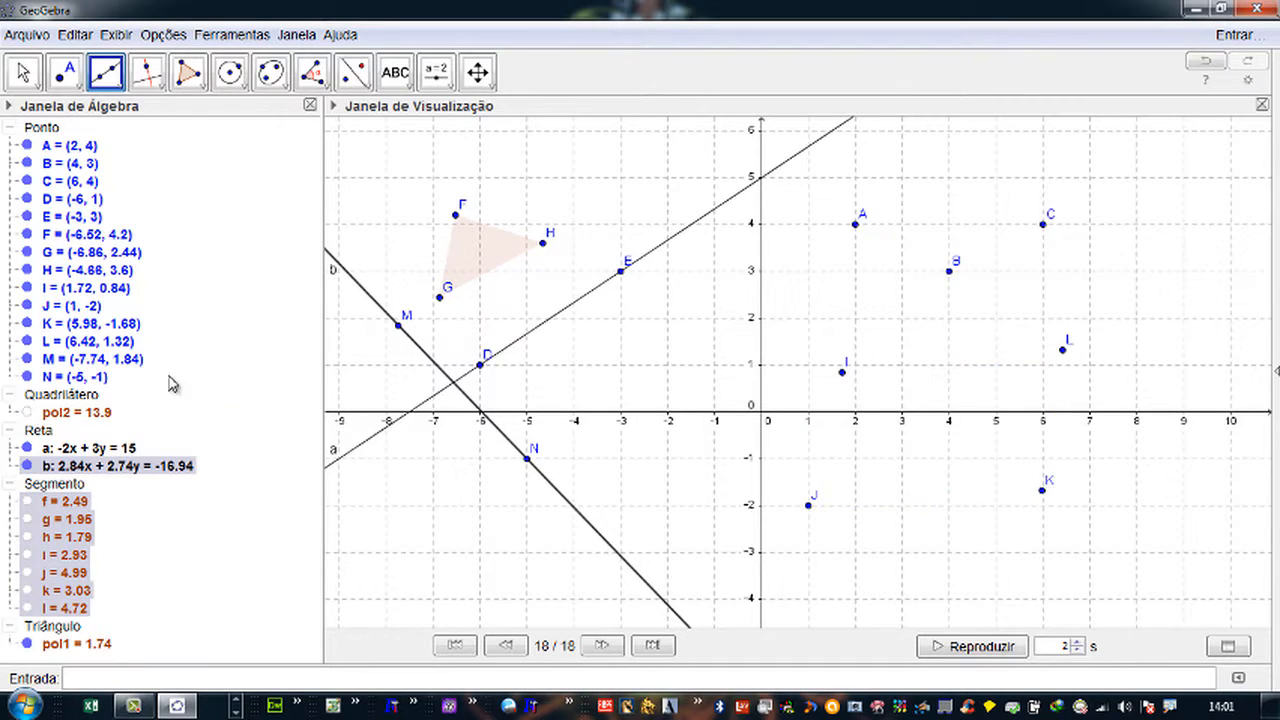
- Hide both lines a and b as a group, show them again and clear the group selection
right_click(47, 430)
click(97, 527)
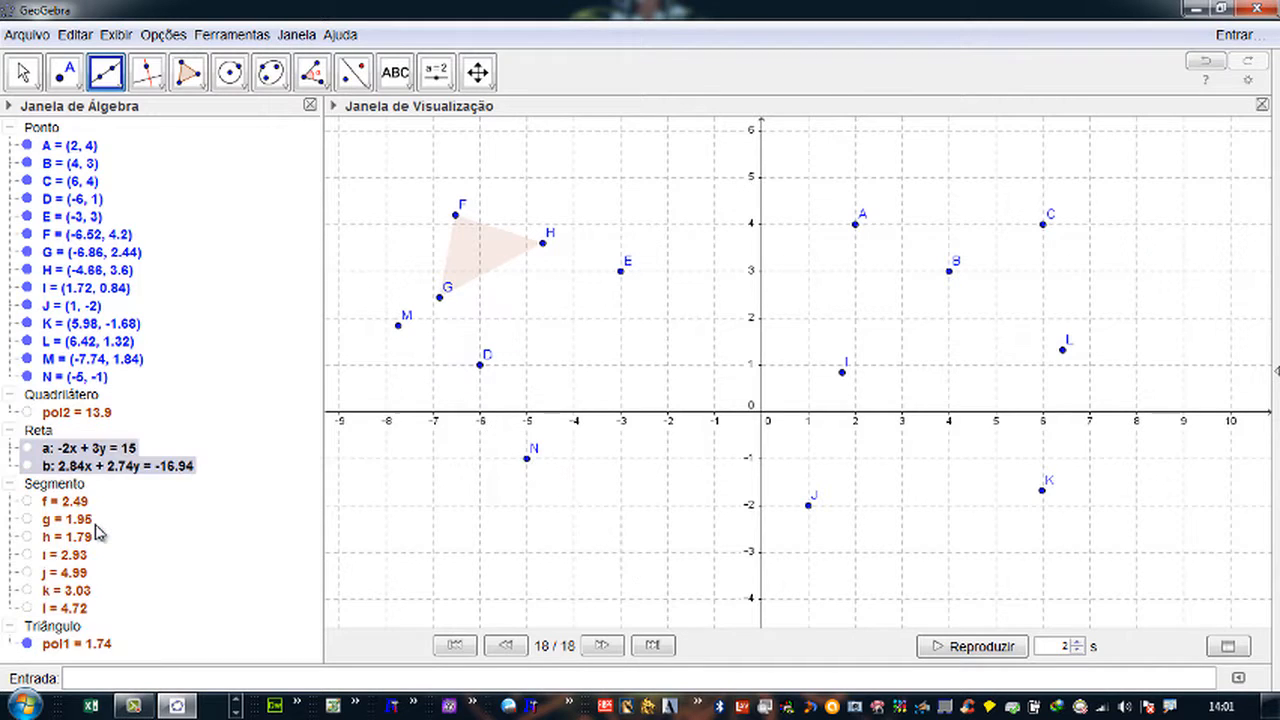
right_click(50, 448)
click(90, 528)
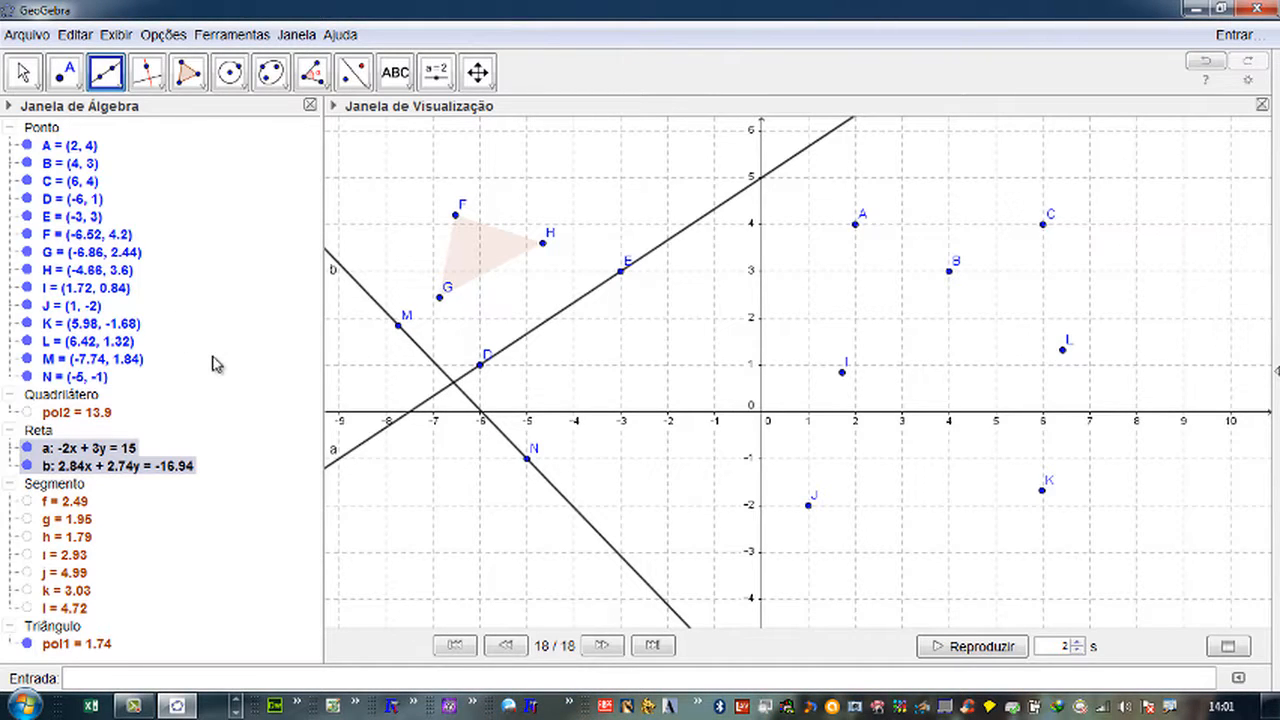
click(163, 412)
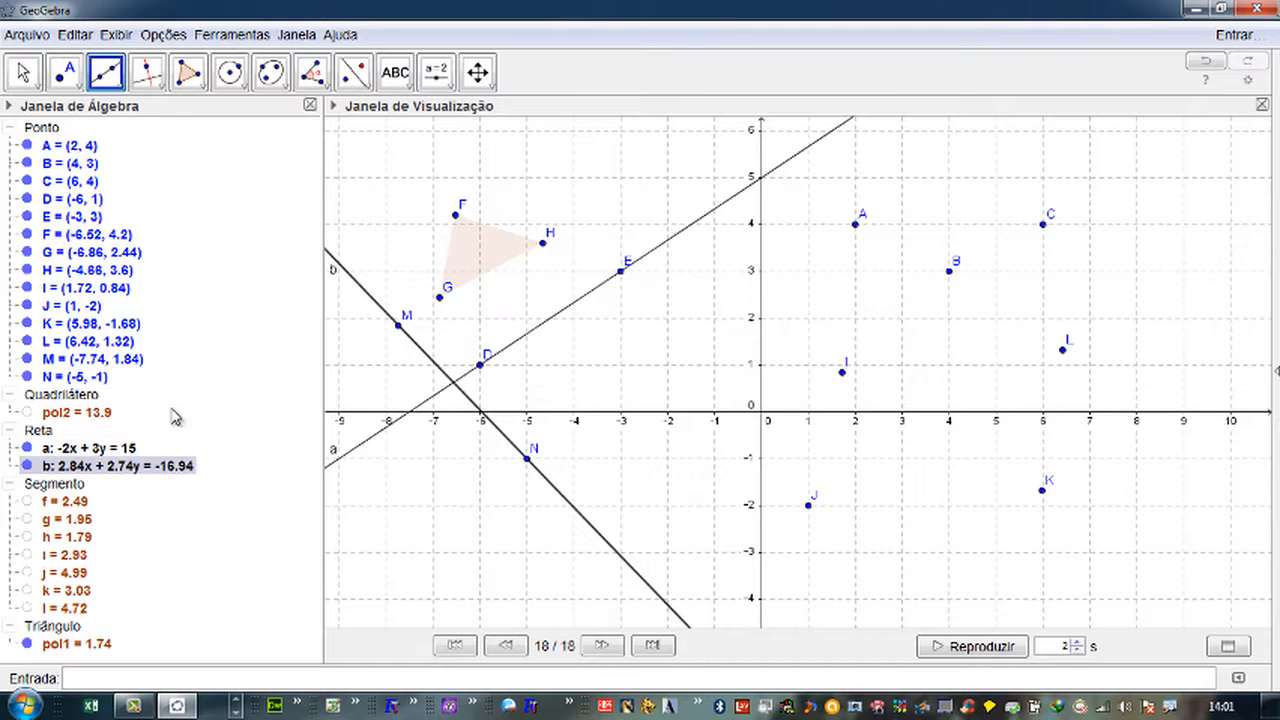
- Open the properties of point A, change its colour to black and move the dialog clear of the point
right_click(64, 153)
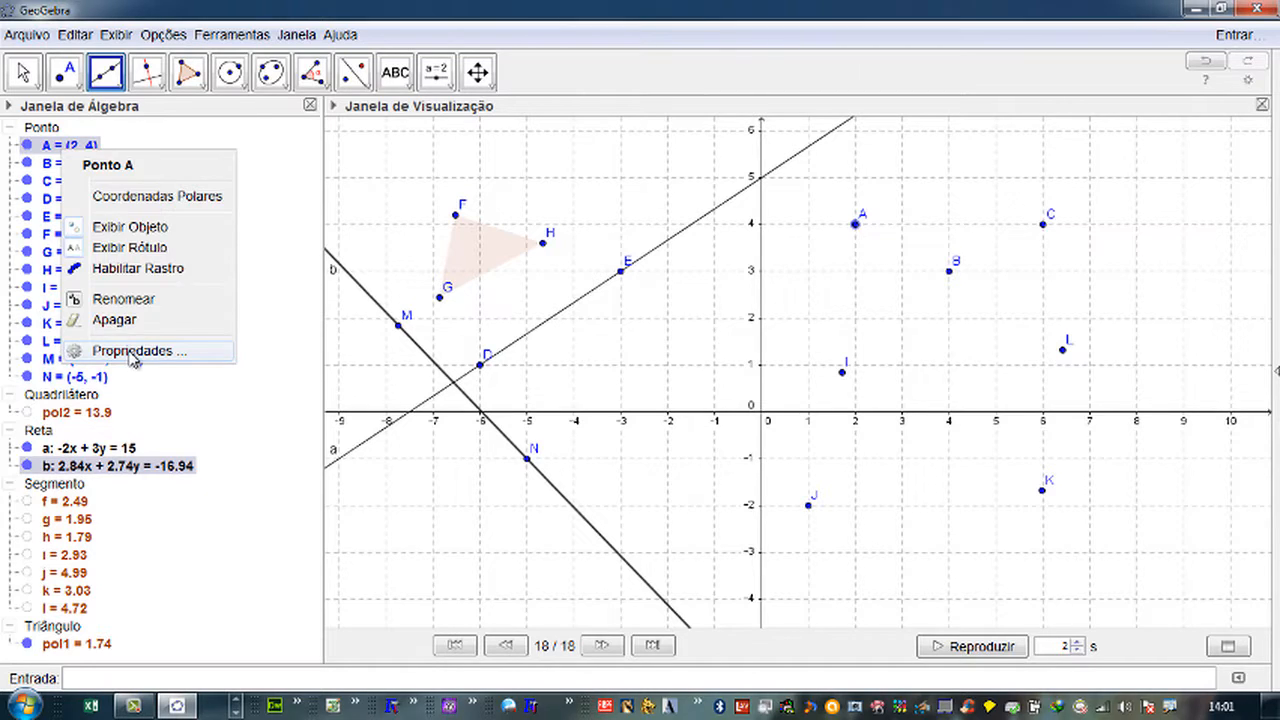
click(133, 355)
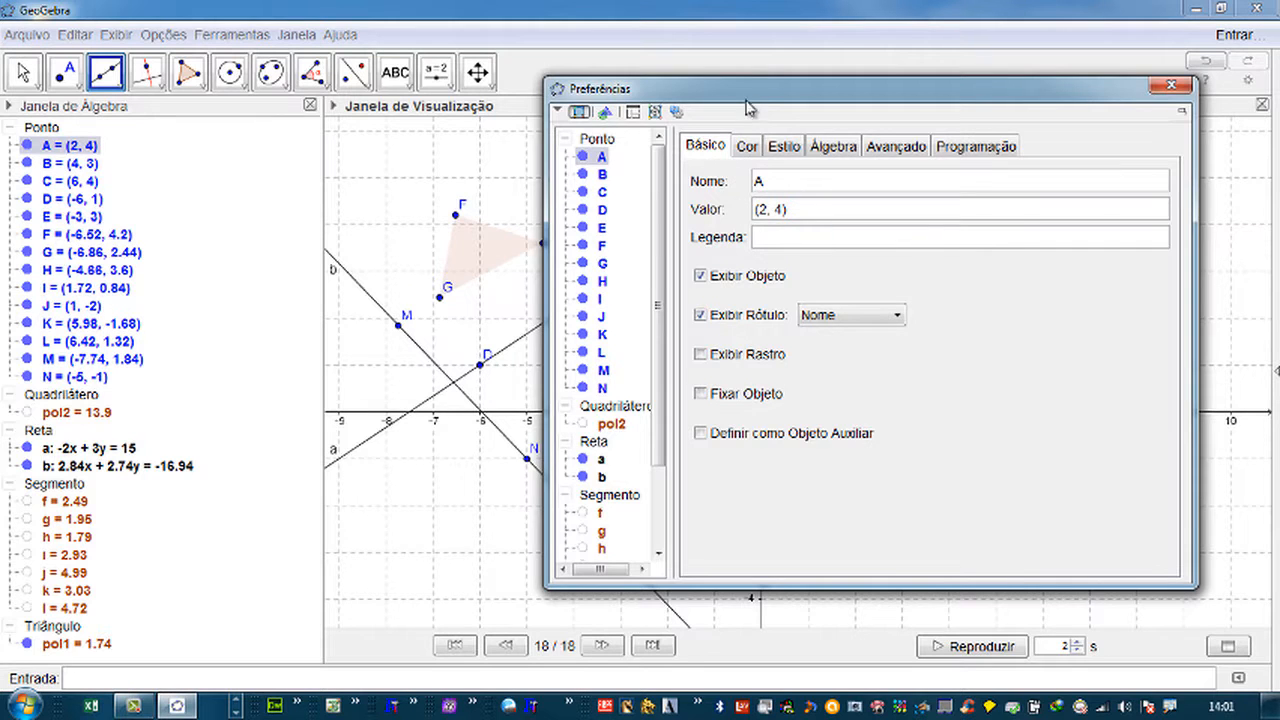
drag(746, 94, 644, 86)
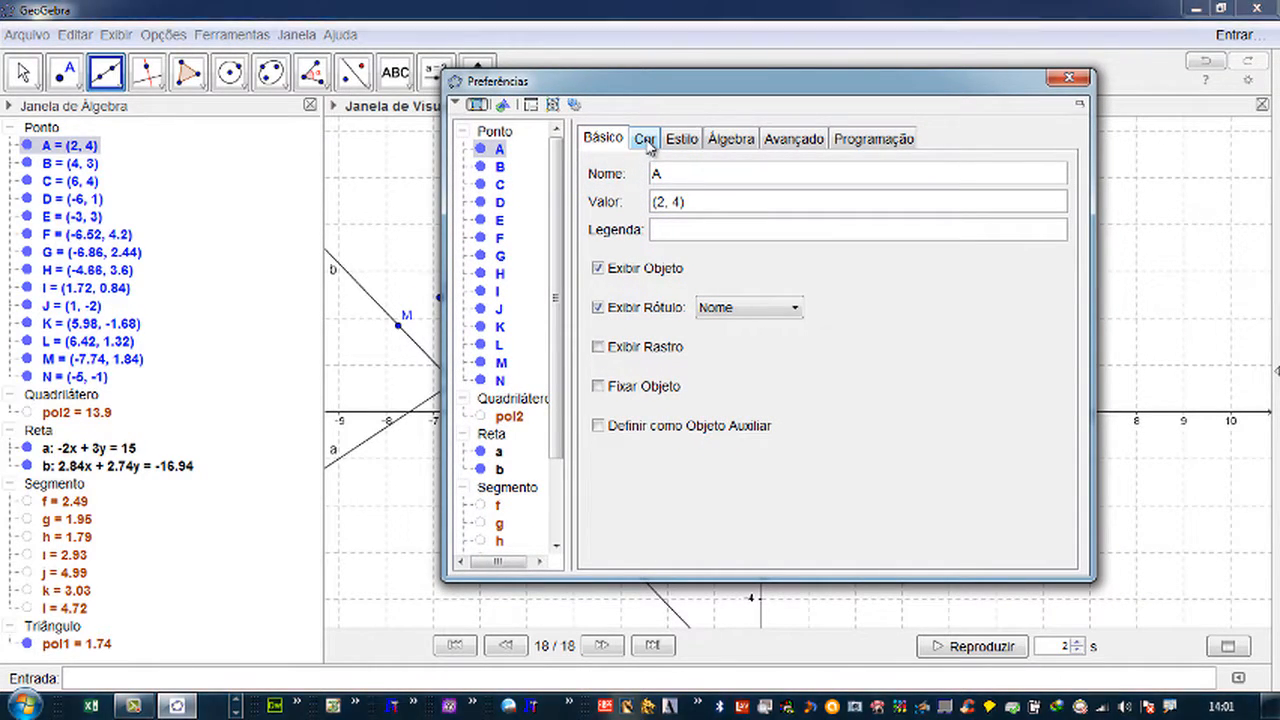
click(645, 140)
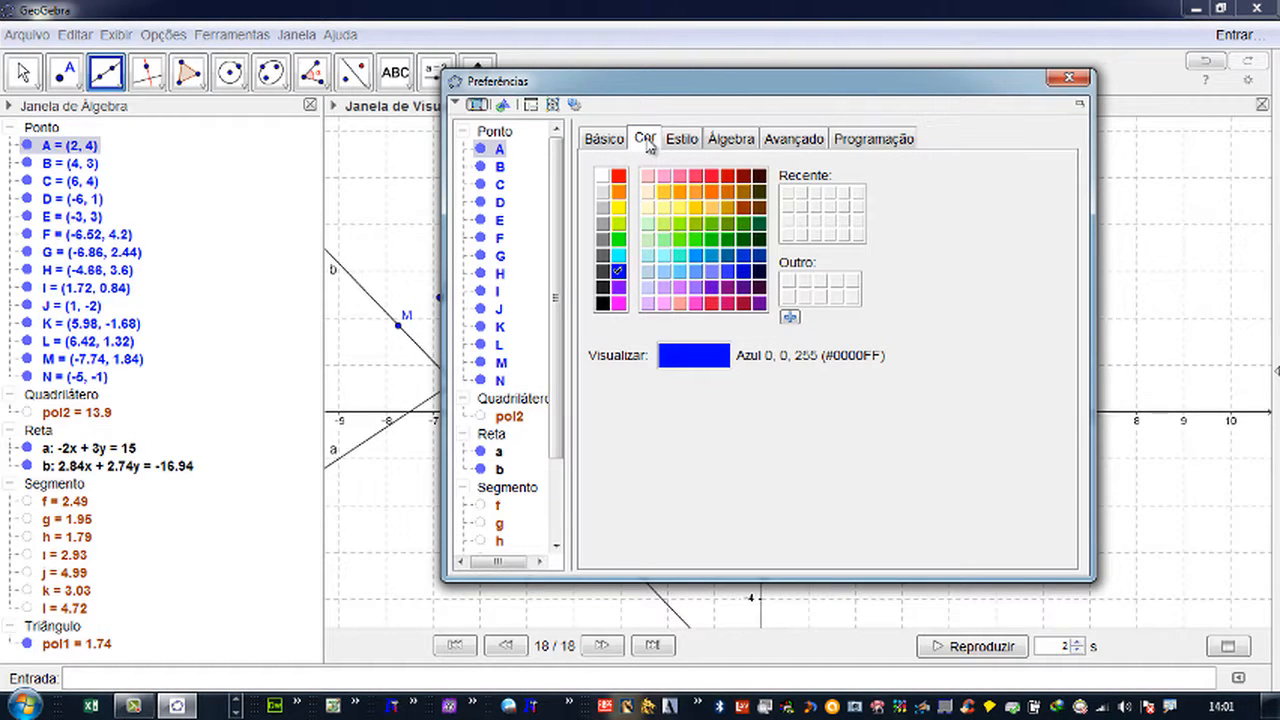
click(603, 303)
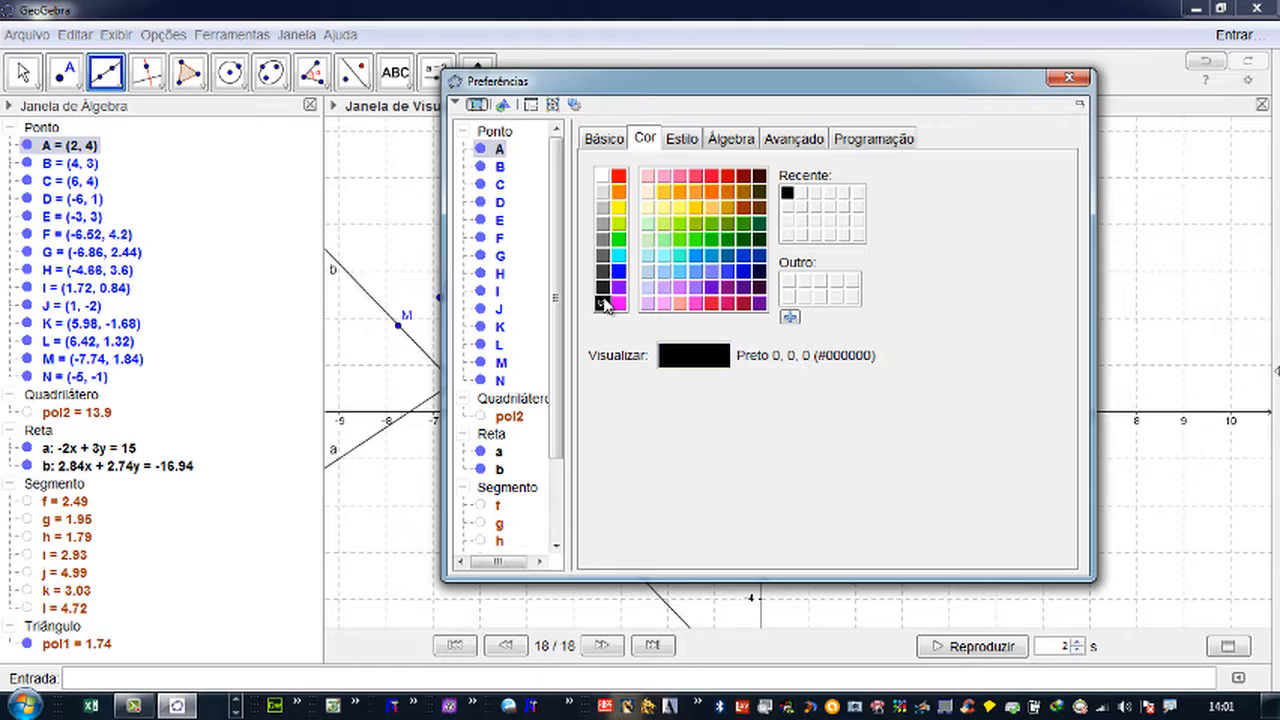
drag(804, 84, 420, 160)
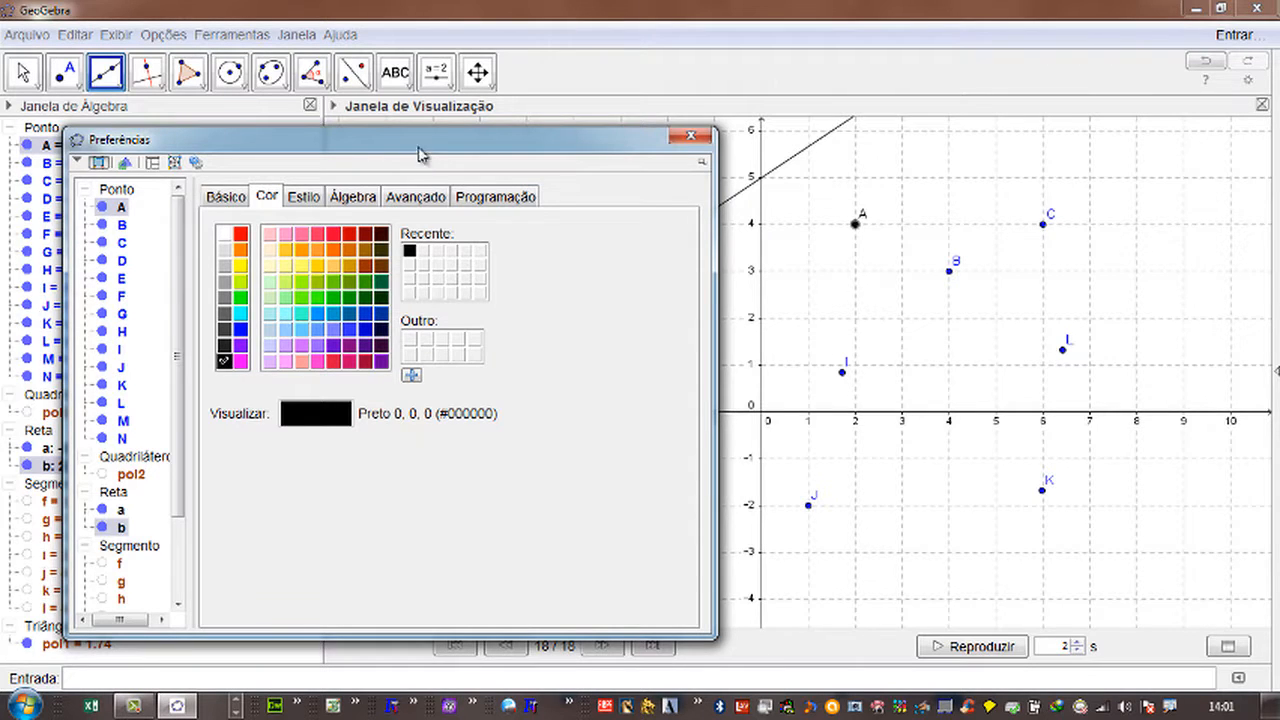
- Change the colour of line a to red (#FF0000) and reposition the properties dialog
click(121, 509)
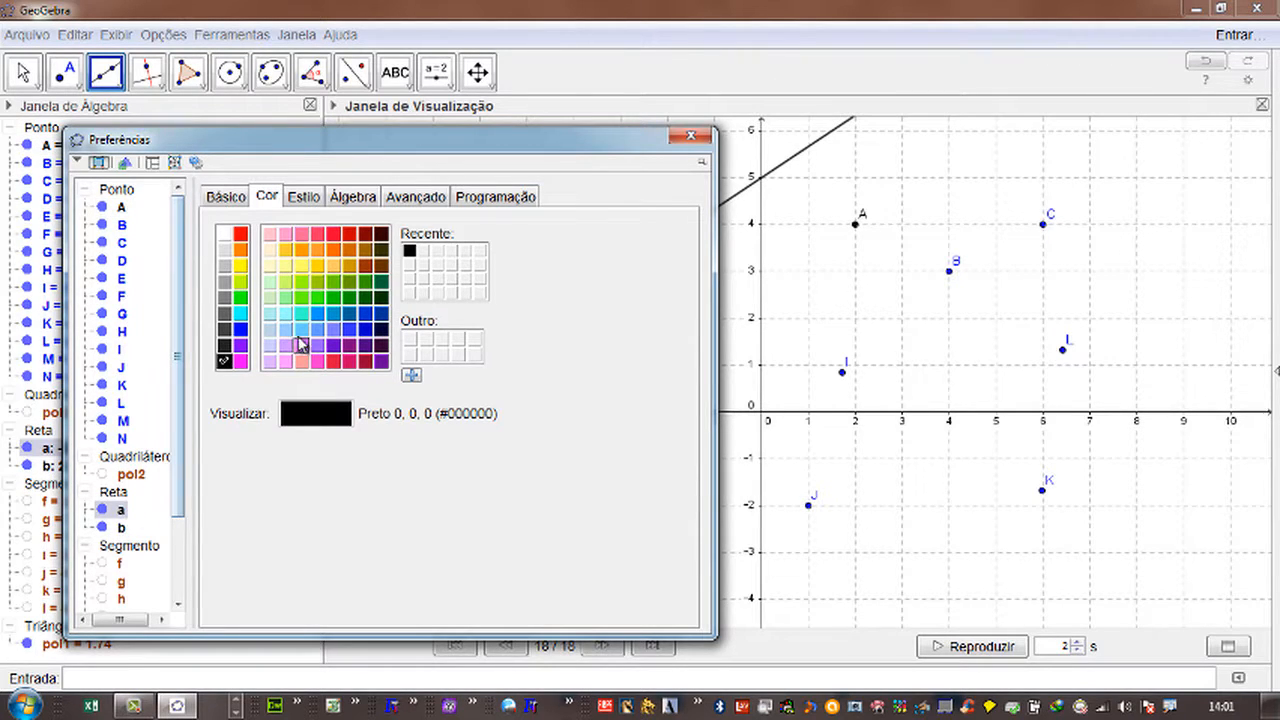
click(240, 234)
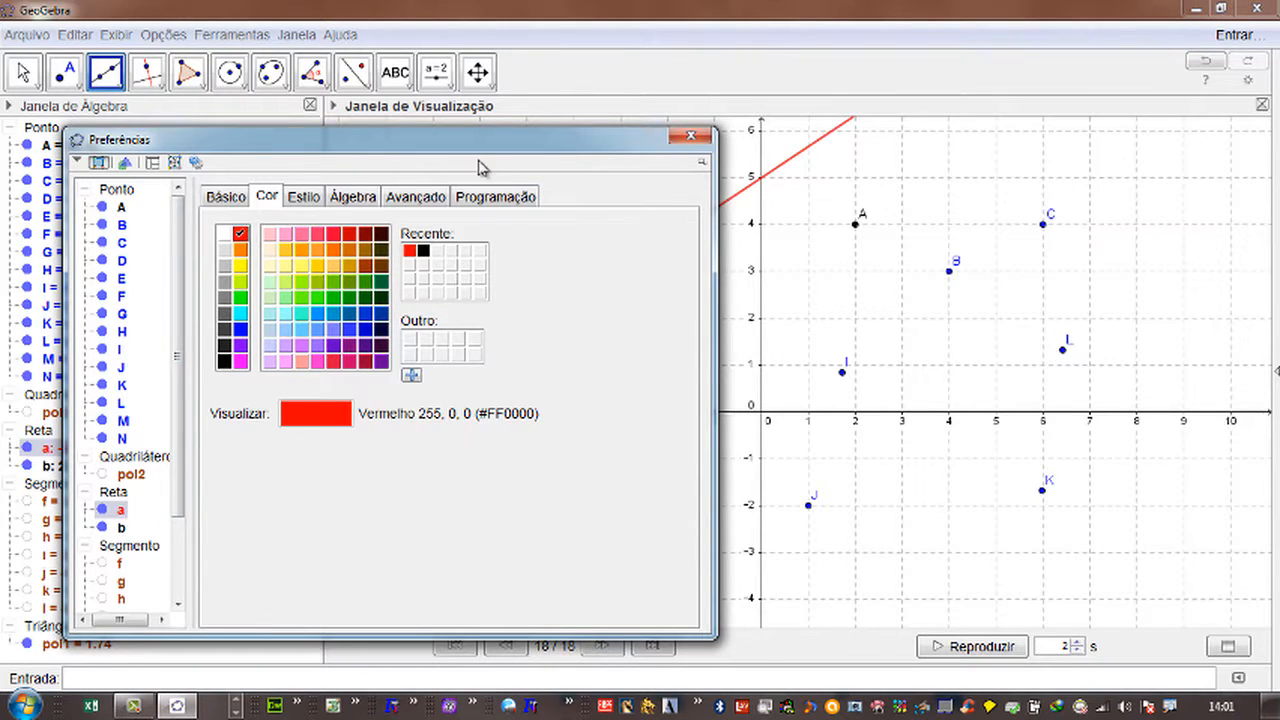
drag(478, 163, 847, 200)
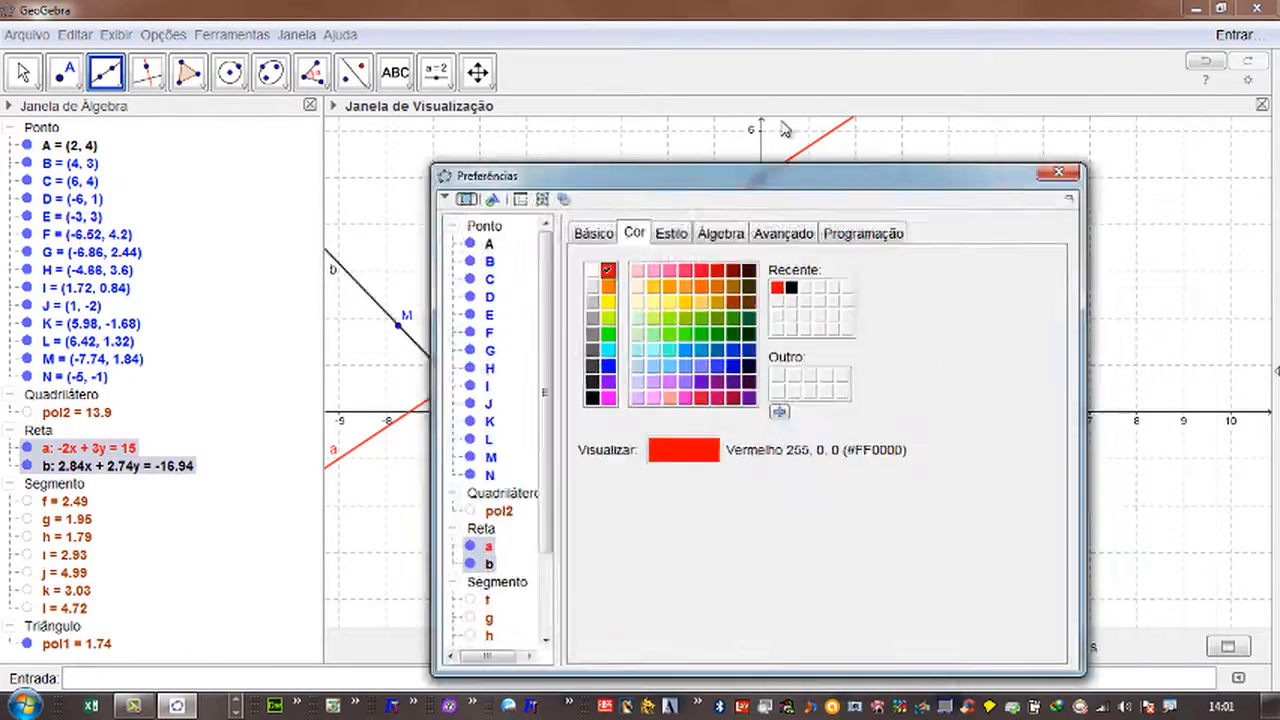
drag(783, 128, 640, 102)
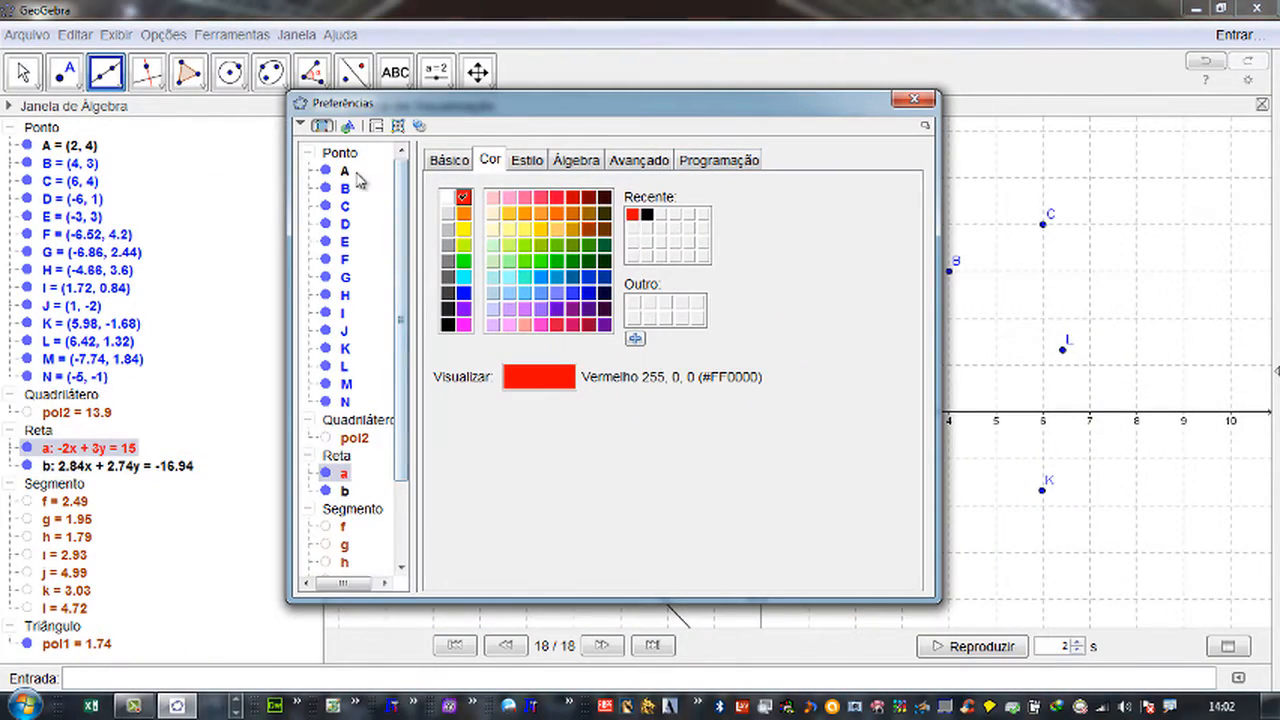
- Set line a's thickness to 13 and its stroke opacity to 100, with the dialog moved clear of the line
click(529, 164)
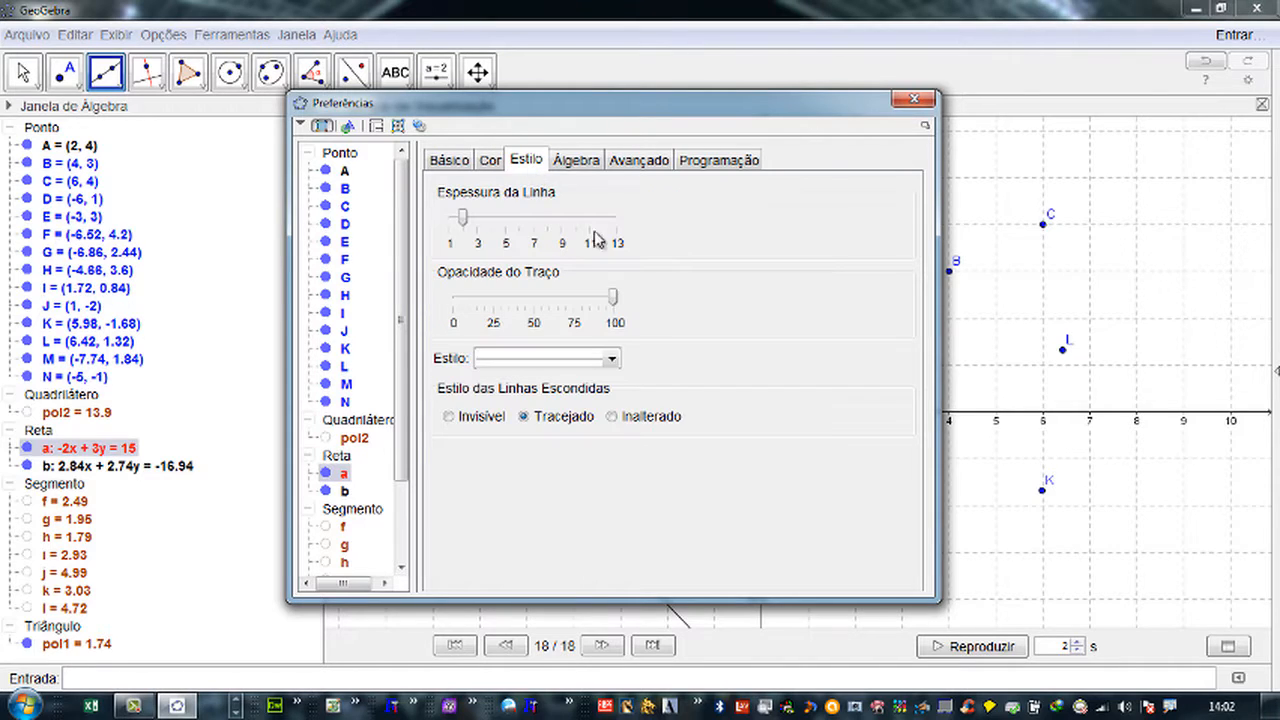
drag(612, 126, 962, 293)
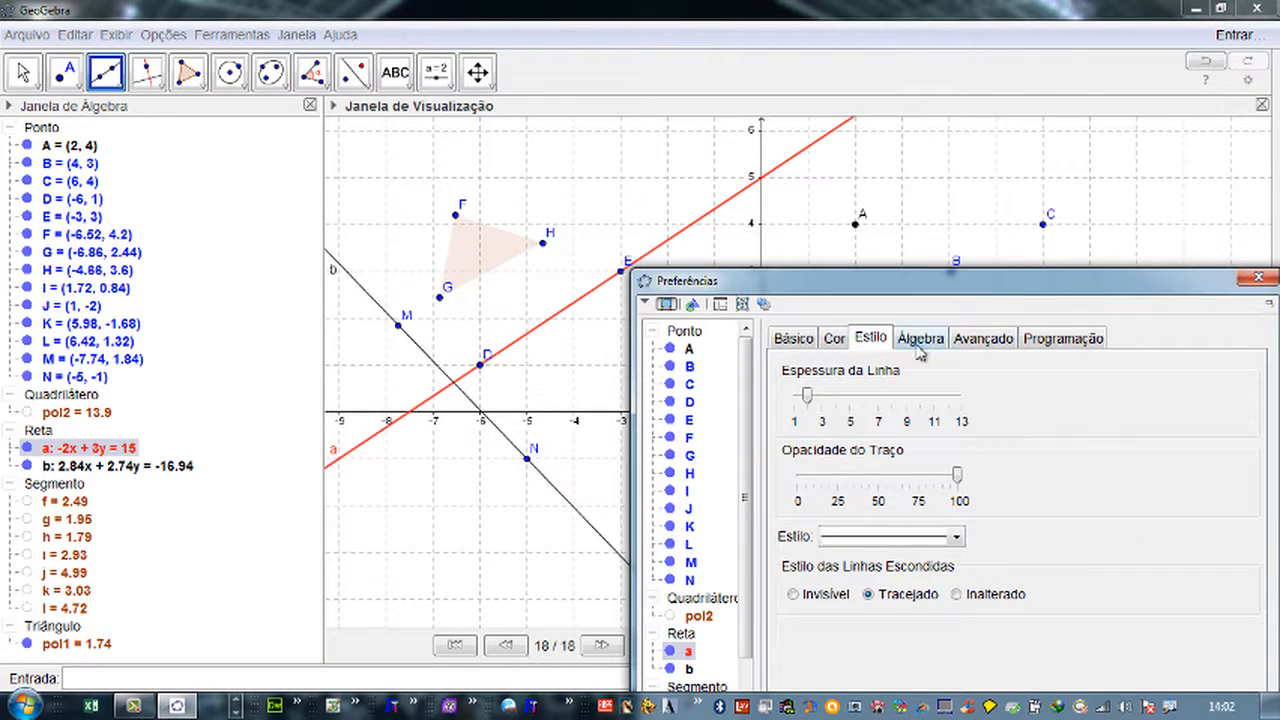
drag(807, 396, 995, 412)
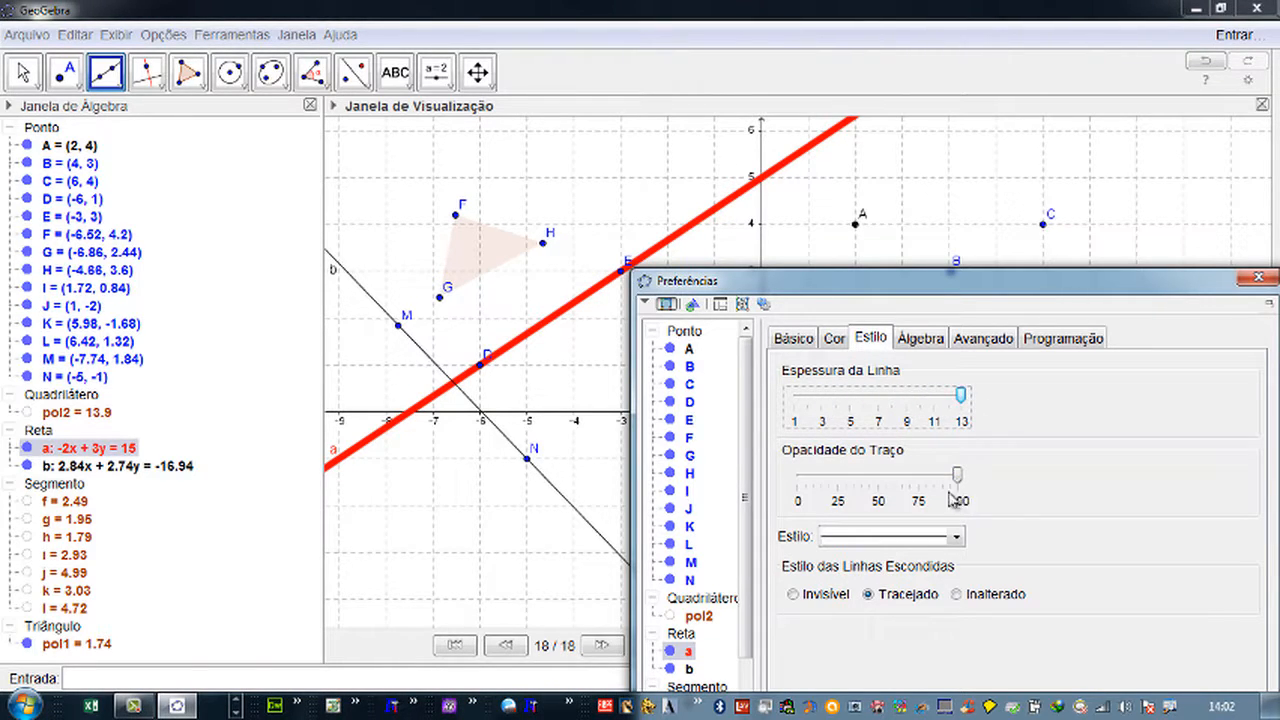
mouse_move(962, 480)
mouse_down()
mouse_move(799, 482)
mouse_move(928, 500)
mouse_move(969, 494)
mouse_move(779, 491)
mouse_move(966, 494)
mouse_up()
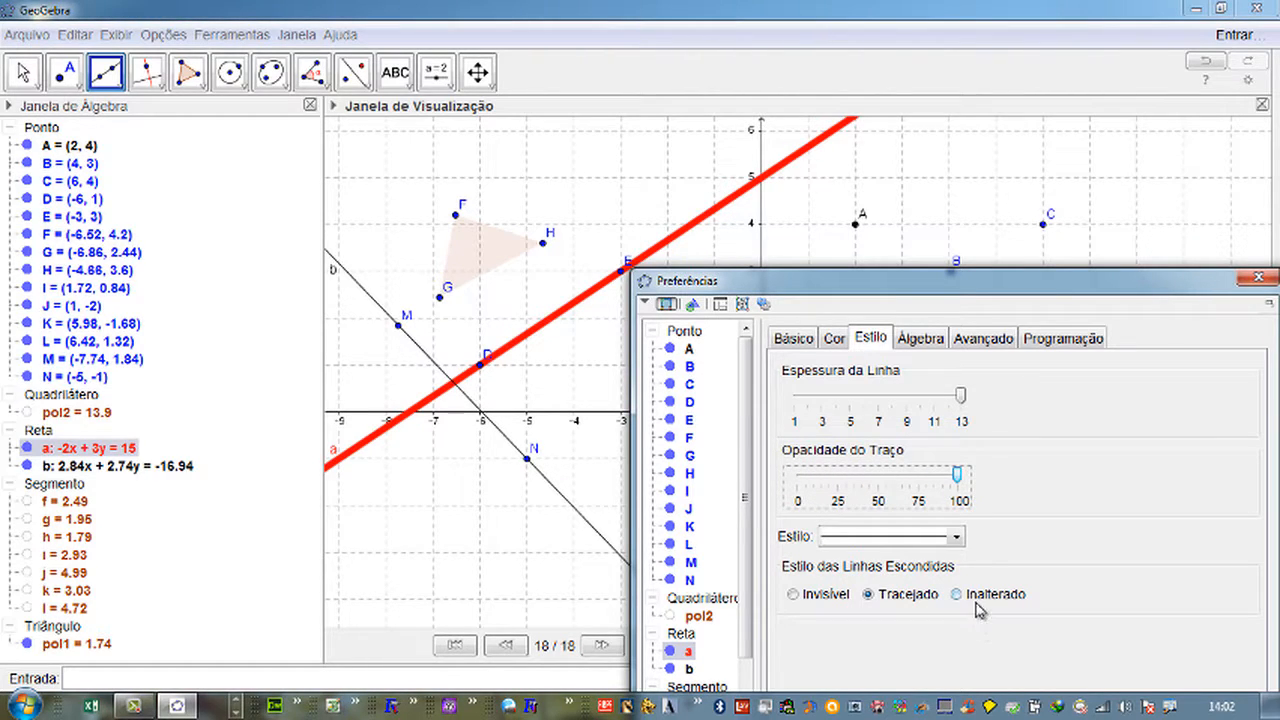
- Apply the dashed line style to line a, and replace it with the dash-dot style
click(956, 537)
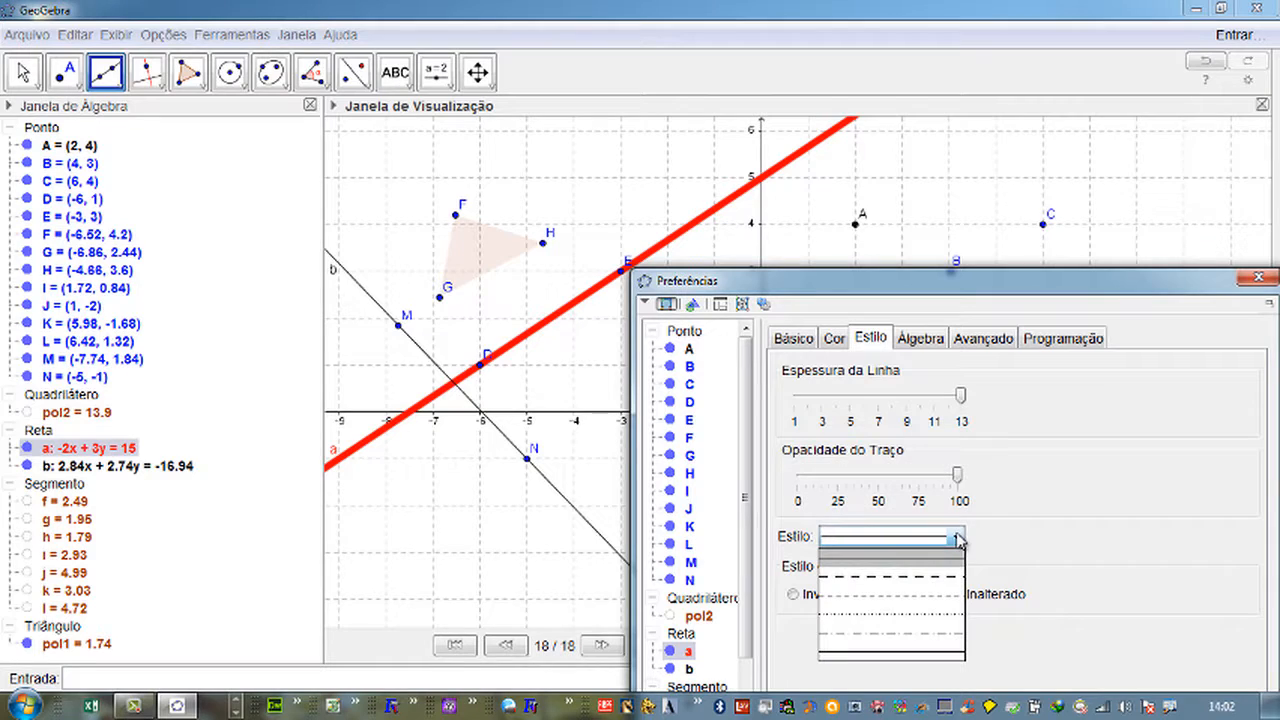
click(930, 577)
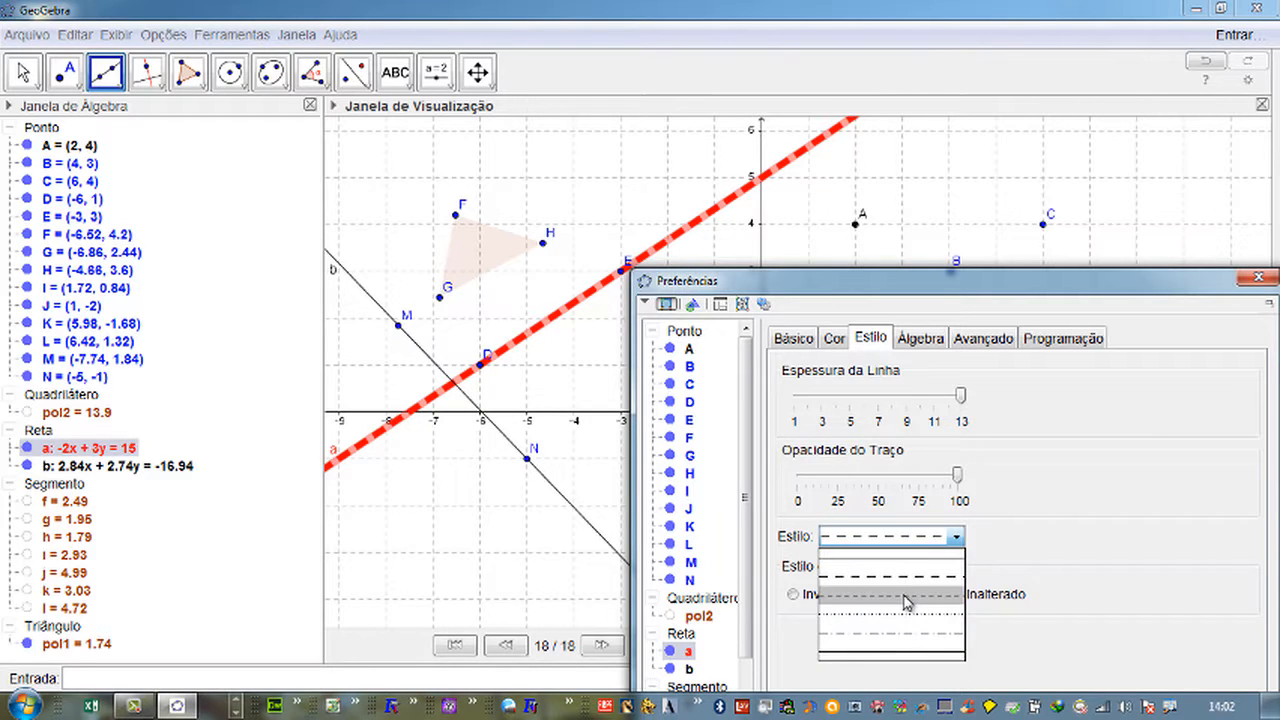
click(903, 634)
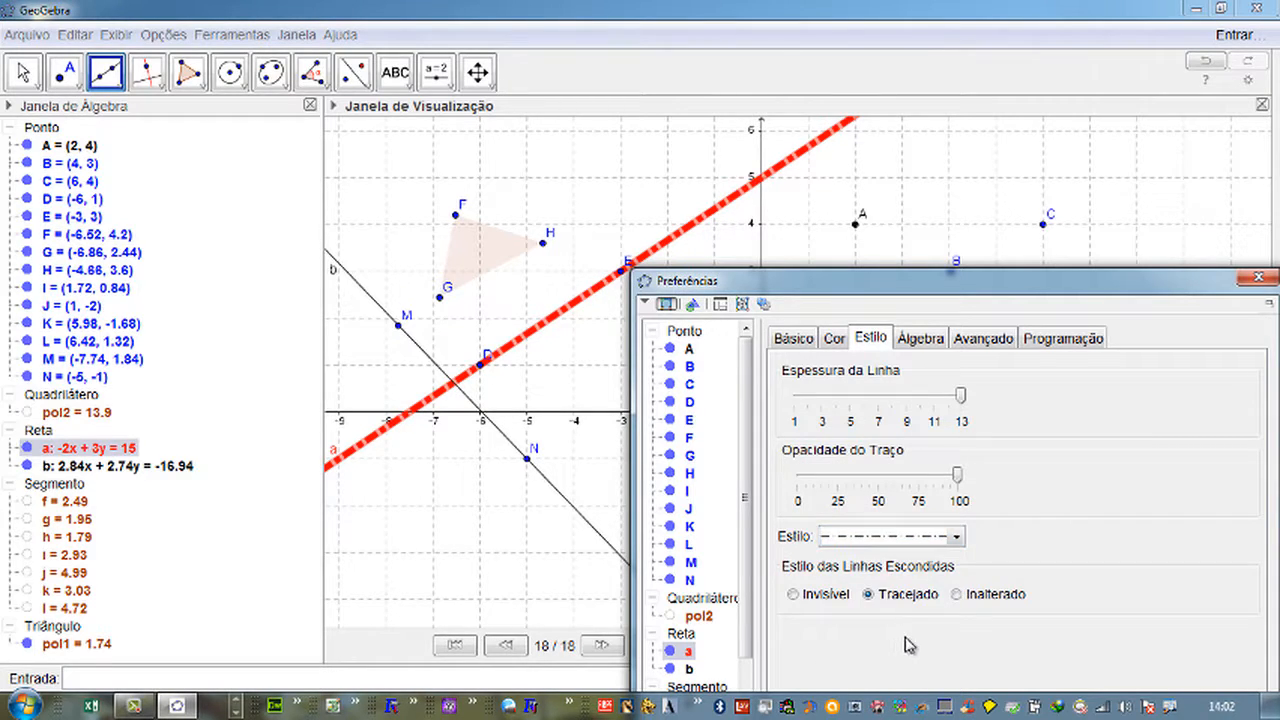
- Set line a back to the solid line style
click(945, 537)
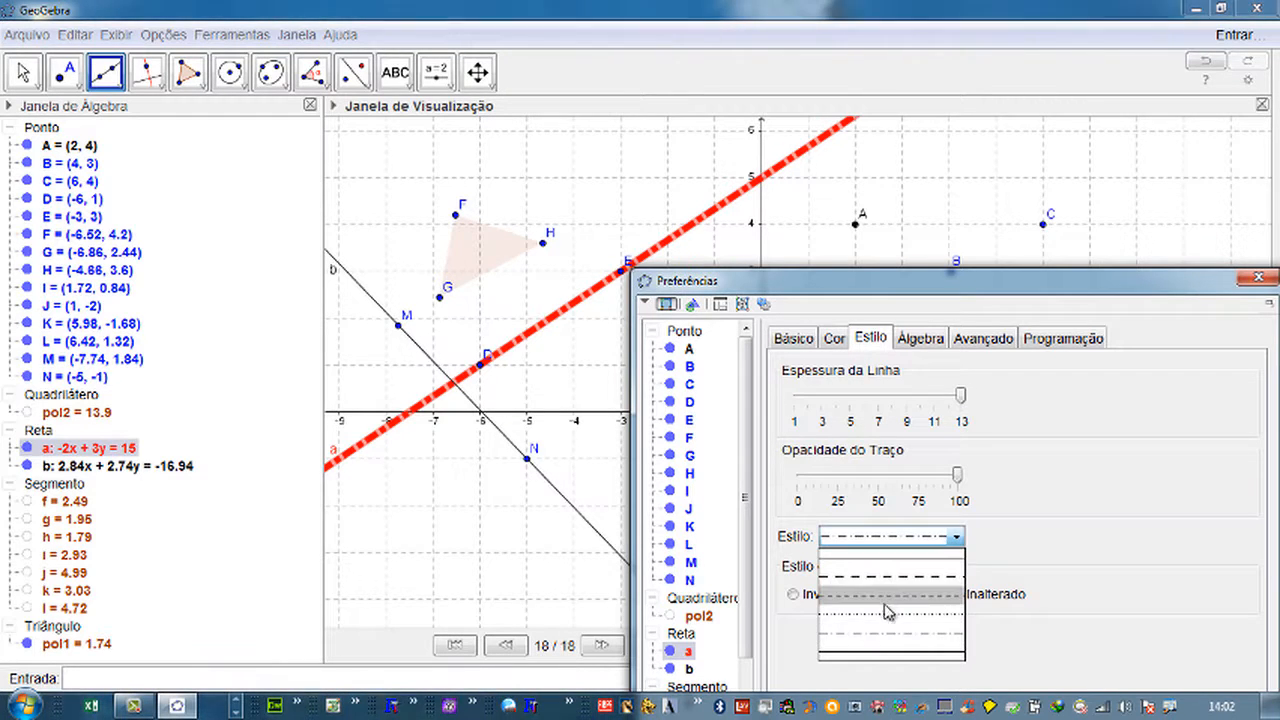
click(880, 656)
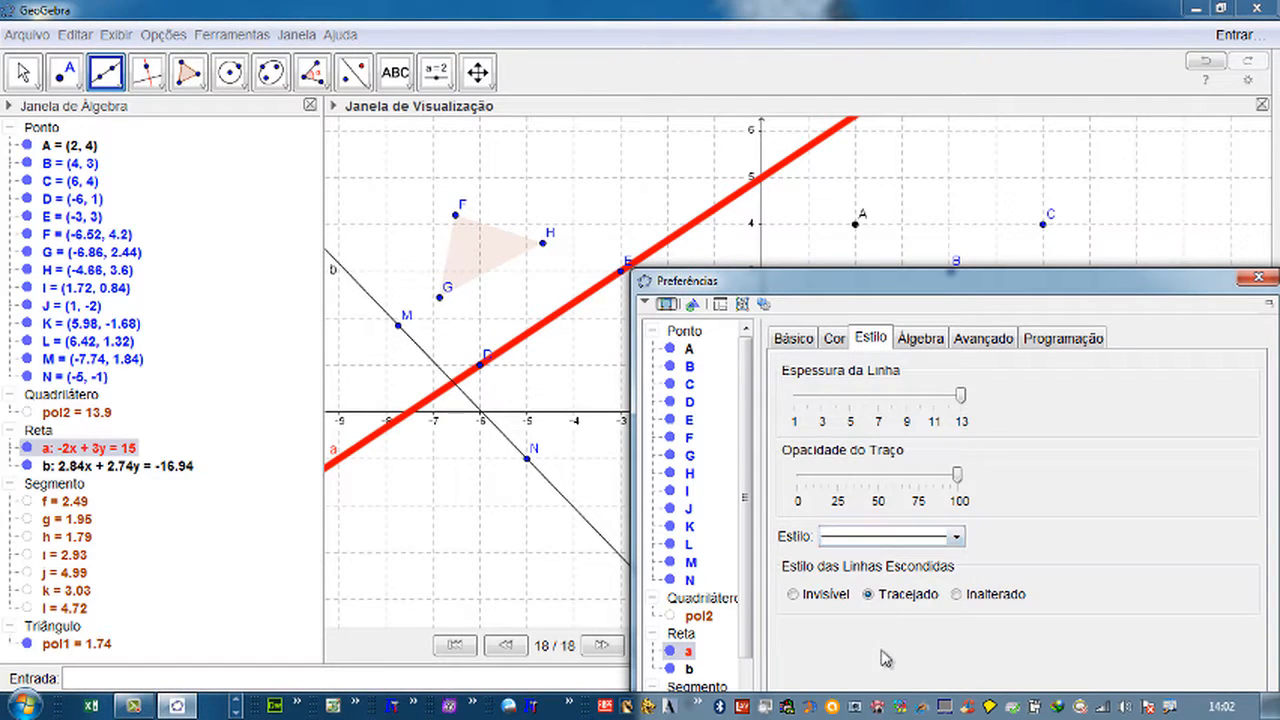
click(948, 540)
click(893, 656)
- Show line a's equation as y = a x + b, switch it to a x + b y = c, and return to y = a x + b
drag(950, 288, 852, 160)
click(824, 208)
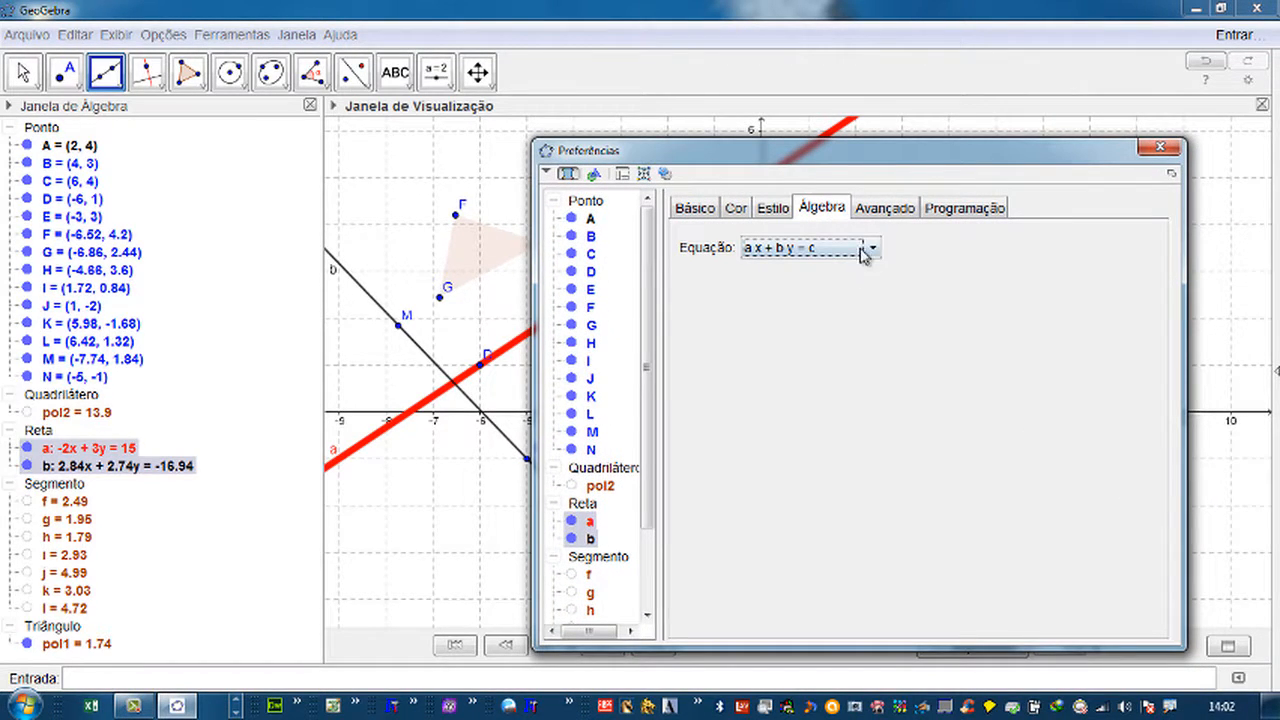
click(871, 249)
click(825, 290)
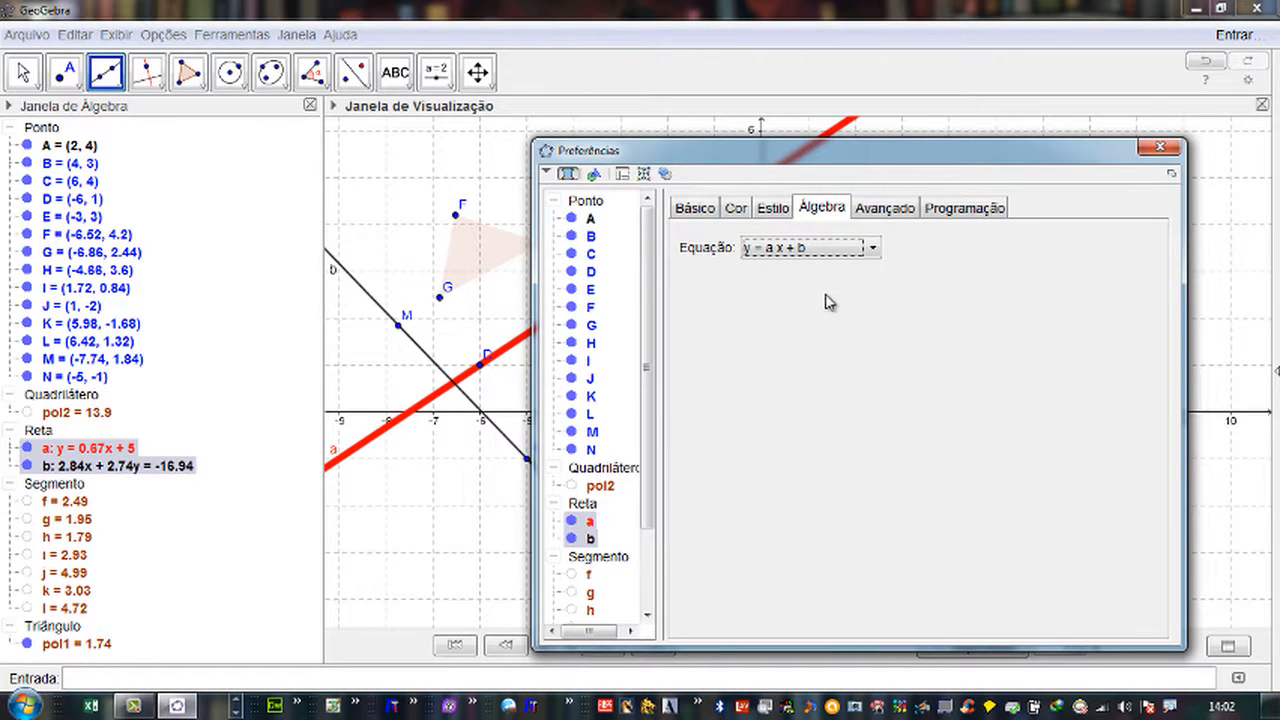
click(872, 248)
click(846, 270)
click(847, 255)
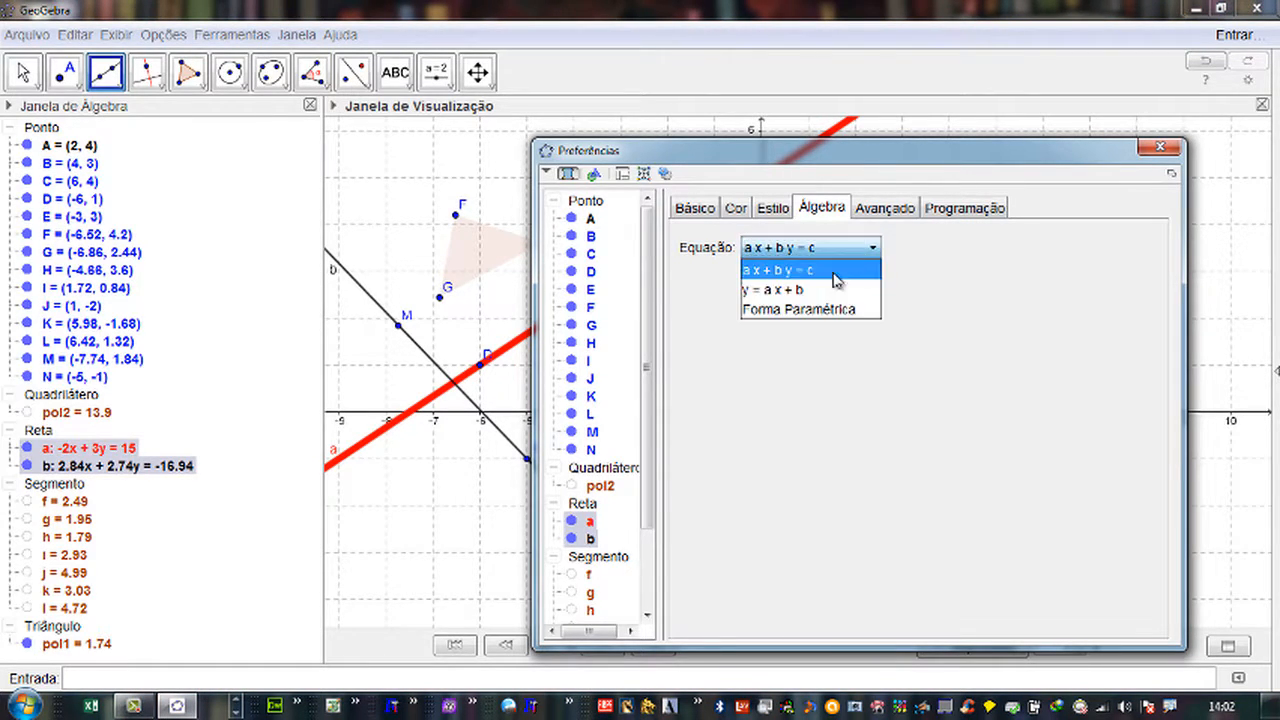
click(825, 290)
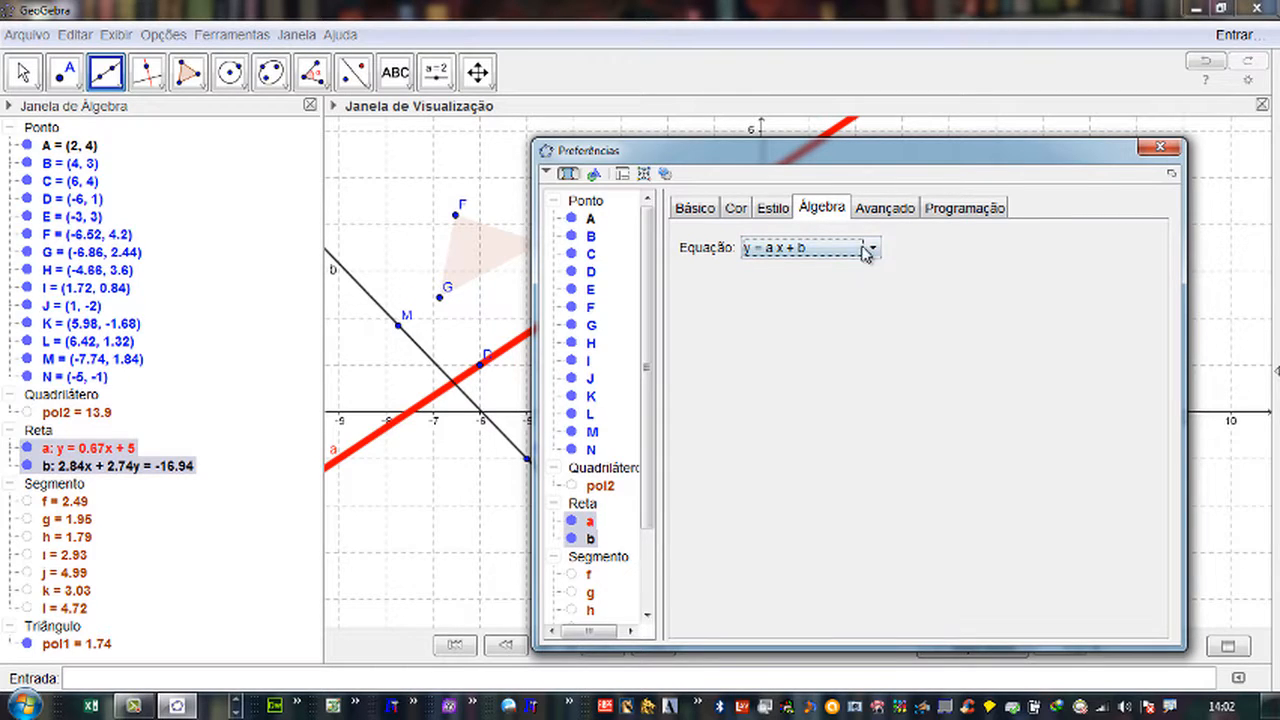
- Show line a's equation in parametric form, and set it back to a x + b y = c
click(872, 250)
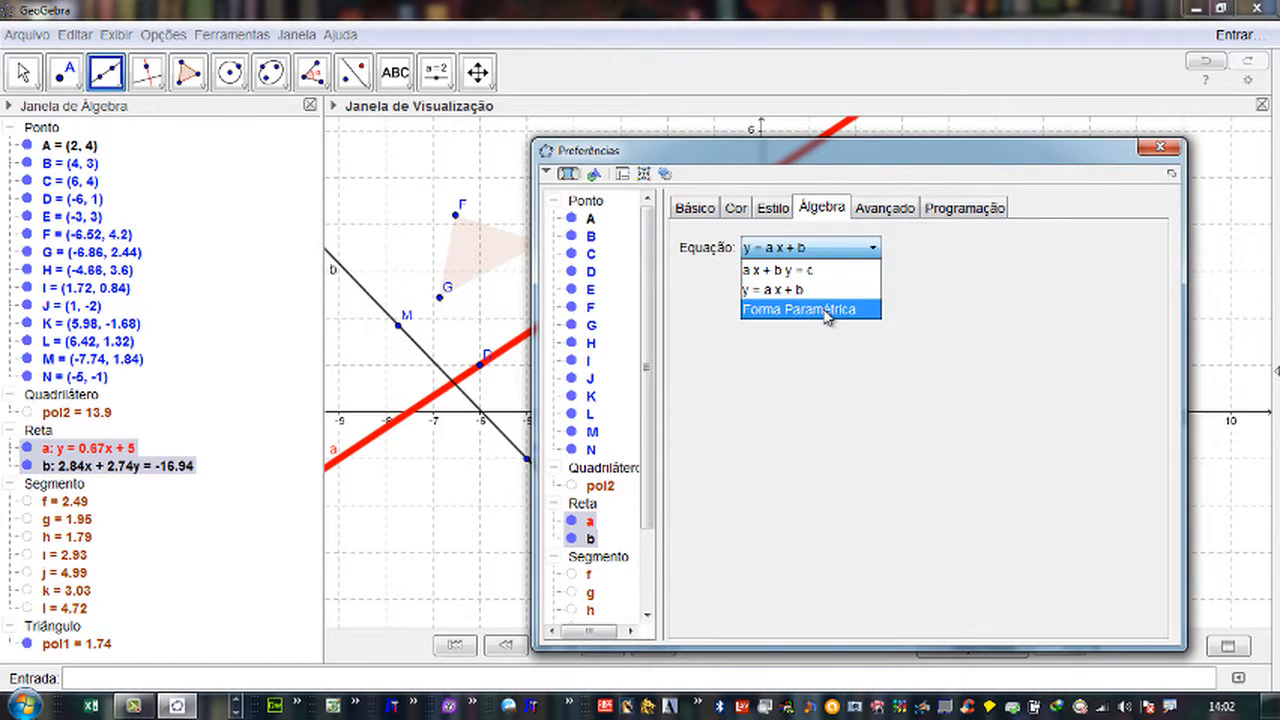
click(826, 312)
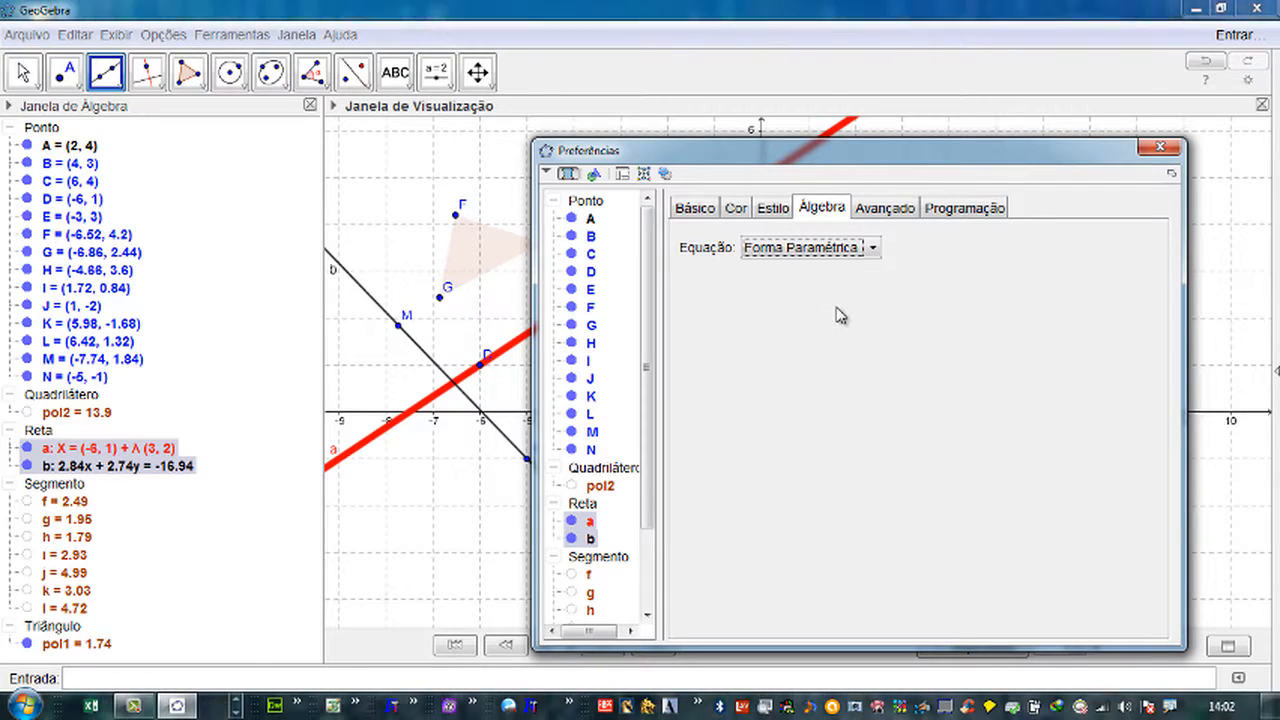
click(873, 249)
click(860, 262)
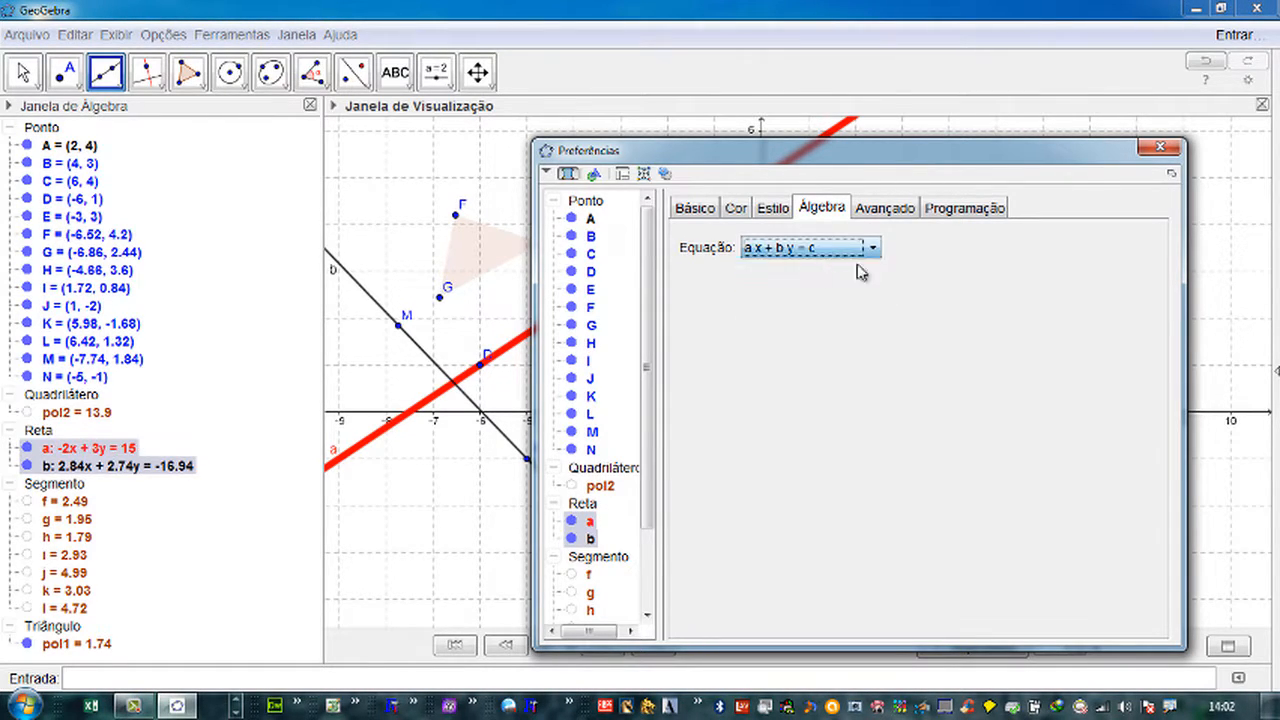
- Examine the advanced properties of line a in an enlarged preferences dialog, and close the dialog
click(899, 212)
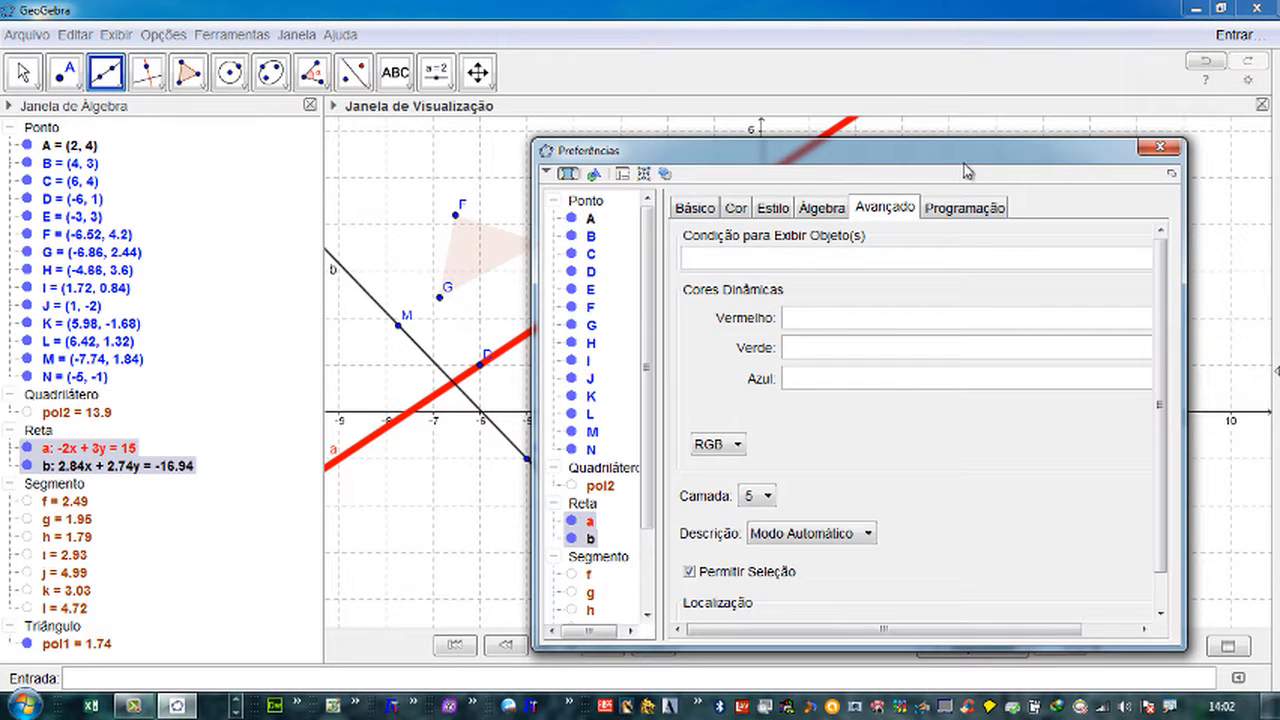
drag(965, 155, 843, 84)
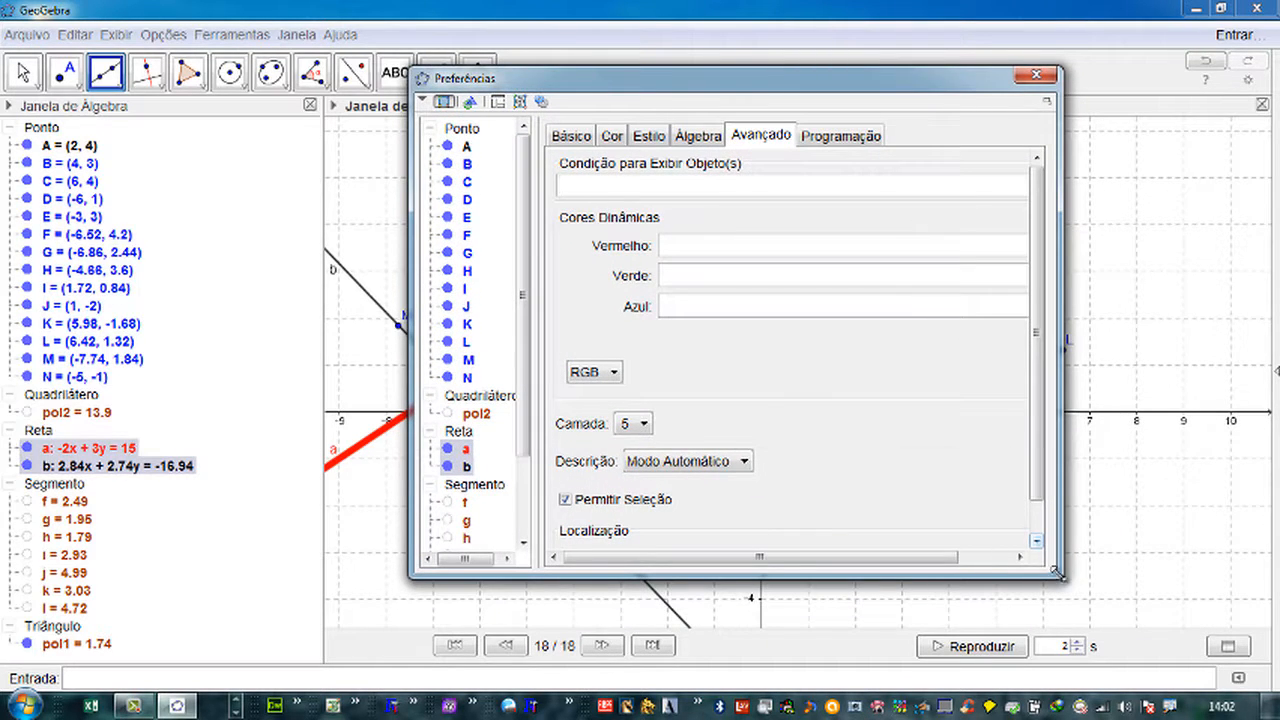
drag(1060, 576, 1130, 637)
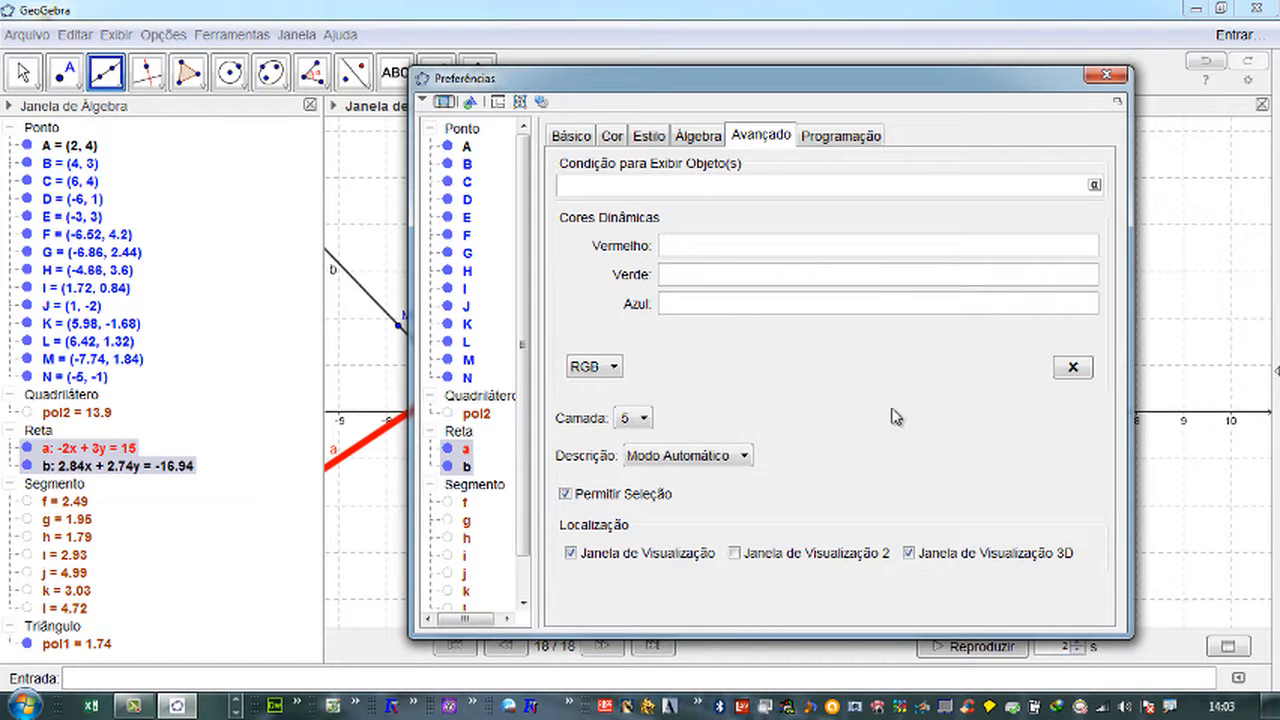
click(466, 449)
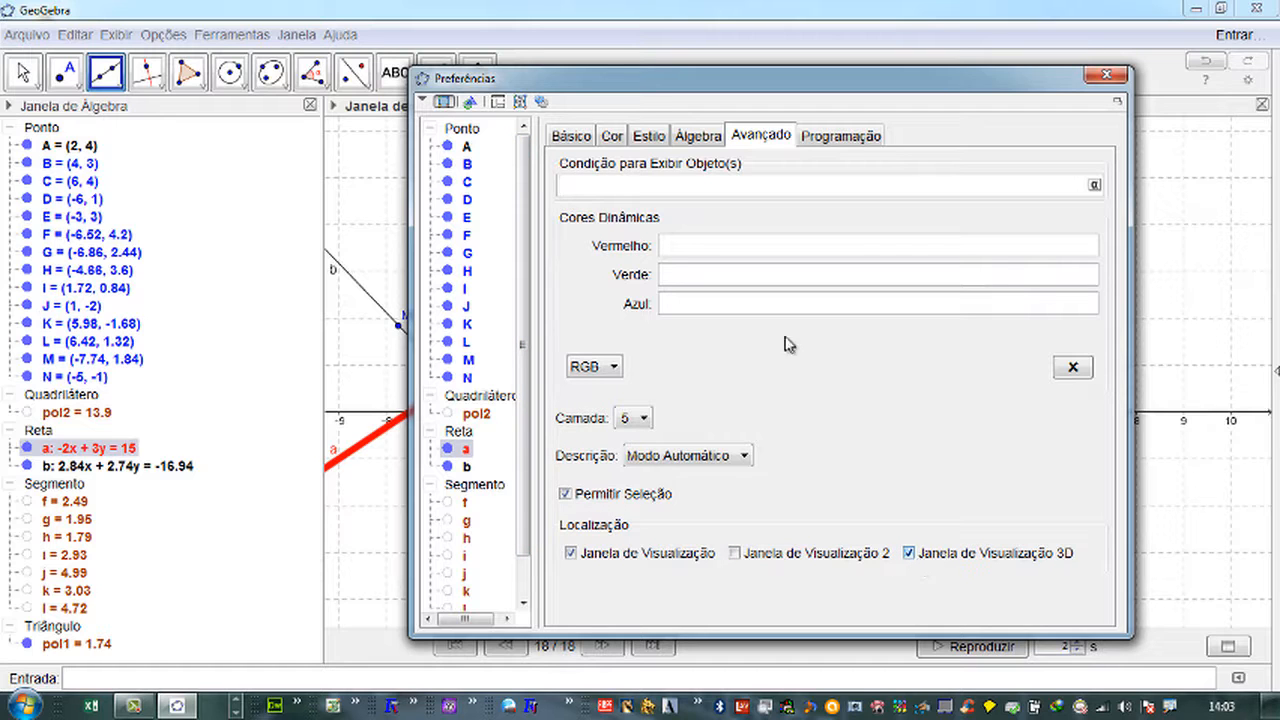
drag(726, 82, 567, 68)
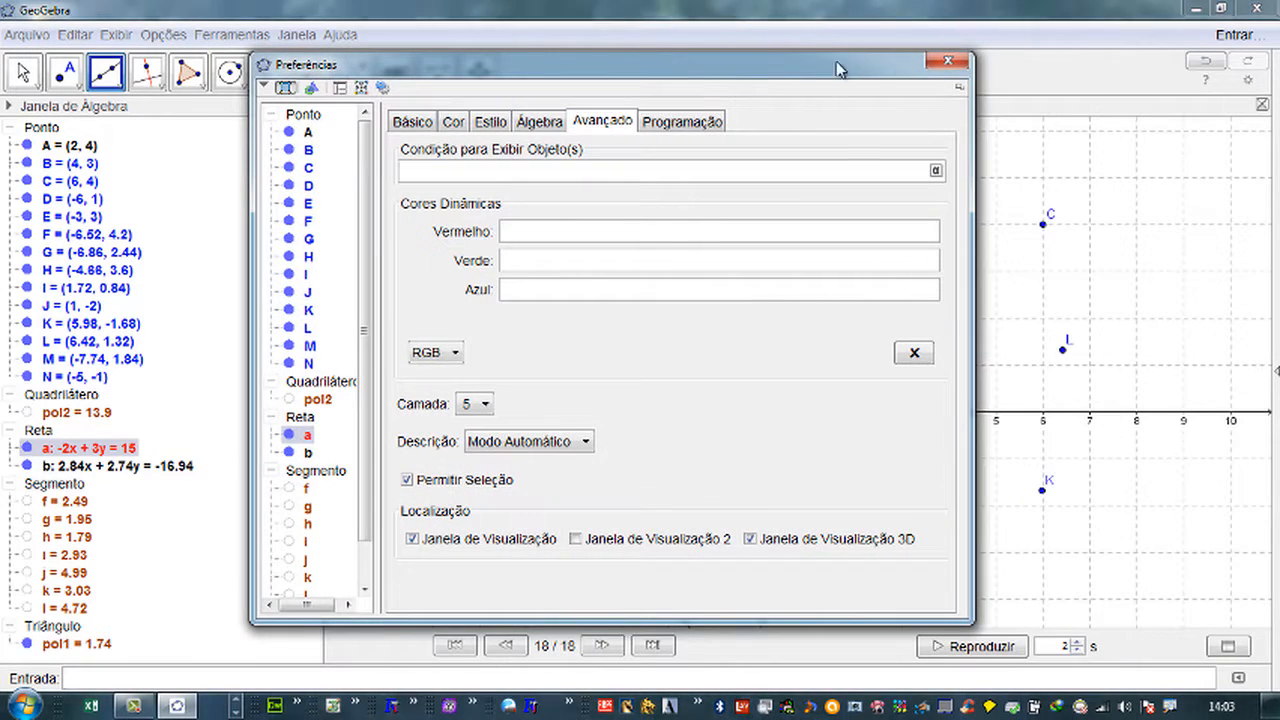
click(947, 62)
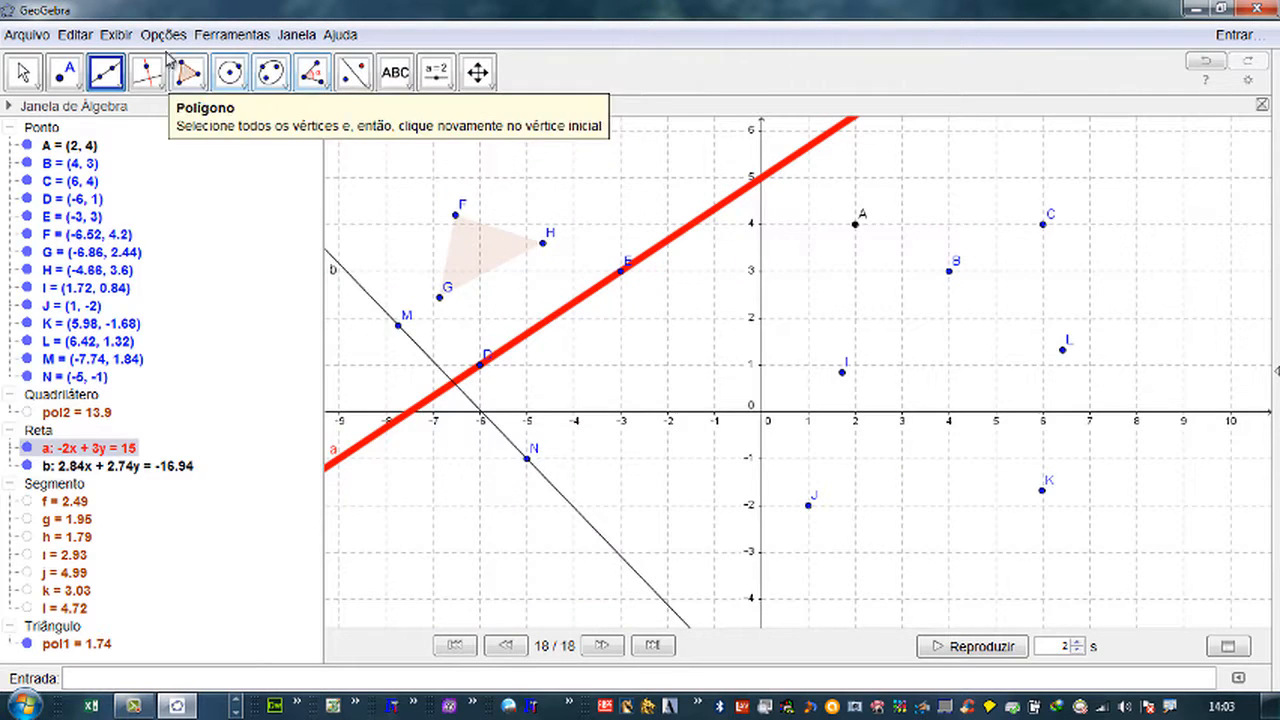
- Show the 3D graphics view beside the 2D view and reopen the properties of line a
click(116, 34)
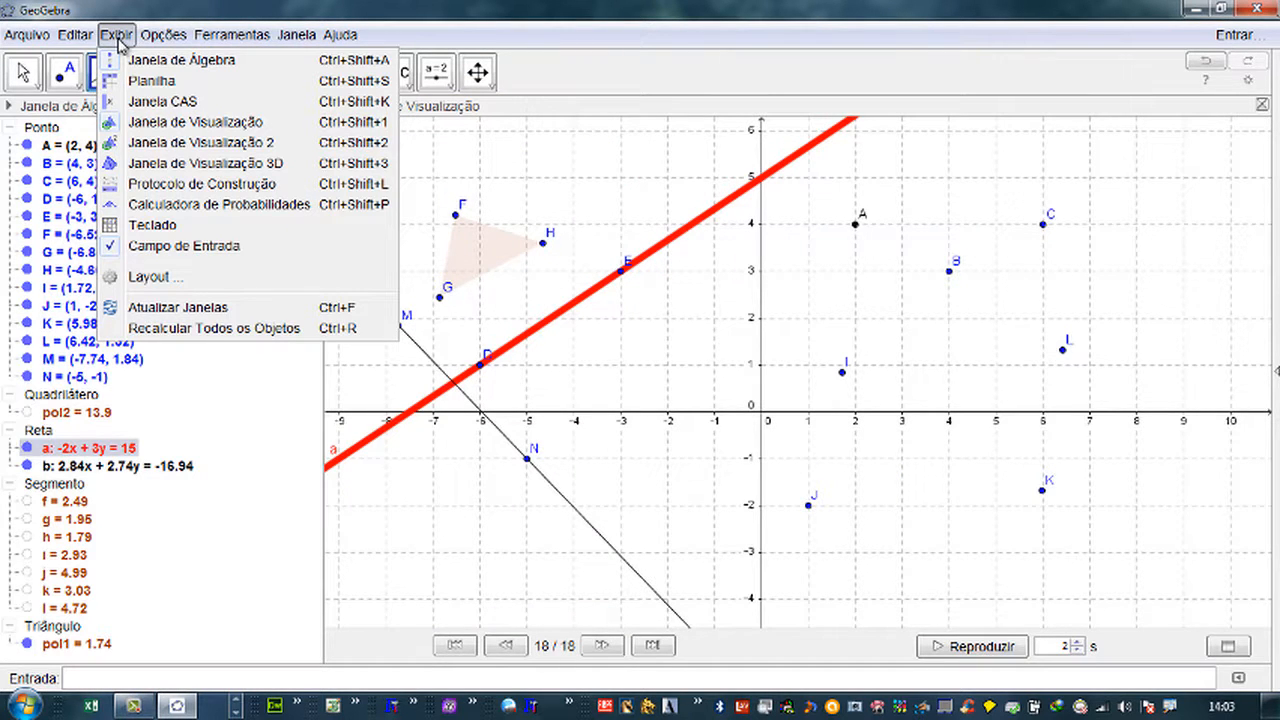
click(193, 168)
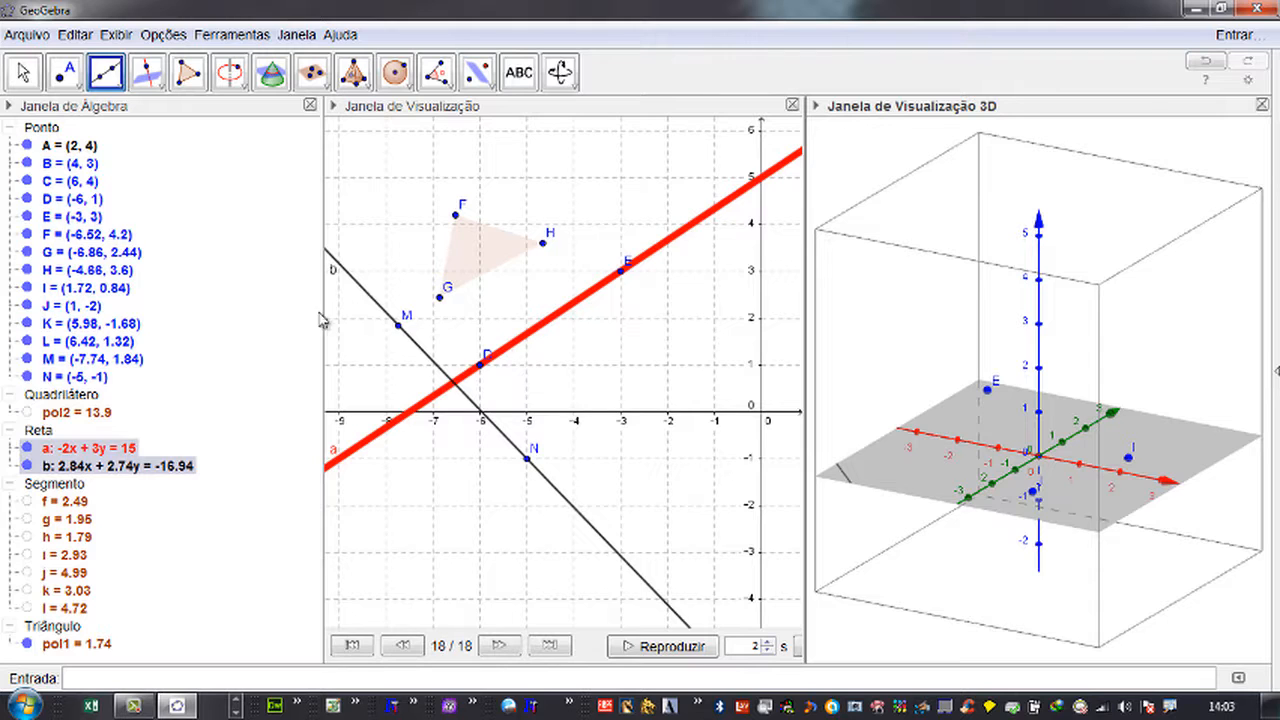
right_click(116, 455)
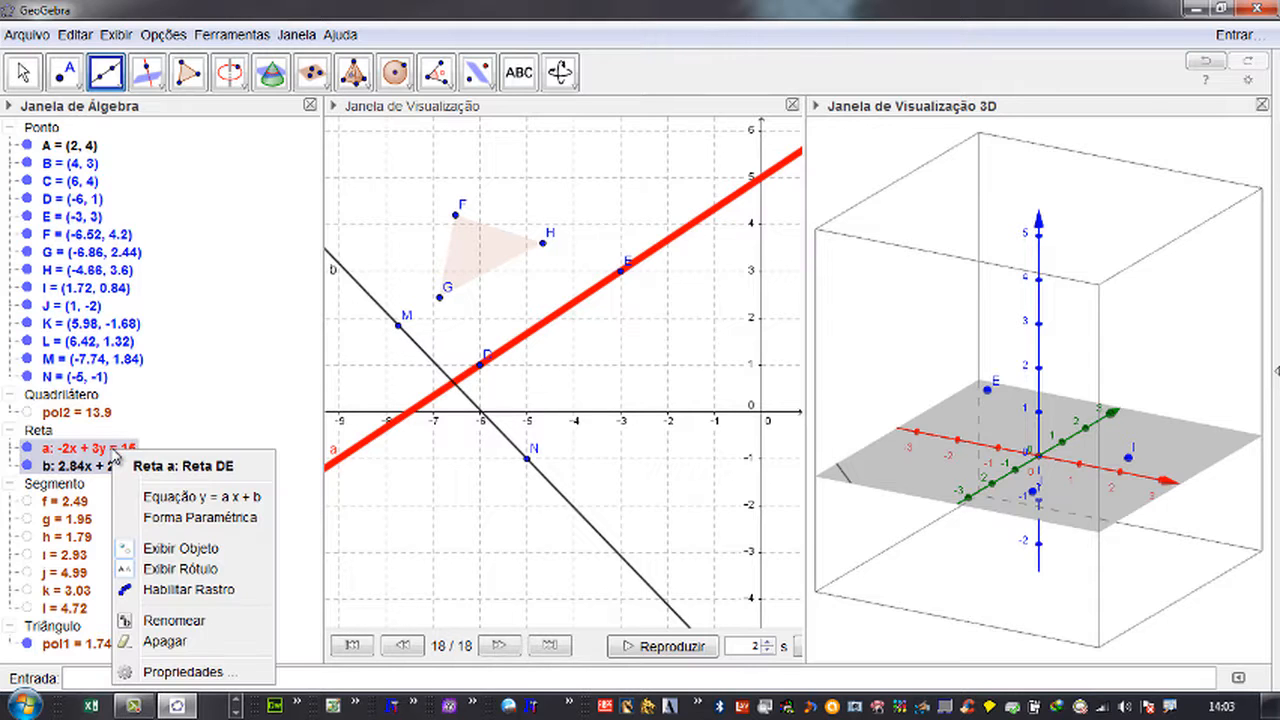
click(132, 432)
right_click(113, 450)
click(172, 669)
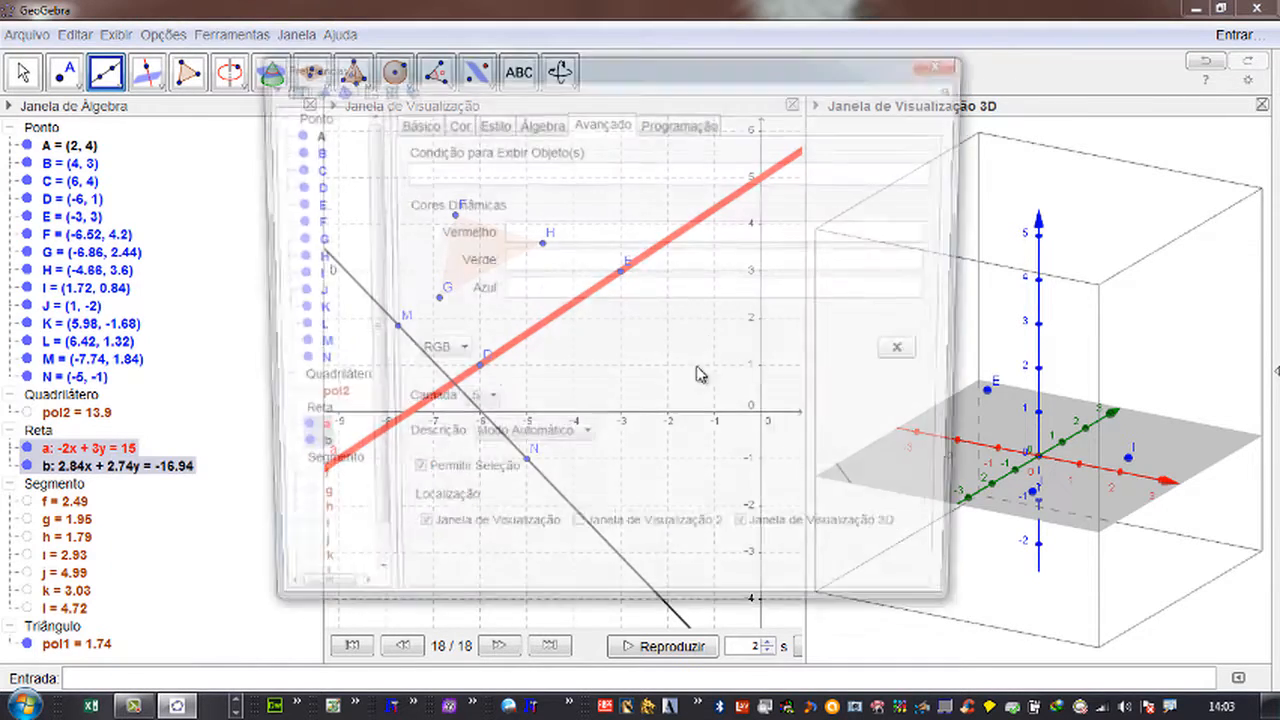
- Toggle line a's display in the 3D view off and on twice, with the properties dialog moved clear of that view
click(750, 539)
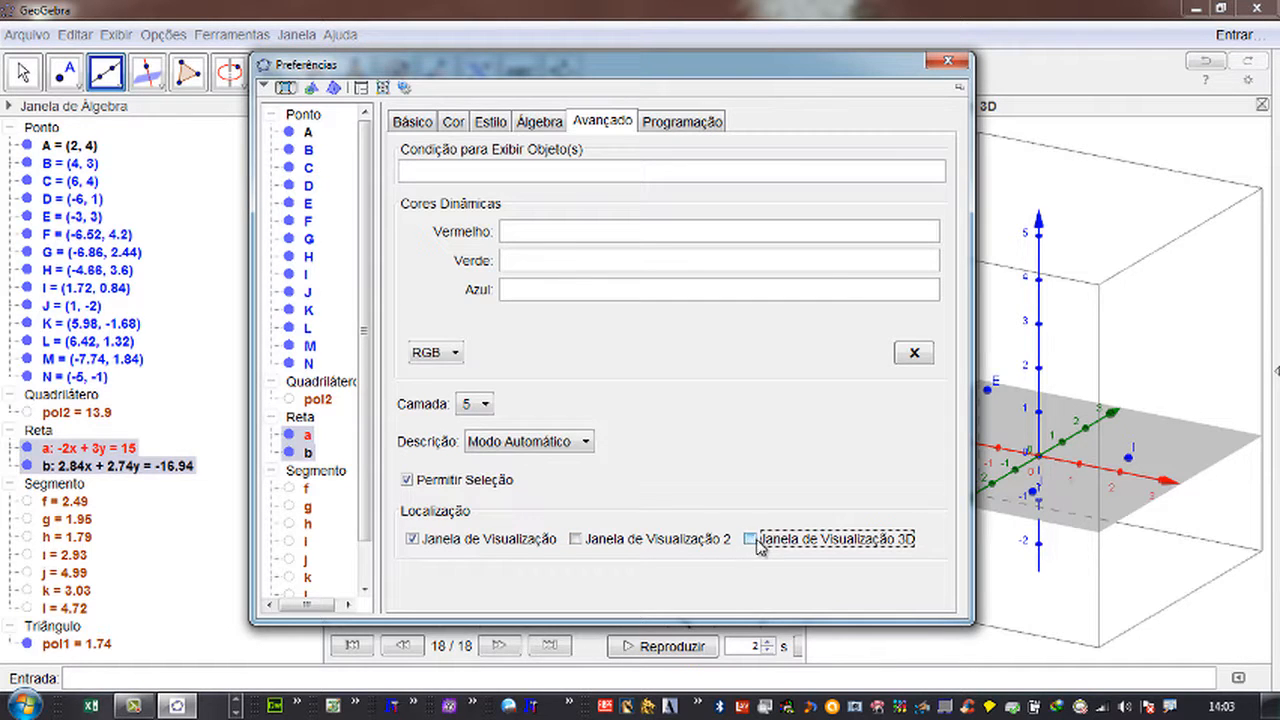
drag(812, 66, 830, 450)
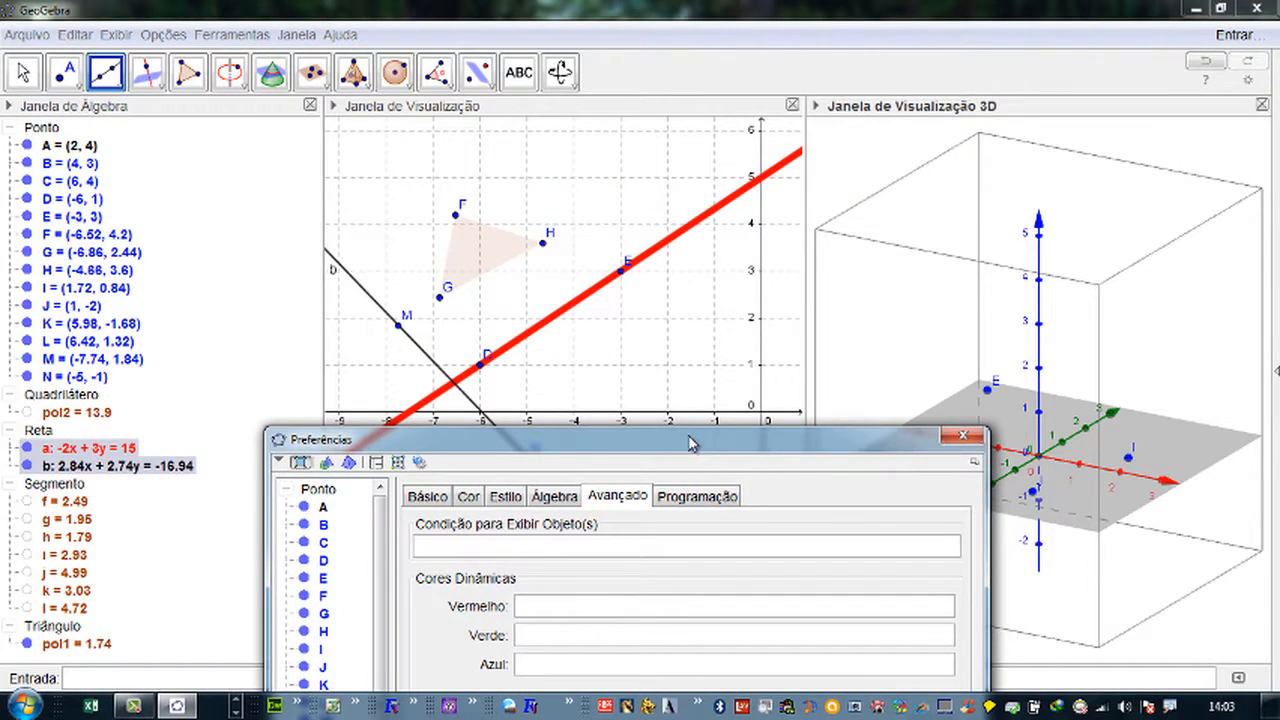
drag(693, 440, 518, 74)
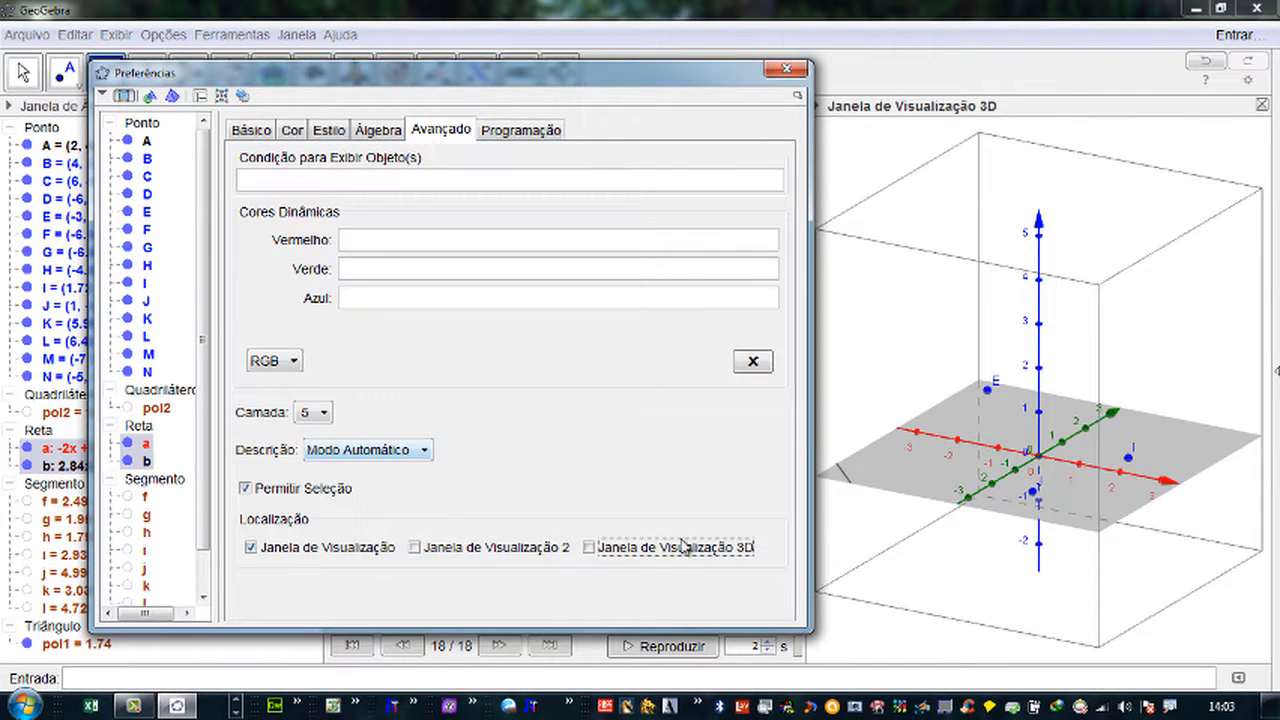
click(592, 549)
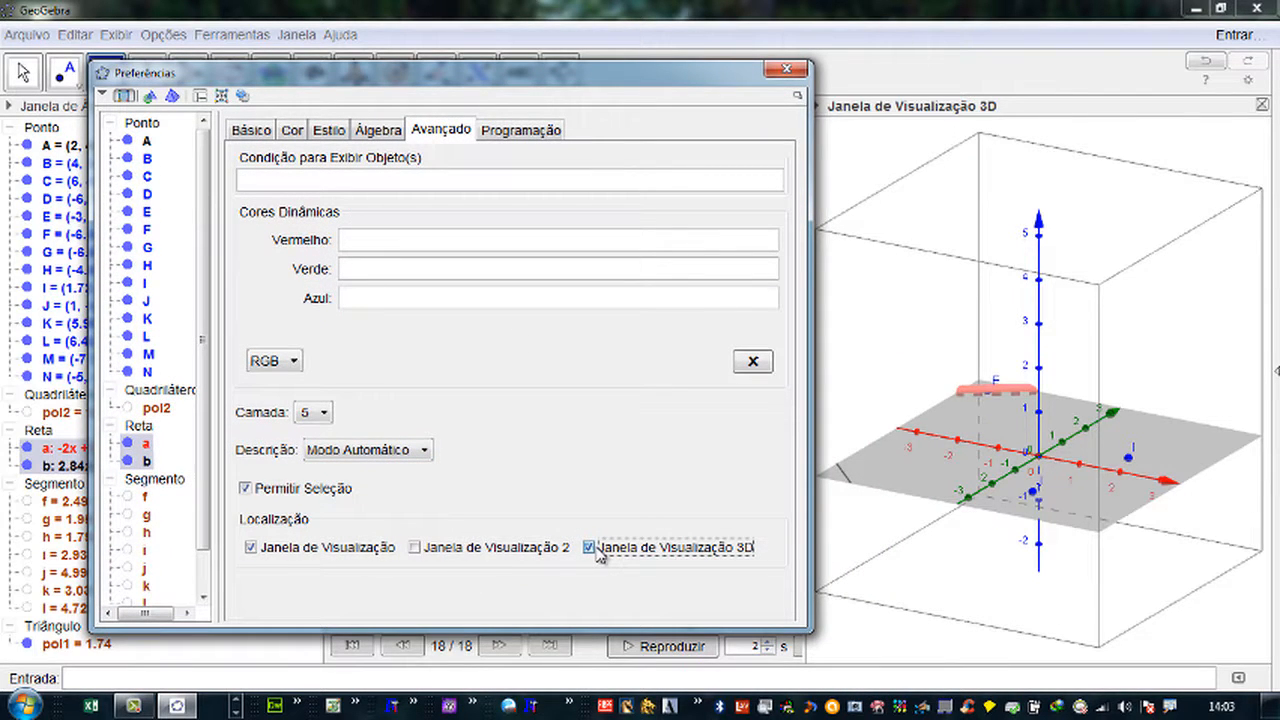
click(591, 548)
click(596, 549)
- Hide and show line a in the 3D view two more times, and close the properties dialog and the 3D view
scroll(1045, 408, down, 2)
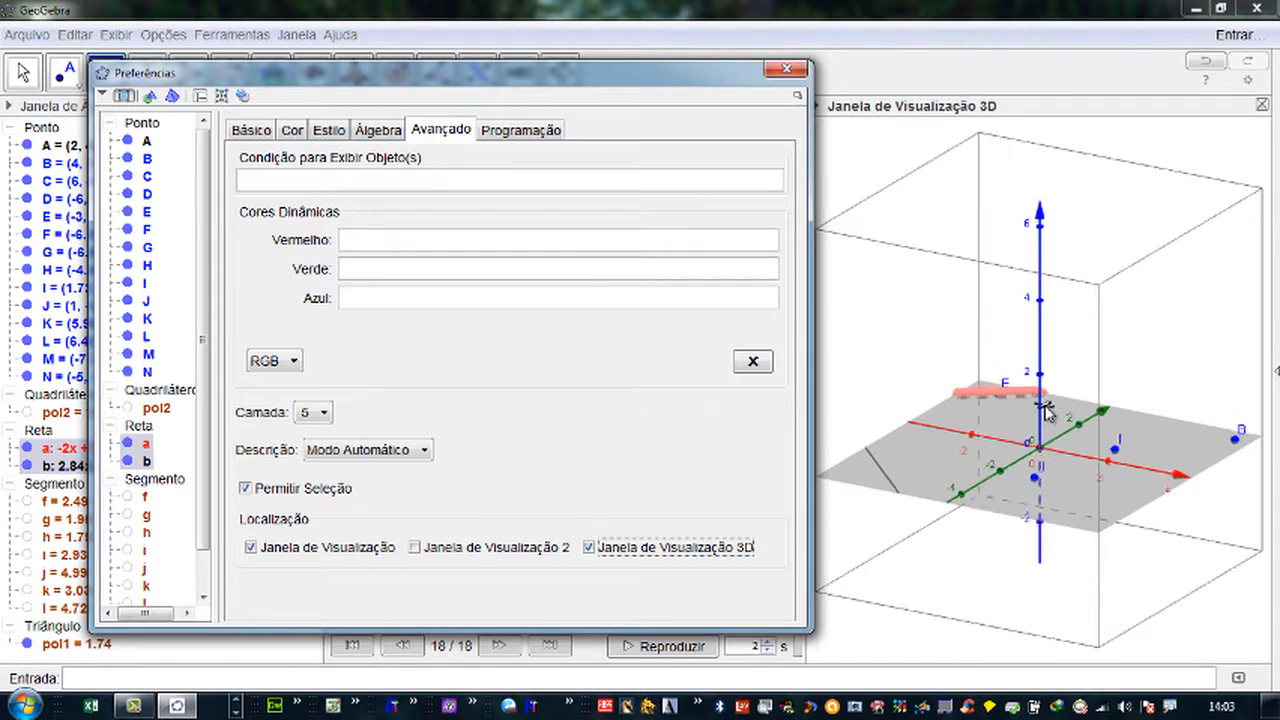
scroll(1048, 415, up, 1)
scroll(1051, 418, down, 3)
scroll(1052, 420, down, 3)
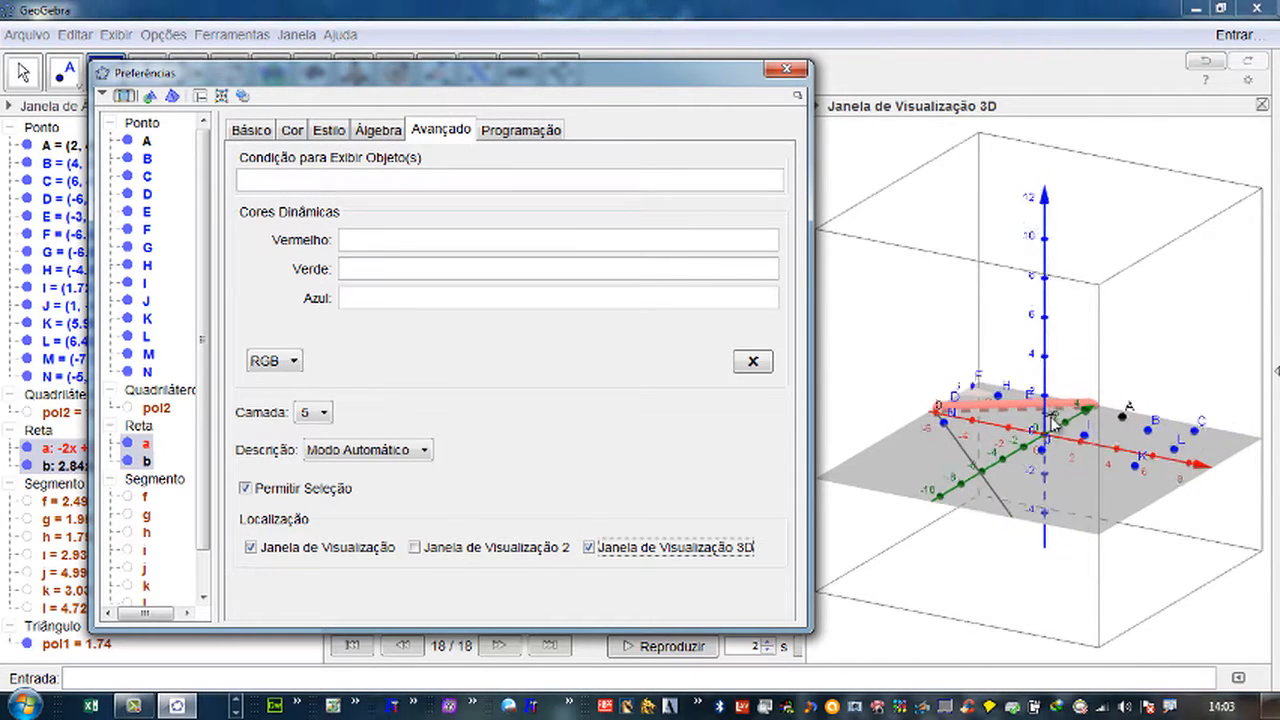
click(590, 549)
click(590, 549)
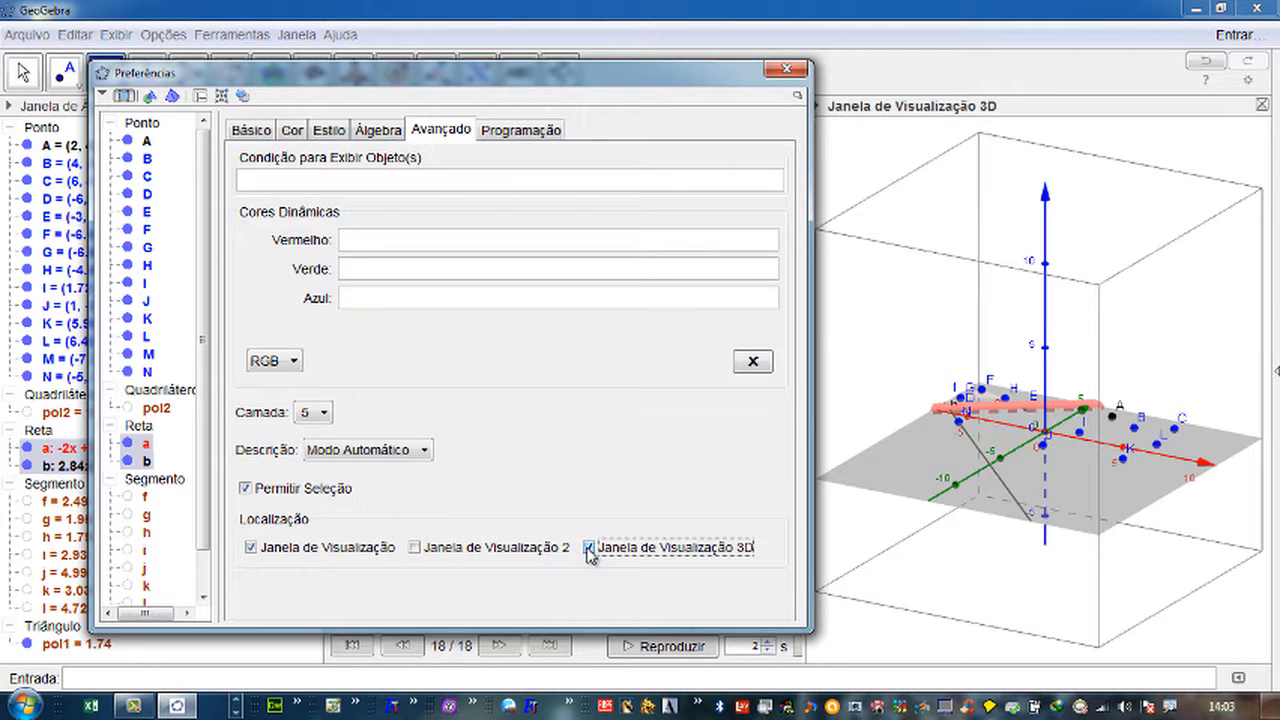
click(590, 549)
click(590, 549)
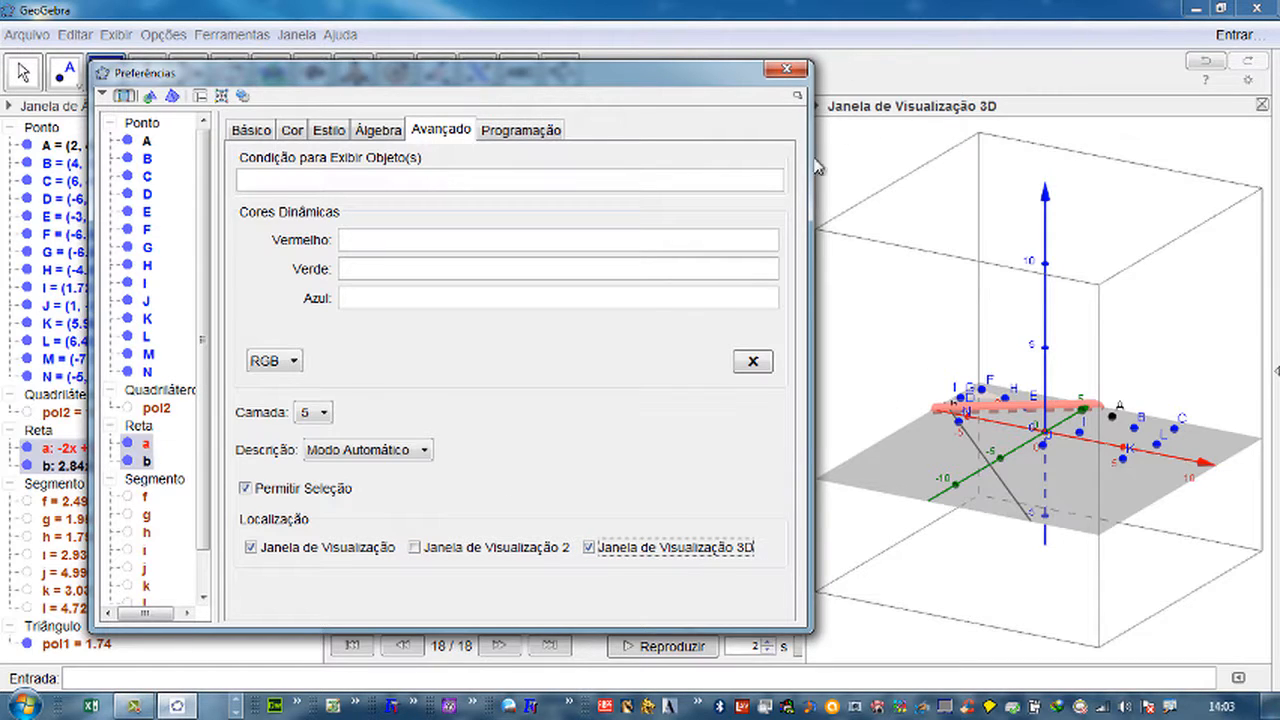
click(786, 72)
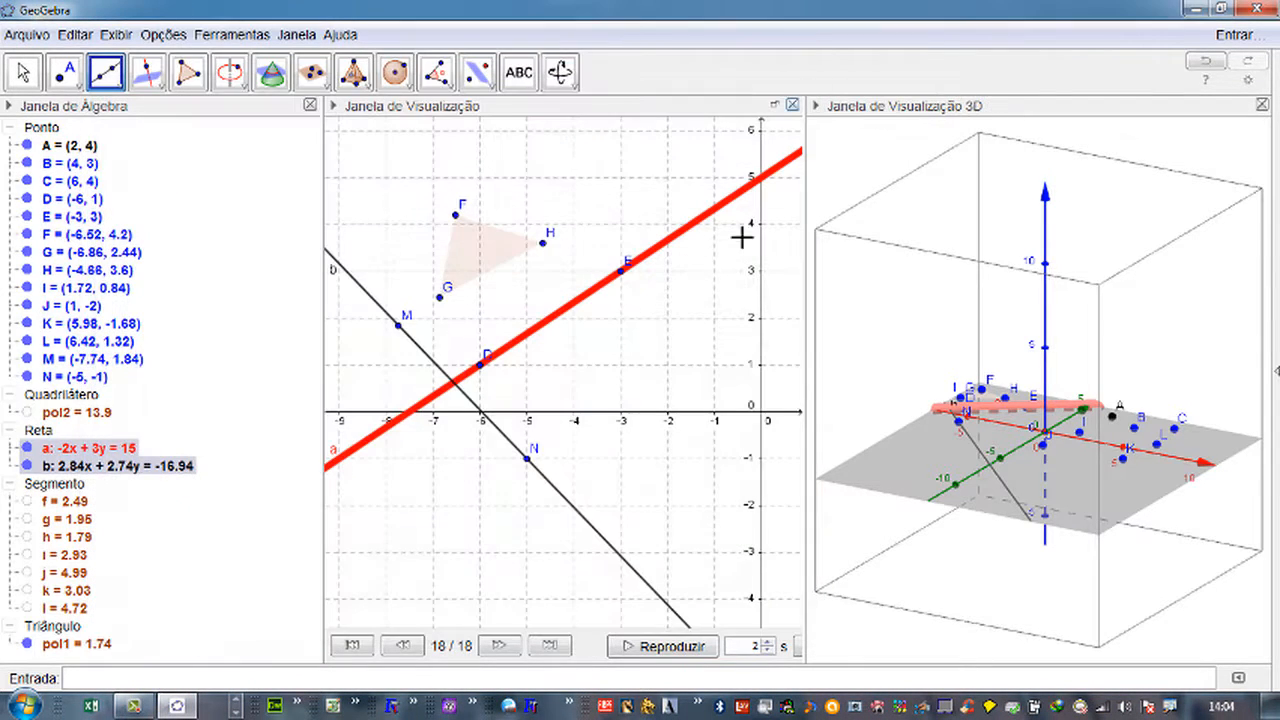
click(1262, 104)
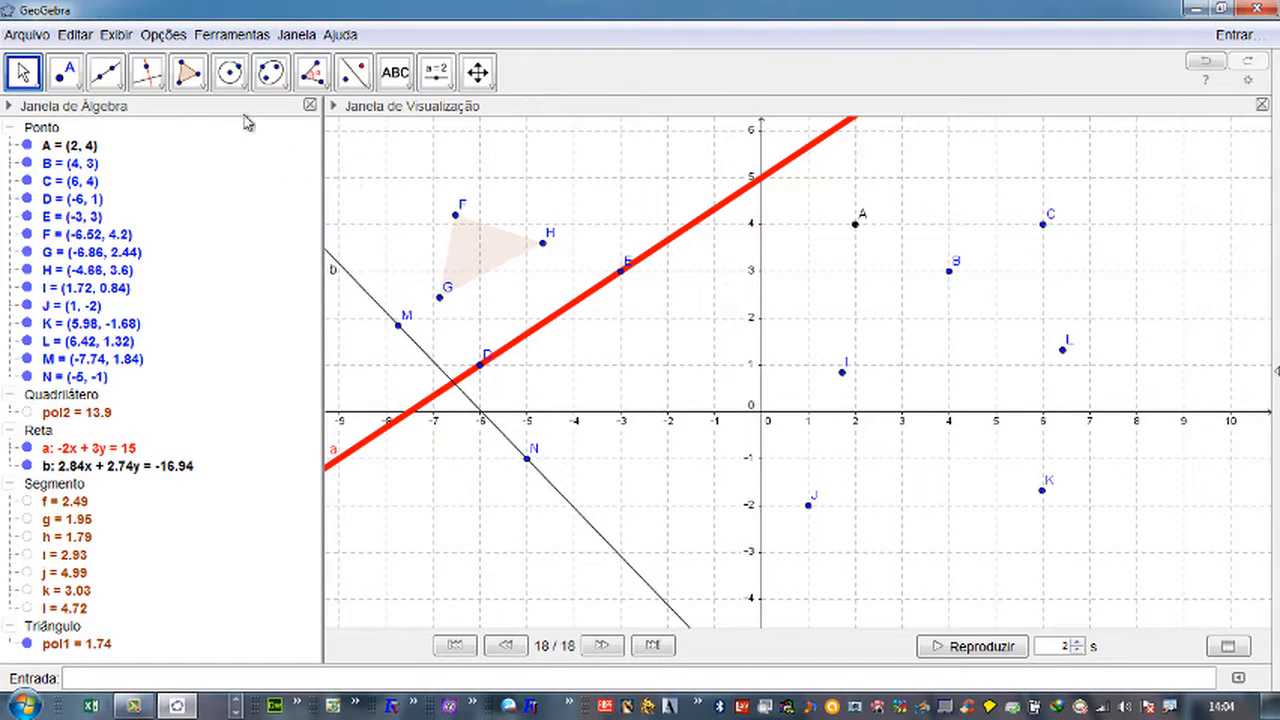
- Hide the algebra view and show it again, and repeat the hiding and showing once more
click(128, 37)
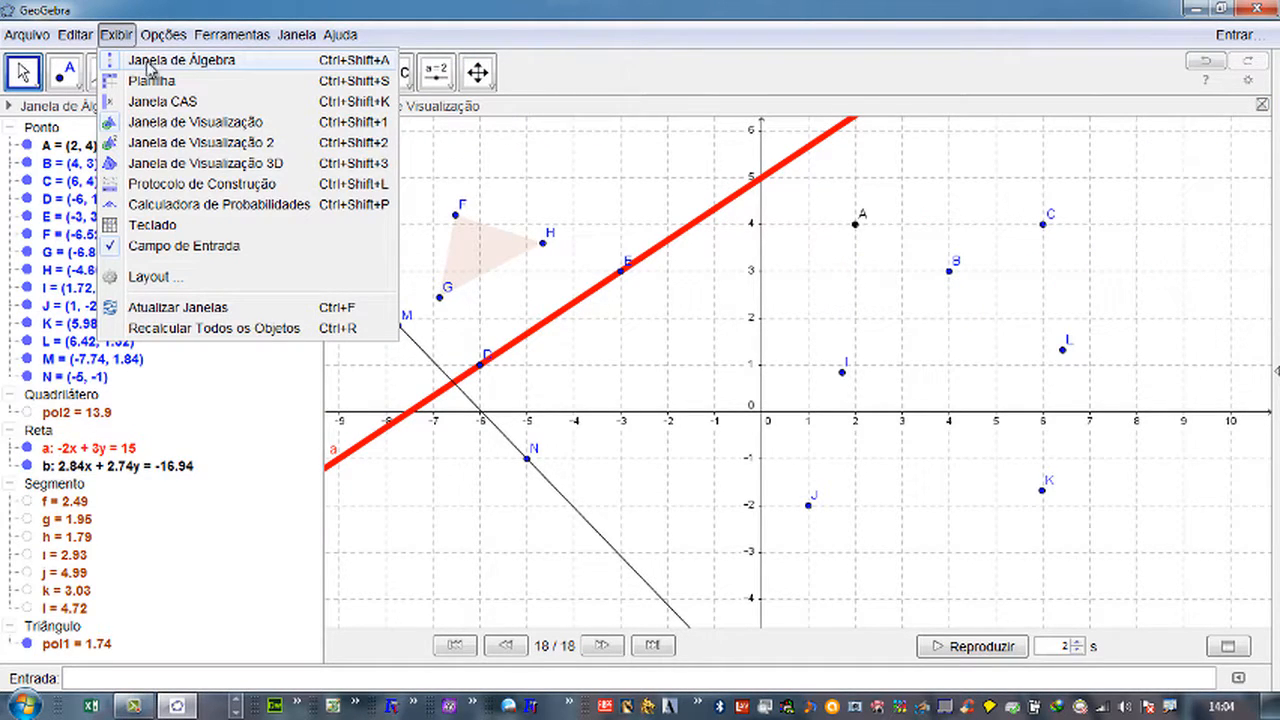
click(229, 62)
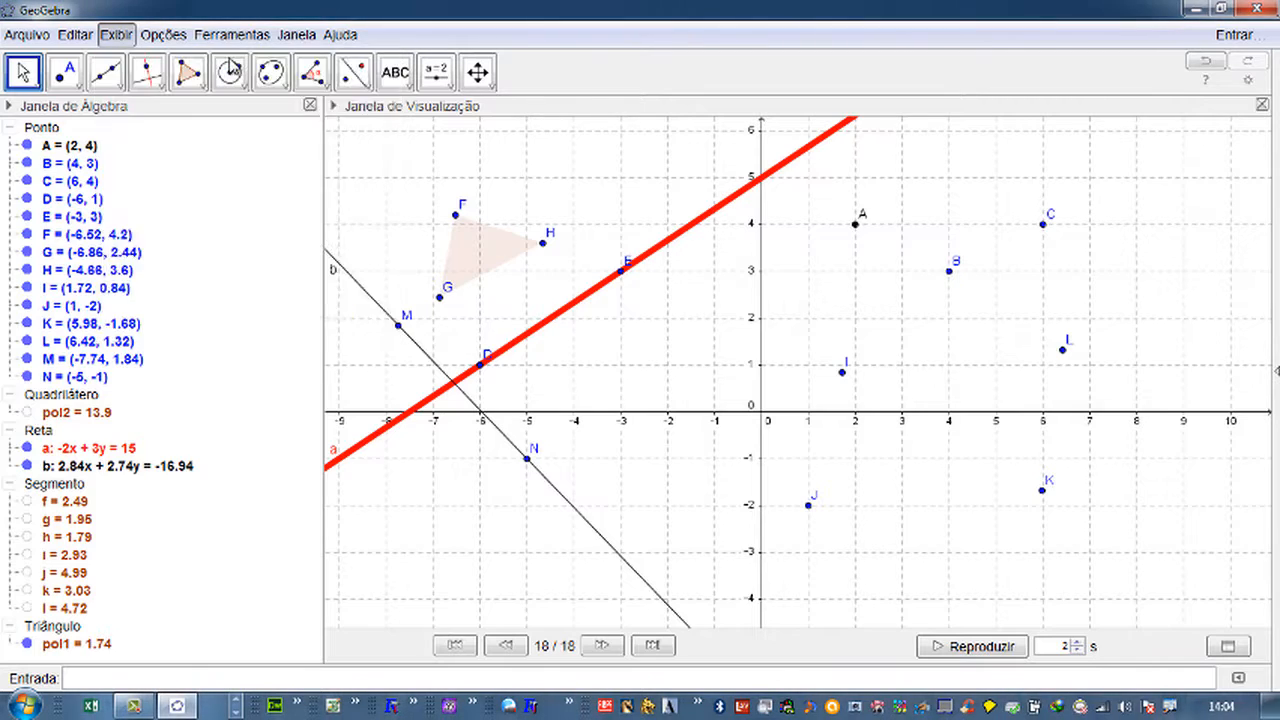
click(115, 37)
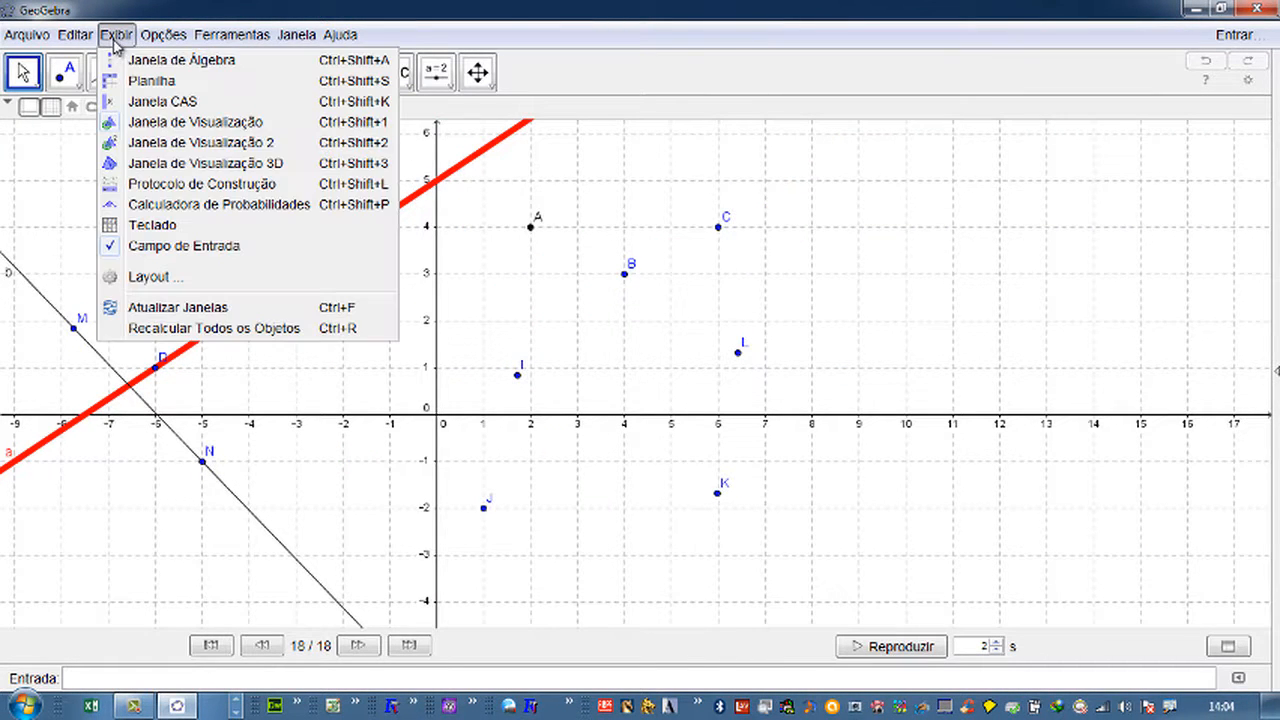
click(160, 56)
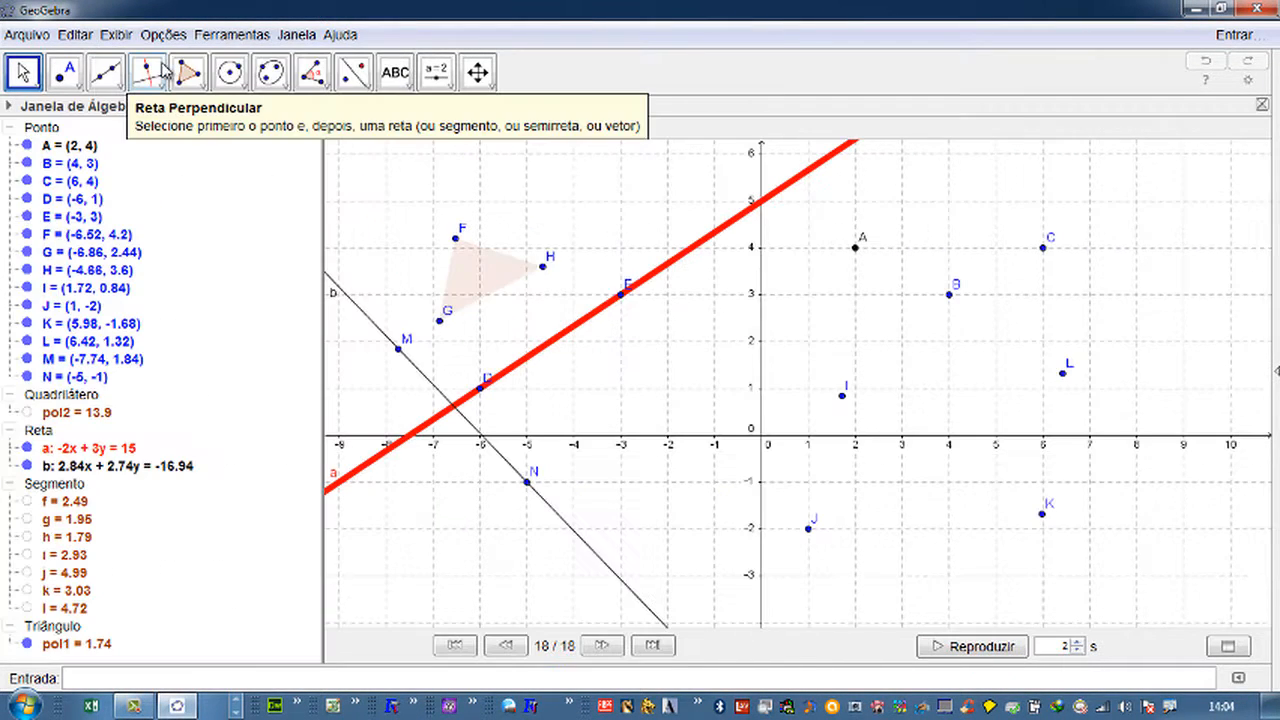
click(118, 35)
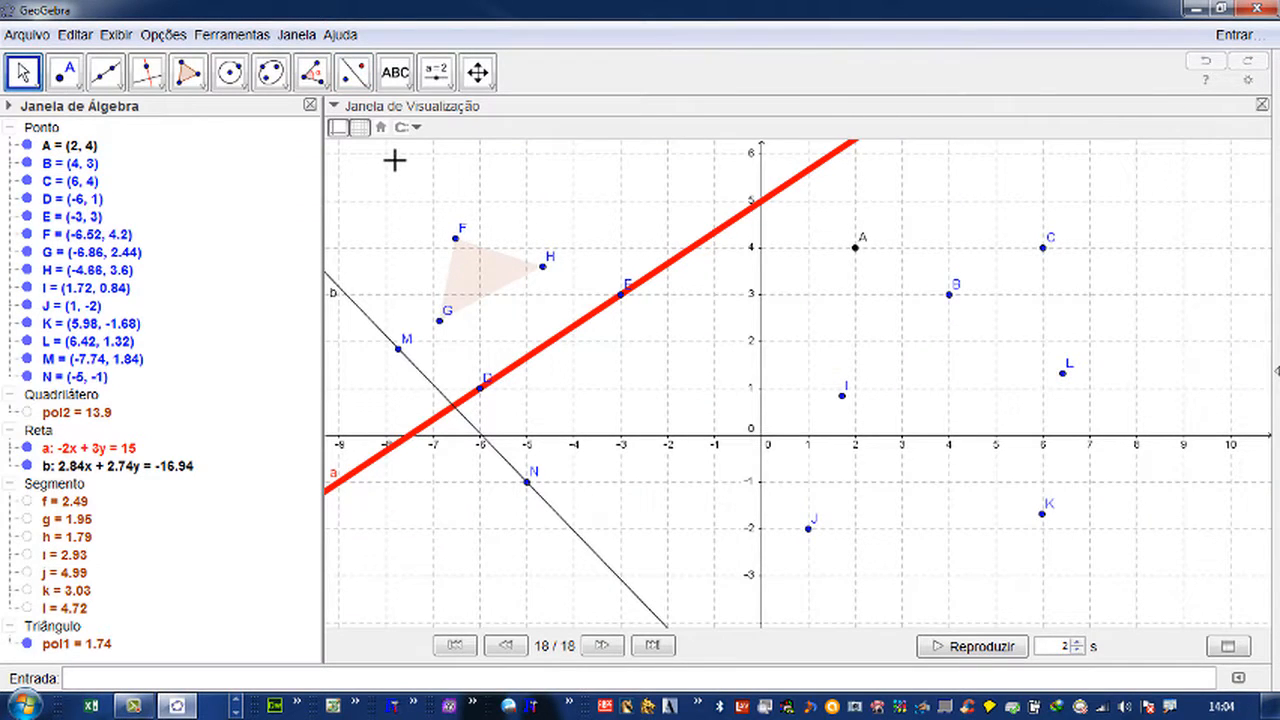
key(ctrl+shift+a)
key(ctrl+shift+a)
- Show the spreadsheet view beside the graphics view, widen it to reveal more columns, and hide it again
click(118, 36)
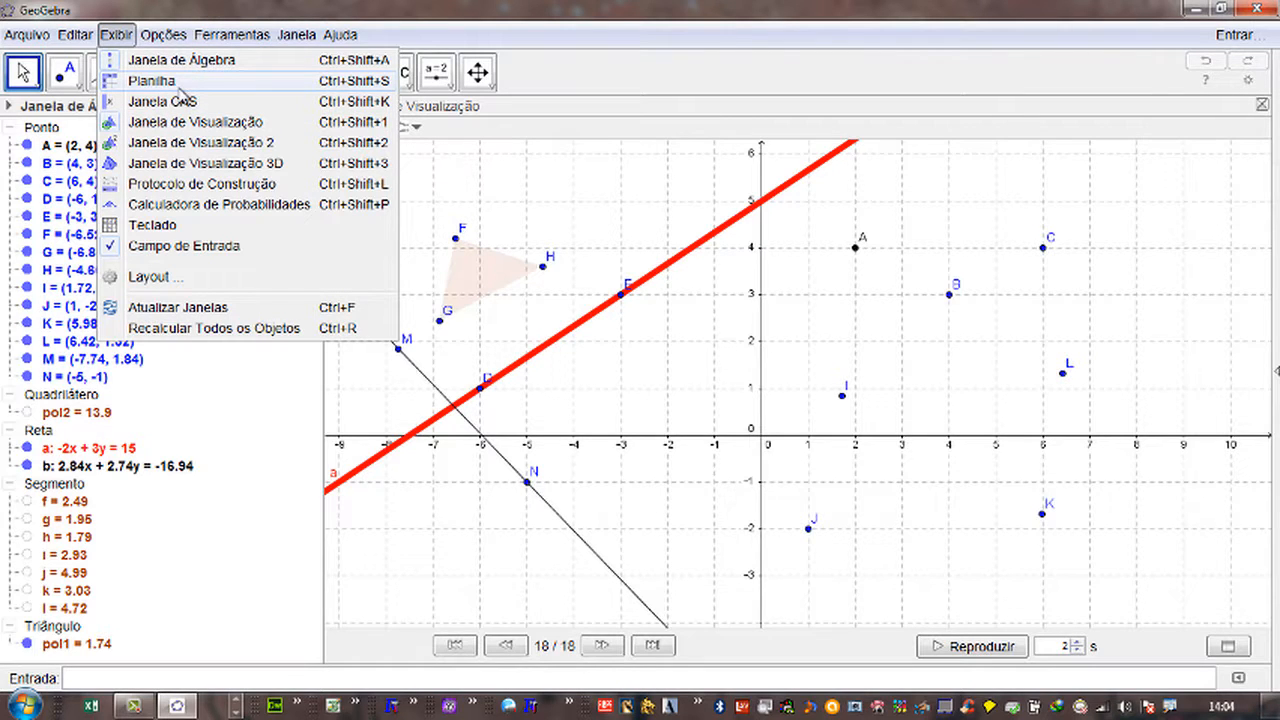
click(610, 88)
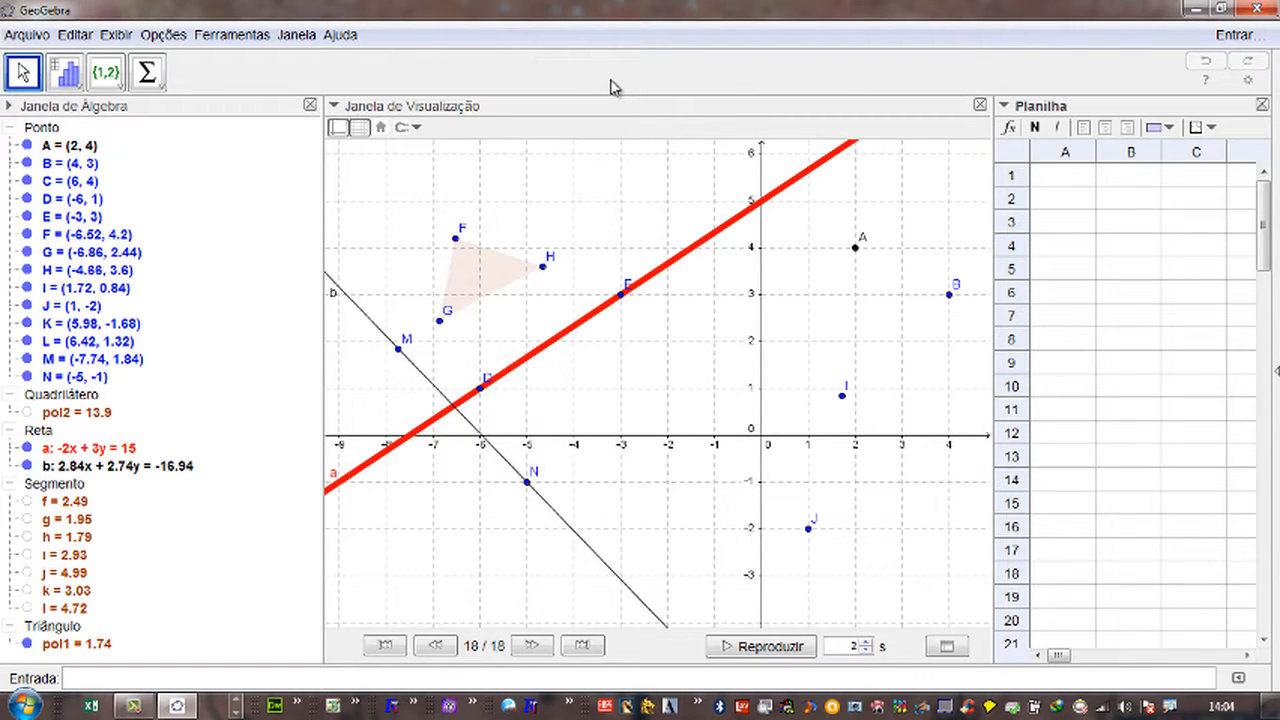
drag(995, 170, 875, 180)
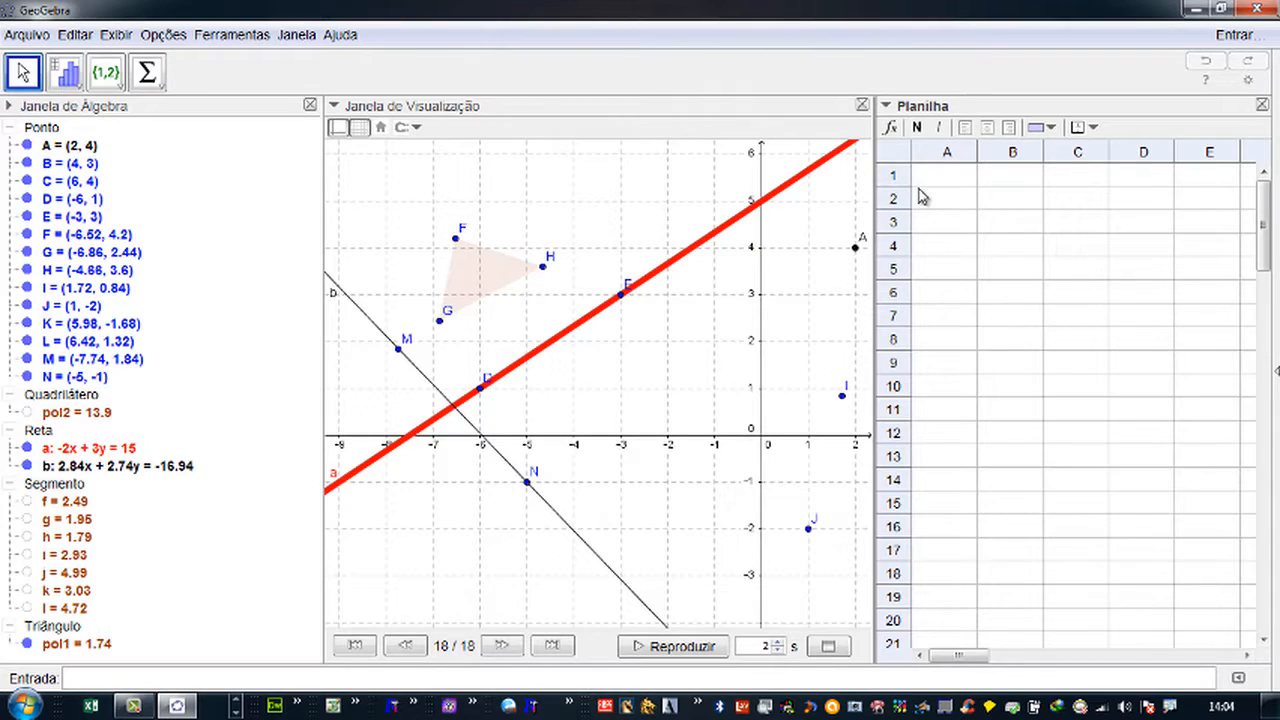
key(ctrl+shift+s)
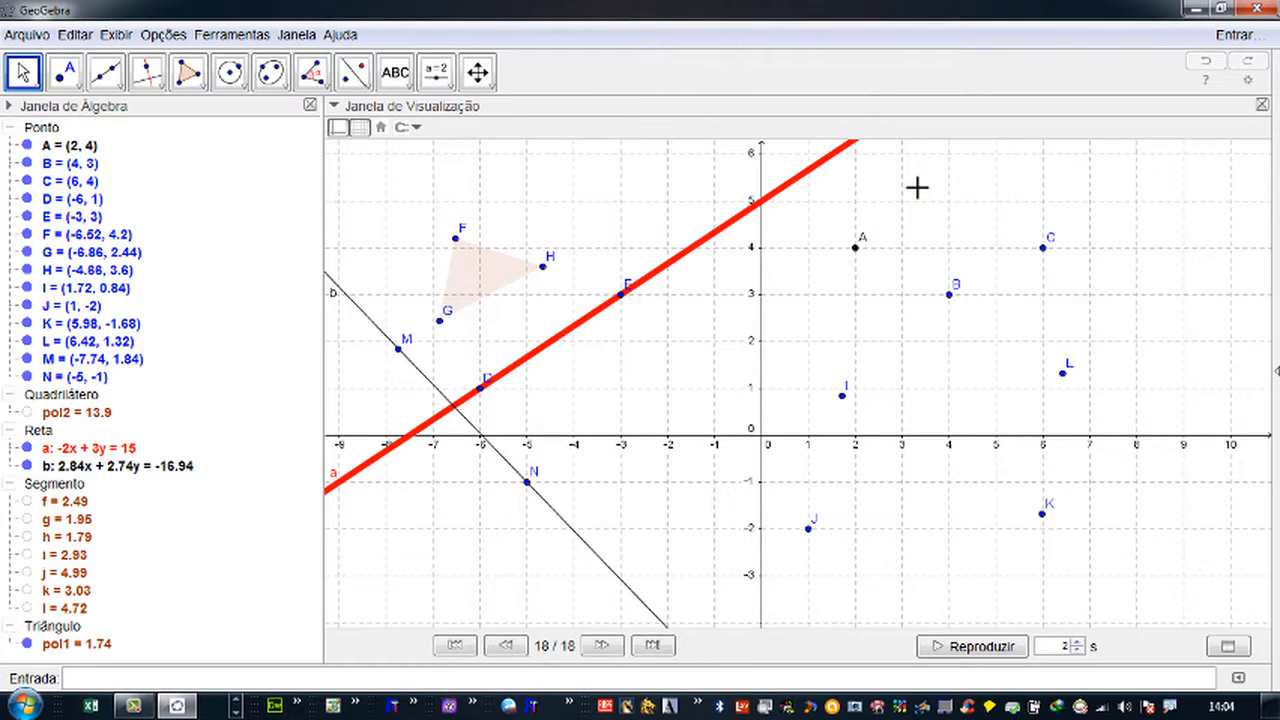
- Review the available views, hide the main graphics view and show it again, and repeat the hiding and showing once more
click(118, 34)
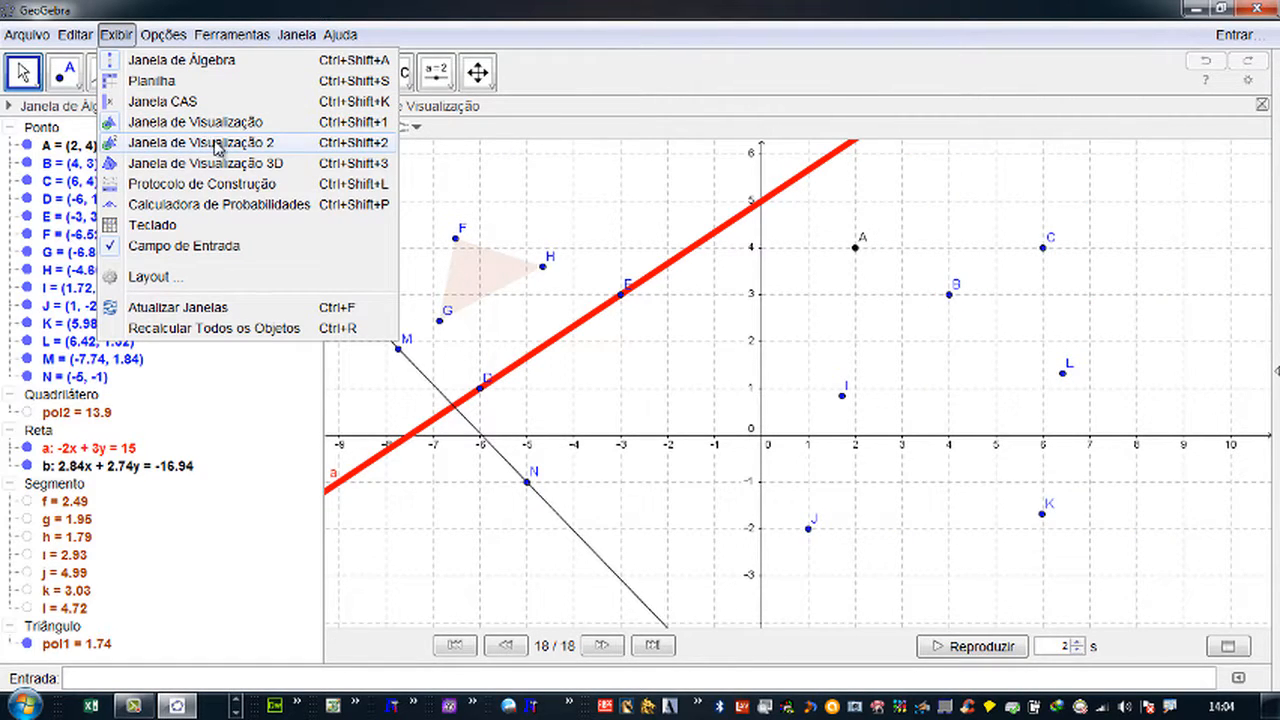
click(557, 105)
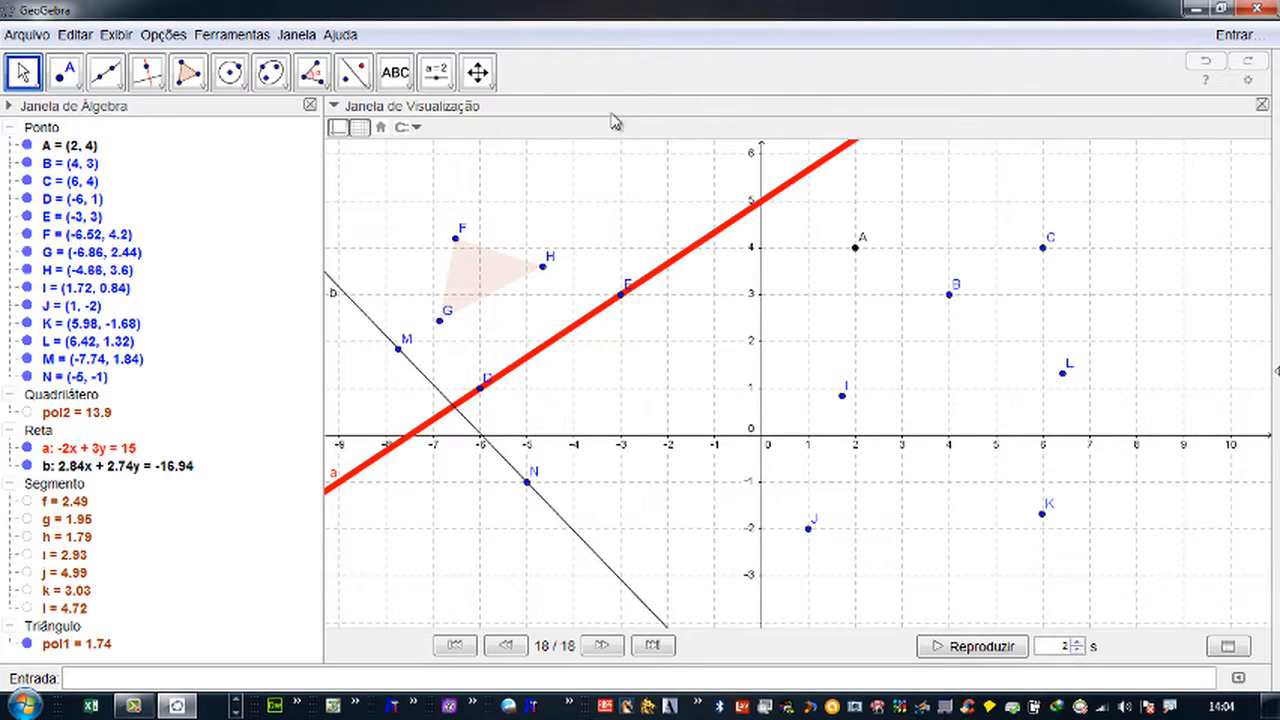
key(ctrl+shift+1)
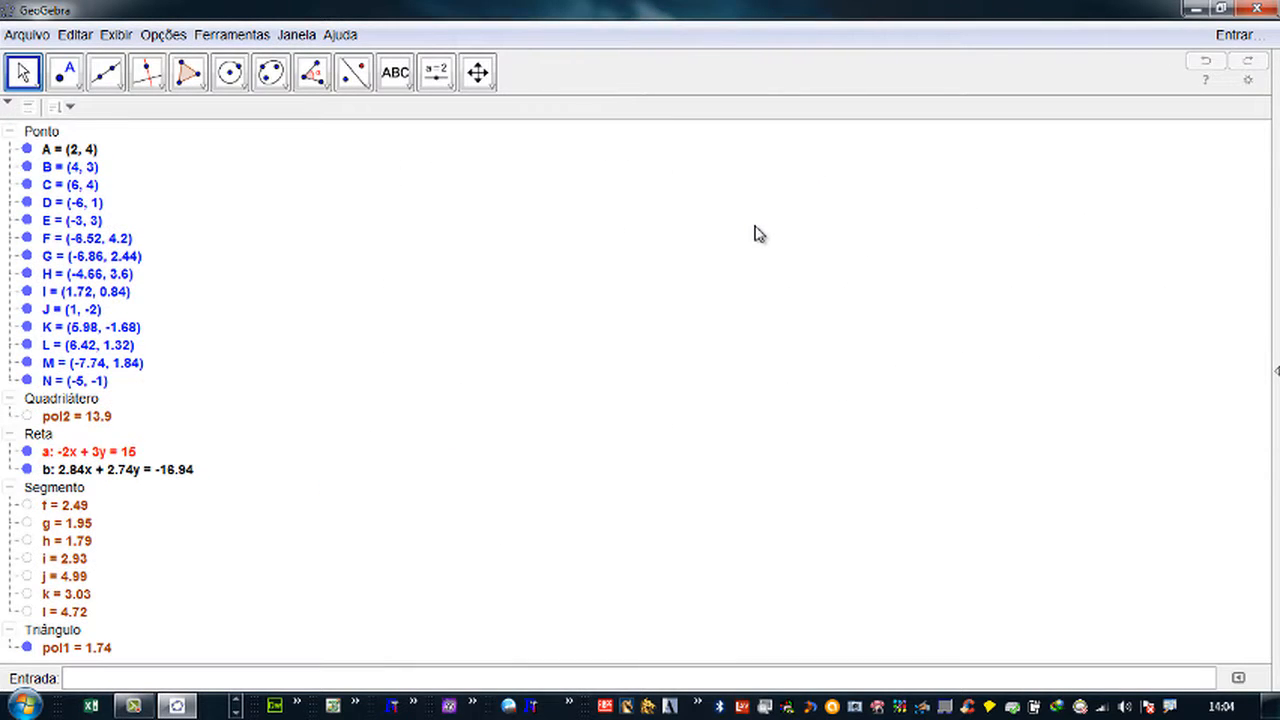
key(ctrl+shift+1)
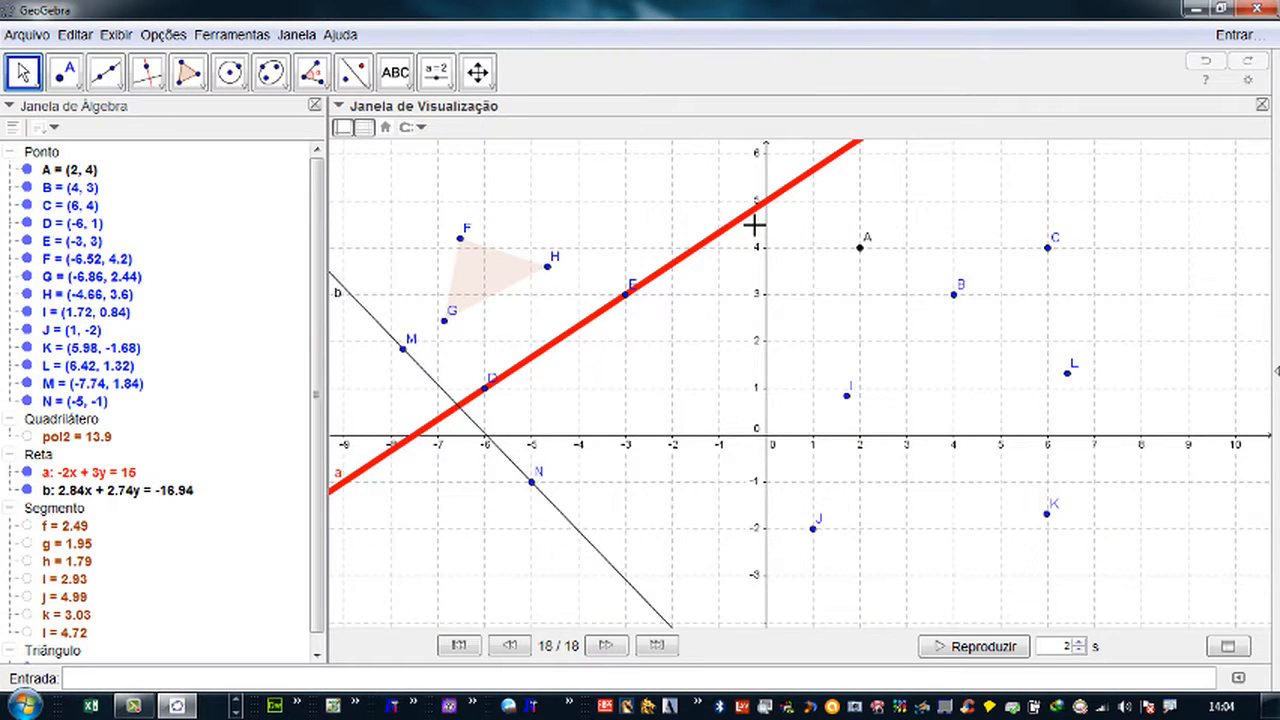
key(ctrl+shift+1)
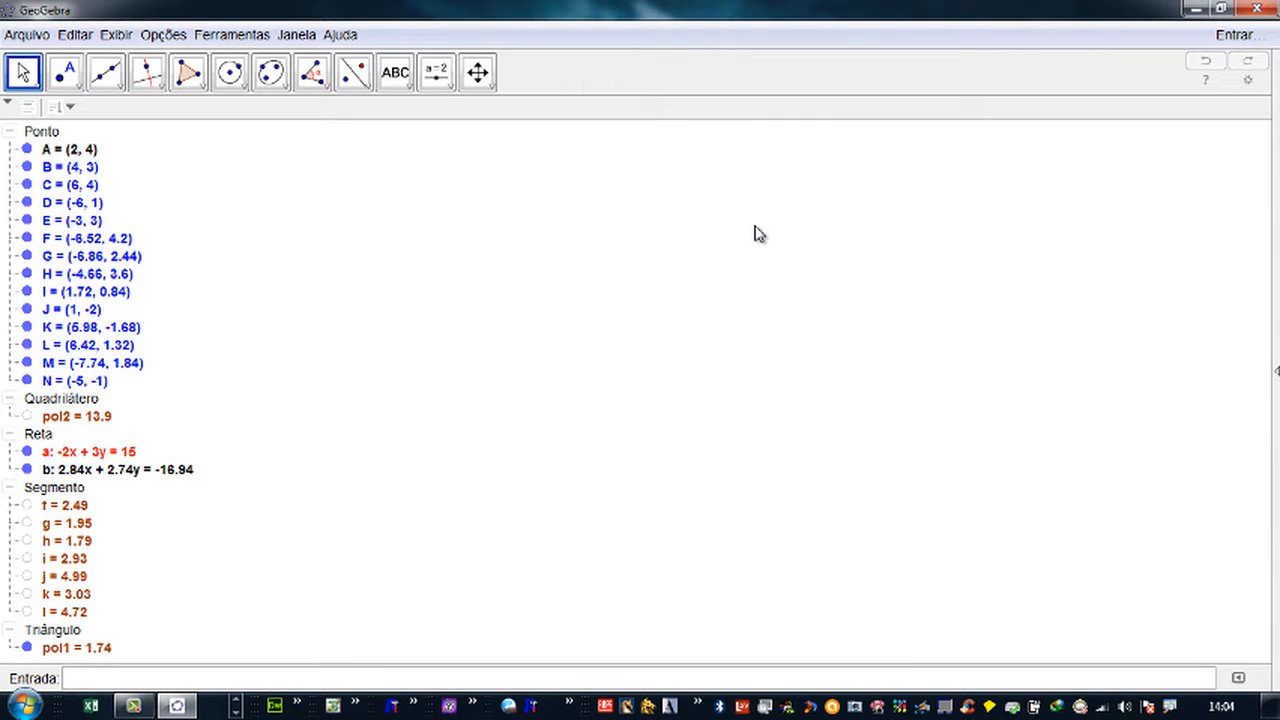
key(ctrl+shift+1)
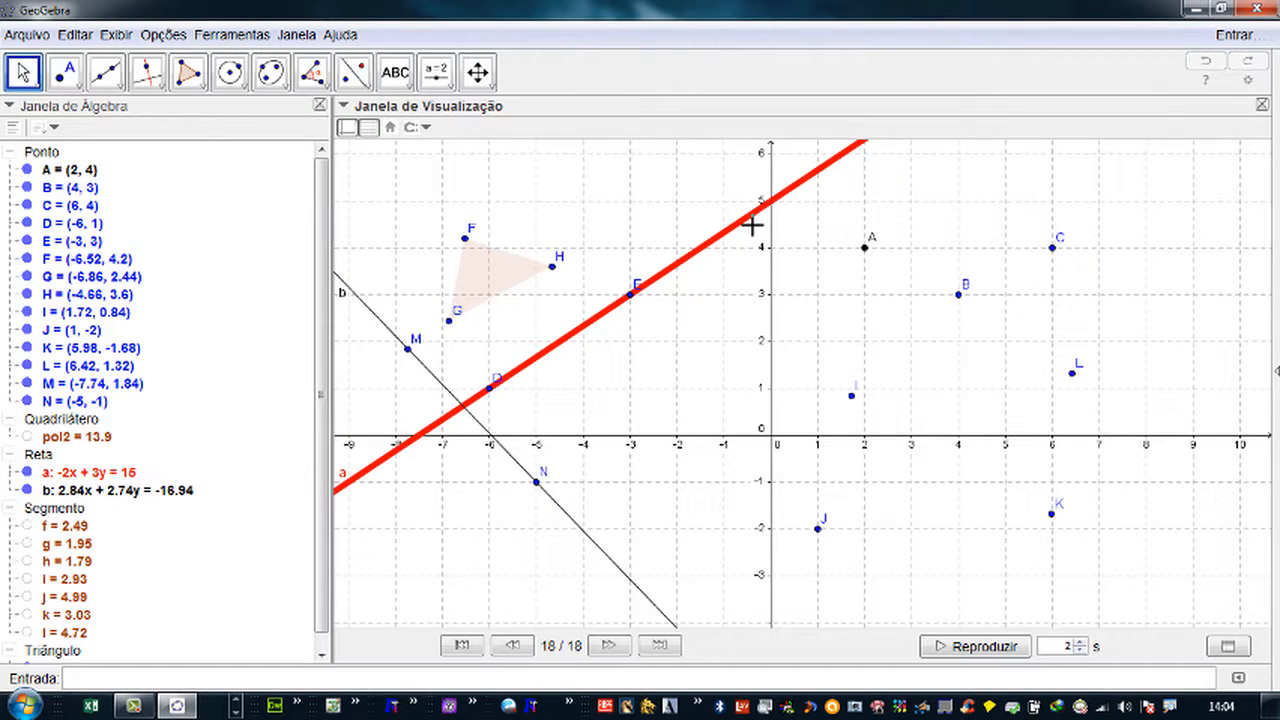
- Show the second graphics view, widen it to about half of the drawing area, hide it, and show and hide it twice more
key(ctrl+shift+2)
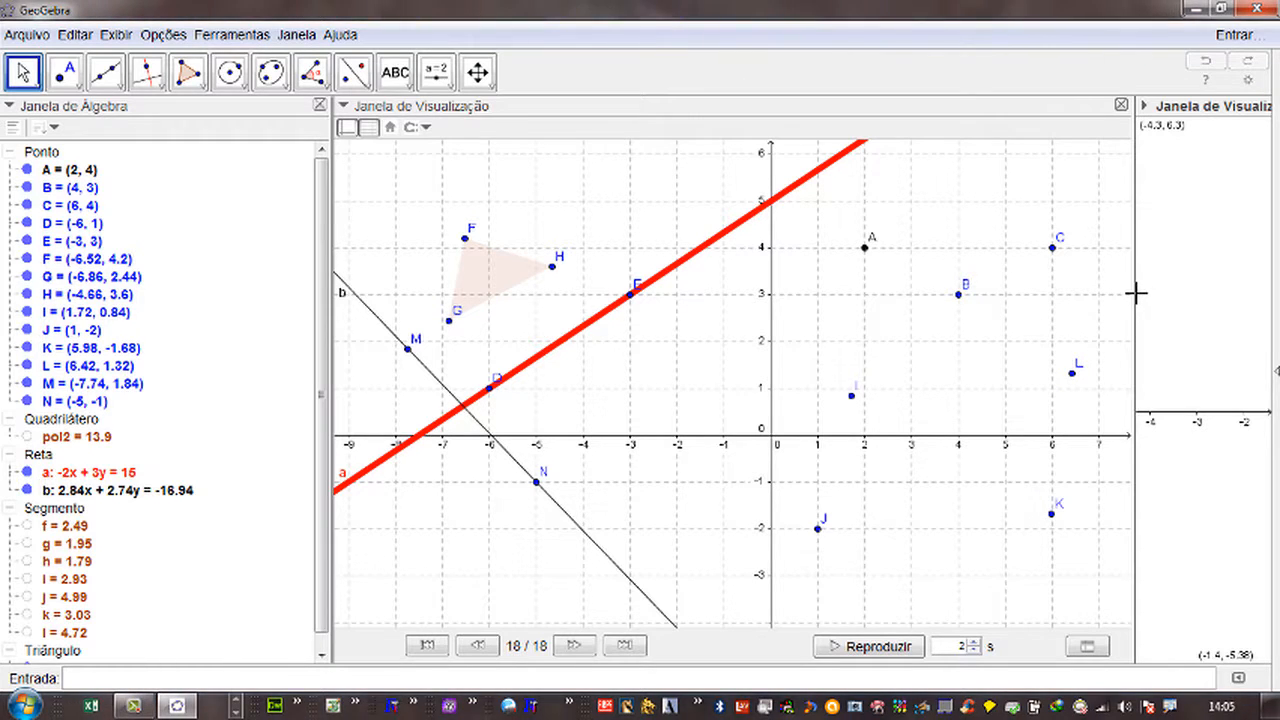
drag(1137, 292, 786, 291)
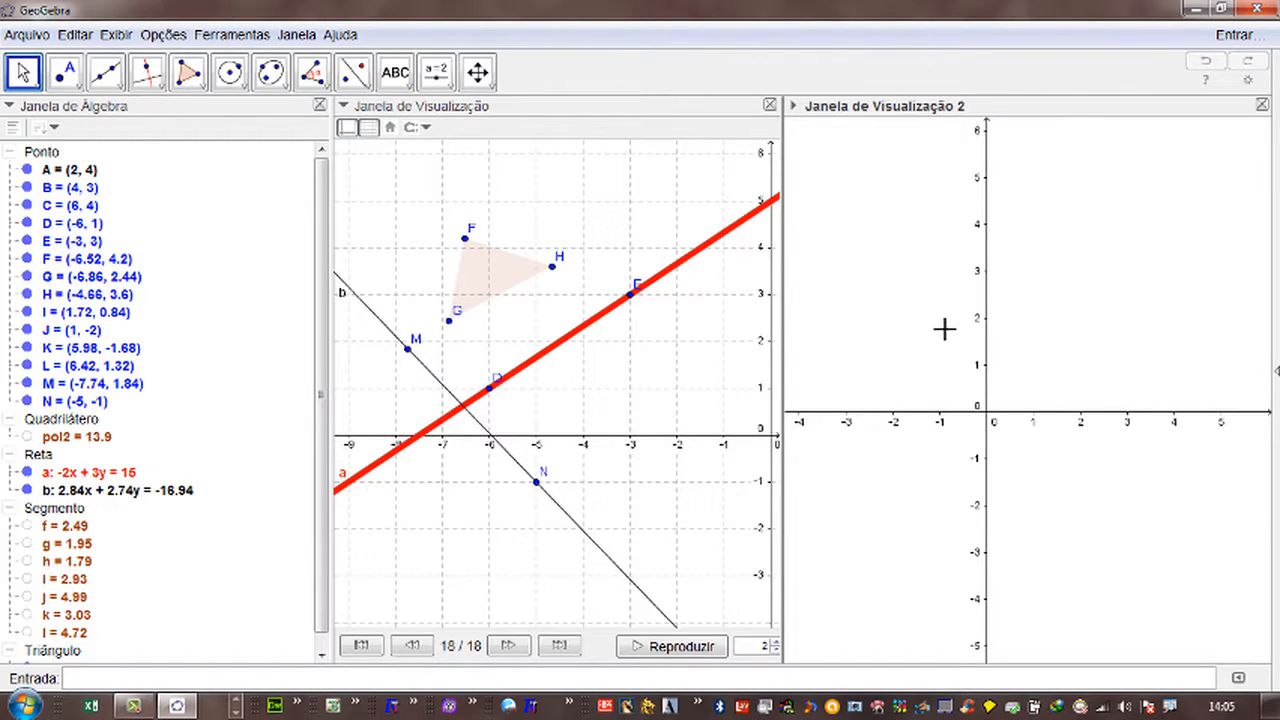
drag(781, 368, 770, 368)
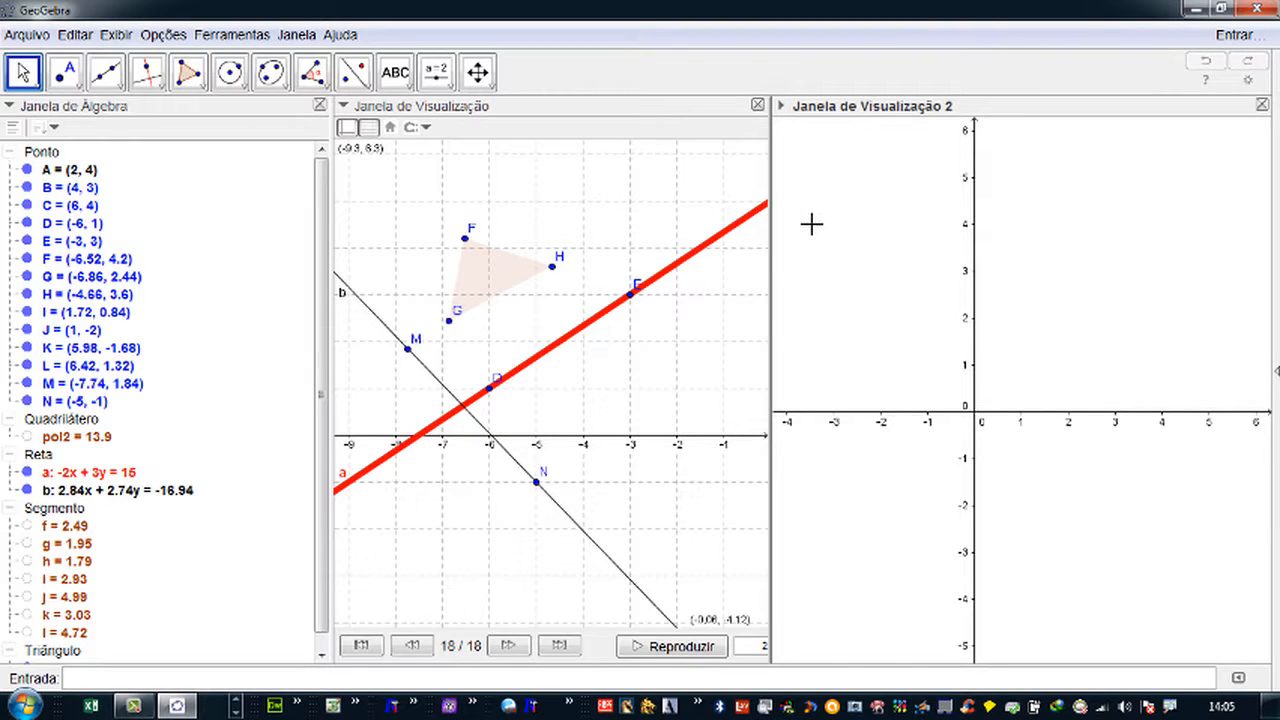
key(ctrl+shift+2)
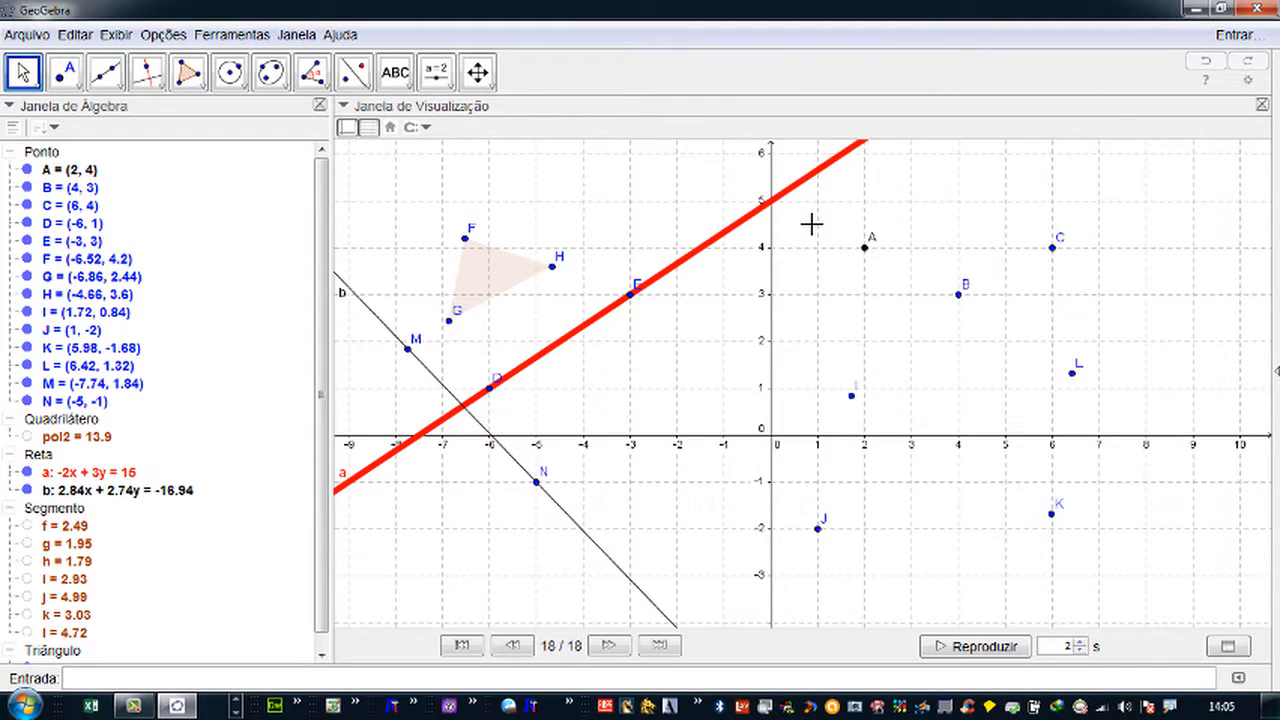
key(ctrl+shift+2)
key(ctrl+shift+2)
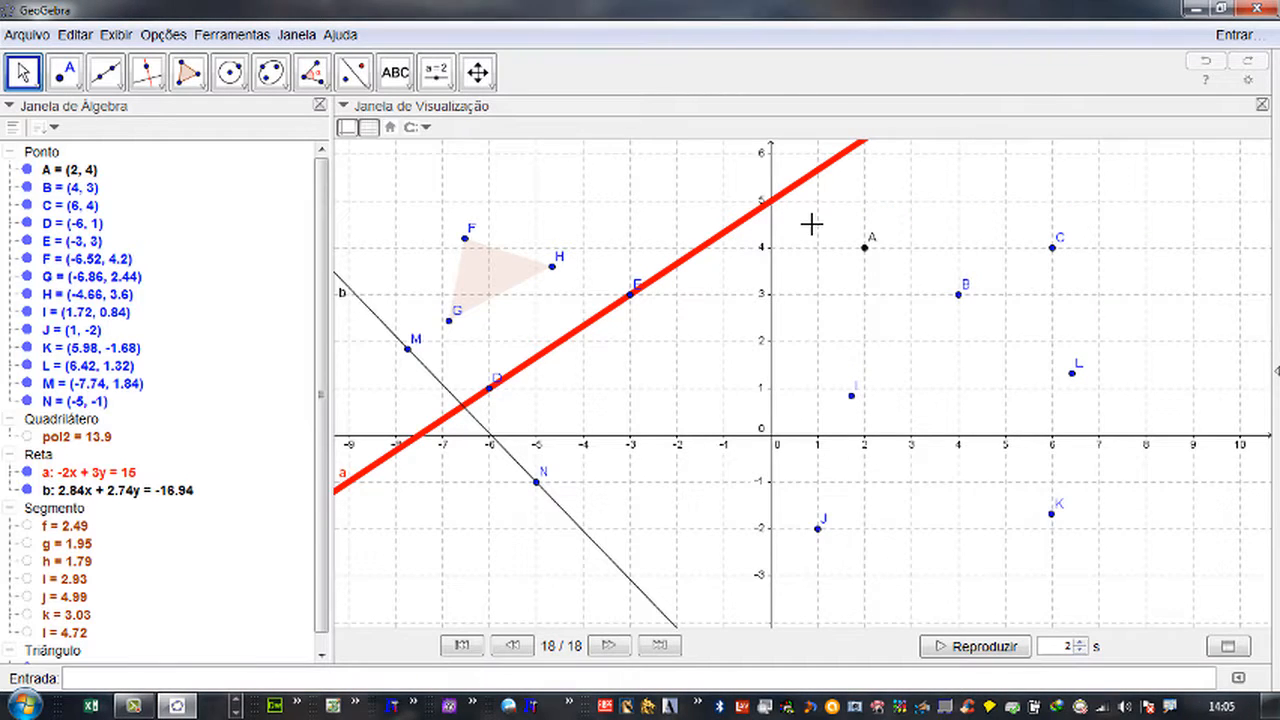
key(ctrl+shift+2)
key(ctrl+shift+2)
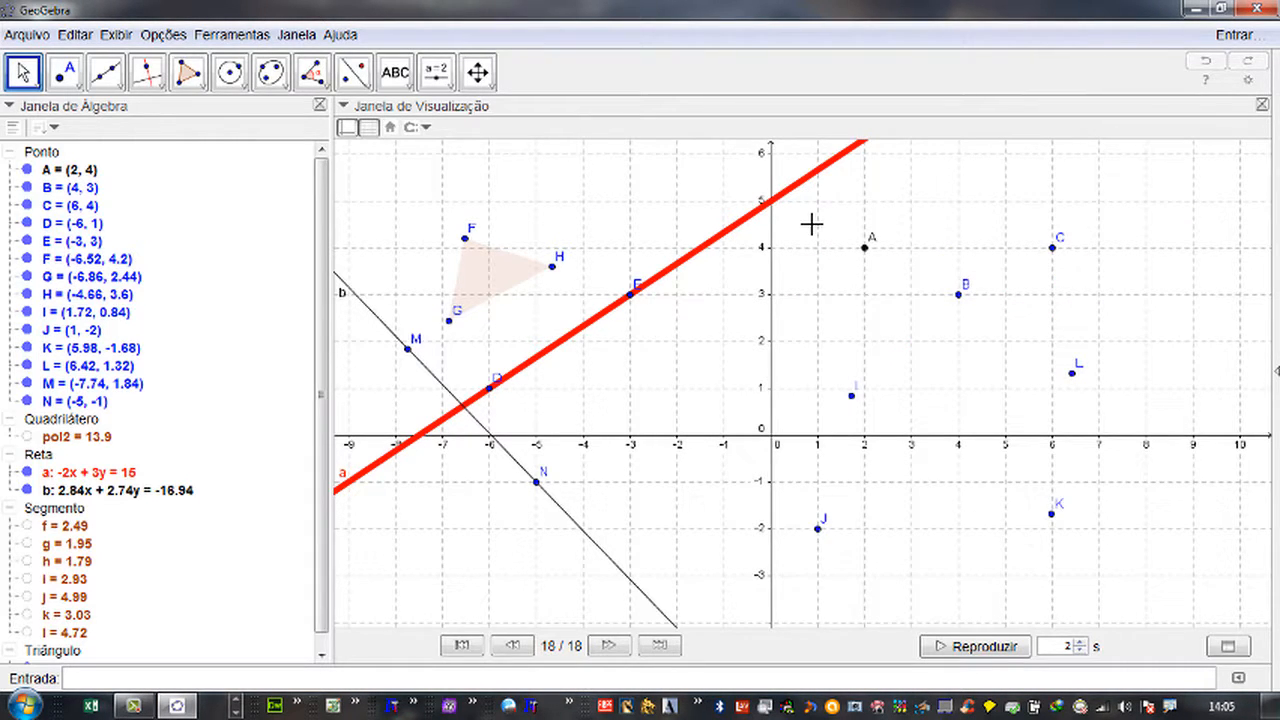
- Hide and show the main graphics view two more times, leaving it displayed beside the algebra view
key(ctrl+shift+1)
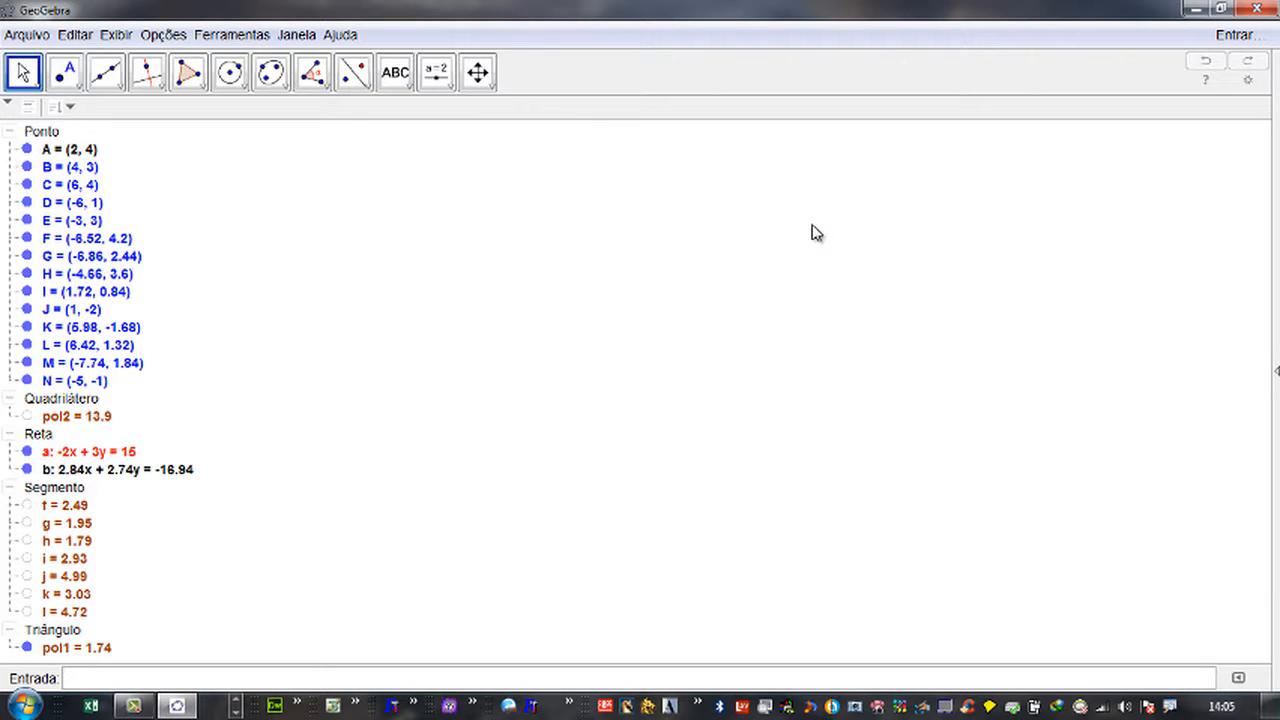
key(ctrl+shift+1)
key(ctrl+shift+1)
key(ctrl+shift+1)
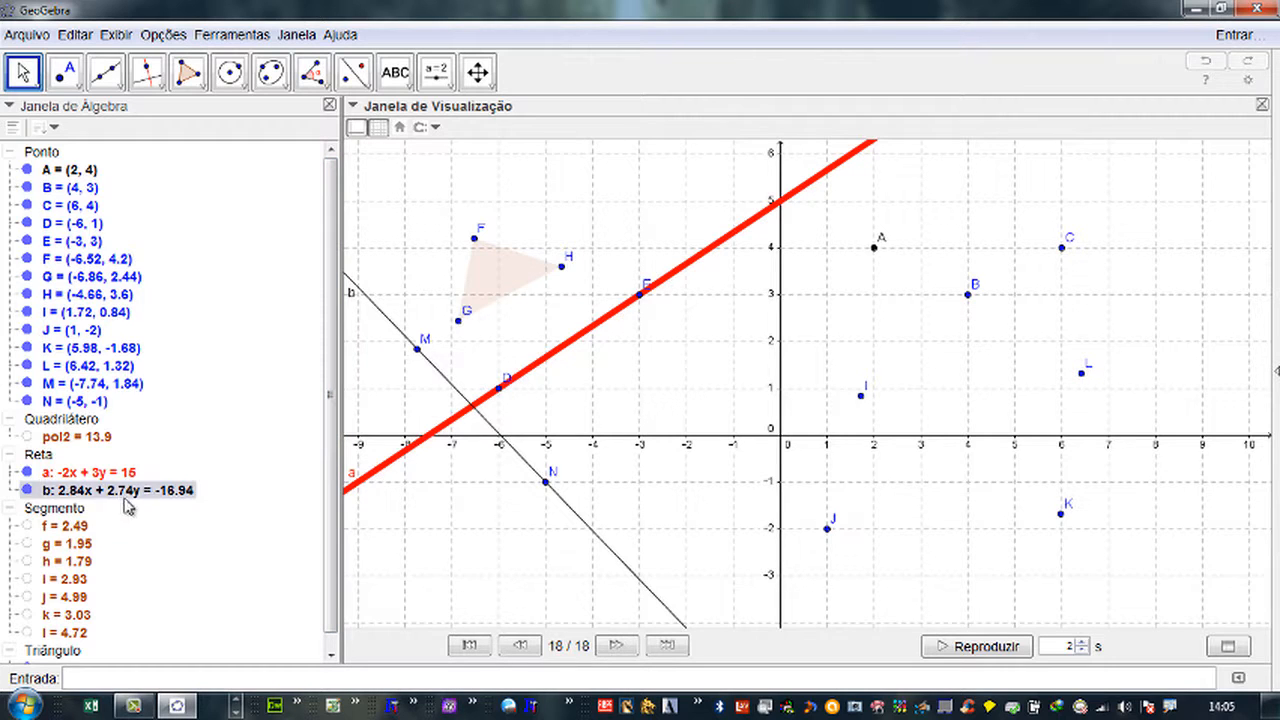
click(560, 357)
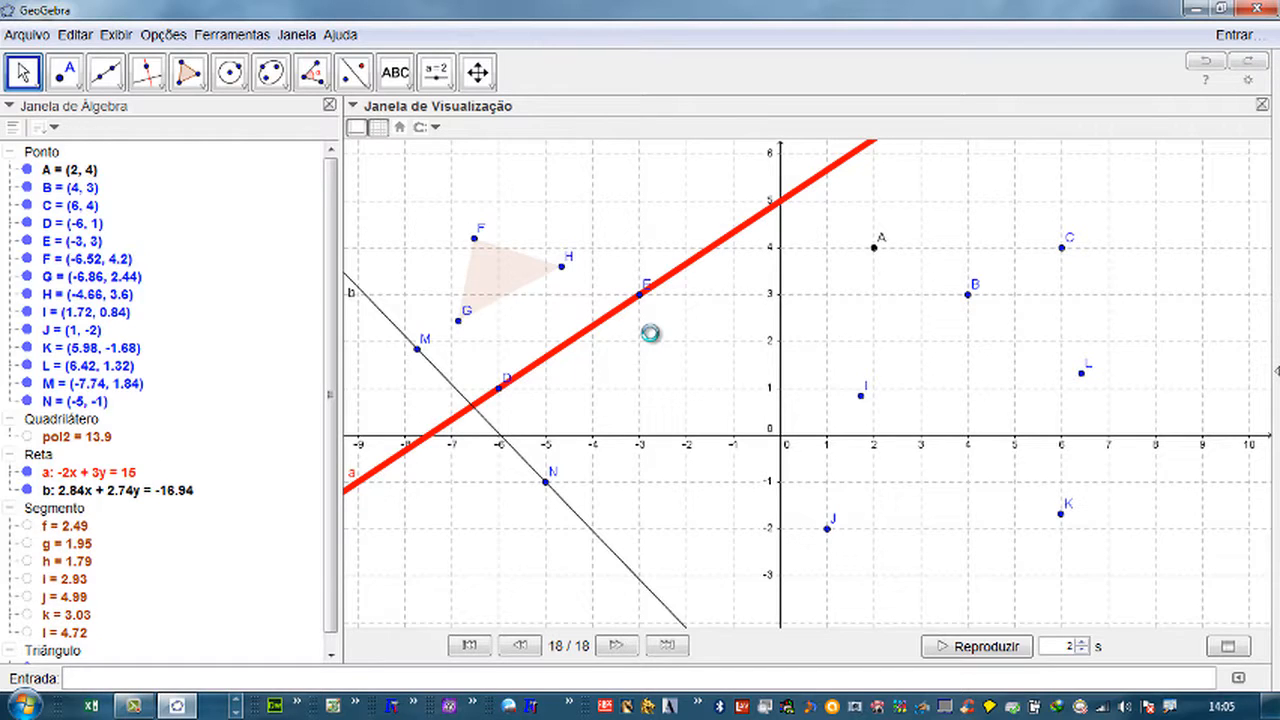
- Check the undo and redo commands, and undo and redo the last change to line a twice
click(85, 36)
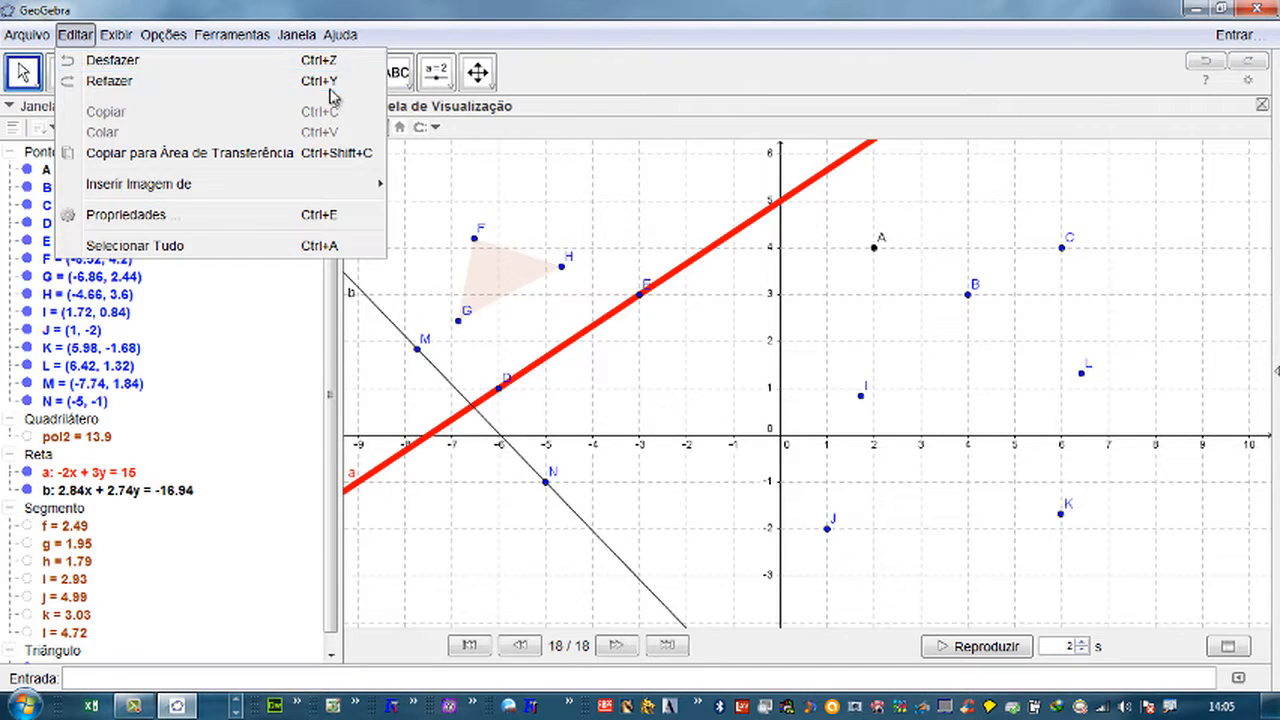
click(578, 78)
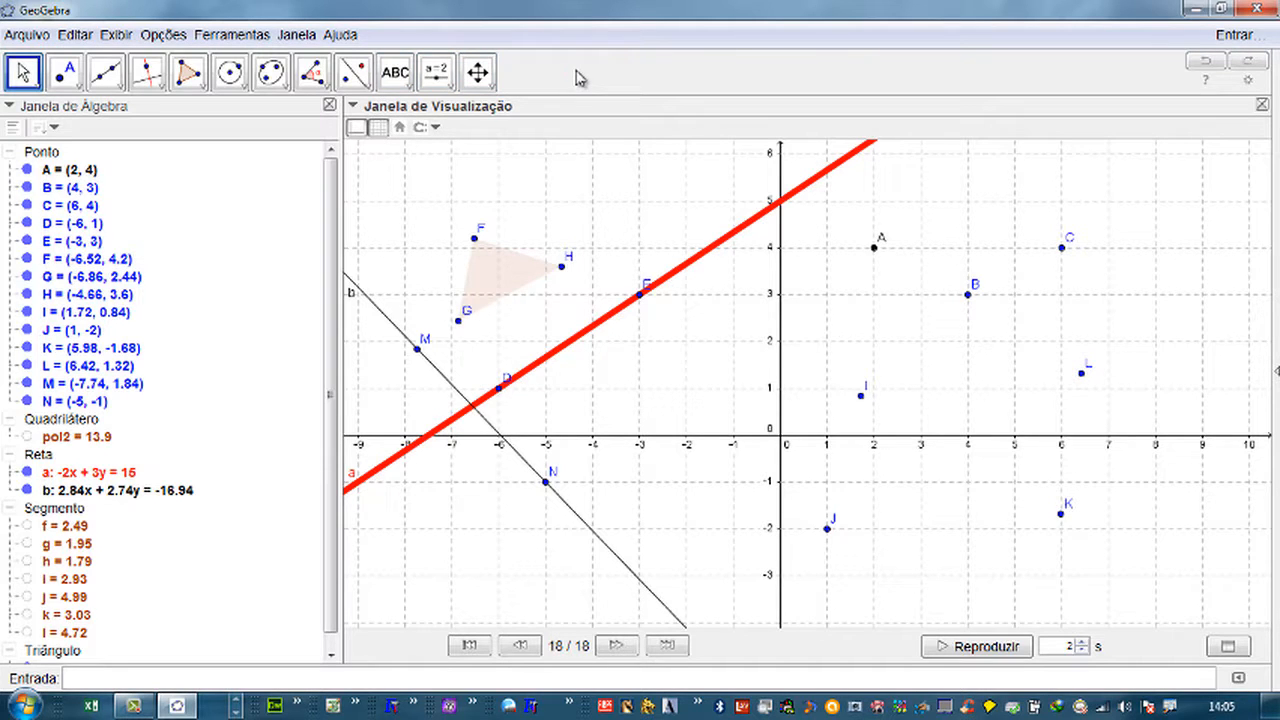
key(ctrl+z)
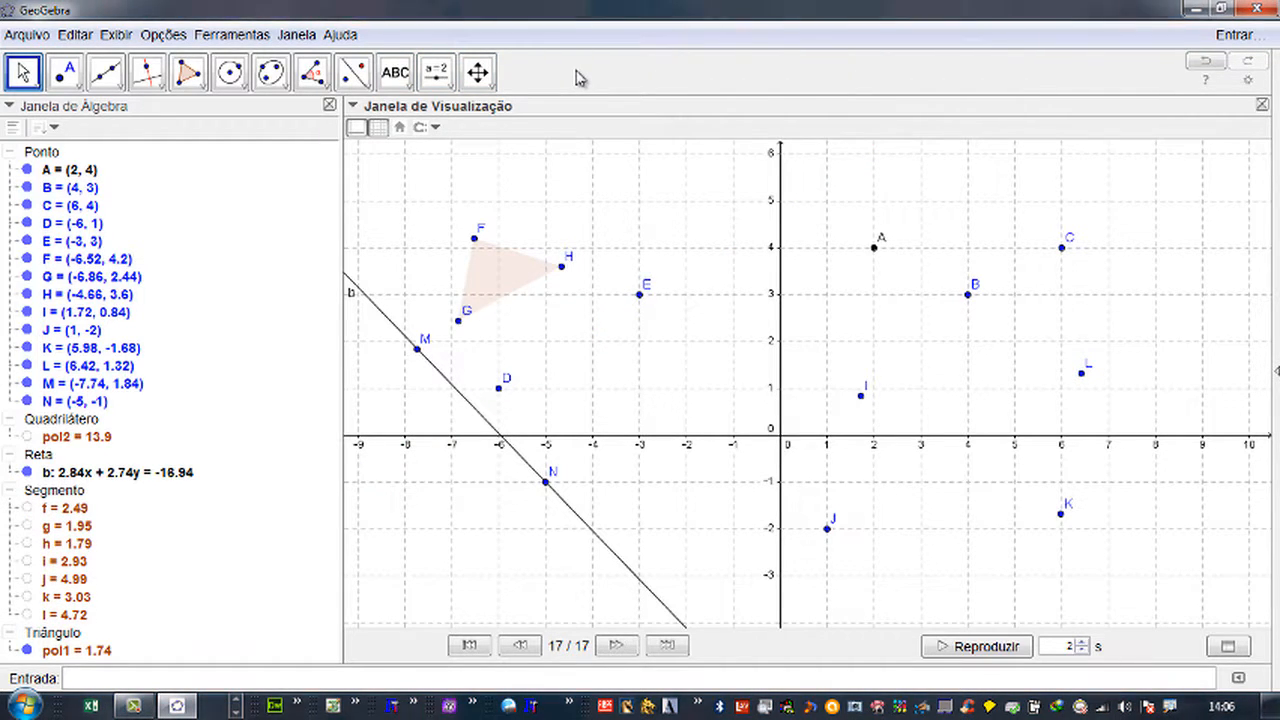
key(ctrl+y)
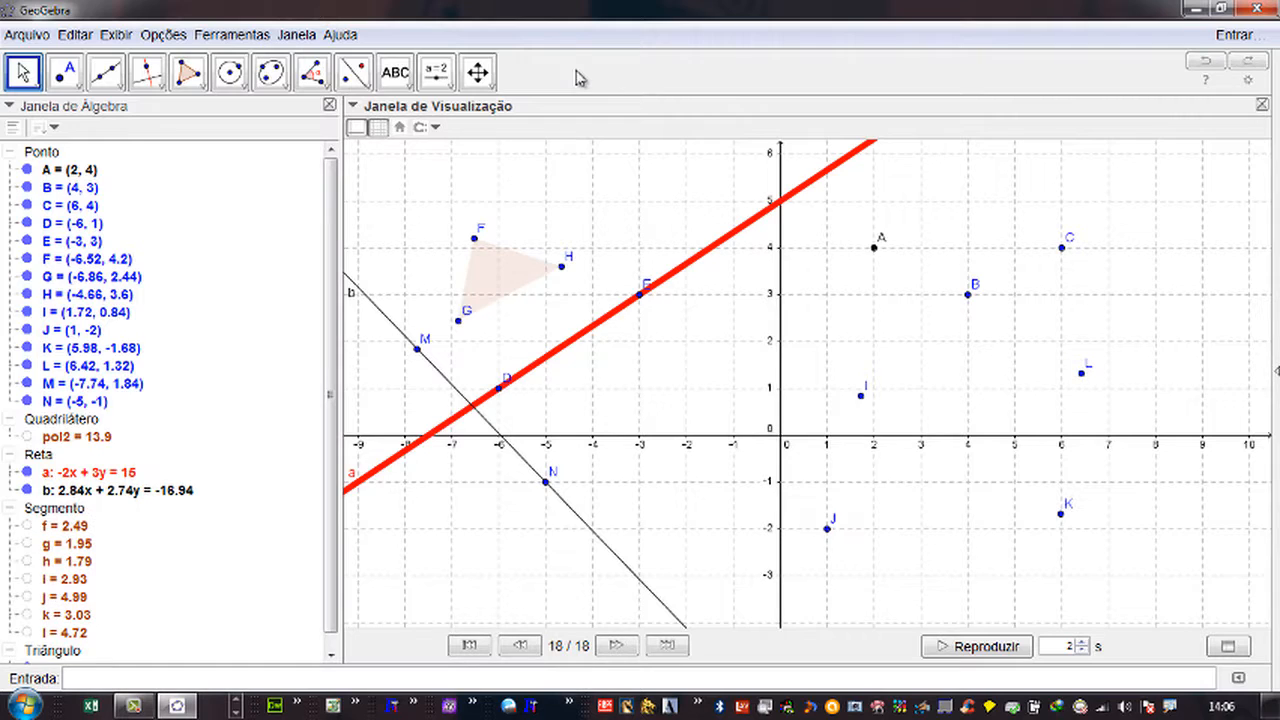
key(ctrl+z)
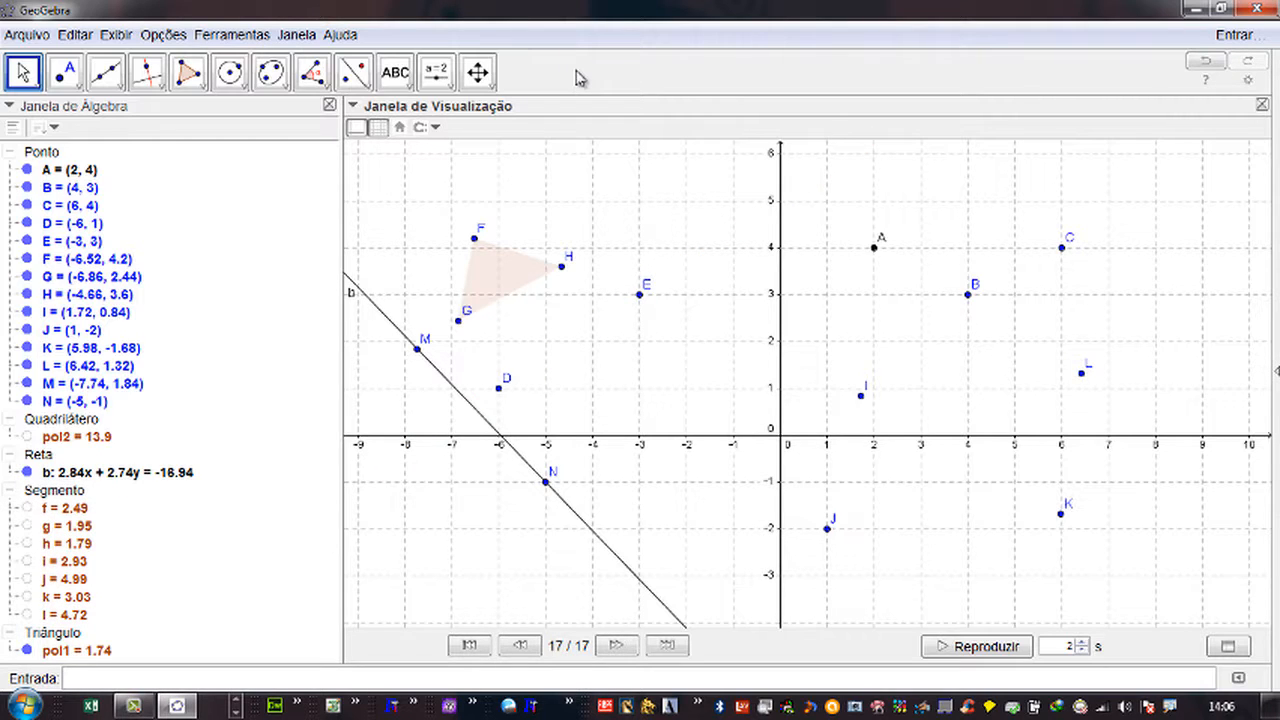
key(ctrl+y)
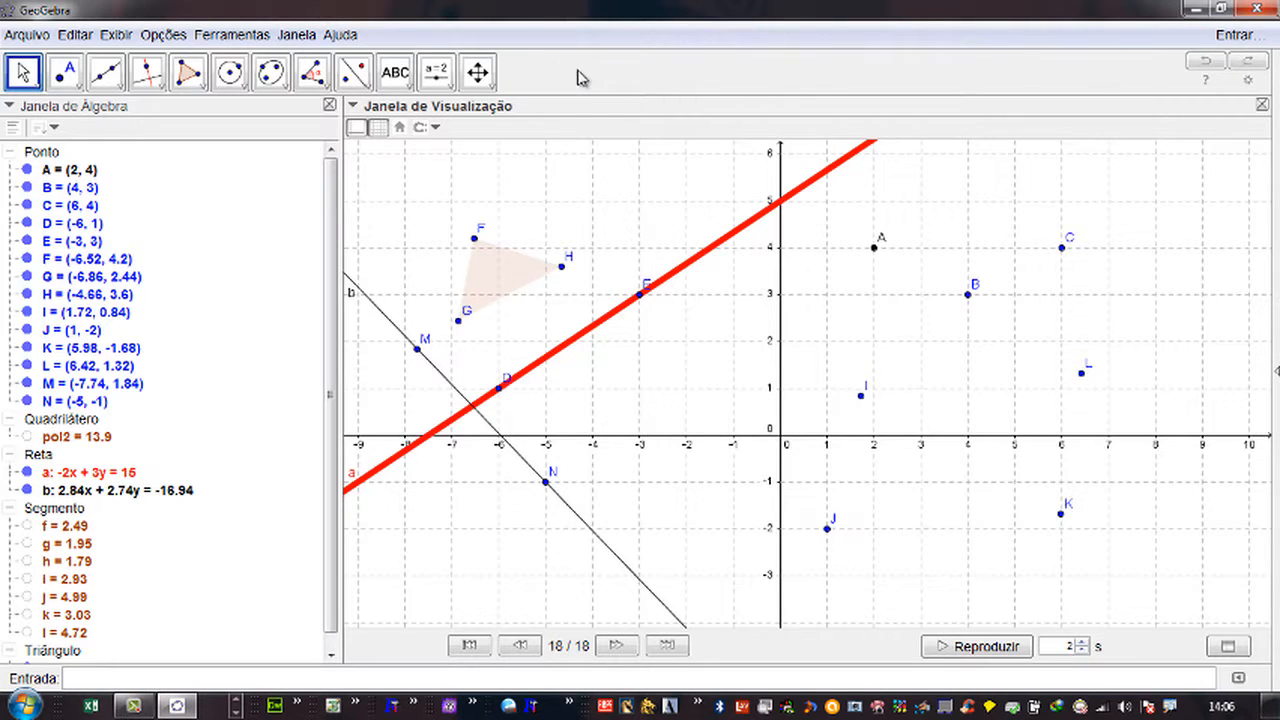
click(1209, 67)
click(75, 34)
click(565, 78)
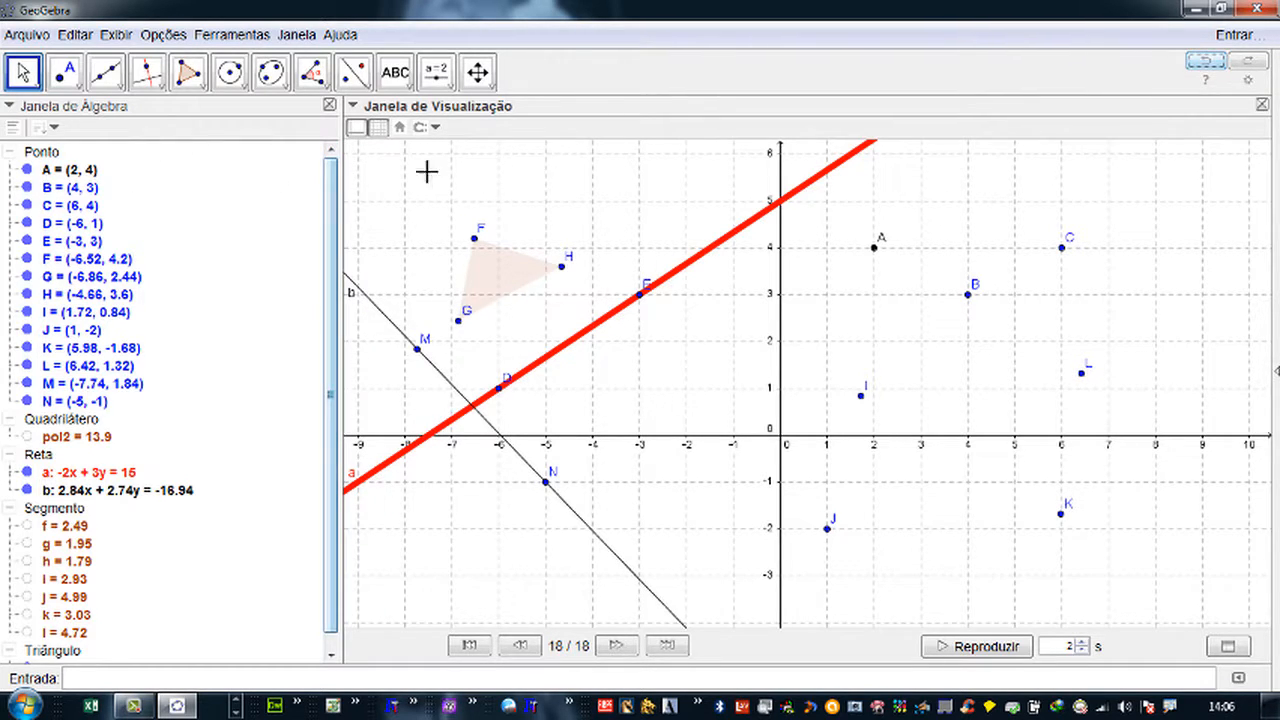
- Use the Move tool to shift point A horizontally to (1, 4)
click(25, 77)
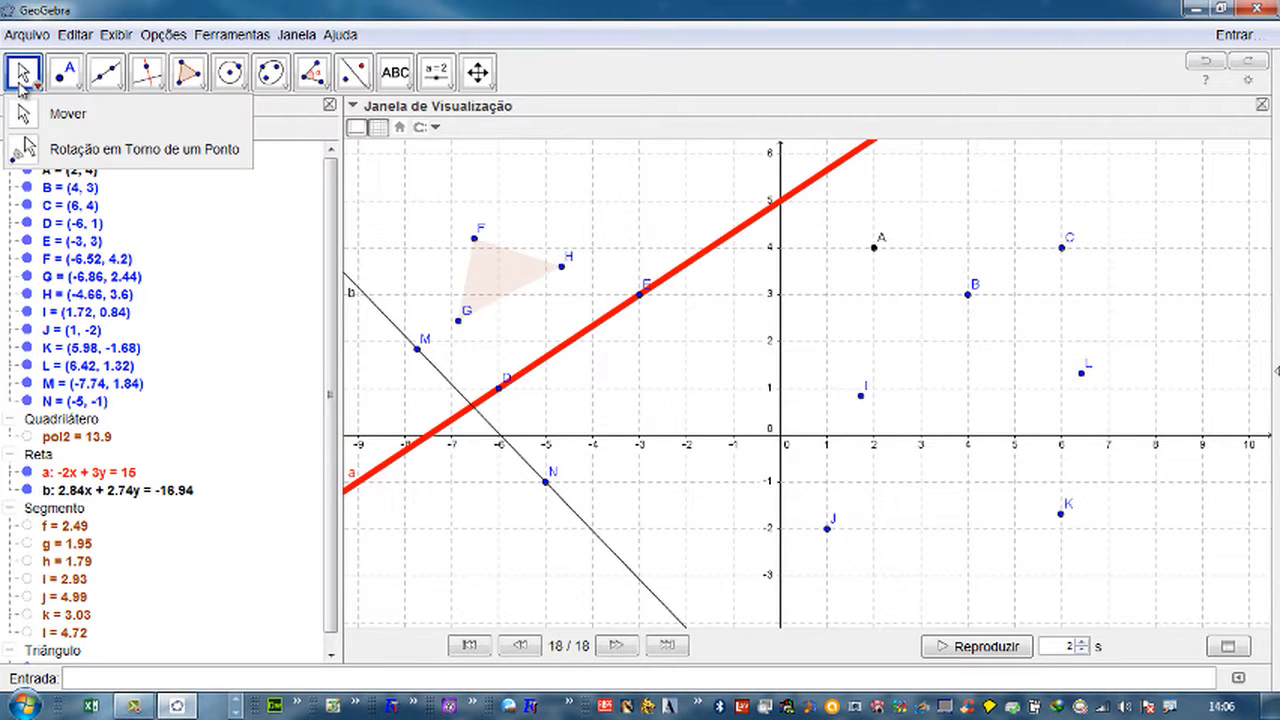
click(875, 250)
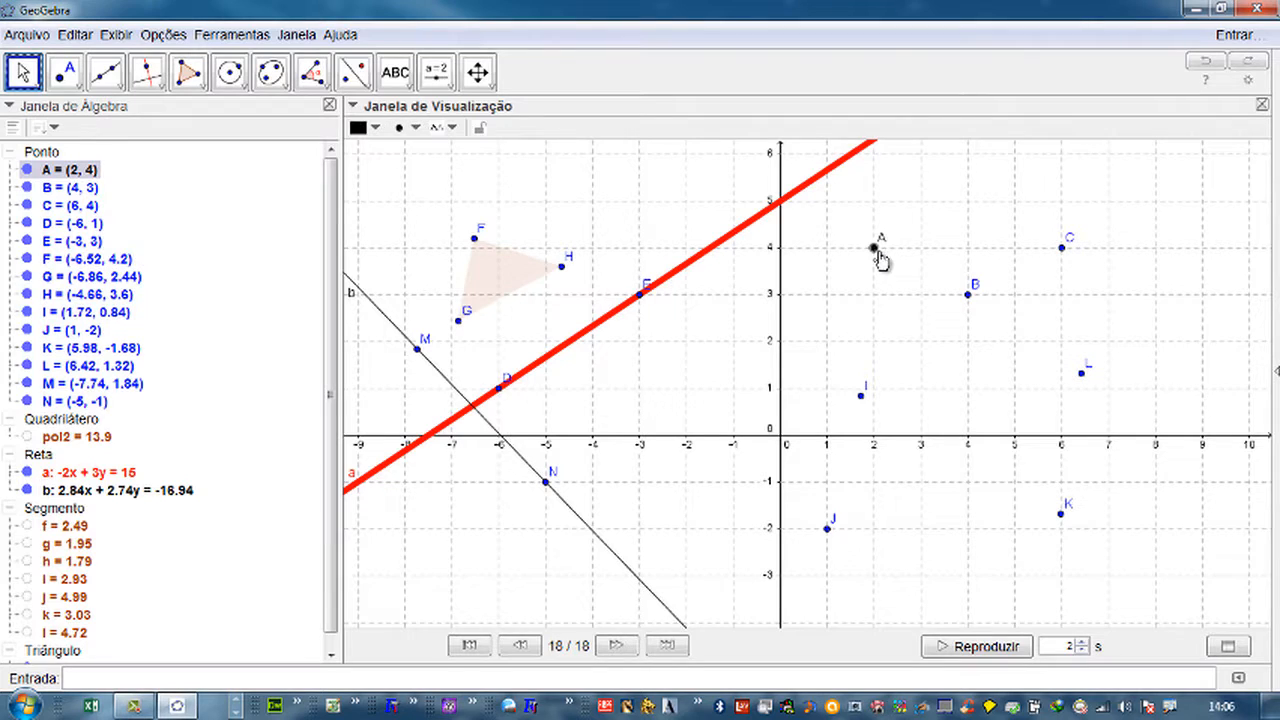
drag(876, 250, 827, 247)
- Move line a, shift triangle FGH so that vertex F lies at (-6, 5), and move line a up to -2x + 3y = 14.54
drag(724, 254, 755, 267)
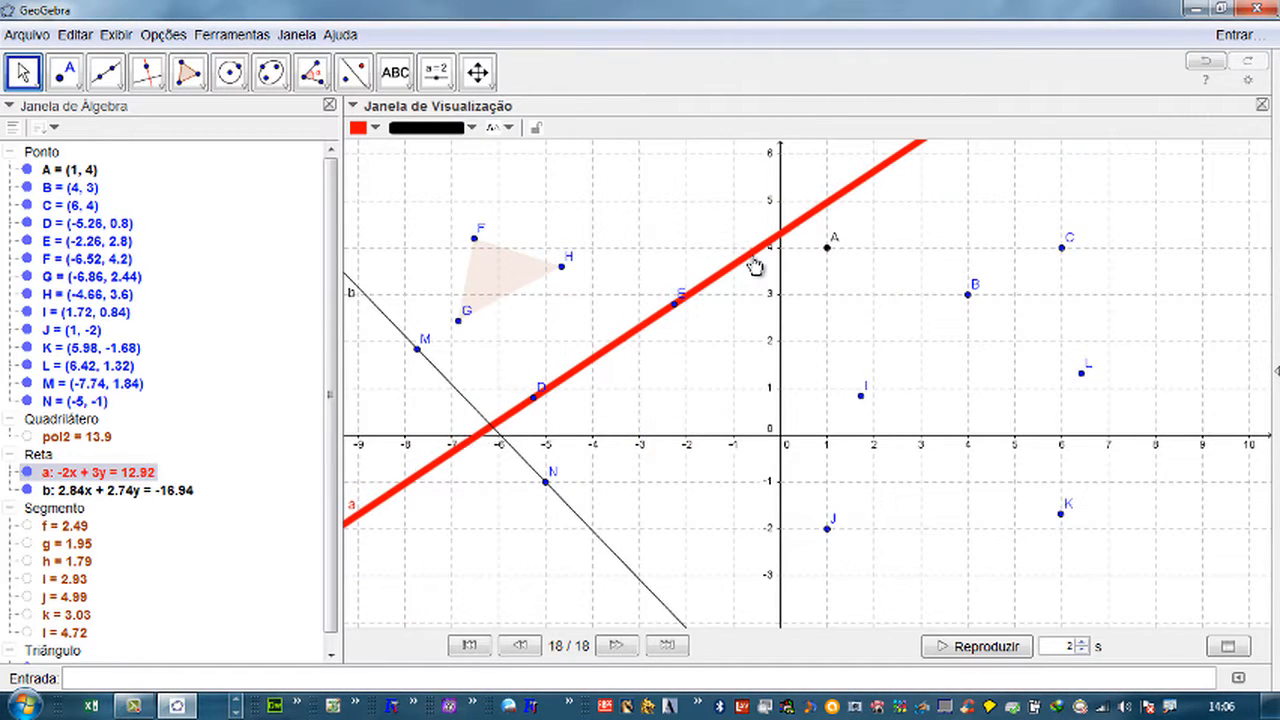
drag(514, 277, 533, 236)
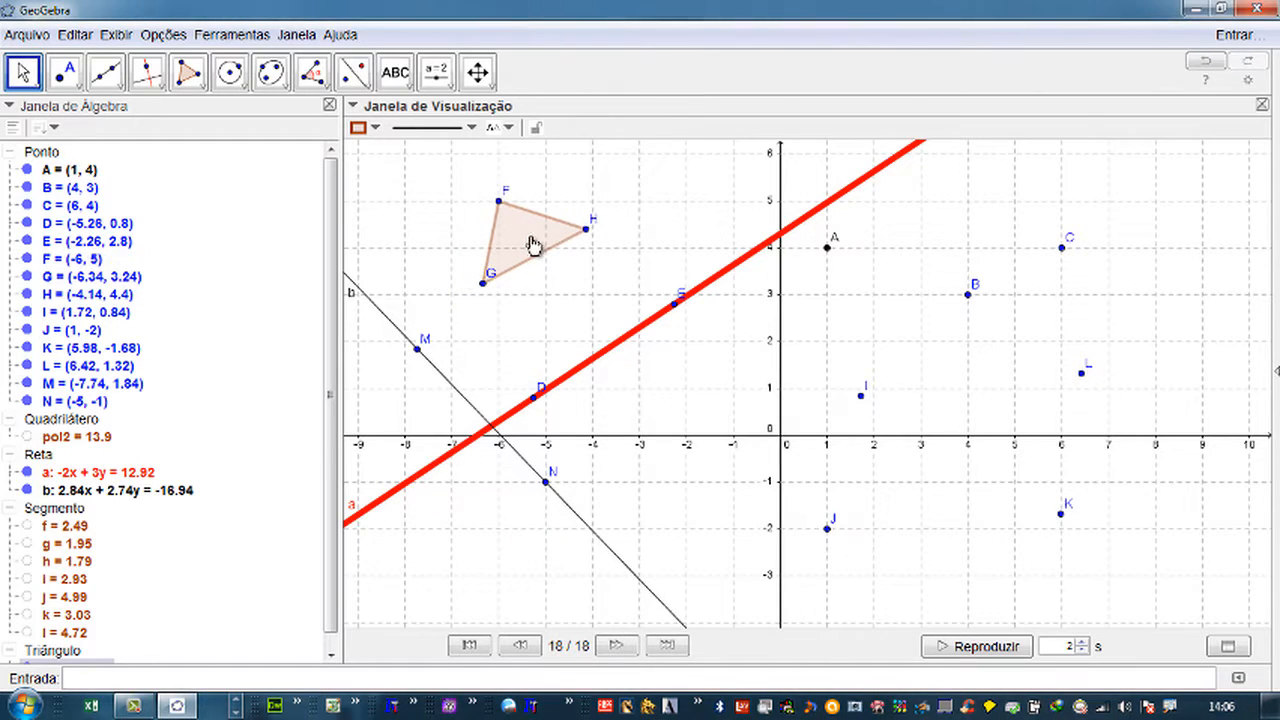
mouse_move(634, 345)
mouse_down()
mouse_move(671, 380)
mouse_move(694, 380)
mouse_move(636, 322)
mouse_up()
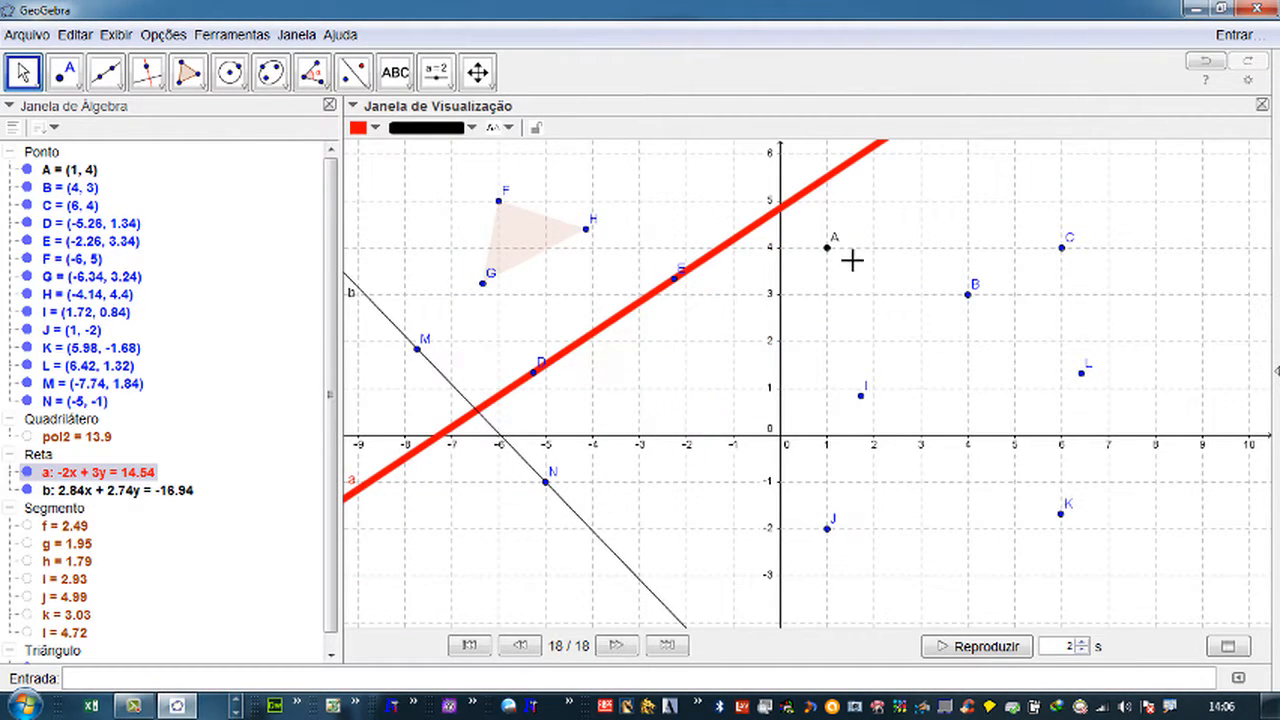
- Select points B, C and L with a selection rectangle and move them together until B lies at (1.98, 3.02)
drag(1177, 200, 917, 397)
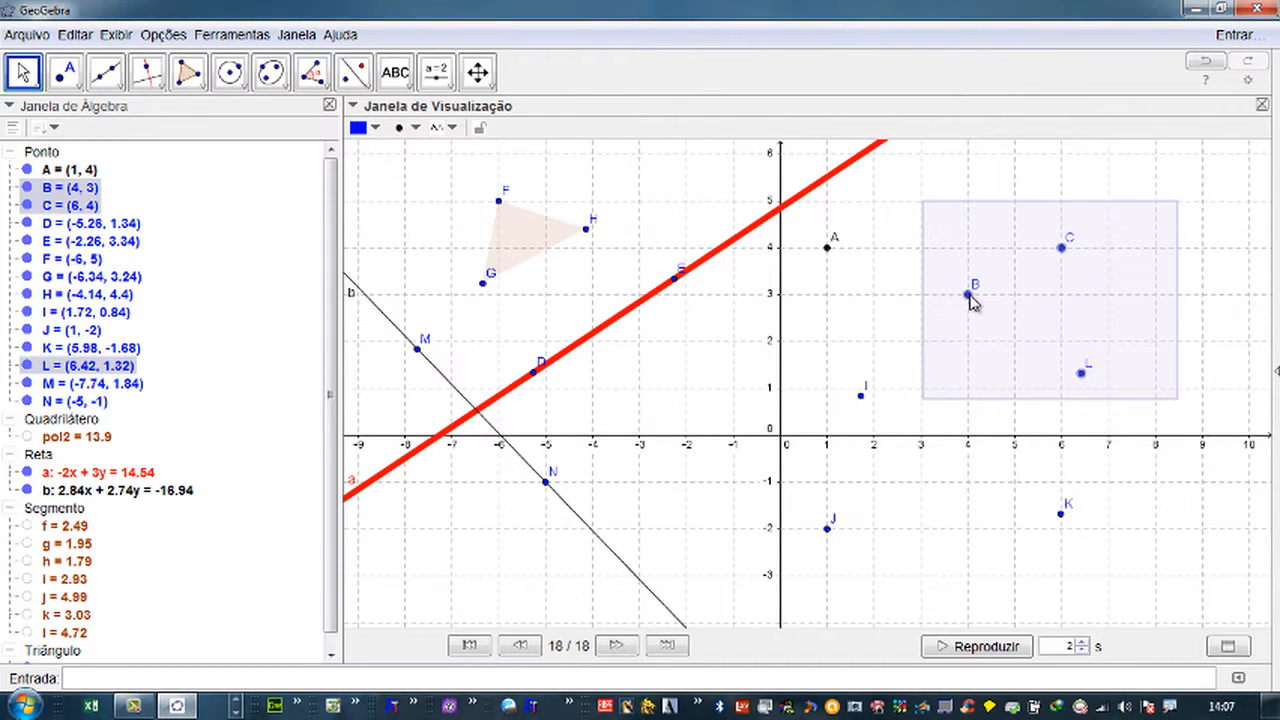
drag(1185, 194, 921, 397)
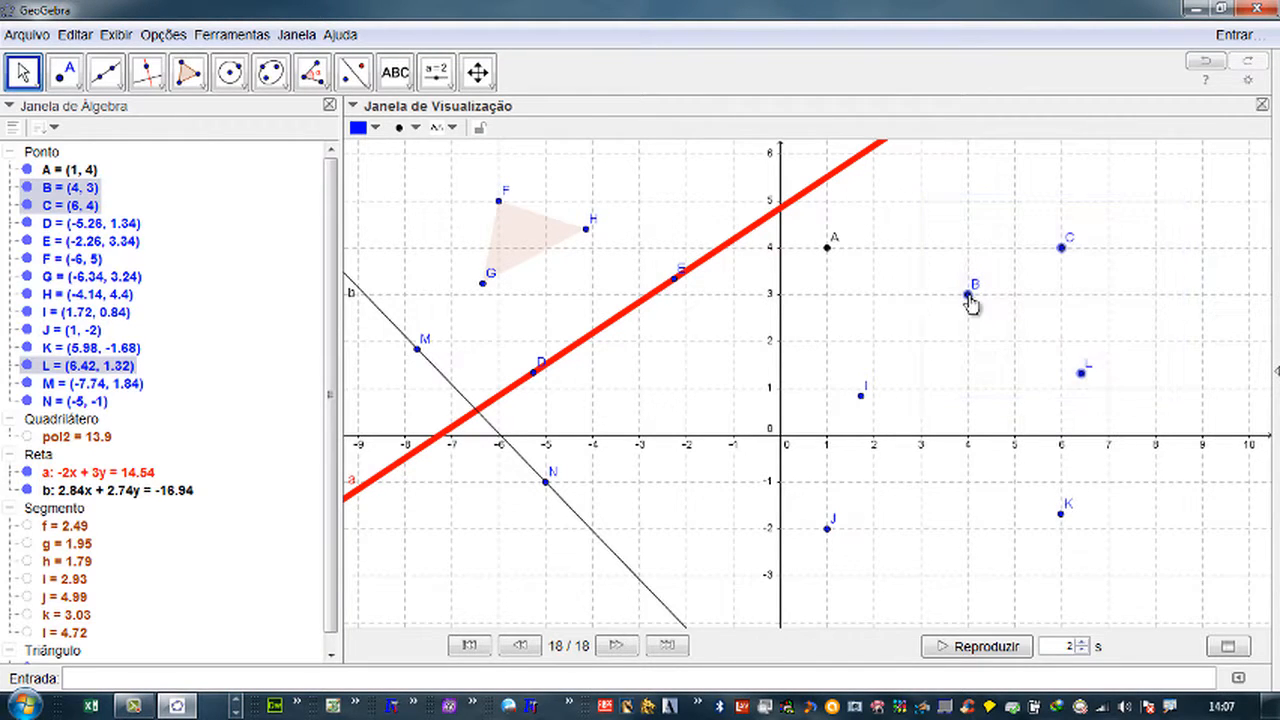
drag(971, 303, 999, 290)
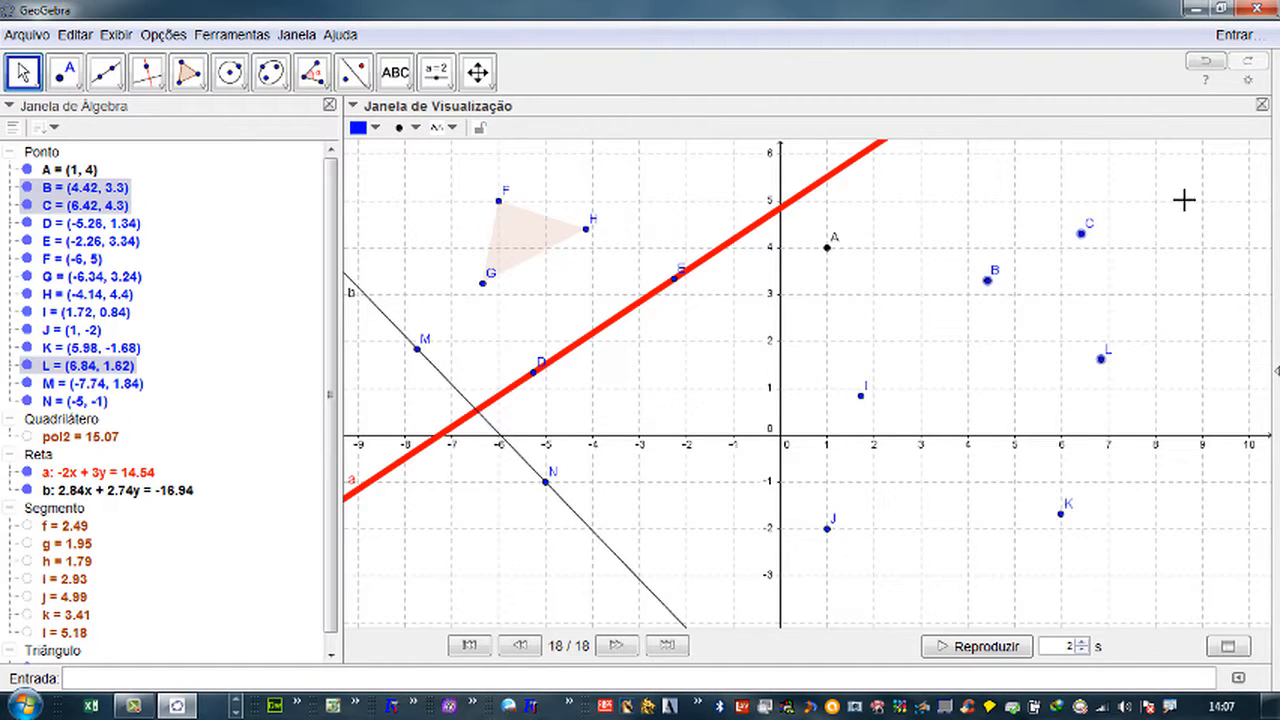
drag(1184, 200, 942, 388)
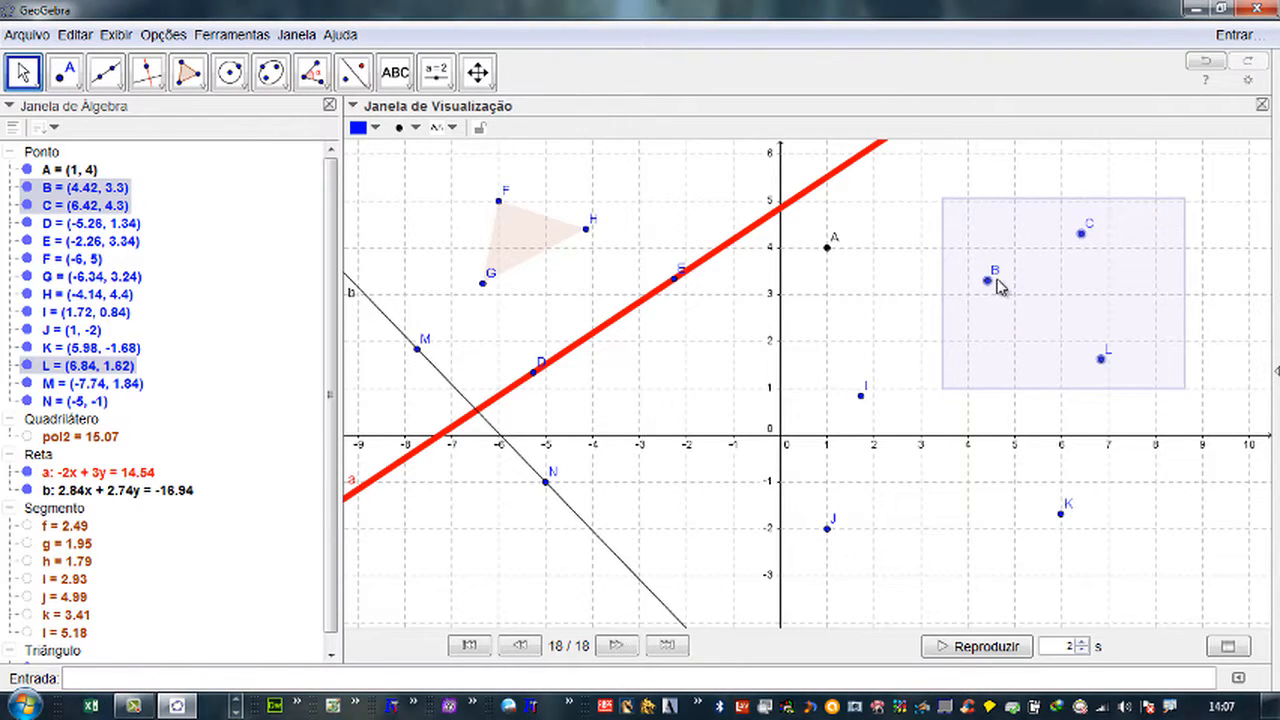
mouse_move(990, 285)
mouse_down()
mouse_move(914, 306)
mouse_move(1009, 301)
mouse_up()
drag(1202, 200, 953, 405)
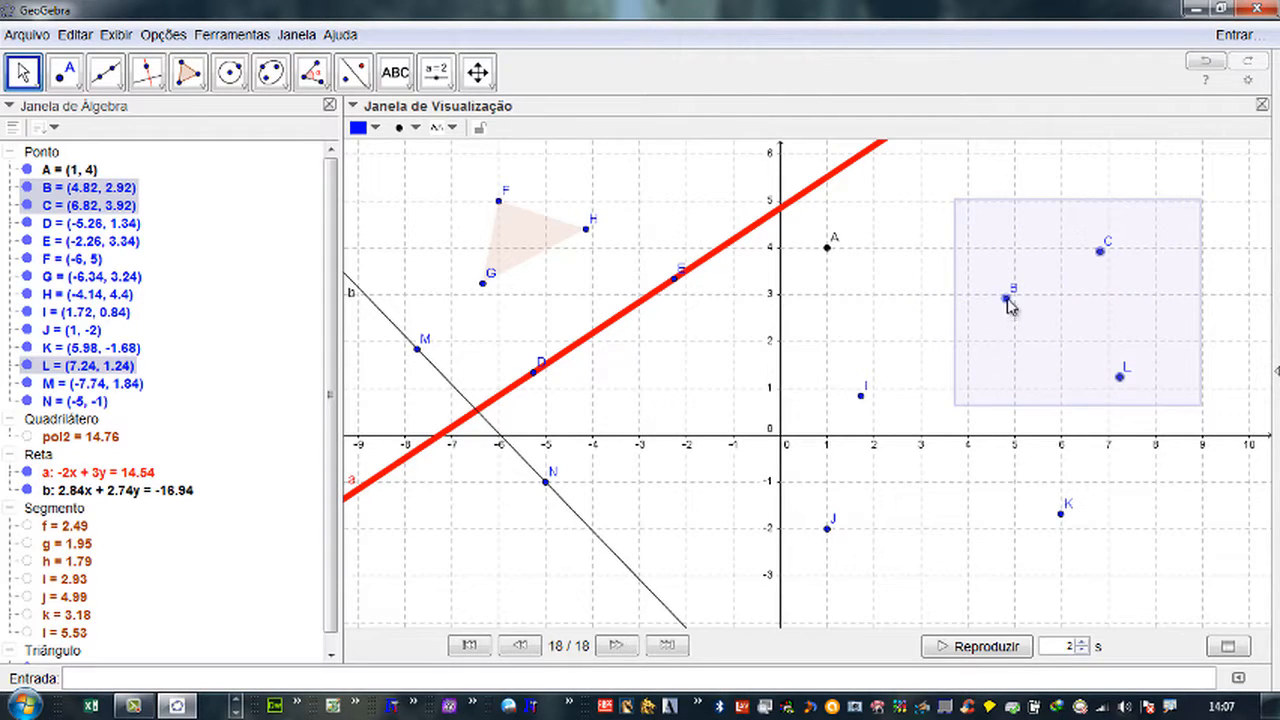
drag(1009, 301, 860, 307)
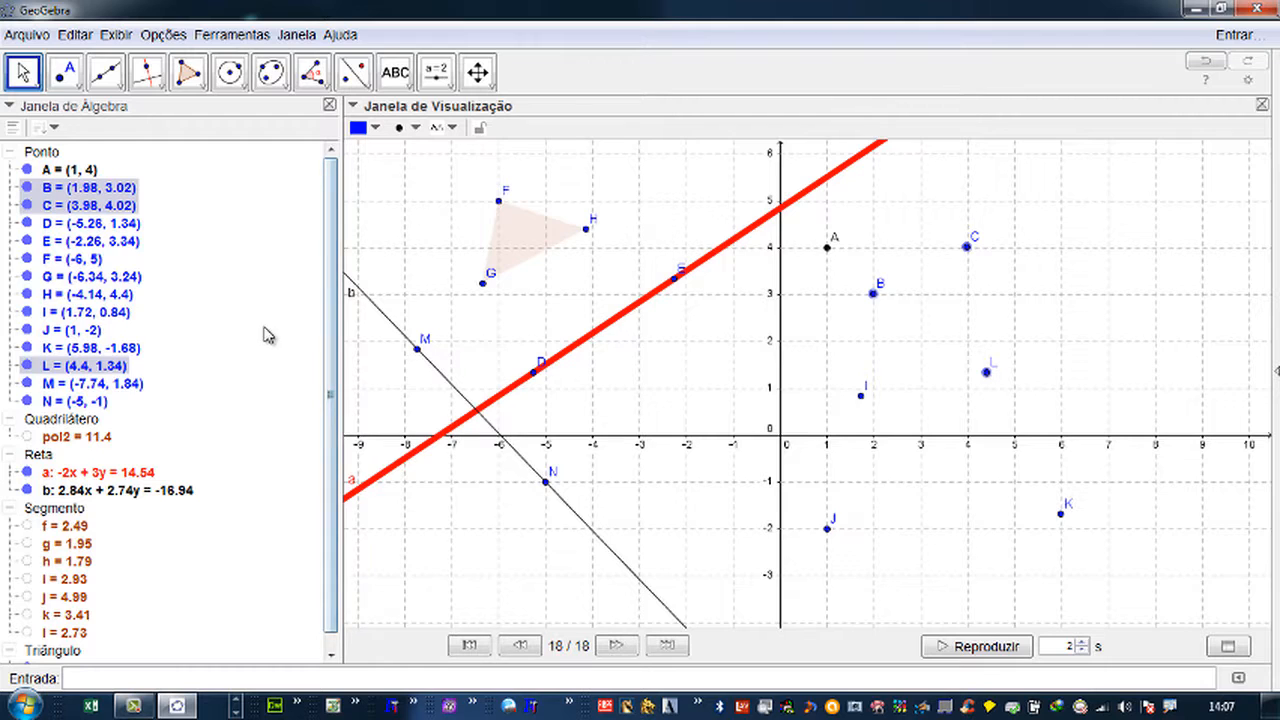
key(Escape)
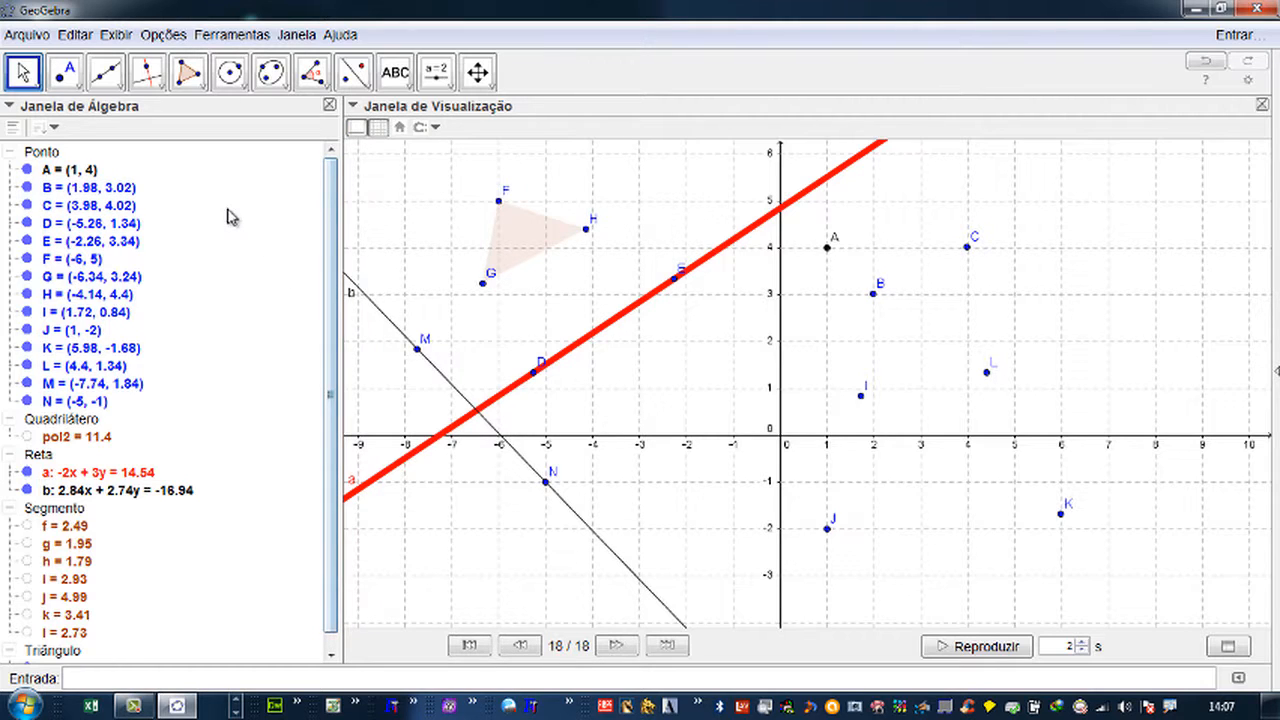
- Select the non-adjacent points B, D, F, I, K and M in the algebra view and shift them together until B lies at (2.04, 3.06)
click(122, 189)
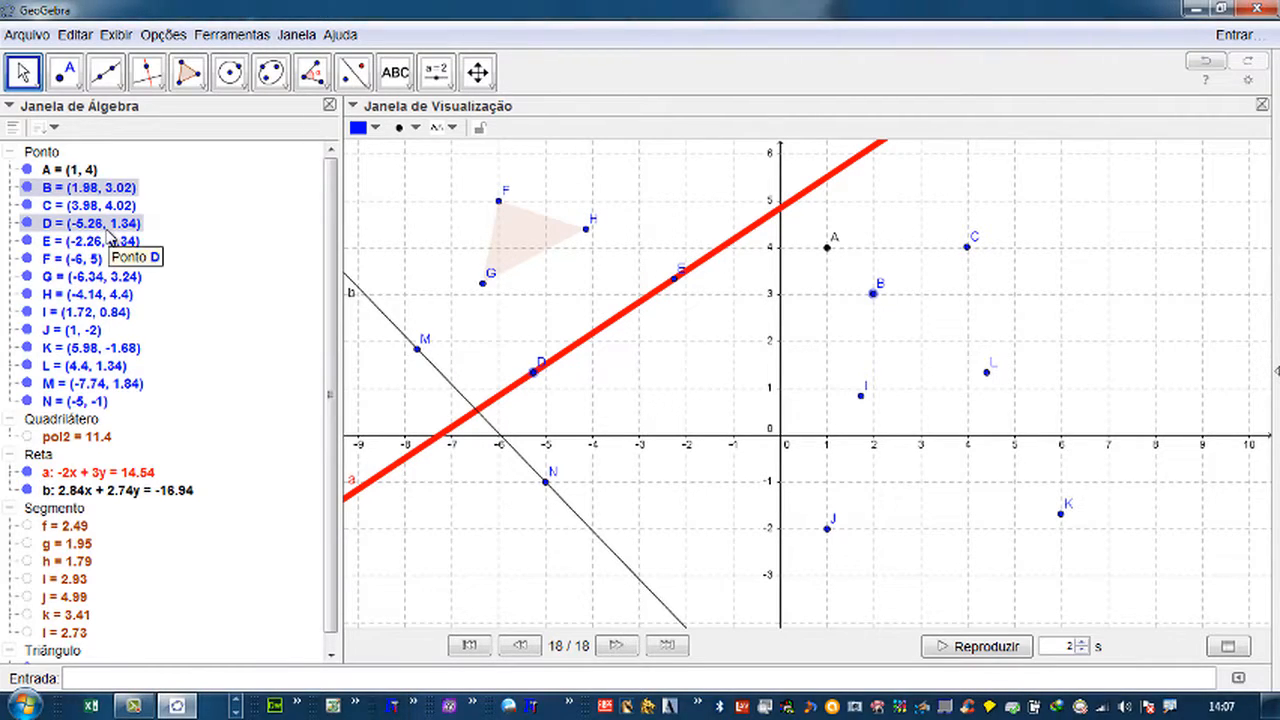
ctrl+click(106, 229)
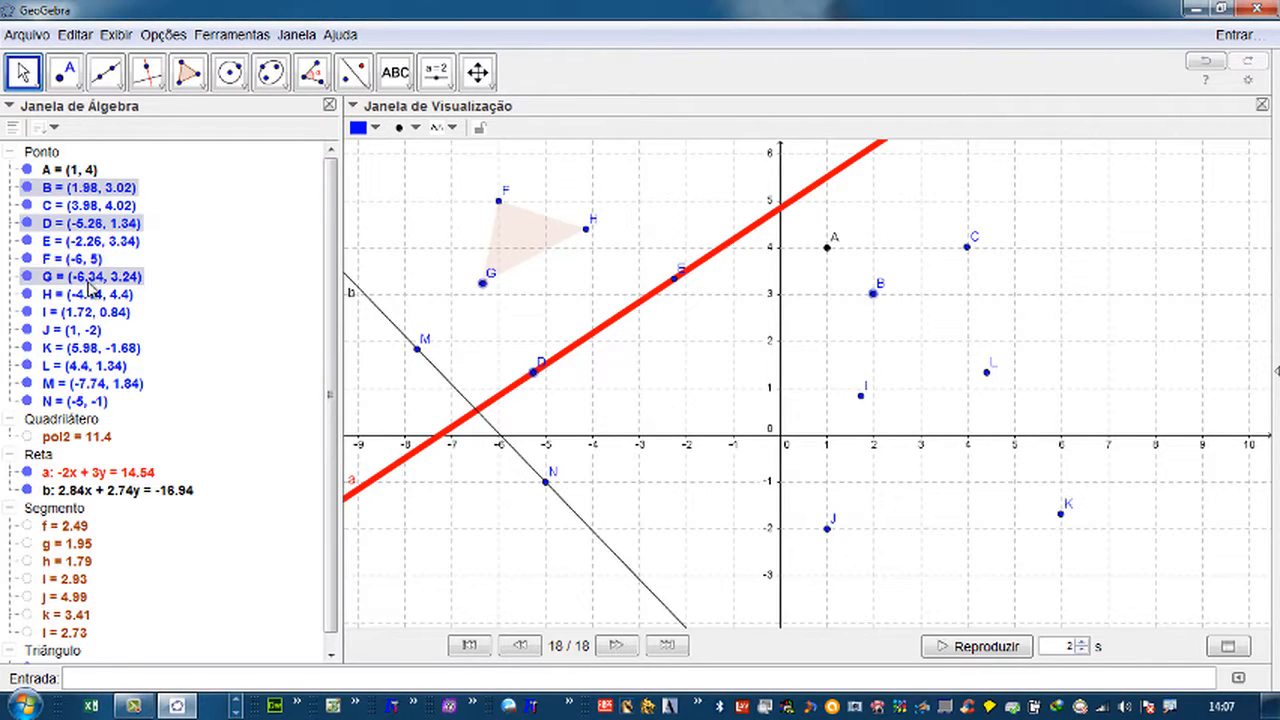
ctrl+click(88, 262)
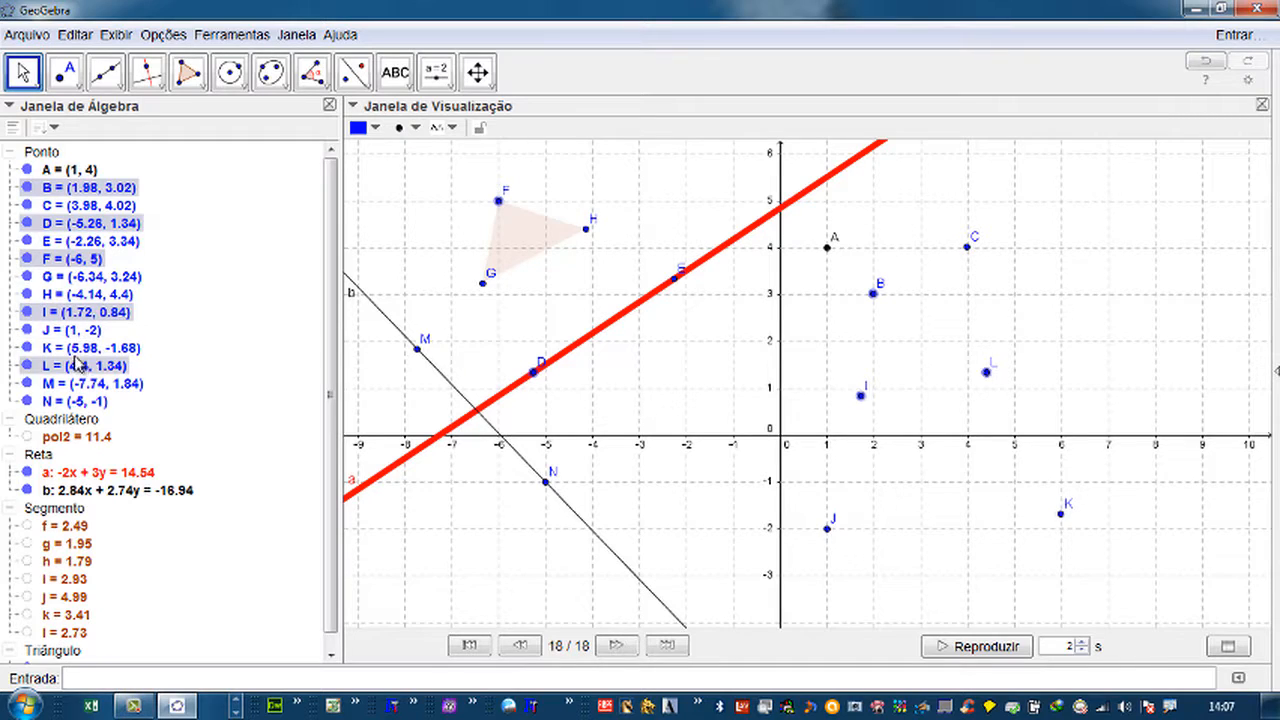
ctrl+click(76, 350)
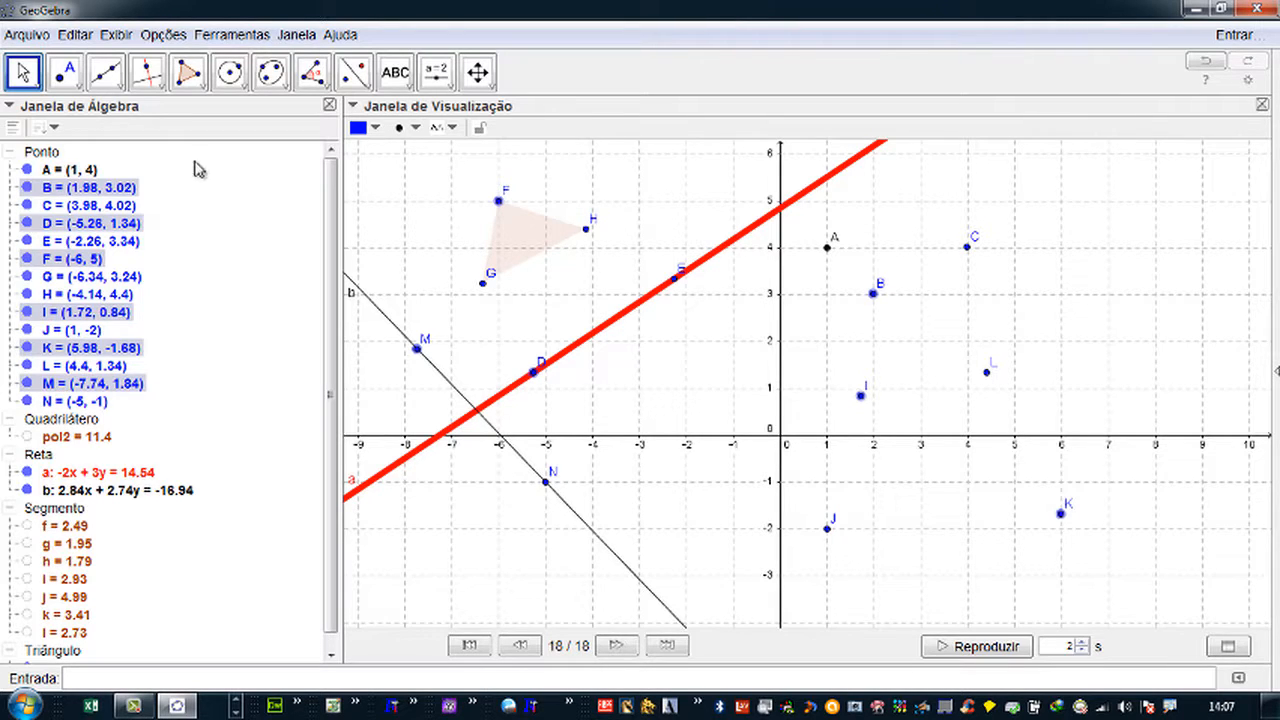
mouse_move(862, 400)
mouse_down()
mouse_move(822, 395)
mouse_move(855, 410)
mouse_move(875, 388)
mouse_move(922, 384)
mouse_move(910, 358)
mouse_move(880, 363)
mouse_move(866, 411)
mouse_move(823, 425)
mouse_move(840, 449)
mouse_move(868, 430)
mouse_move(854, 400)
mouse_move(877, 366)
mouse_move(900, 420)
mouse_move(951, 471)
mouse_move(943, 428)
mouse_move(903, 374)
mouse_move(843, 365)
mouse_move(864, 396)
mouse_up()
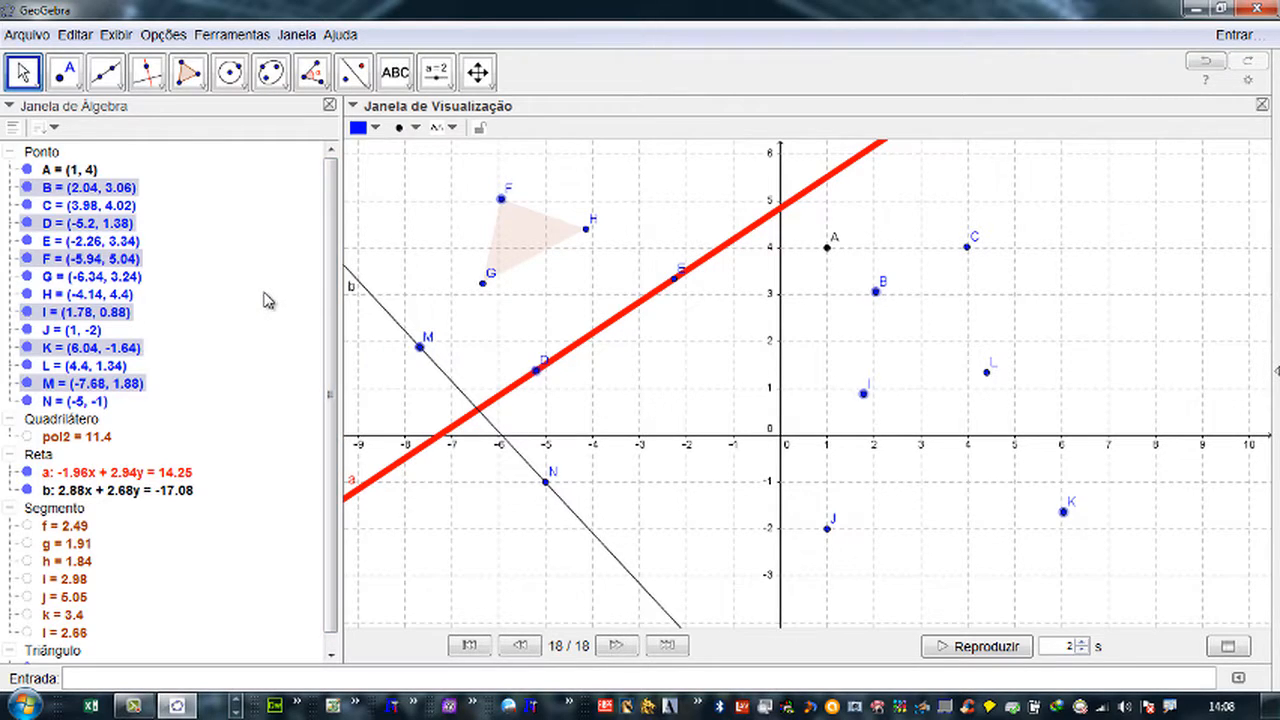
key(Escape)
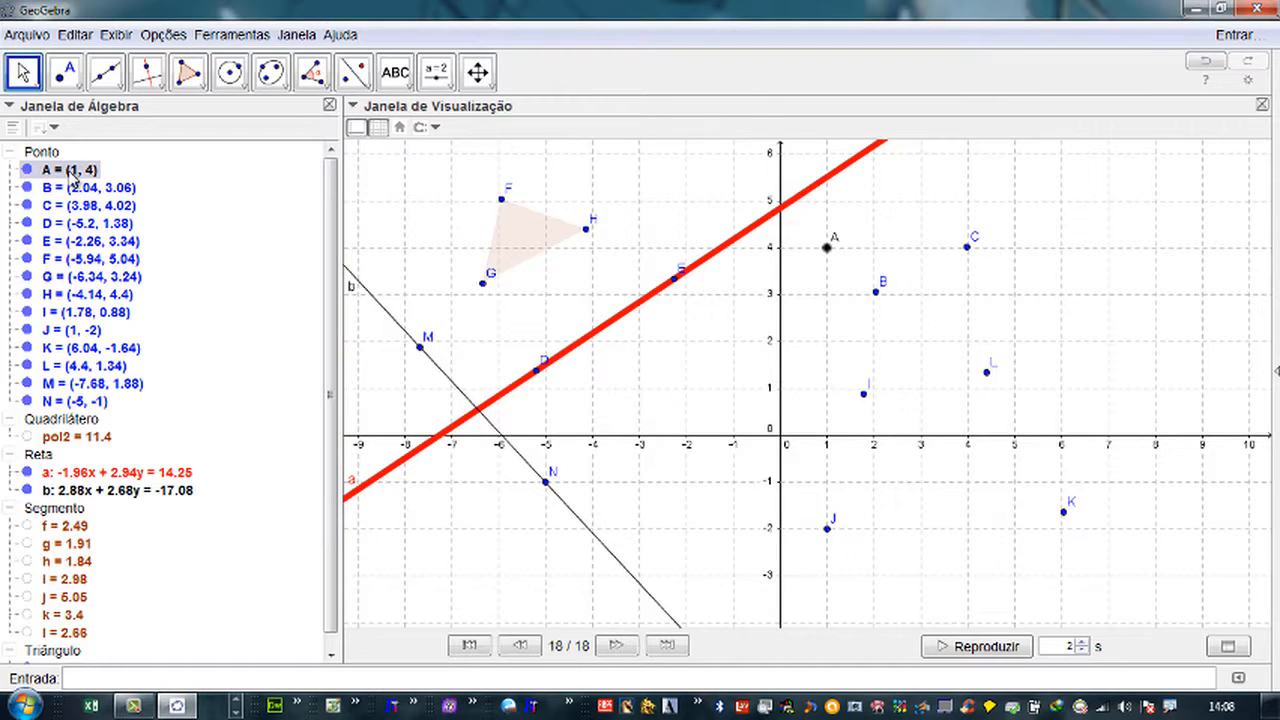
- Select and deselect the whole point list, and shift the range A to E together until A lies at (0.64, 3.92)
drag(73, 177, 78, 403)
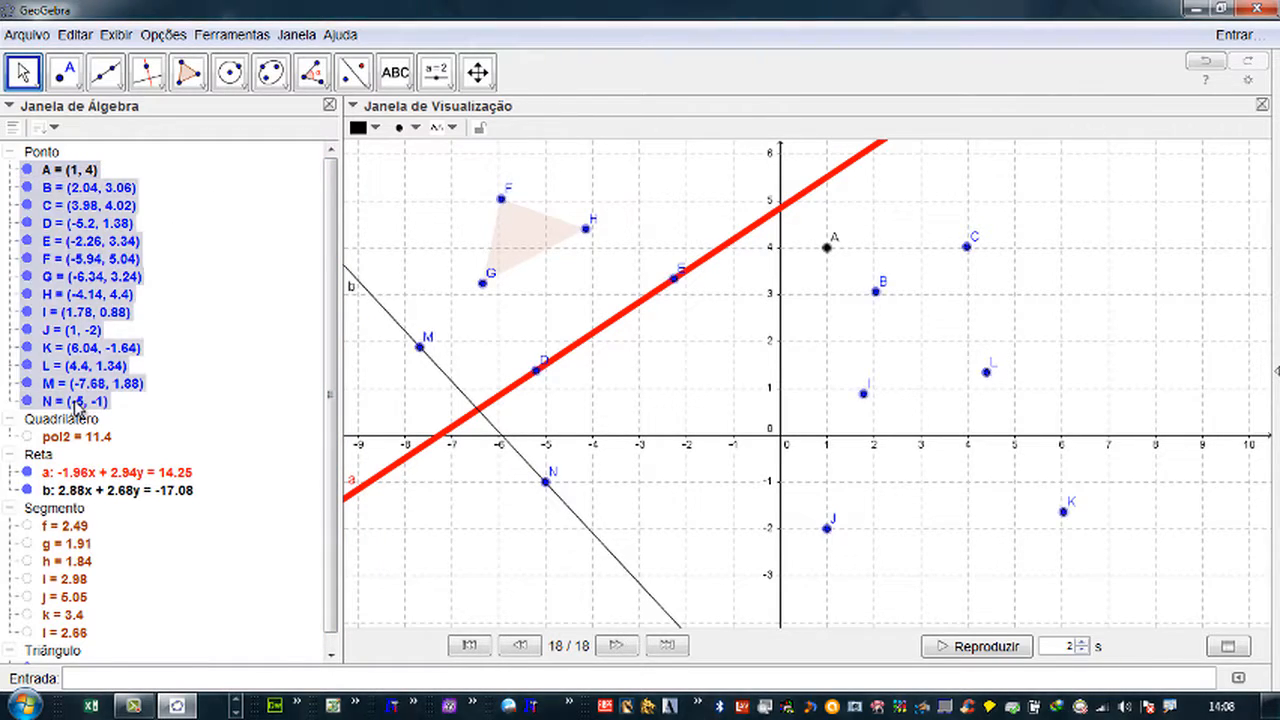
click(300, 262)
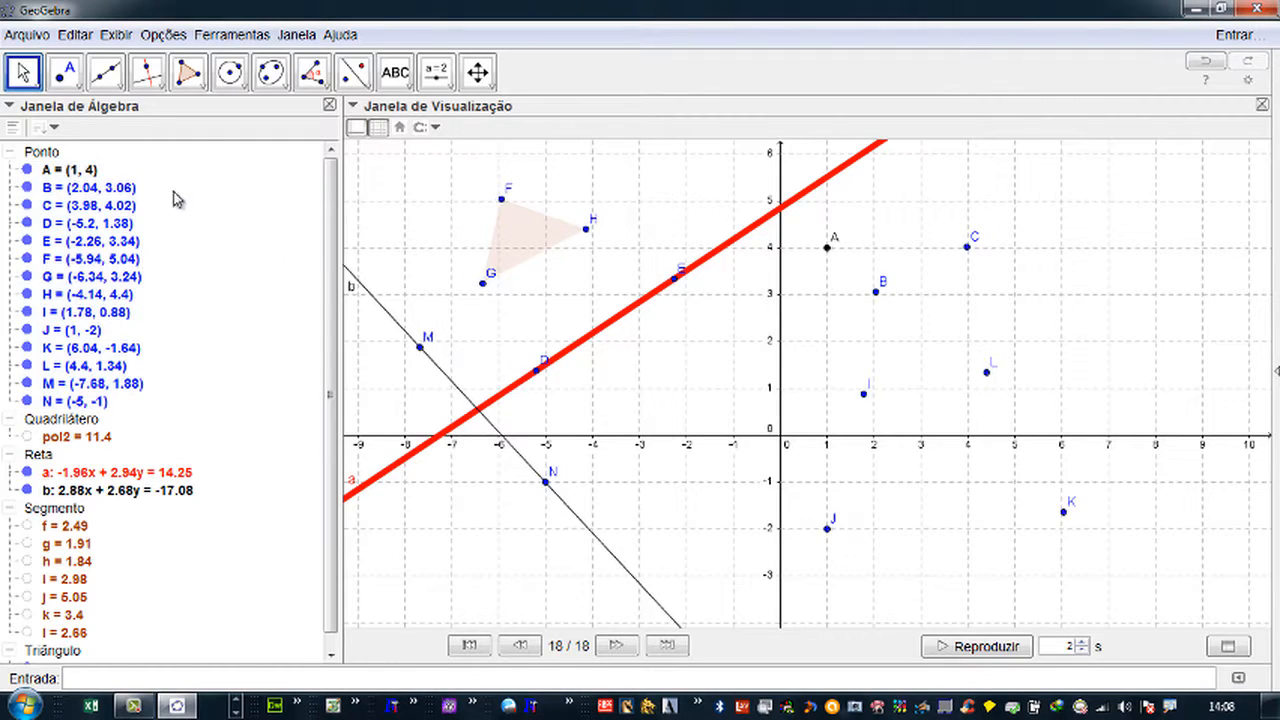
click(70, 176)
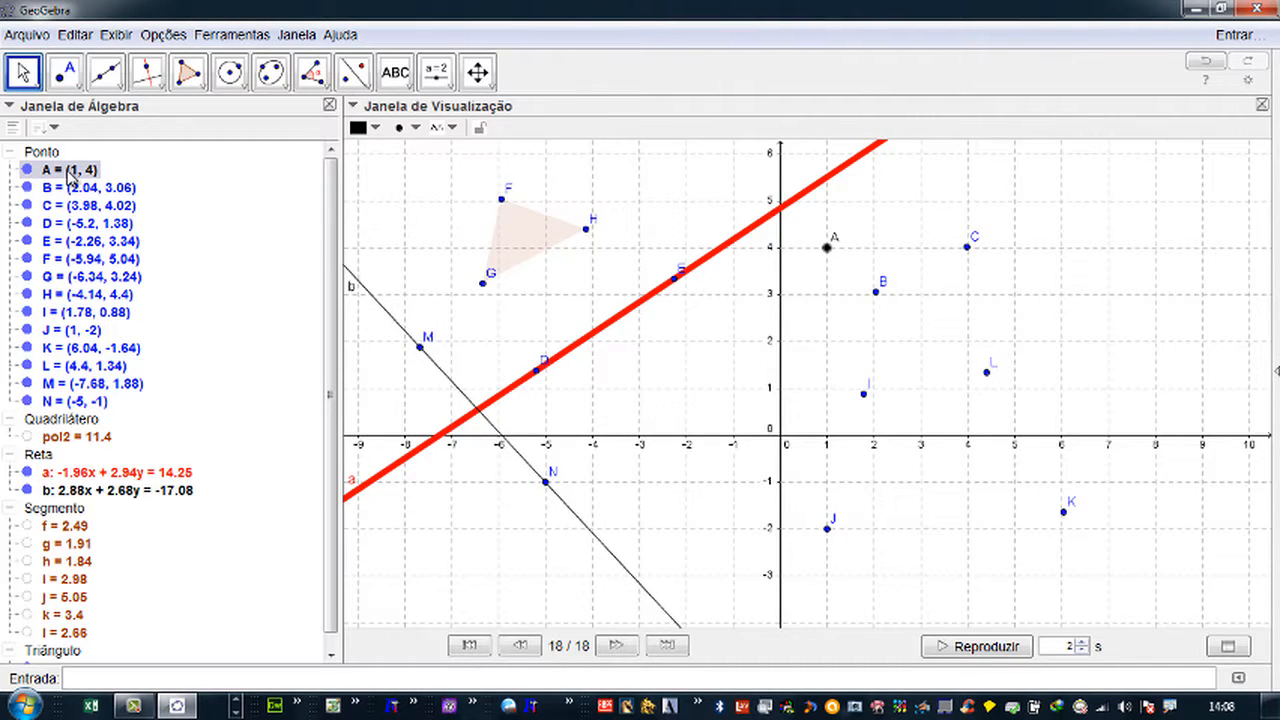
shift+click(75, 247)
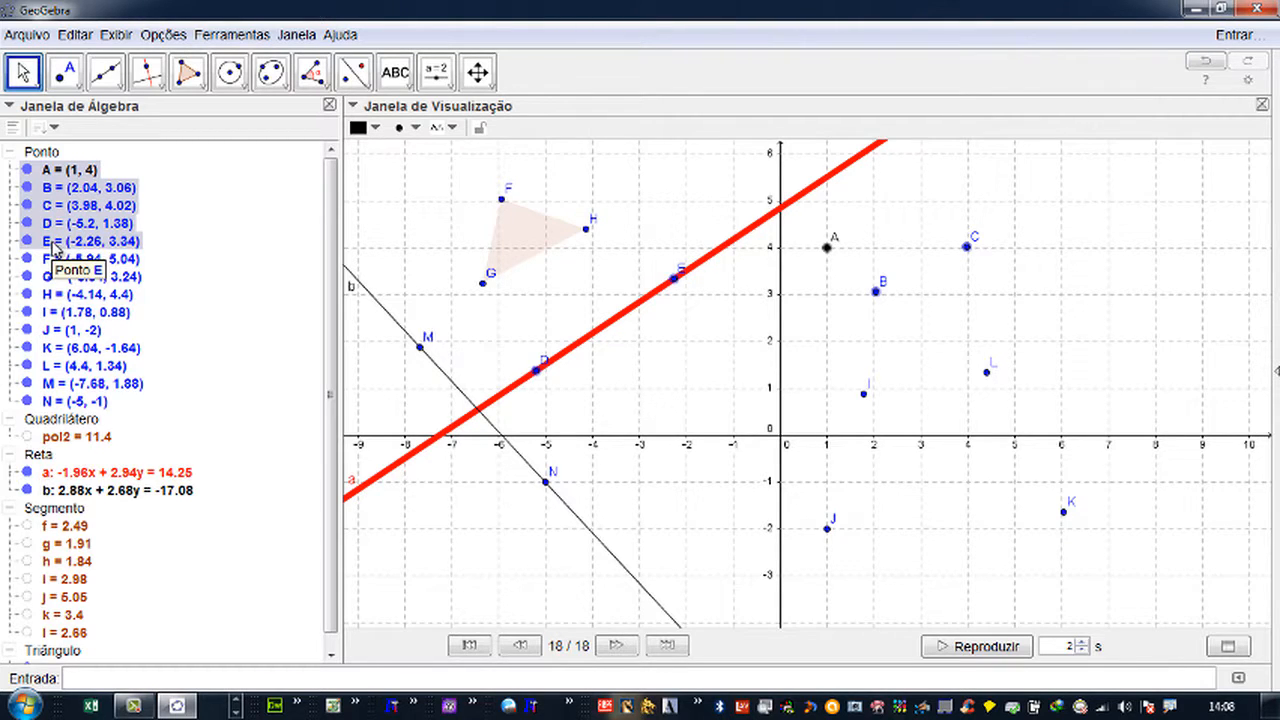
mouse_move(970, 250)
mouse_down()
mouse_move(1091, 249)
mouse_move(917, 257)
mouse_move(1000, 283)
mouse_move(985, 254)
mouse_move(983, 270)
mouse_move(970, 268)
mouse_move(972, 254)
mouse_up()
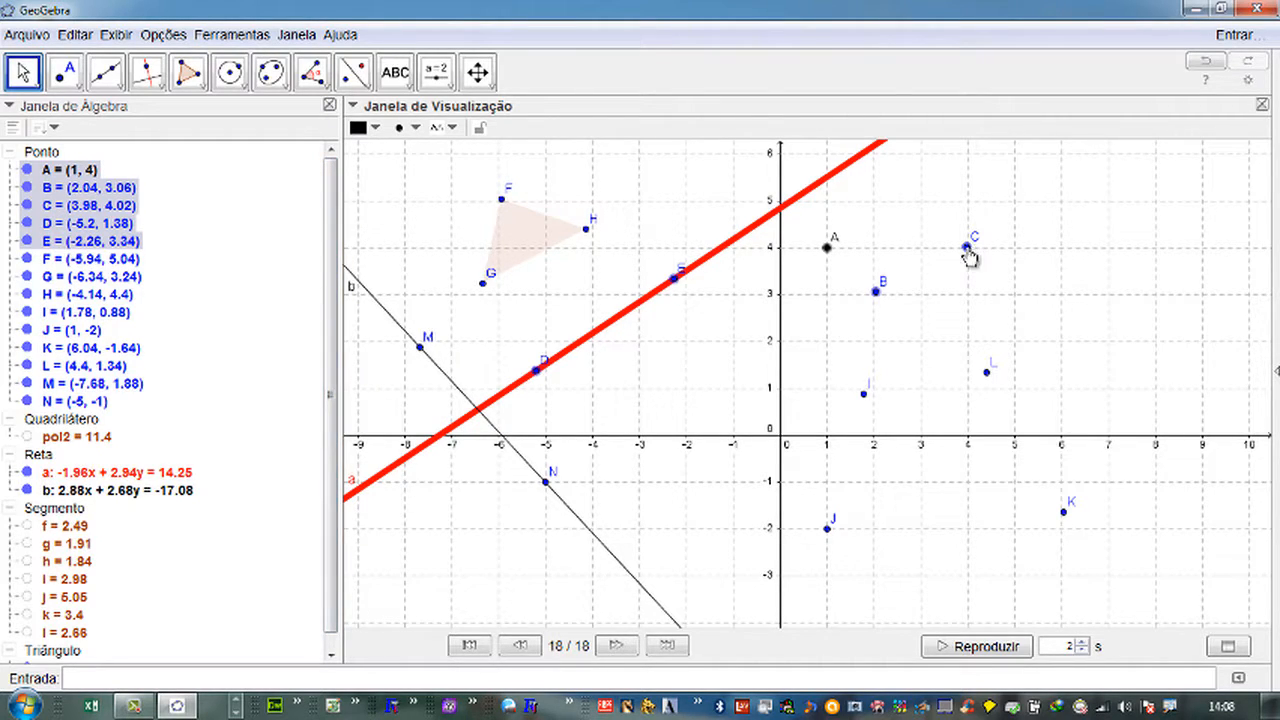
mouse_move(969, 257)
mouse_down()
mouse_move(1106, 288)
mouse_move(1122, 258)
mouse_move(930, 238)
mouse_move(940, 211)
mouse_move(931, 226)
mouse_move(997, 305)
mouse_move(1115, 300)
mouse_move(957, 263)
mouse_up()
- Add point I to the selection, remove it again, and delete points A to E
ctrl+click(866, 396)
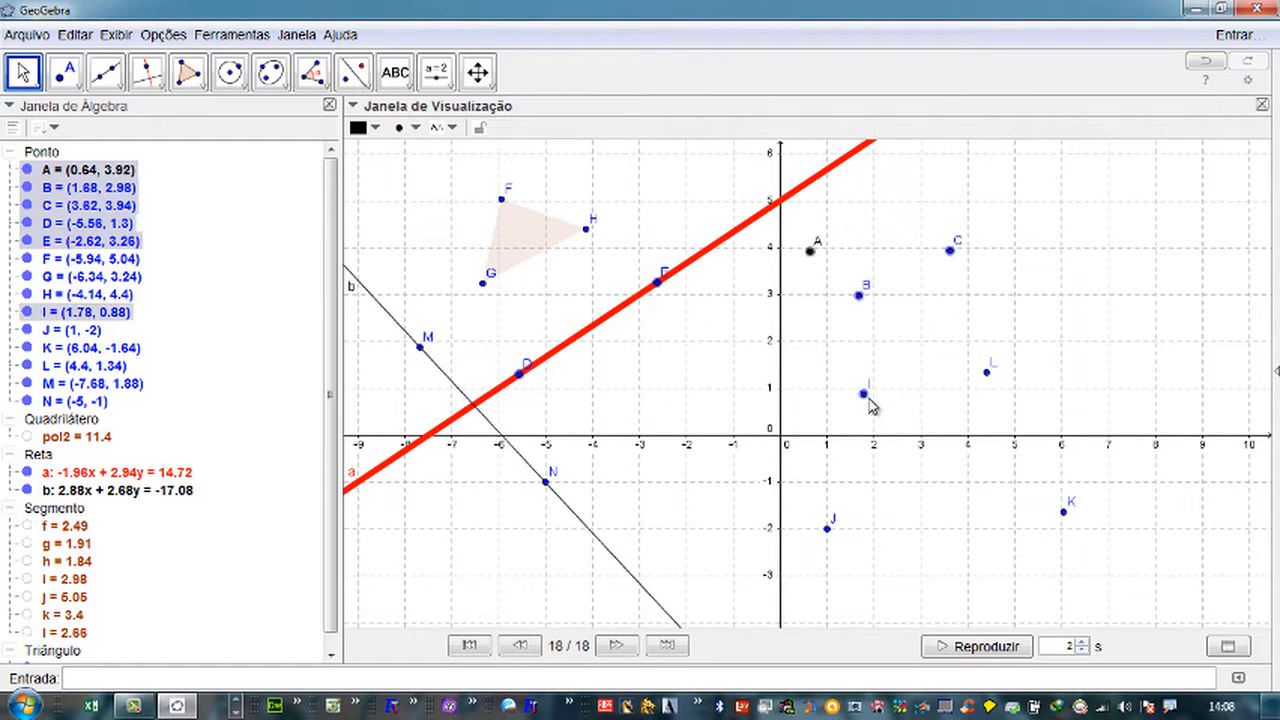
ctrl+click(866, 396)
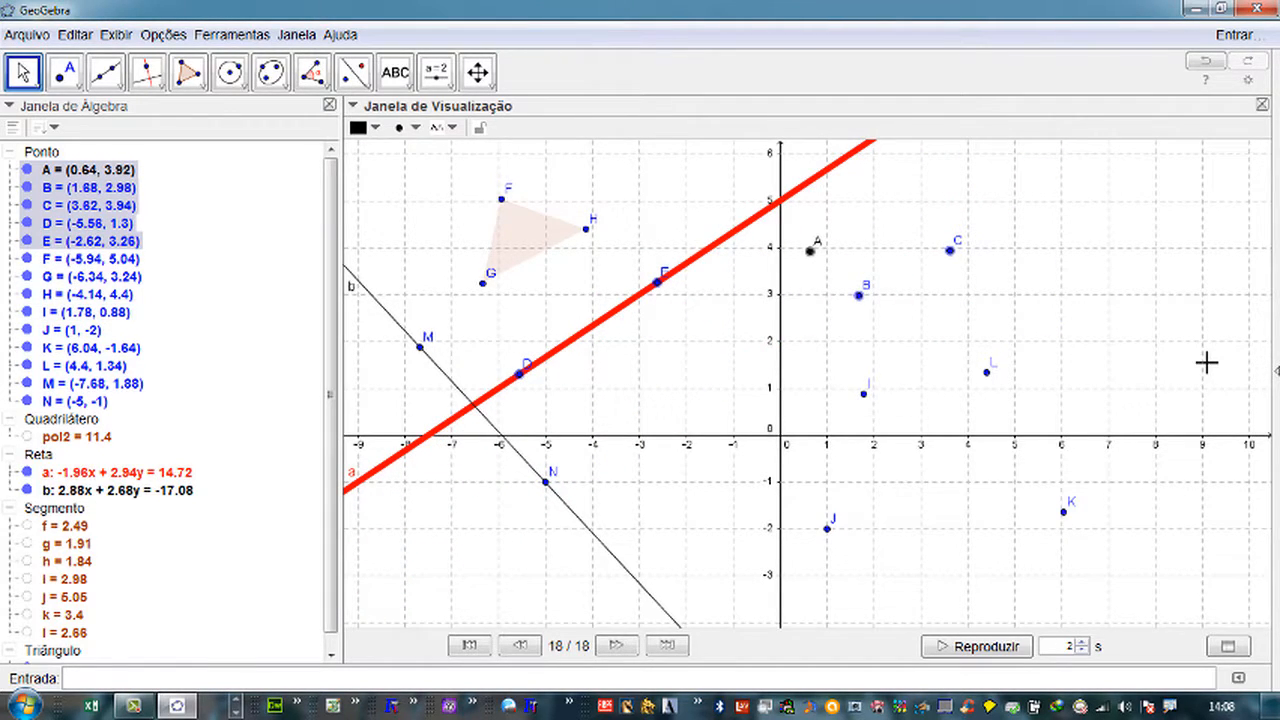
key(Delete)
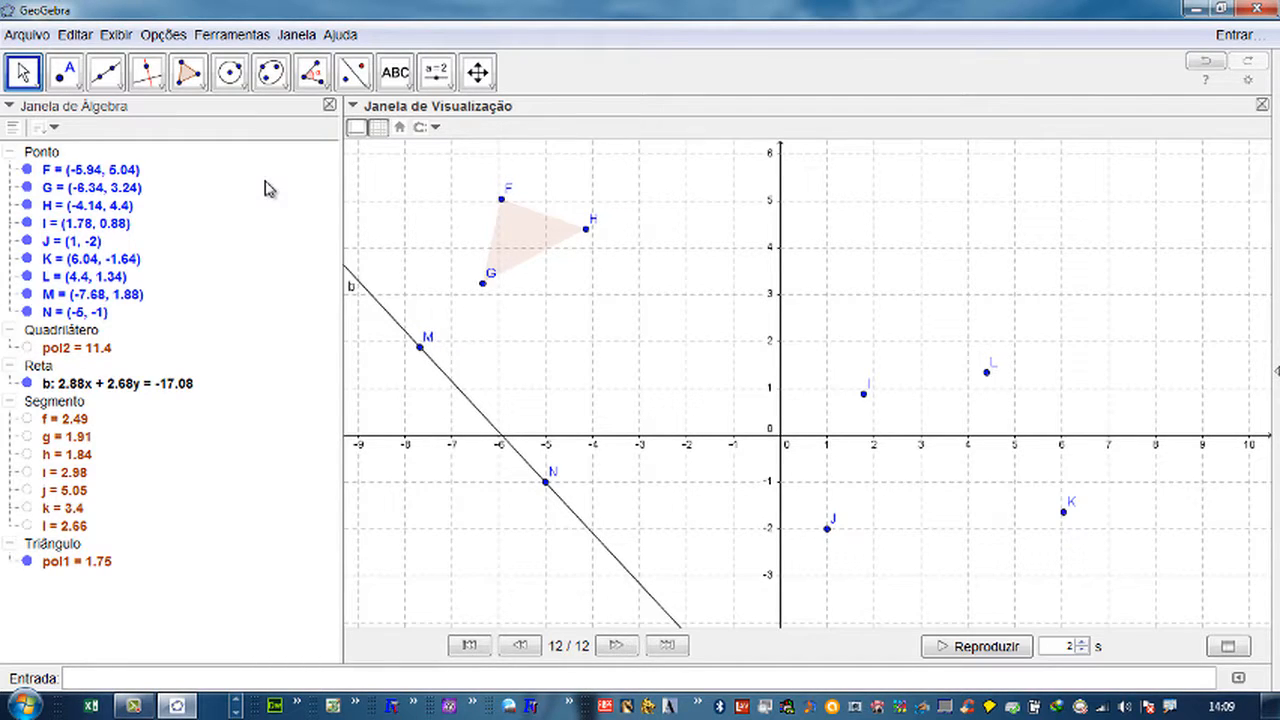
- Check the Select All command, delete all remaining objects, and undo and redo that deletion
click(90, 36)
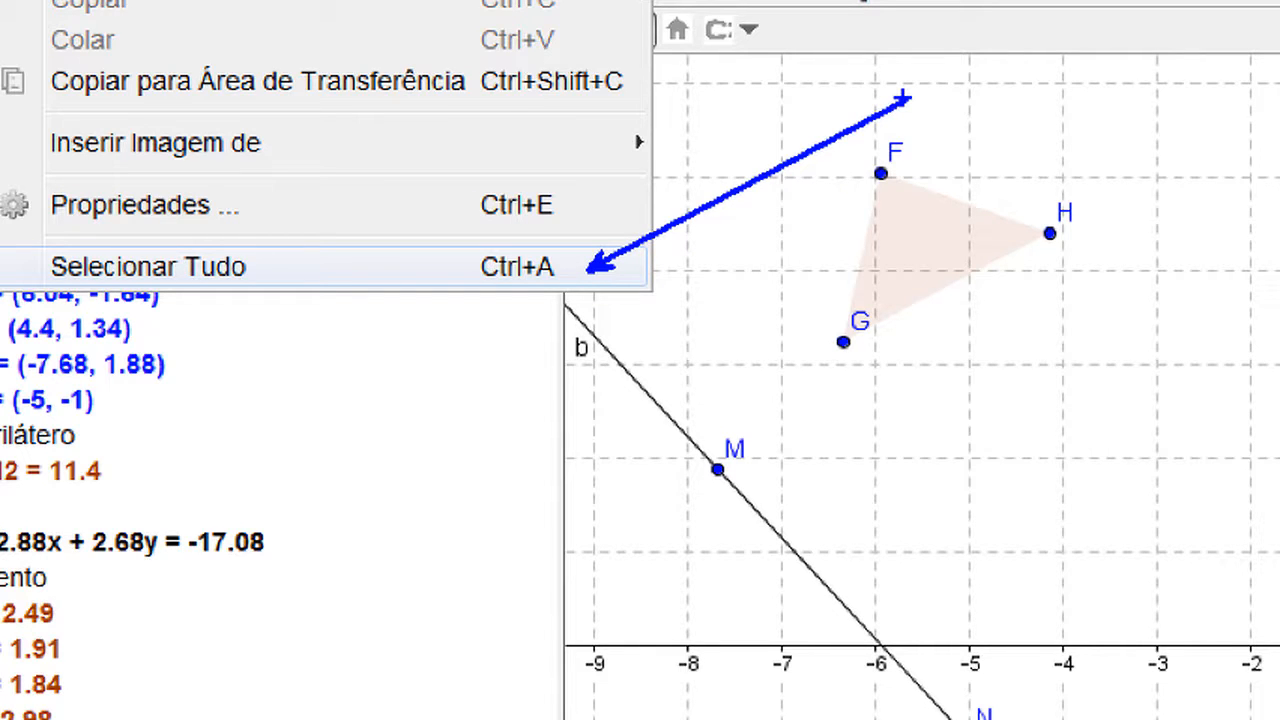
key(Escape)
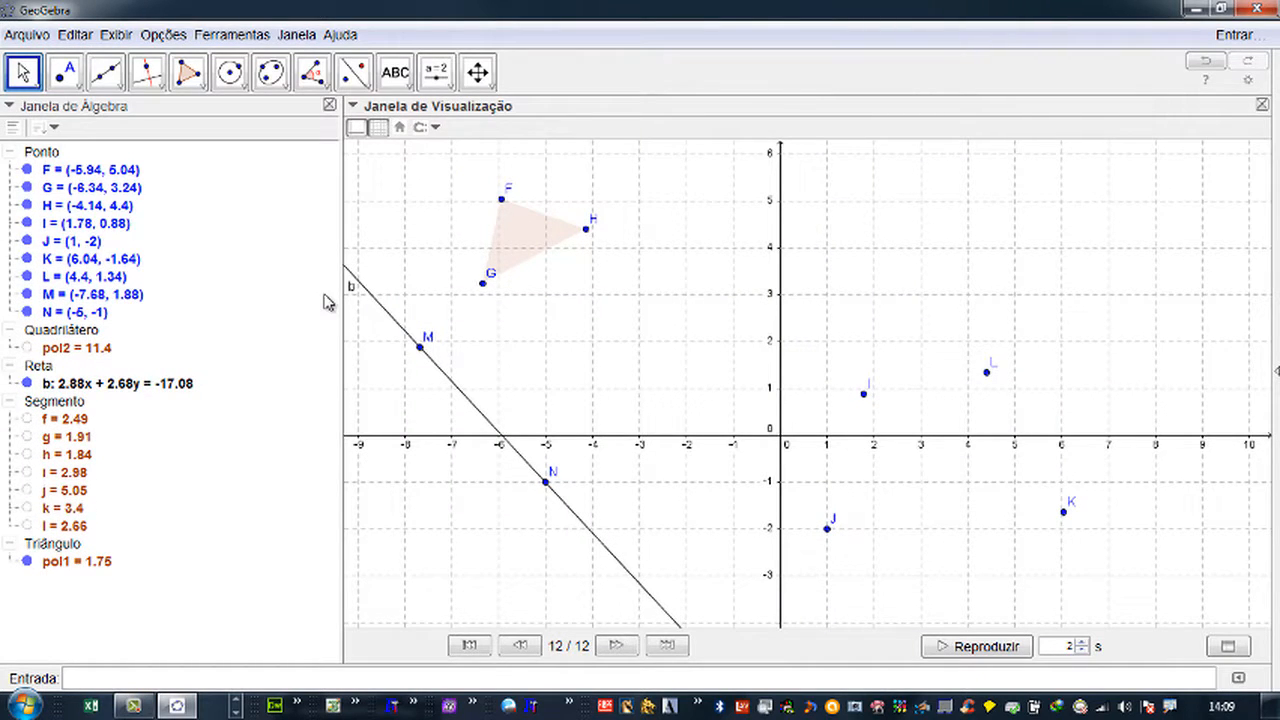
key(ctrl+a)
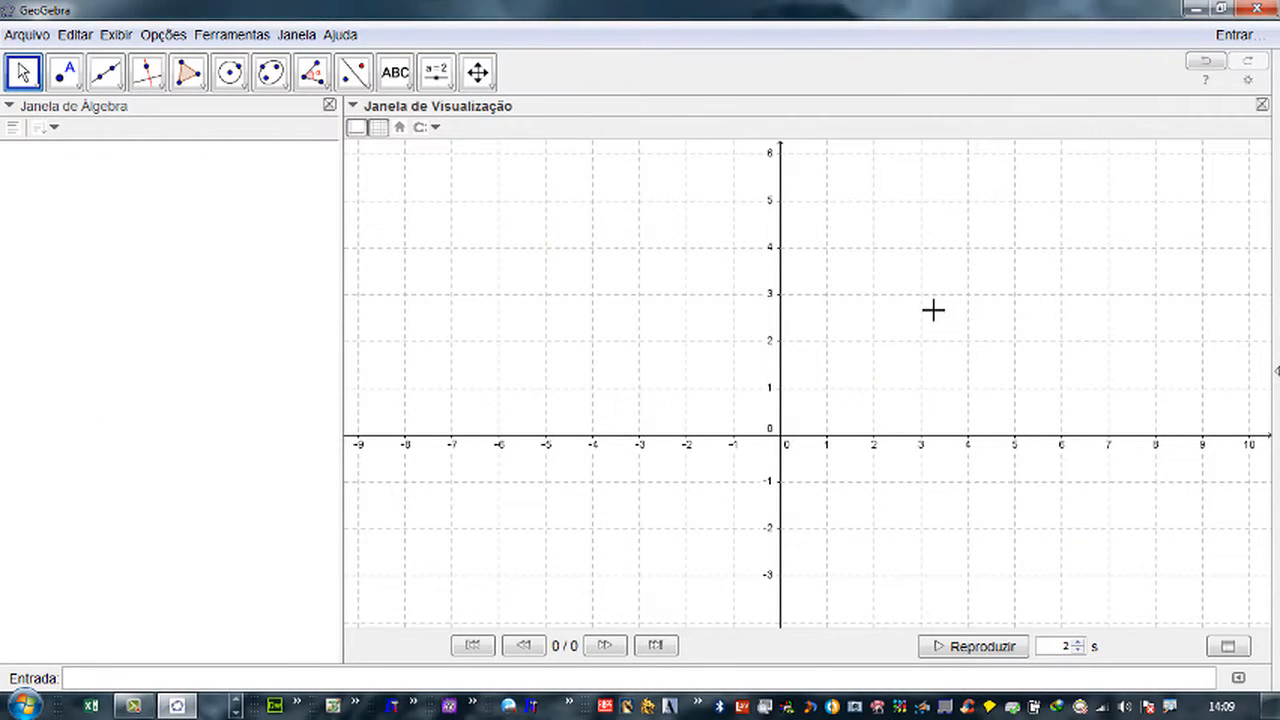
key(ctrl+z)
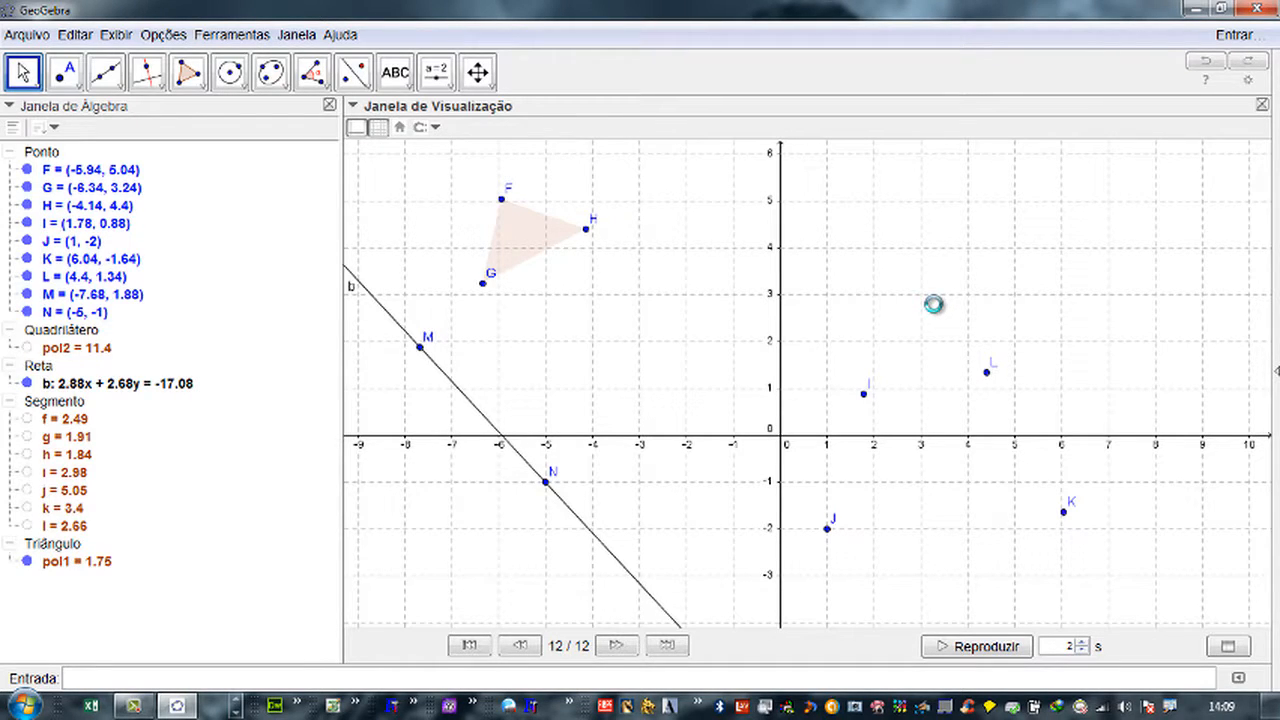
key(ctrl+y)
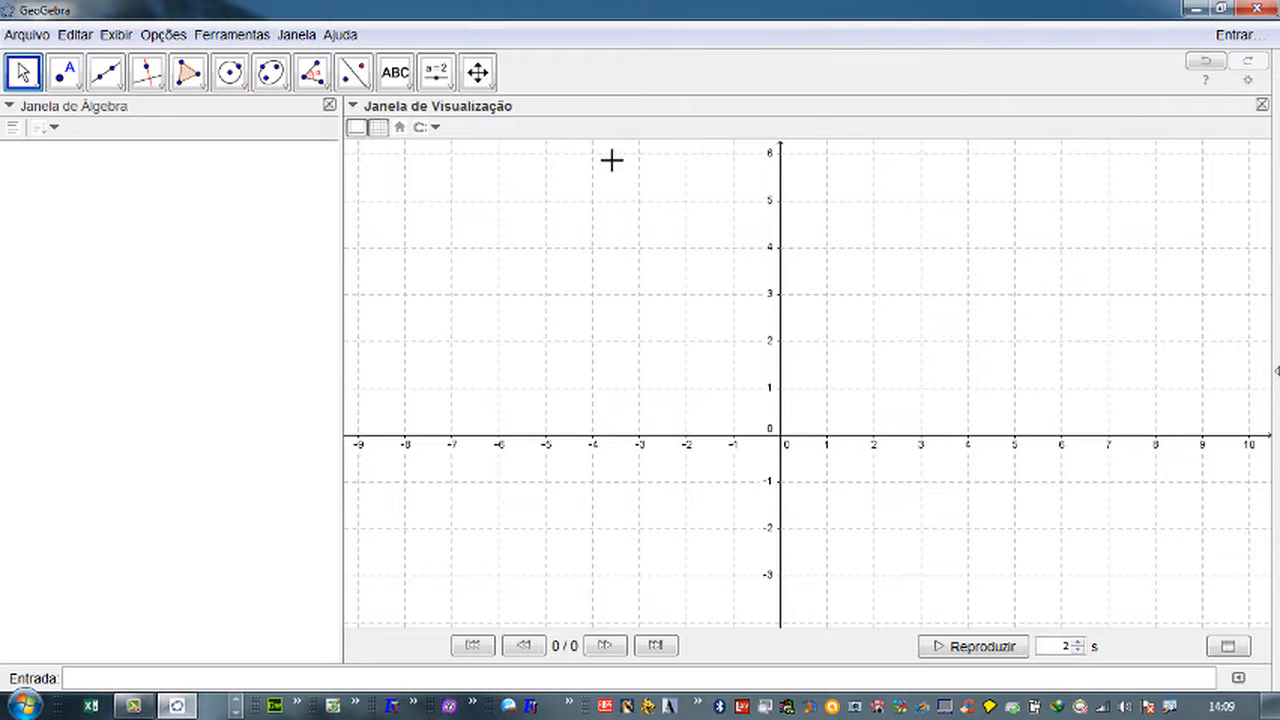
- Narrow the algebra view and place points at (1, 4), (2, 3), (3, 2), (4, 4), (-2, 4) and (-3, 4)
drag(343, 207, 296, 207)
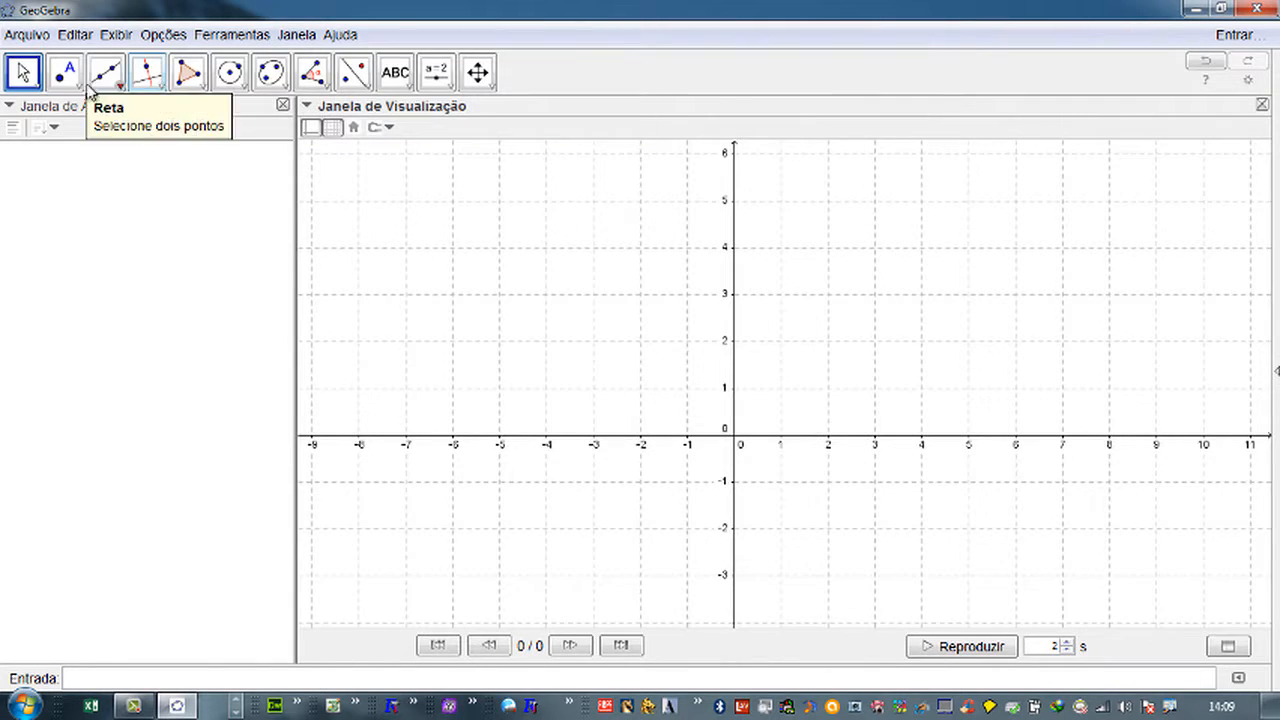
click(64, 71)
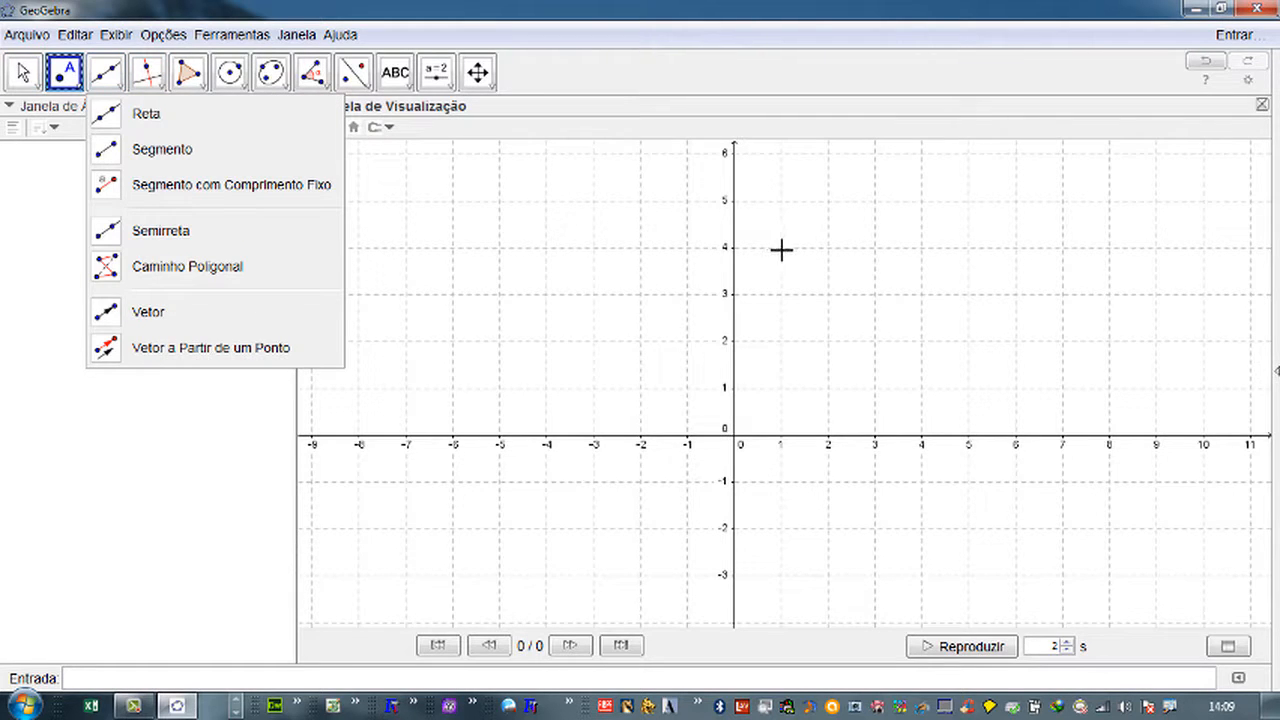
click(66, 80)
click(781, 248)
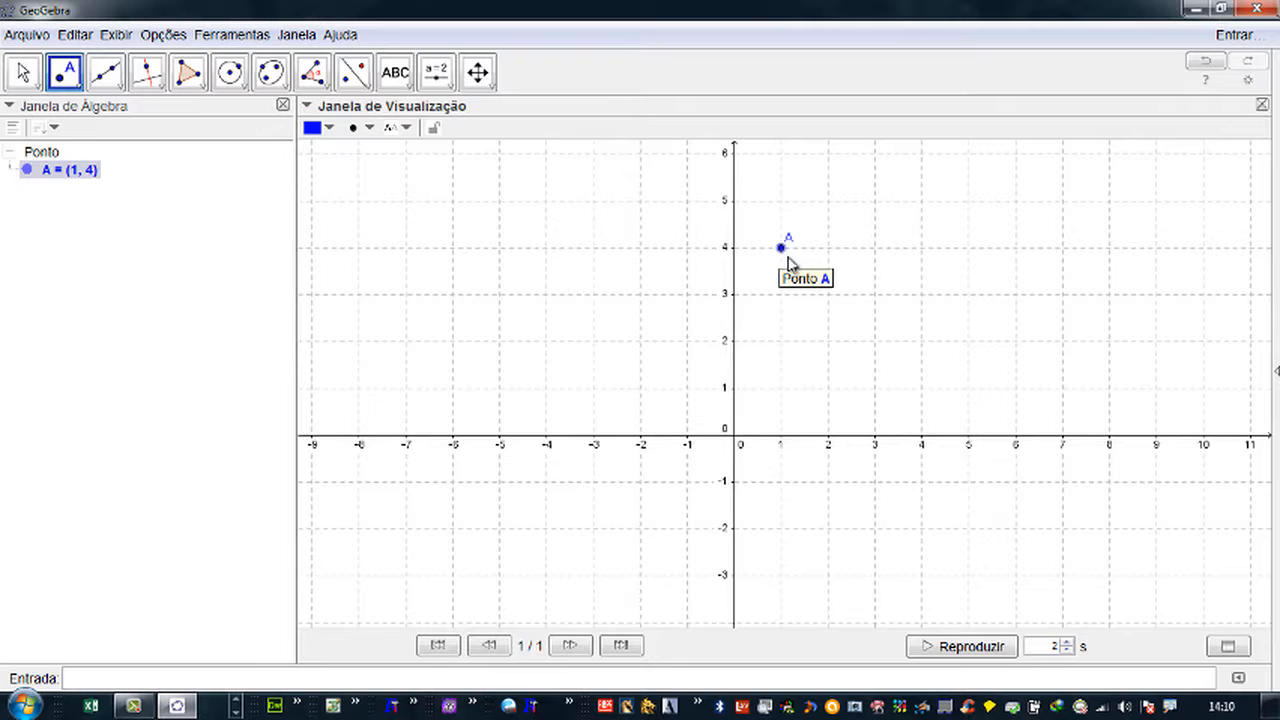
click(828, 294)
click(875, 341)
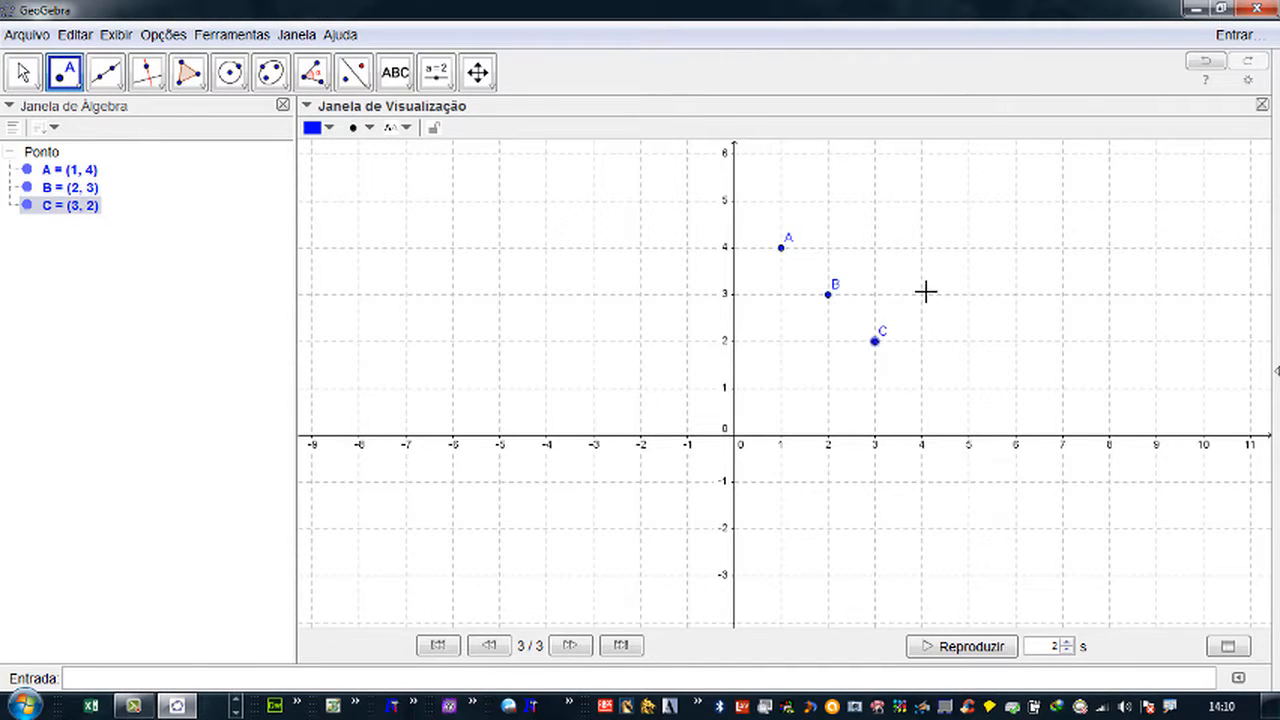
click(922, 248)
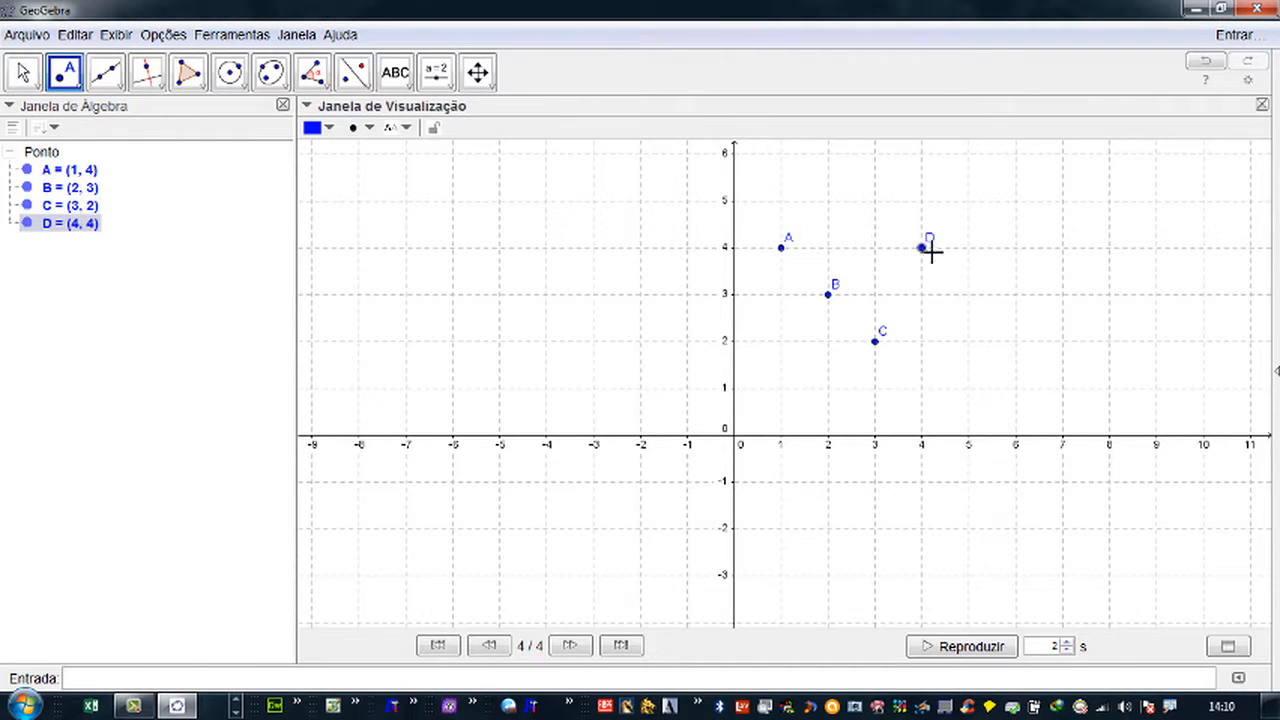
click(640, 248)
click(593, 248)
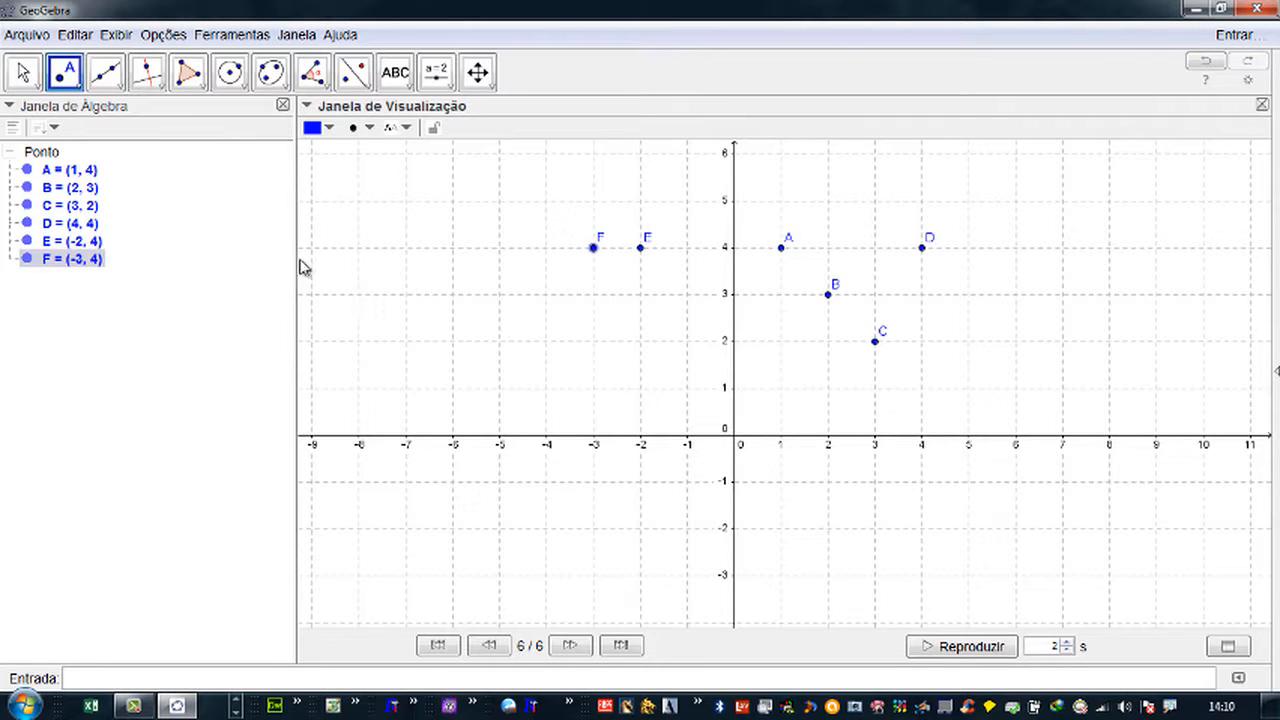
- Draw a line through new points at (-7, 3) and (-5, 5)
click(105, 72)
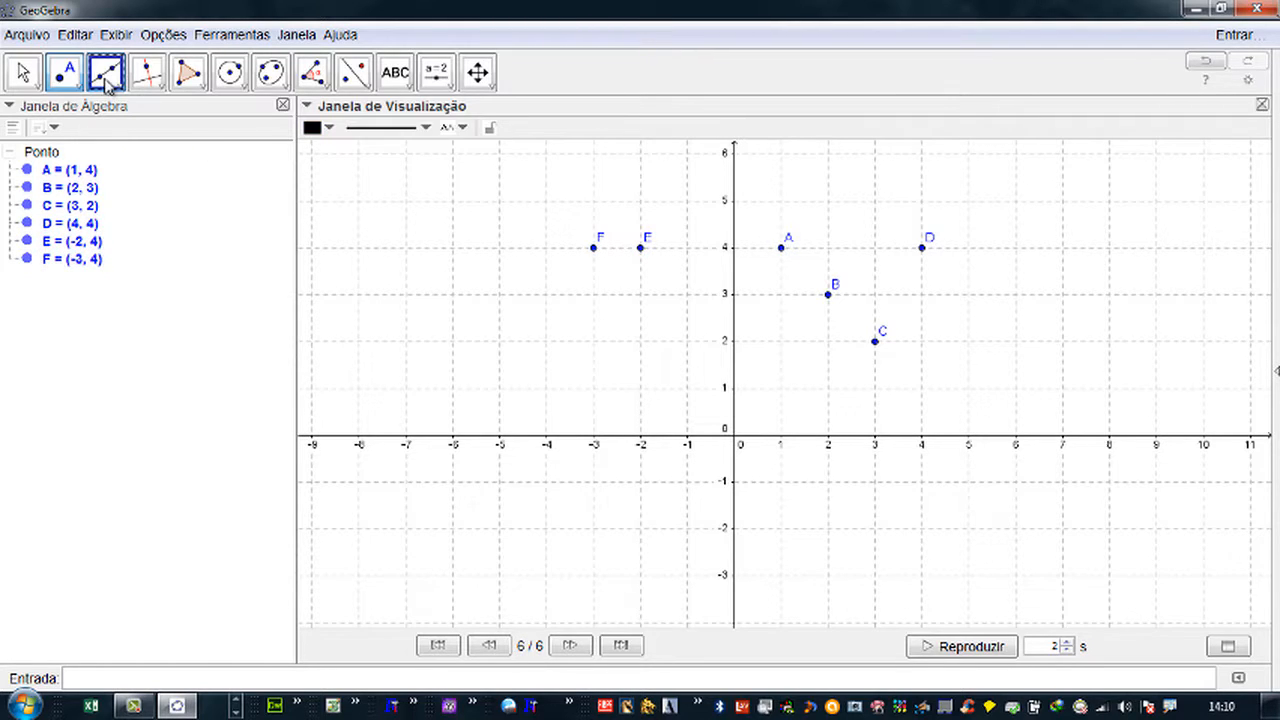
click(405, 294)
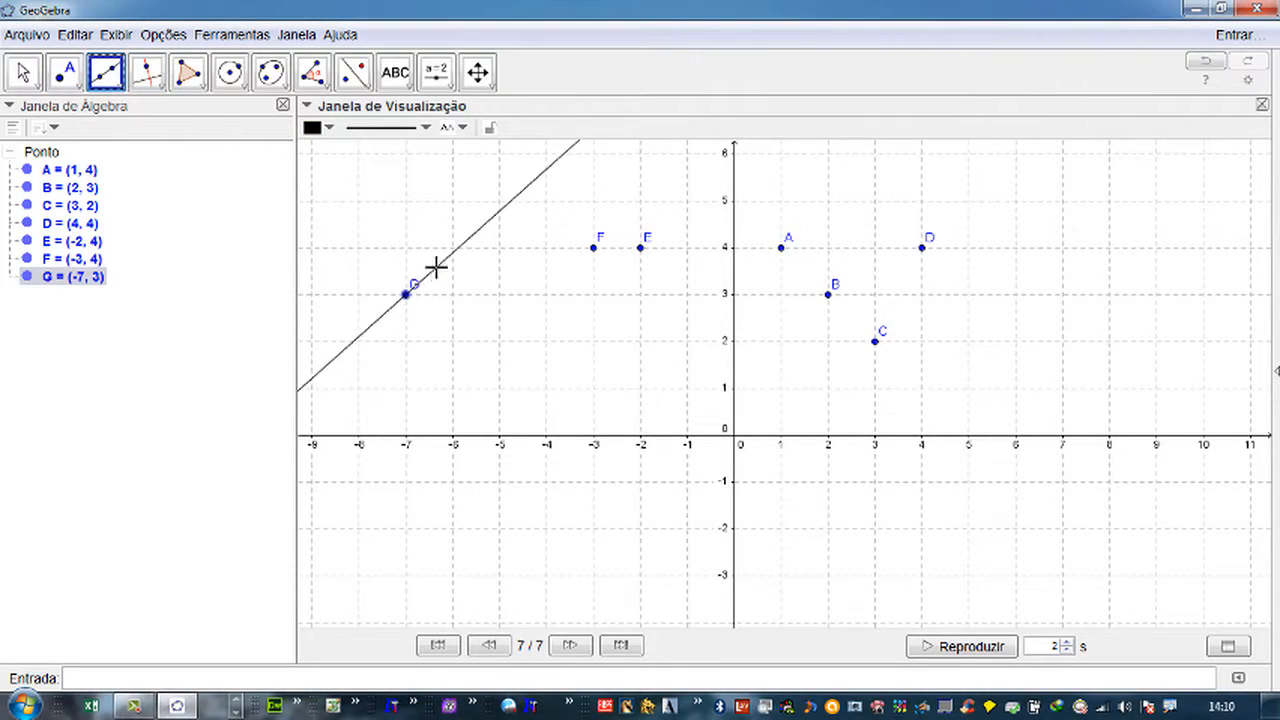
click(500, 200)
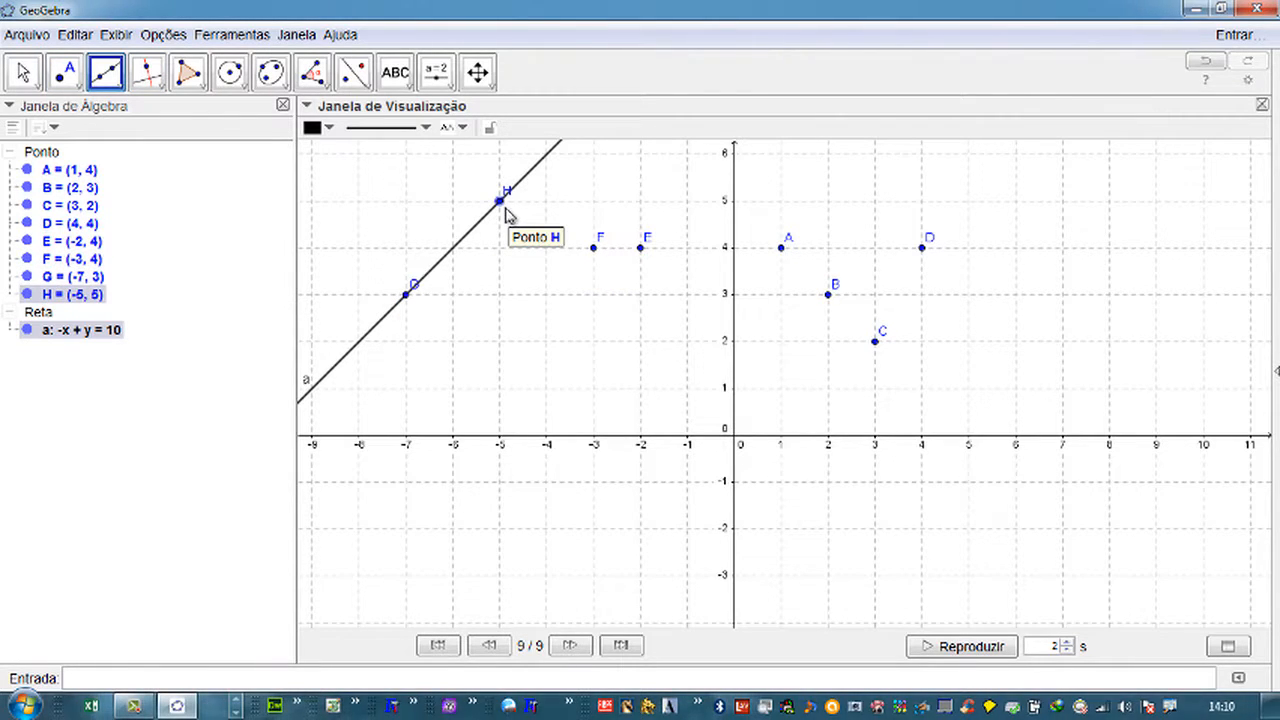
- Draw a line through points F and E, and move point E to (-2, 5)
click(594, 249)
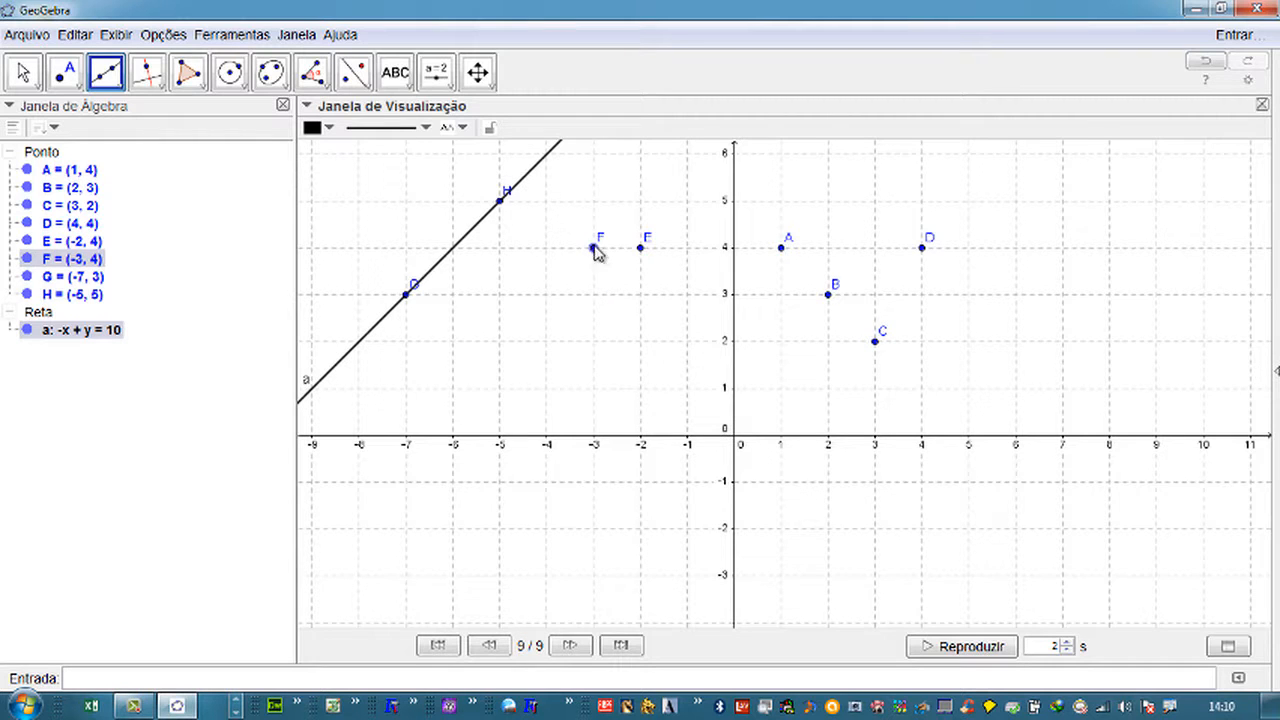
click(640, 249)
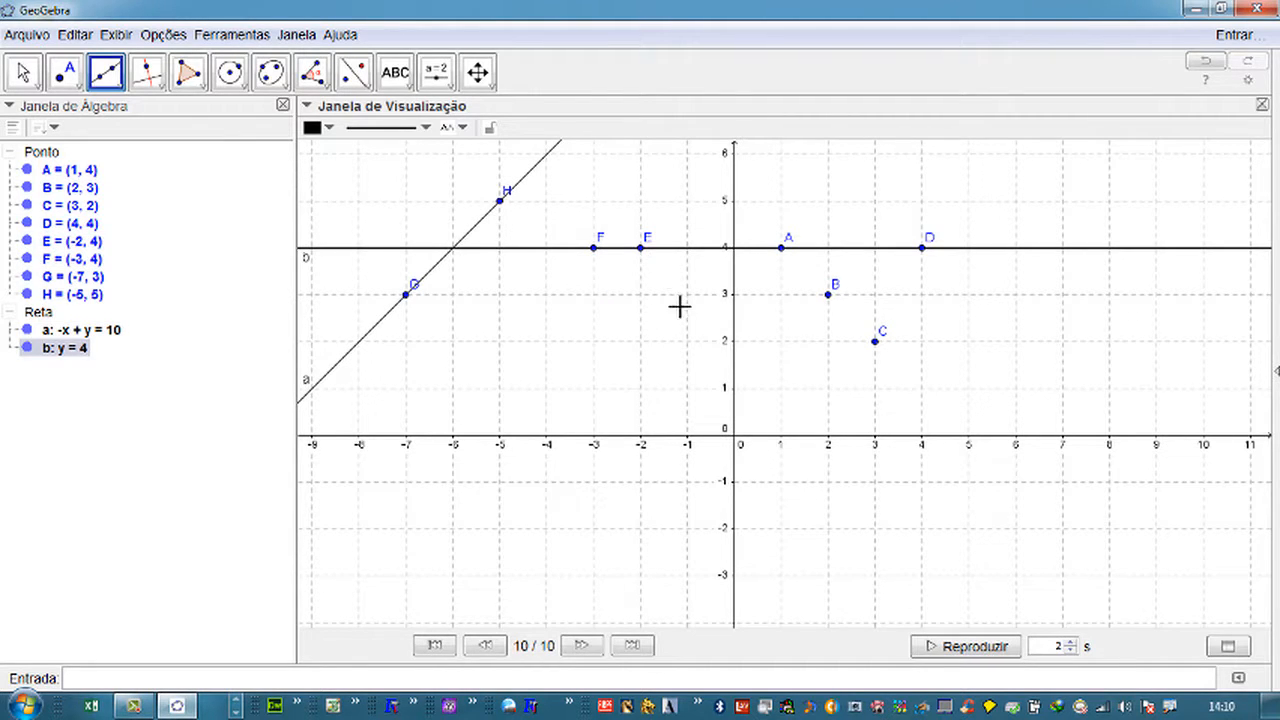
drag(646, 251, 644, 206)
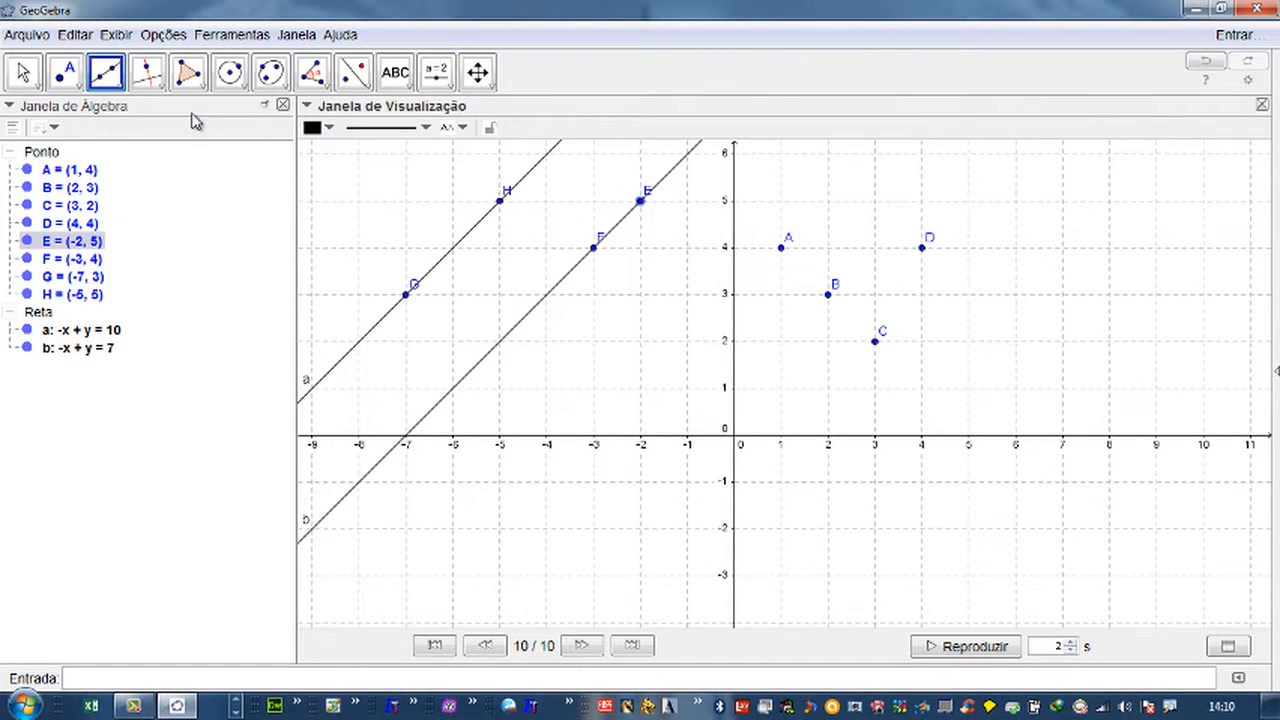
- Draw a line through new points at (-4, 1) and (-2, 2)
click(546, 392)
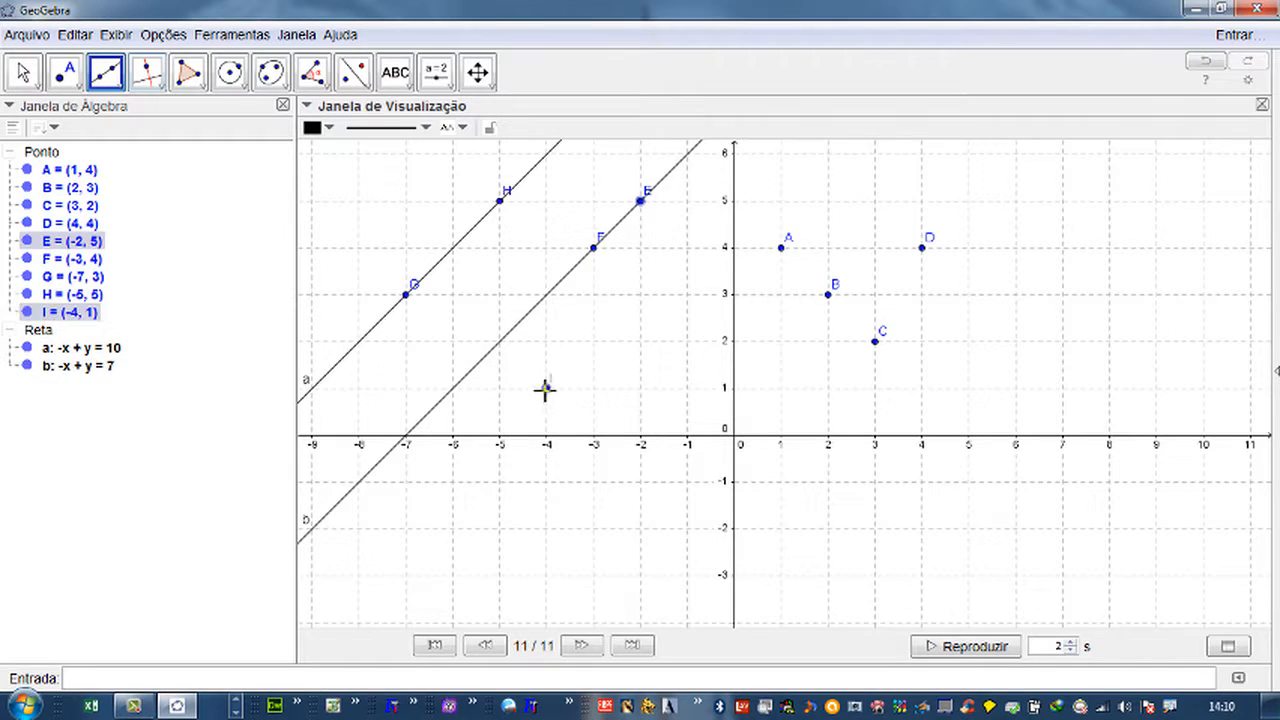
click(640, 342)
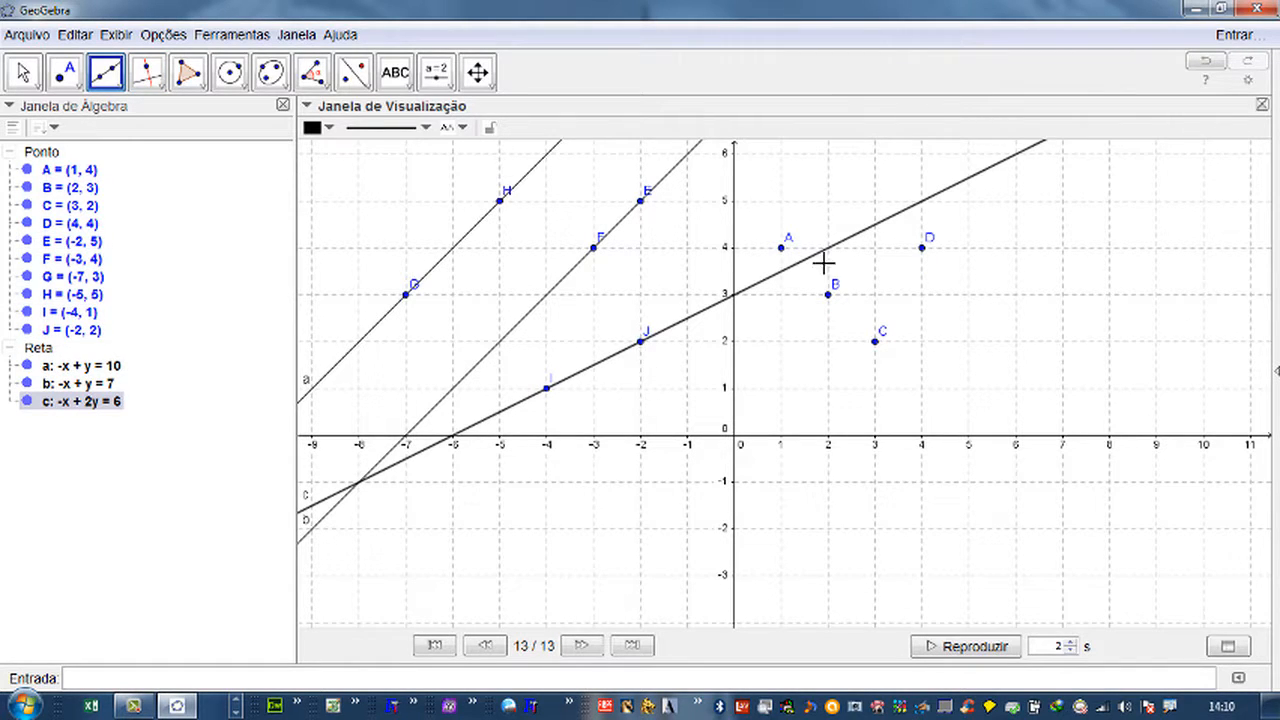
right_click(783, 248)
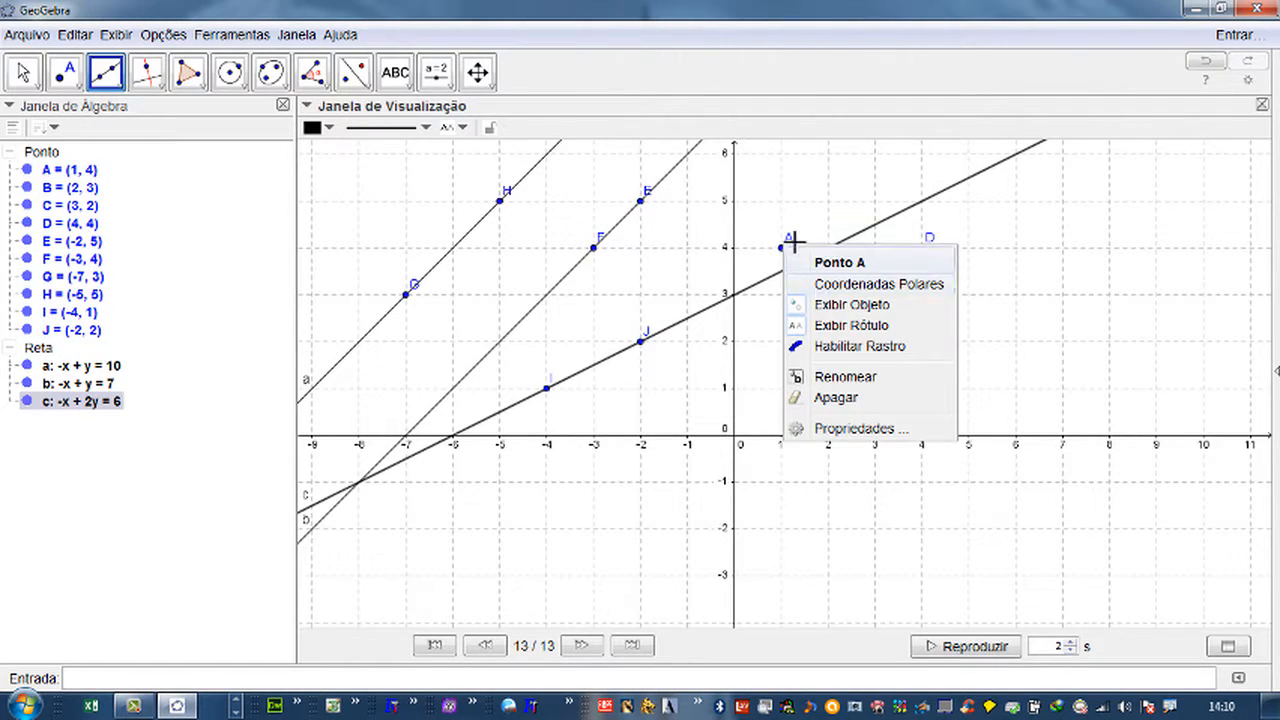
click(637, 118)
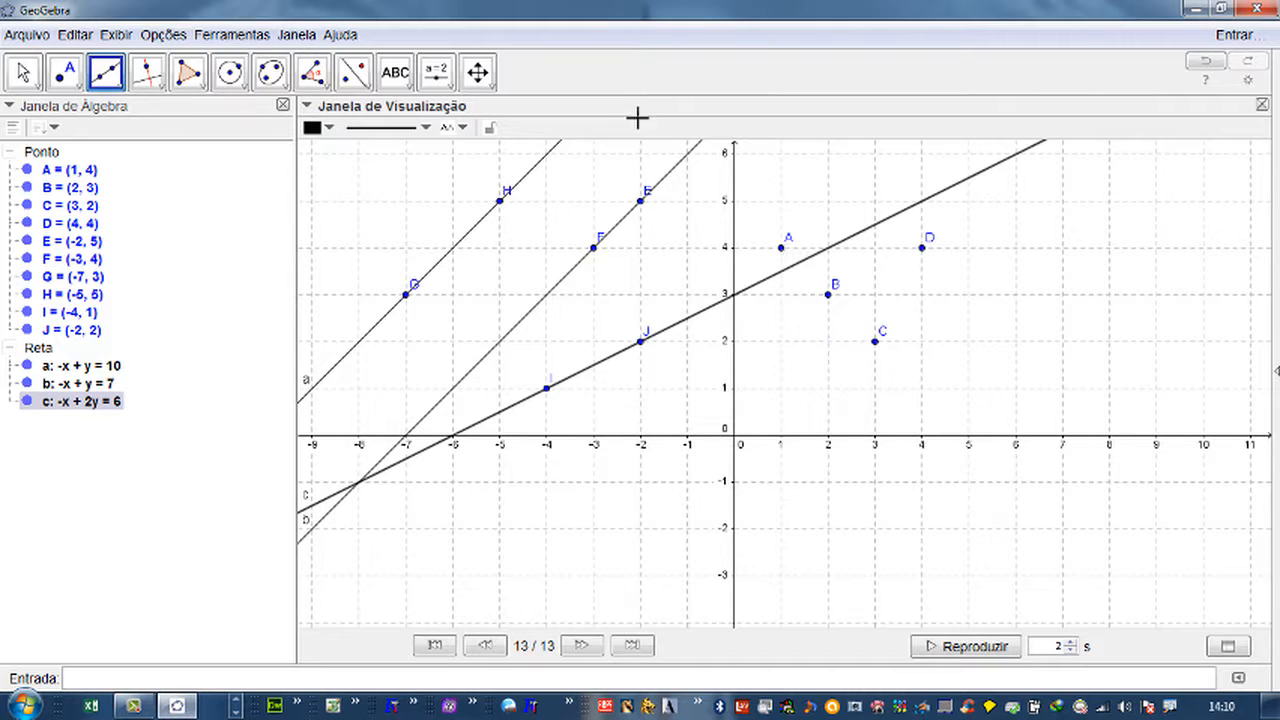
- Draw a line through points A and B, and move point B to about (2.5, 3.2)
click(782, 248)
click(828, 295)
drag(828, 298, 851, 286)
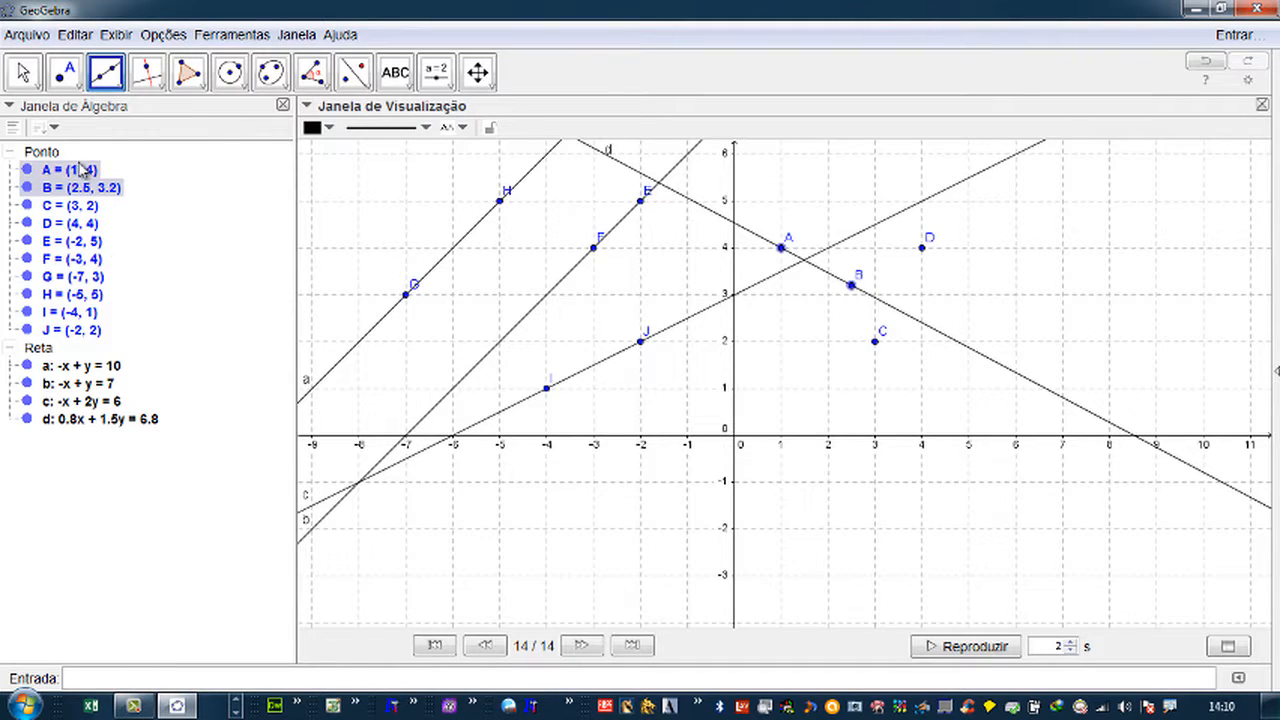
- Create point P at (1, 3) by entering the definition P=(1,3)
click(115, 678)
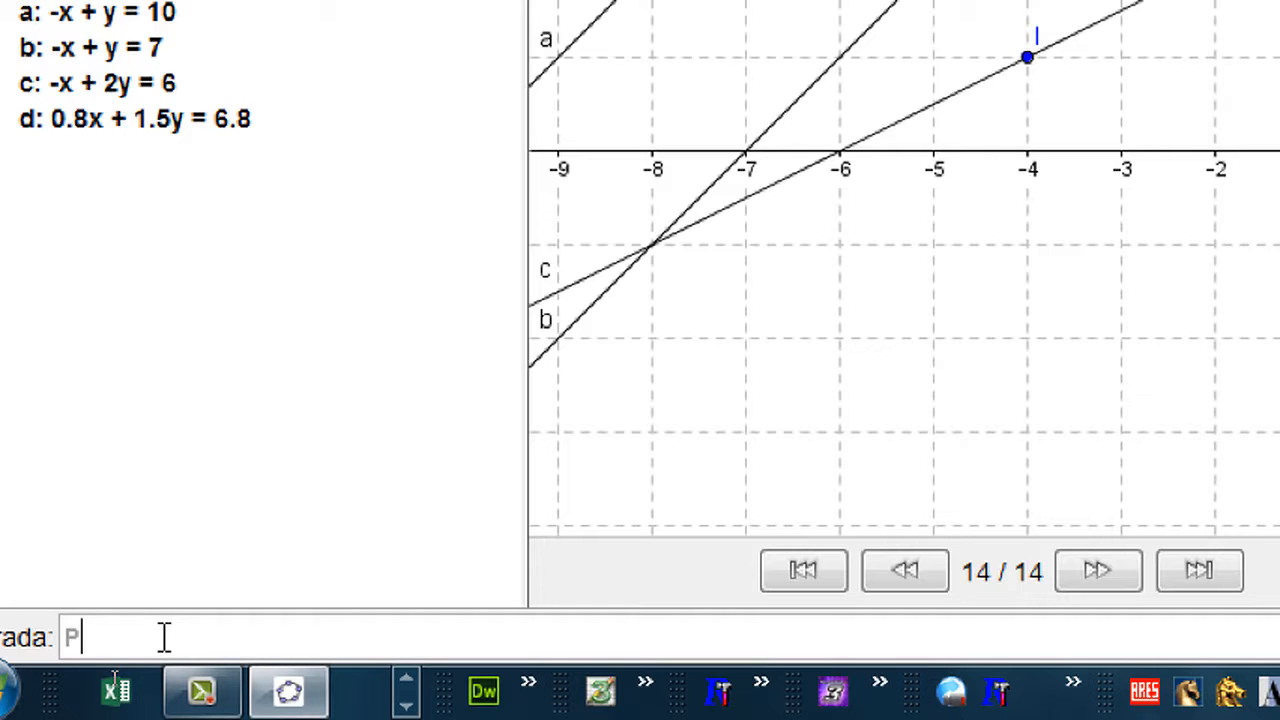
text(P=()
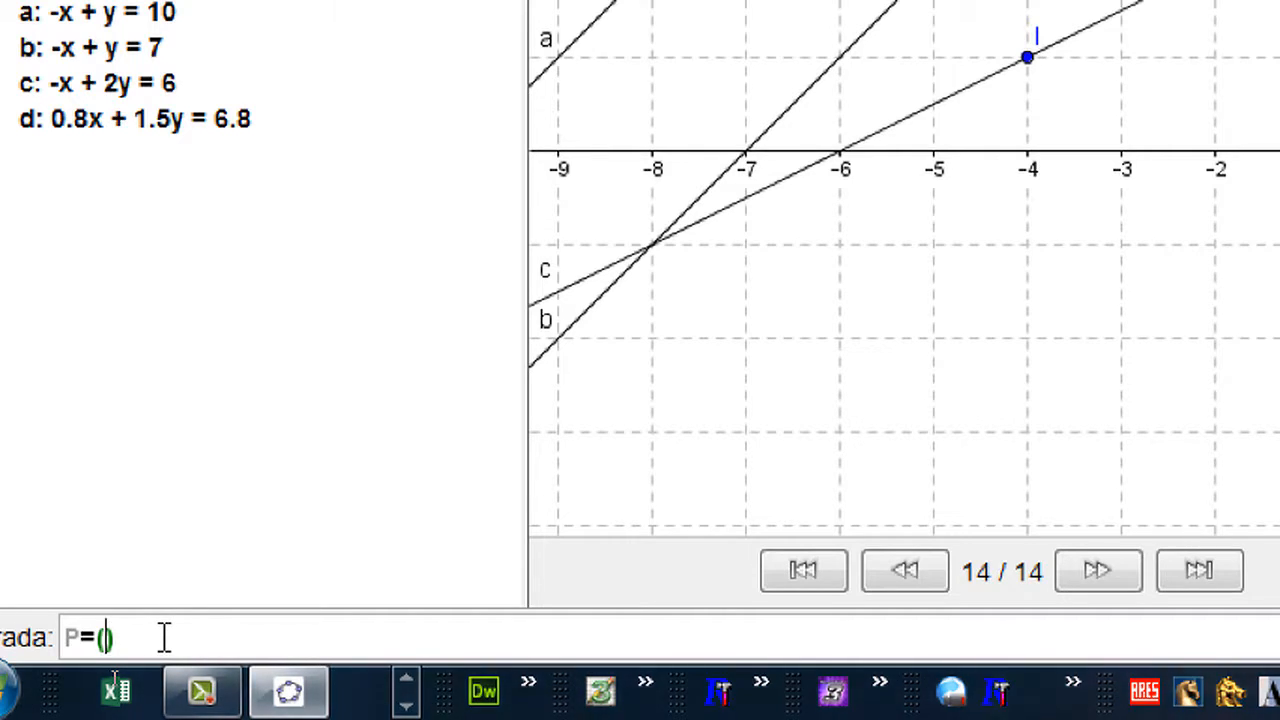
key(BackSpace)
key(BackSpace)
text((1)
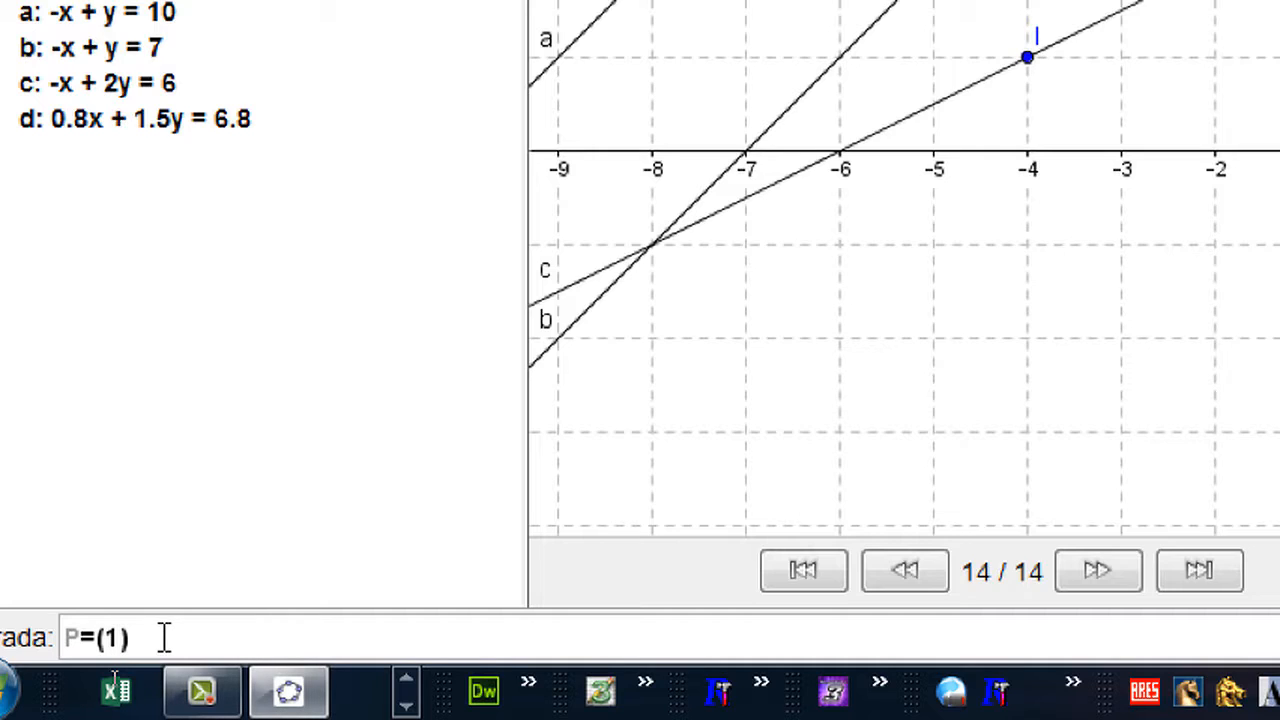
text(,3)
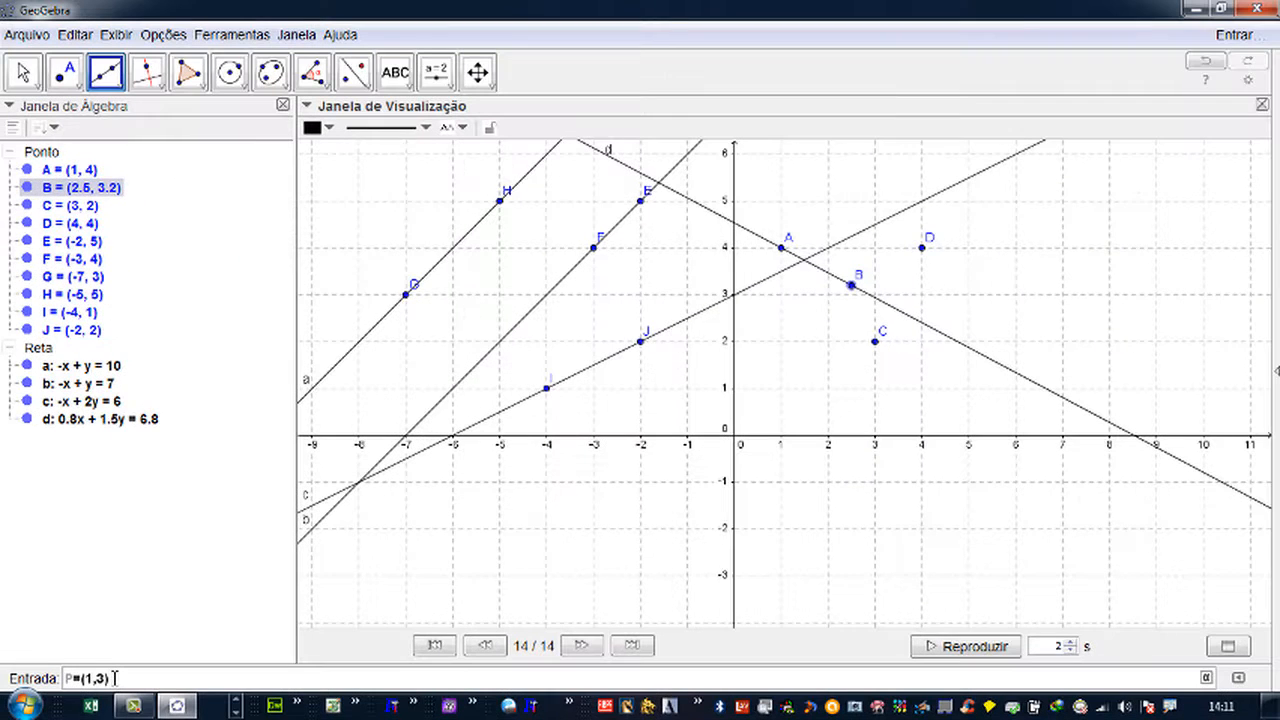
key(Return)
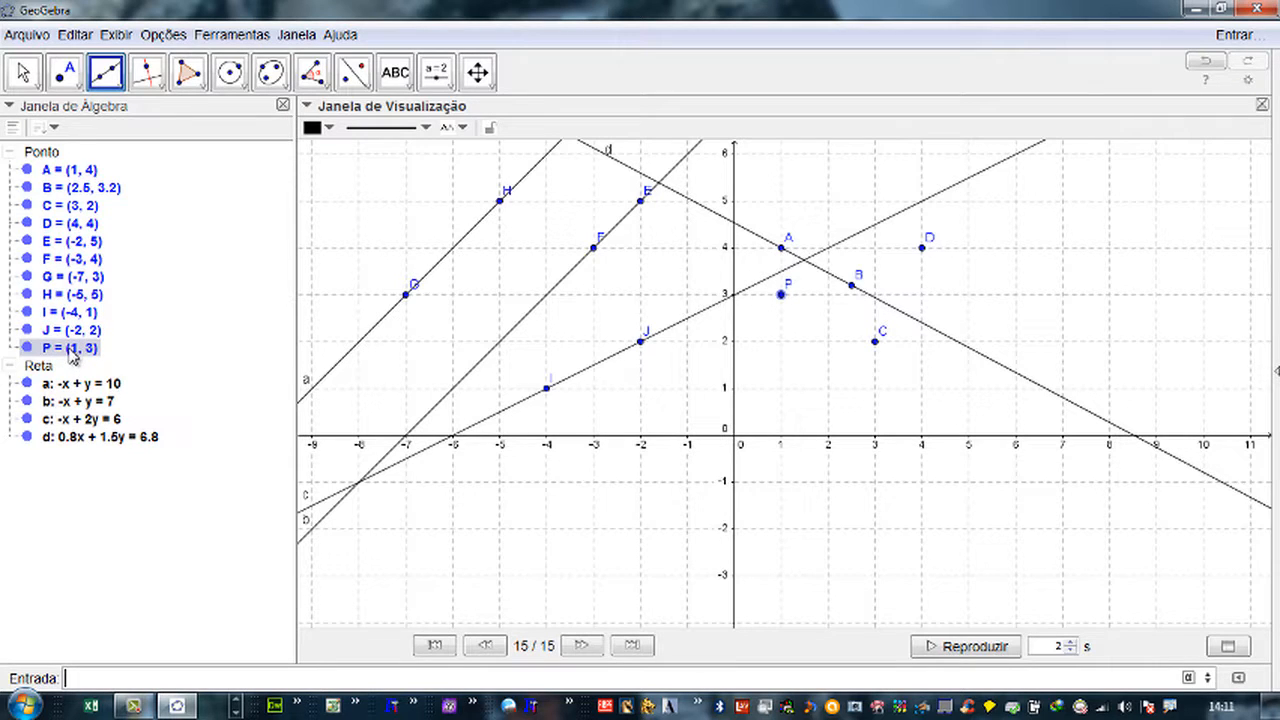
- Rename point A as Q
right_click(61, 177)
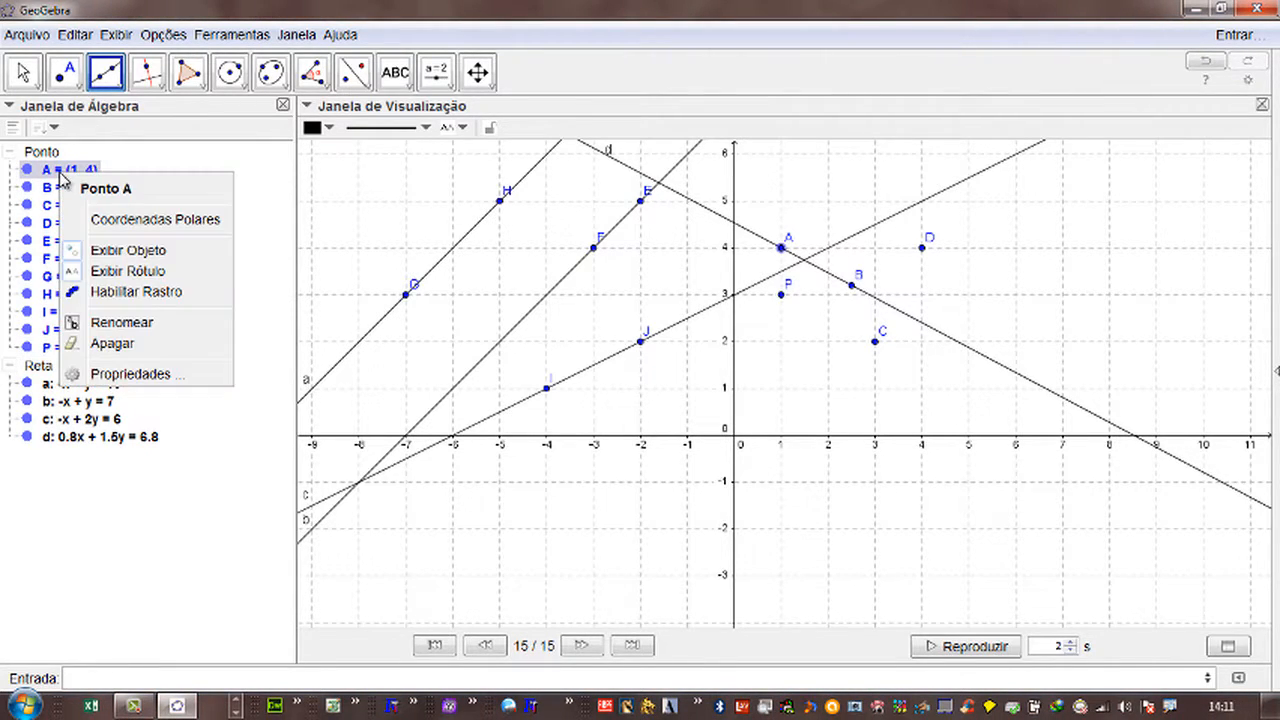
click(112, 333)
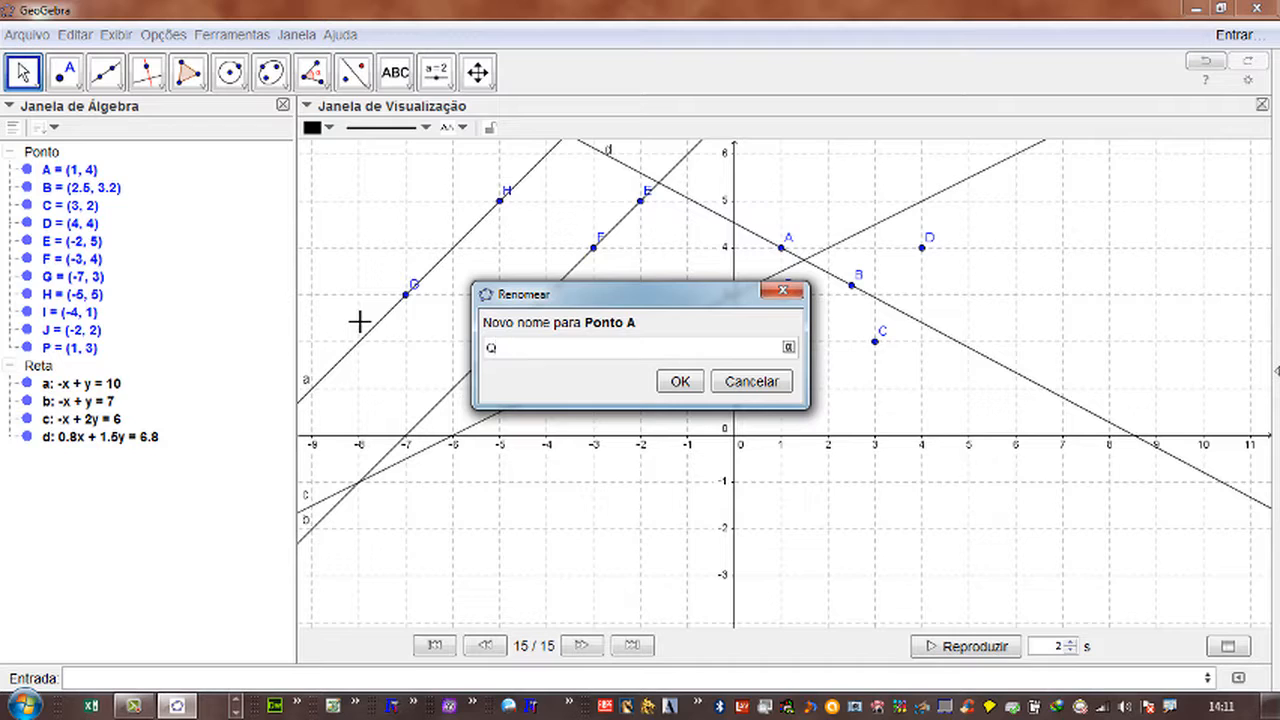
key(Return)
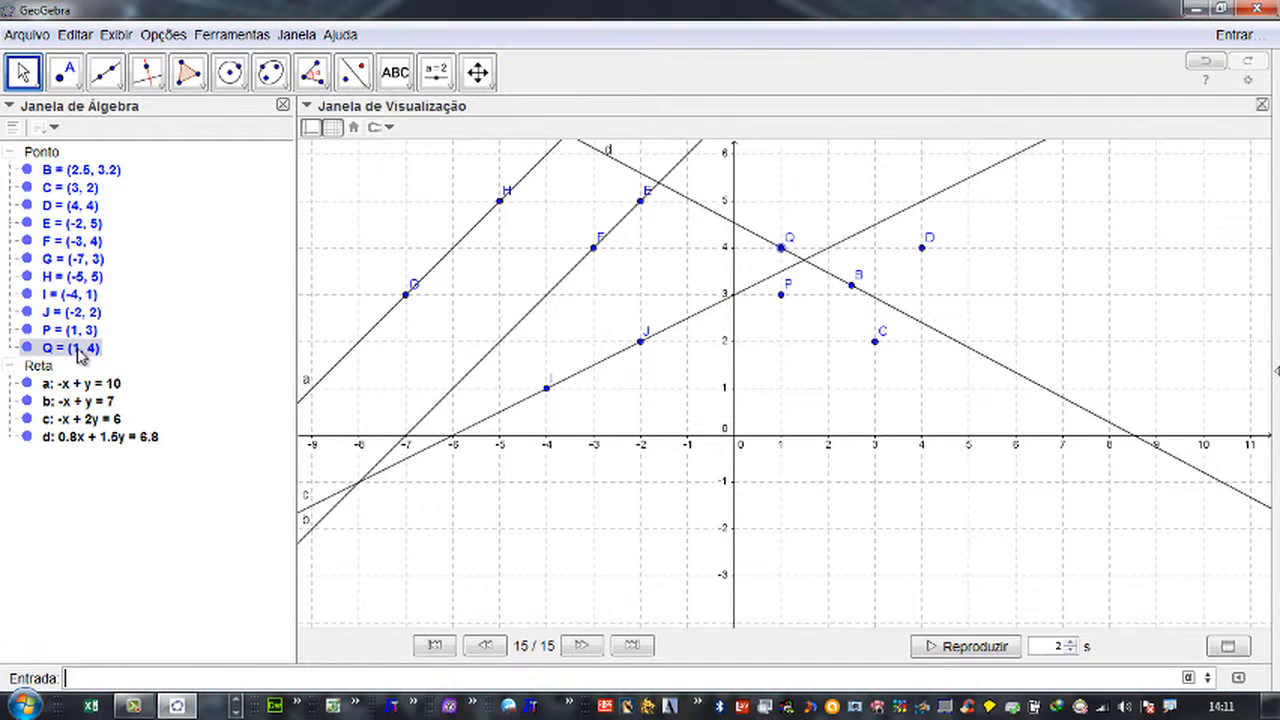
- Rename line a as r and line b as s
right_click(70, 388)
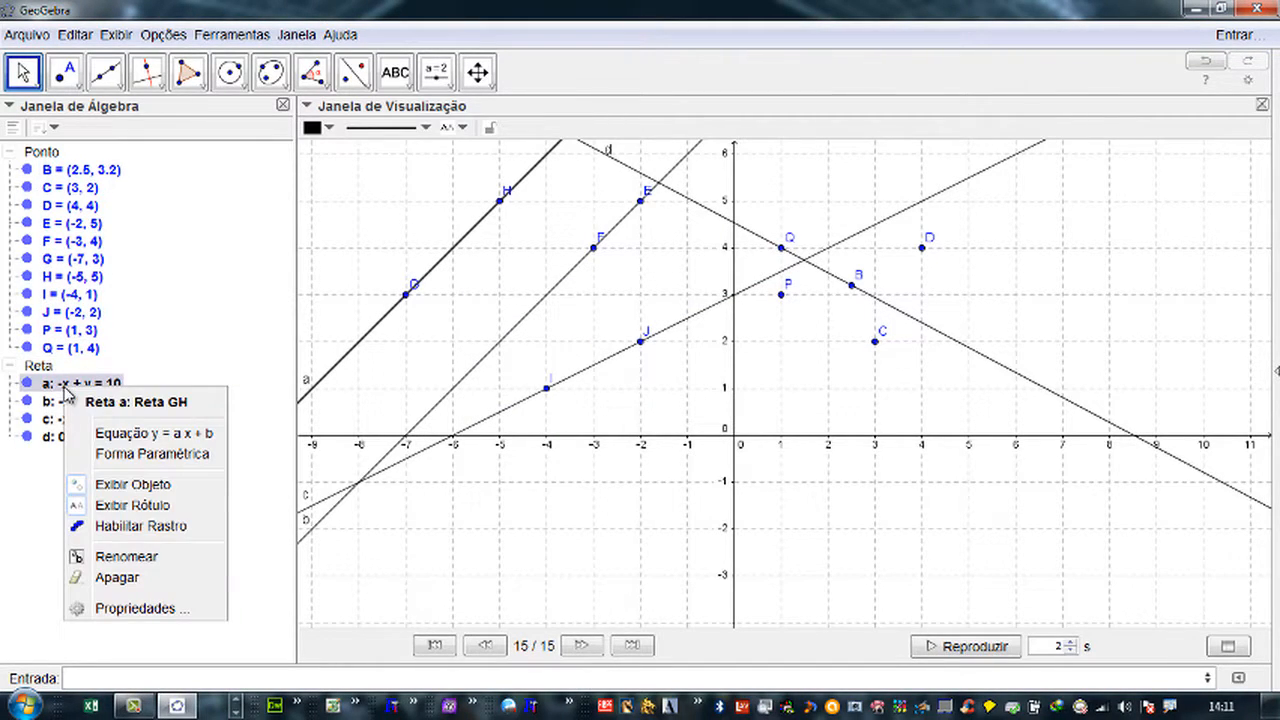
click(112, 559)
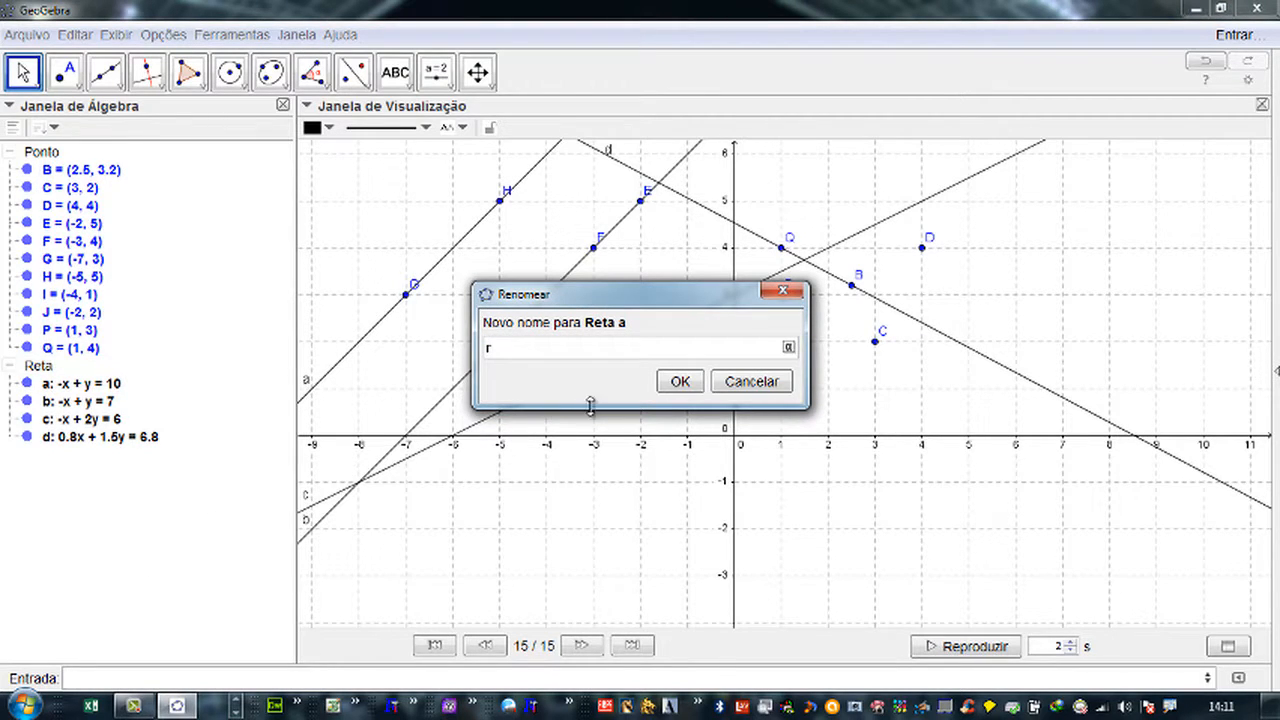
click(680, 381)
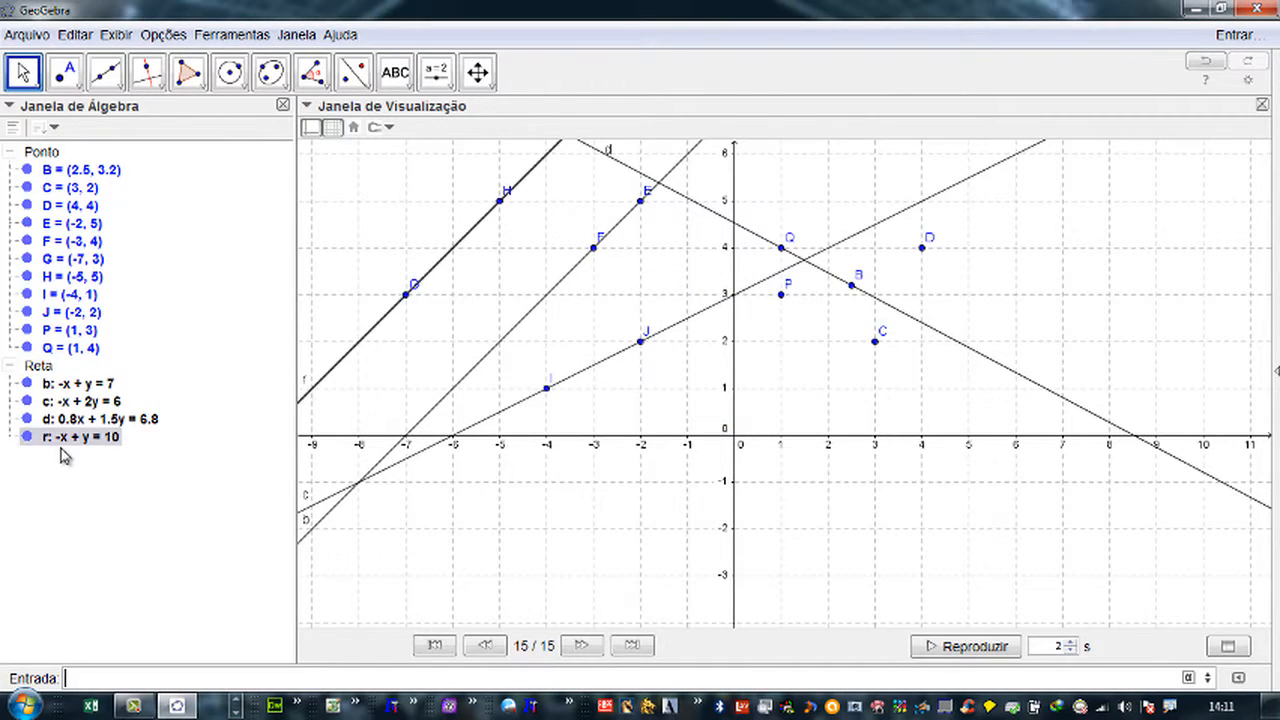
right_click(62, 384)
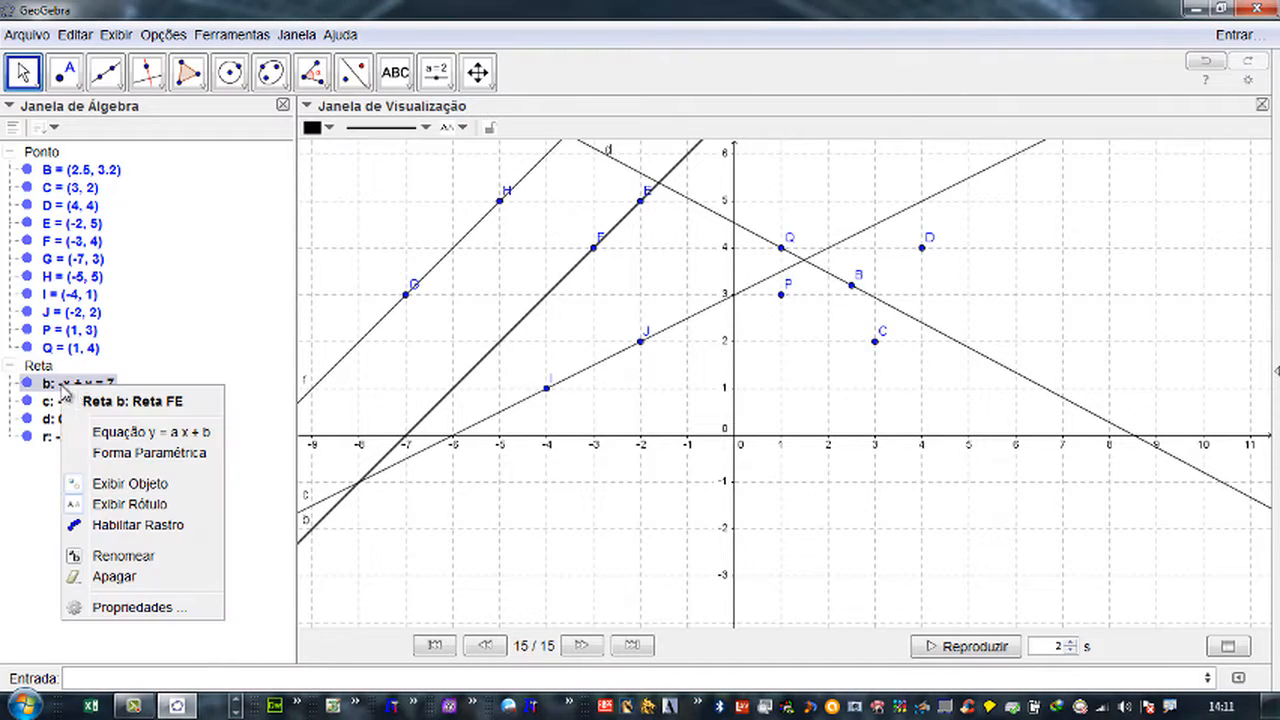
click(122, 556)
text(s)
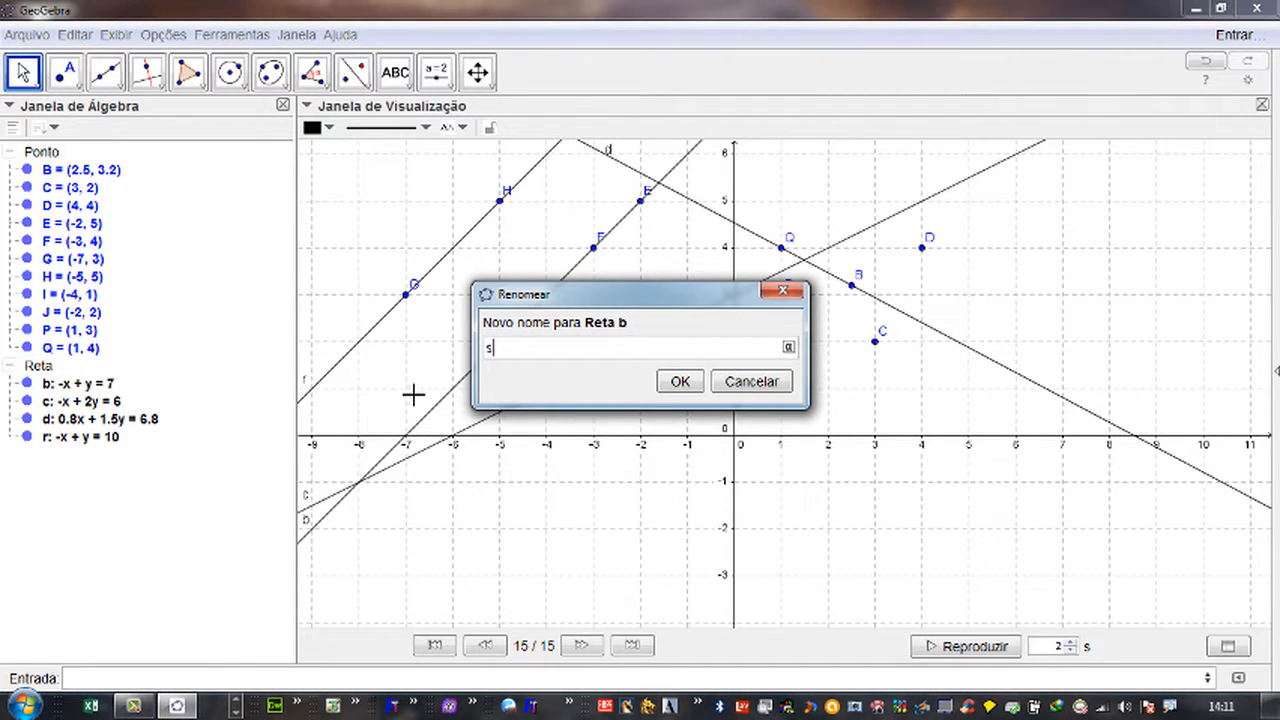
click(680, 382)
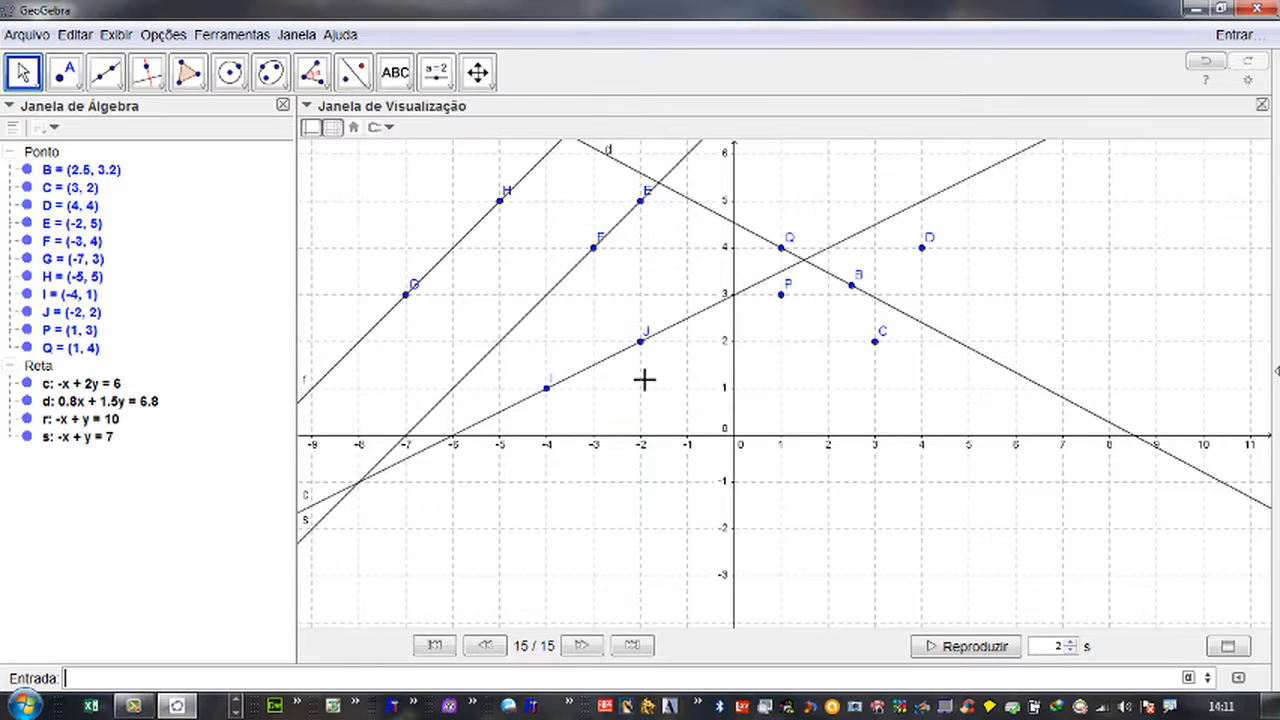
- Define a point at (2, 2) that has a person's first name as its label
click(74, 440)
click(90, 386)
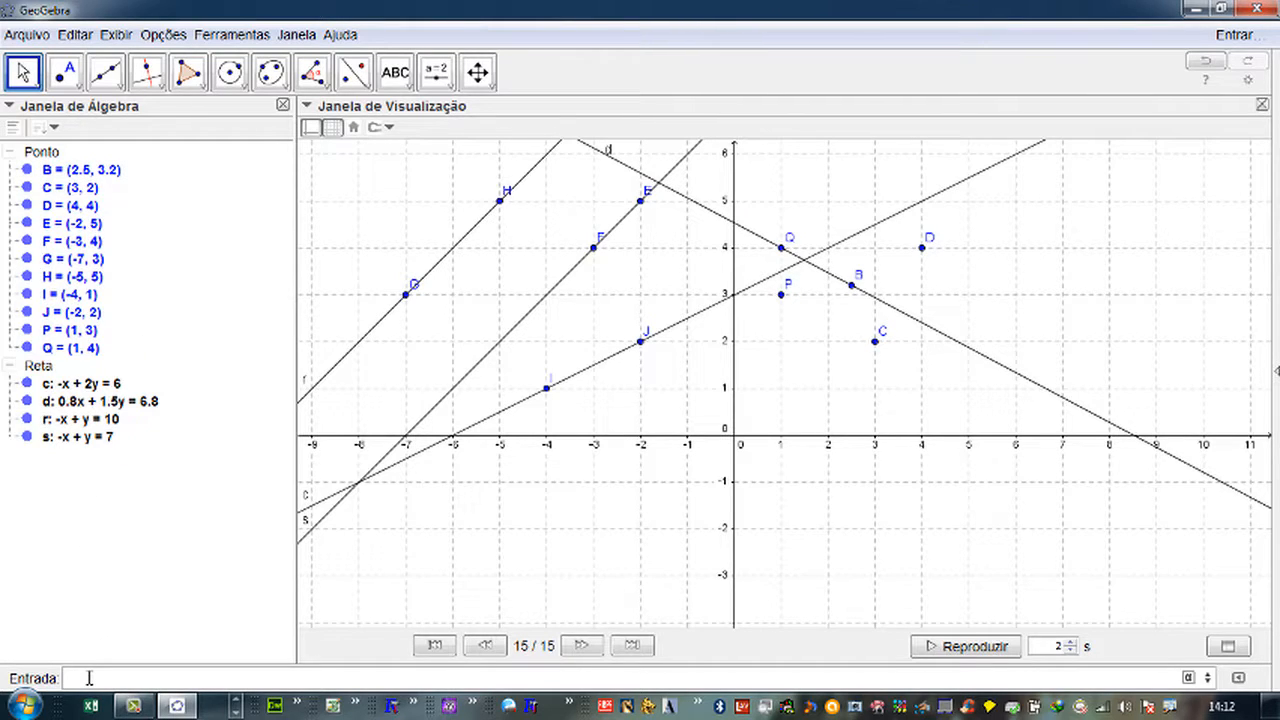
text(ão)
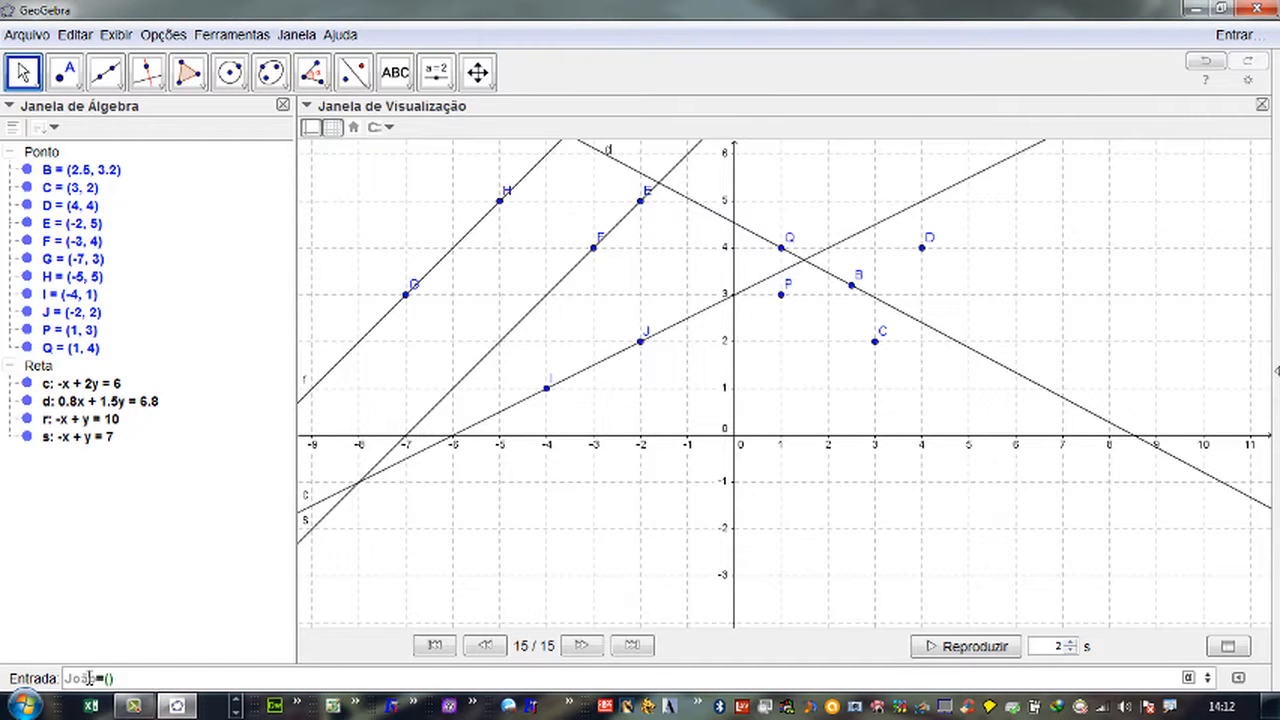
text(=(2,2))
key(Return)
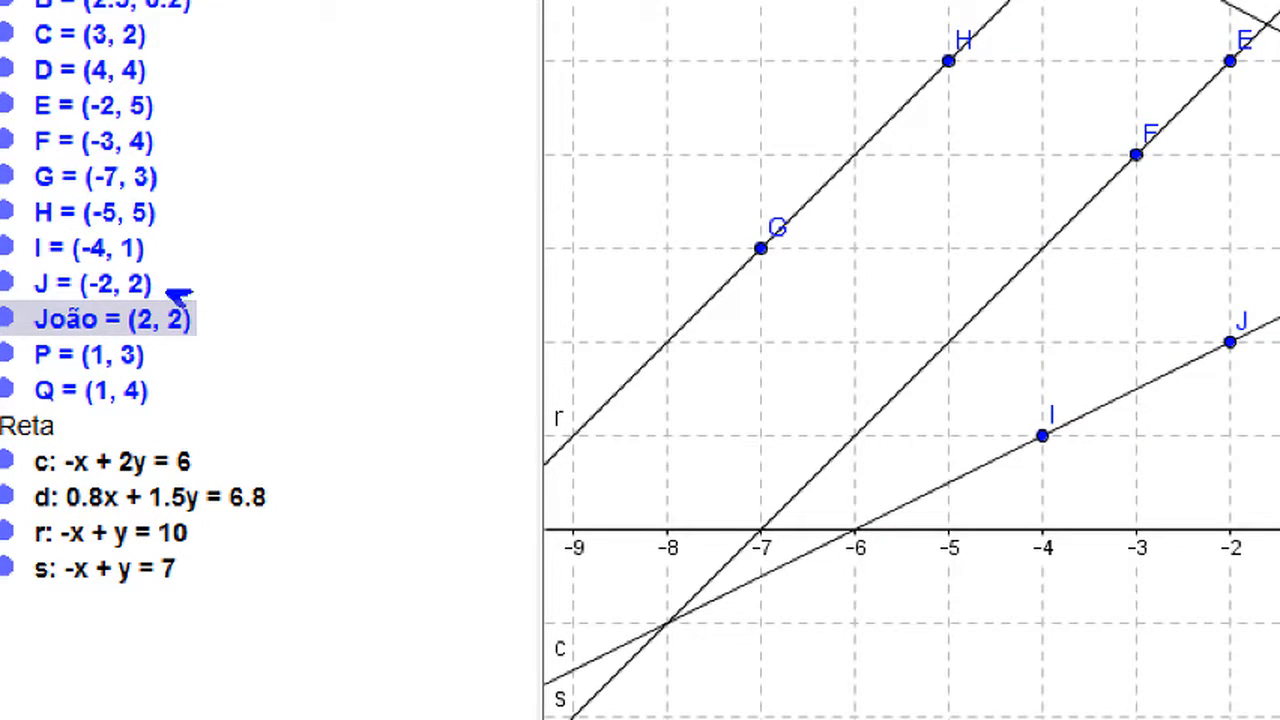
drag(172, 288, 435, 163)
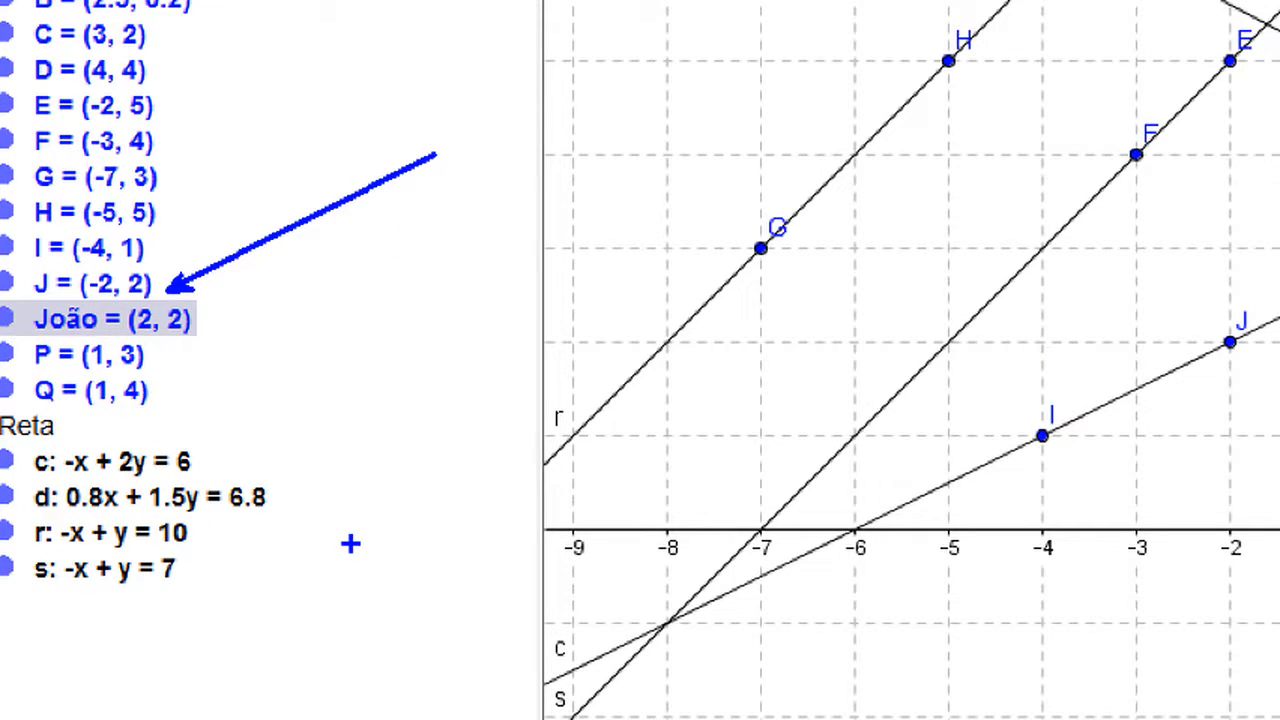
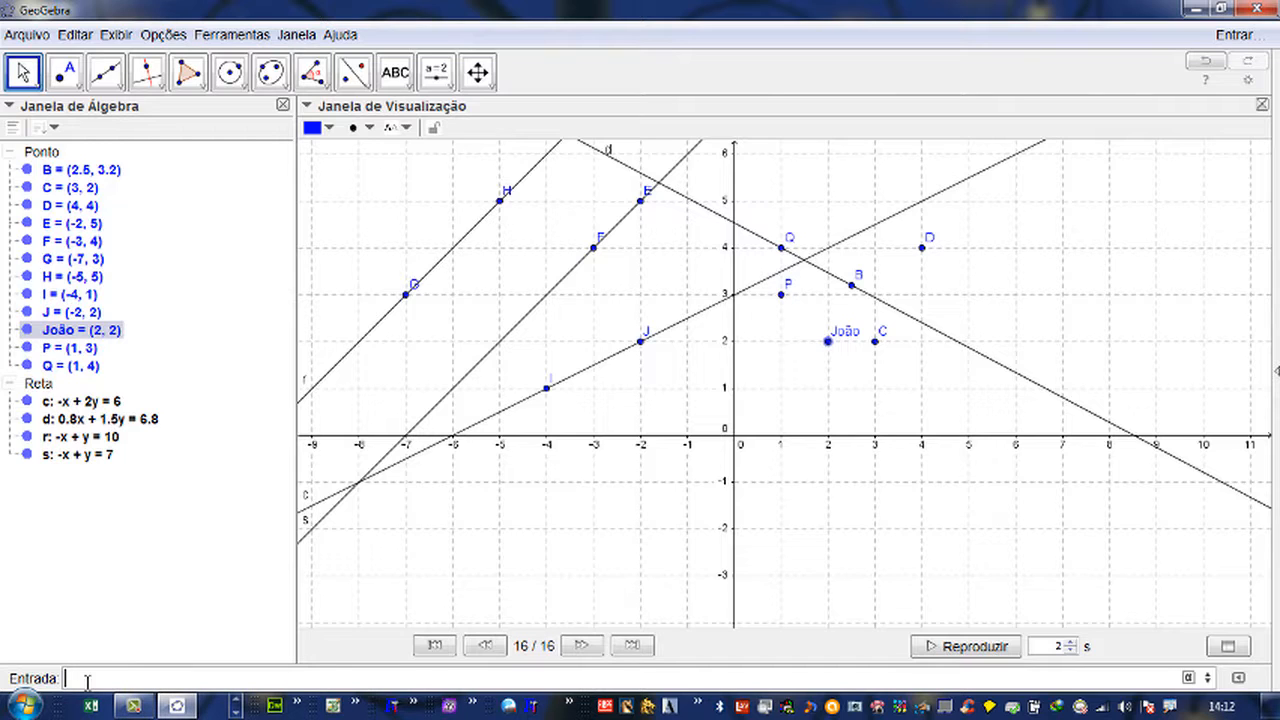
- Create point A at (-1, -1) by entering its definition with a capital letter
text(A=)
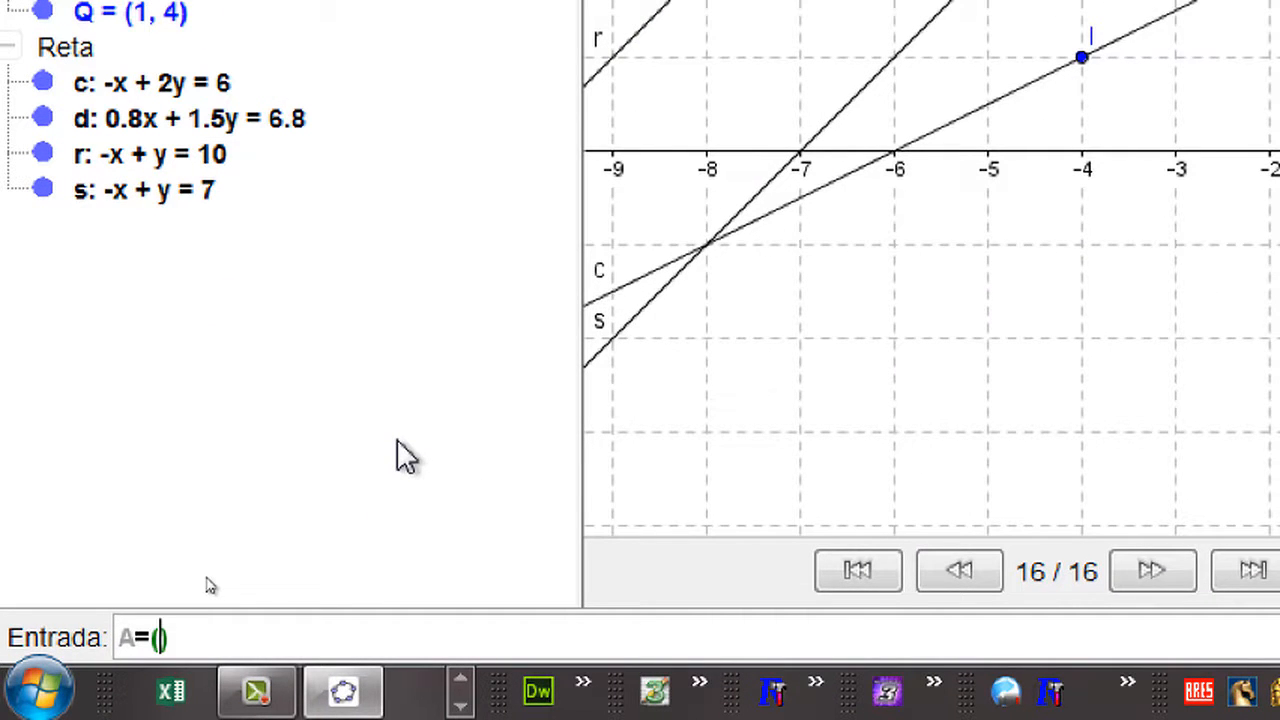
text((-1,-1)
key(Return)
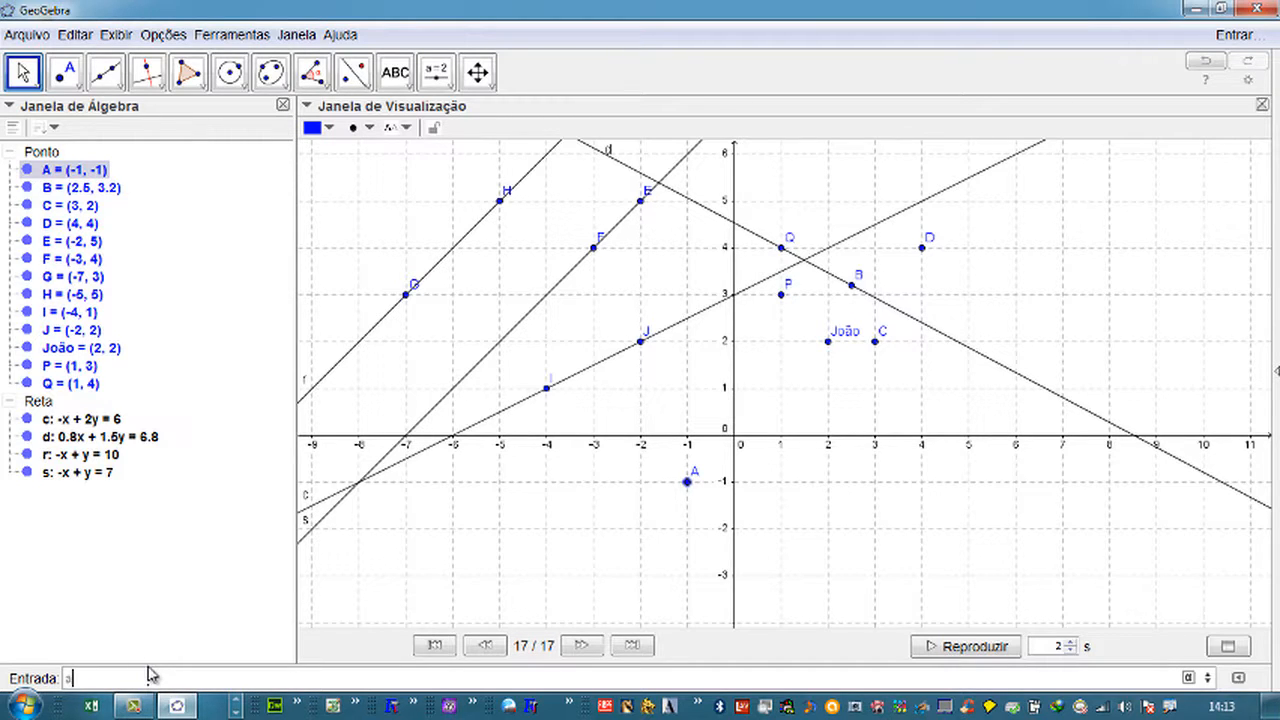
- Define the vector a=(-1,-1) with a lowercase name, and move point A off its tip to about (0.26, -1.04)
text(-1,-1))
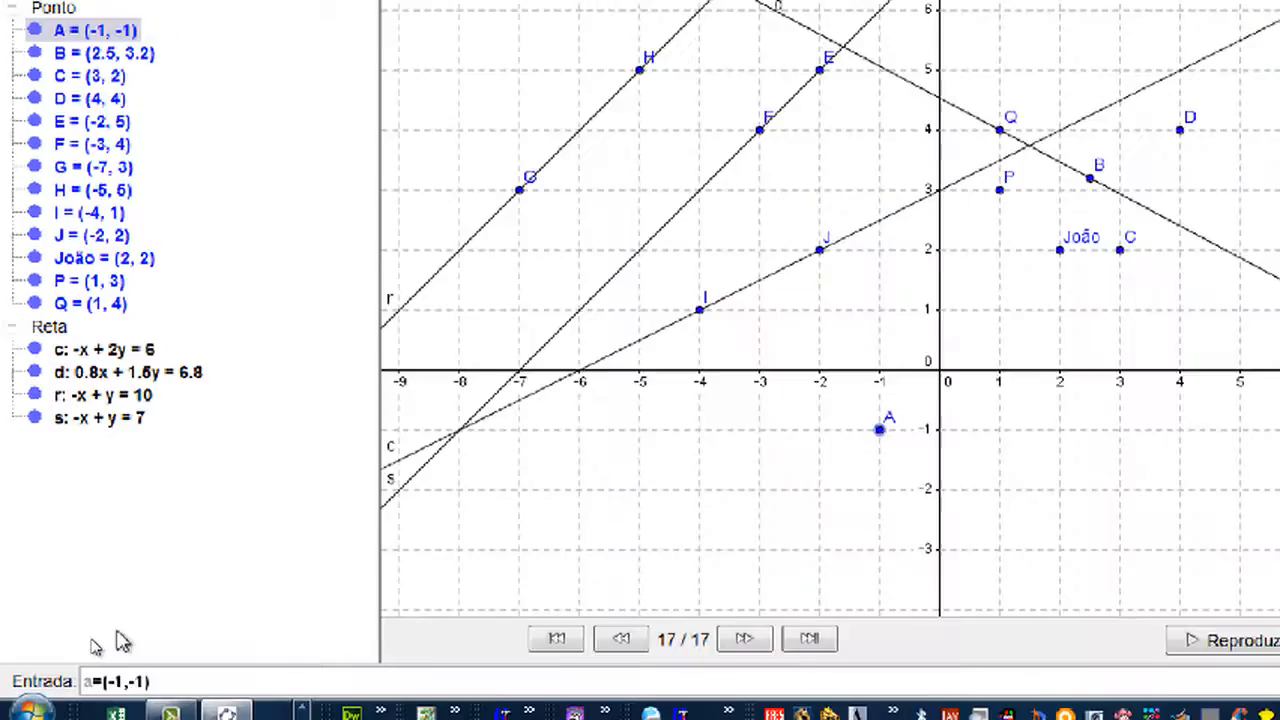
key(Return)
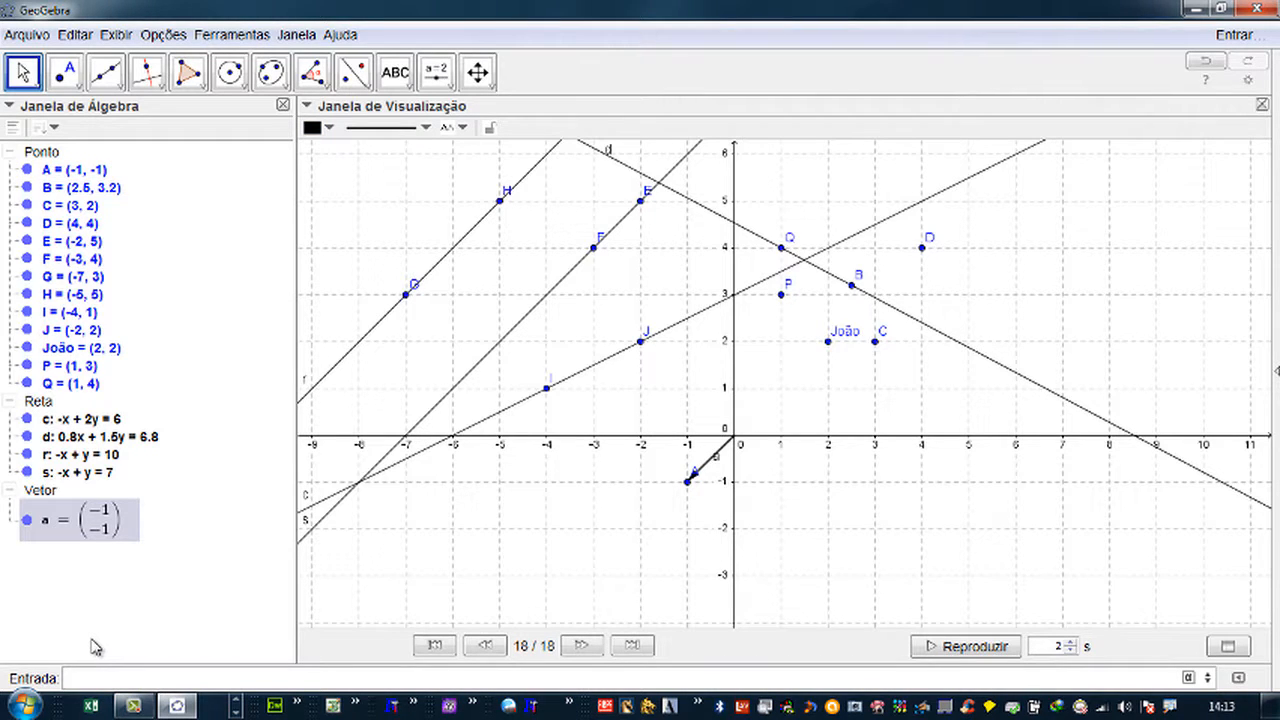
click(687, 482)
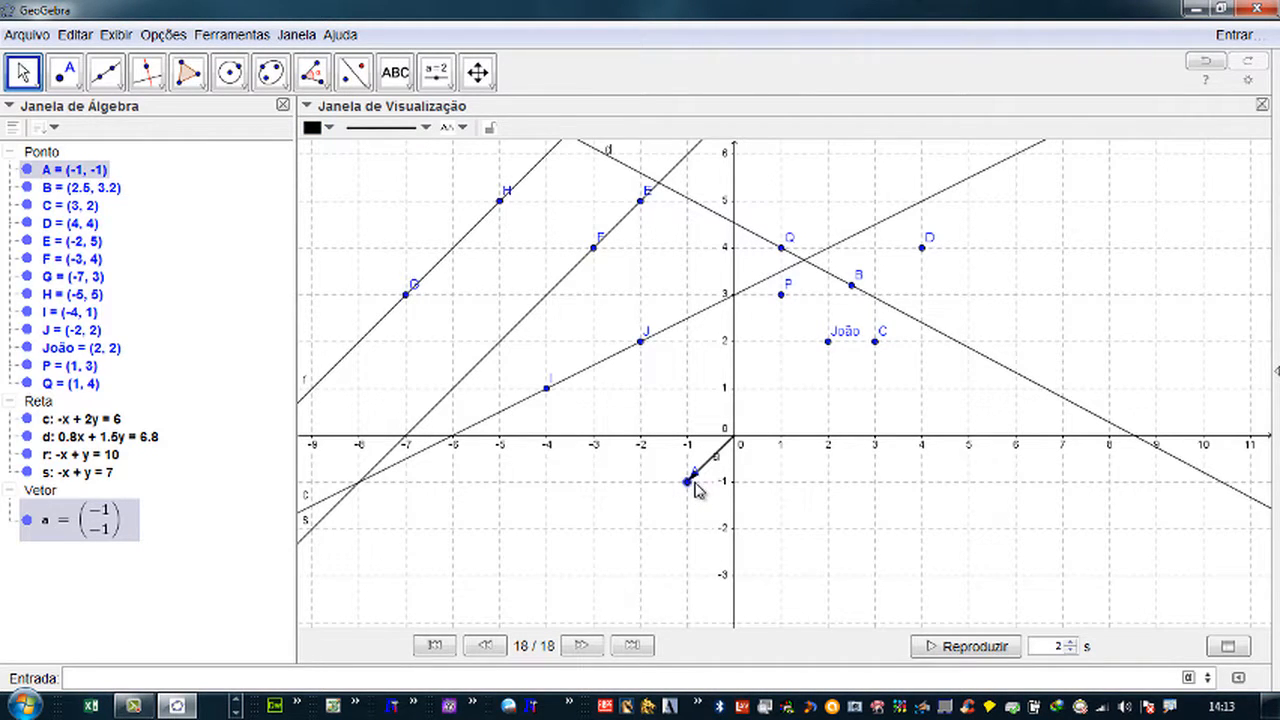
drag(687, 482, 746, 483)
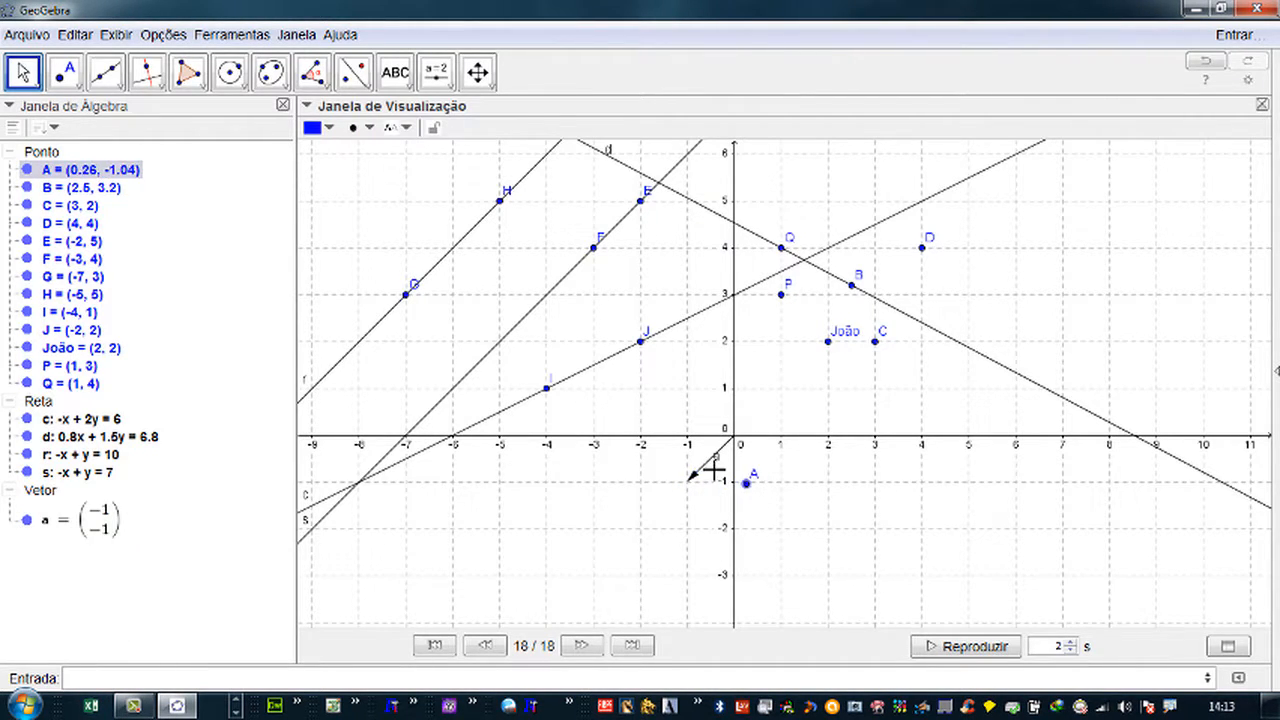
- Reposition vector a, keeping its start at the origin and moving its tip to (3, 1)
click(714, 469)
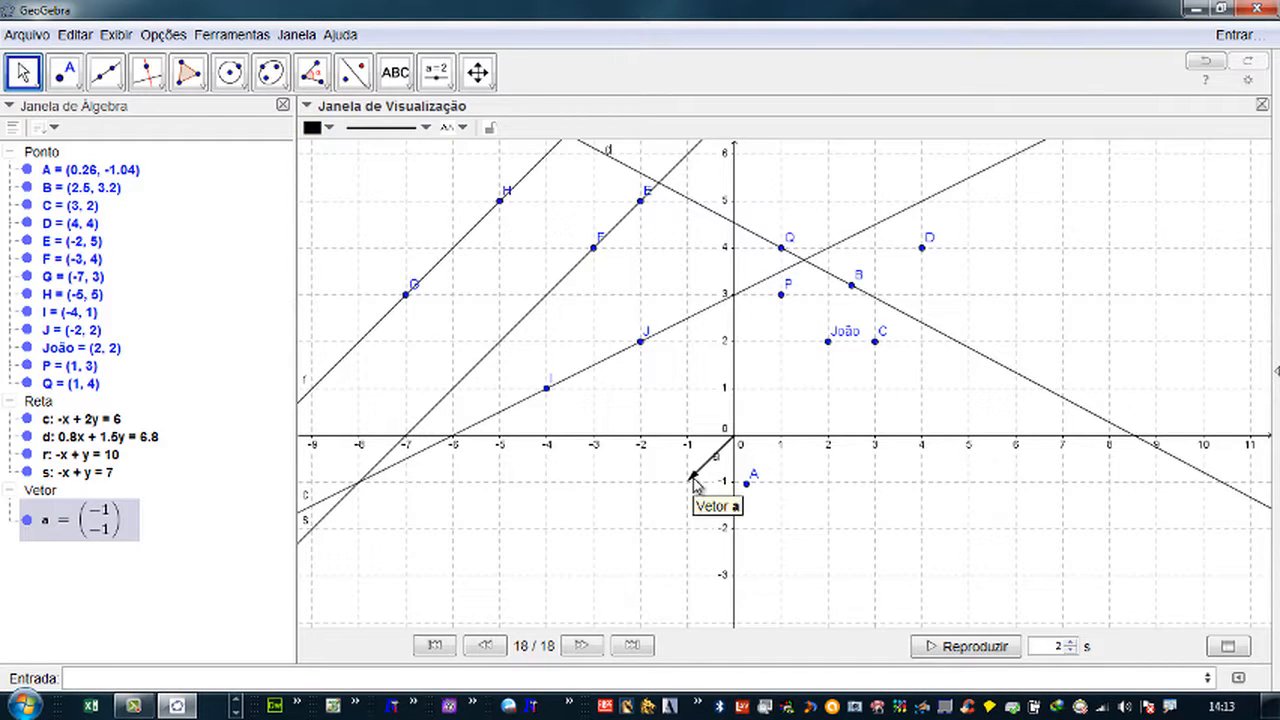
drag(707, 476, 794, 403)
mouse_move(738, 444)
mouse_down()
mouse_move(723, 414)
mouse_move(735, 441)
mouse_up()
drag(789, 395, 875, 395)
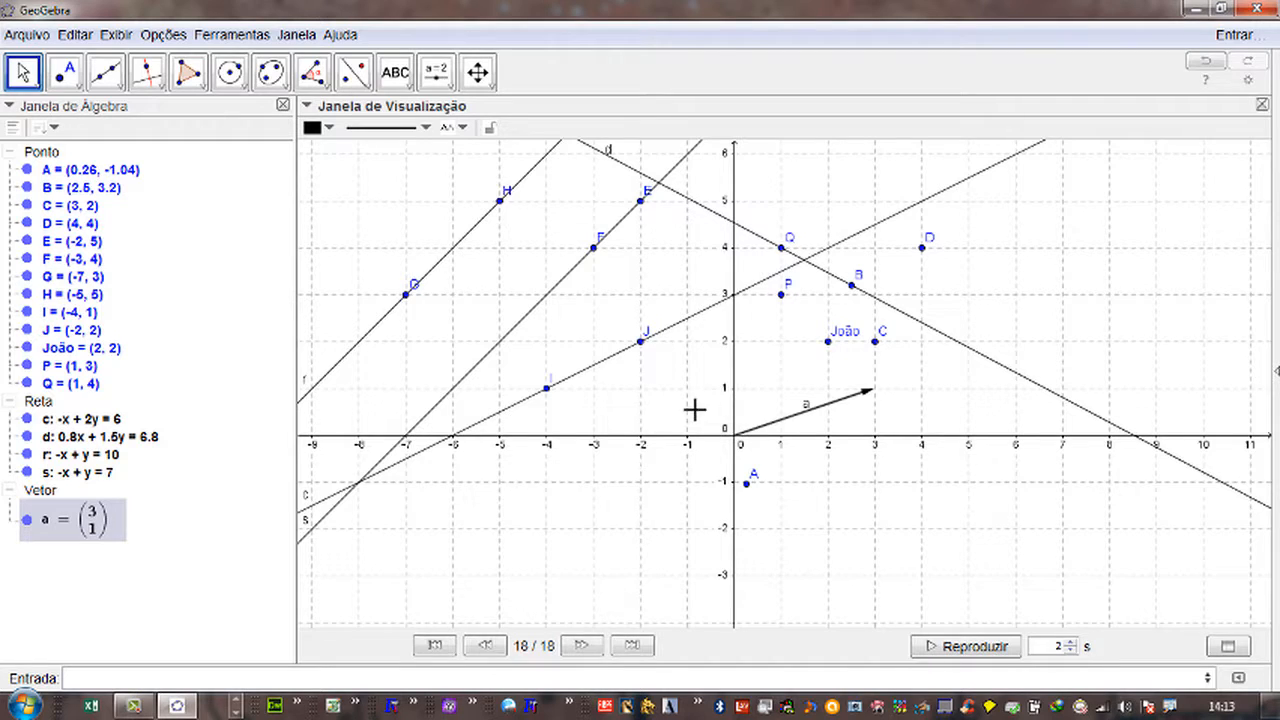
- Delete all existing objects from the construction and define the subscripted point P_1 at (1, 2)
key(ctrl+a)
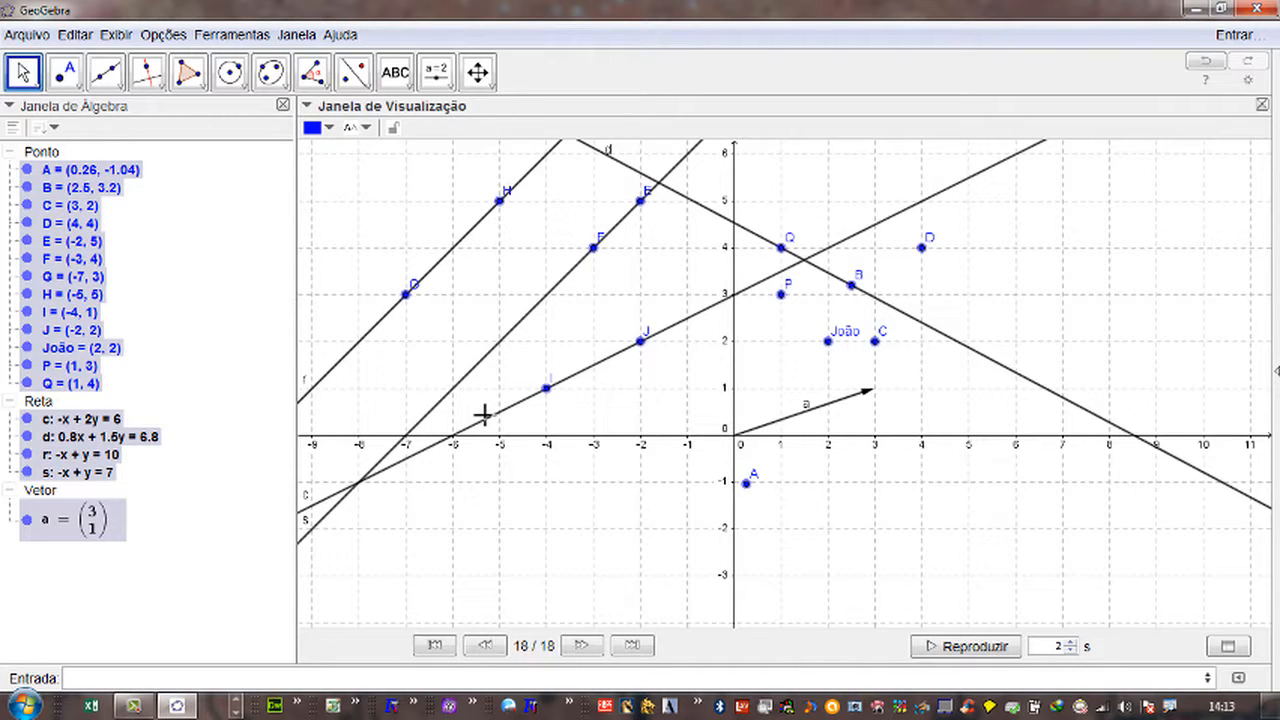
key(Delete)
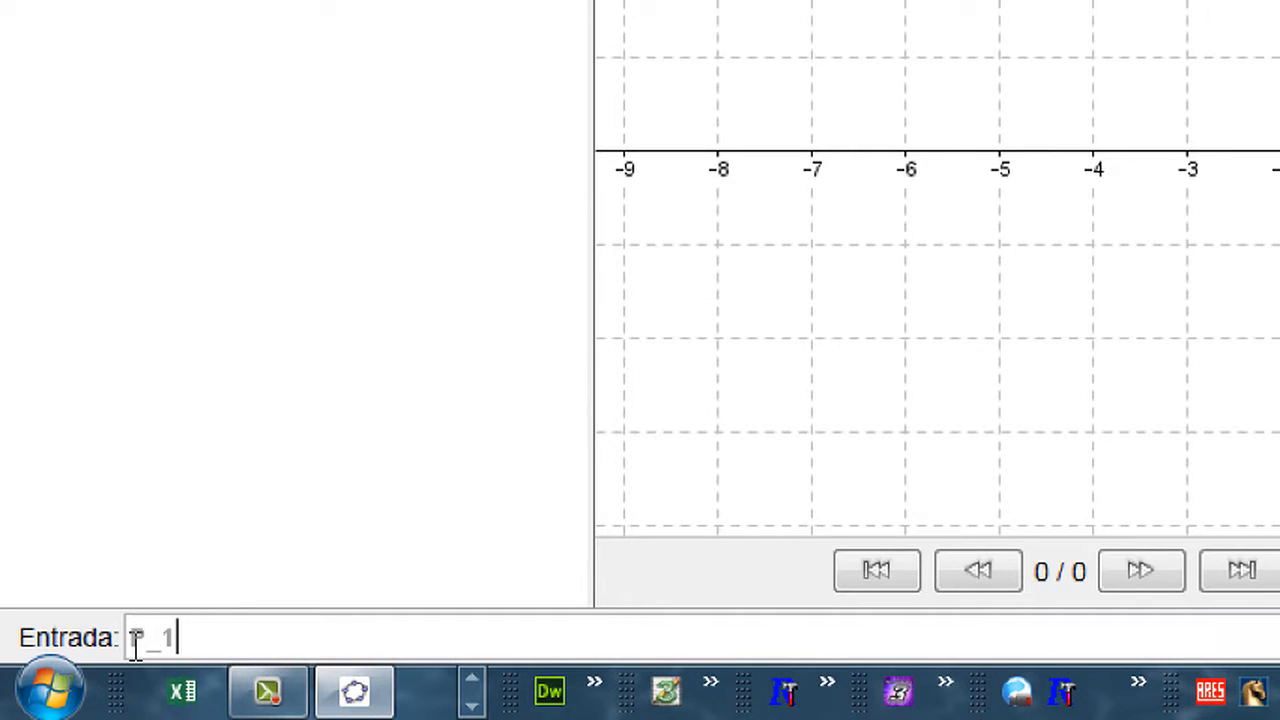
text((1,2)
key(Return)
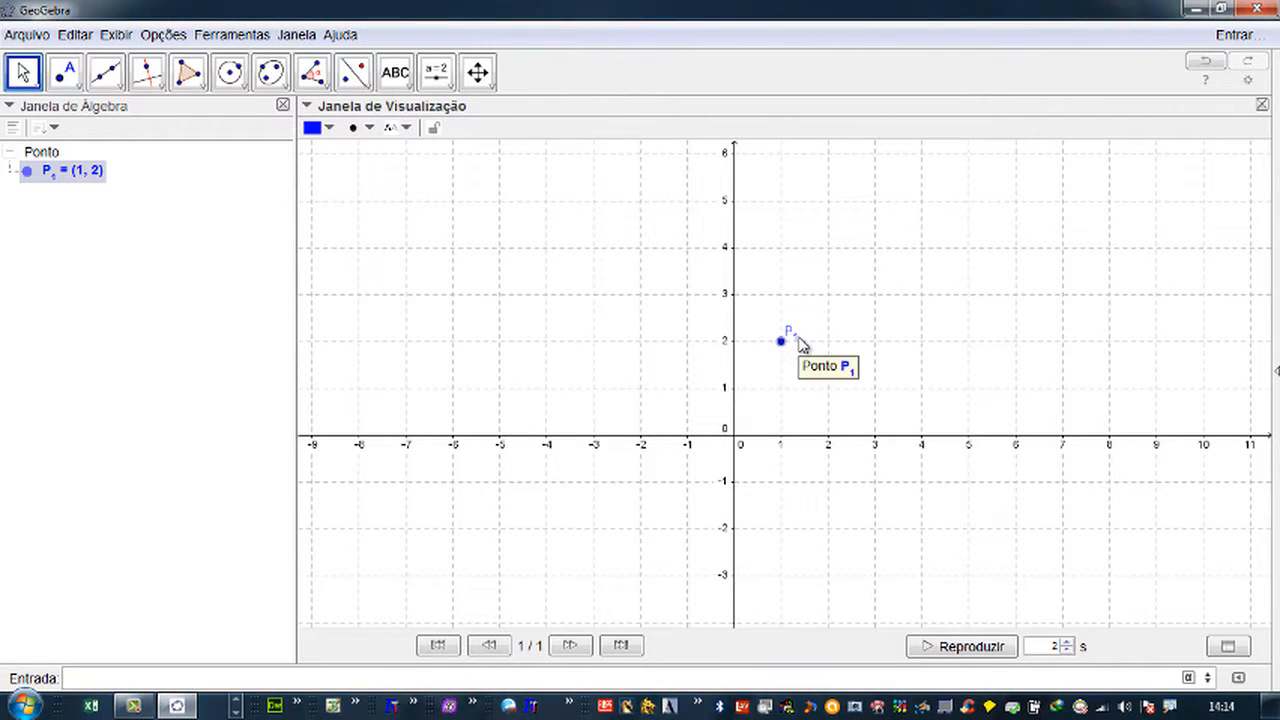
- Open the basic properties of point P₁, examine how its subscripted name is written, and close the properties
right_click(80, 173)
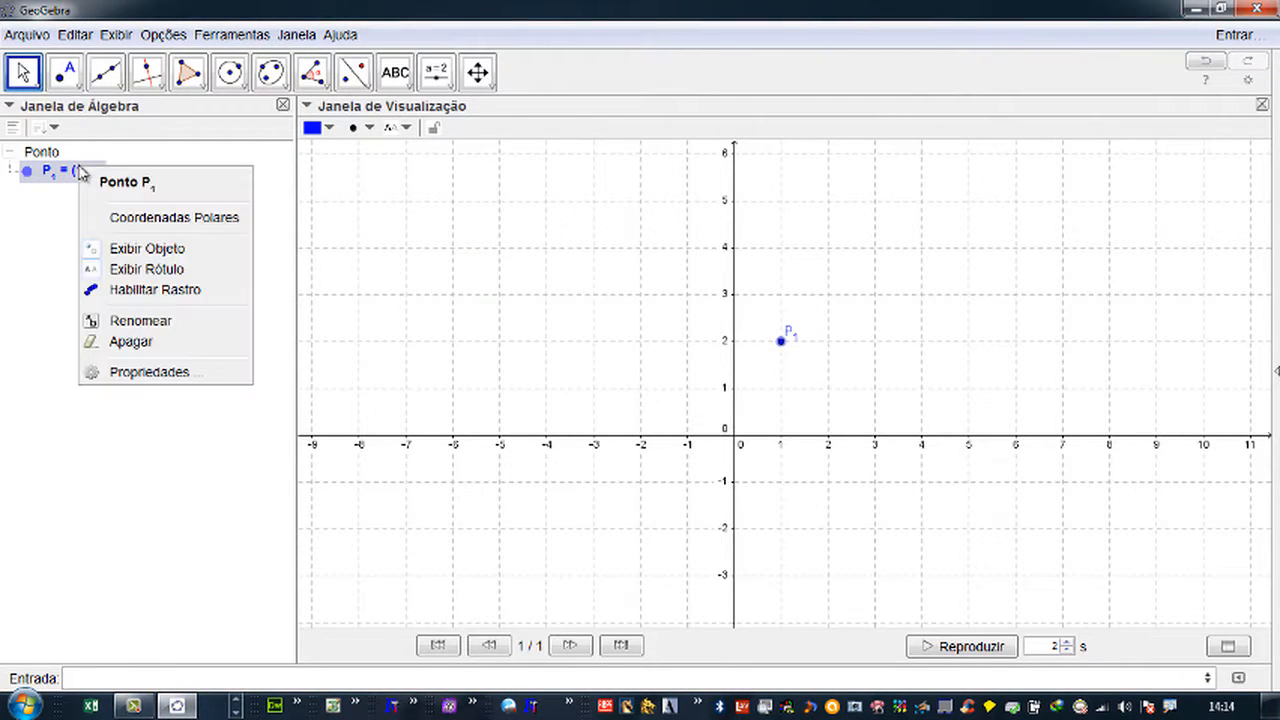
click(140, 371)
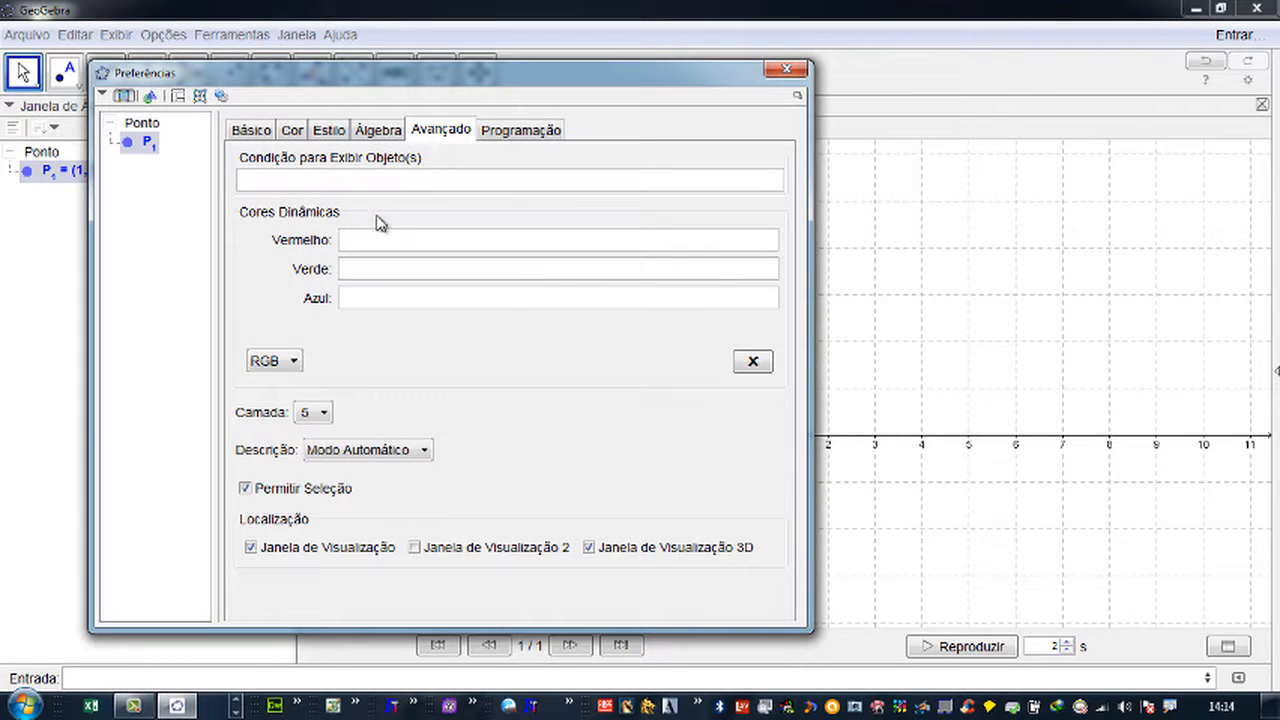
click(262, 135)
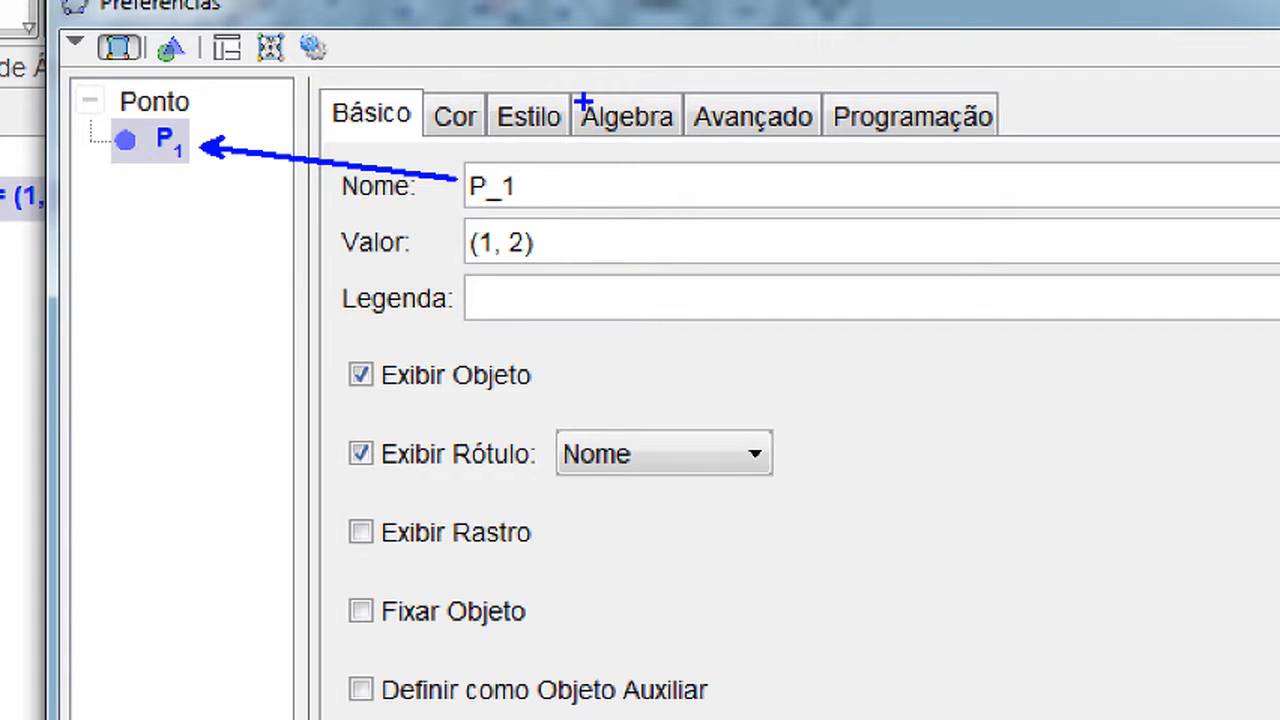
key(Escape)
key(Escape)
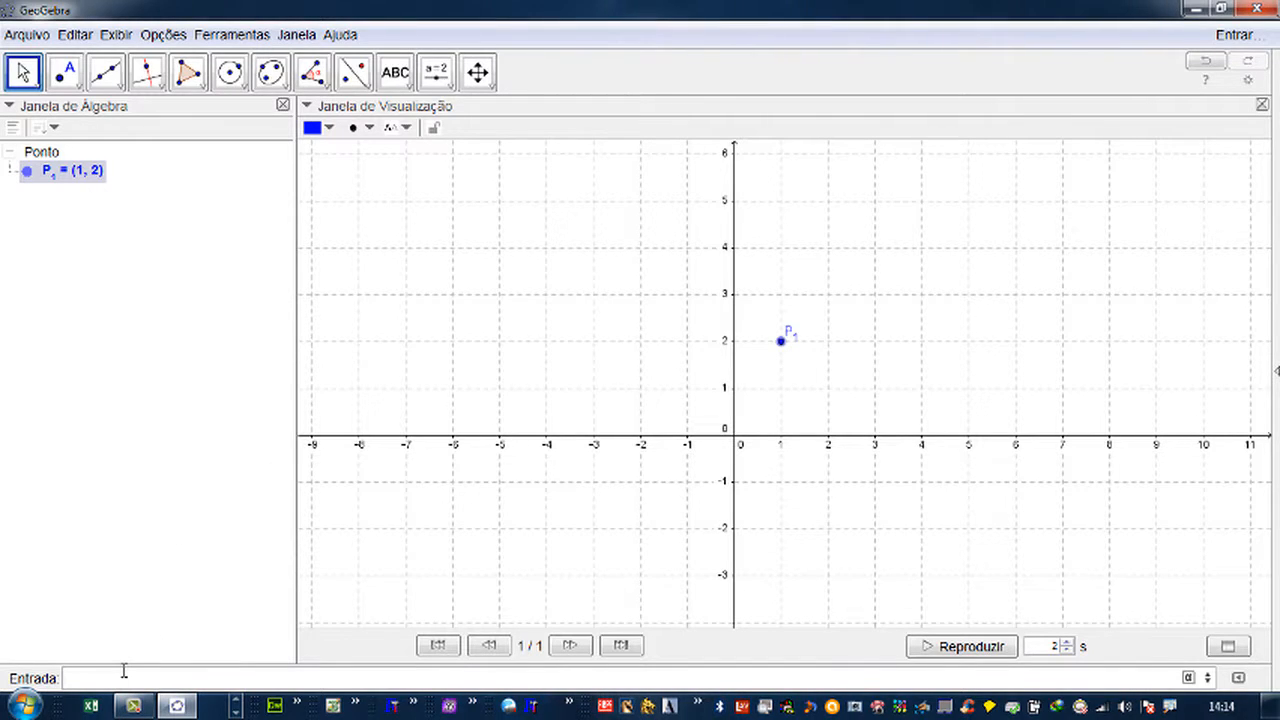
- Define a second subscripted point with the expression Q_A=(3,4)
text(Q_A=(3,)
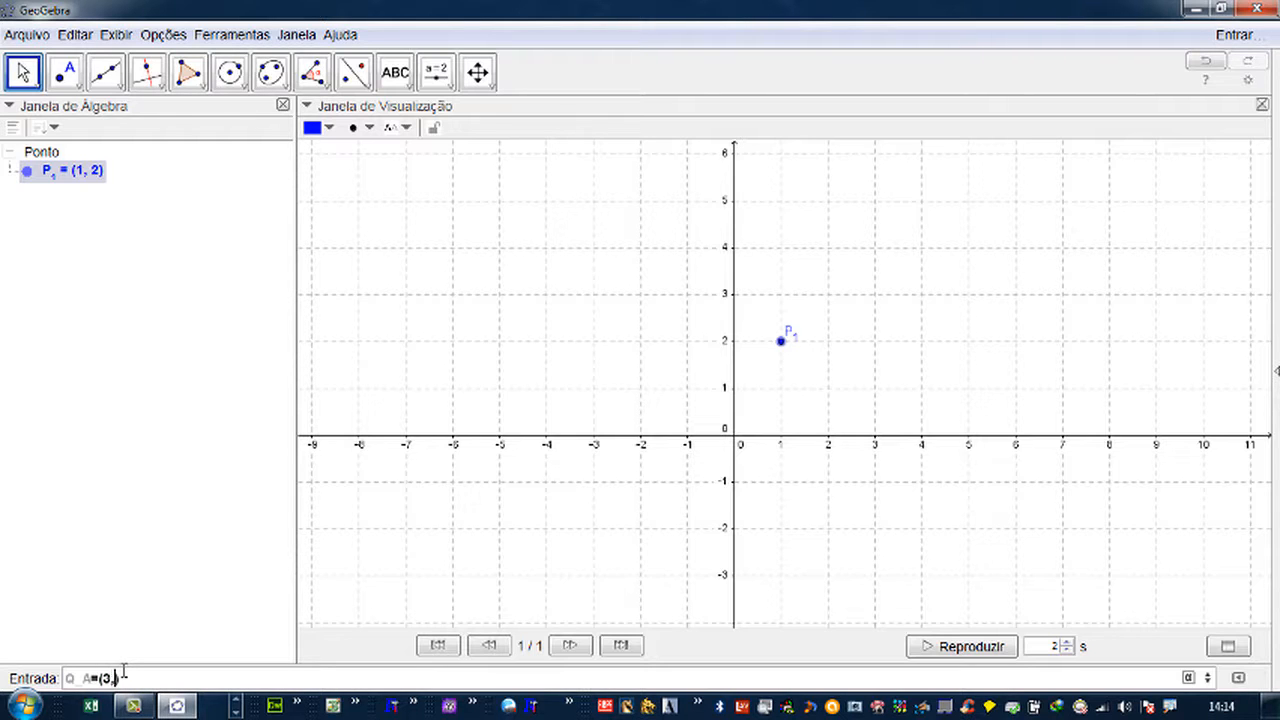
text())
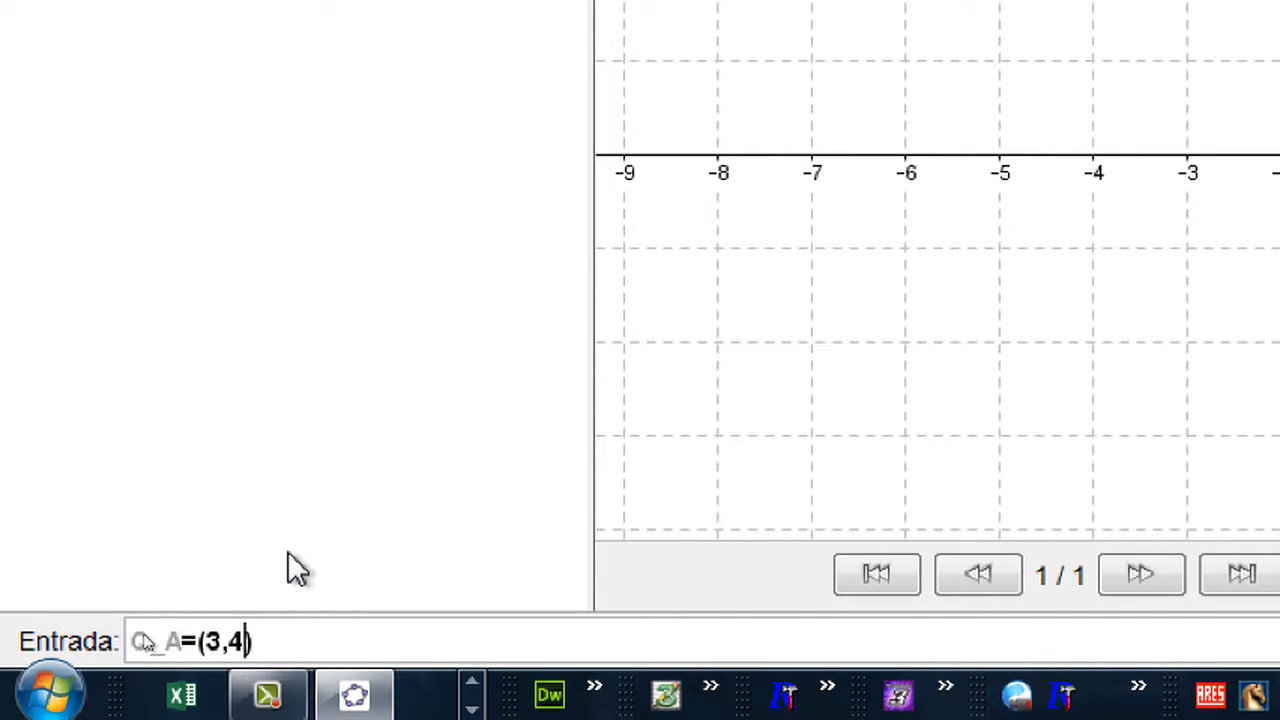
key(Return)
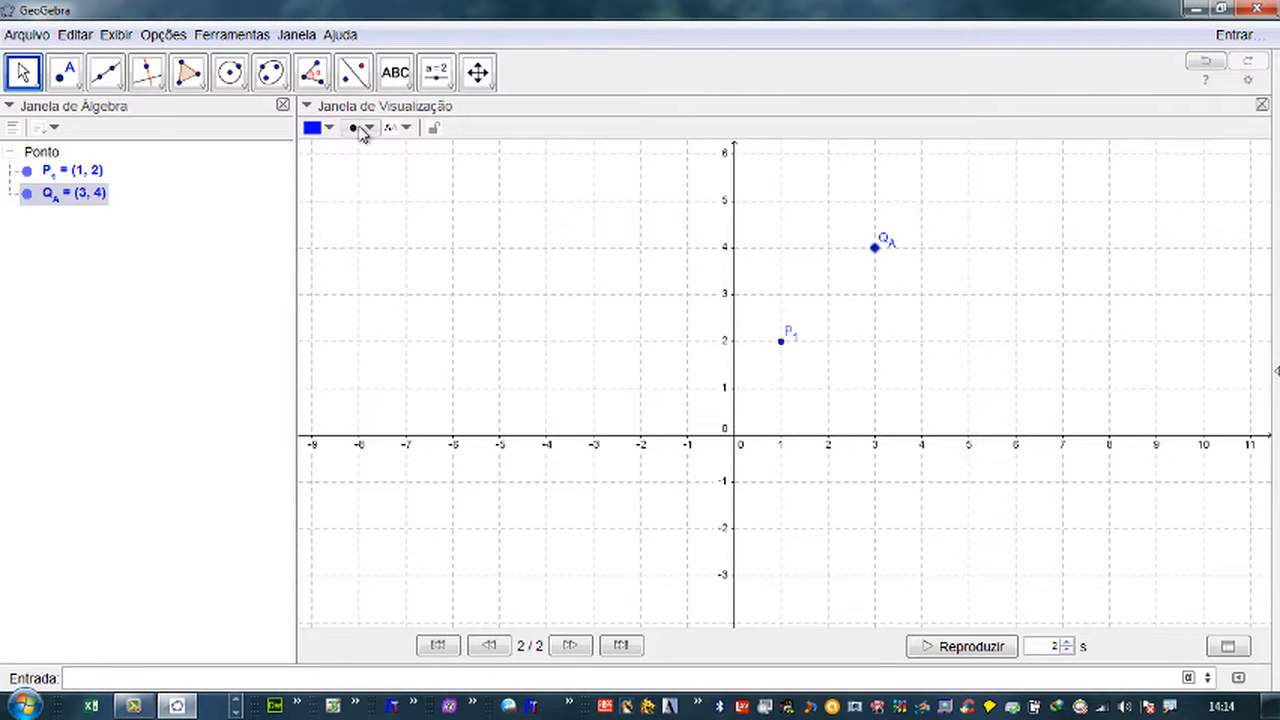
- Delete points P₁ and Q_A together to leave an empty construction
click(22, 78)
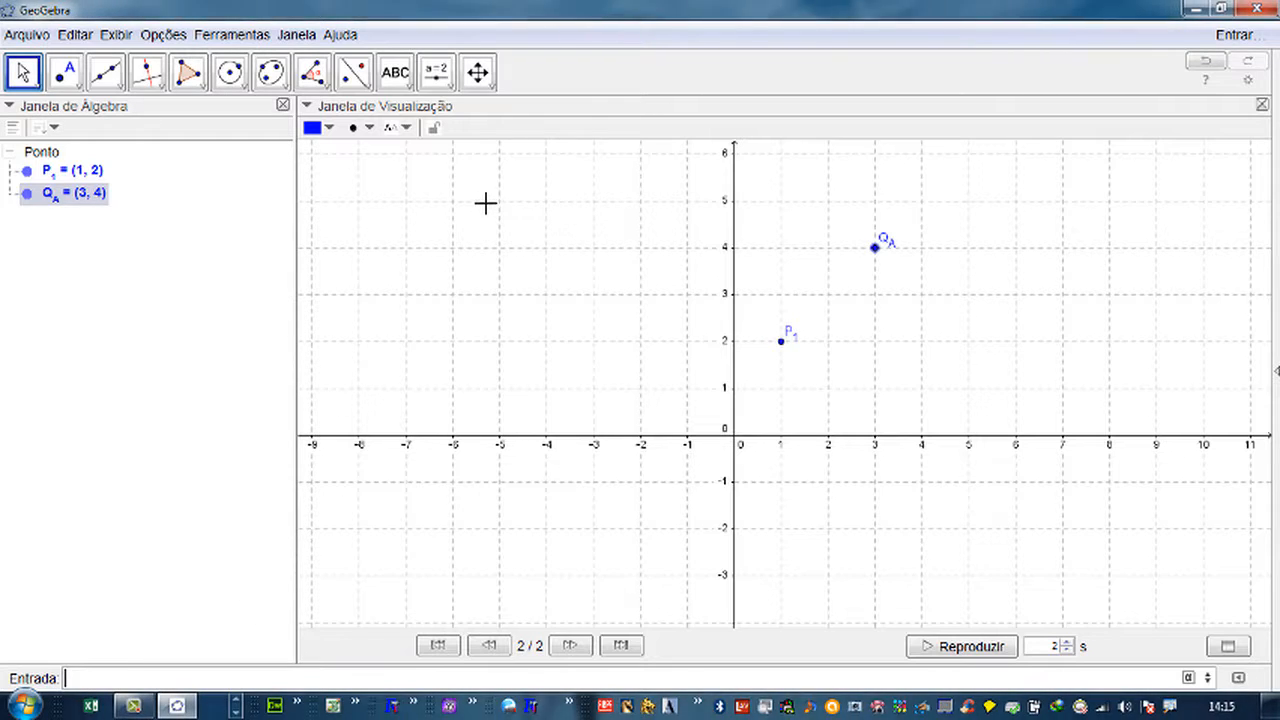
click(551, 114)
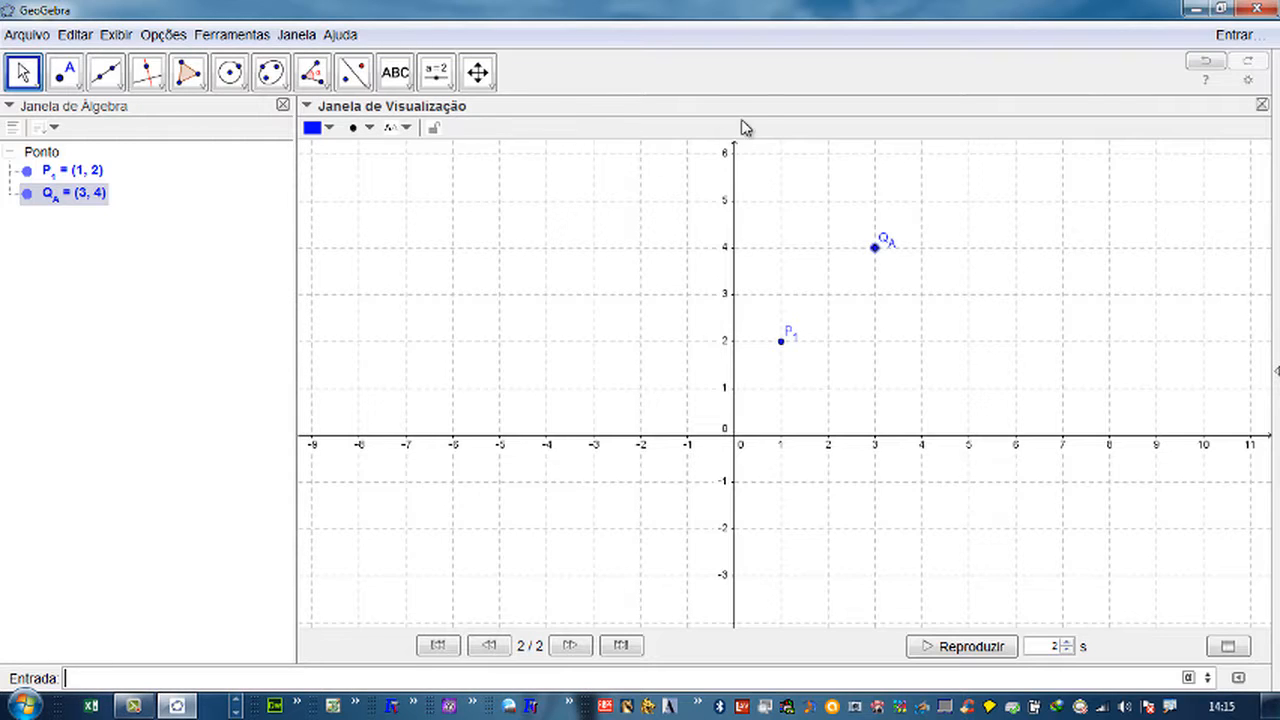
click(281, 214)
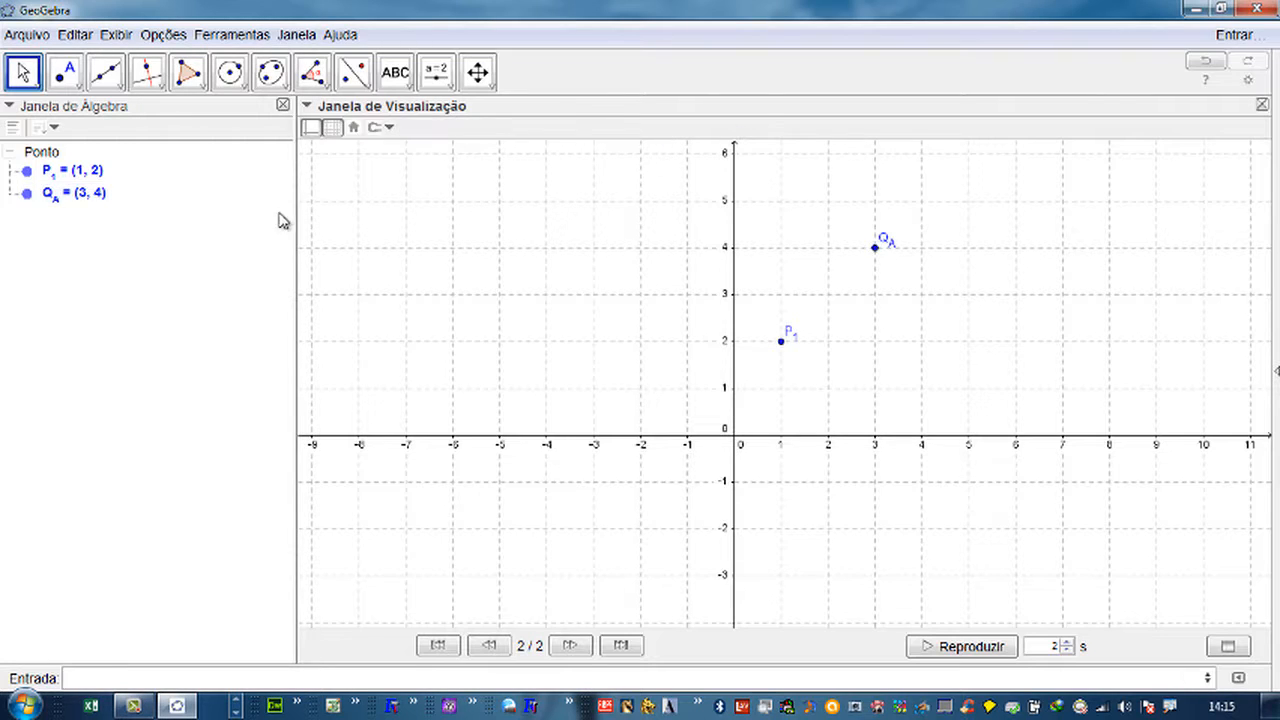
key(ctrl+a)
key(Delete)
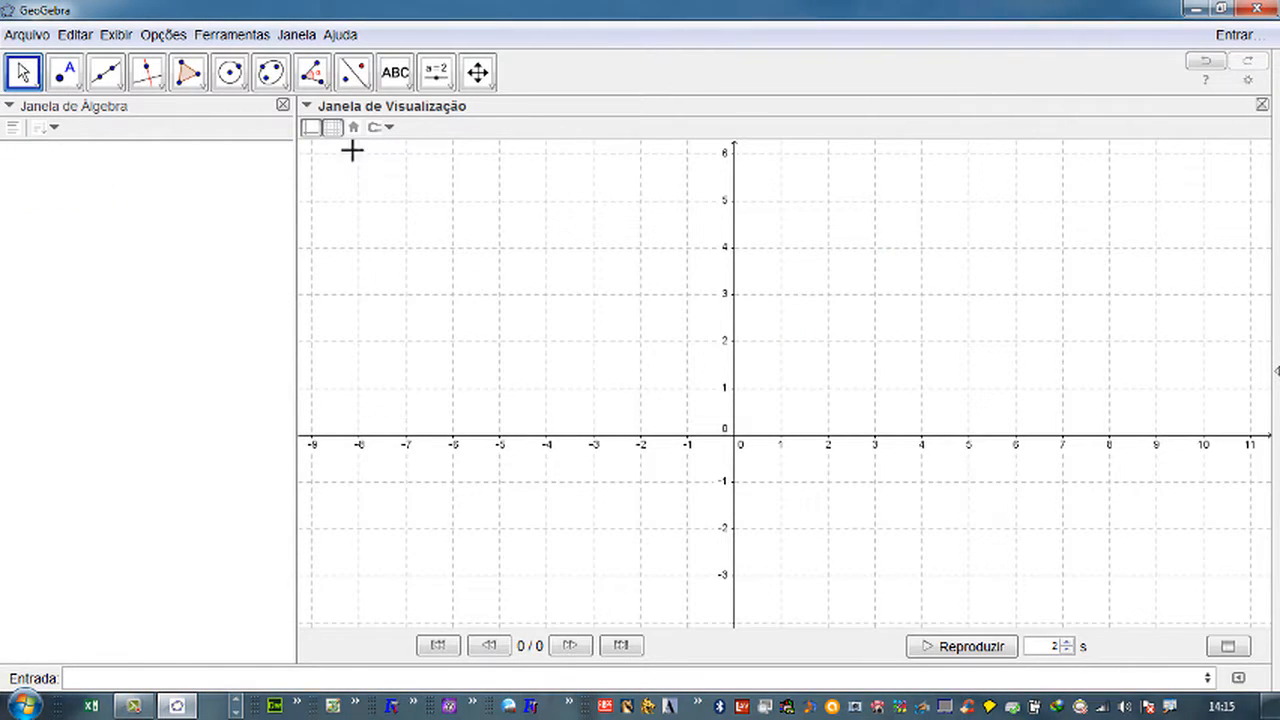
- Create a free point A at (2, 3) on the grid
click(64, 72)
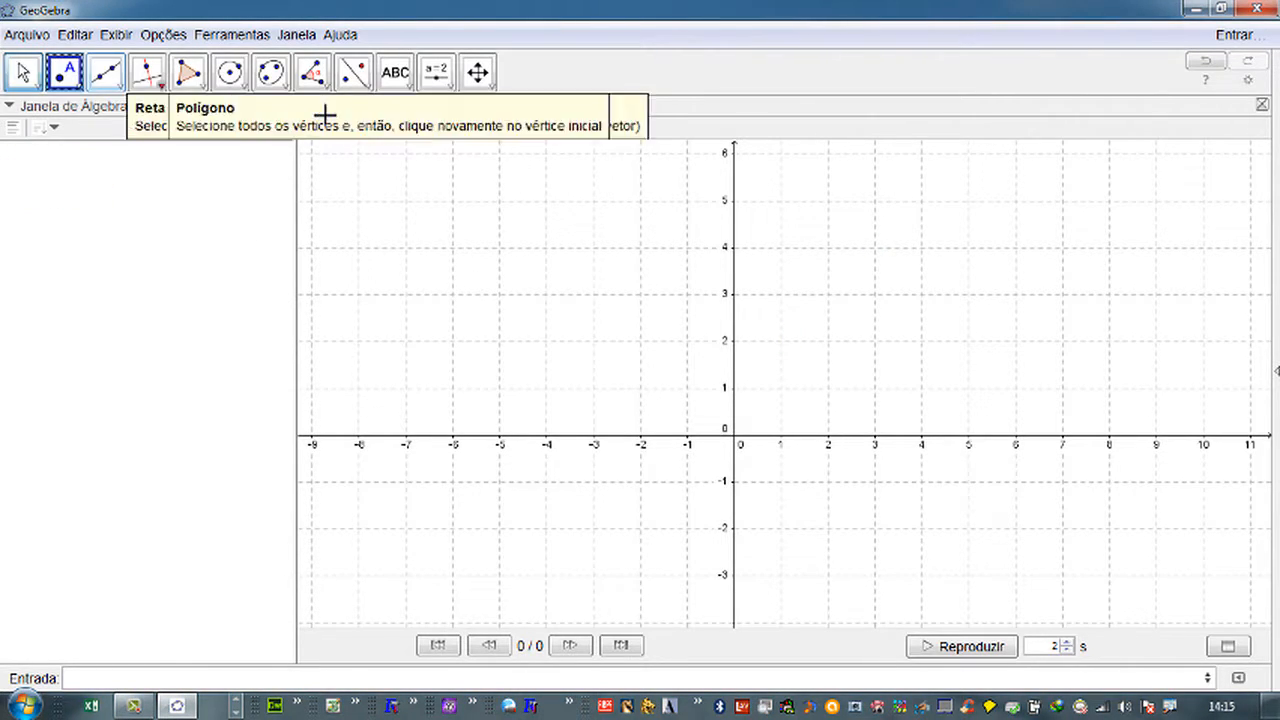
click(829, 297)
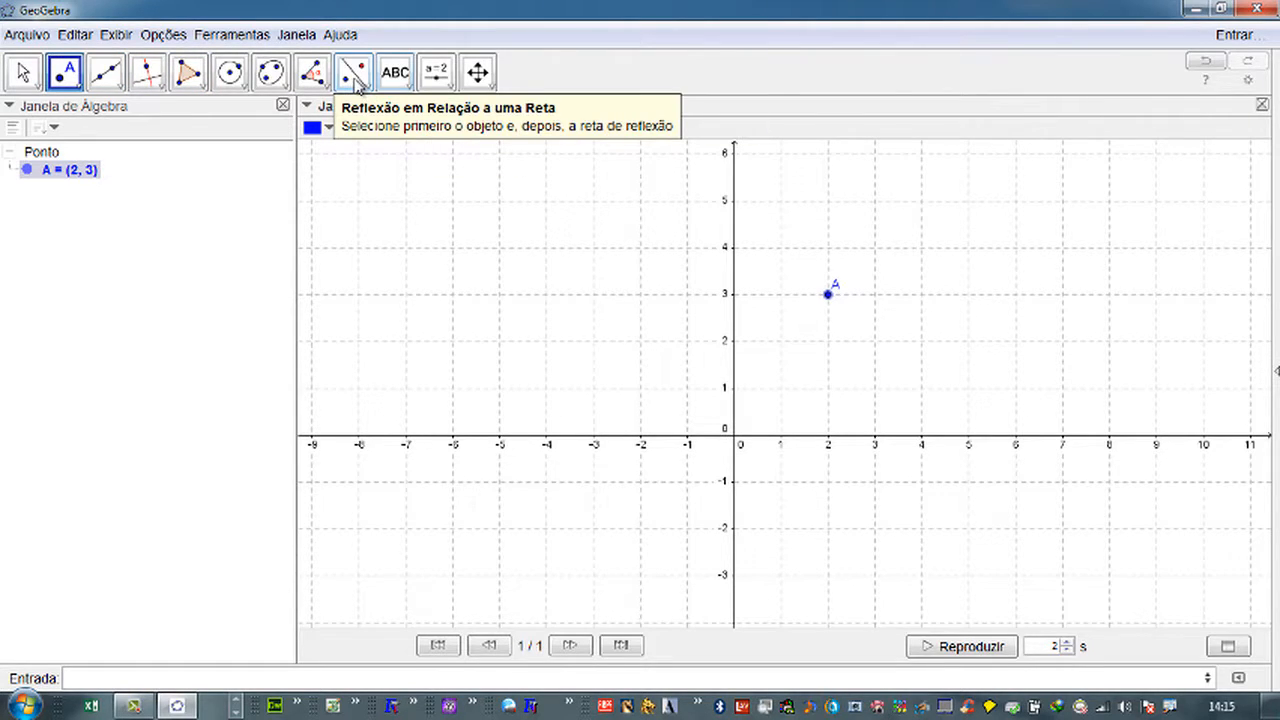
- Reflect point A about the x-axis, and move the original point A to (2, 2)
click(355, 80)
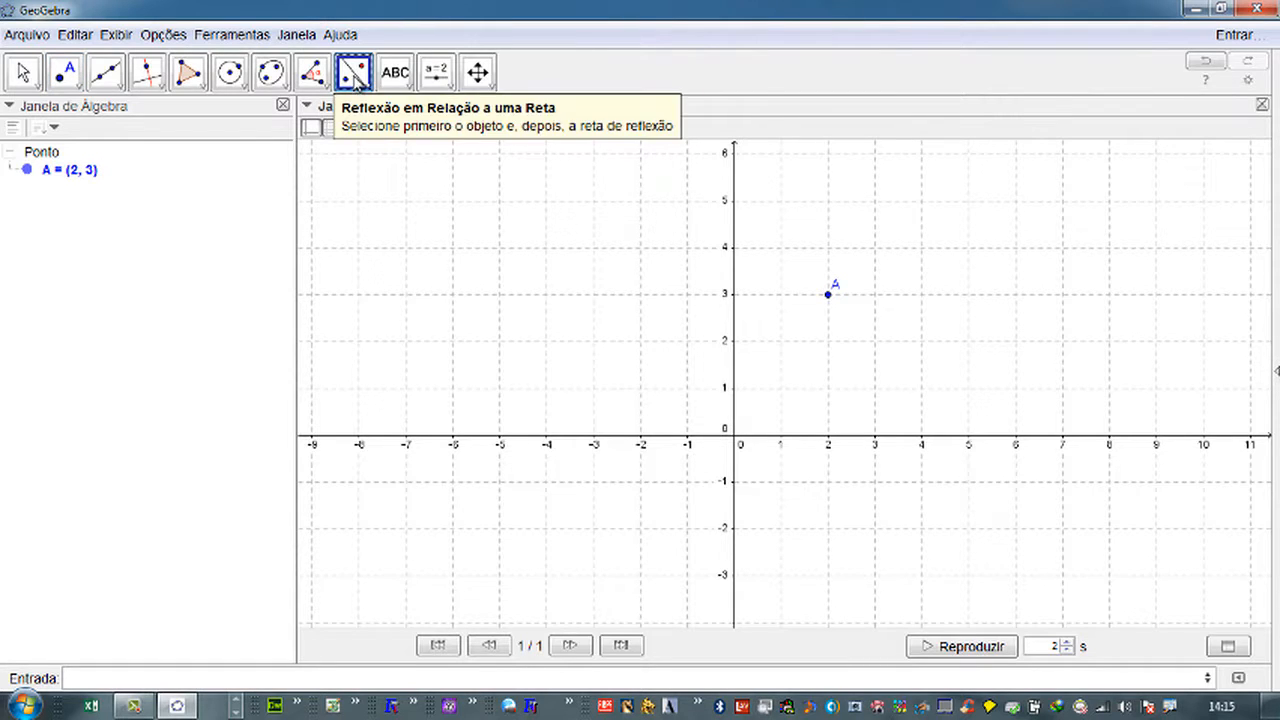
click(828, 294)
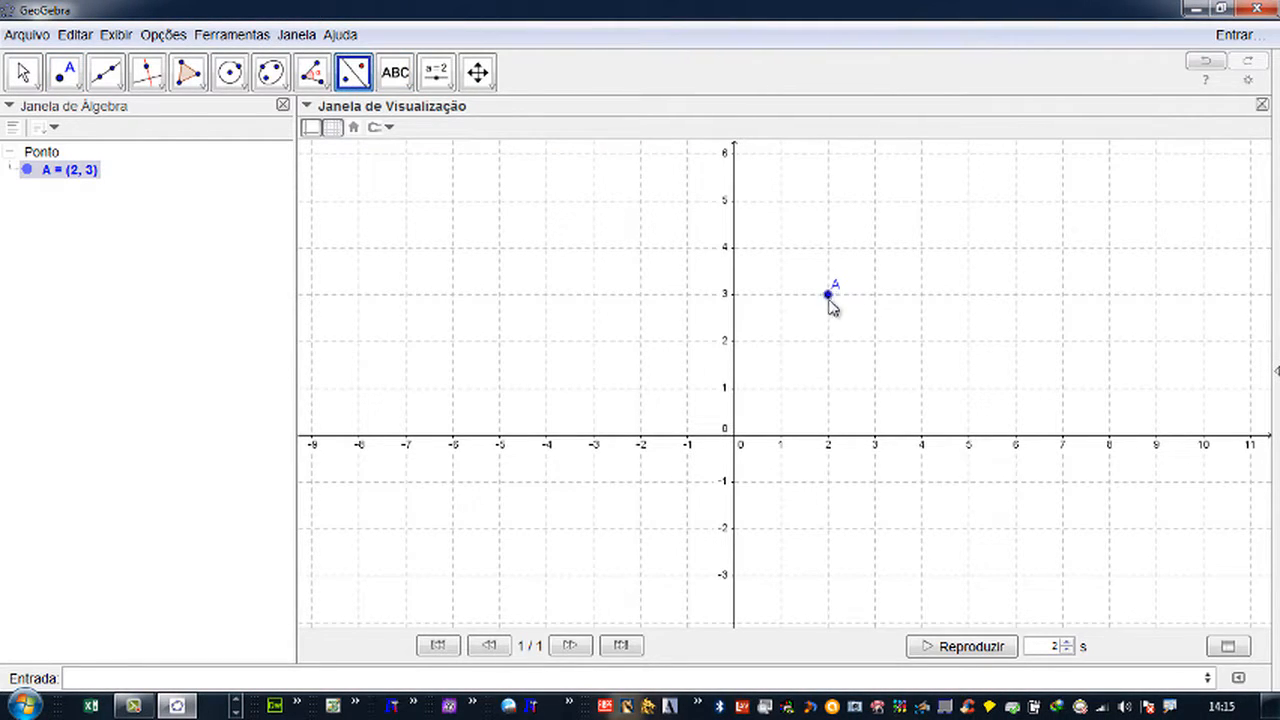
click(833, 444)
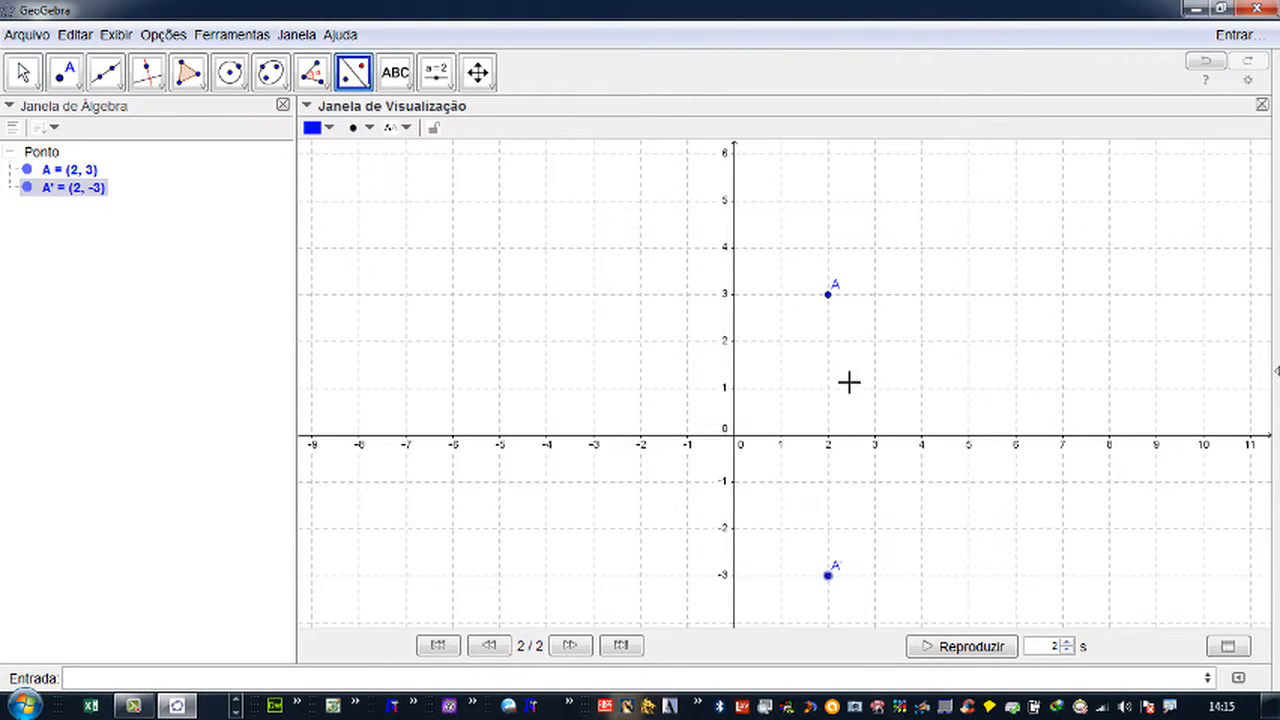
drag(828, 294, 837, 349)
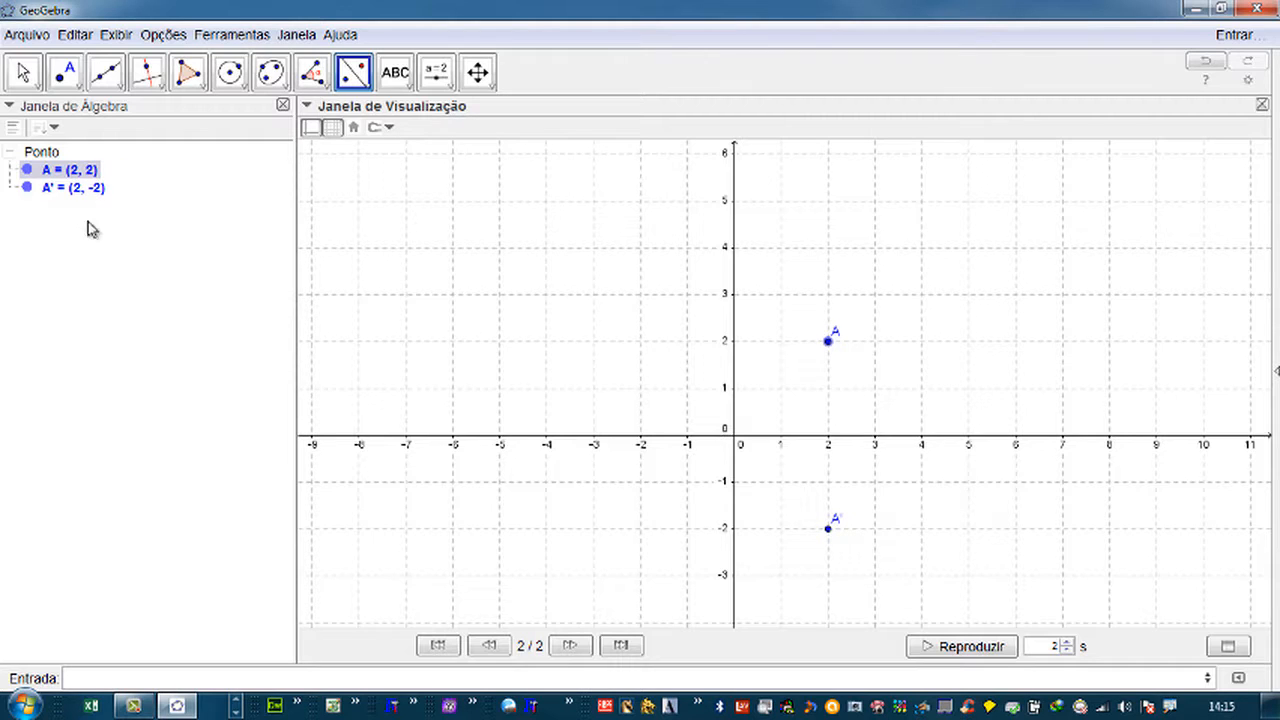
- Try to reflect point A about the y-axis, and undo the reflection
click(60, 192)
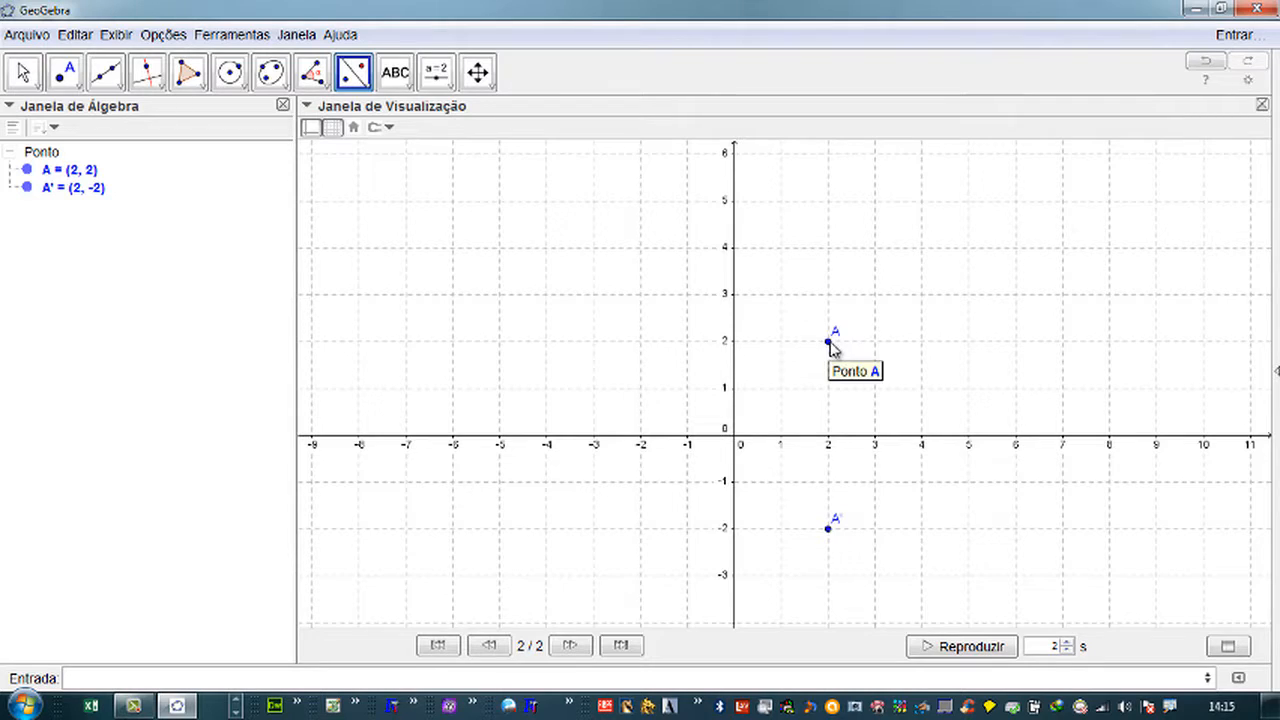
click(829, 341)
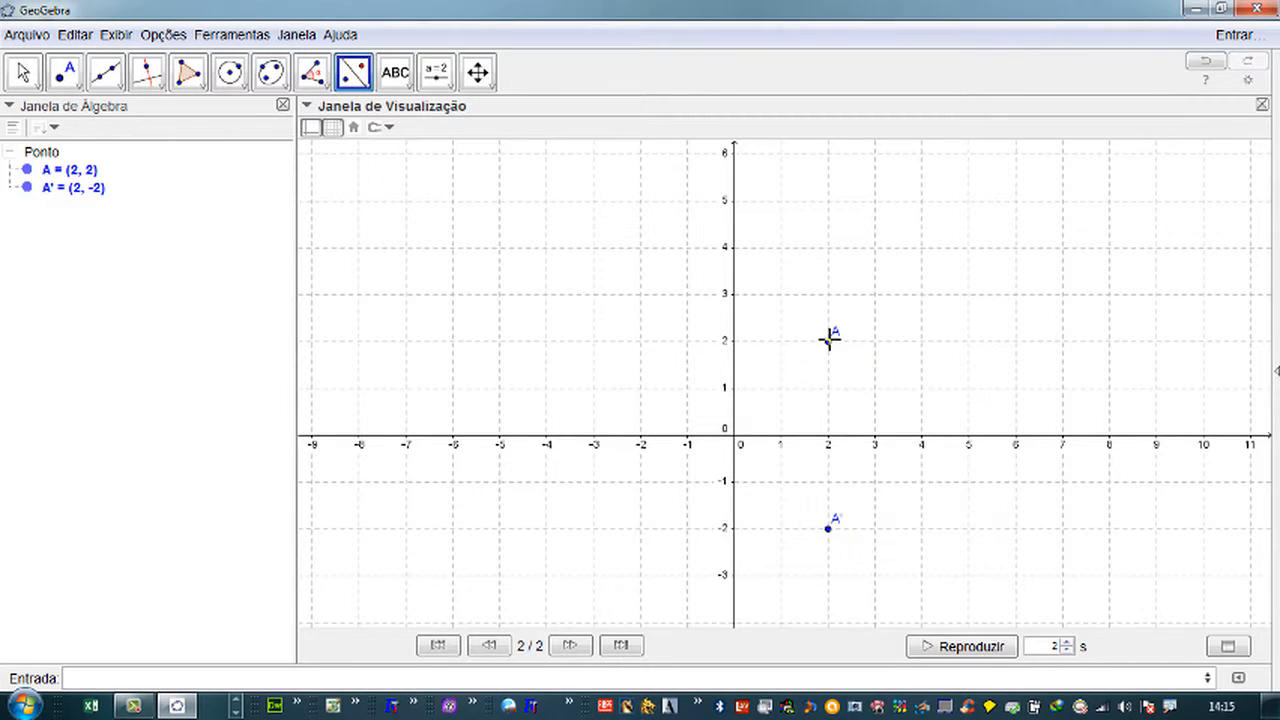
click(734, 336)
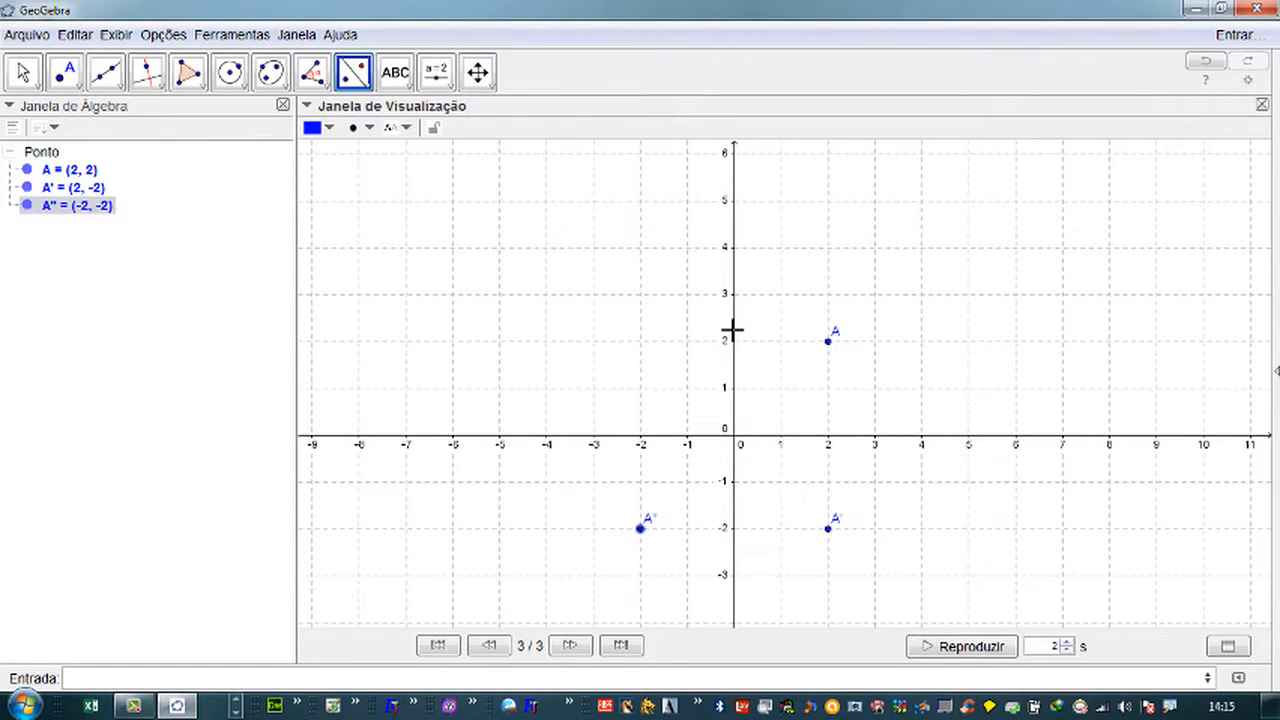
key(ctrl+z)
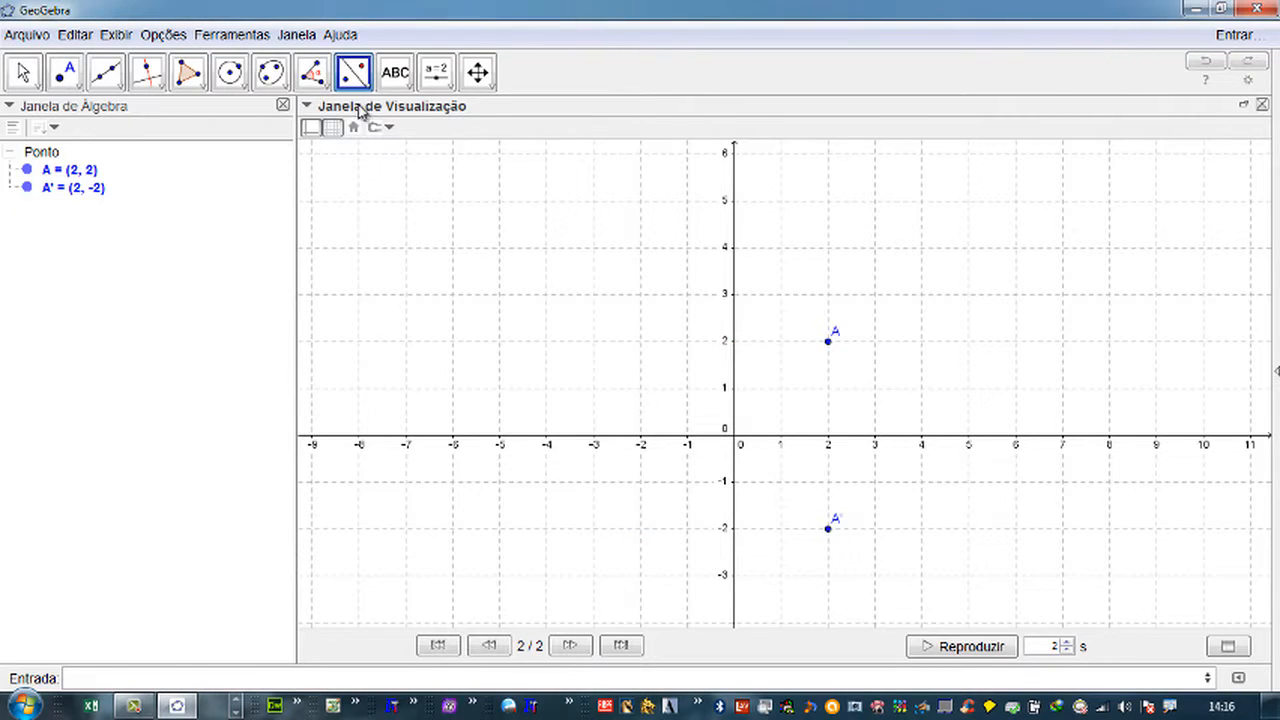
- Reflect point A about the y-axis and move A around to test the symmetry, returning it to (2, 2)
click(828, 342)
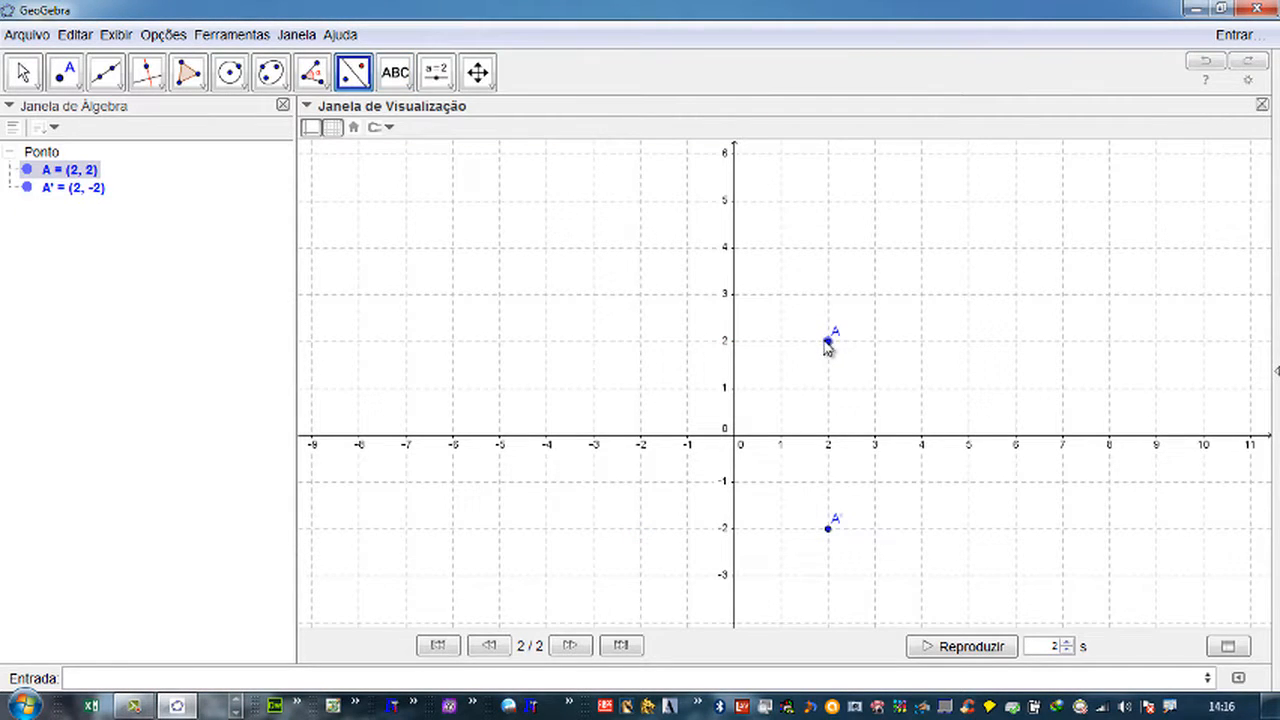
click(735, 338)
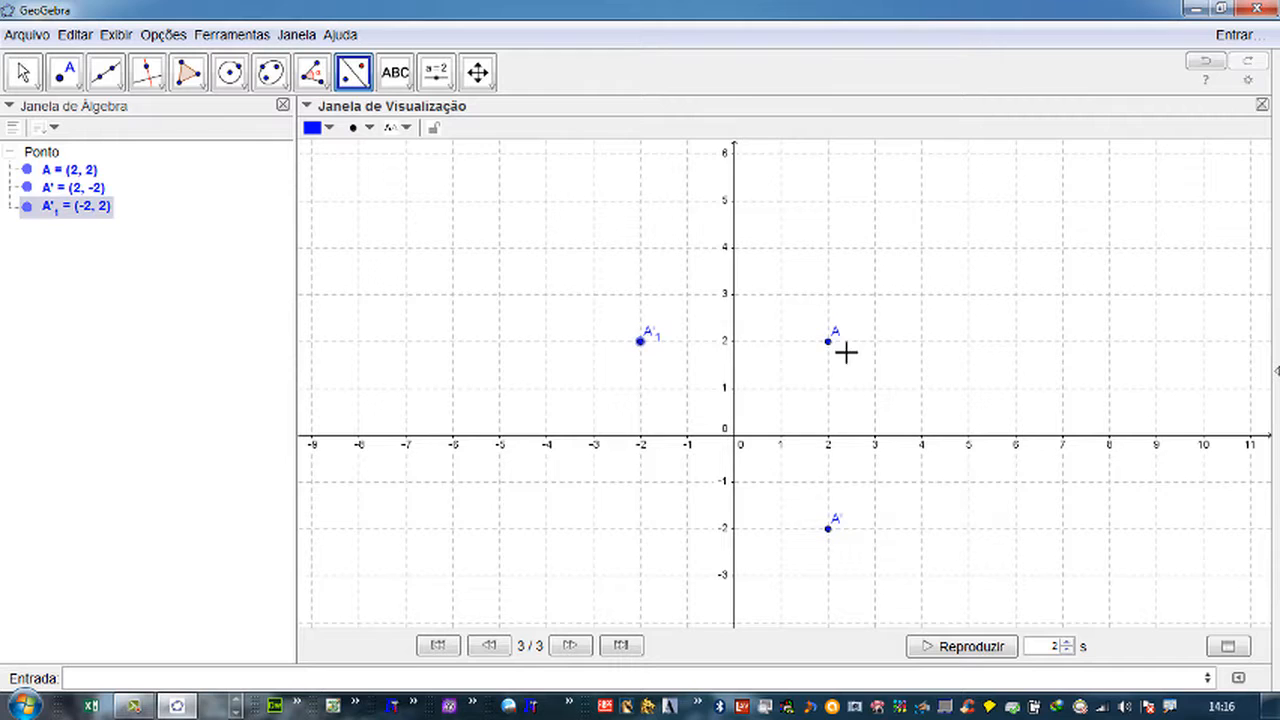
mouse_move(829, 342)
mouse_down()
mouse_move(877, 346)
mouse_move(871, 283)
mouse_move(832, 356)
mouse_move(851, 350)
mouse_move(833, 348)
mouse_up()
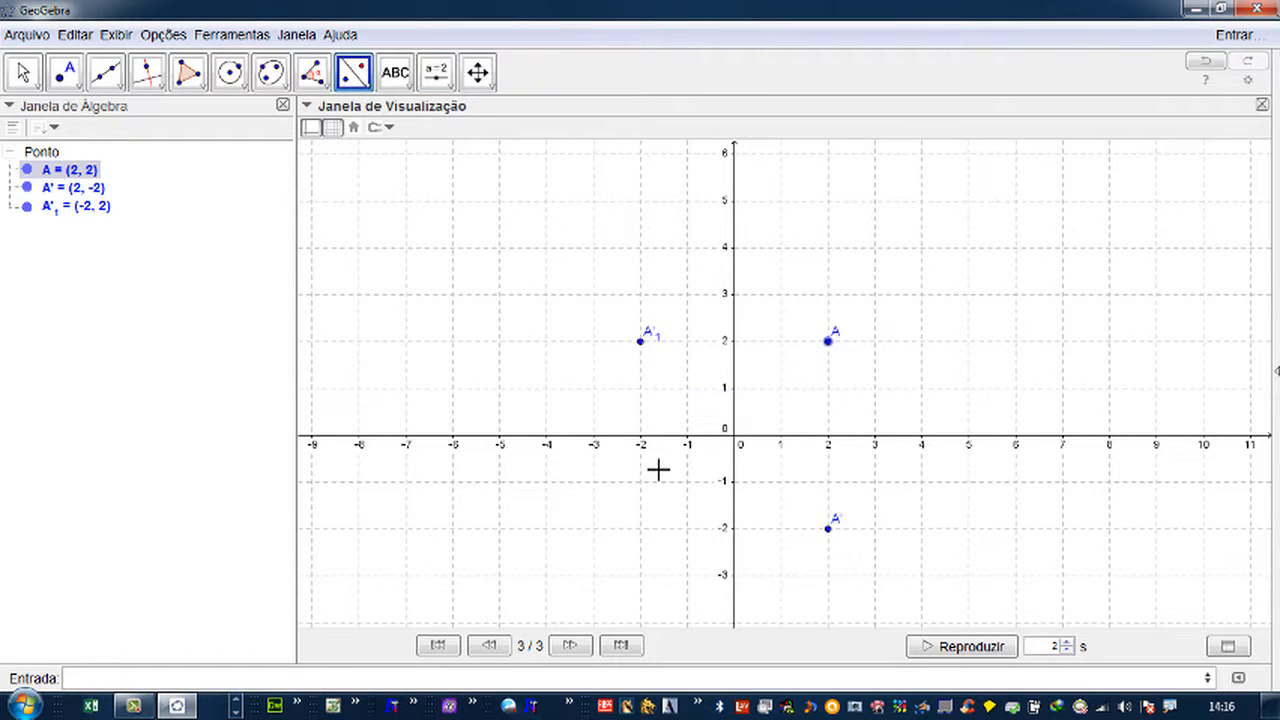
- Try to reflect the second-quadrant point A'₁ about the x-axis, and undo the reflection
click(656, 439)
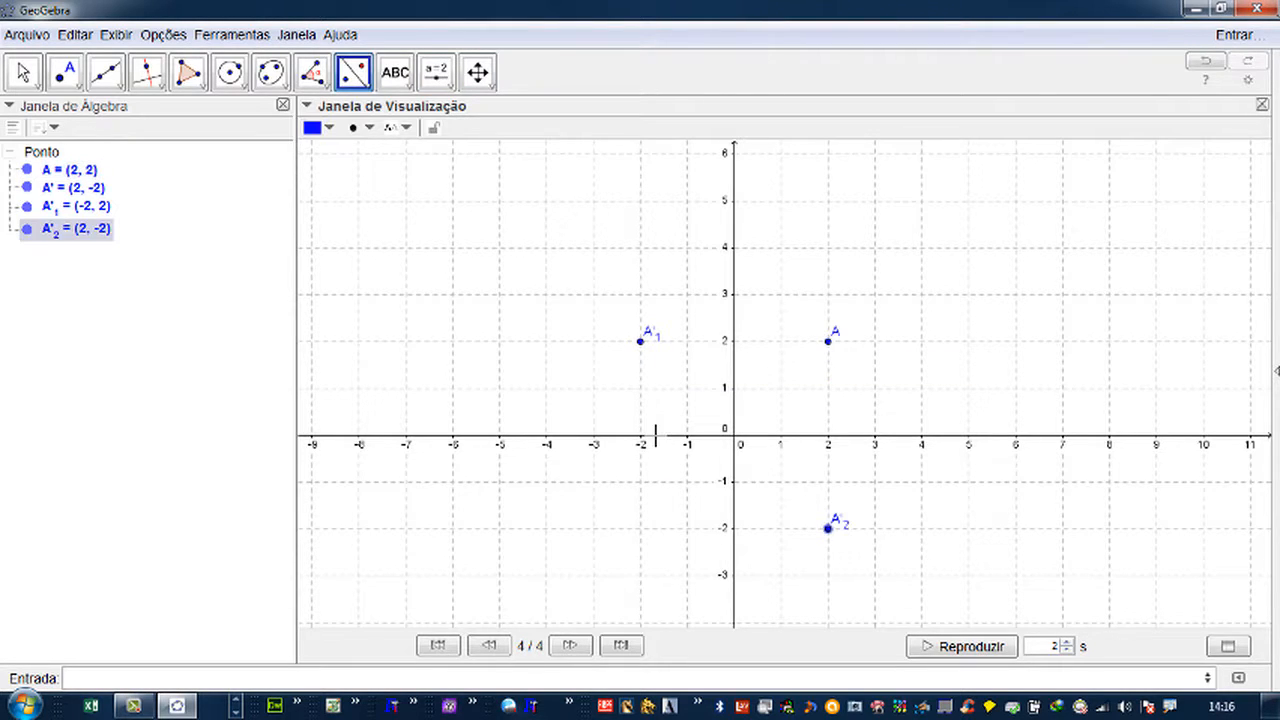
key(ctrl+z)
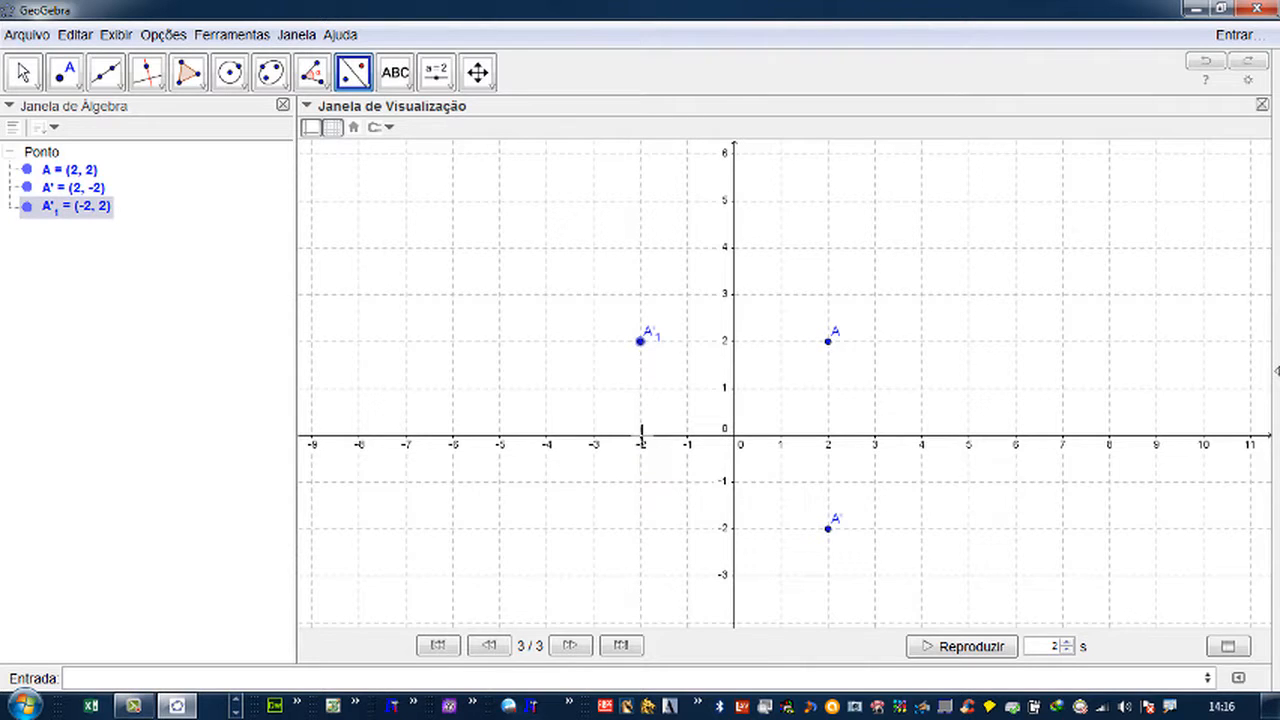
- Reflect point A'₁ about the x-axis, and test the dependent points by moving A, leaving it at (2, 2)
click(650, 439)
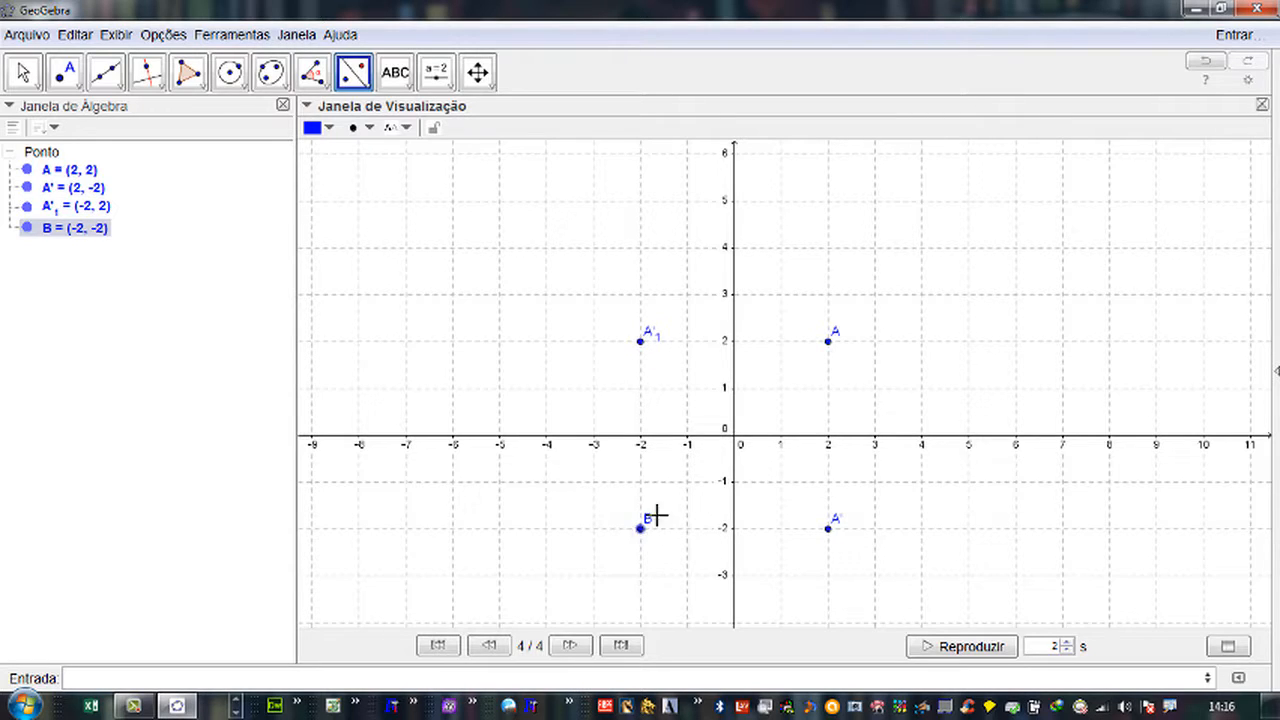
mouse_move(642, 534)
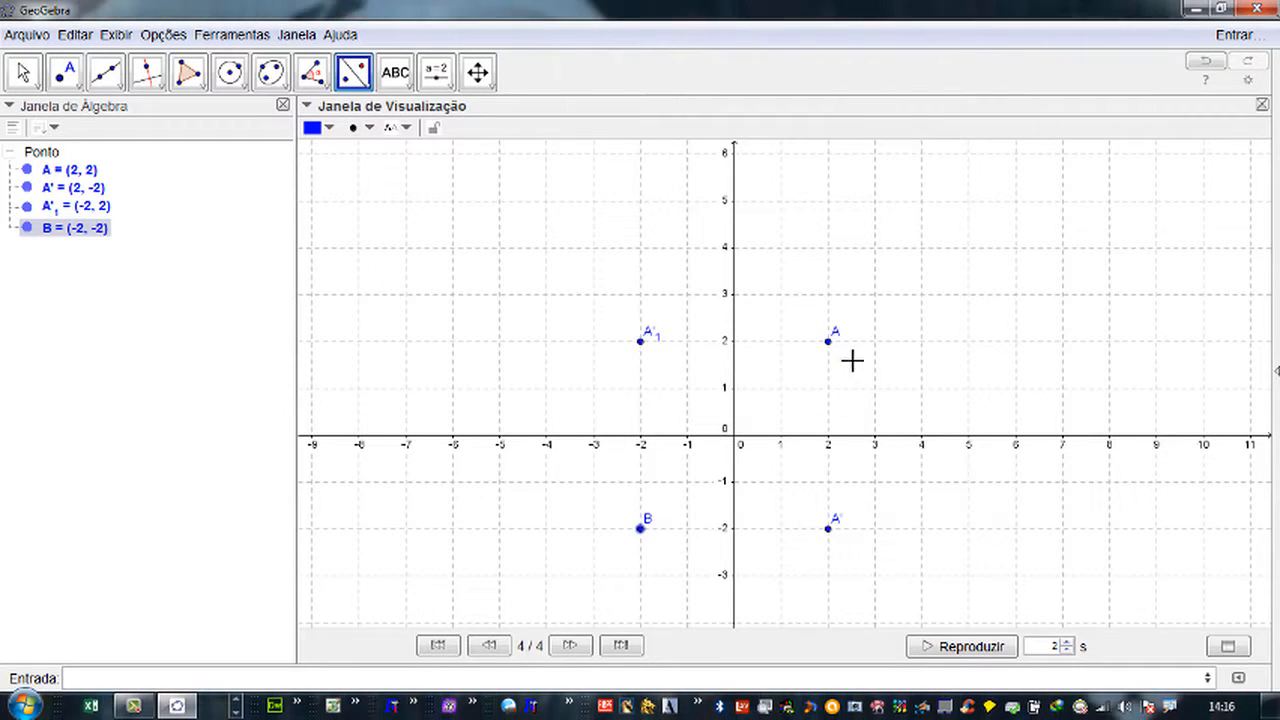
mouse_move(830, 350)
mouse_down()
mouse_move(791, 380)
mouse_move(731, 377)
mouse_move(803, 400)
mouse_move(836, 338)
mouse_move(780, 314)
mouse_move(780, 397)
mouse_move(830, 346)
mouse_up()
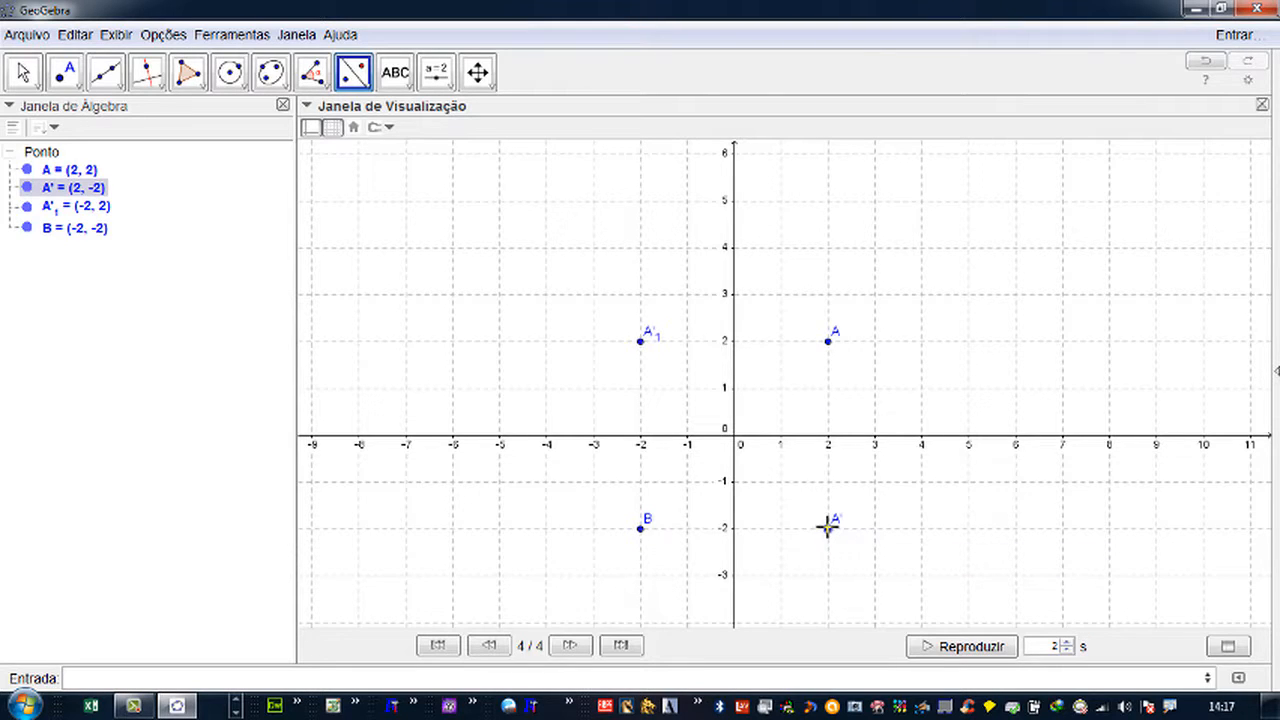
- Examine the reflection definitions of points A', A'₁ and B in their properties
right_click(70, 190)
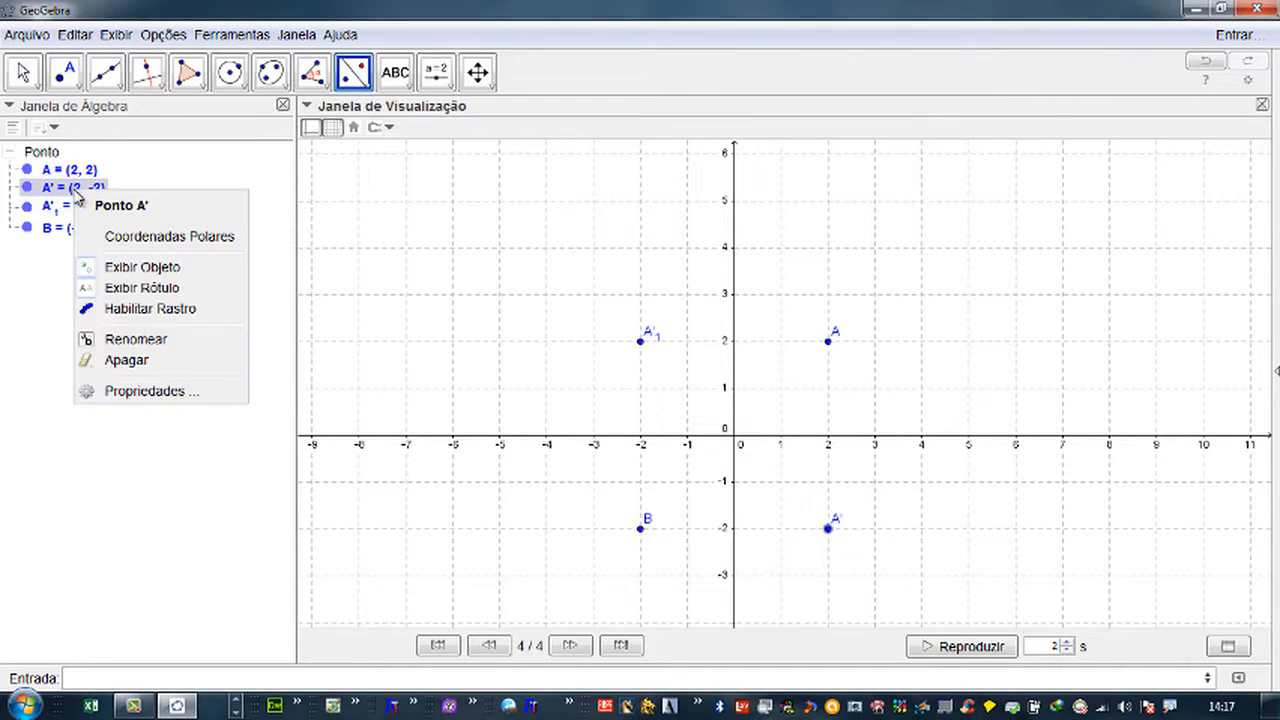
click(145, 391)
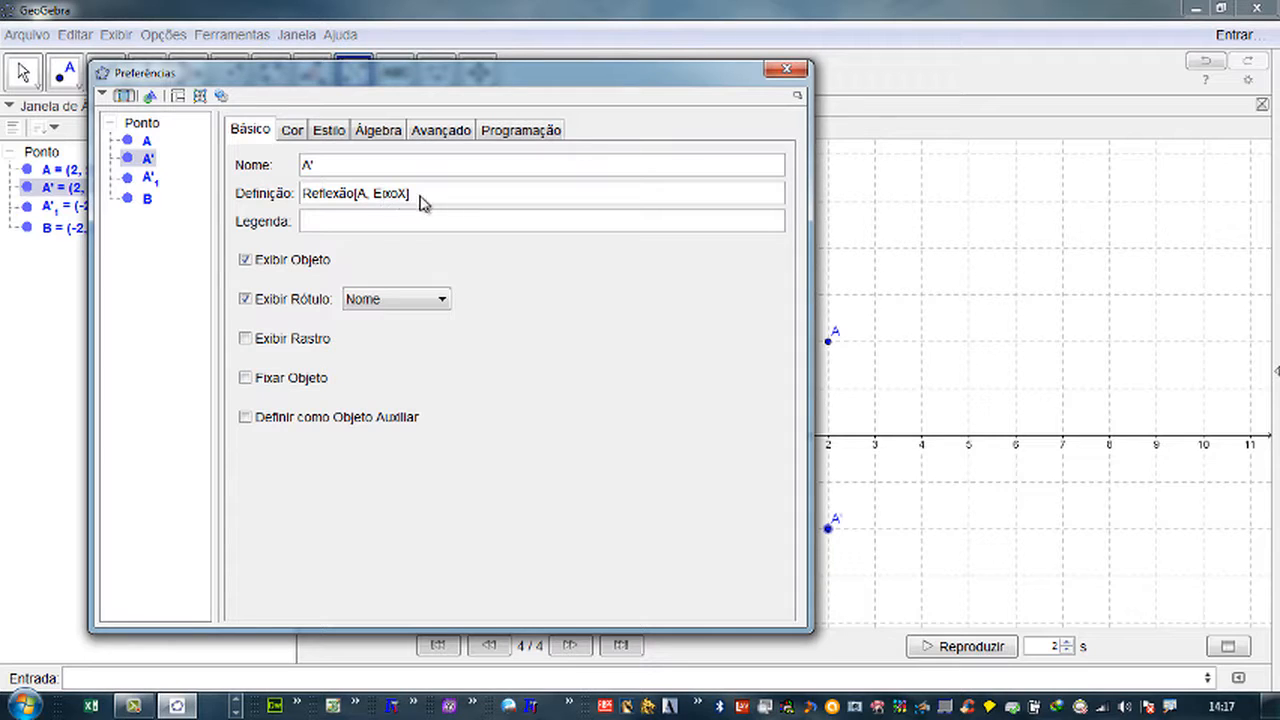
drag(570, 80, 882, 112)
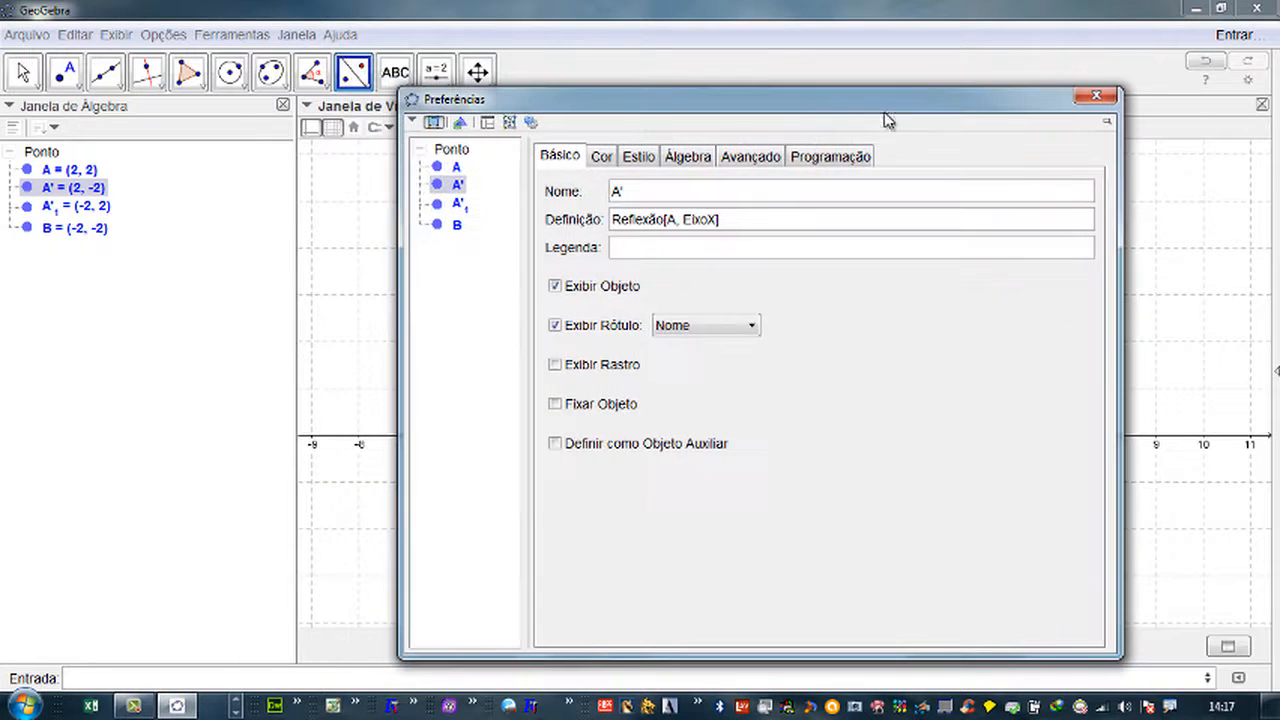
click(452, 205)
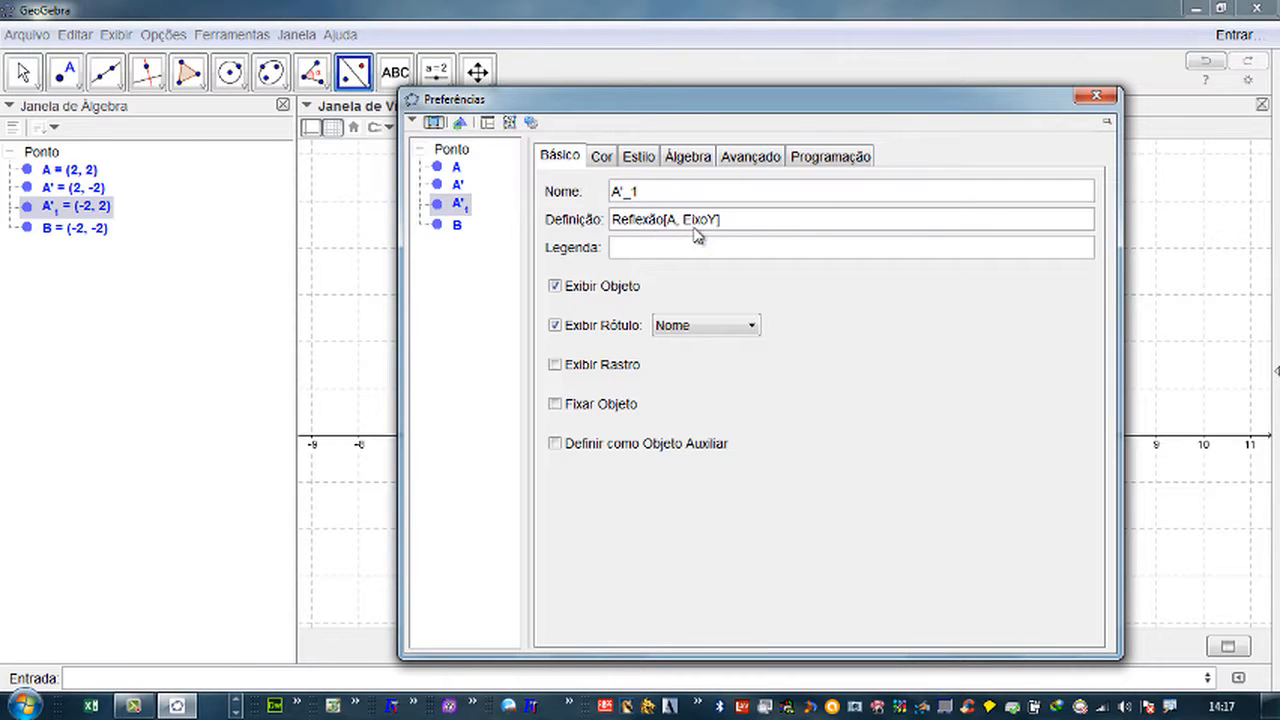
ctrl+click(455, 225)
click(455, 225)
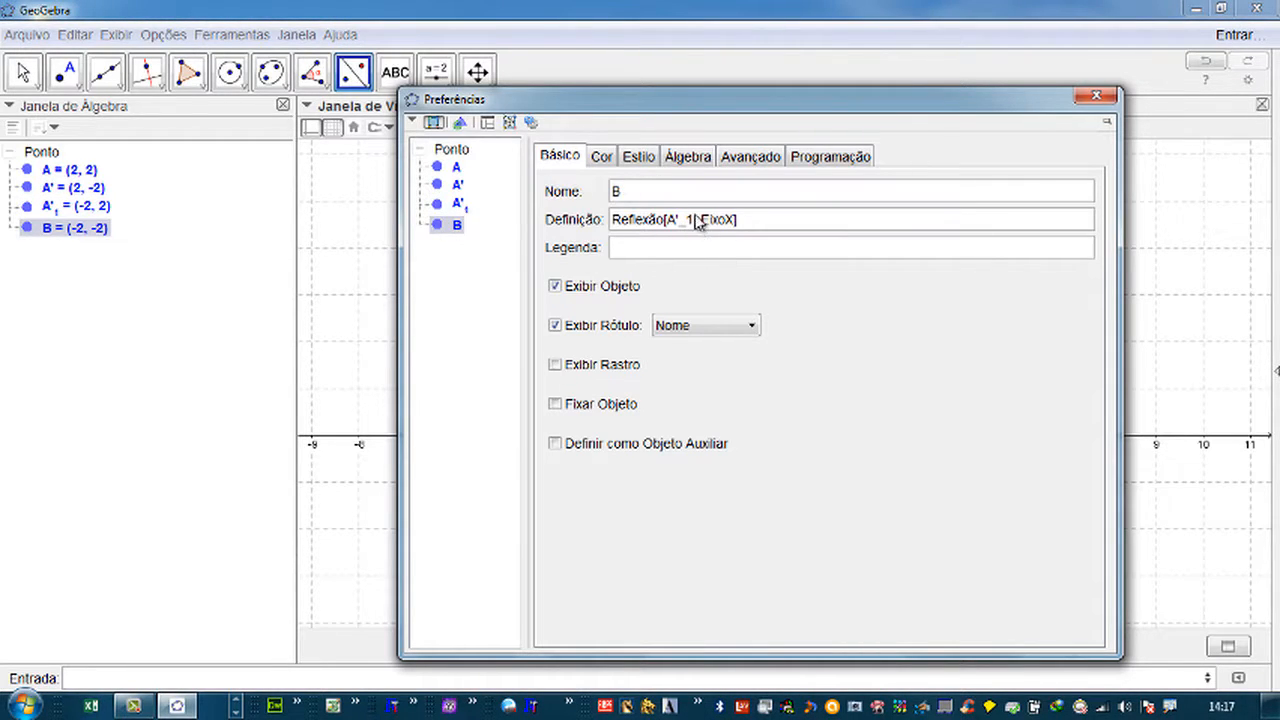
click(1096, 100)
- Enable the trace of point A and move it around freely, ending at about (3.46, 3.82)
mouse_move(829, 342)
mouse_down()
mouse_move(840, 349)
mouse_move(873, 308)
mouse_move(830, 346)
mouse_up()
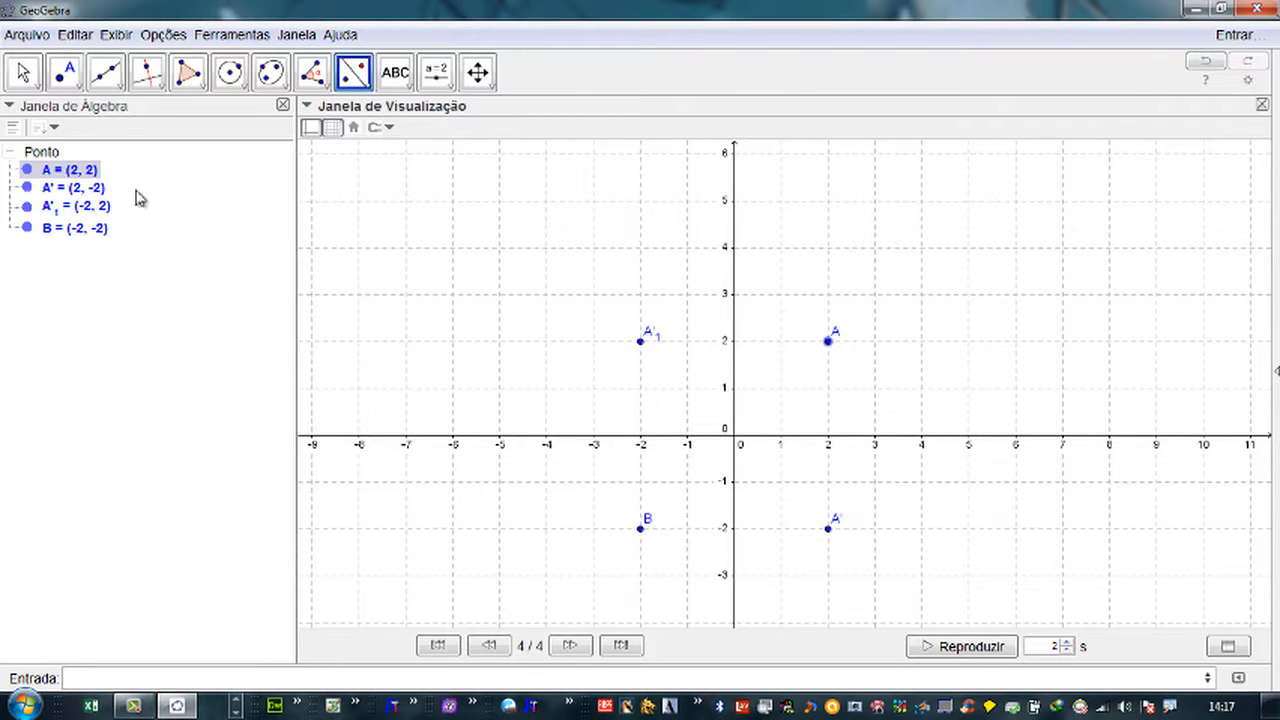
right_click(830, 345)
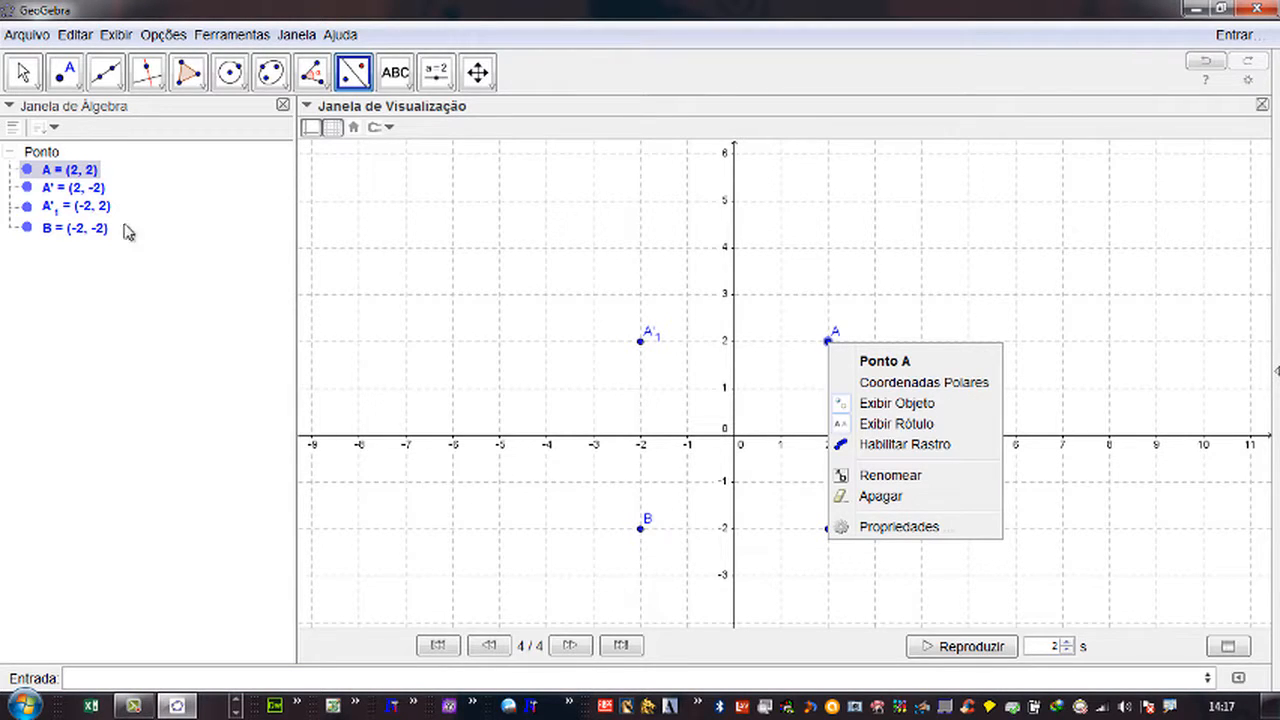
click(82, 178)
right_click(81, 177)
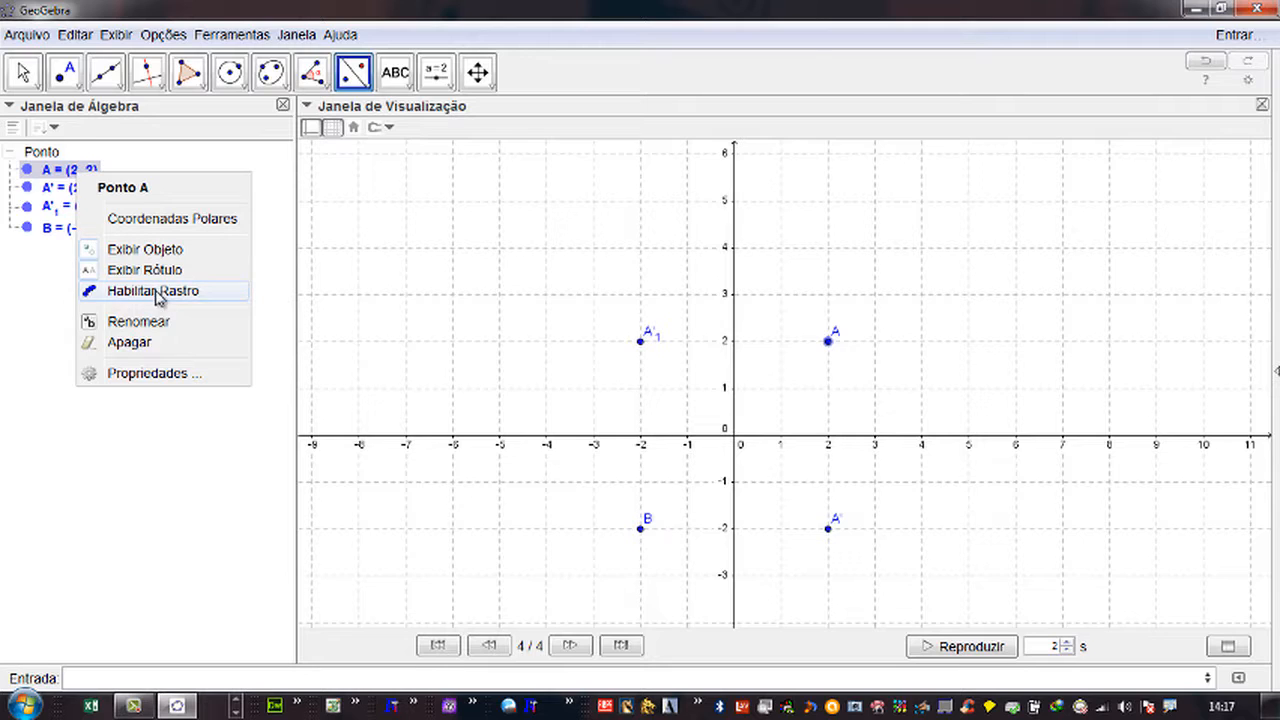
click(155, 291)
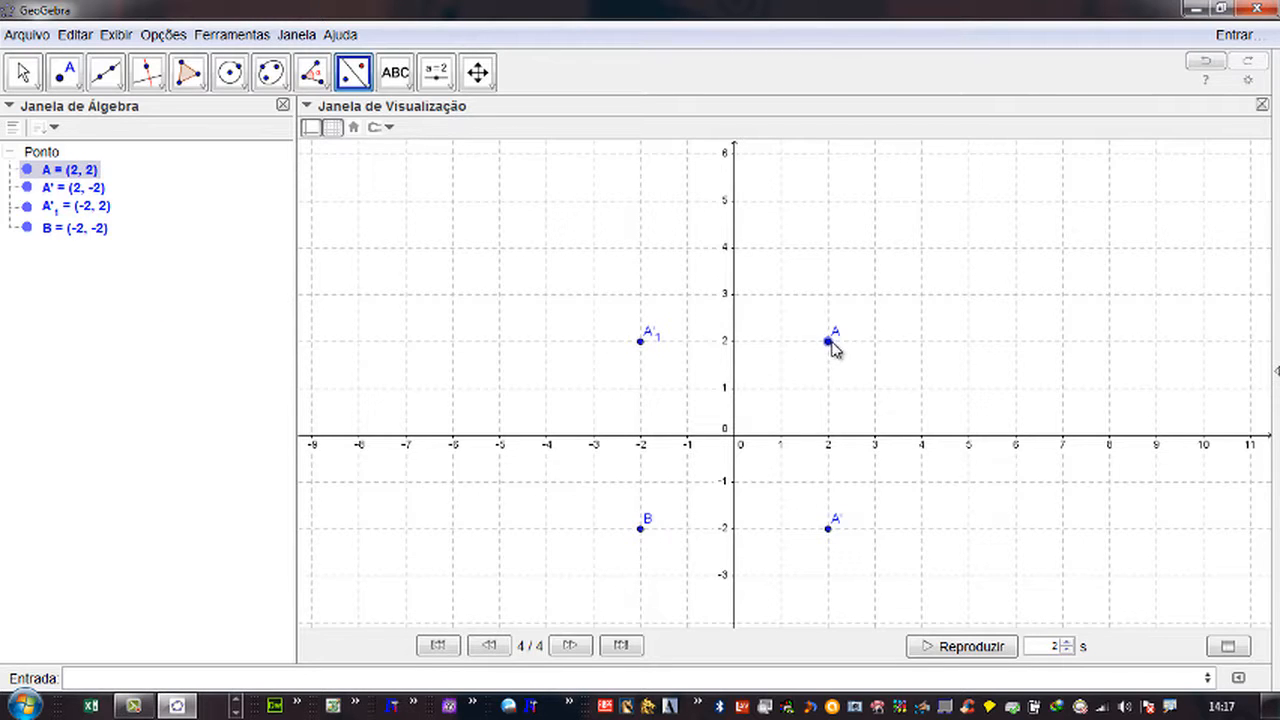
mouse_move(831, 345)
mouse_down()
mouse_move(862, 344)
mouse_move(873, 328)
mouse_move(867, 300)
mouse_move(818, 259)
mouse_move(832, 224)
mouse_move(856, 229)
mouse_move(866, 268)
mouse_move(797, 289)
mouse_move(772, 320)
mouse_move(845, 342)
mouse_move(785, 383)
mouse_move(870, 404)
mouse_move(822, 452)
mouse_move(880, 460)
mouse_move(888, 352)
mouse_move(934, 288)
mouse_move(896, 258)
mouse_up()
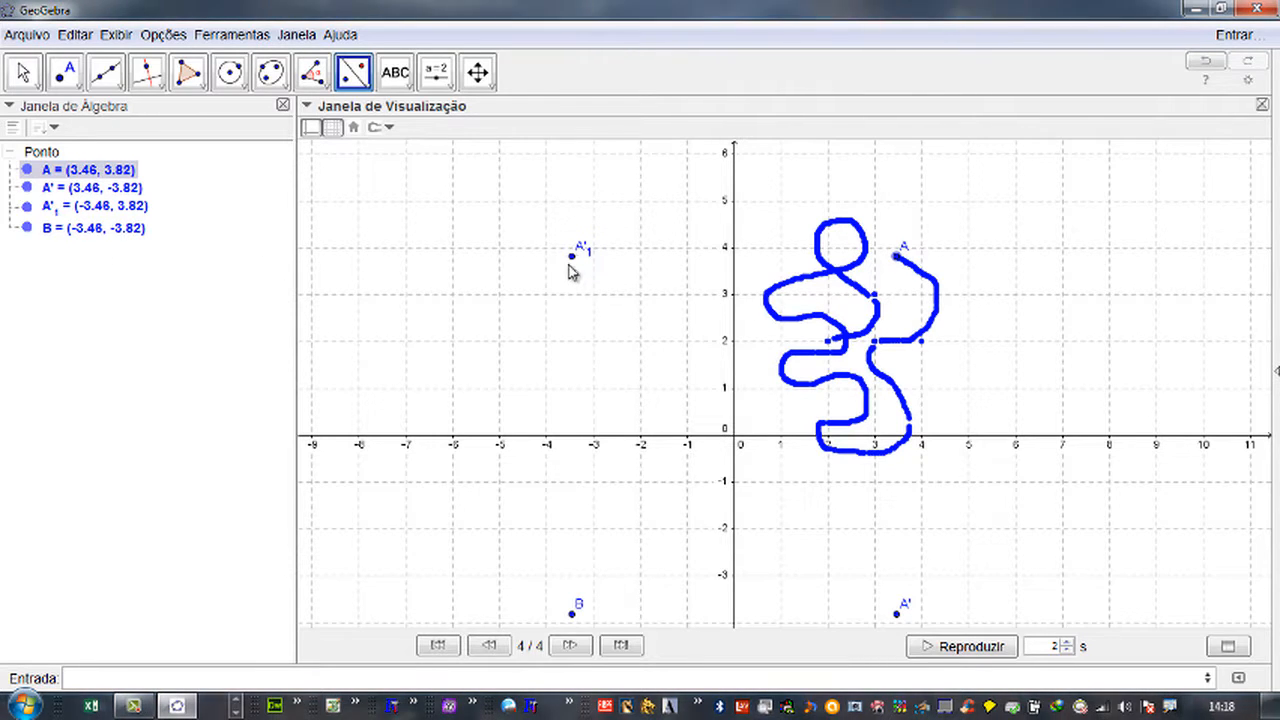
- Clear the drawn trace by refreshing the views, and move A into the second quadrant and back to about (3.42, 2.9)
mouse_move(576, 258)
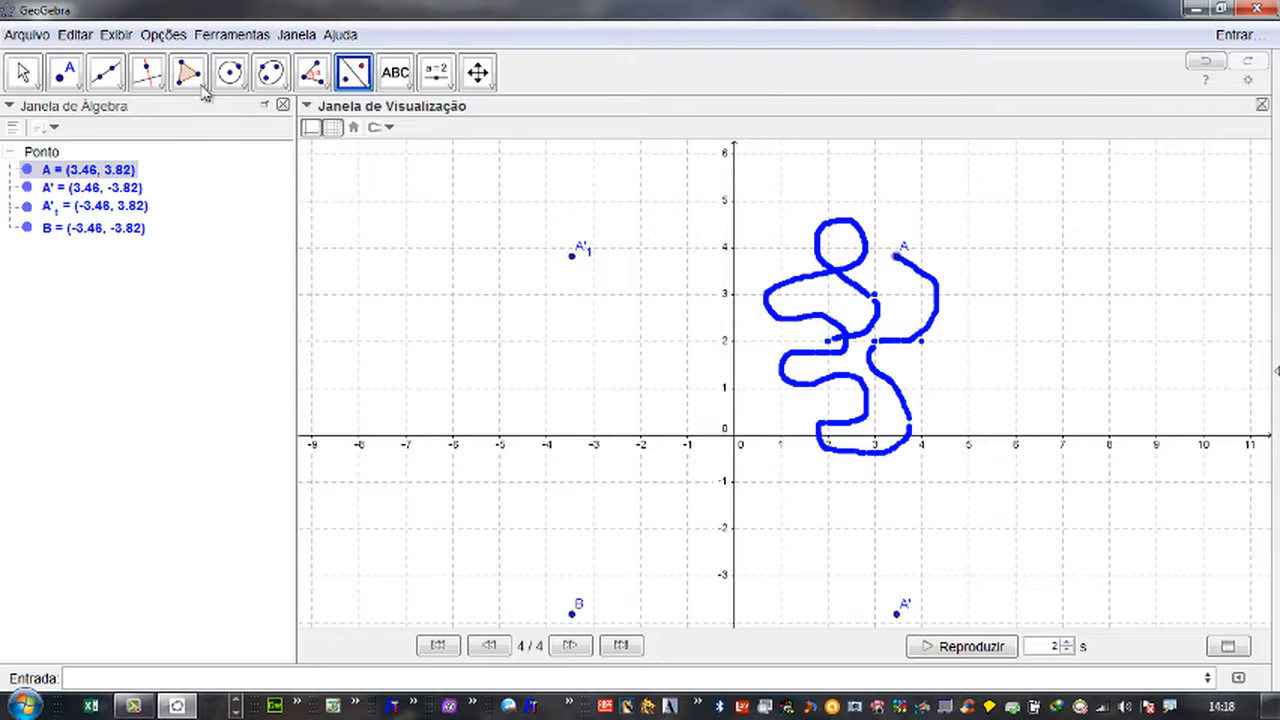
click(164, 35)
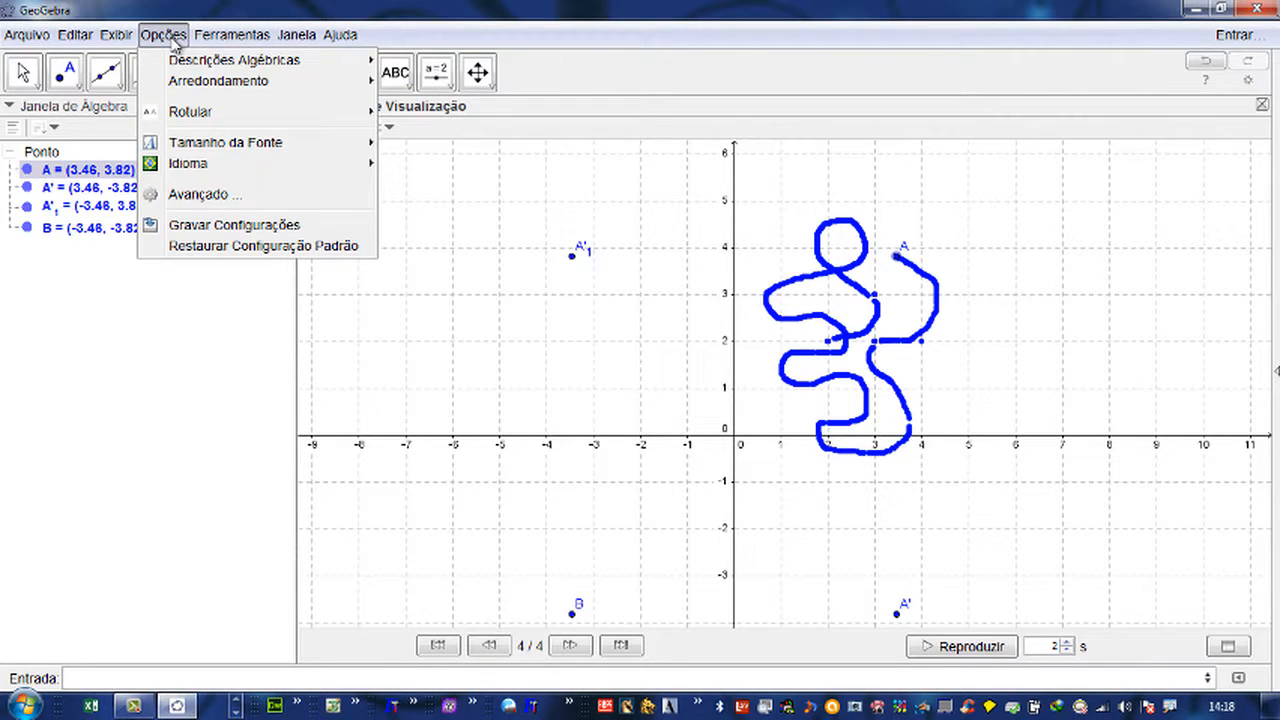
mouse_move(116, 35)
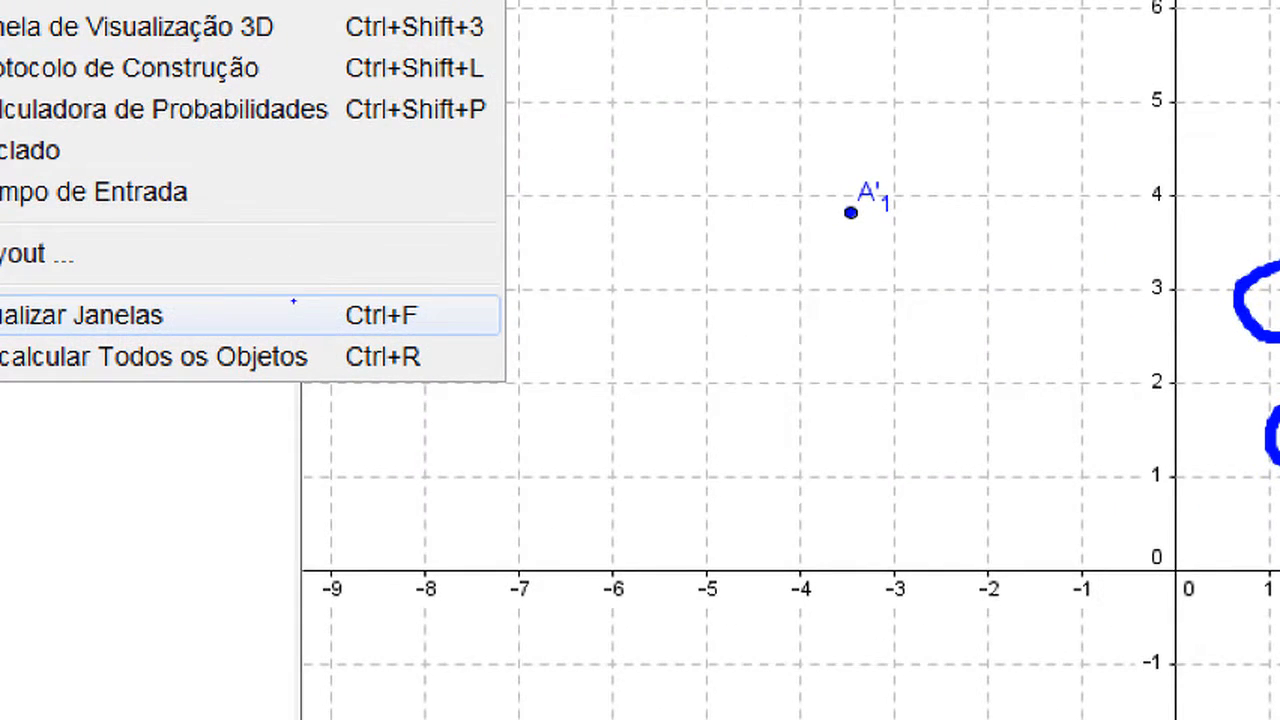
click(389, 314)
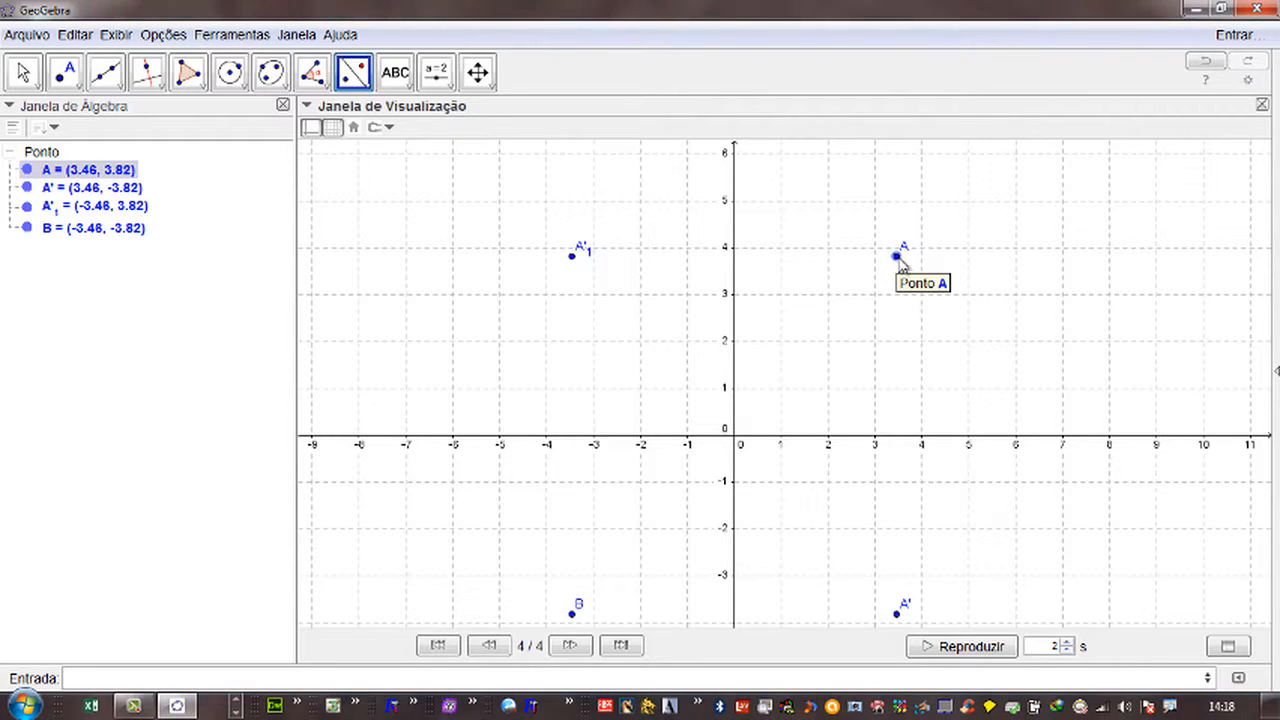
mouse_move(897, 257)
mouse_down()
mouse_move(854, 266)
mouse_move(784, 320)
mouse_move(735, 268)
mouse_move(658, 309)
mouse_move(569, 257)
mouse_move(583, 320)
mouse_up()
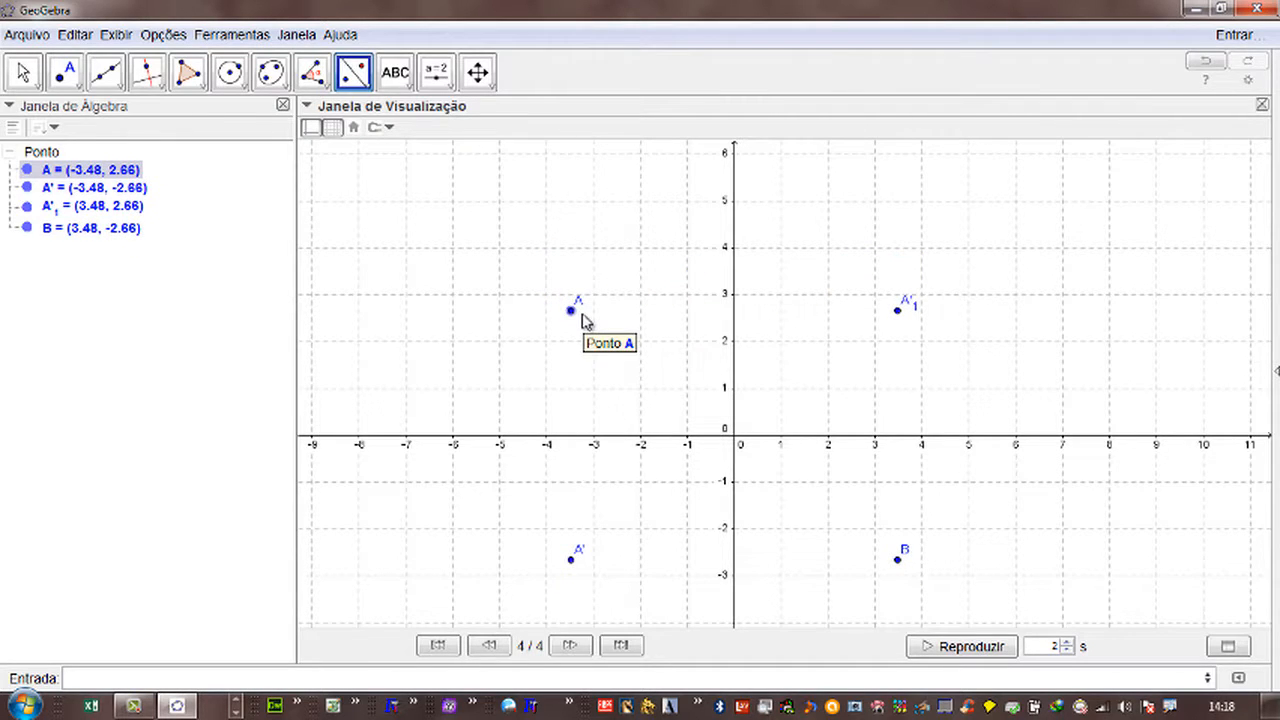
mouse_move(583, 320)
mouse_down()
mouse_move(594, 311)
mouse_move(766, 346)
mouse_move(894, 302)
mouse_up()
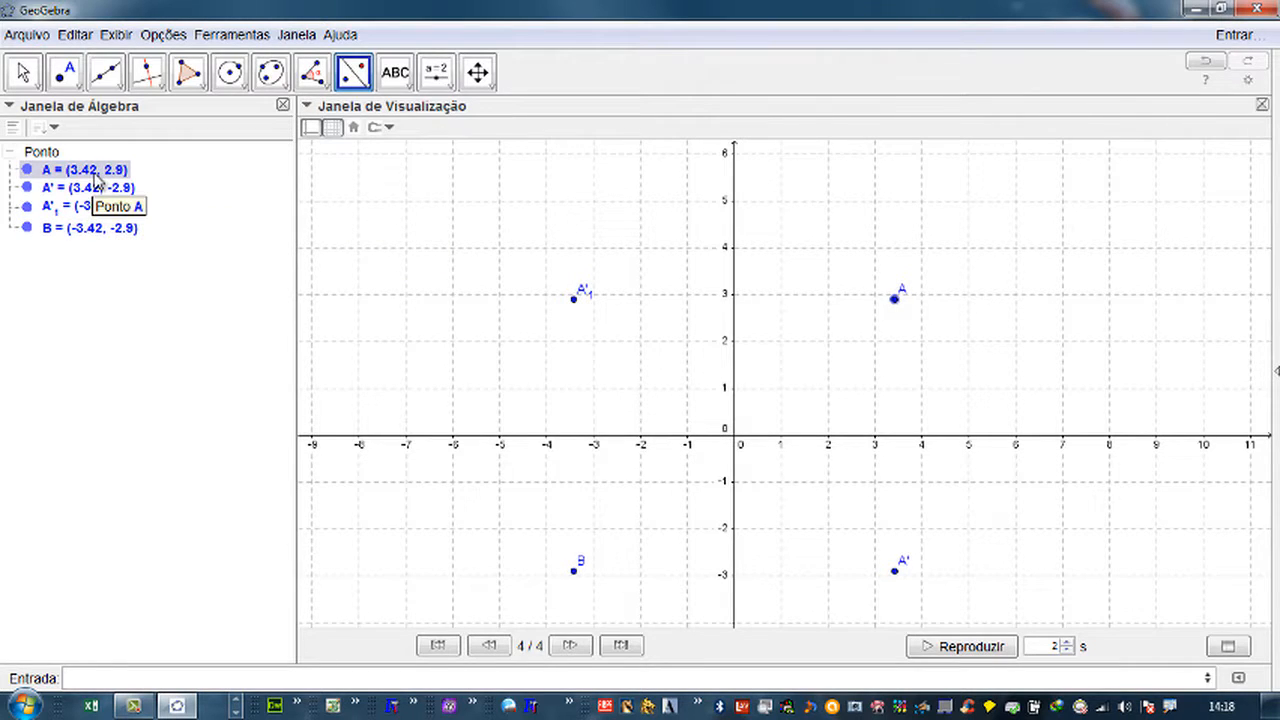
click(73, 232)
click(87, 173)
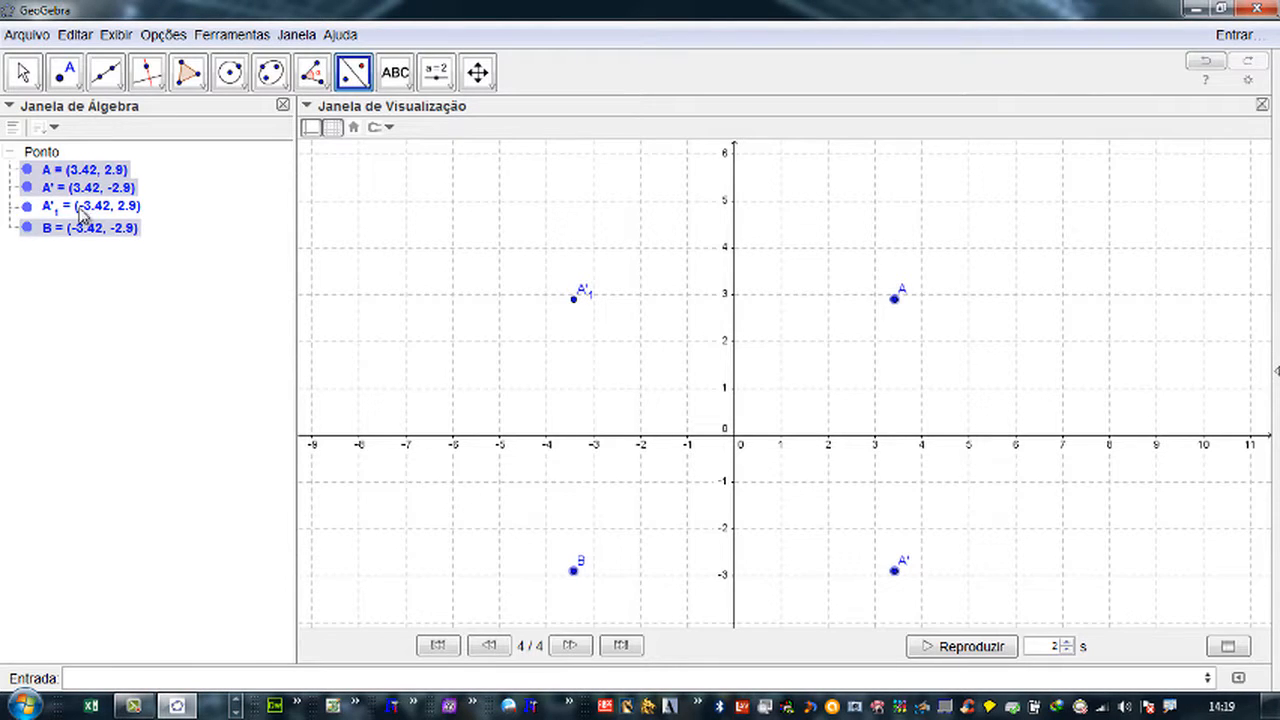
click(110, 205)
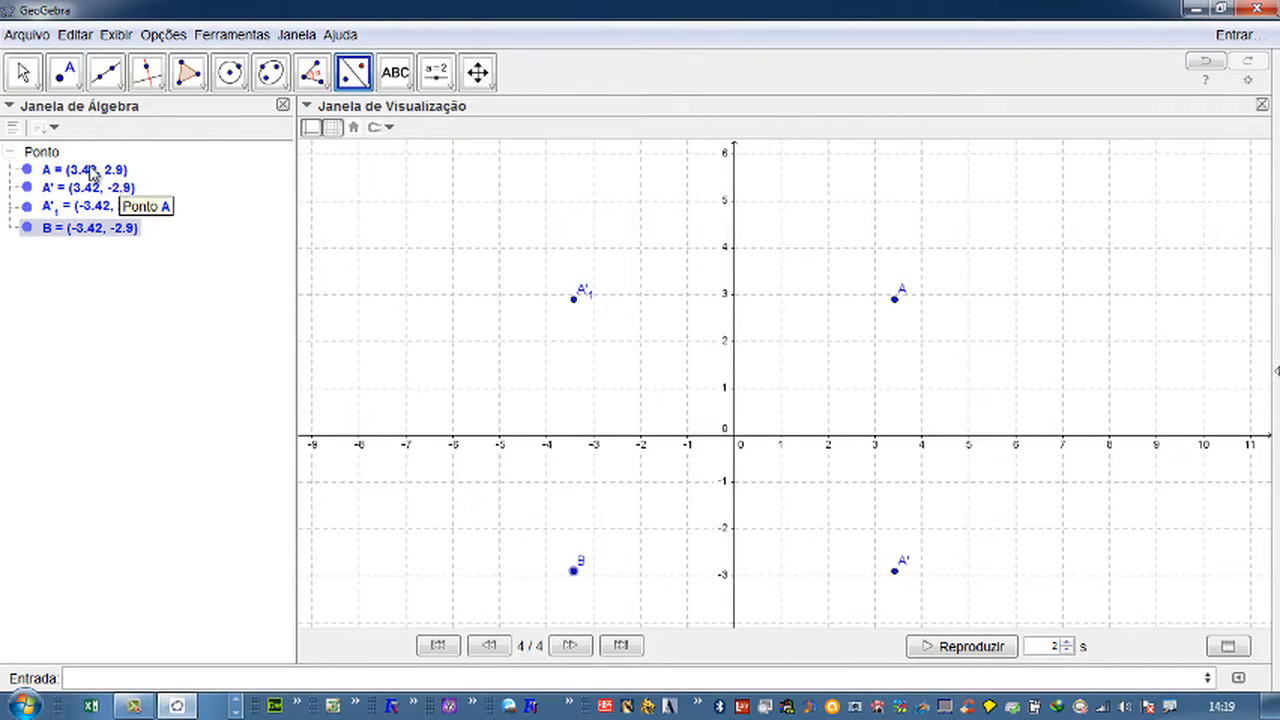
- Show the trace for all four points A, A', A'₁ and B, and move A around to about (-1.94, 0.68)
click(92, 172)
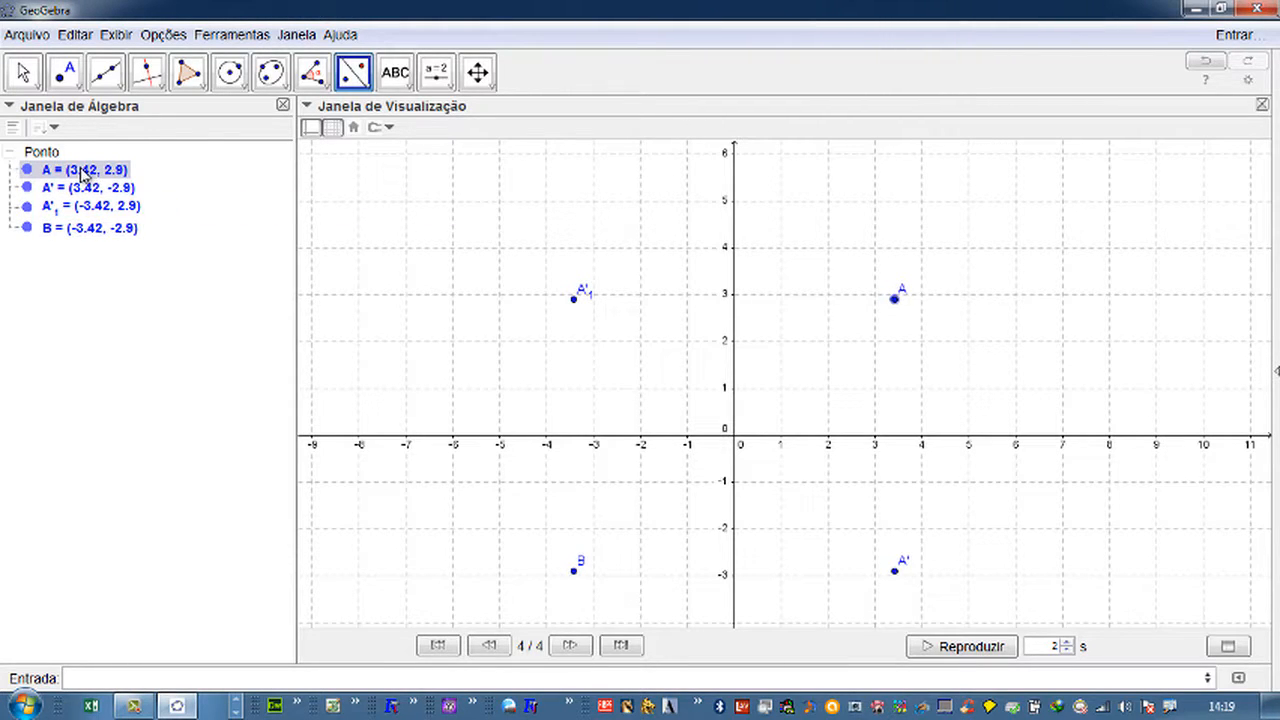
right_click(82, 175)
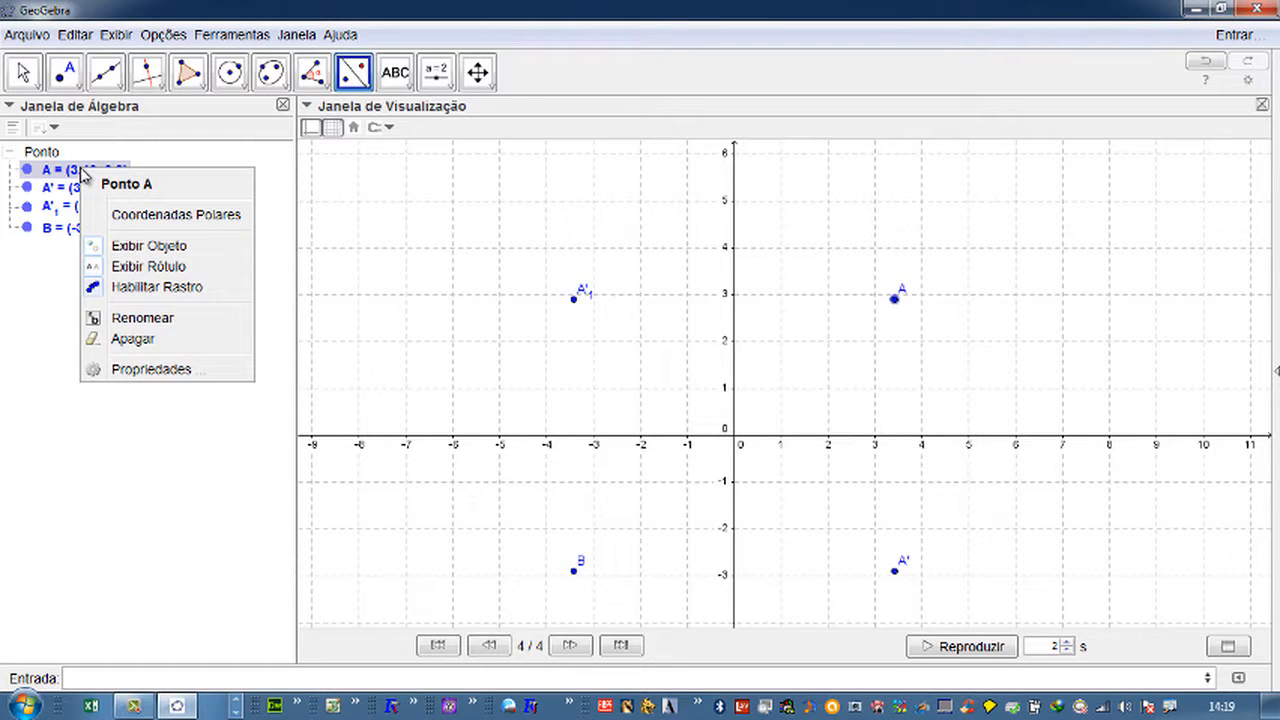
click(399, 310)
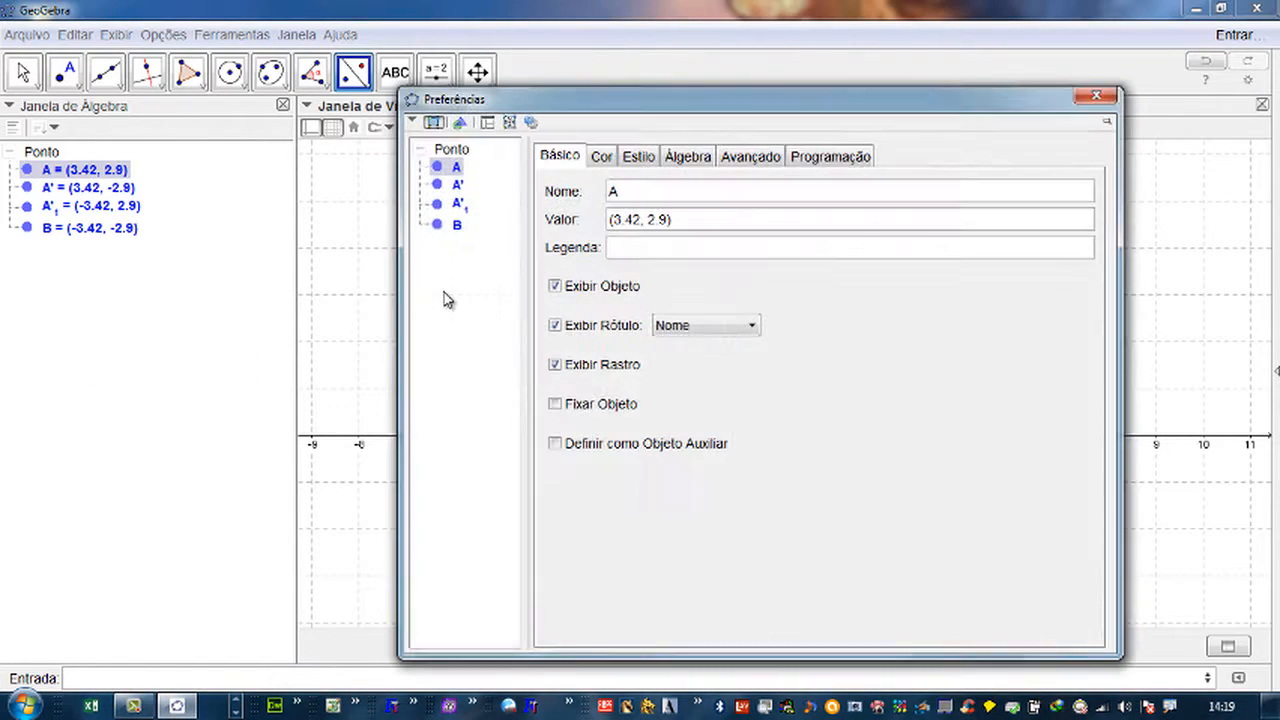
ctrl+click(461, 187)
ctrl+click(461, 190)
ctrl+click(455, 226)
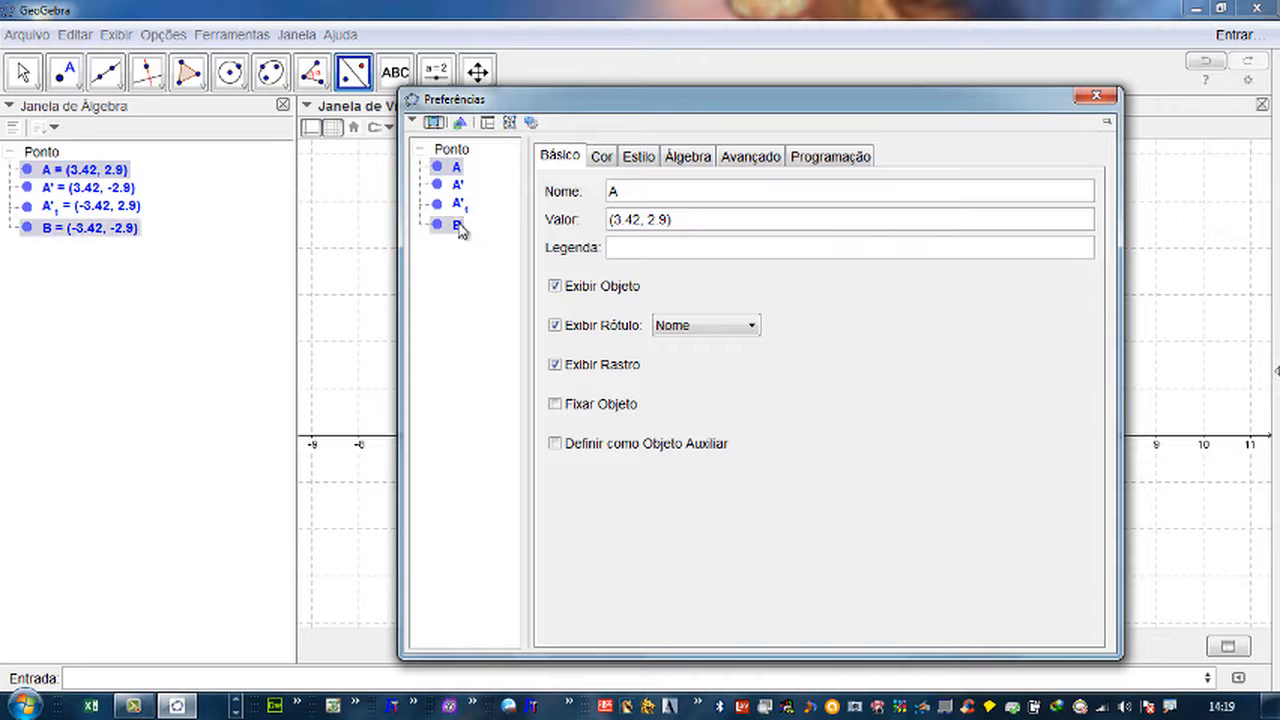
ctrl+click(455, 226)
ctrl+click(455, 227)
click(461, 188)
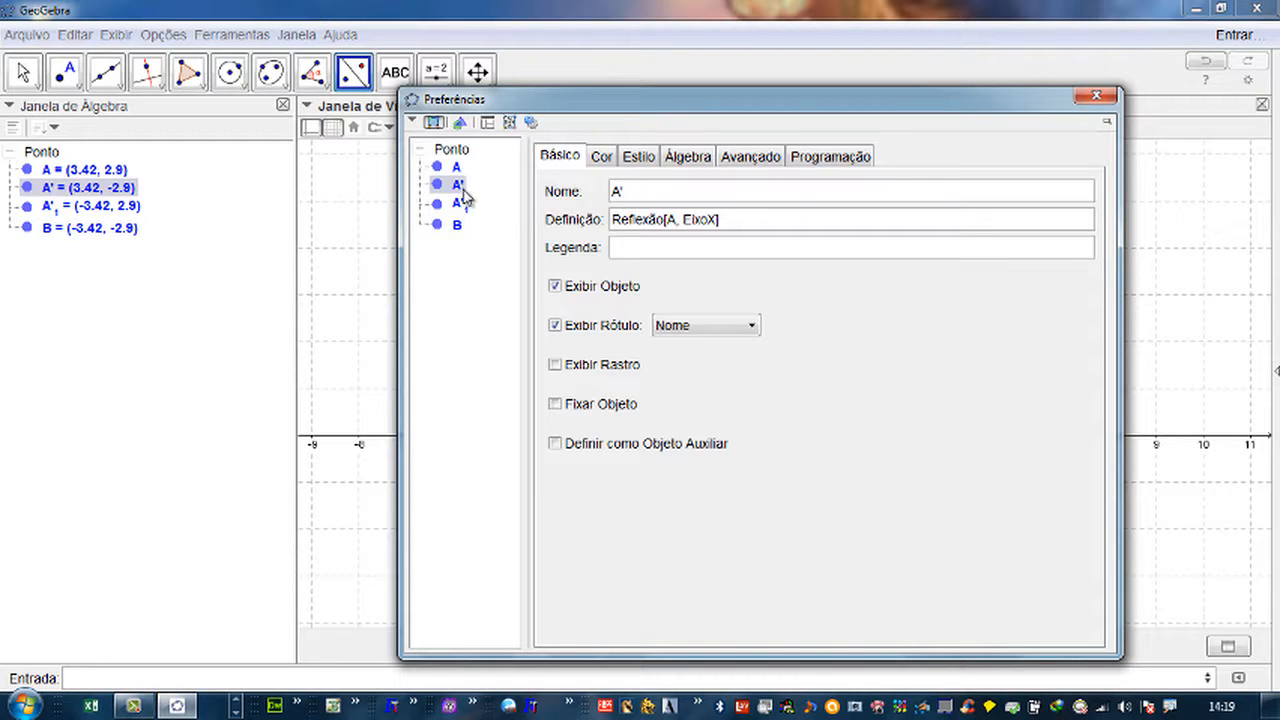
click(454, 207)
click(453, 227)
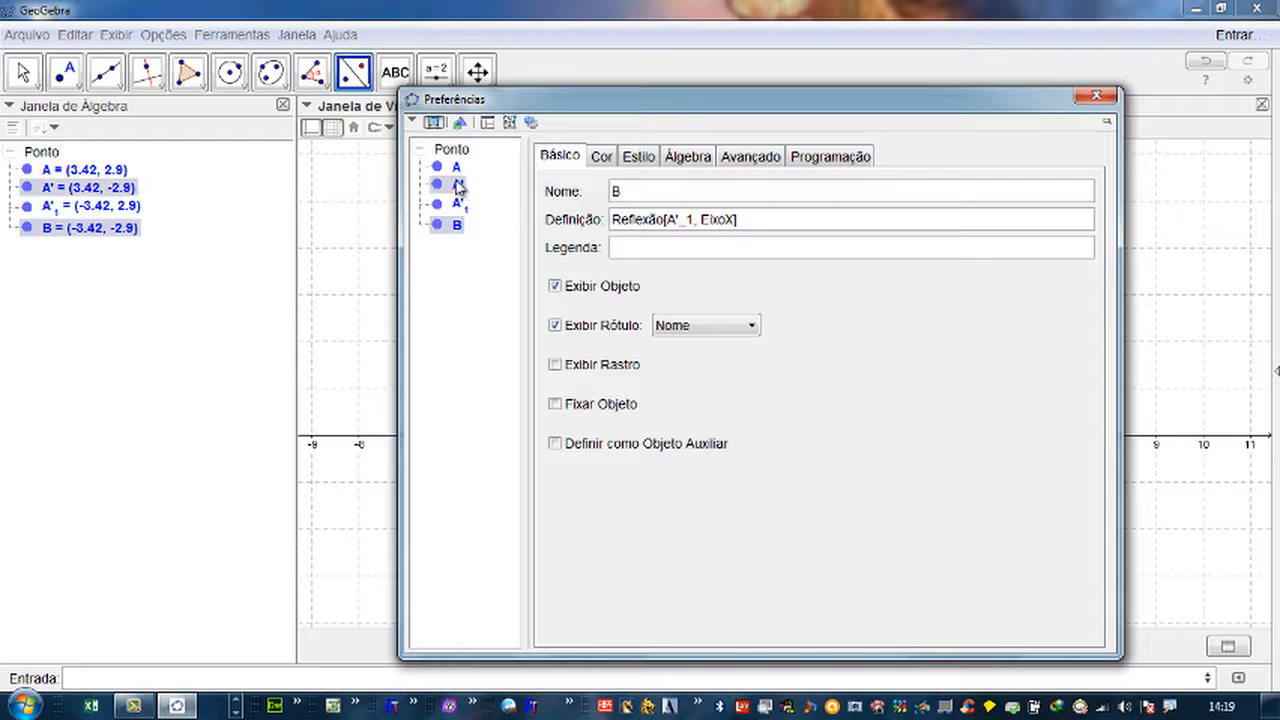
shift+click(458, 185)
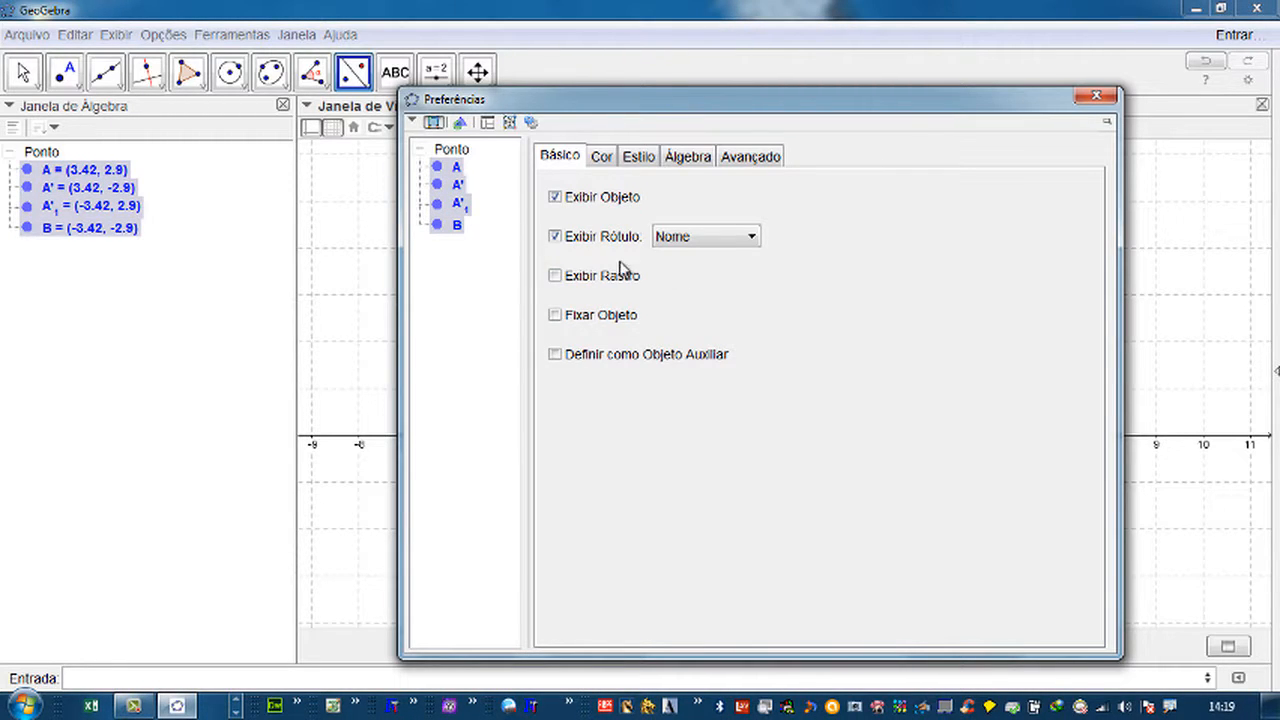
click(555, 276)
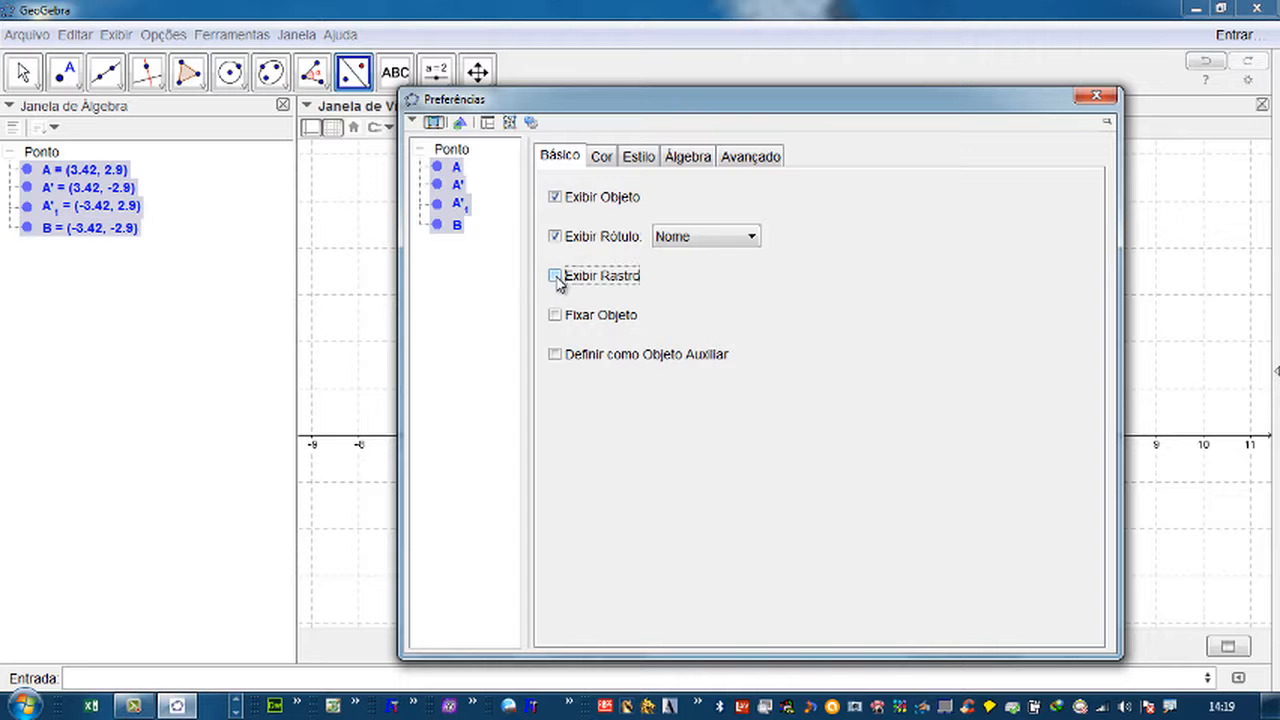
click(1092, 98)
mouse_move(900, 317)
mouse_down()
mouse_move(886, 306)
mouse_move(831, 320)
mouse_move(771, 280)
mouse_move(733, 340)
mouse_move(666, 334)
mouse_move(626, 366)
mouse_move(631, 411)
mouse_move(688, 383)
mouse_move(714, 425)
mouse_move(612, 400)
mouse_move(524, 398)
mouse_move(476, 423)
mouse_move(532, 409)
mouse_move(622, 436)
mouse_move(644, 405)
mouse_up()
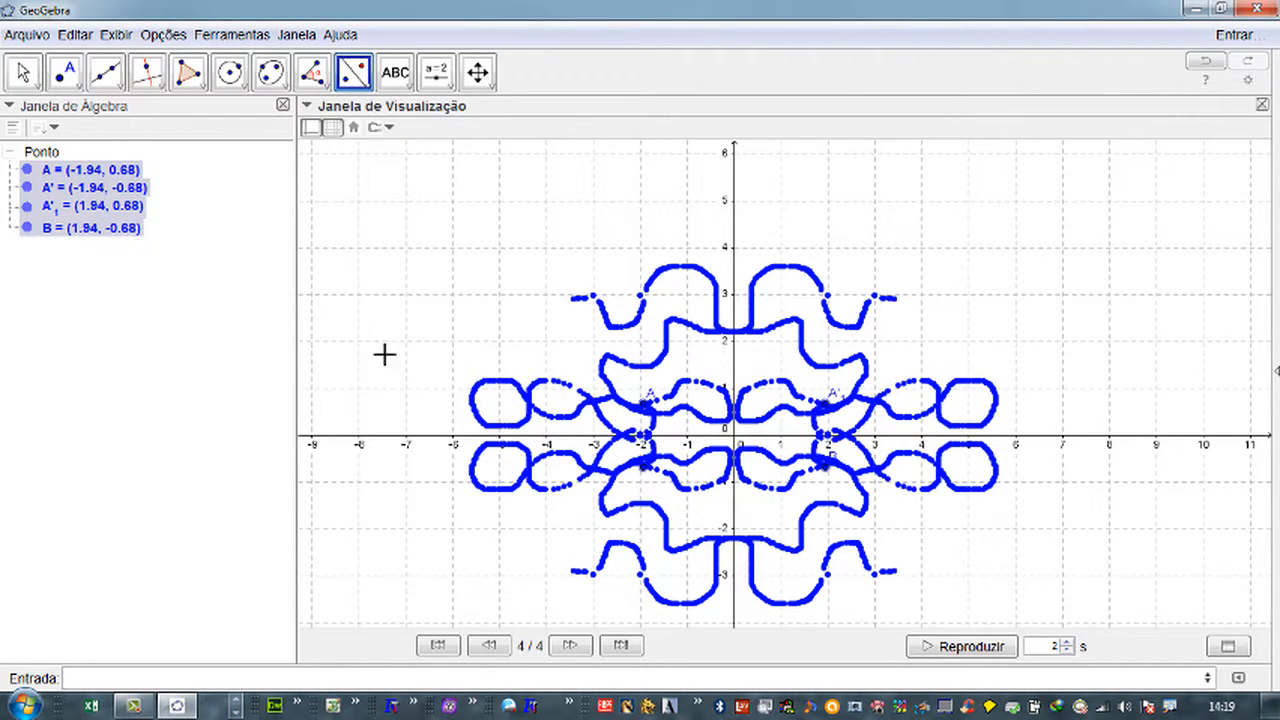
- Set the color of point A' to red (255, 0, 0) in its properties
right_click(120, 189)
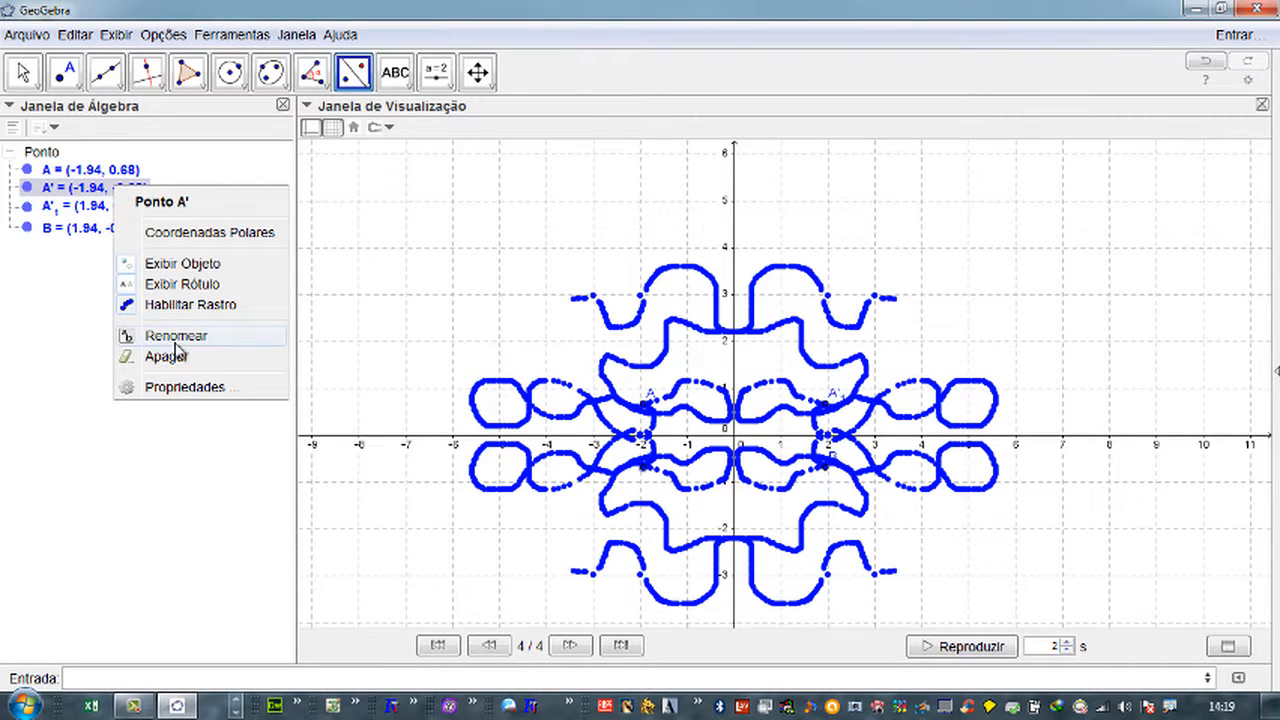
click(177, 386)
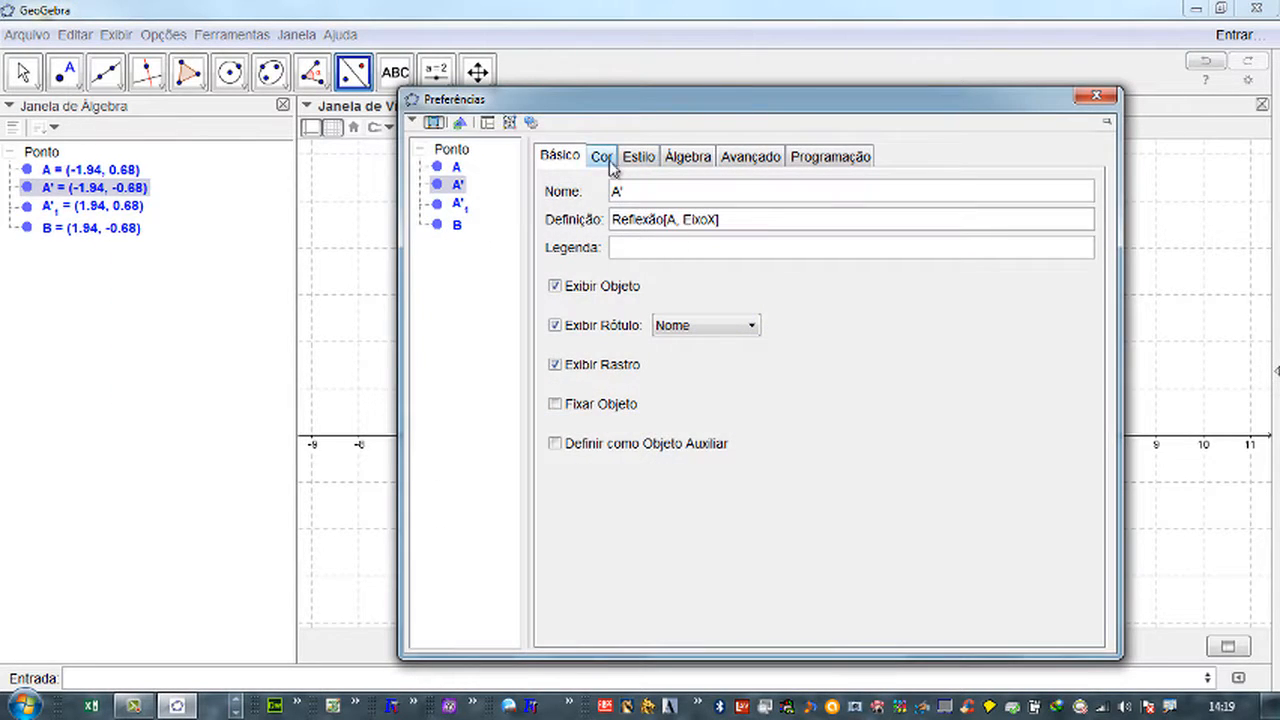
click(603, 158)
click(577, 209)
click(575, 193)
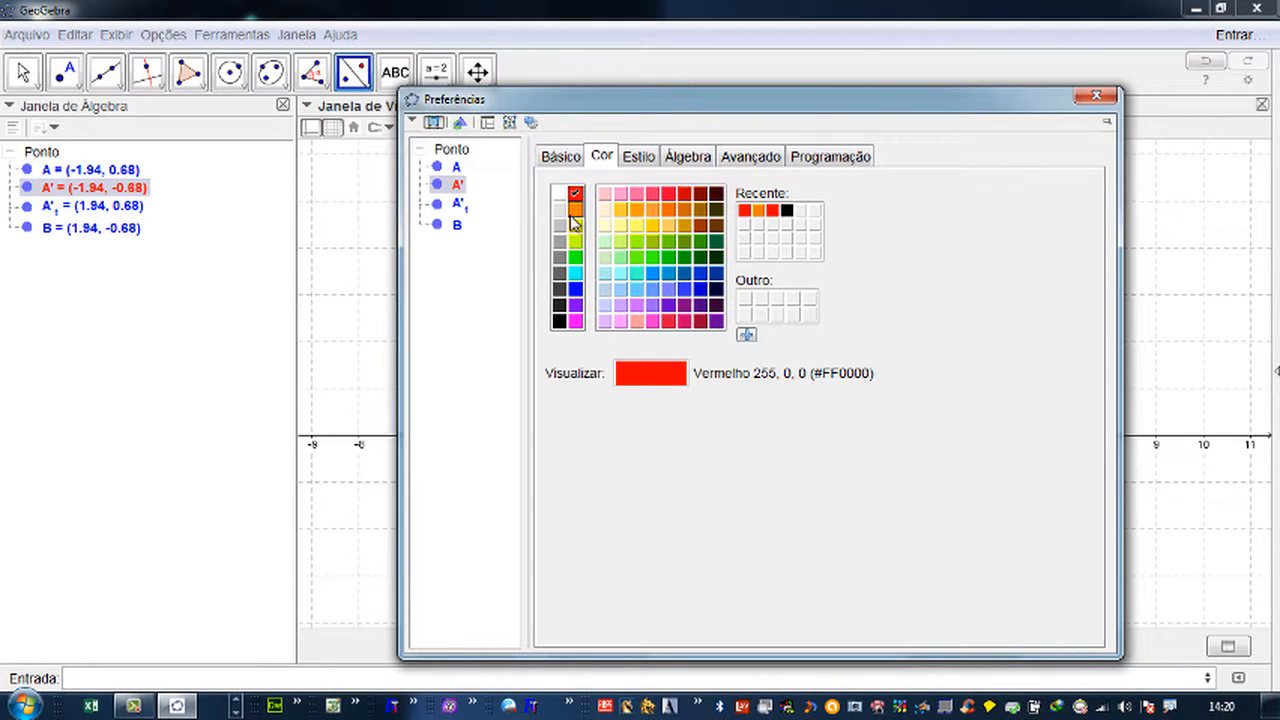
- Color point A'₁ green and point B black, and close the properties
click(458, 204)
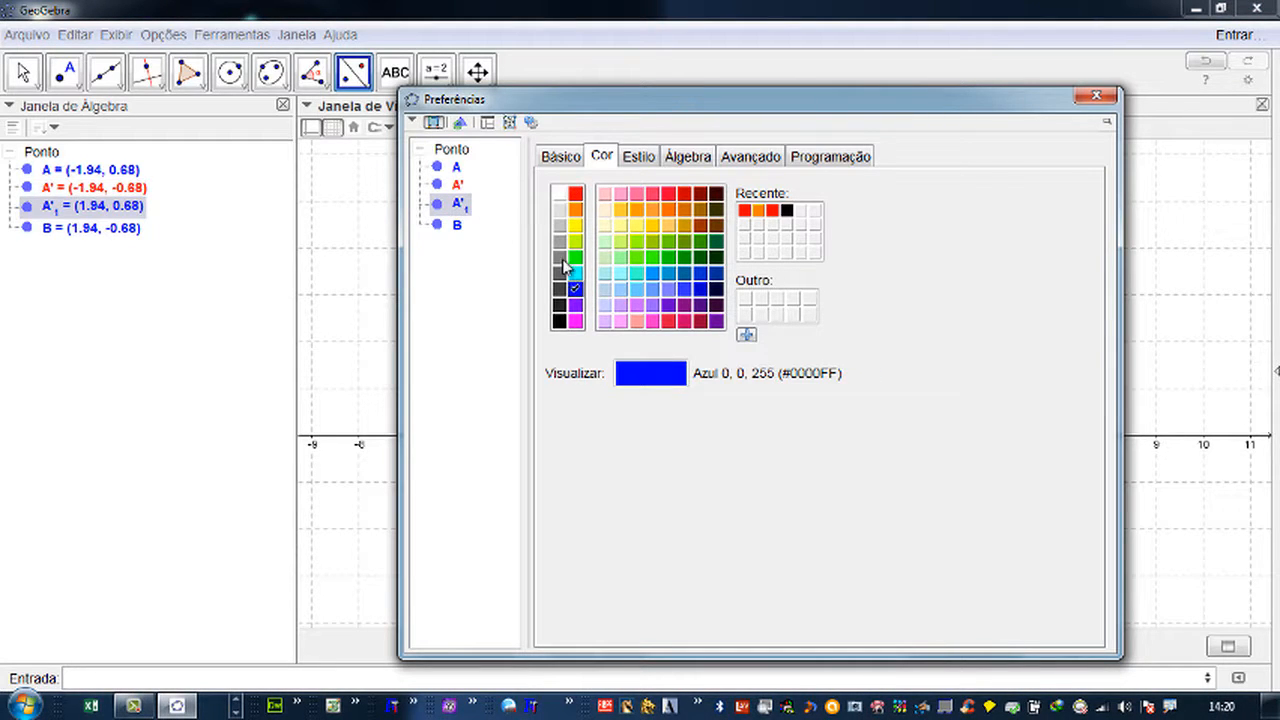
click(666, 258)
click(460, 226)
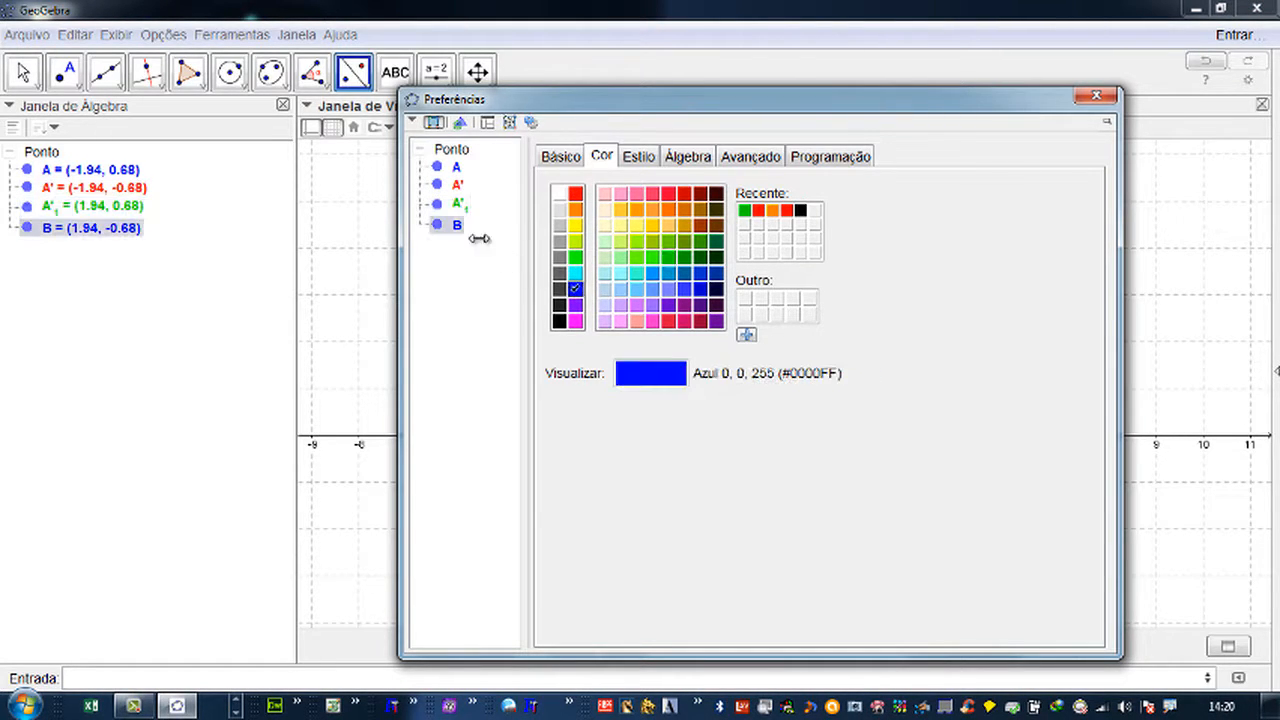
click(559, 320)
click(1095, 98)
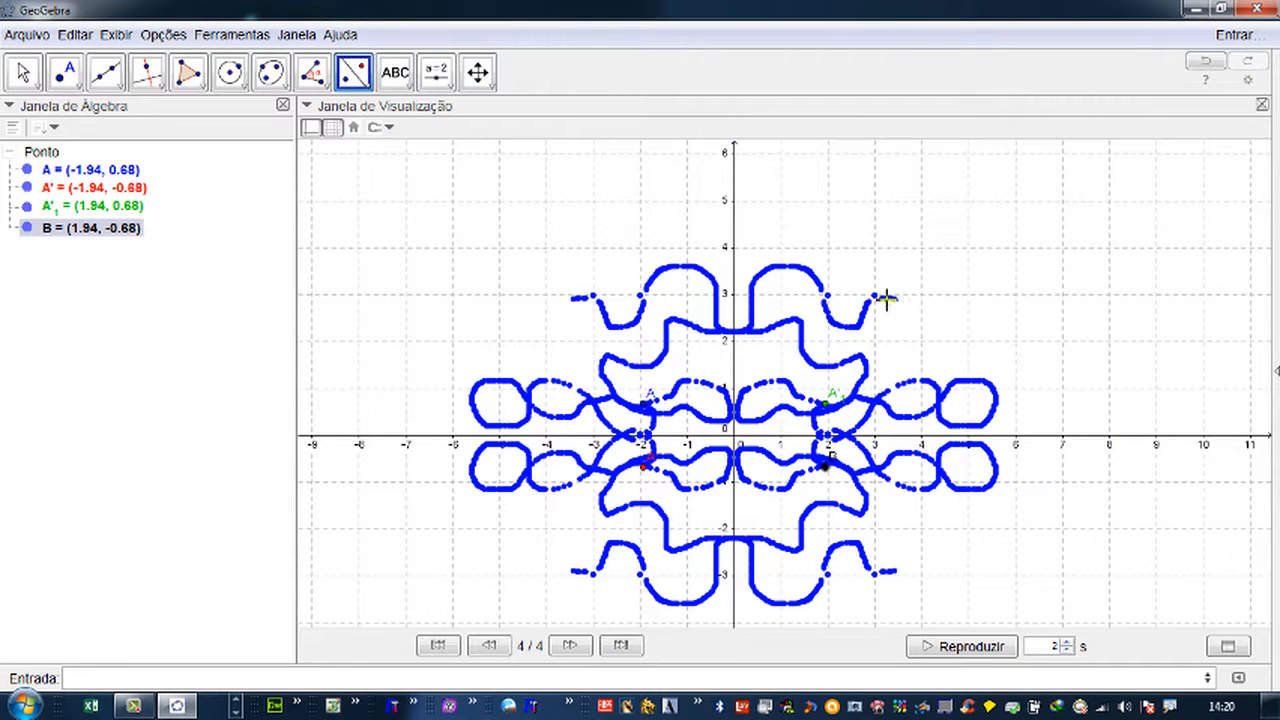
- Clear the blue traces and move A around to draw symmetric multicolored traces, ending at about (-0.68, -0.18)
key(ctrl+f)
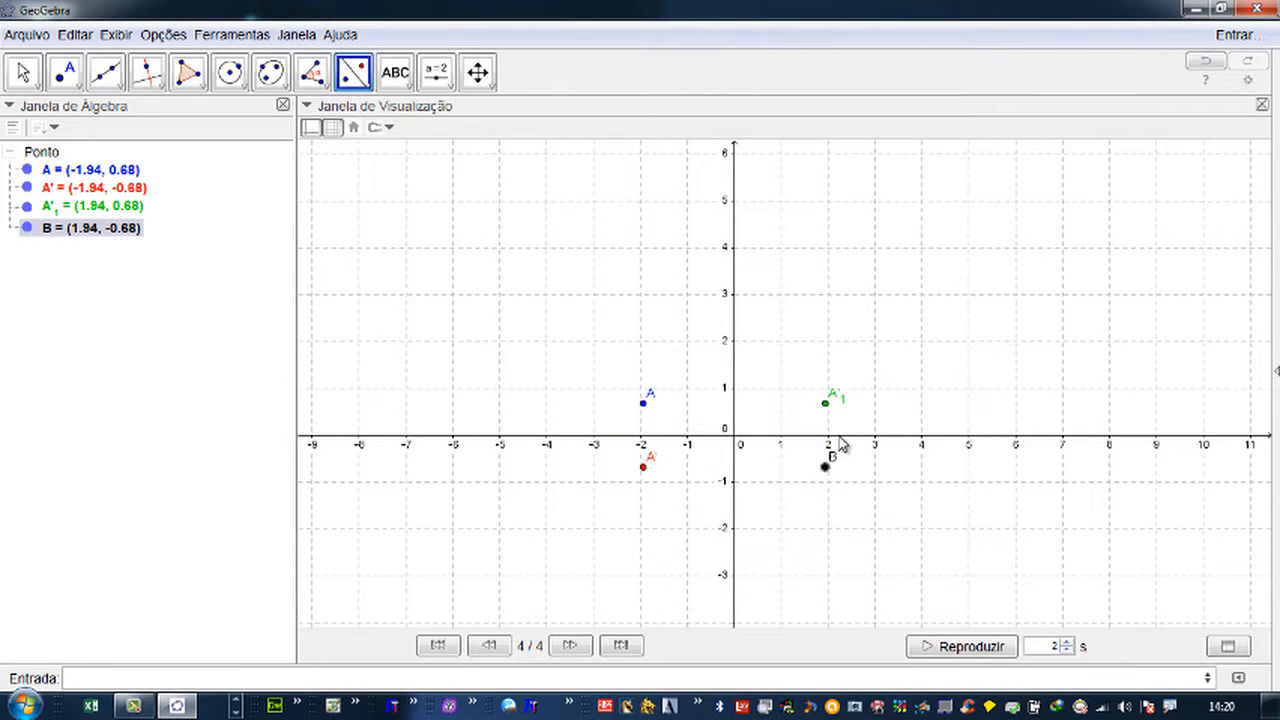
mouse_move(643, 403)
mouse_down()
mouse_move(730, 400)
mouse_move(782, 379)
mouse_move(789, 416)
mouse_move(830, 410)
mouse_move(806, 362)
mouse_move(751, 322)
mouse_move(703, 302)
mouse_move(617, 298)
mouse_move(598, 371)
mouse_move(655, 382)
mouse_move(678, 418)
mouse_move(633, 390)
mouse_move(613, 414)
mouse_move(669, 424)
mouse_move(642, 440)
mouse_move(586, 420)
mouse_move(566, 435)
mouse_move(495, 410)
mouse_move(428, 446)
mouse_move(377, 412)
mouse_move(425, 471)
mouse_move(457, 395)
mouse_move(538, 472)
mouse_move(570, 410)
mouse_move(631, 456)
mouse_move(693, 436)
mouse_move(720, 452)
mouse_move(703, 391)
mouse_move(739, 281)
mouse_move(616, 285)
mouse_move(712, 291)
mouse_move(697, 319)
mouse_move(702, 446)
mouse_up()
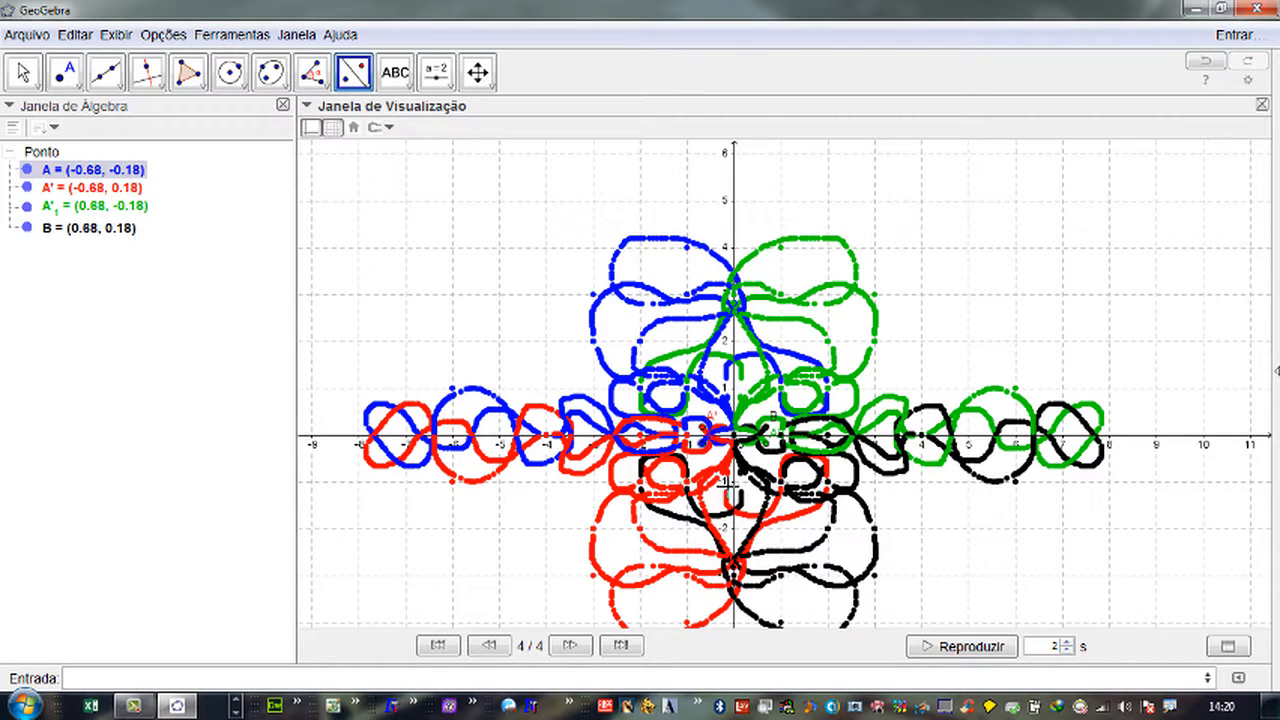
- Clear the point traces and delete all four points from the construction
key(ctrl+f)
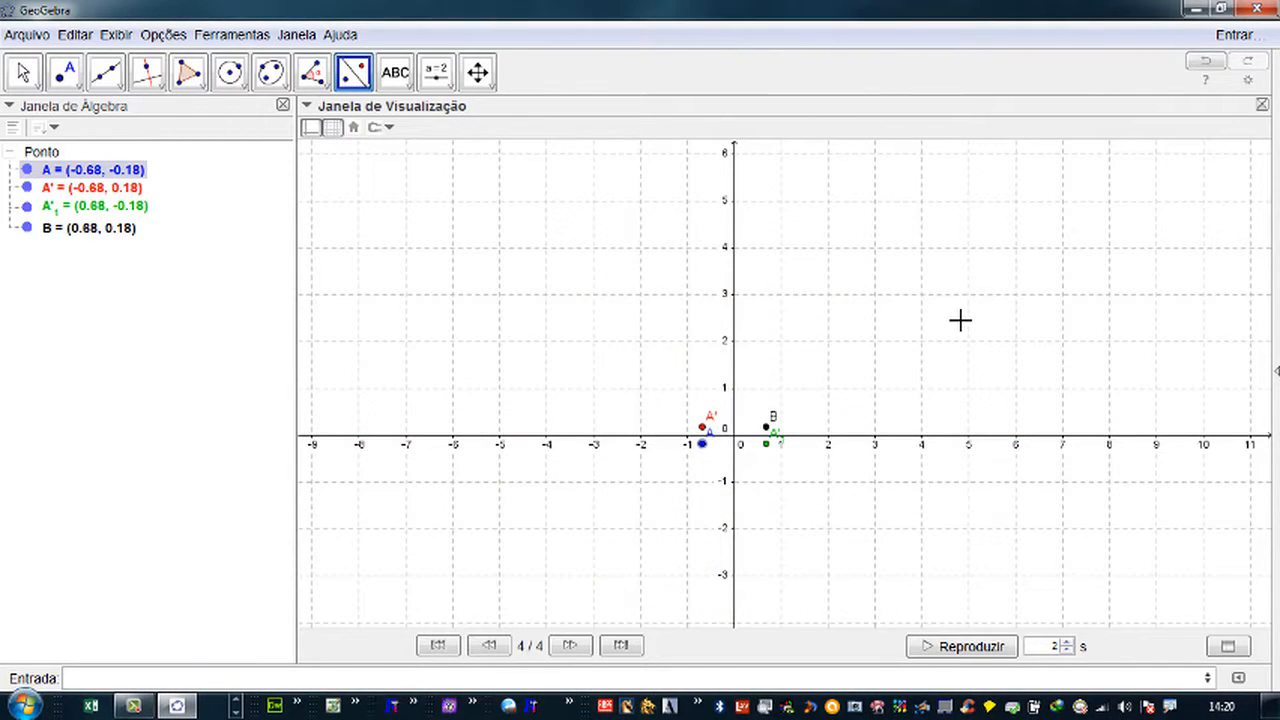
key(ctrl+a)
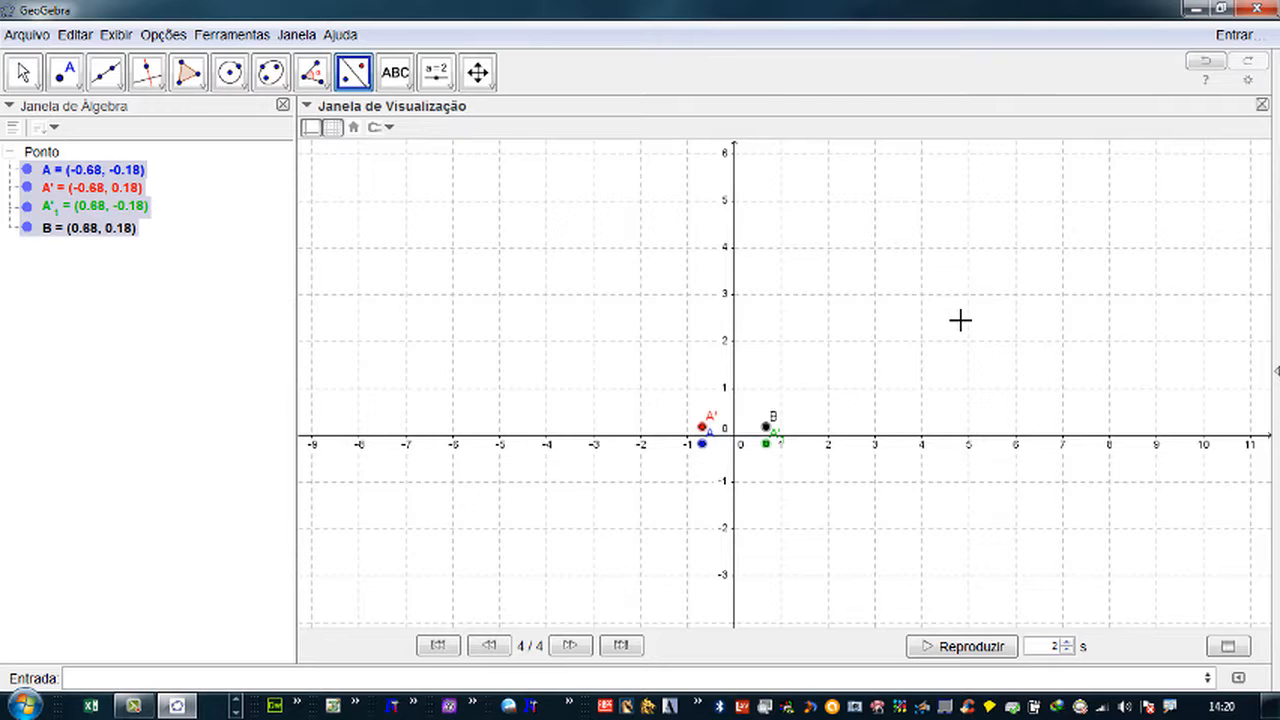
key(Delete)
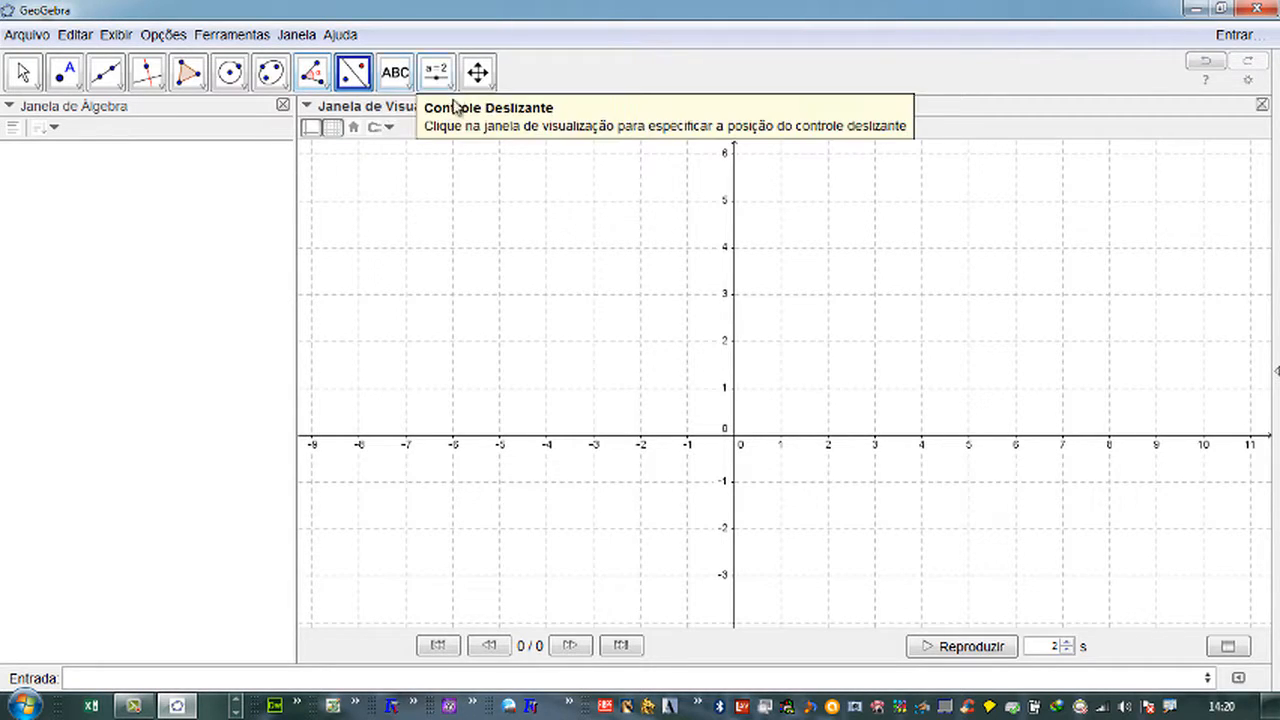
- Create a circle centred at the origin by entering the equation x^2+y^2=100
click(132, 677)
text(x^2+y^2=100)
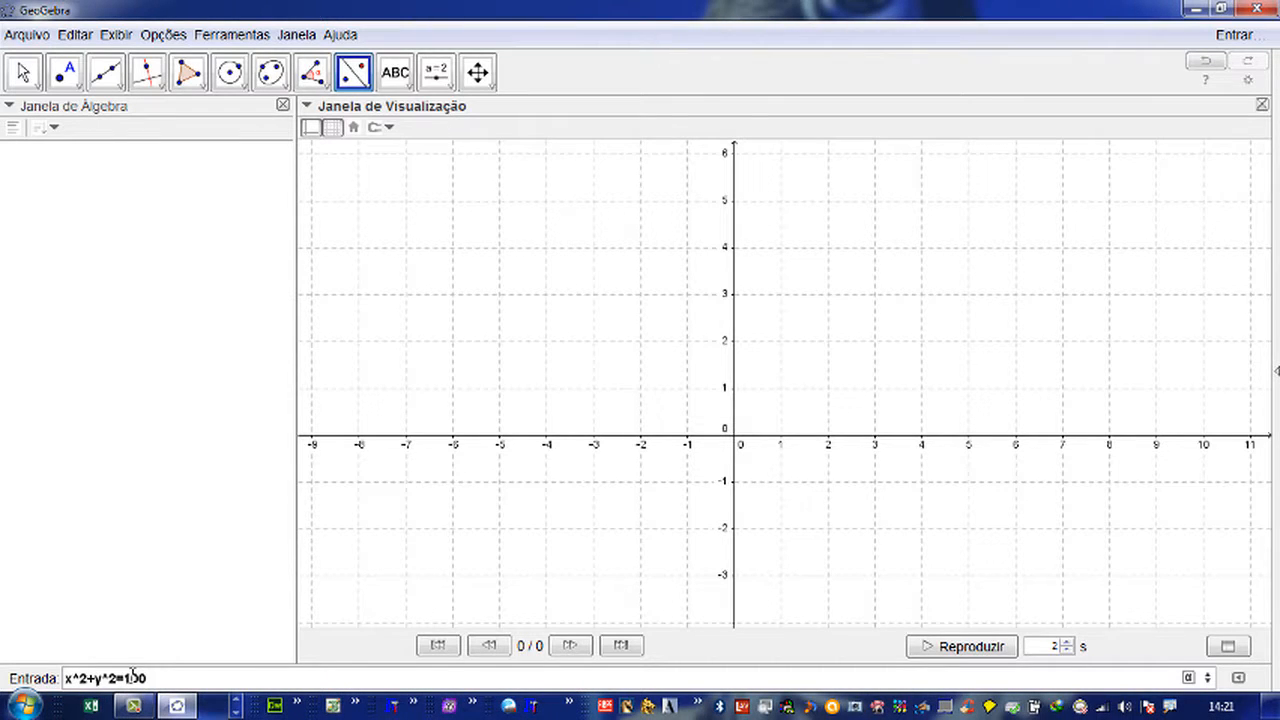
key(Return)
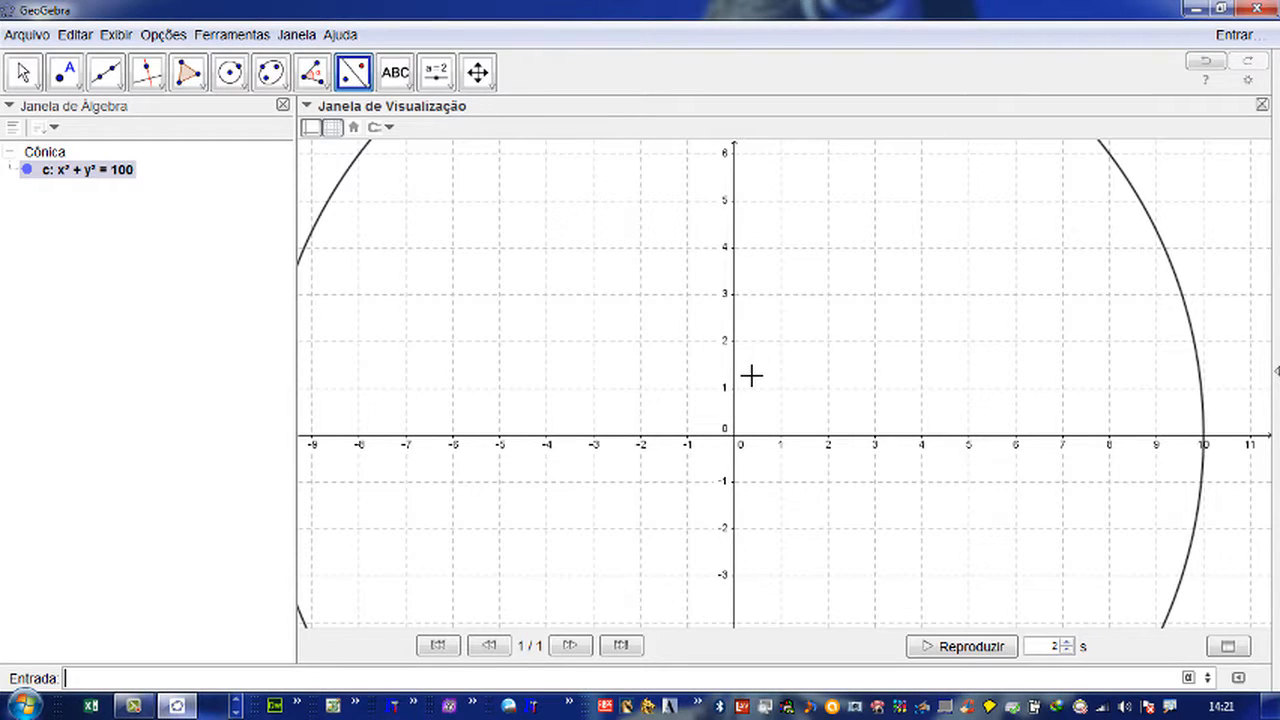
- Examine the circle at different zoom levels, from the whole circle down to a small area near the origin
scroll(740, 381, down, 5)
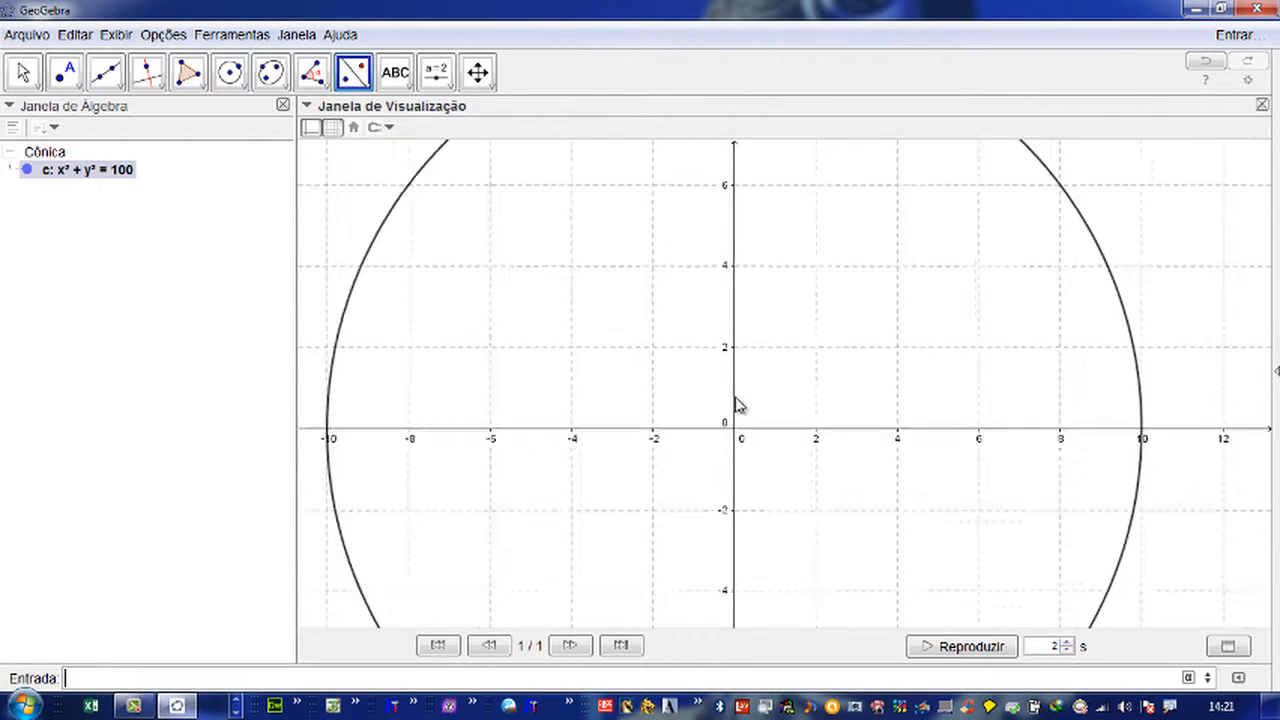
scroll(735, 405, down, 3)
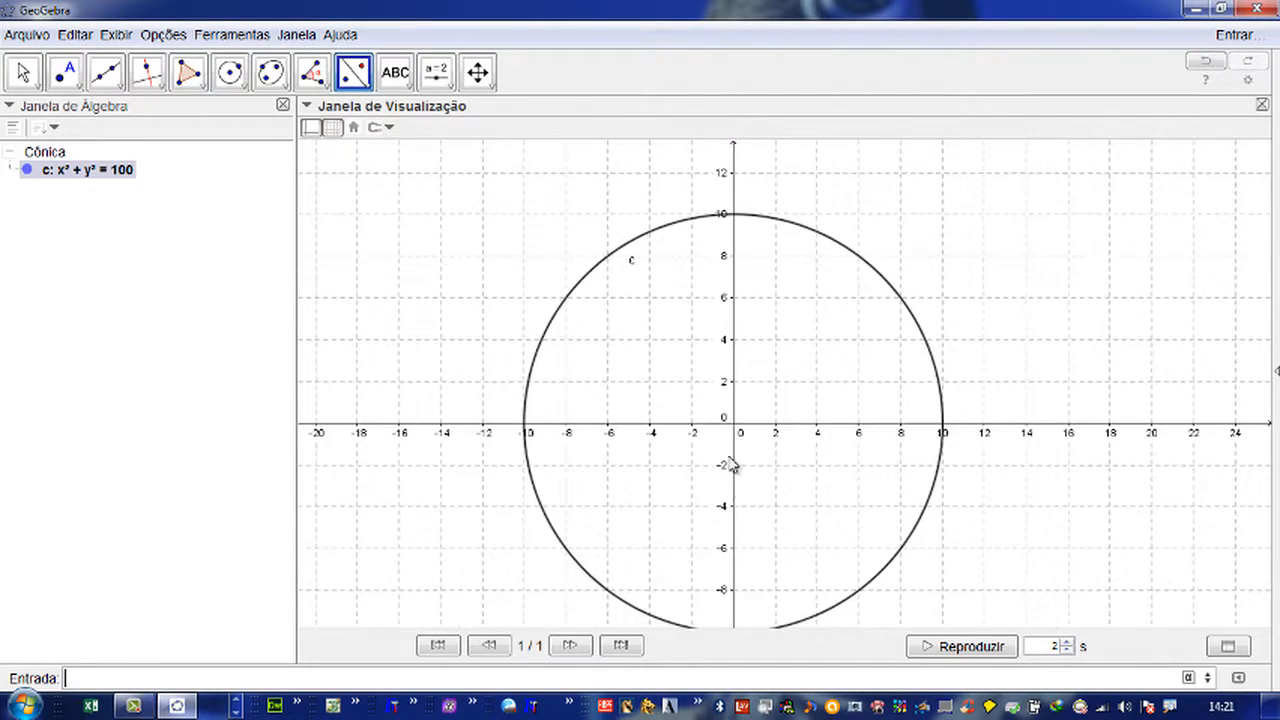
scroll(735, 540, up, 6)
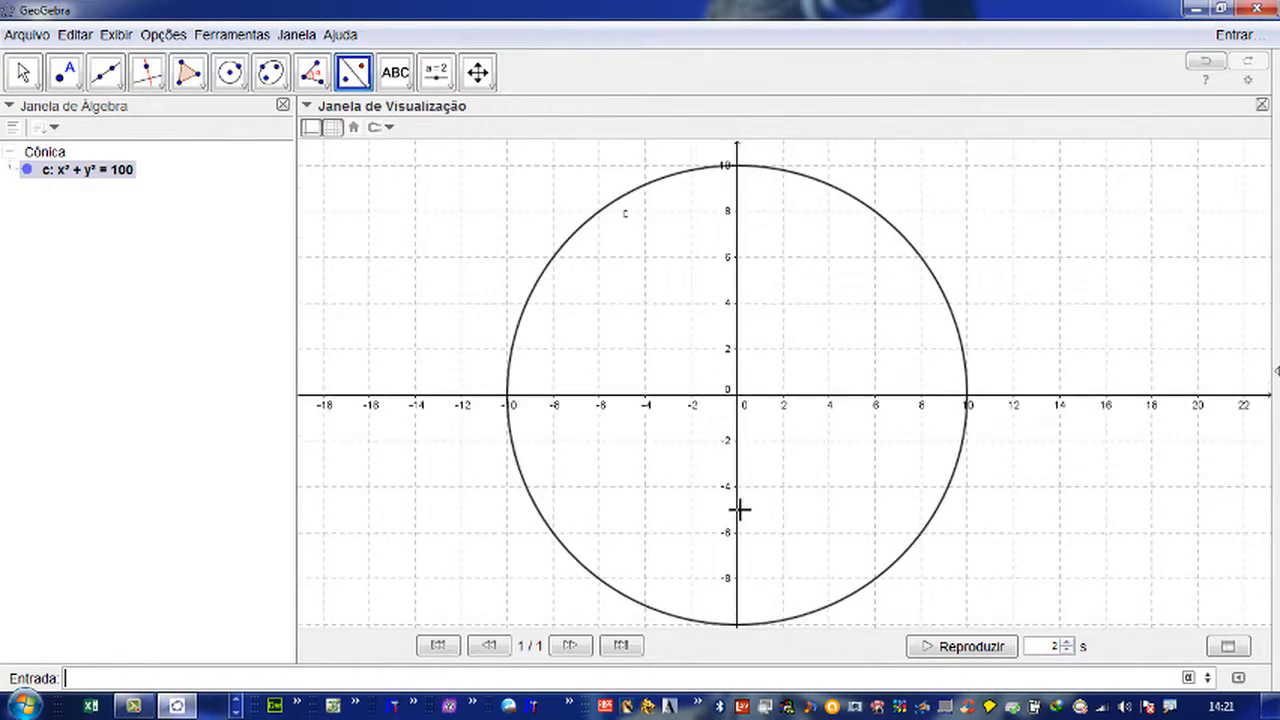
scroll(729, 390, up, 6)
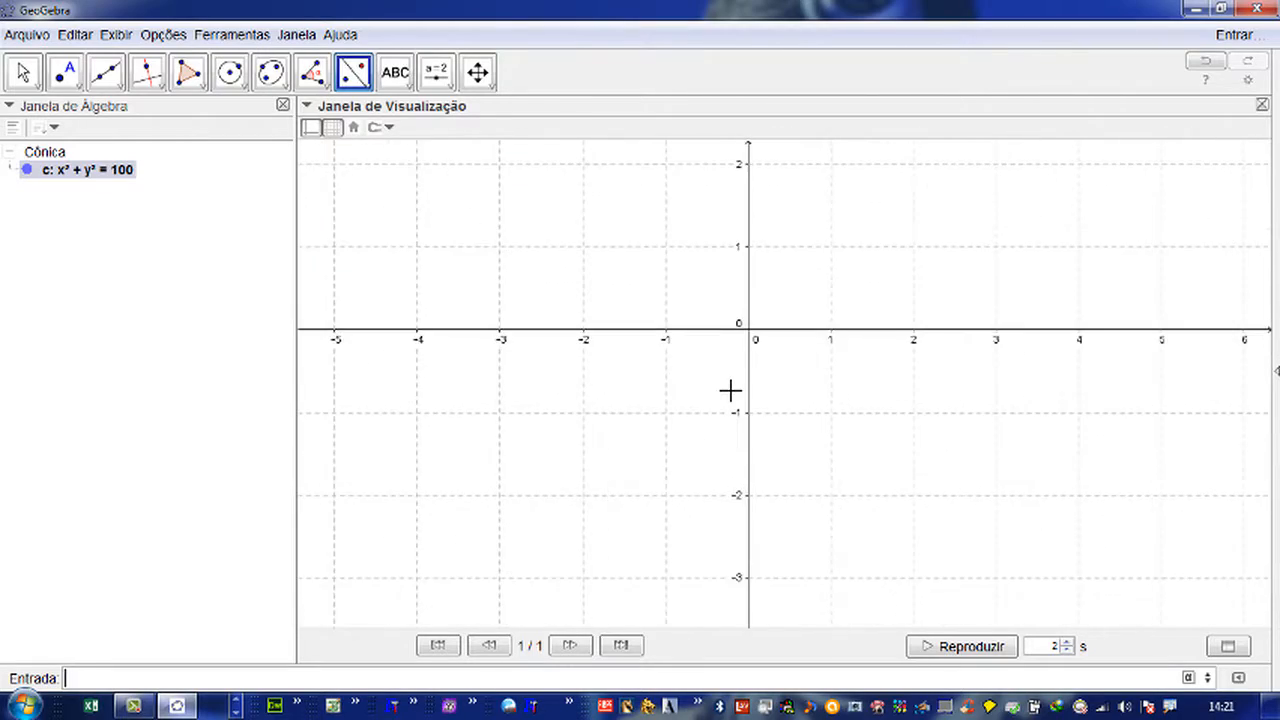
scroll(735, 375, down, 5)
scroll(740, 362, down, 3)
scroll(740, 367, up, 10)
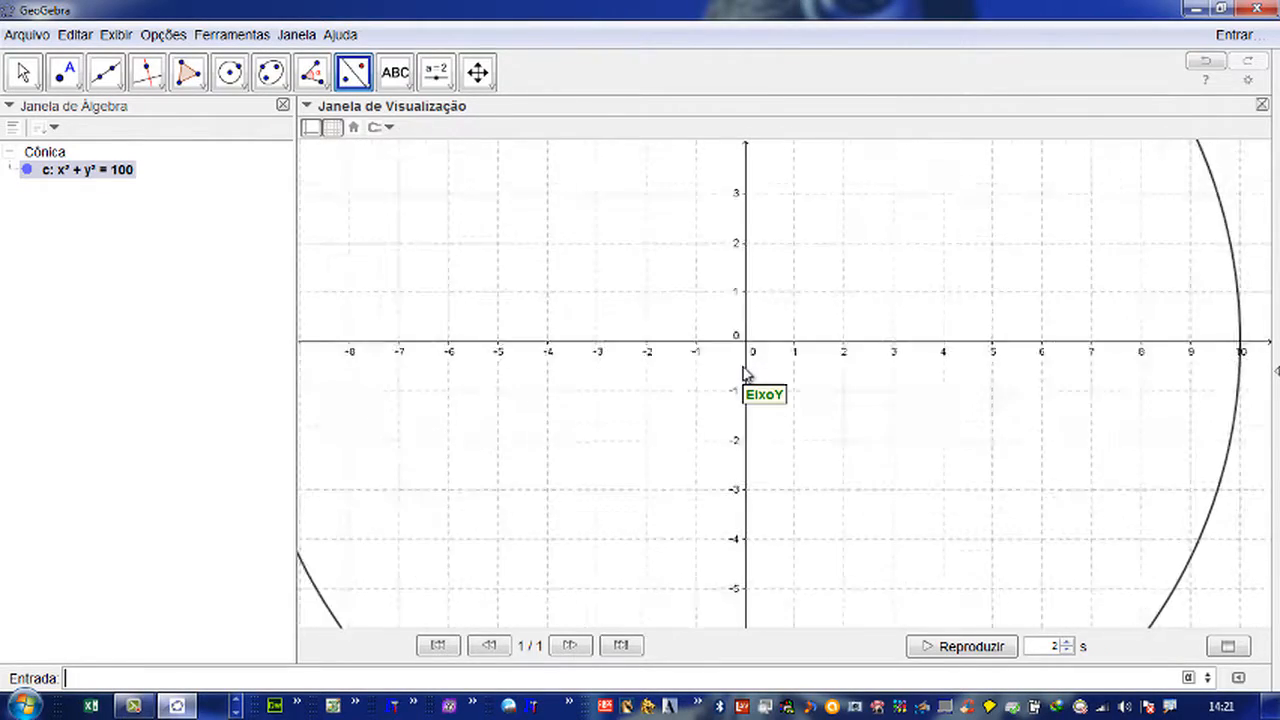
scroll(740, 366, up, 10)
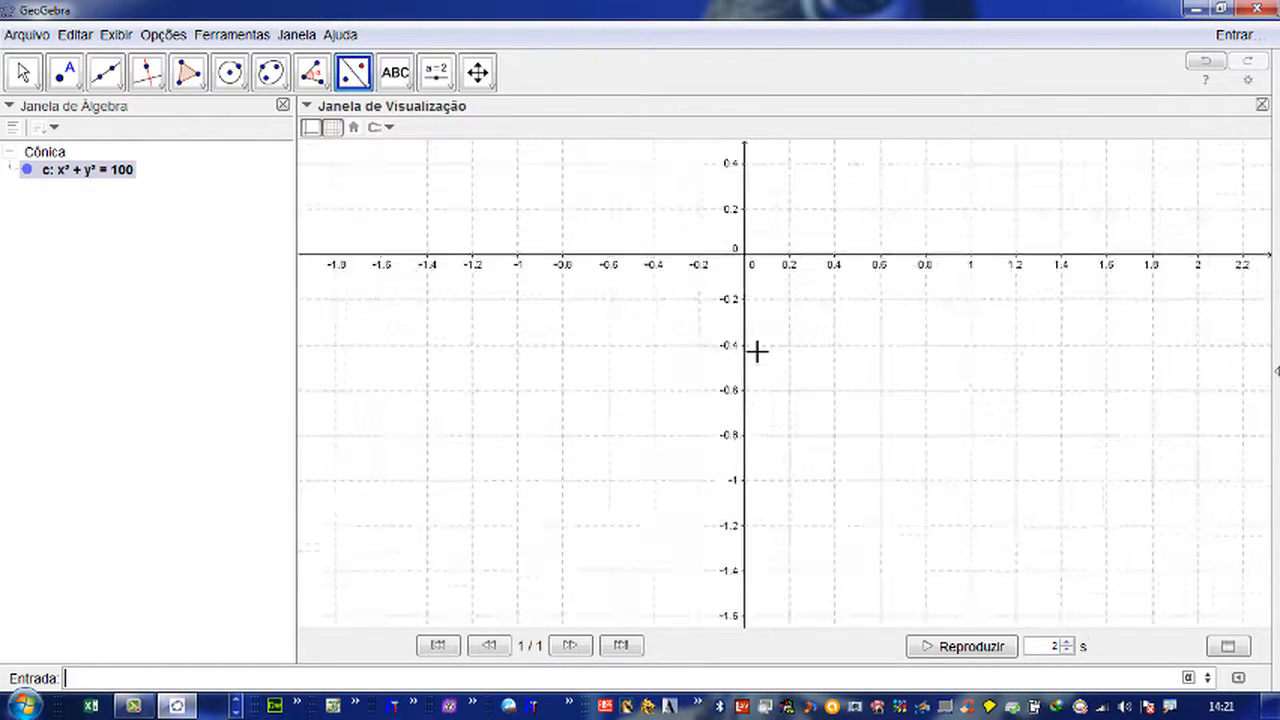
scroll(733, 370, up, 6)
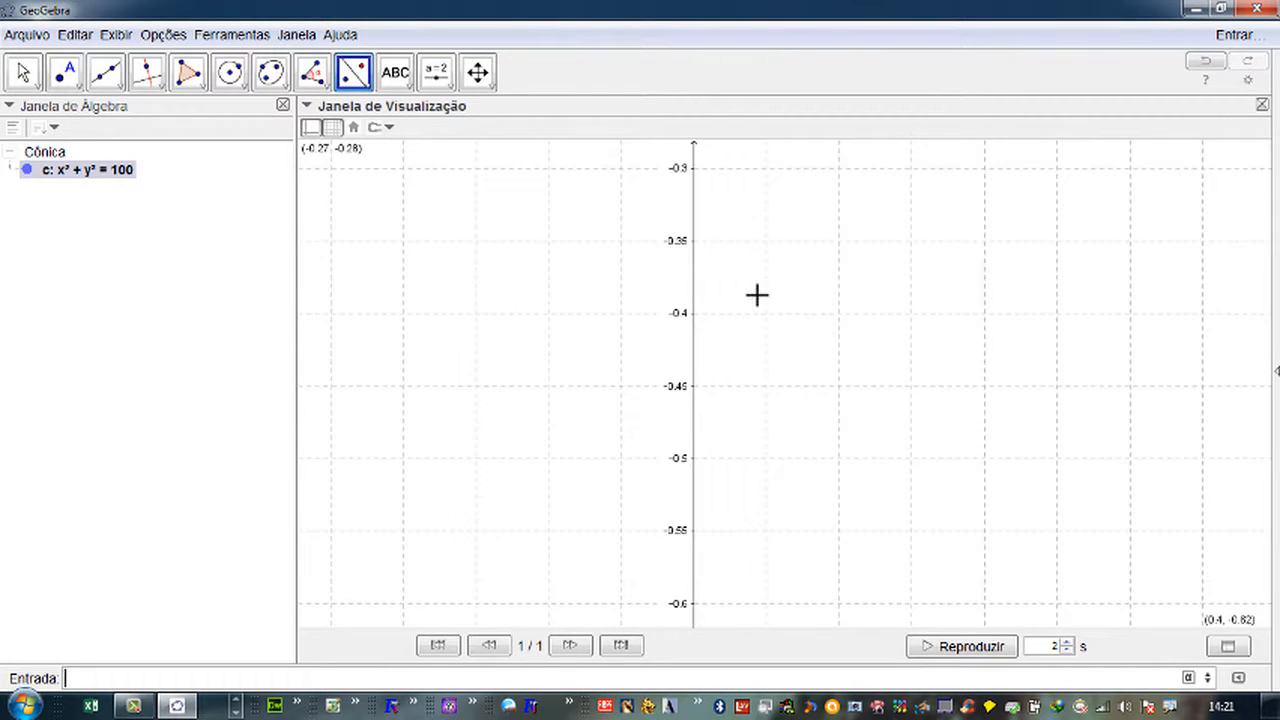
right_click(870, 350)
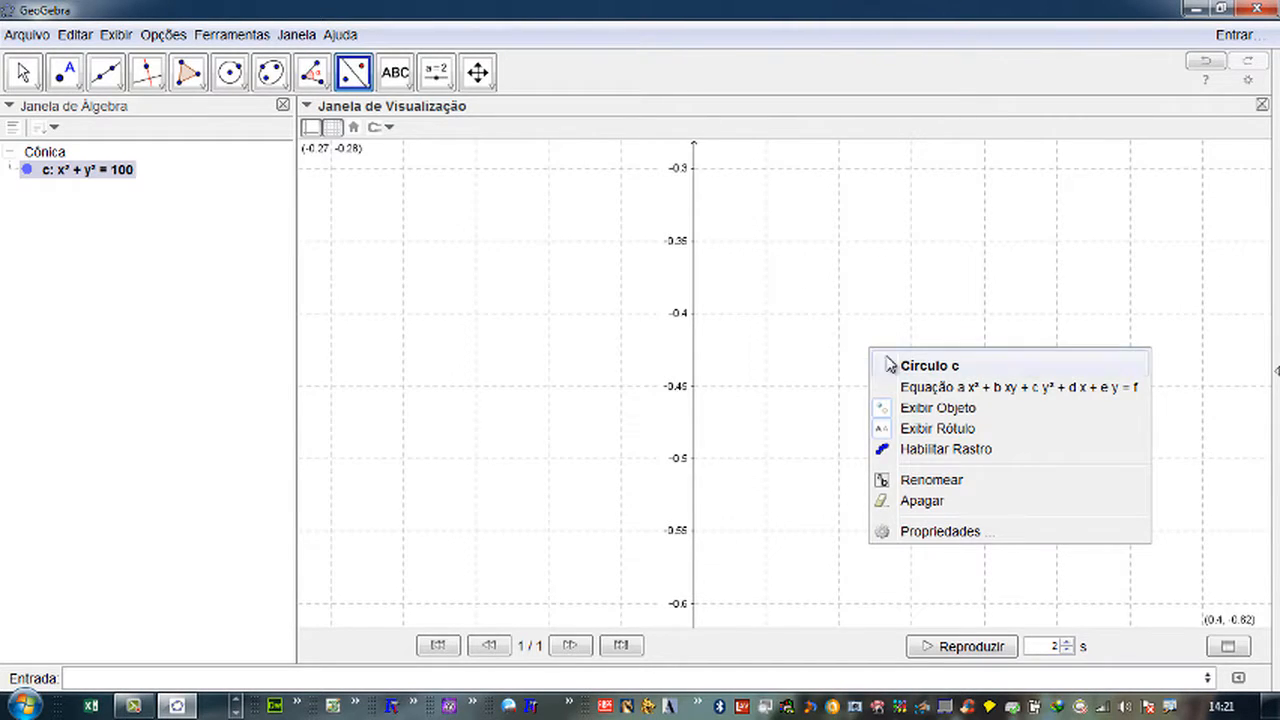
click(830, 402)
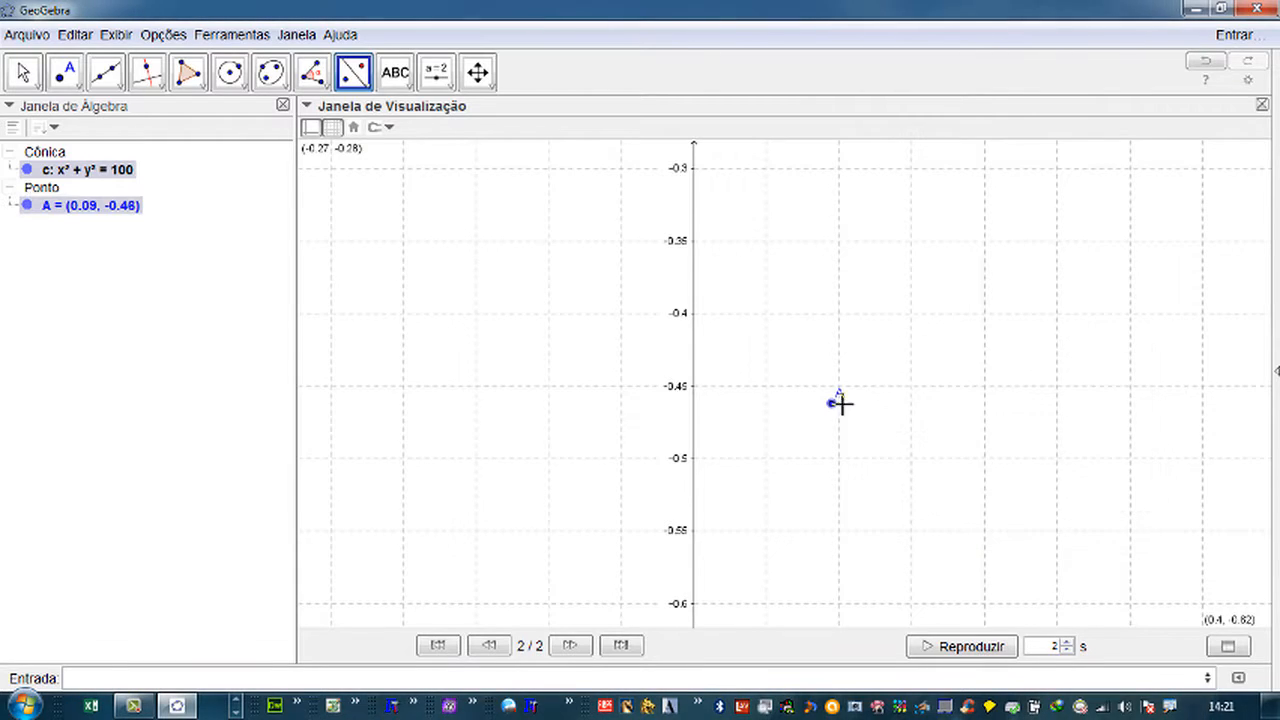
right_click(866, 398)
key(Escape)
key(ctrl+z)
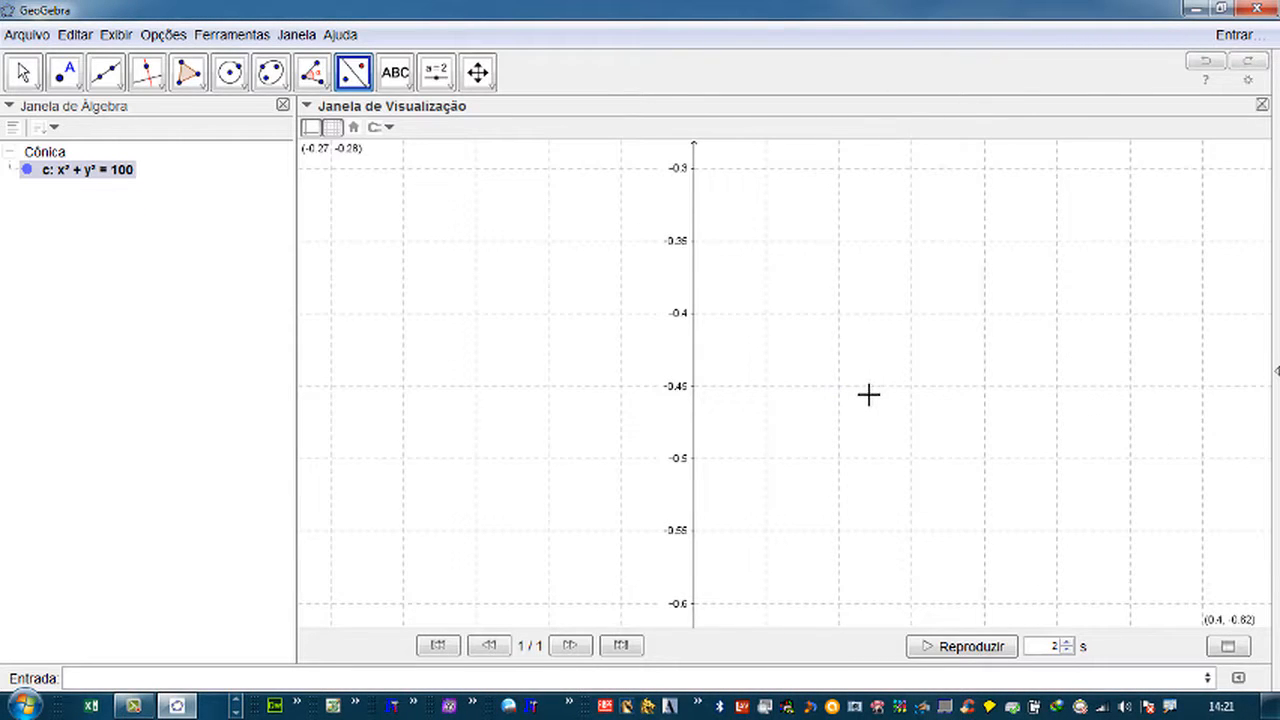
right_click(864, 390)
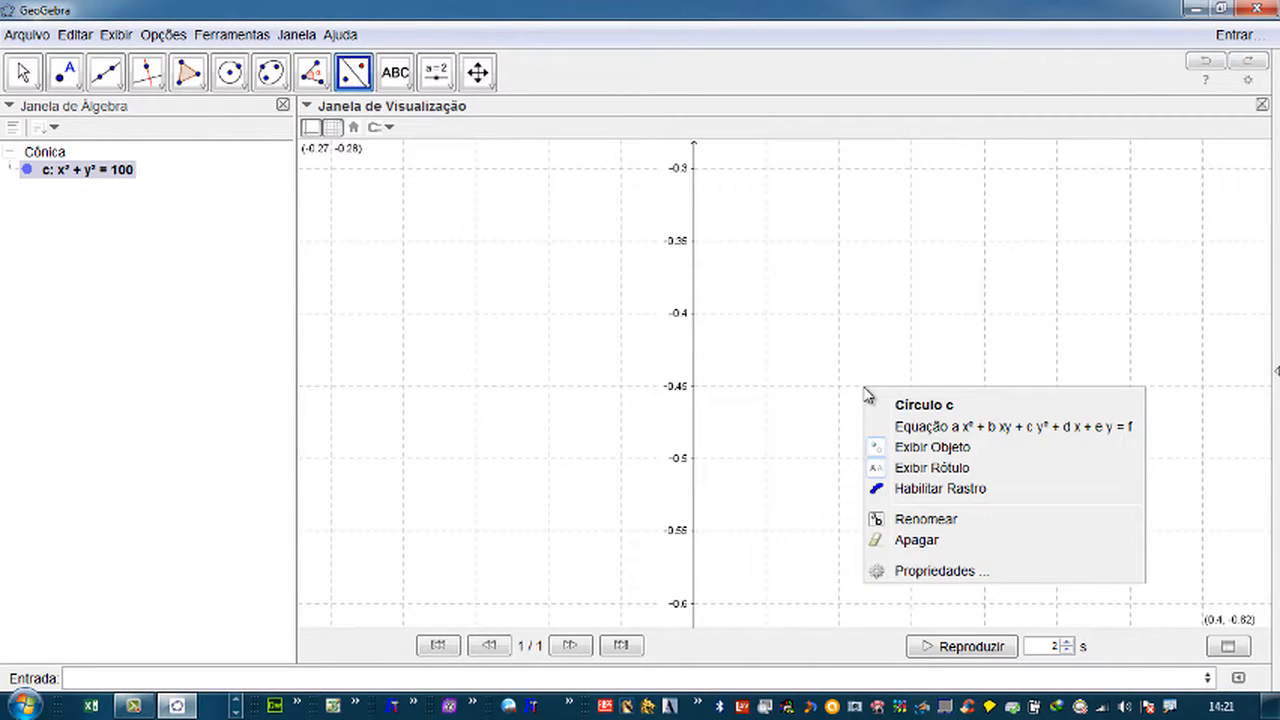
right_click(836, 395)
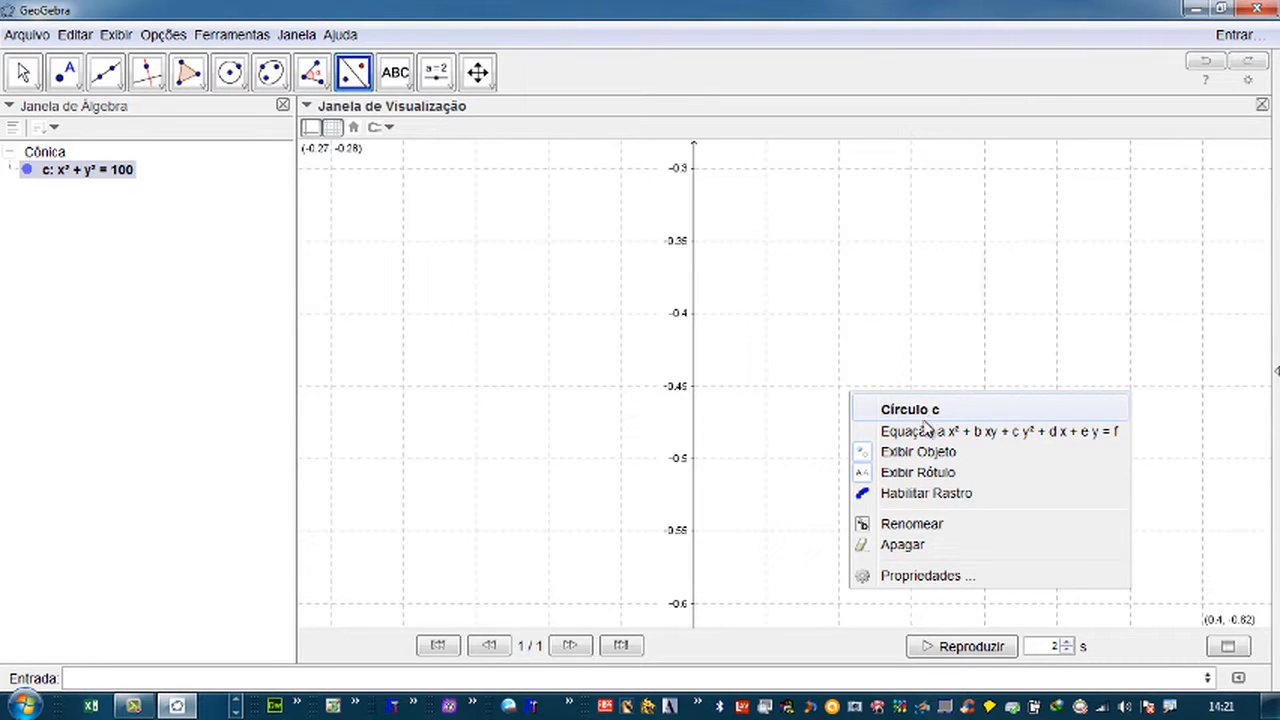
click(746, 440)
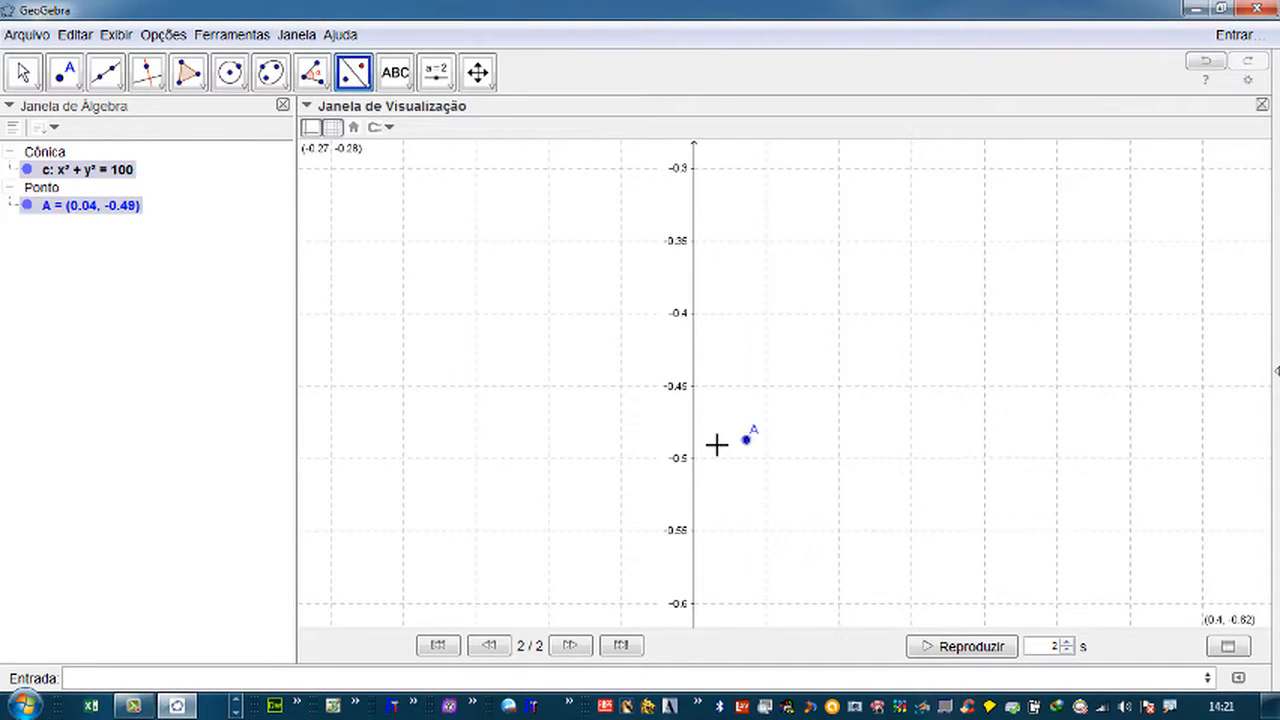
key(ctrl+z)
click(23, 72)
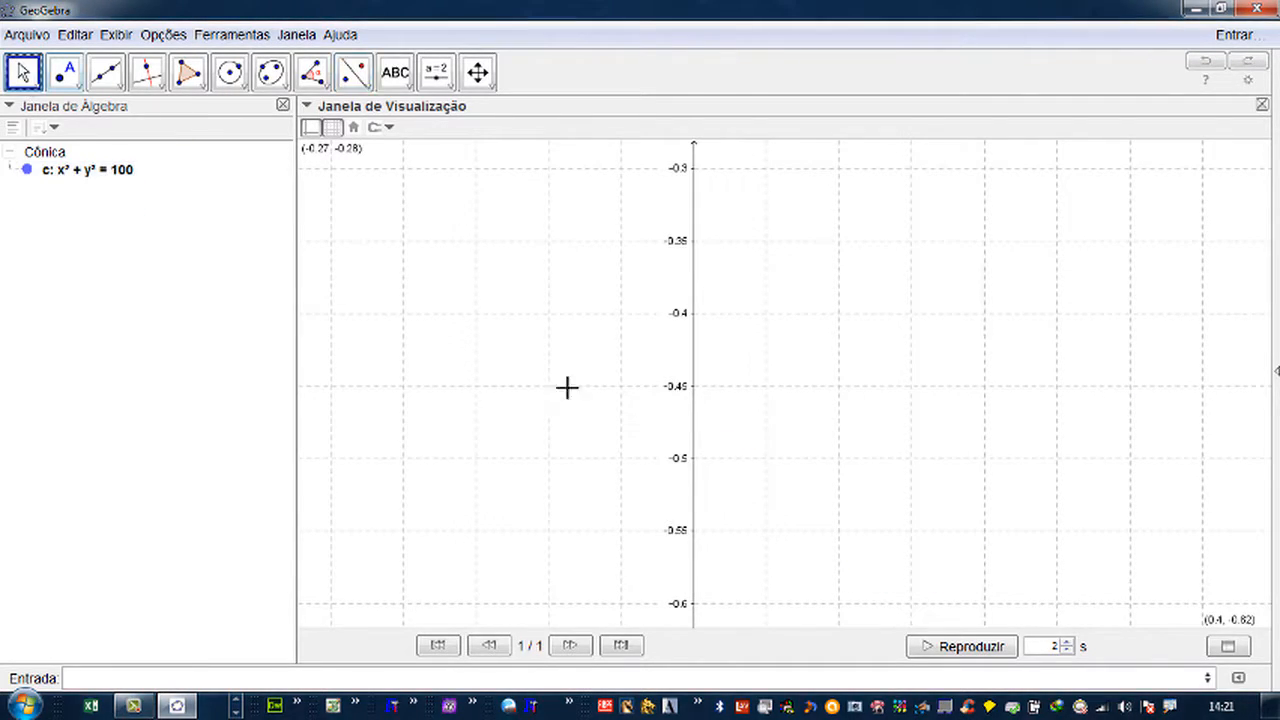
right_click(694, 442)
right_click(801, 390)
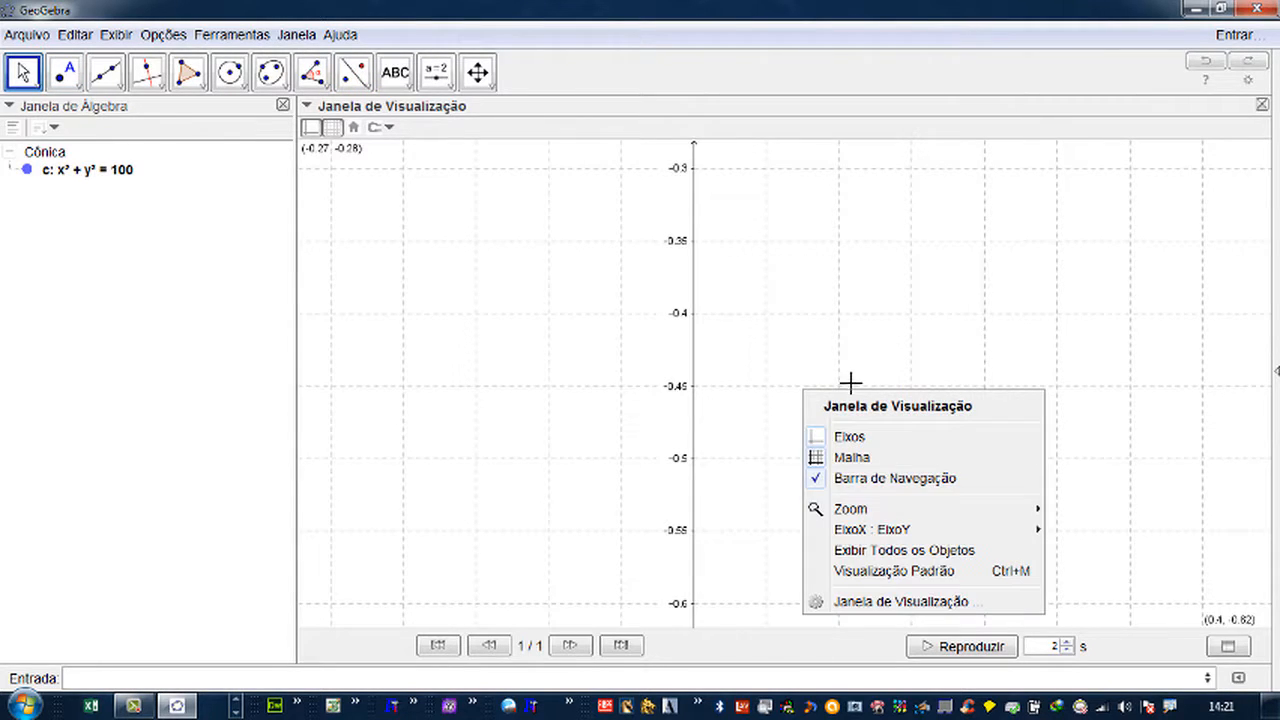
right_click(734, 366)
right_click(736, 368)
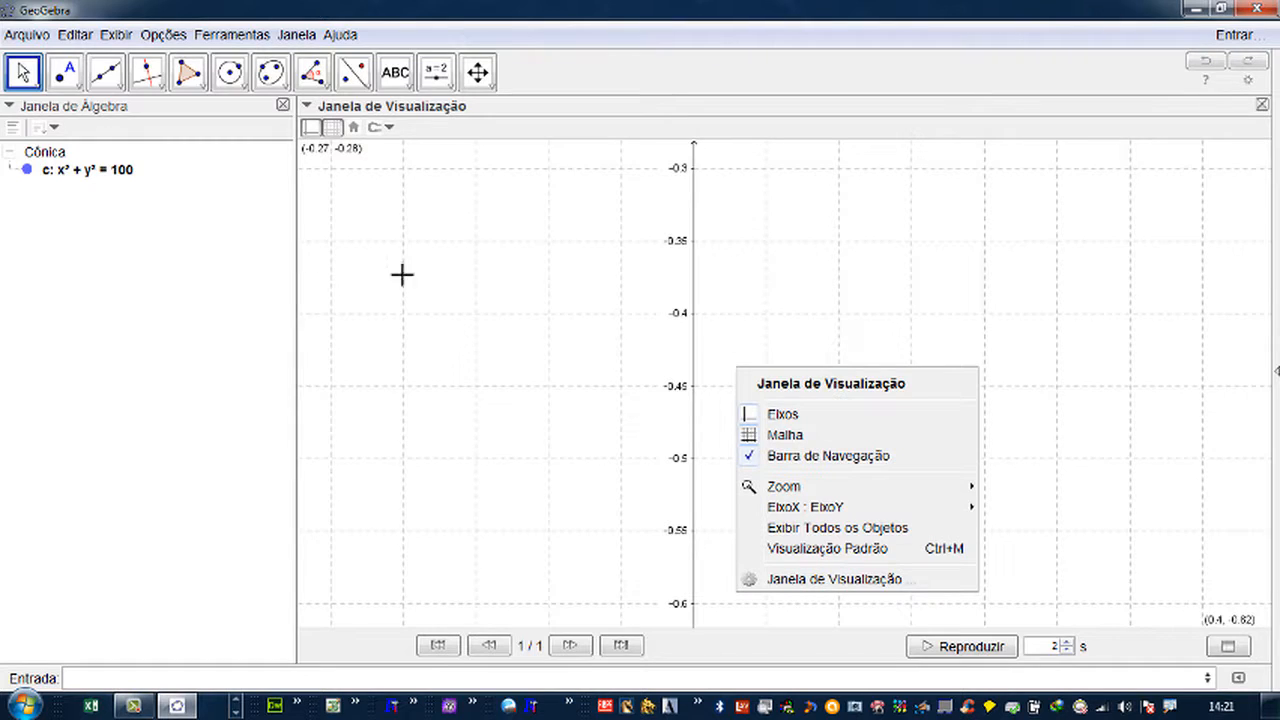
click(23, 72)
click(106, 72)
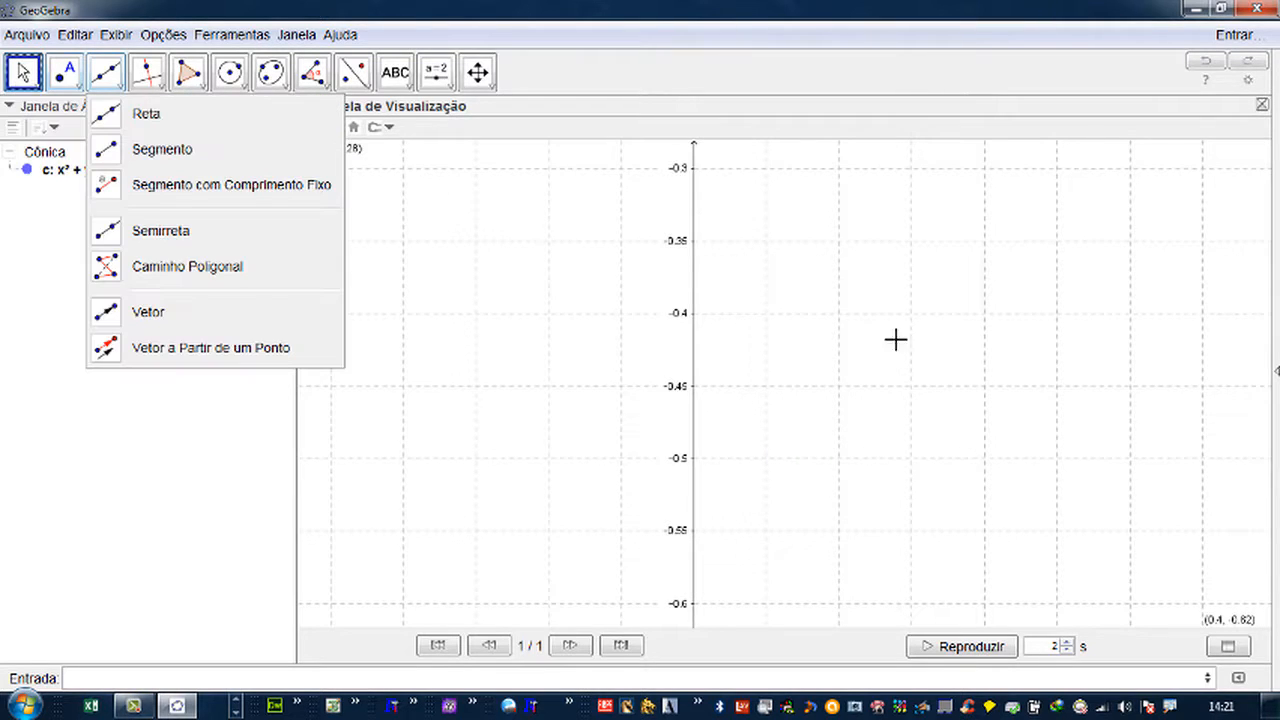
click(634, 129)
- Place four free points at about (0.07, -0.41), (0.17, -0.4), (0.12, -0.35) and (0.12, -0.42)
click(64, 72)
click(803, 325)
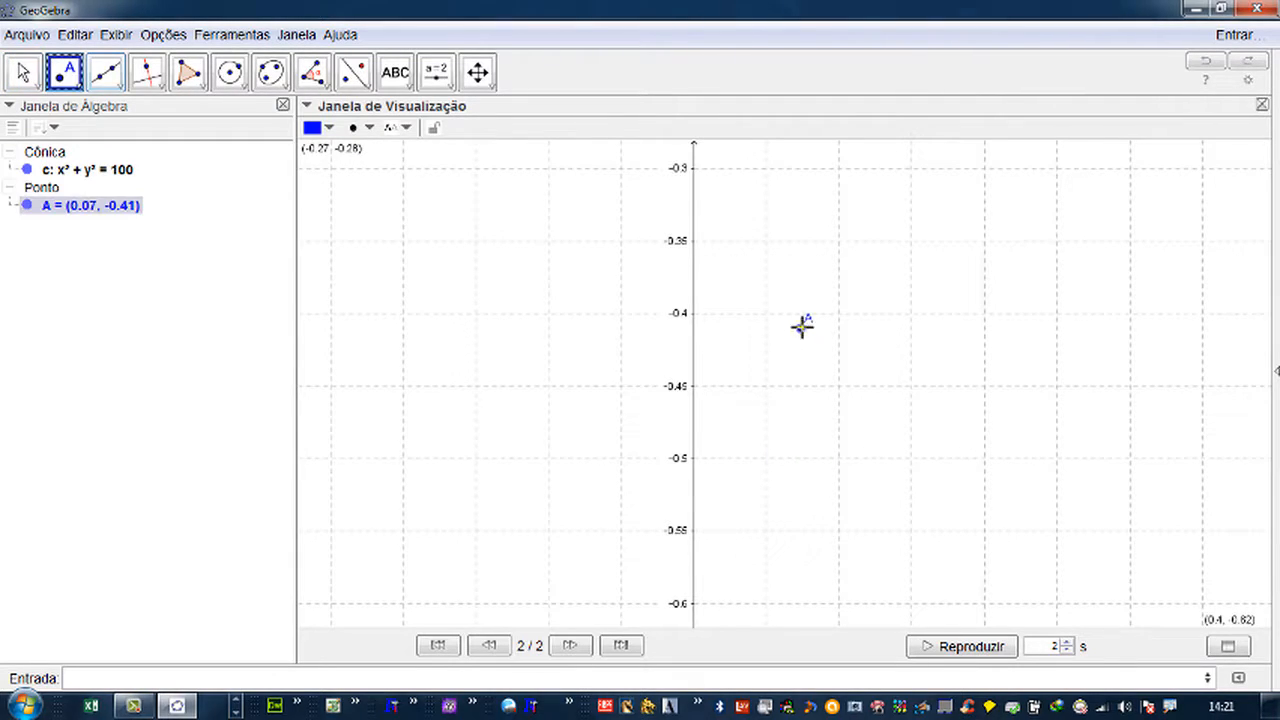
click(938, 309)
click(866, 241)
click(866, 336)
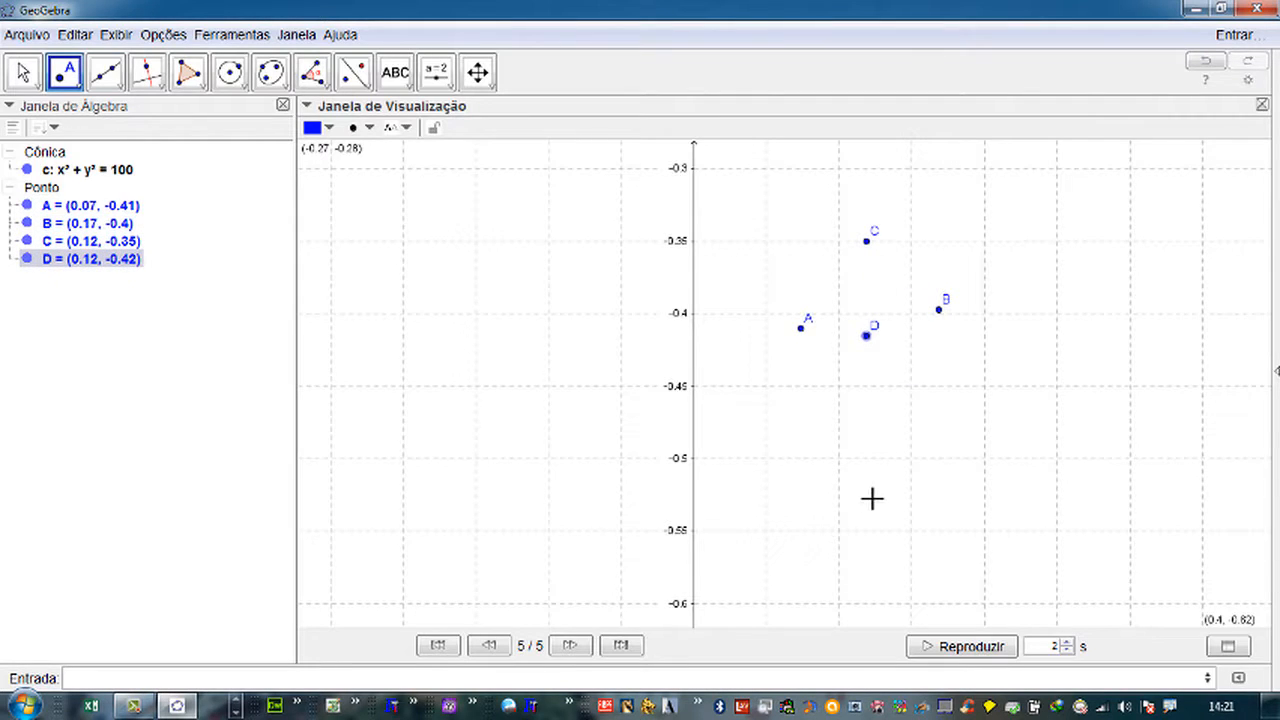
- Select the whole group of points A, B, C and D and delete it, keeping the circle
click(122, 205)
click(88, 261)
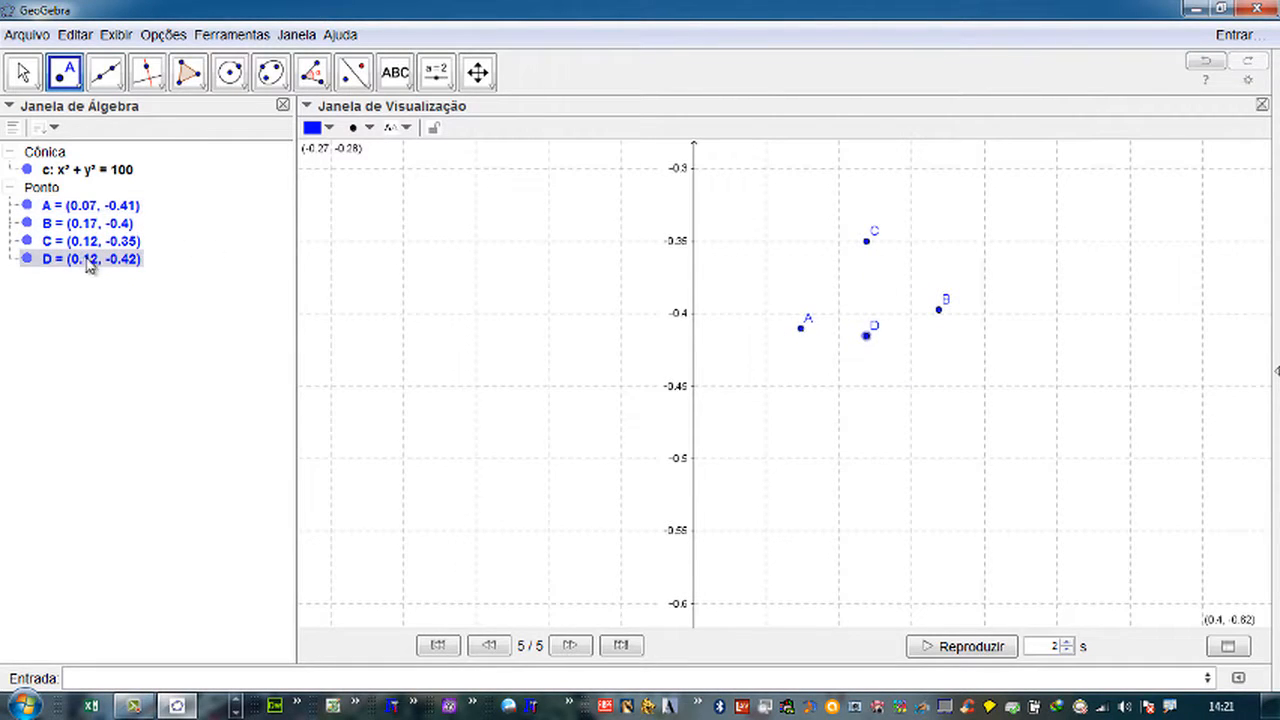
click(86, 209)
right_click(50, 192)
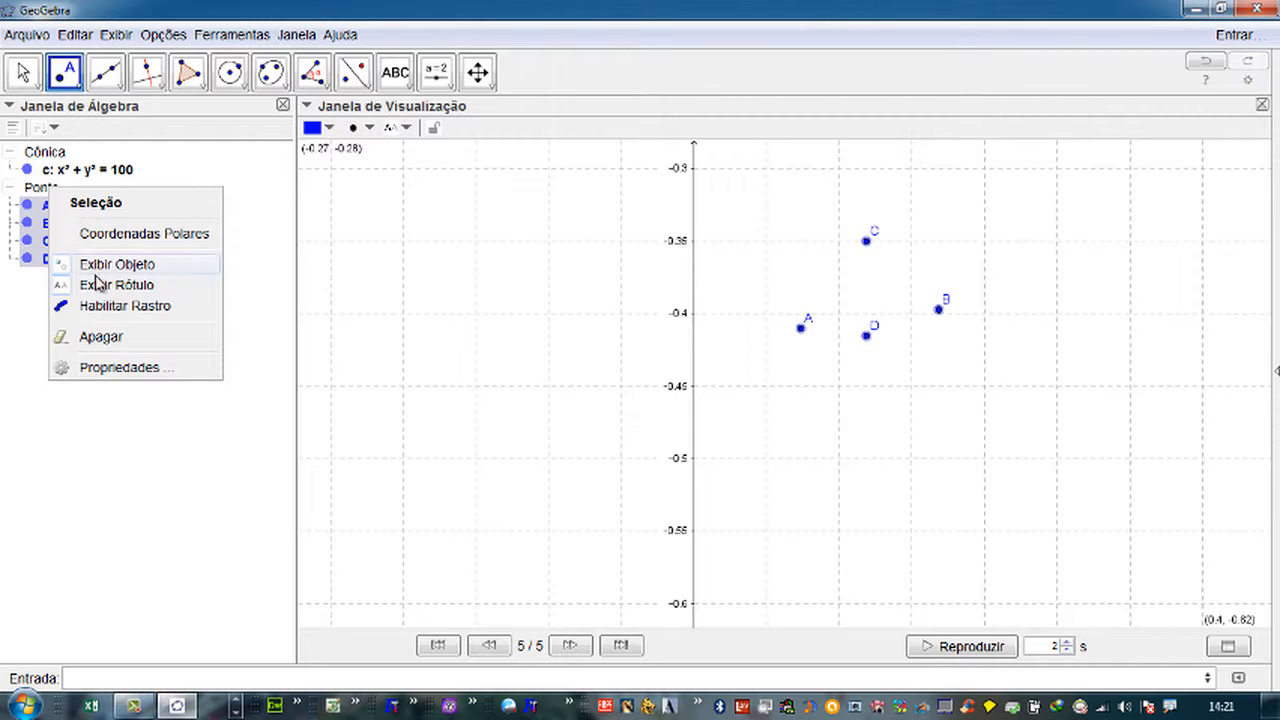
click(101, 338)
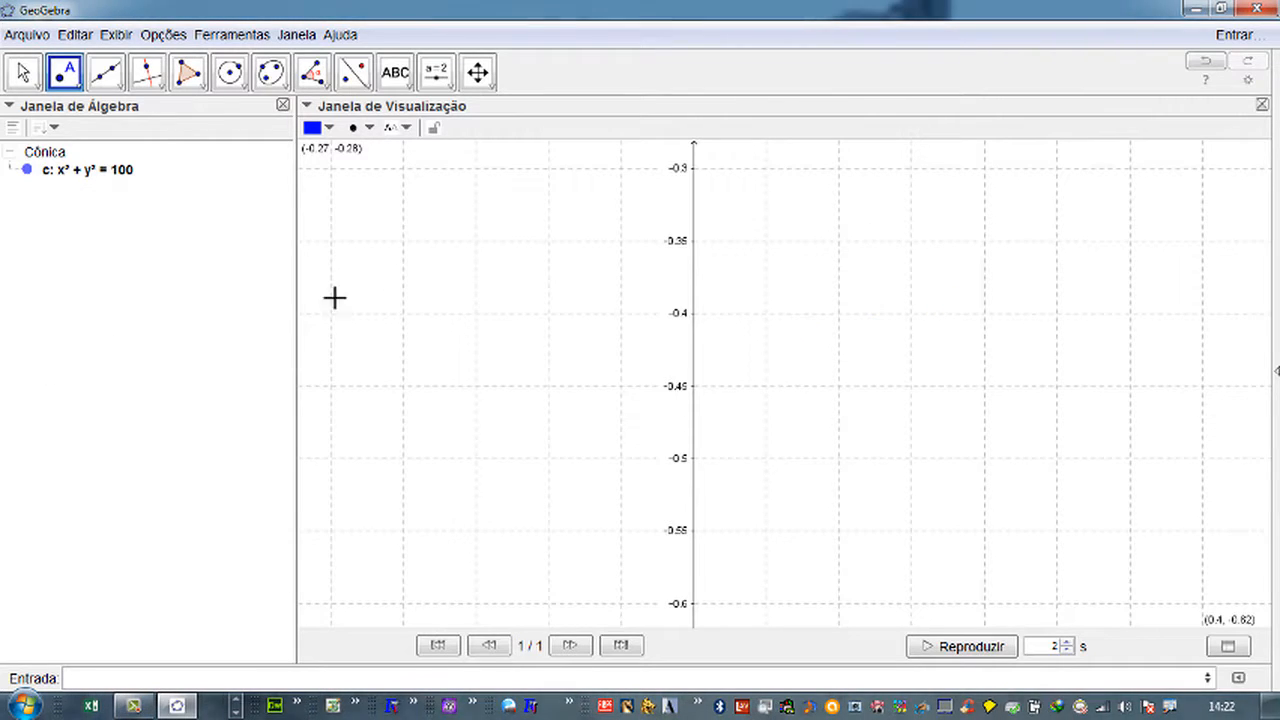
- Restore the standard view of the graphics area and zoom in on an empty region inside the circle
right_click(698, 307)
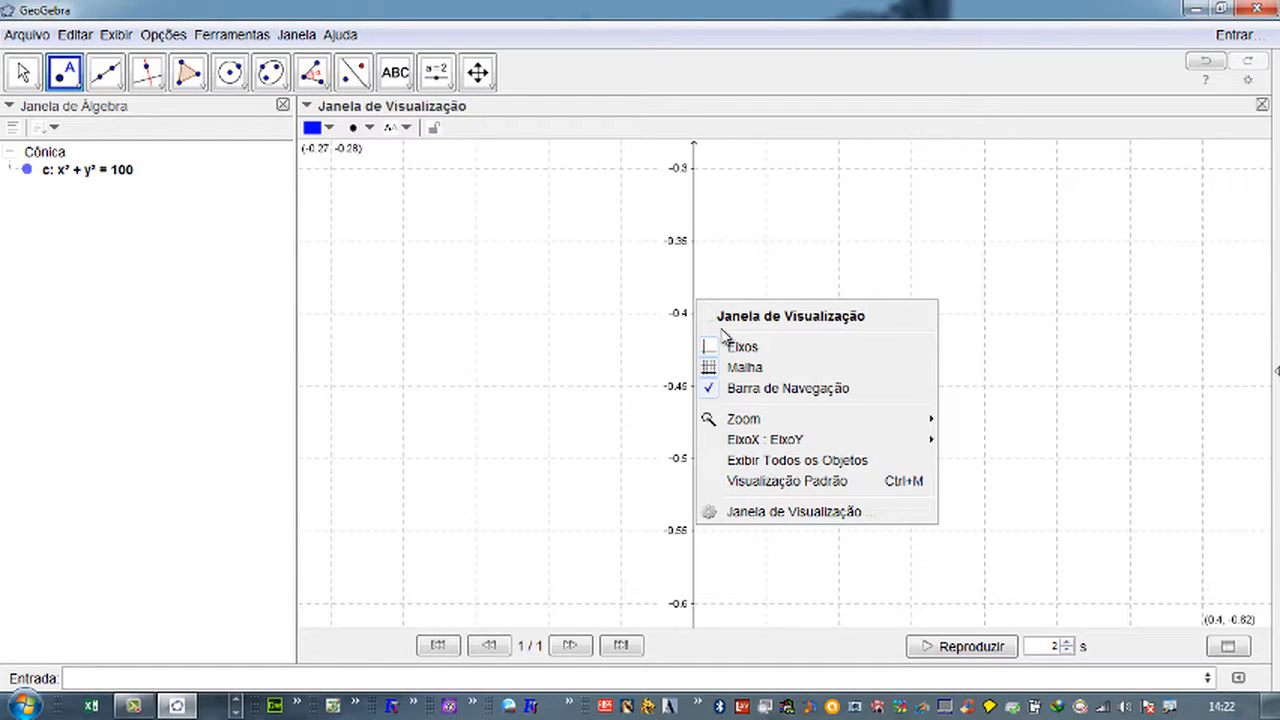
click(788, 484)
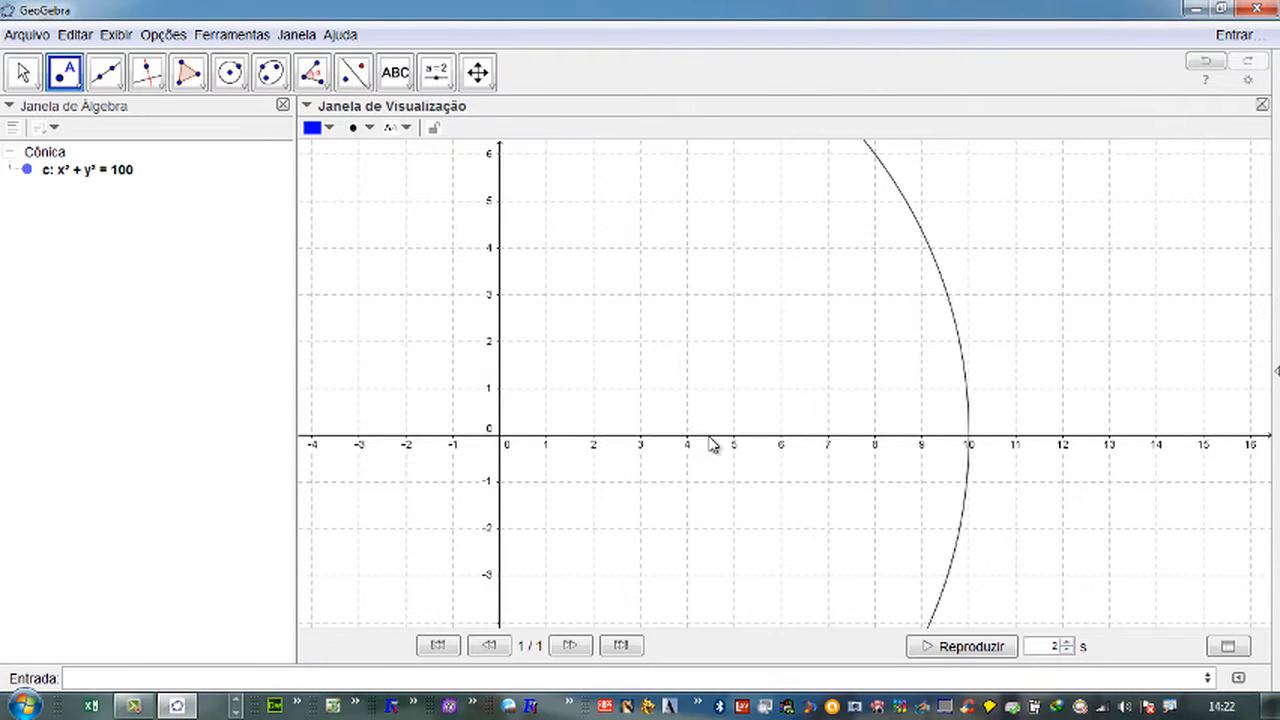
scroll(697, 412, up, 6)
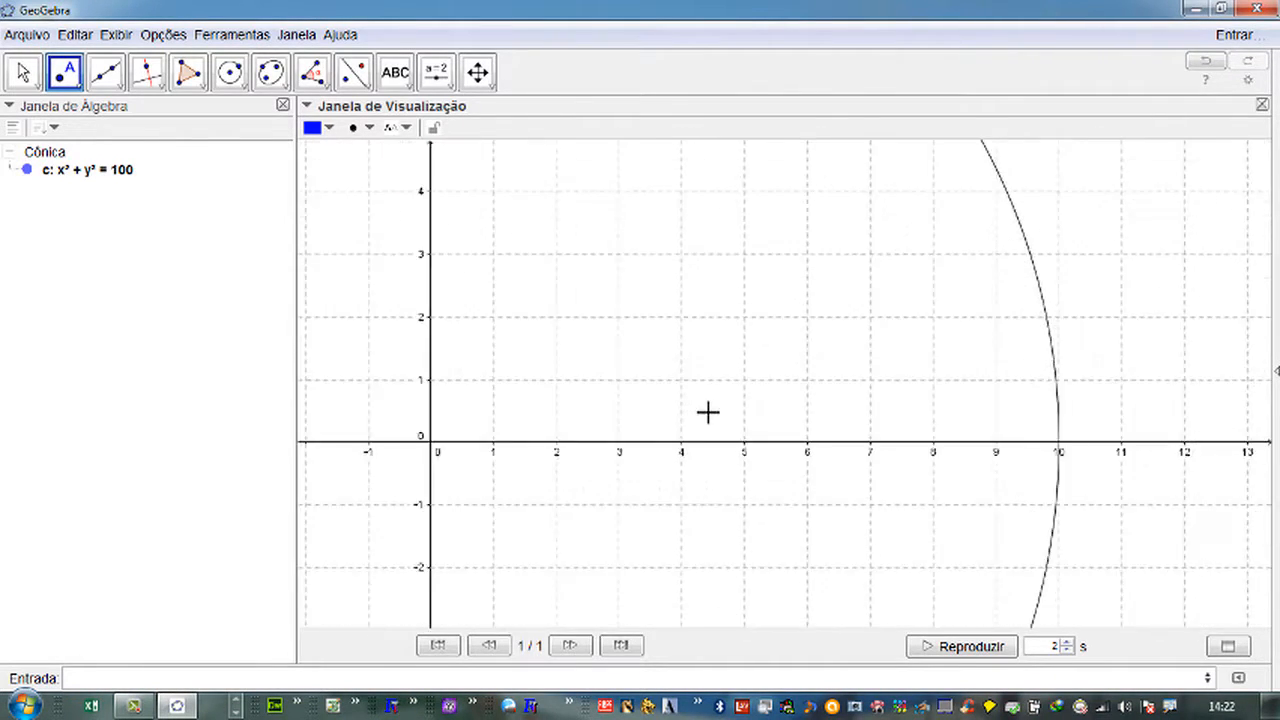
scroll(648, 354, up, 5)
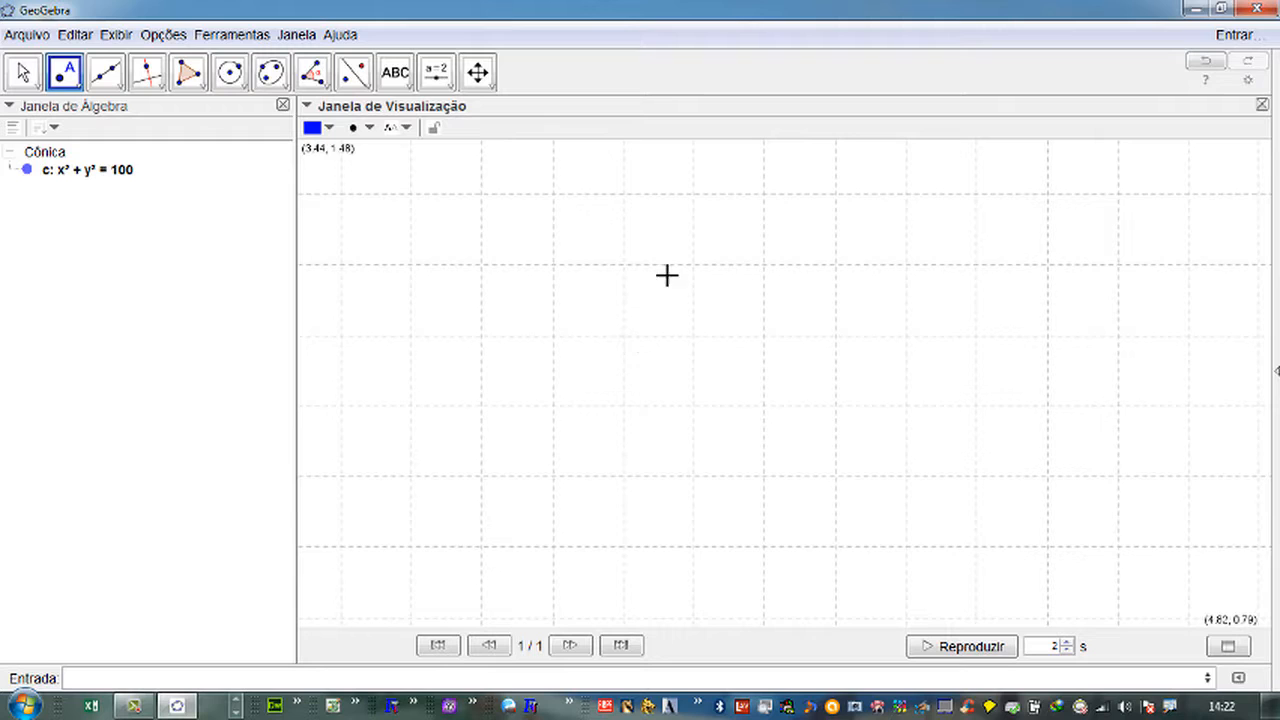
- With the Move tool active, return to the standard view and zoom out until most of the circle shows
click(22, 72)
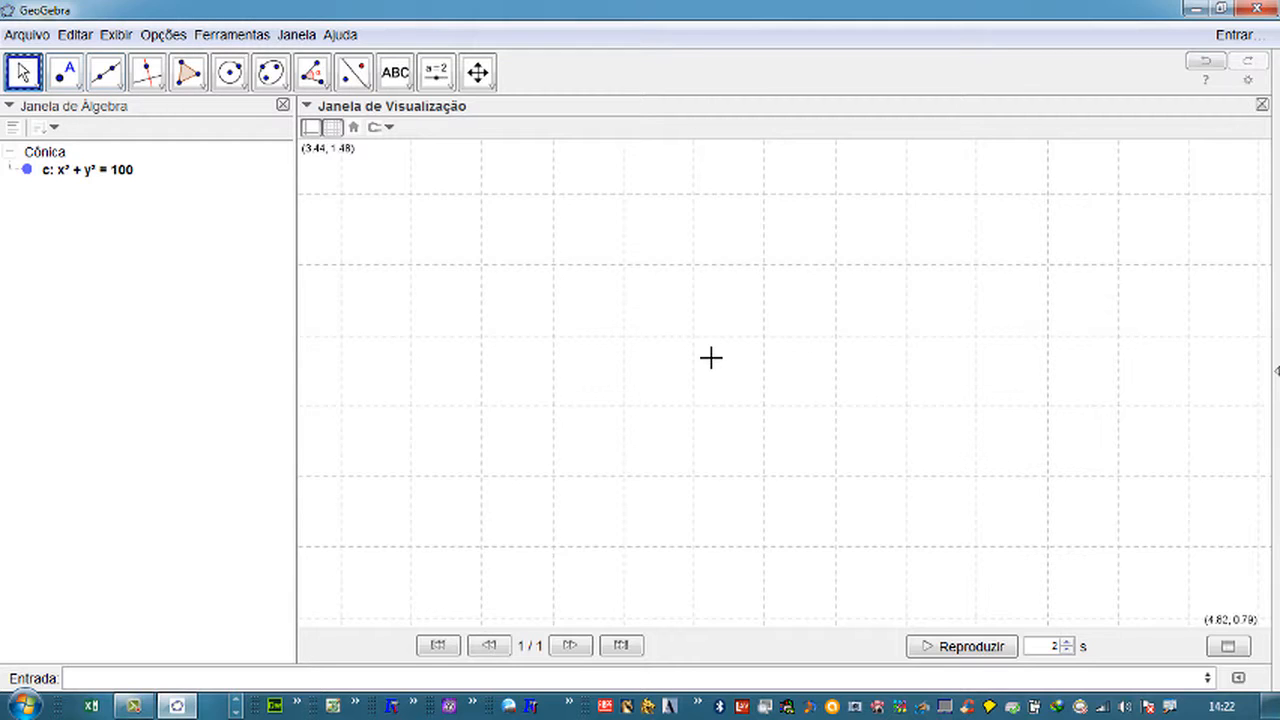
right_click(555, 262)
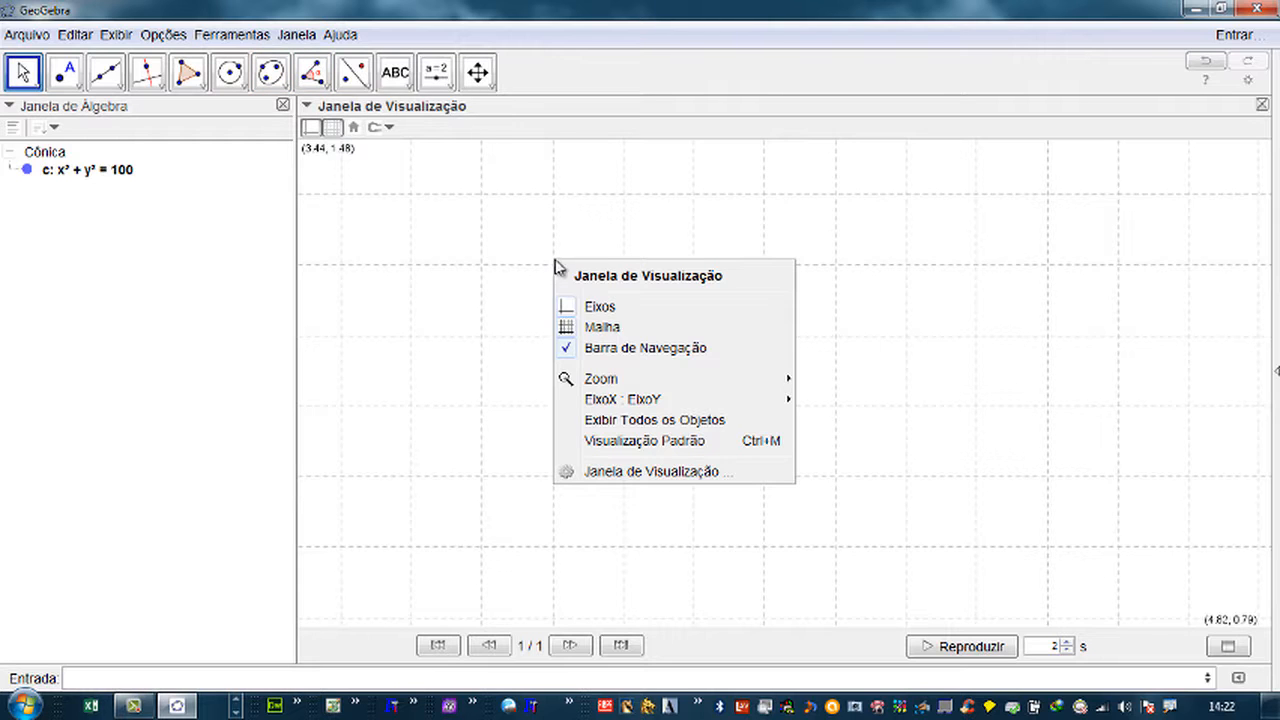
click(629, 443)
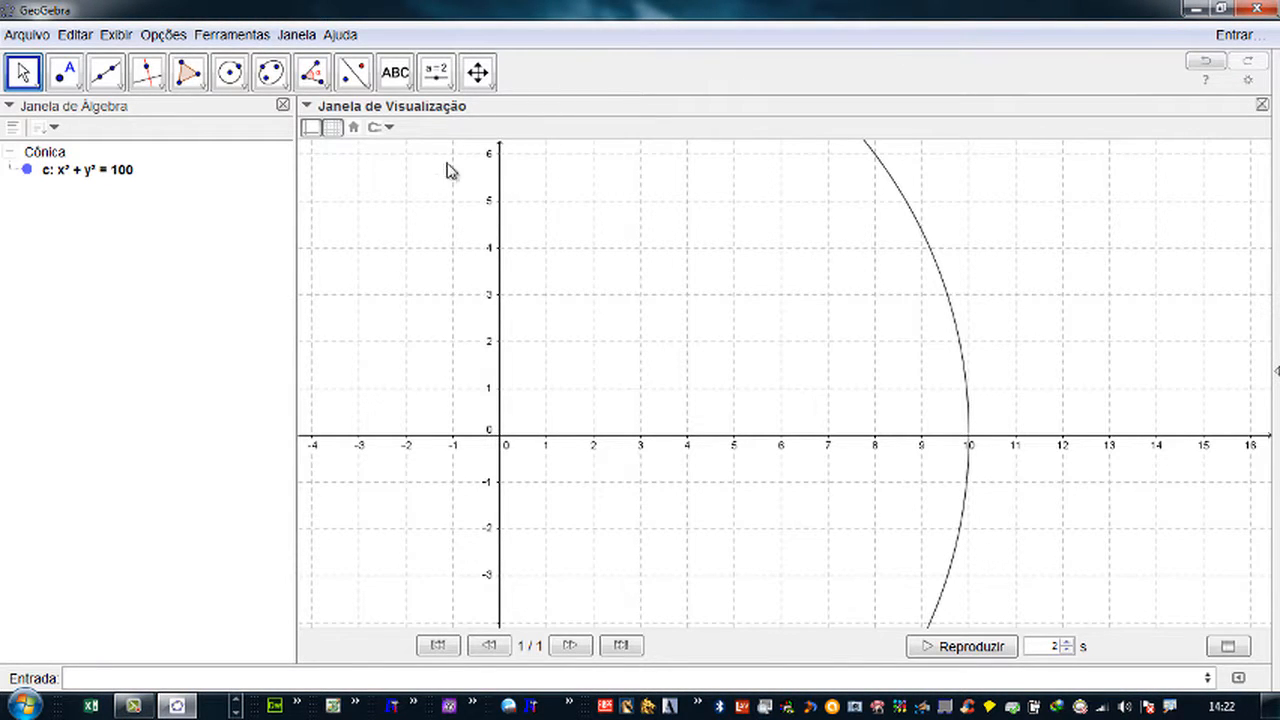
scroll(443, 423, down, 8)
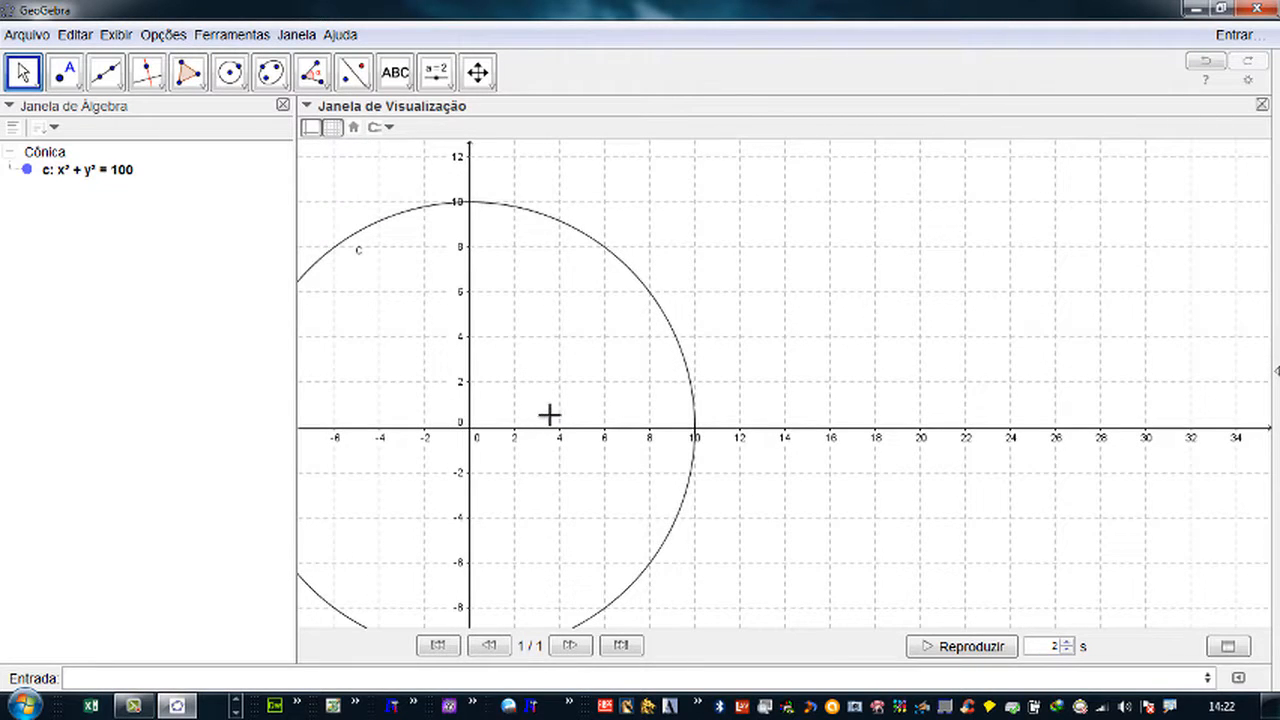
- With the Move Graphics View tool, centre the whole circle in the view and stretch the x-axis scale
click(478, 72)
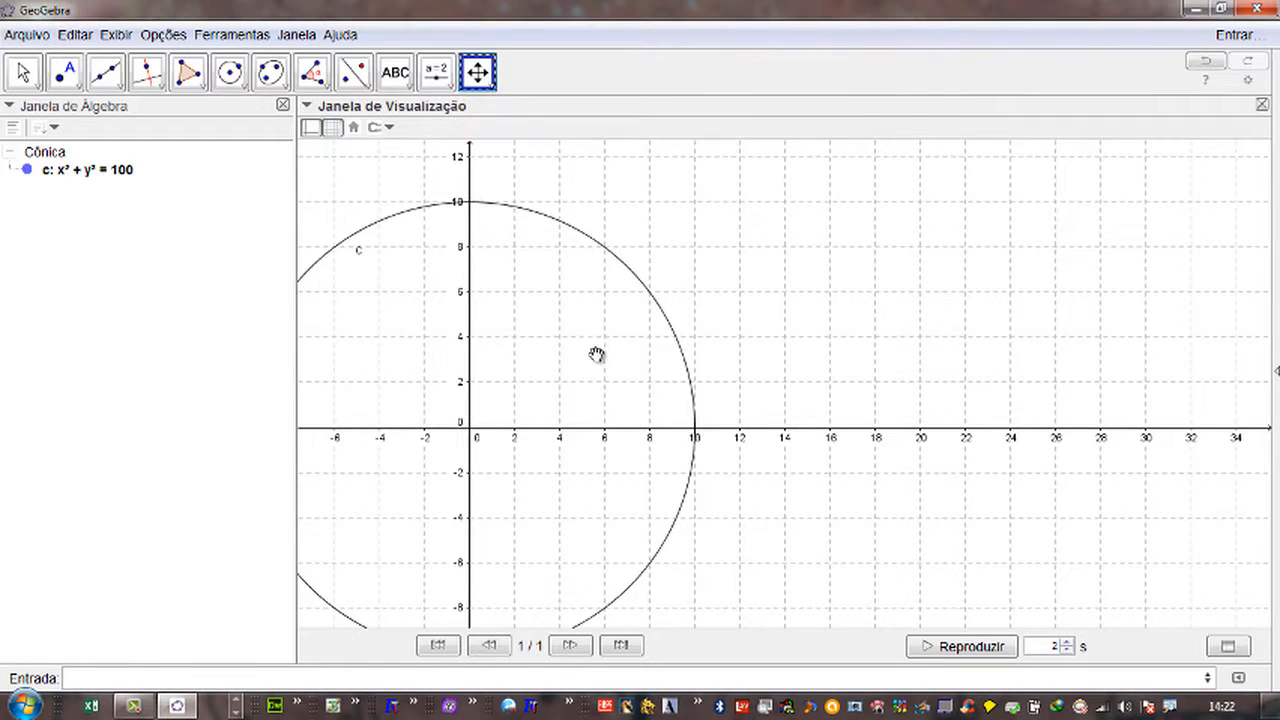
drag(598, 355, 889, 323)
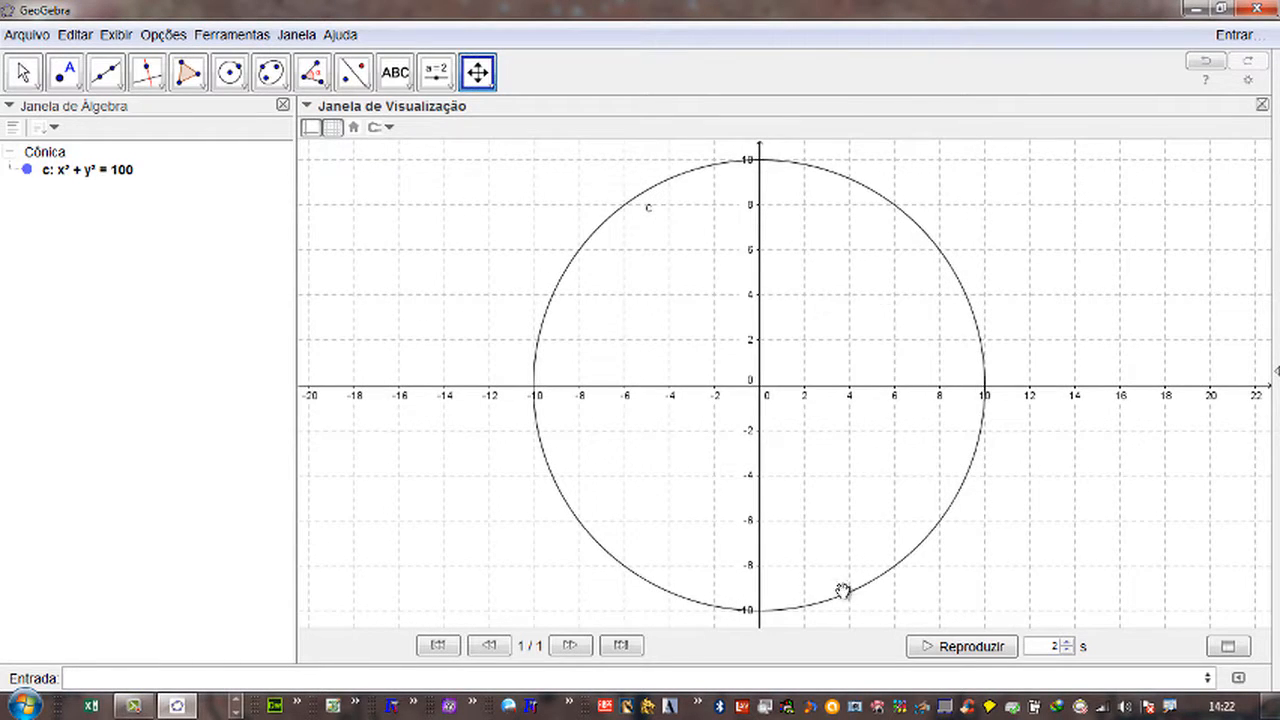
drag(922, 384, 918, 384)
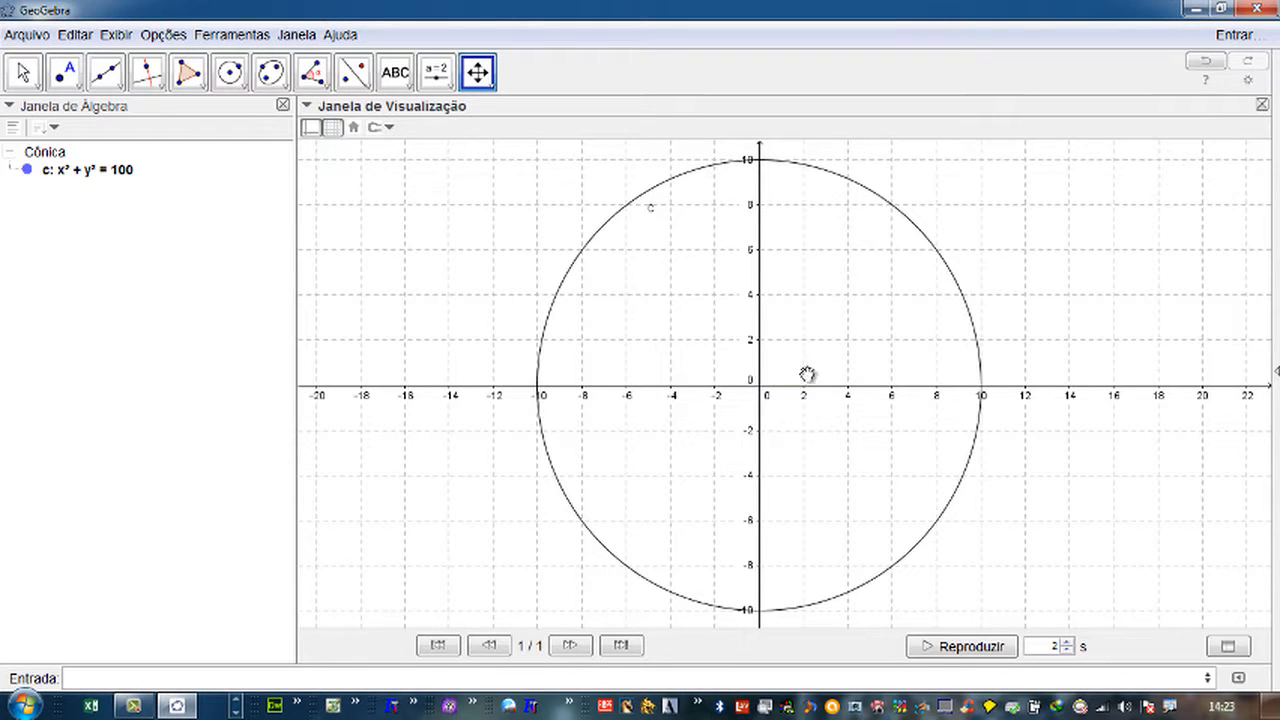
drag(830, 385, 763, 372)
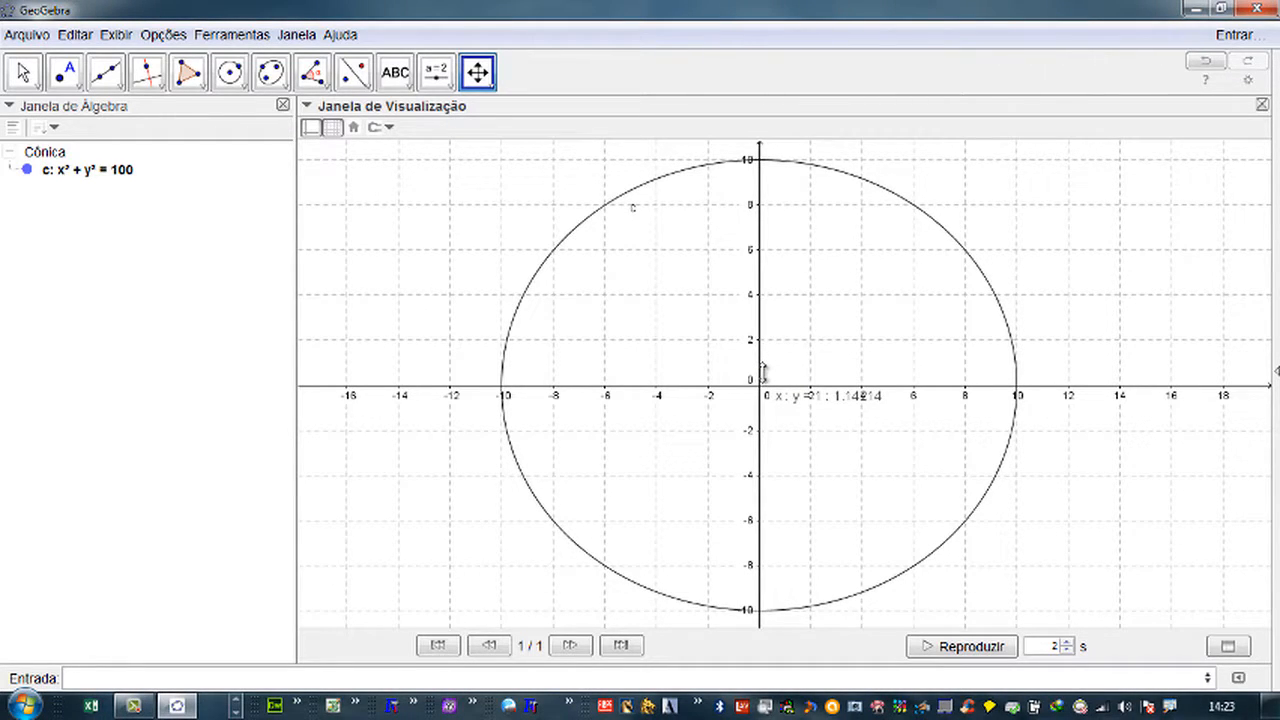
- Compress and partly re-expand the y-axis scale, and compress the x-axis scale until the circle appears as a narrow vertical ellipse
drag(763, 371, 761, 389)
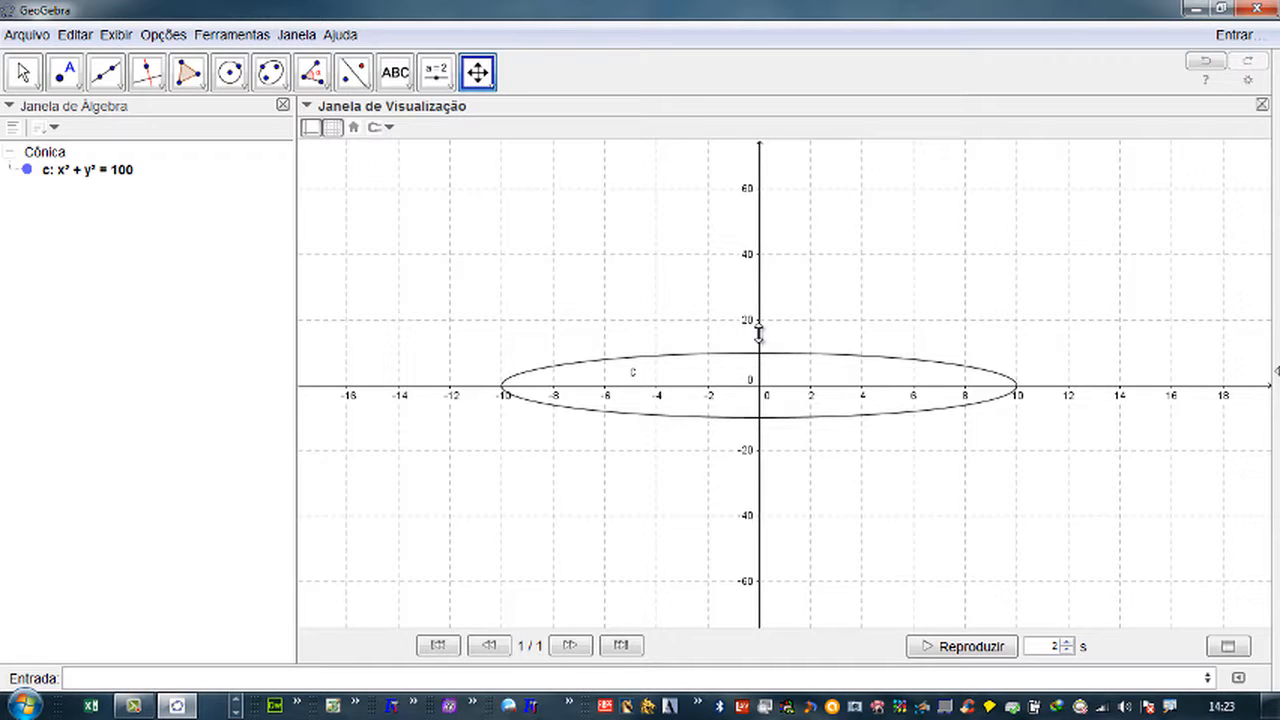
drag(759, 334, 767, 152)
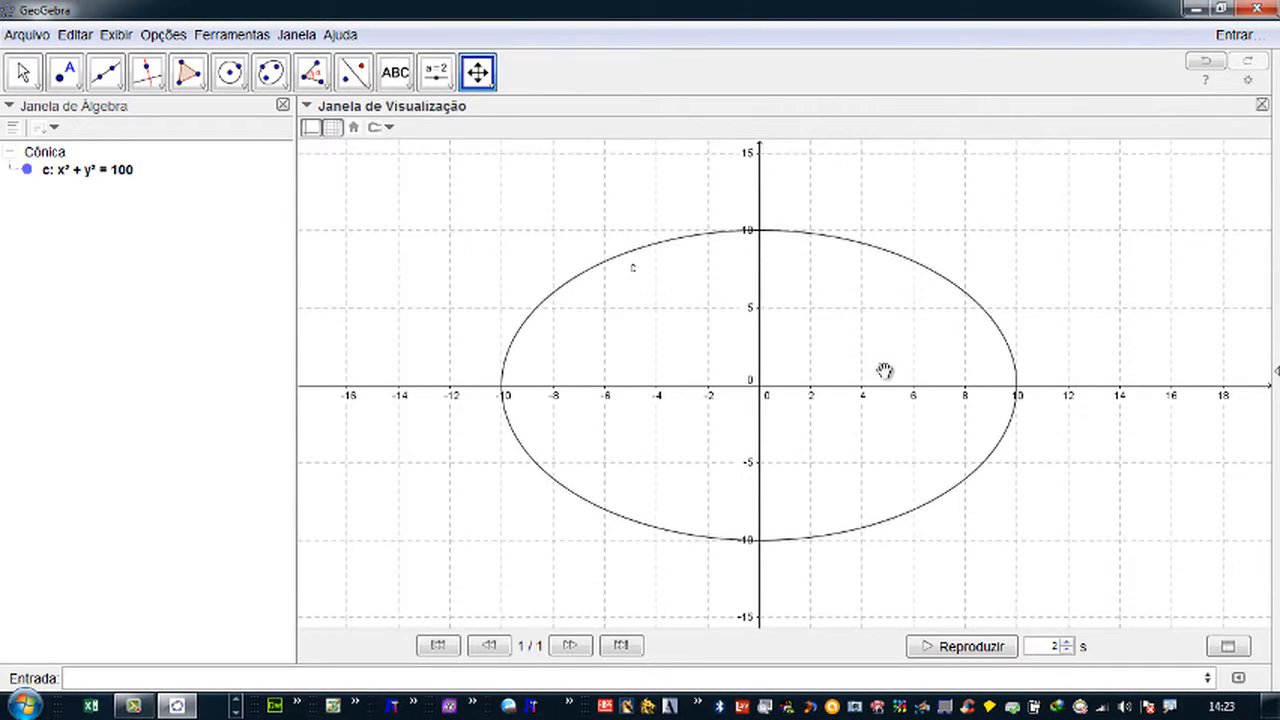
drag(886, 387, 803, 394)
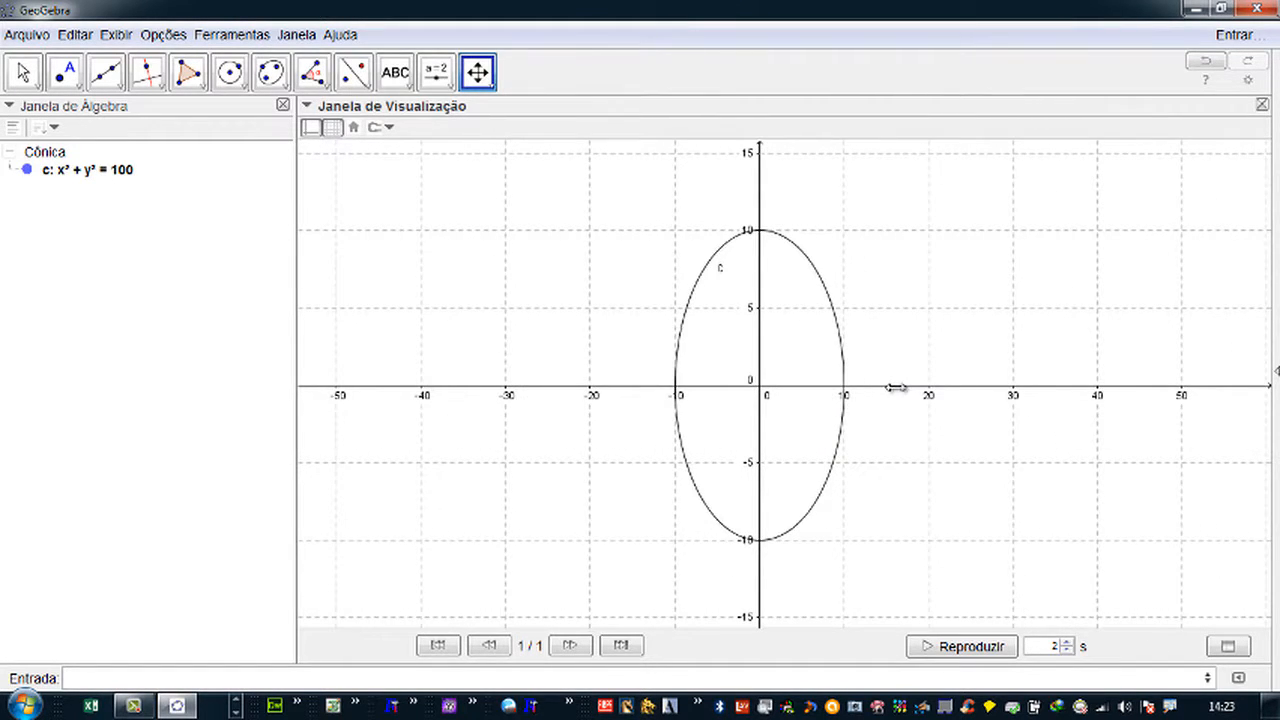
drag(895, 387, 801, 390)
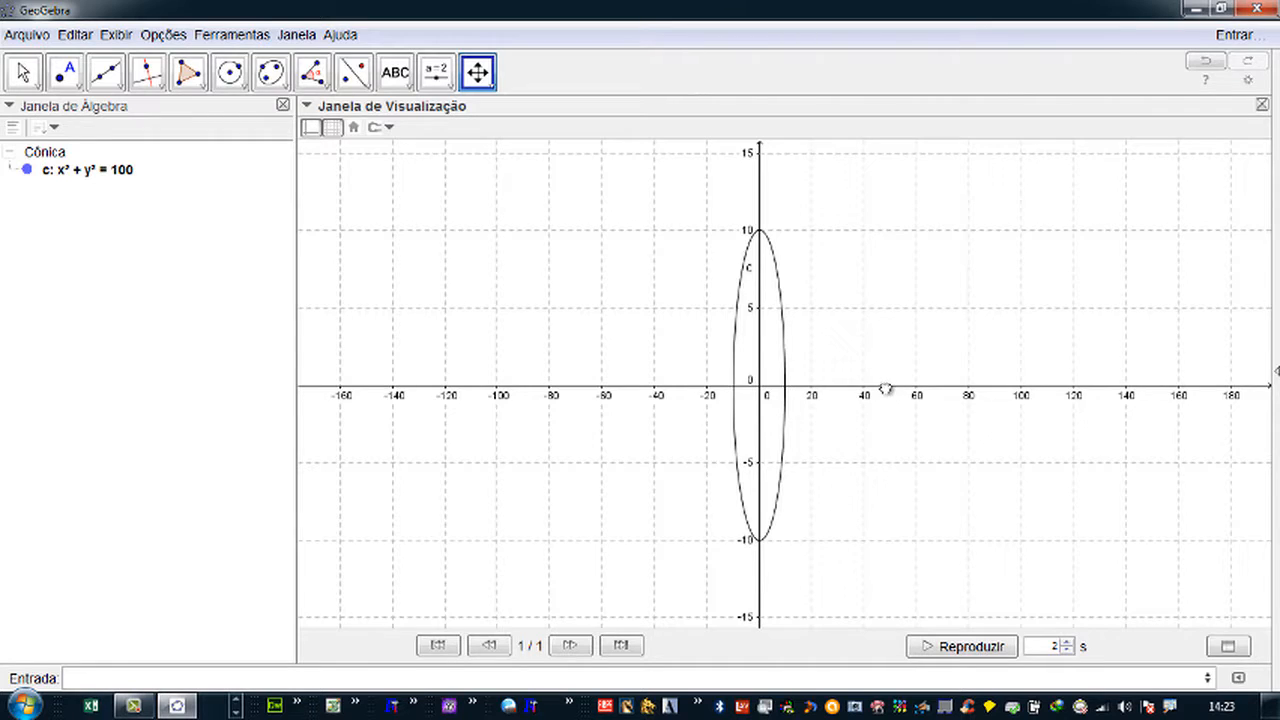
drag(886, 389, 862, 386)
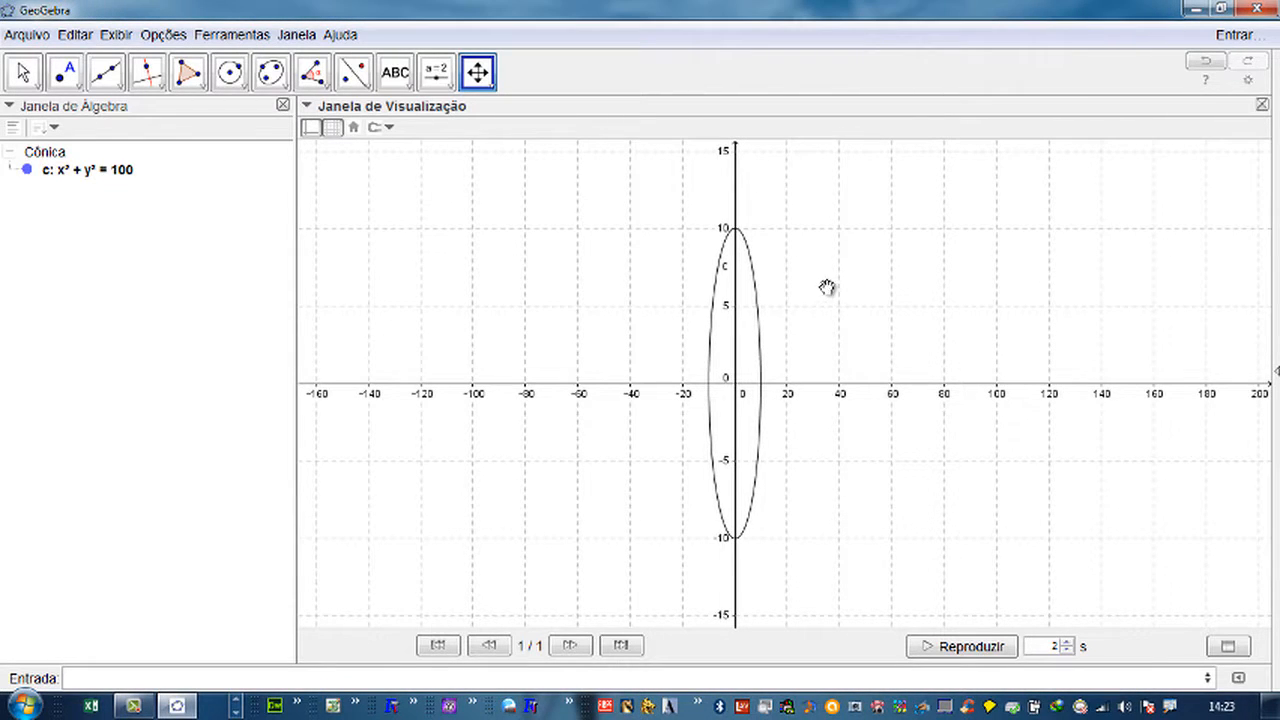
- Alternate twice between showing all objects and restoring the standard view of the graphics area
right_click(916, 424)
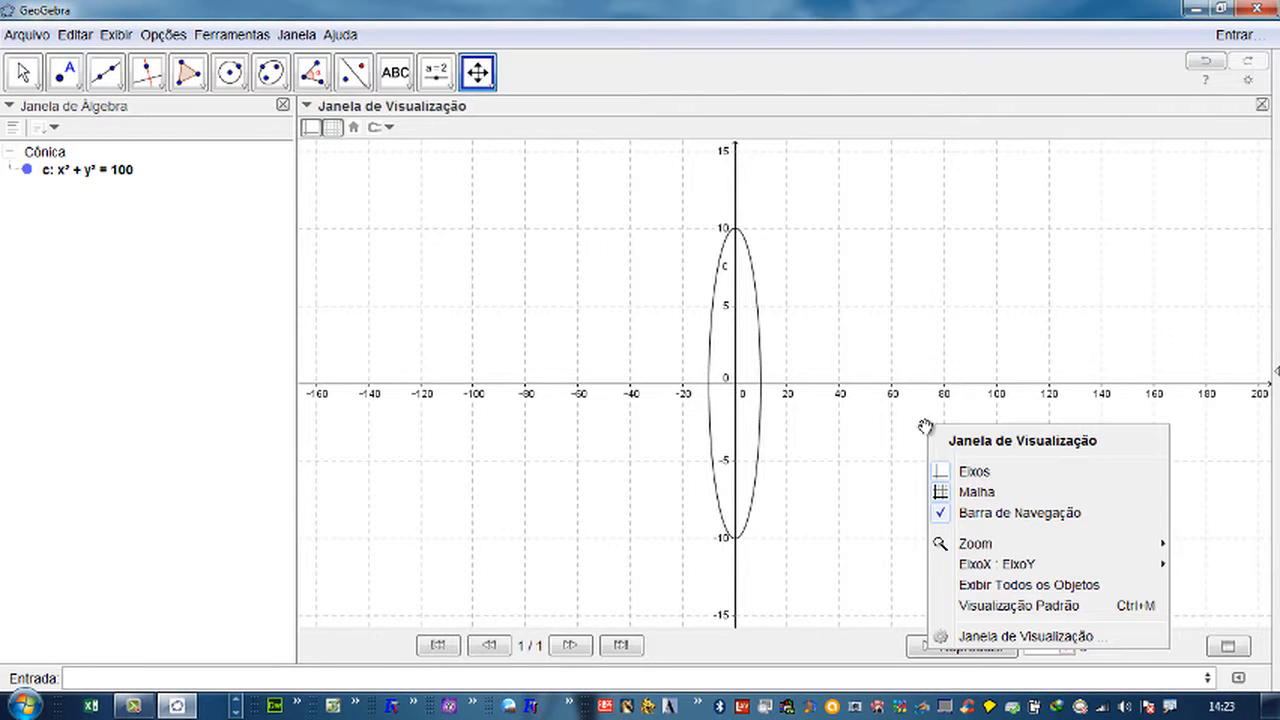
click(997, 585)
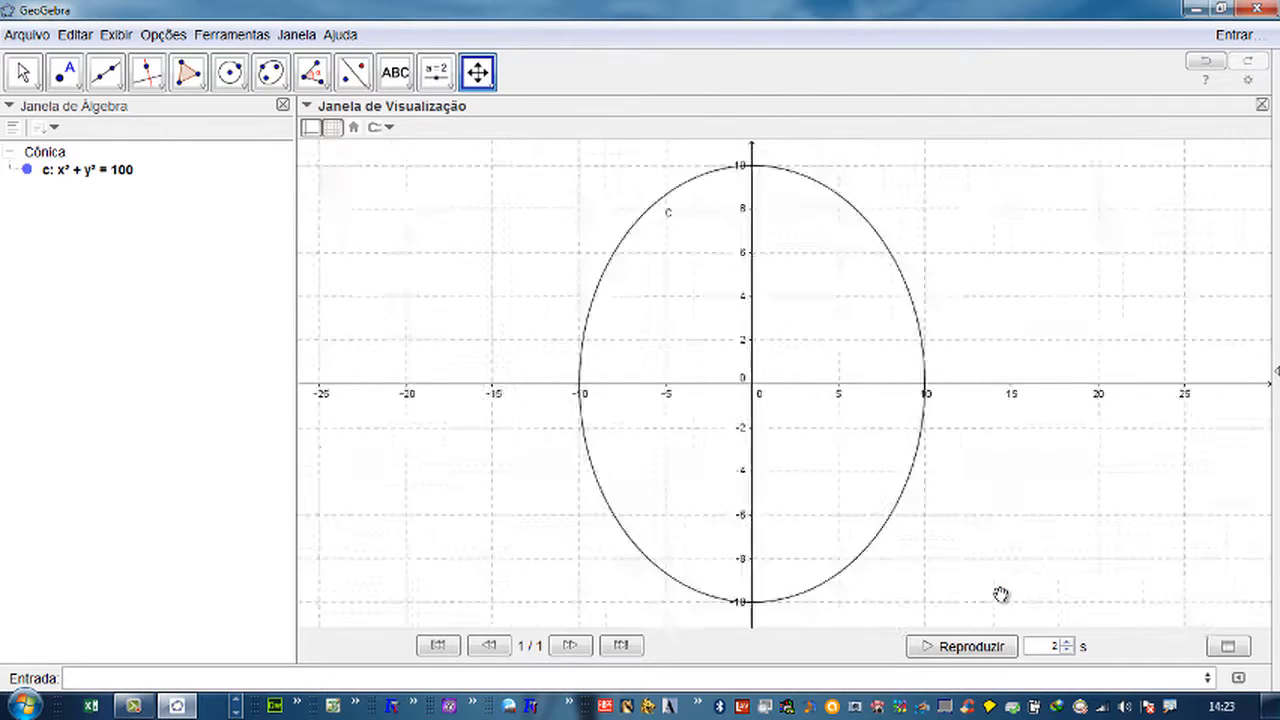
right_click(964, 487)
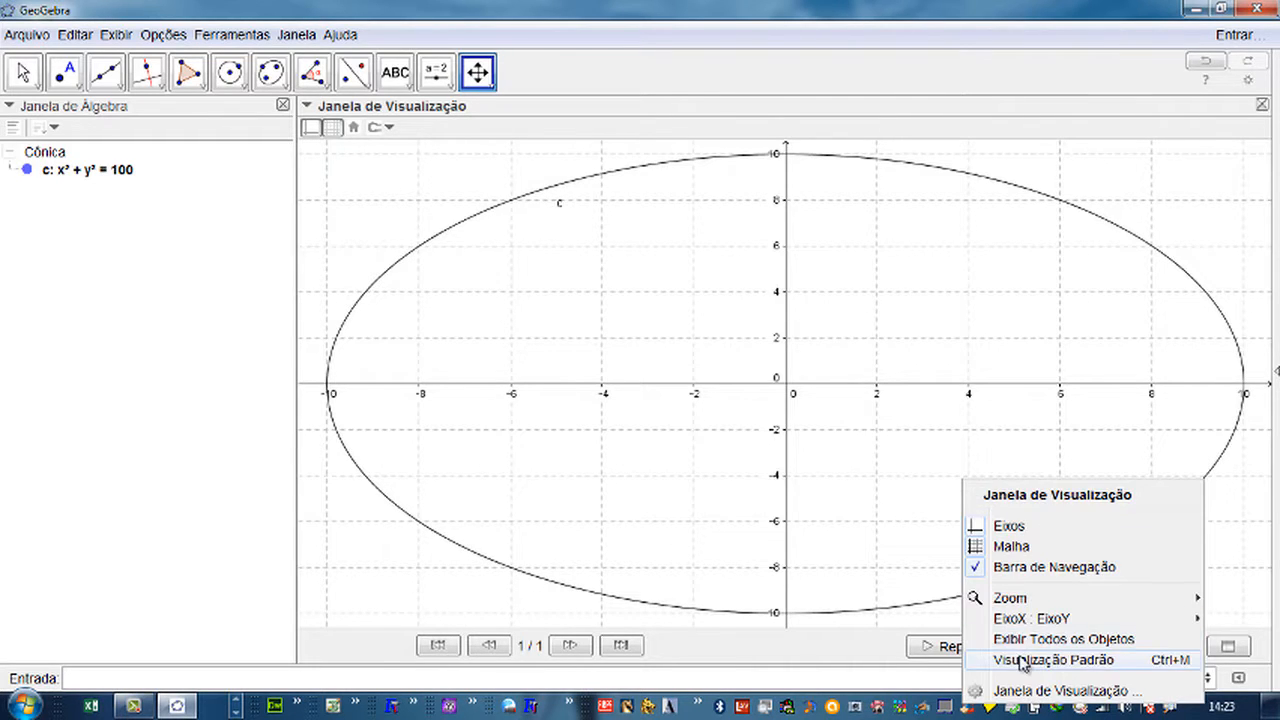
click(1053, 660)
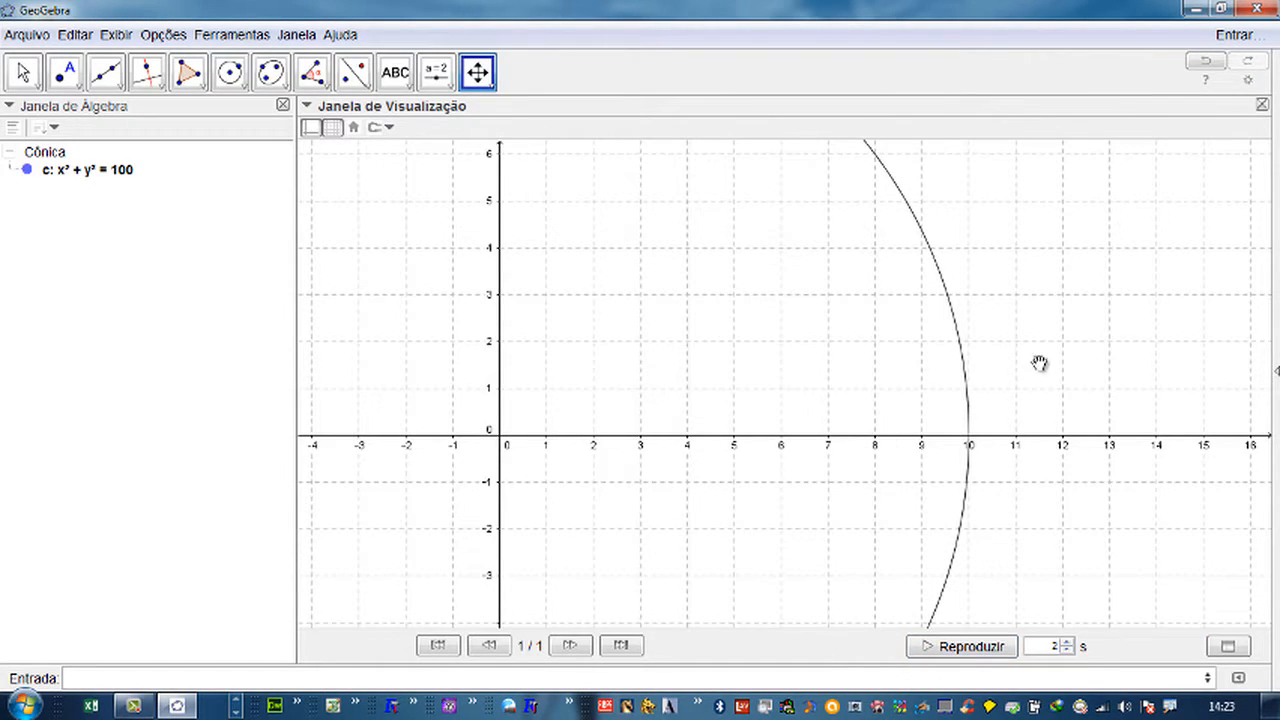
right_click(999, 362)
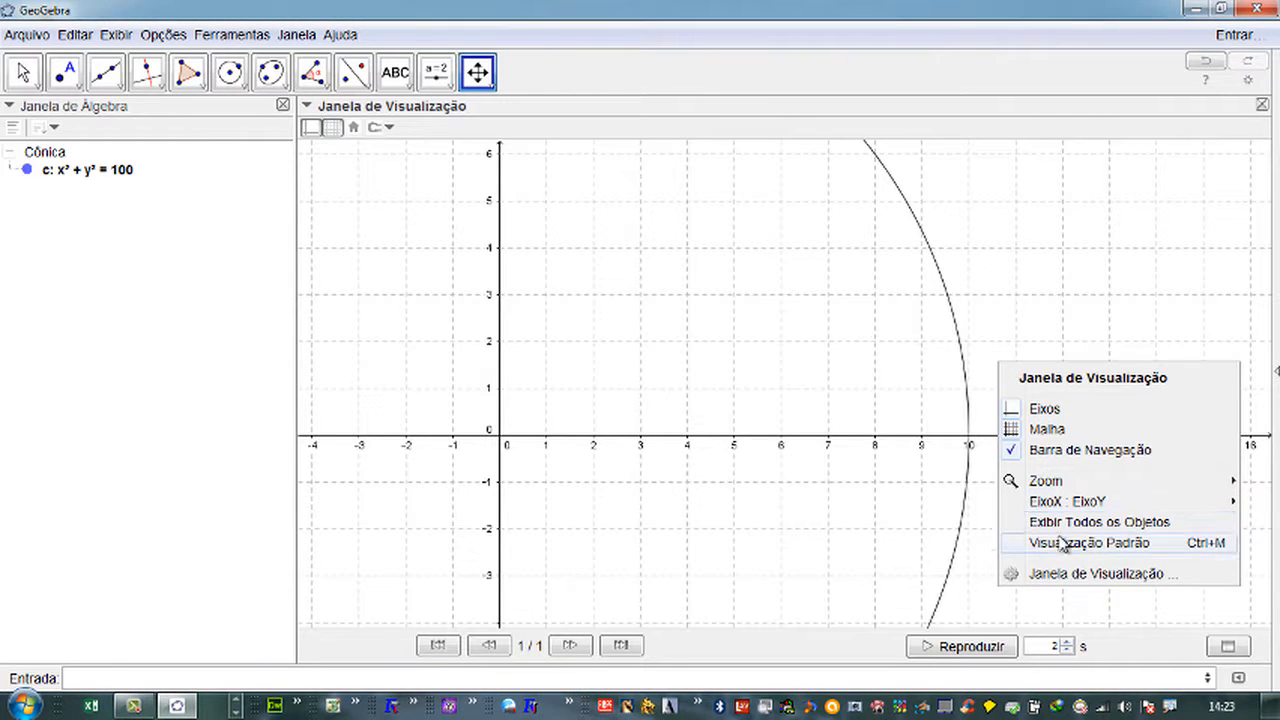
click(1085, 522)
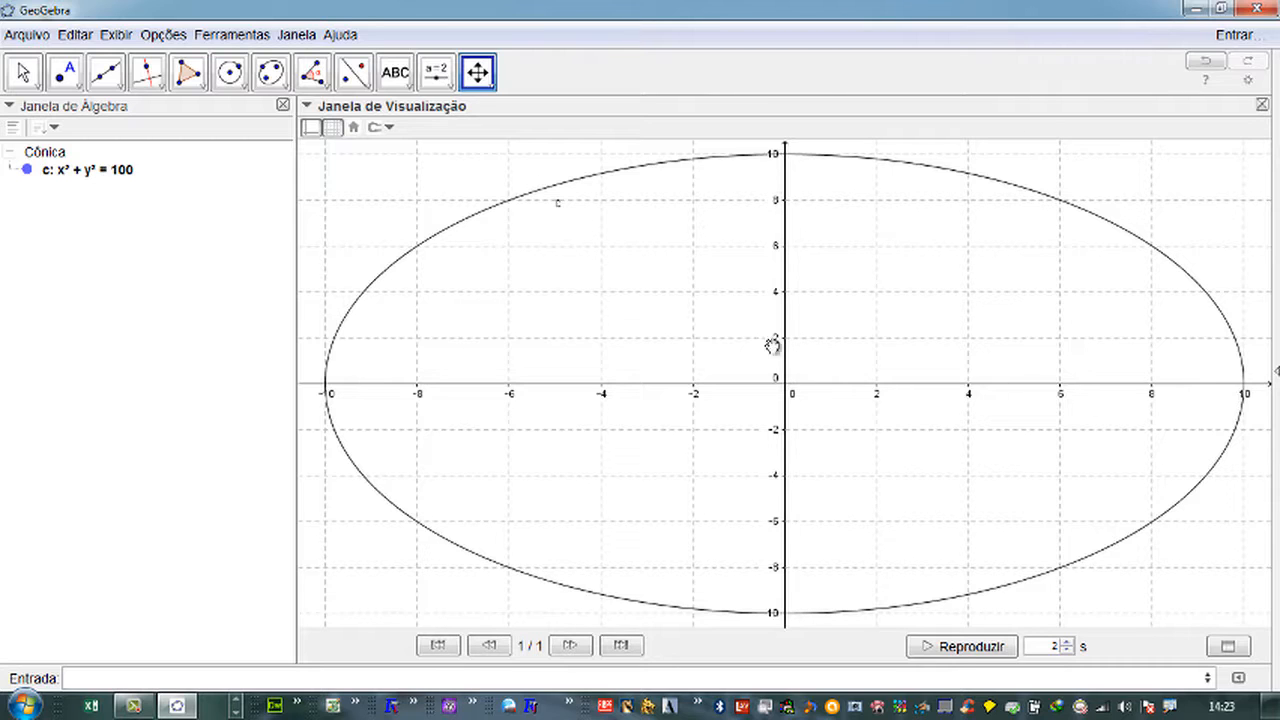
right_click(992, 320)
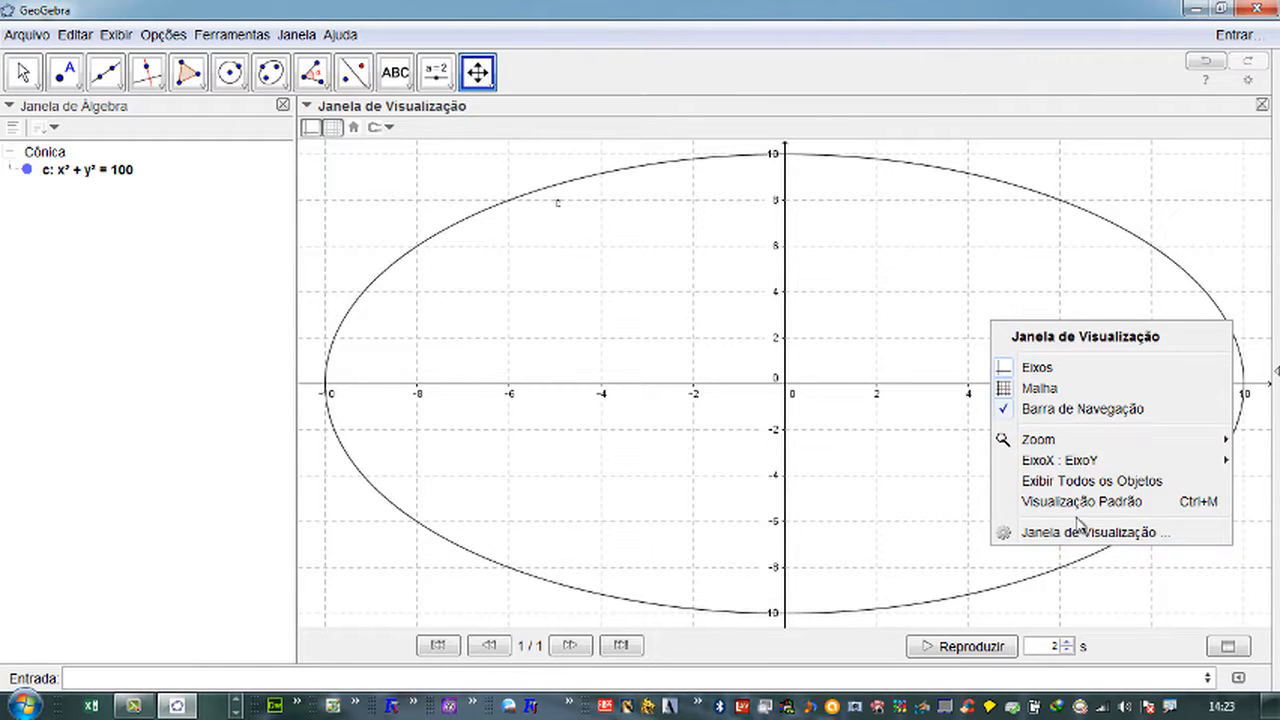
click(1084, 503)
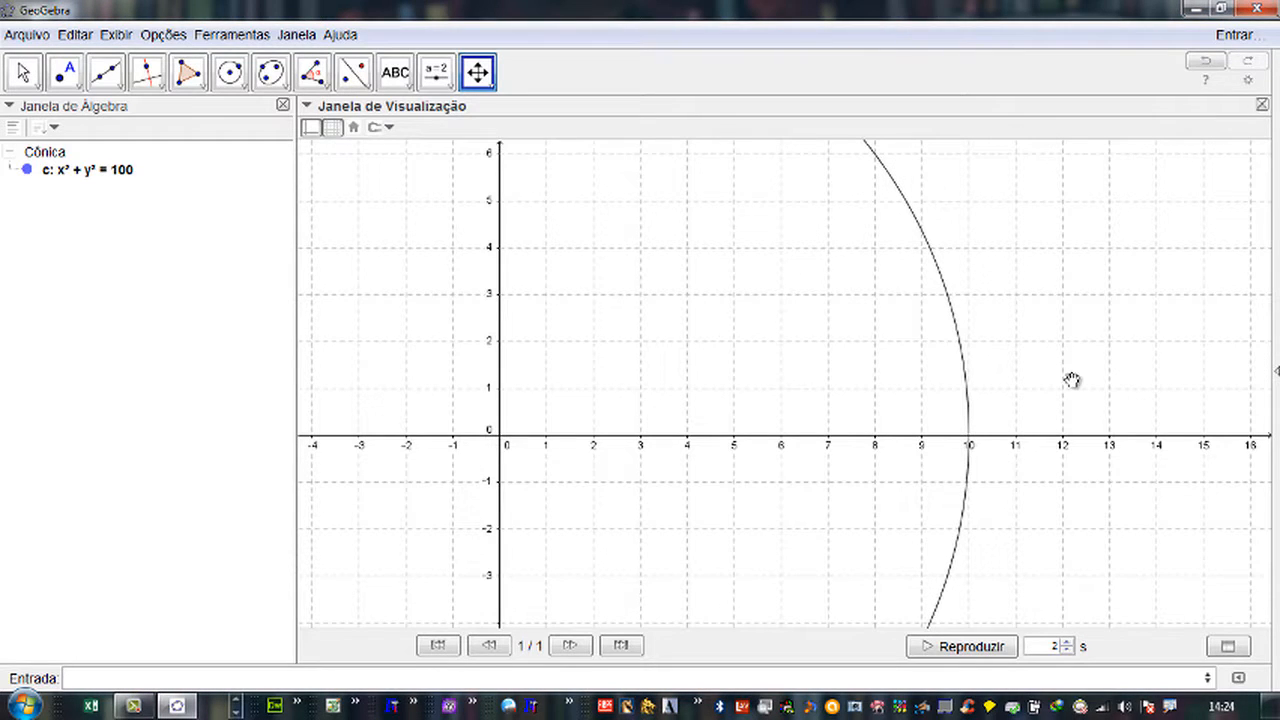
- Show all objects, and compress the x-axis and y-axis scales by hand until the curve looks roughly circular
right_click(1018, 390)
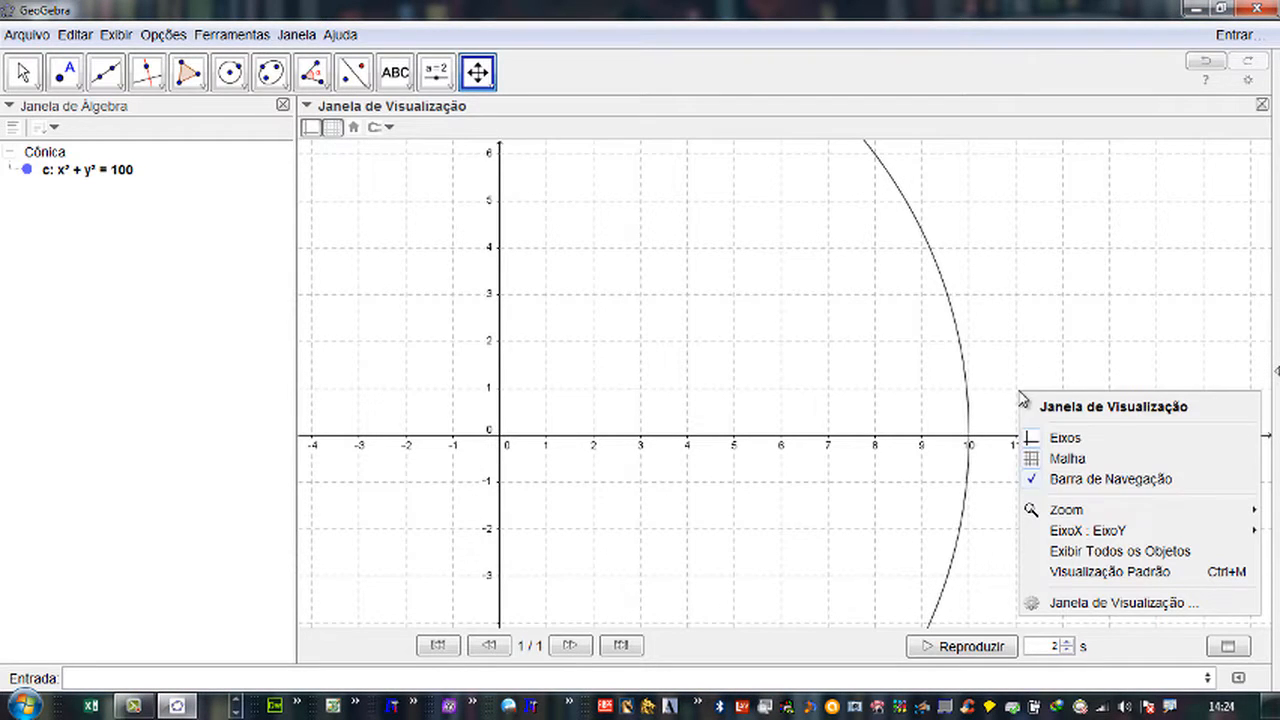
click(1088, 551)
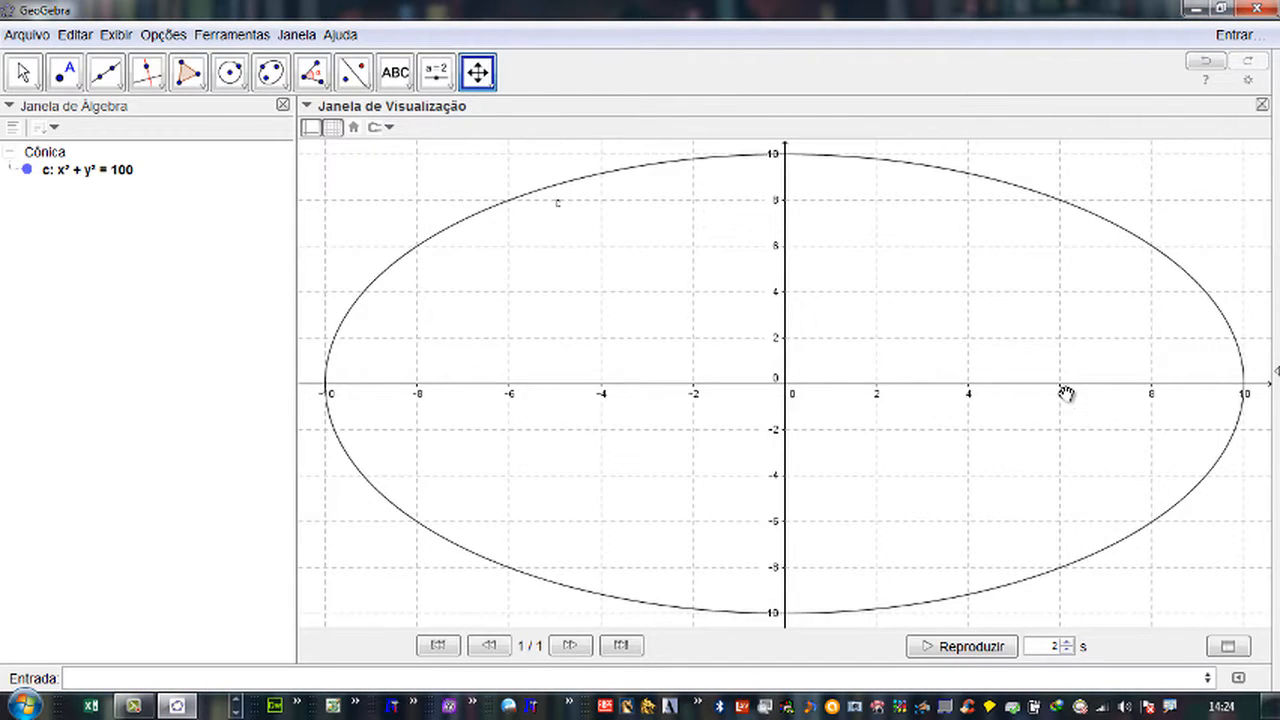
drag(1057, 385, 920, 384)
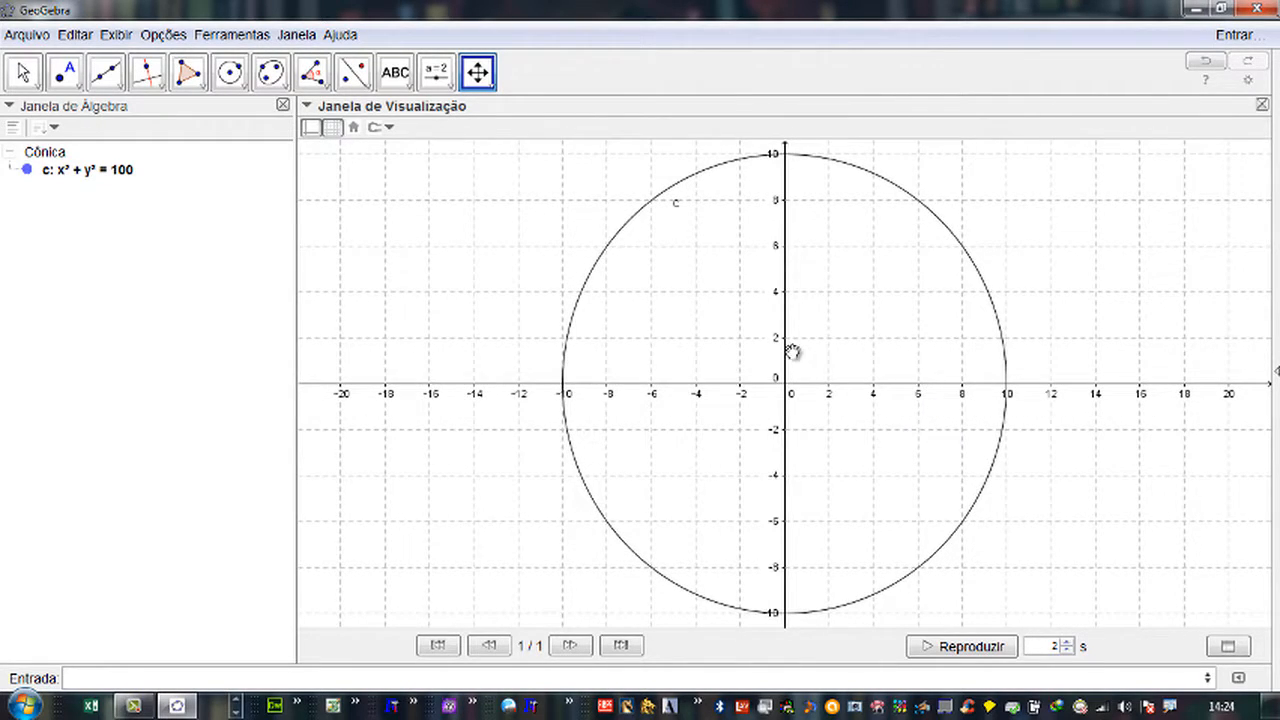
mouse_move(786, 349)
mouse_down()
mouse_move(788, 271)
mouse_move(788, 366)
mouse_move(786, 337)
mouse_move(787, 355)
mouse_up()
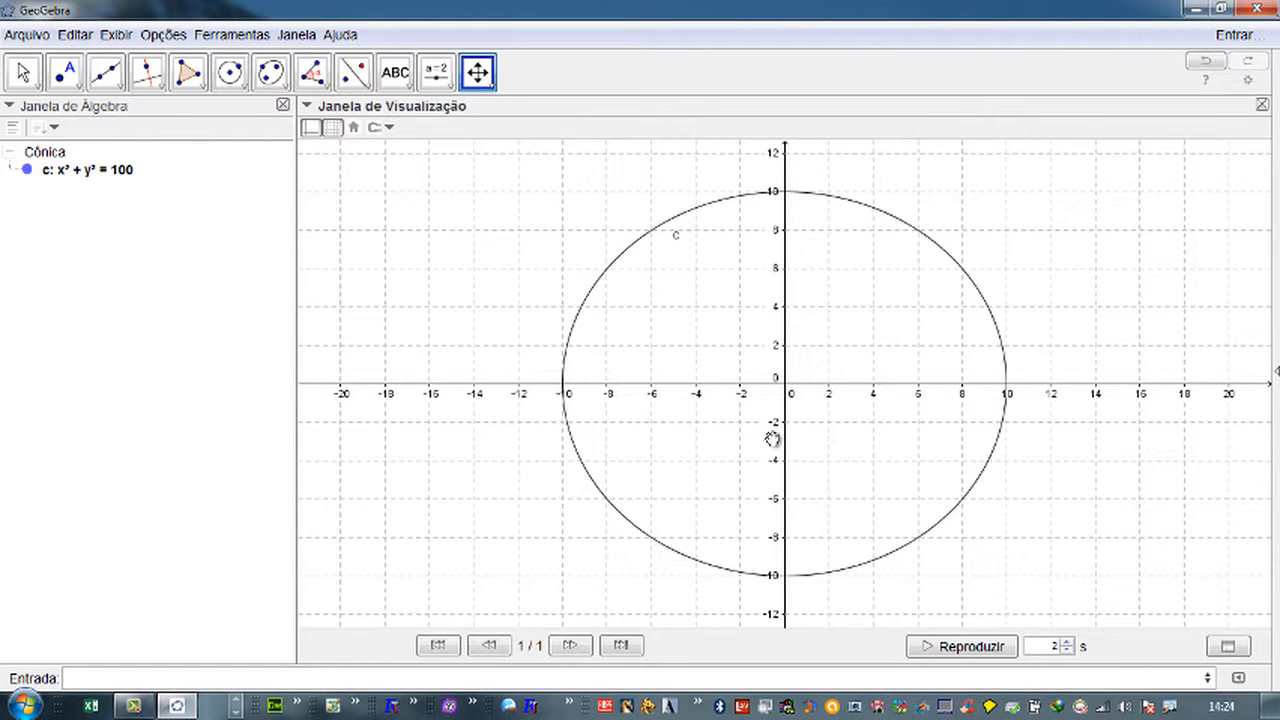
- Set the x-axis to y-axis ratio of the graphics view to 1:1
right_click(789, 367)
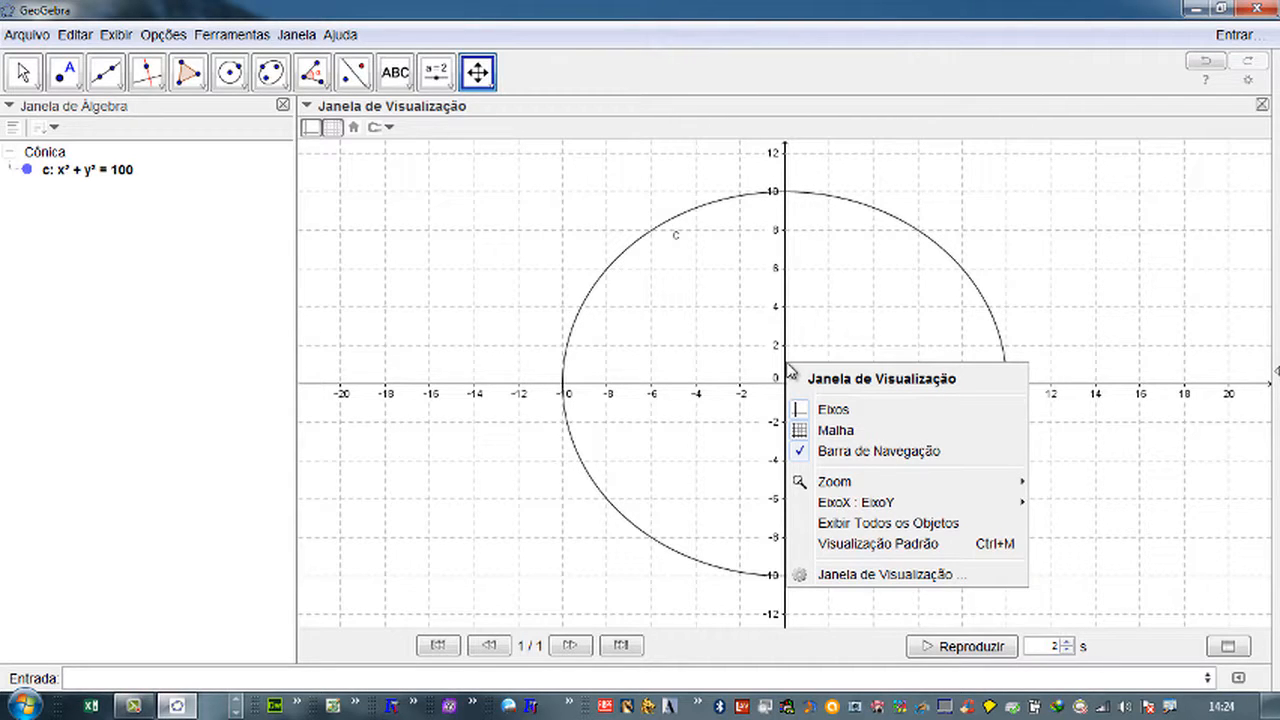
mouse_move(851, 503)
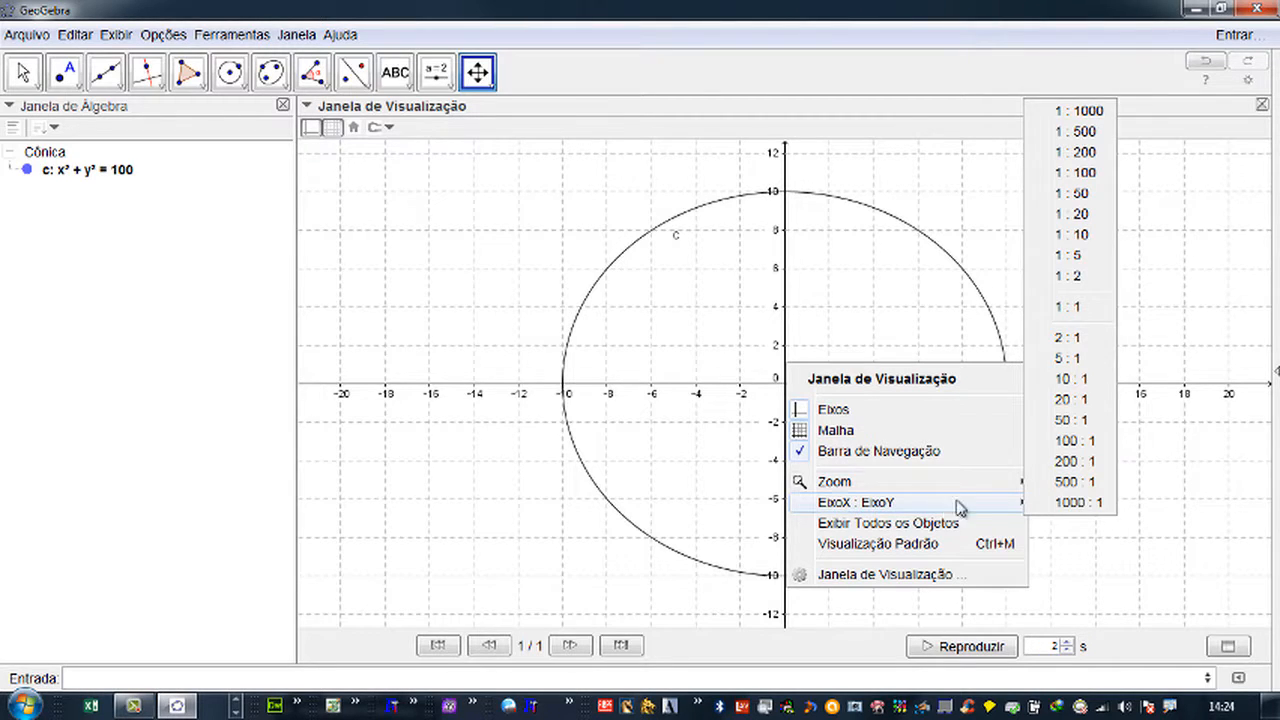
mouse_move(900, 482)
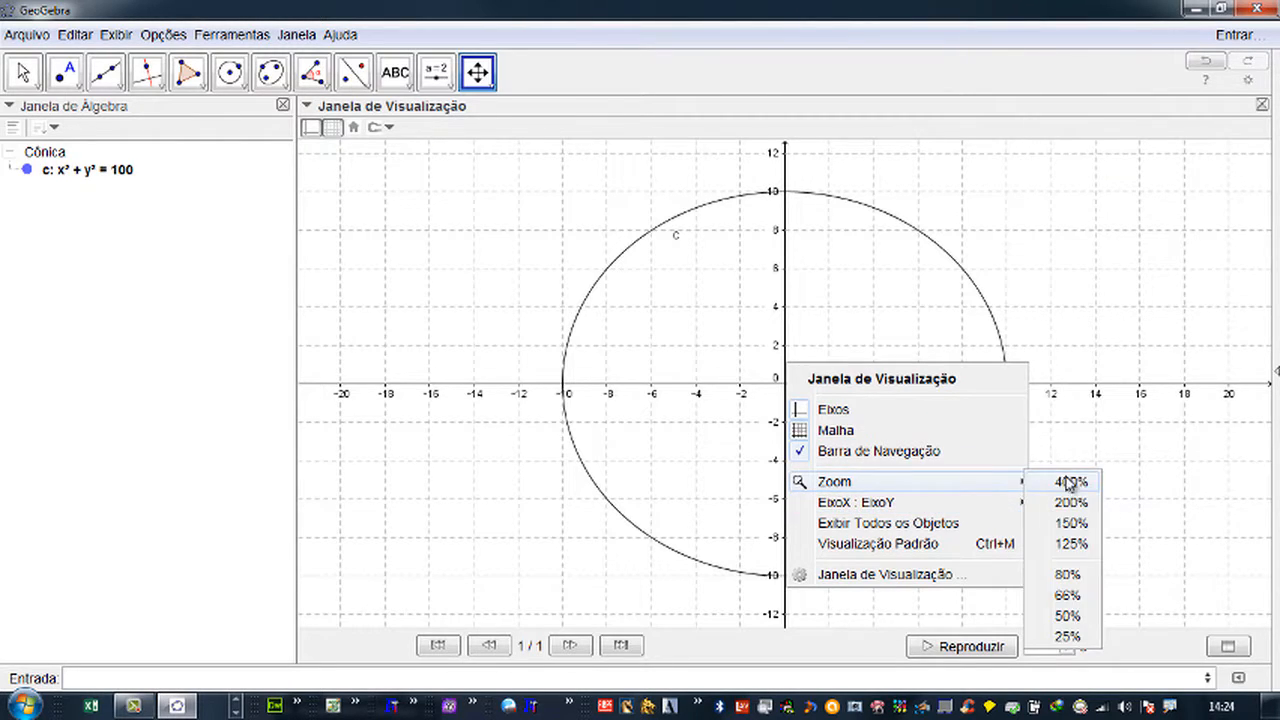
mouse_move(986, 503)
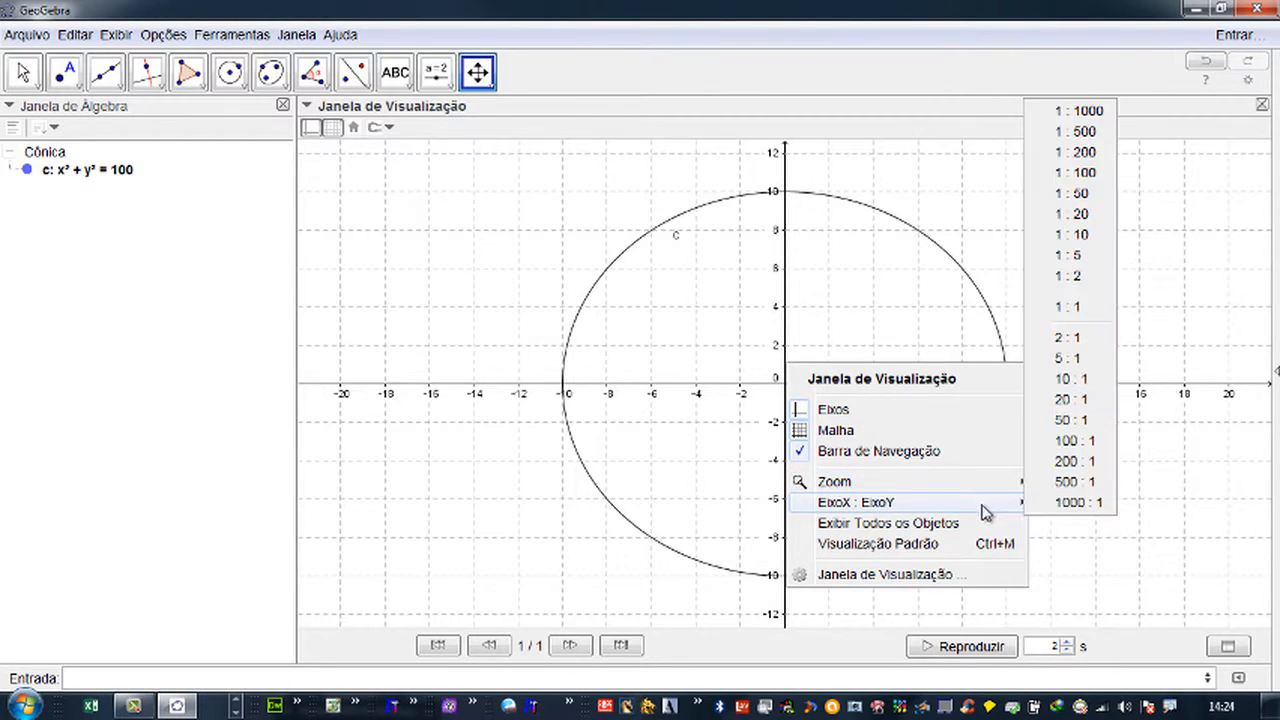
click(1078, 308)
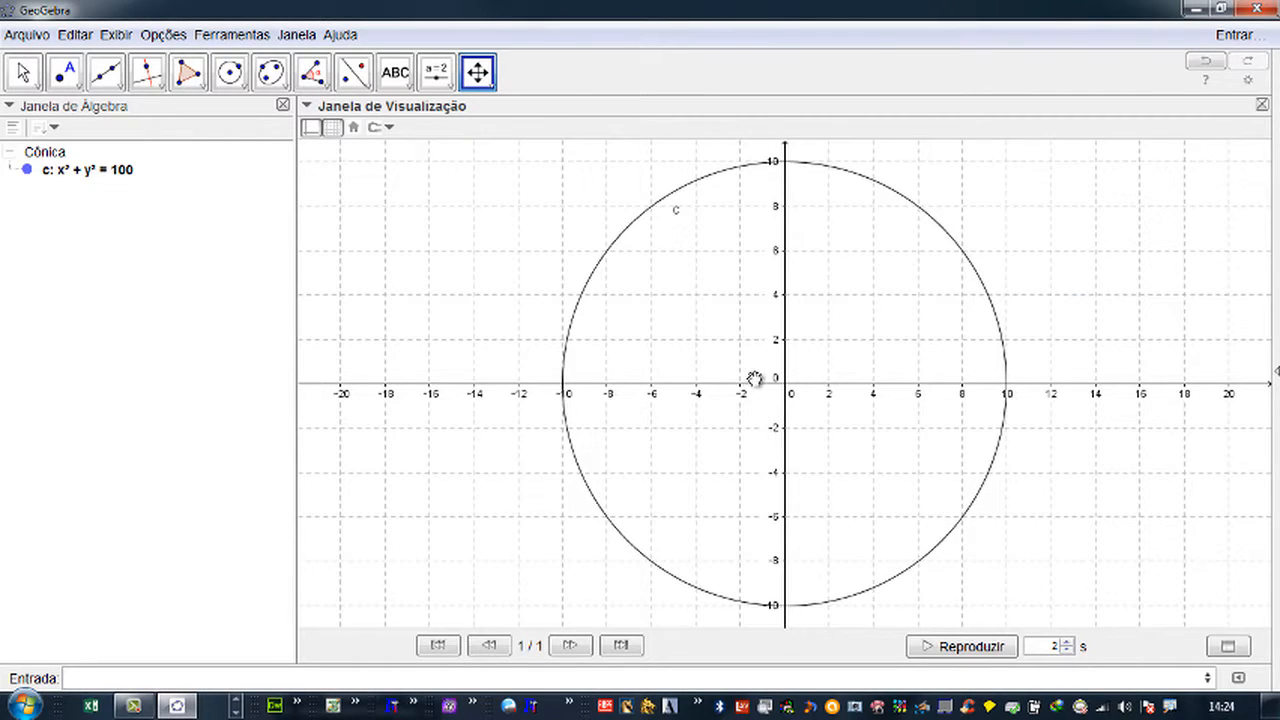
- Change the x-axis to y-axis ratio to 1:2, and increase it to 1:10
right_click(942, 387)
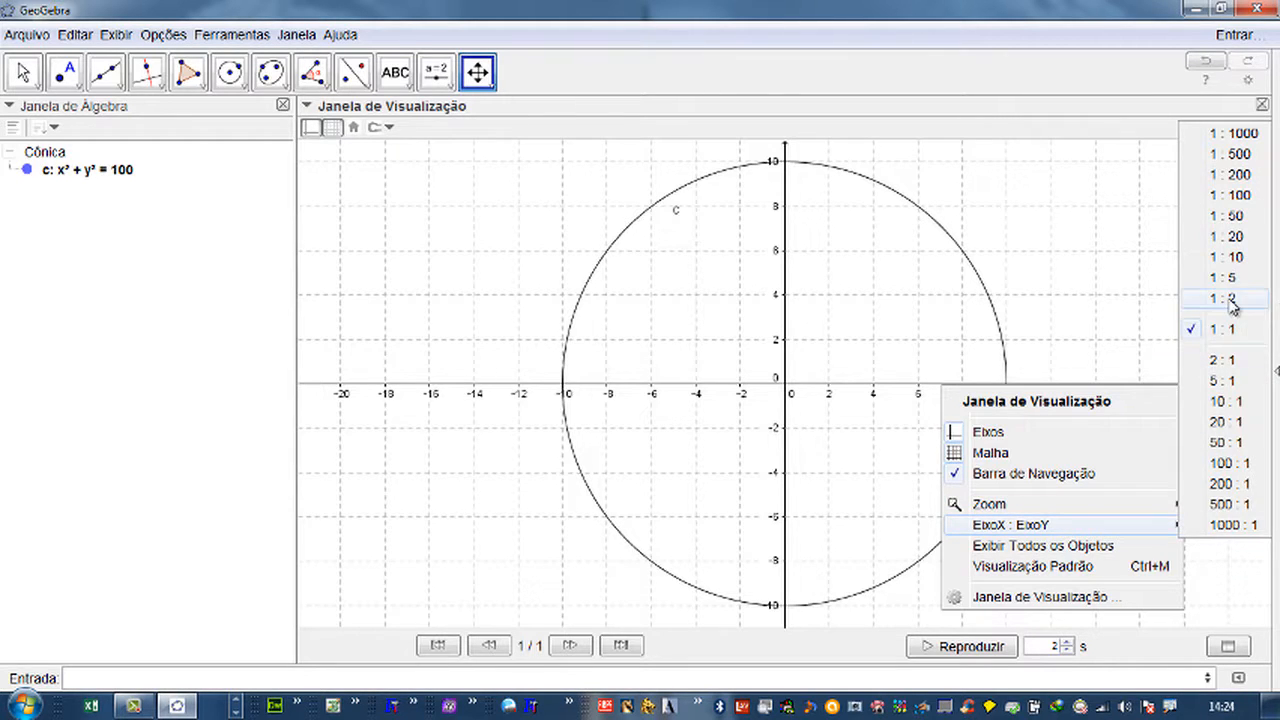
click(1226, 302)
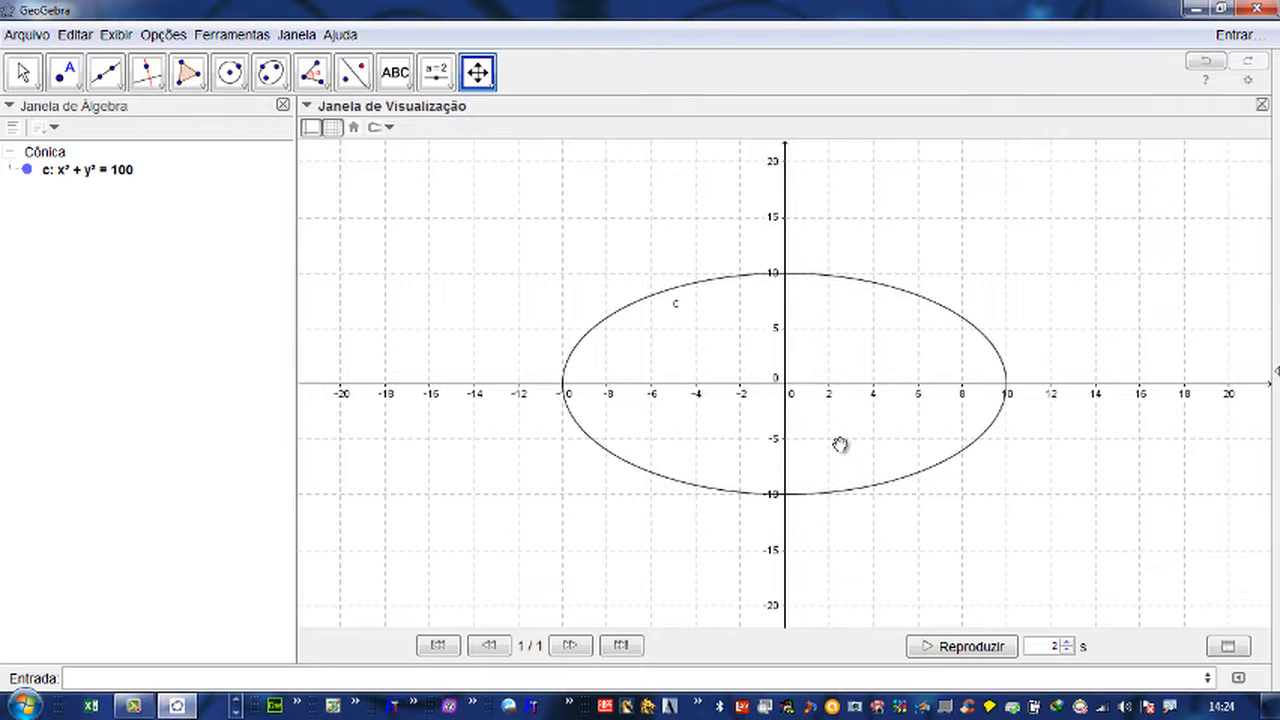
right_click(785, 366)
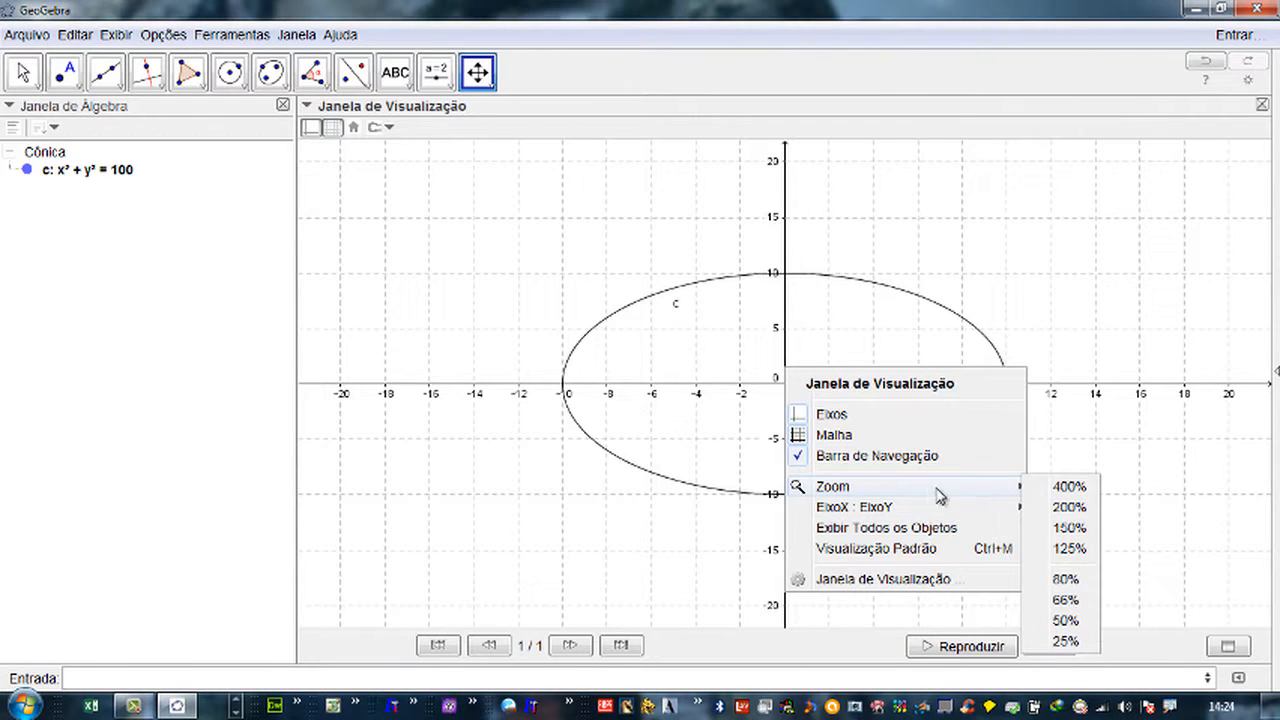
mouse_move(916, 510)
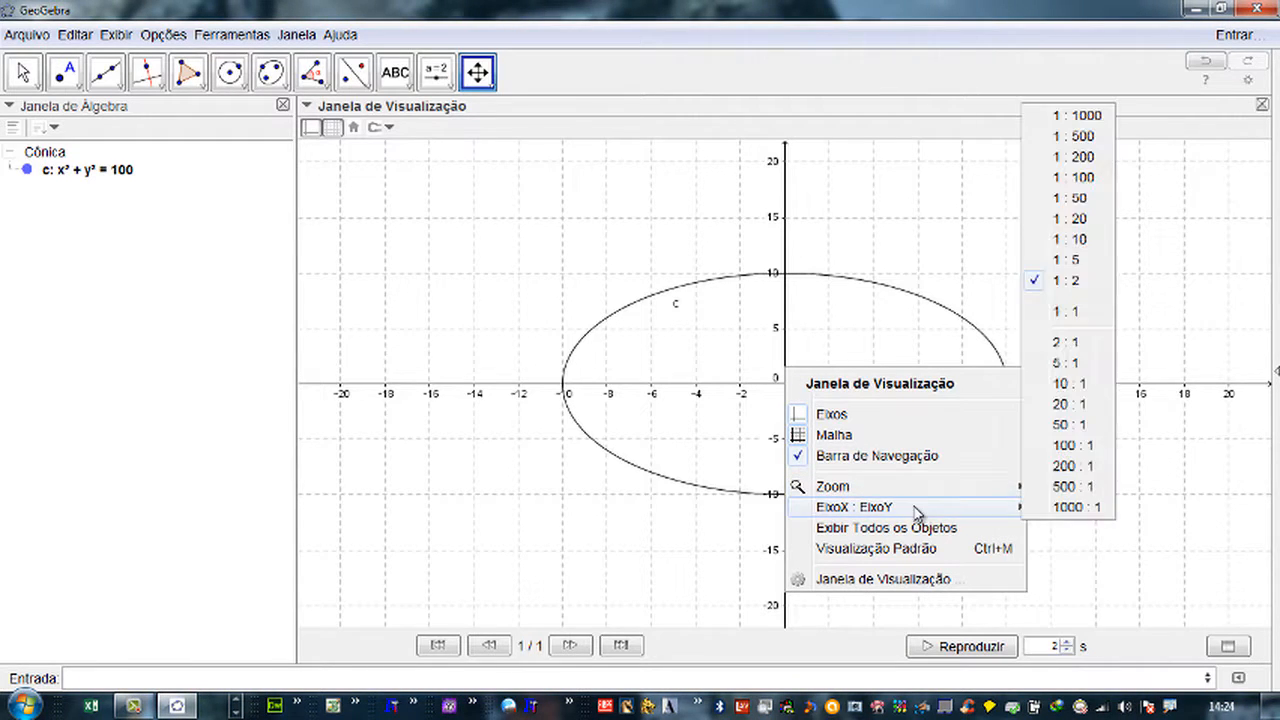
click(1072, 239)
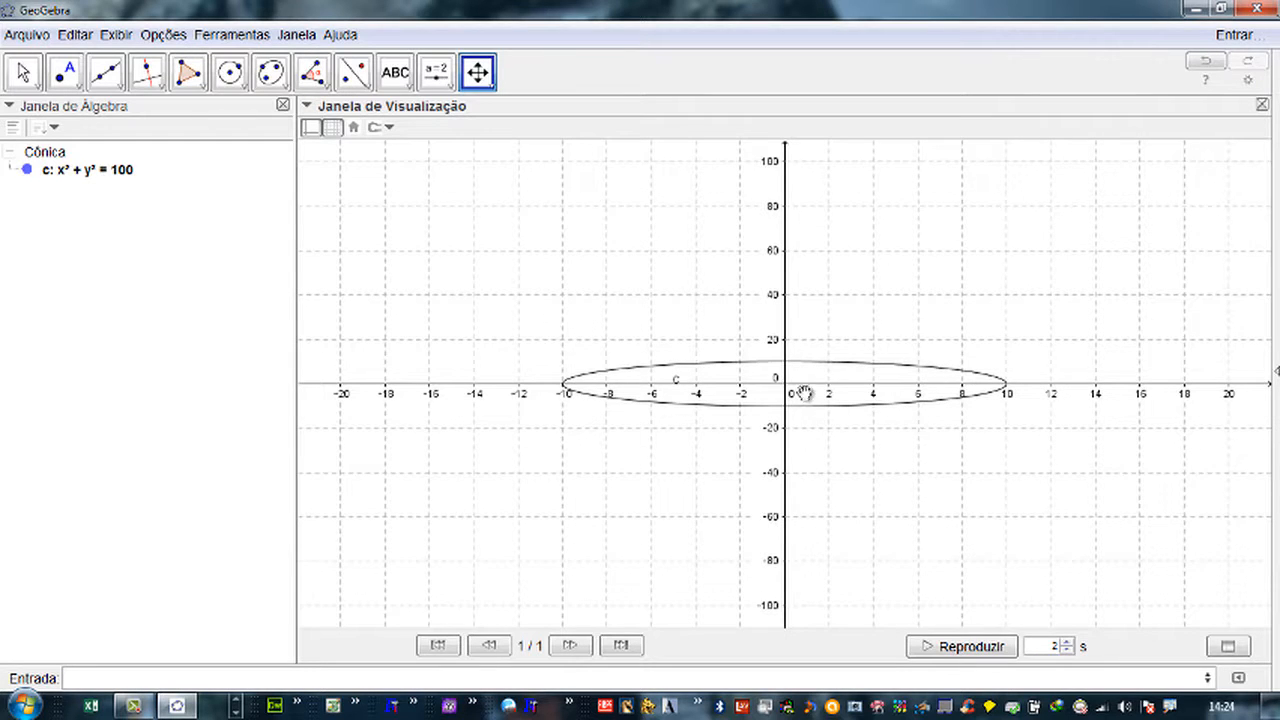
- Enlarge the stretched curve around the origin, and restore the standard view of the graphics area
scroll(824, 404, up, 5)
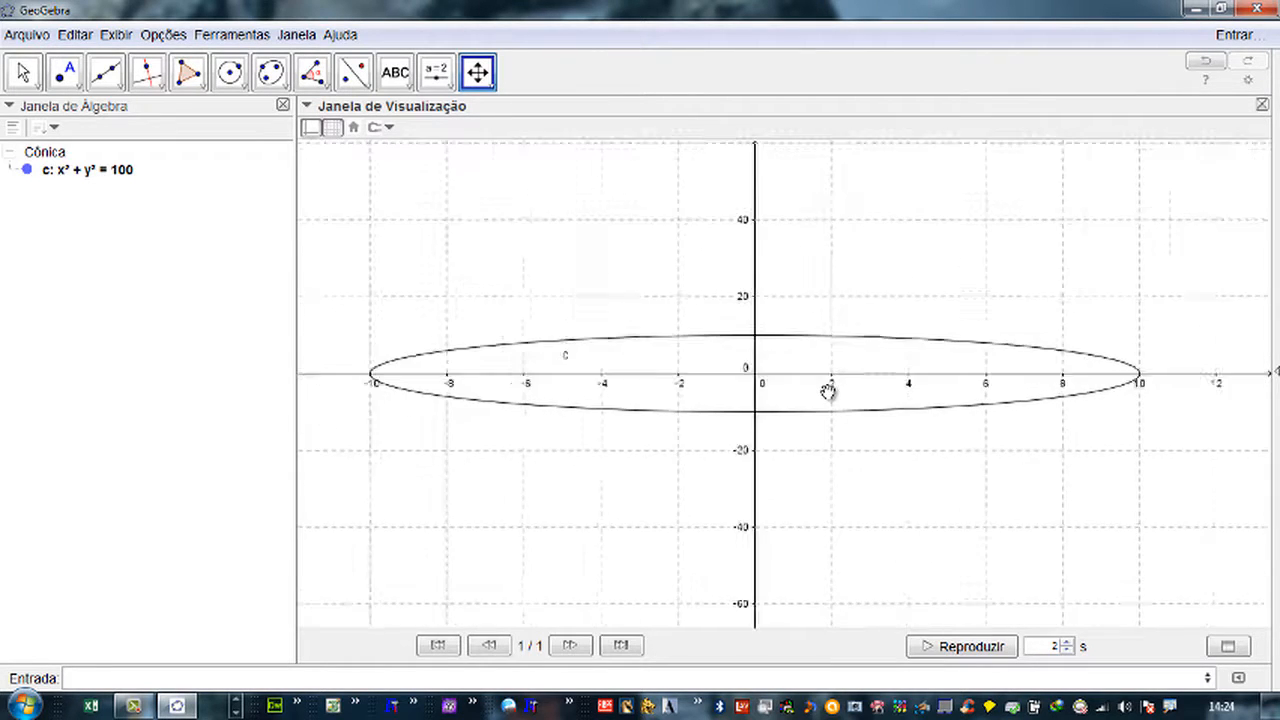
scroll(828, 390, up, 3)
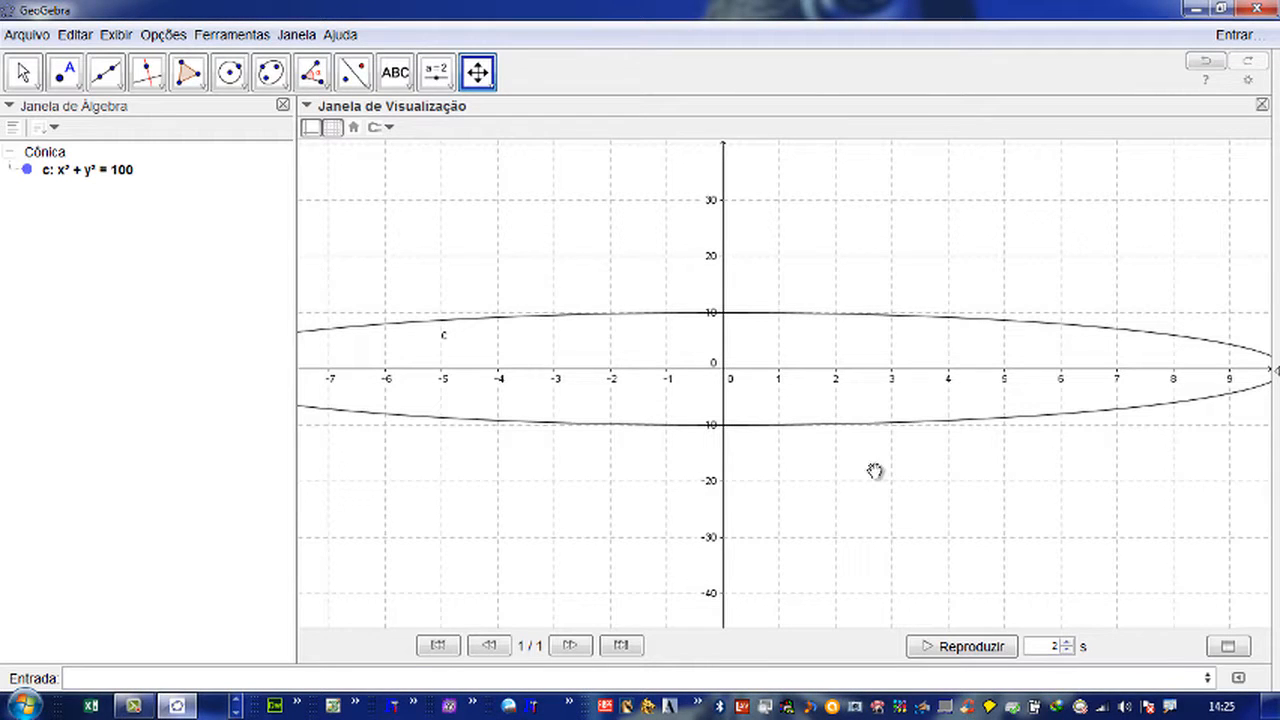
scroll(875, 470, up, 1)
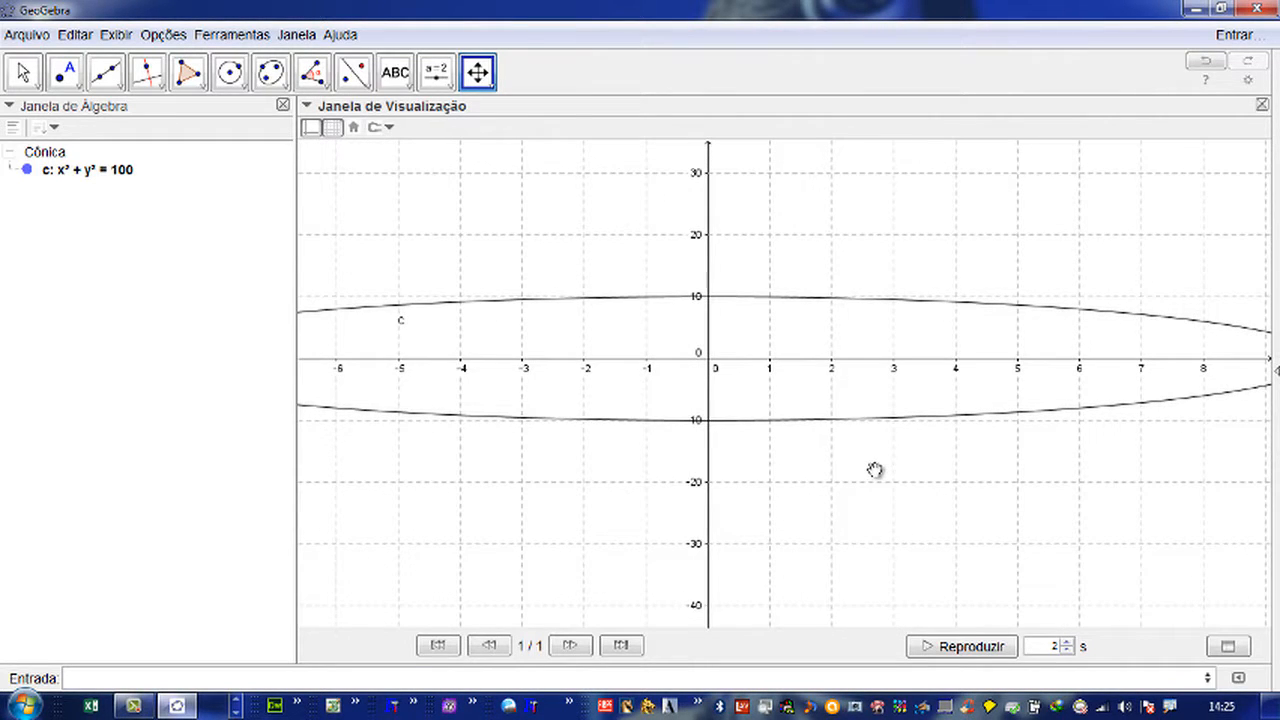
right_click(940, 360)
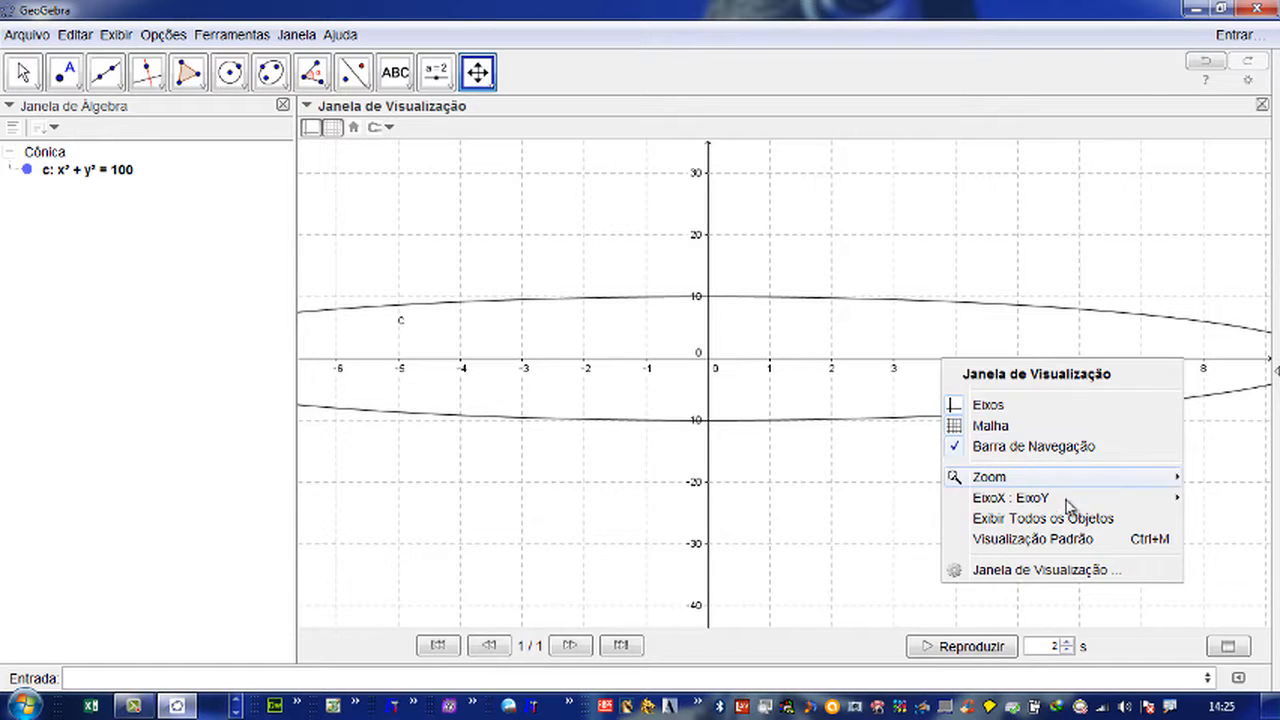
click(1057, 540)
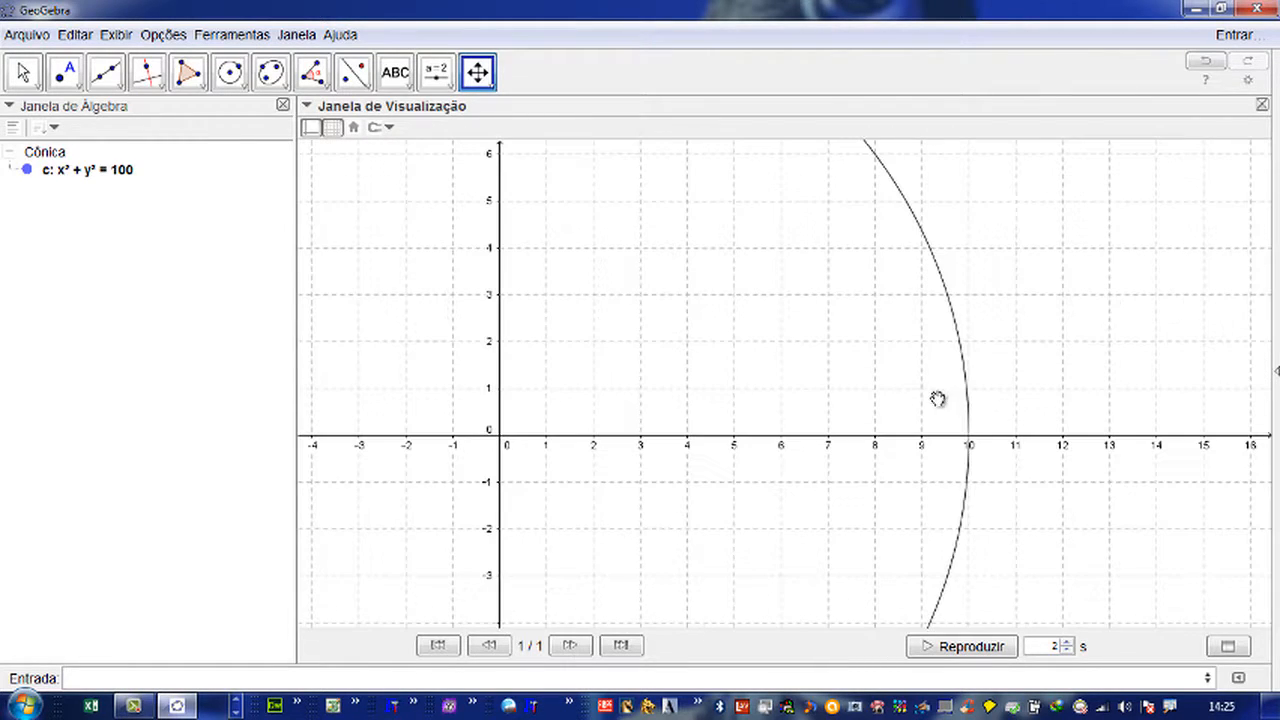
- Bring the whole circle x² + y² = 100 into the middle of the graphics area, and delete it
scroll(420, 380, down, 6)
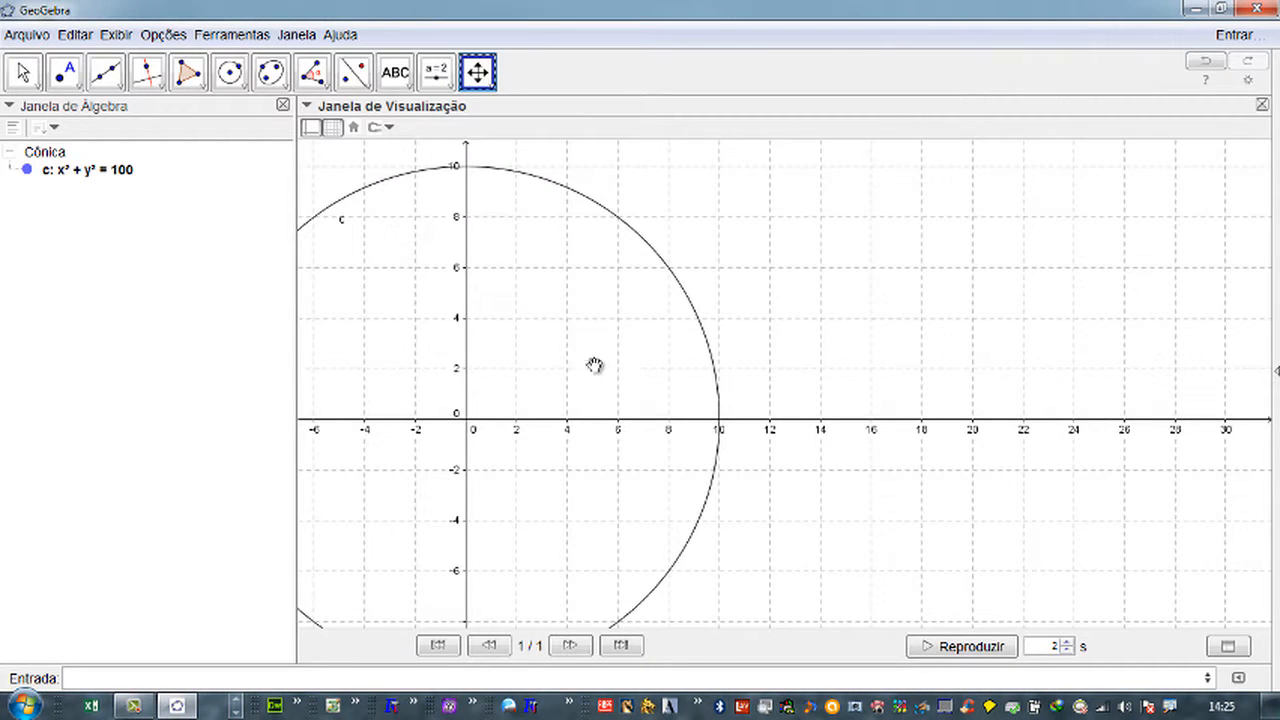
drag(594, 366, 832, 352)
scroll(785, 378, down, 1)
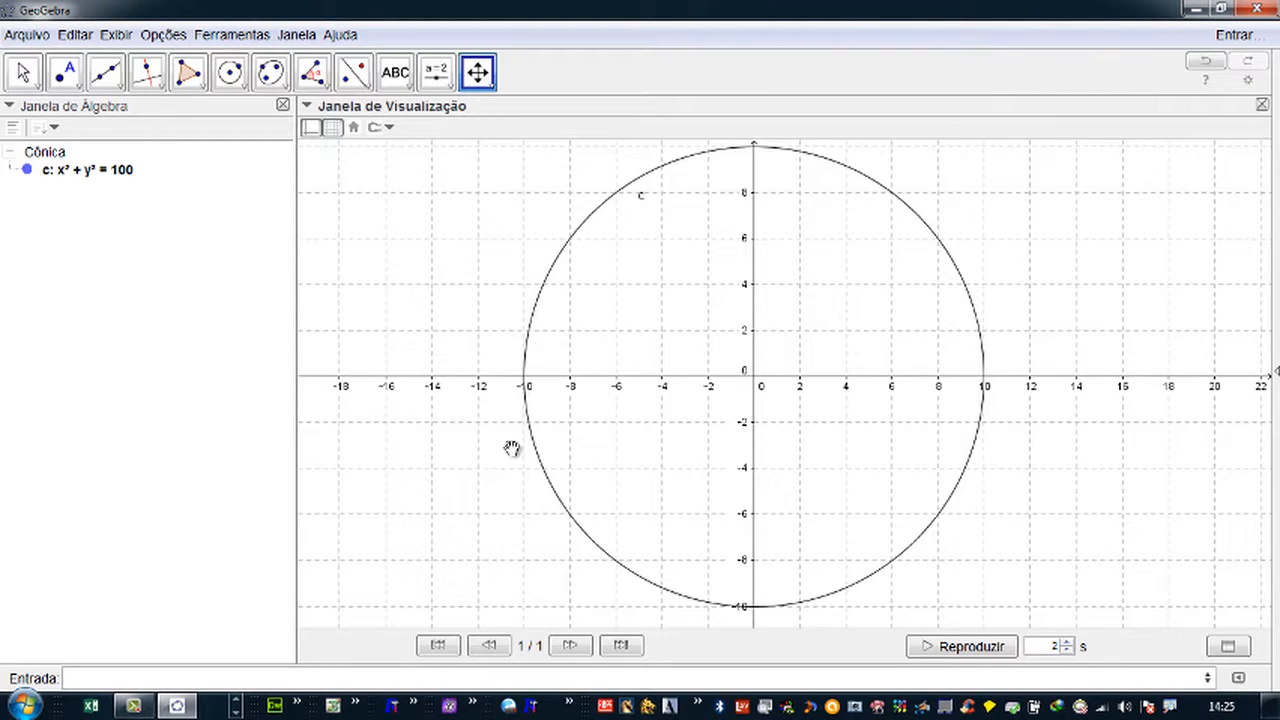
key(ctrl+a)
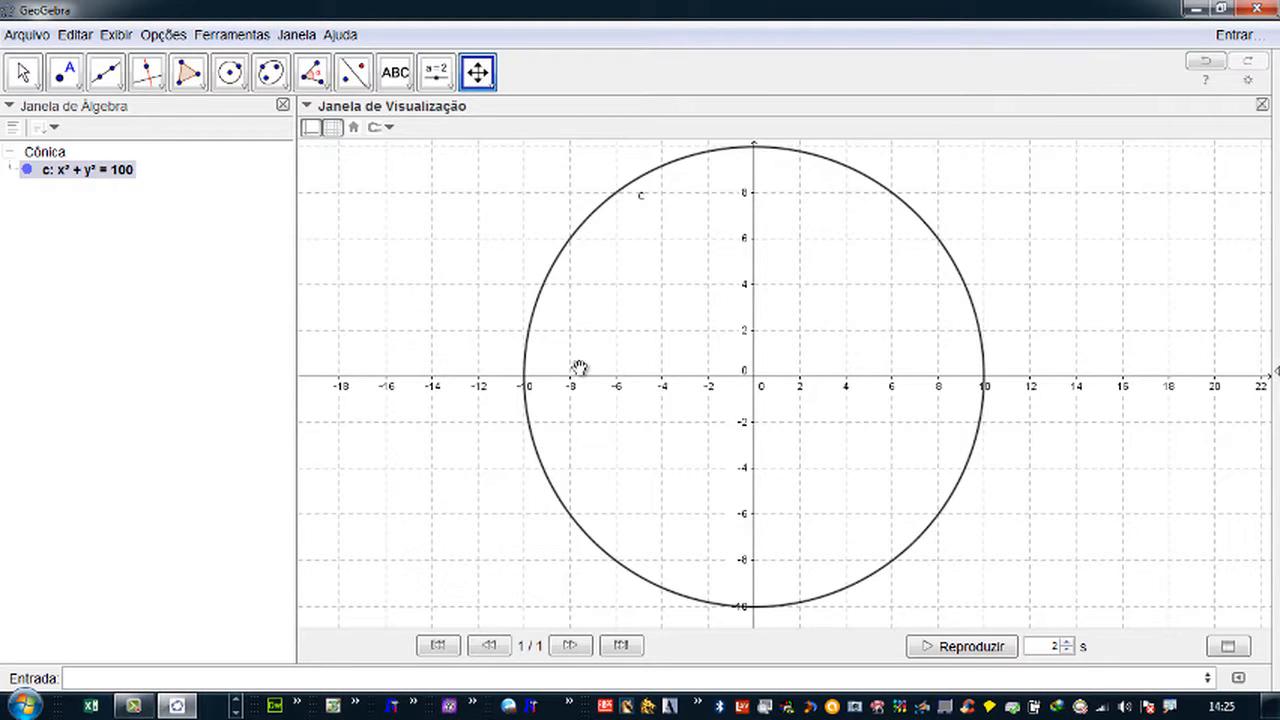
key(Delete)
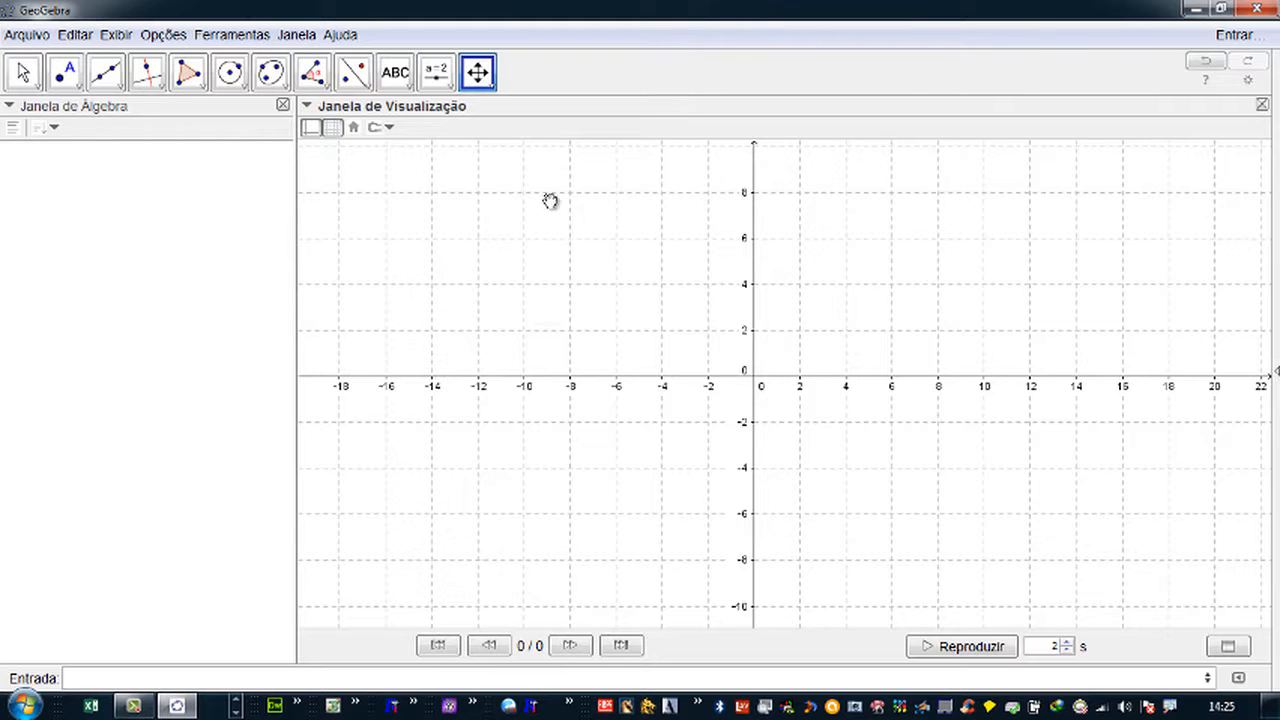
- Create a number slider a near (-12, 8) with min -5, max 5 and increment 0.1, and set it to -5
click(438, 82)
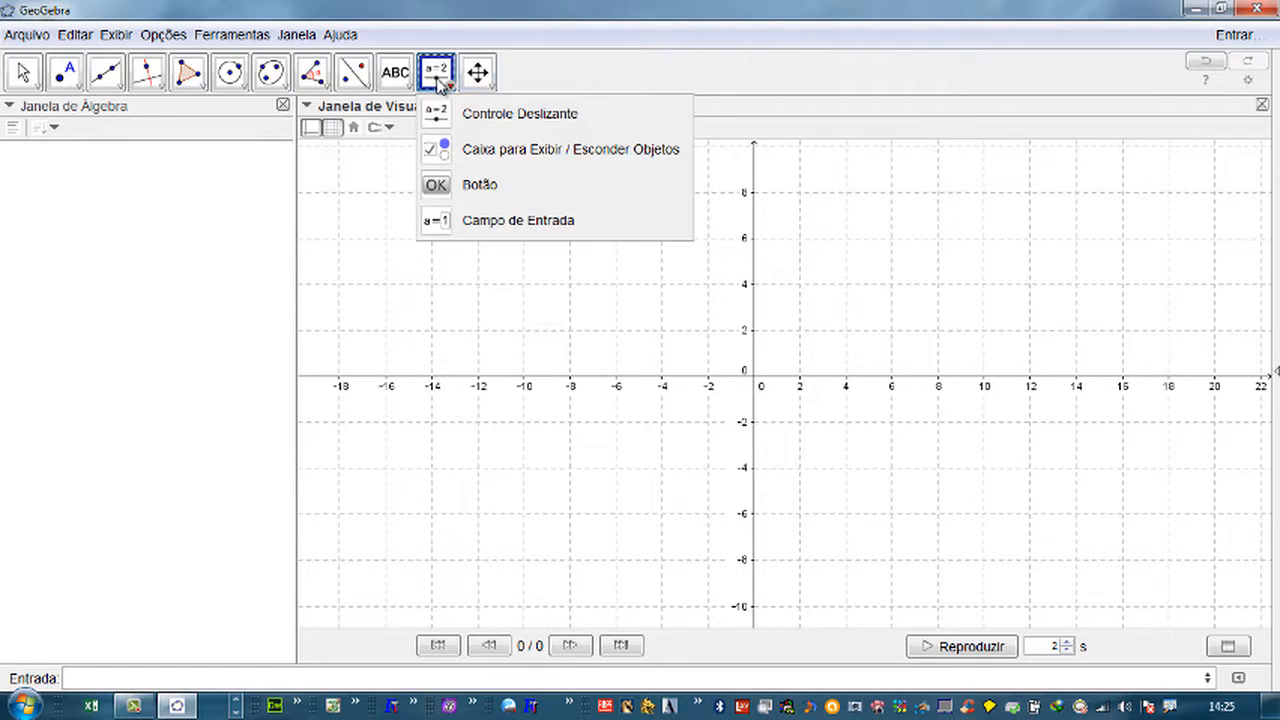
click(489, 120)
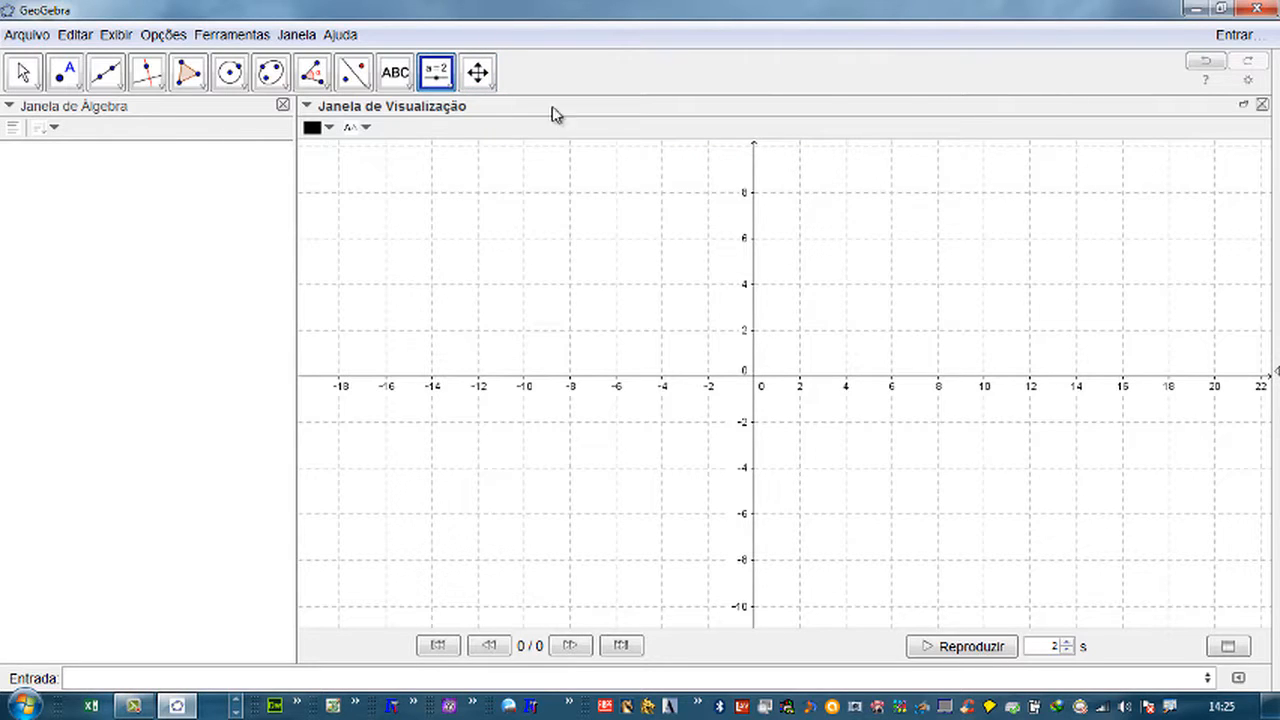
click(480, 202)
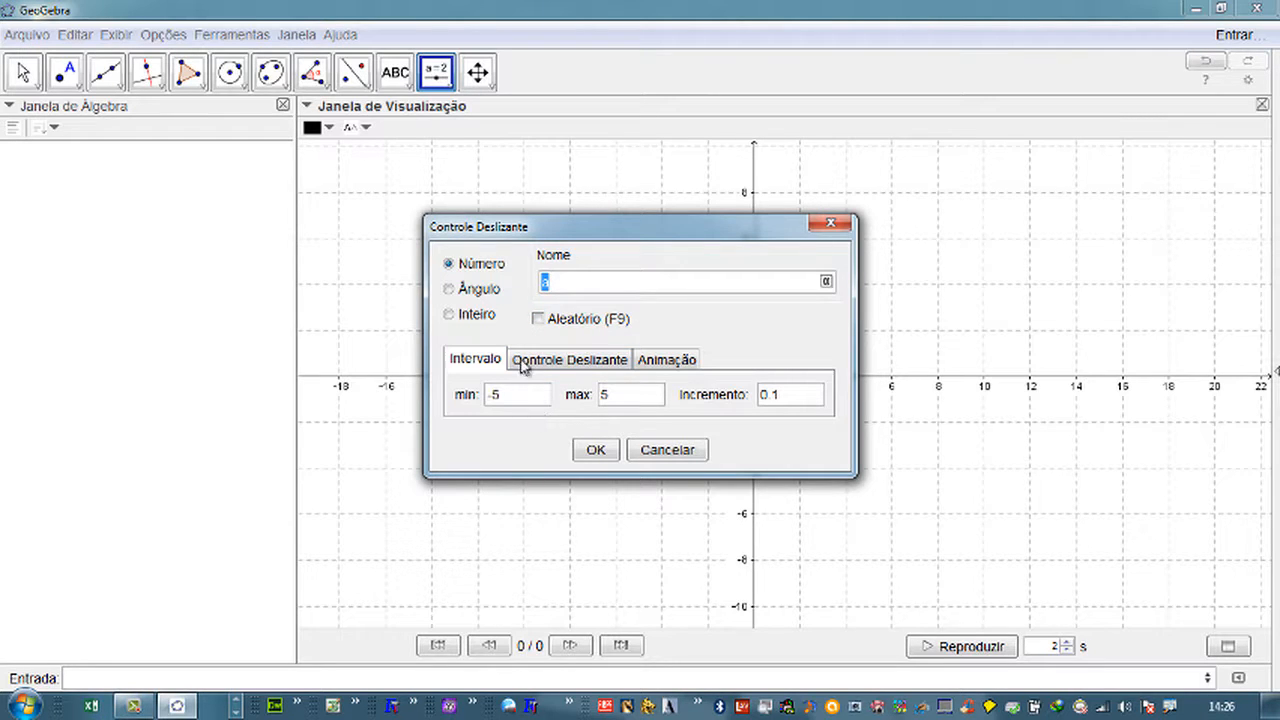
click(466, 288)
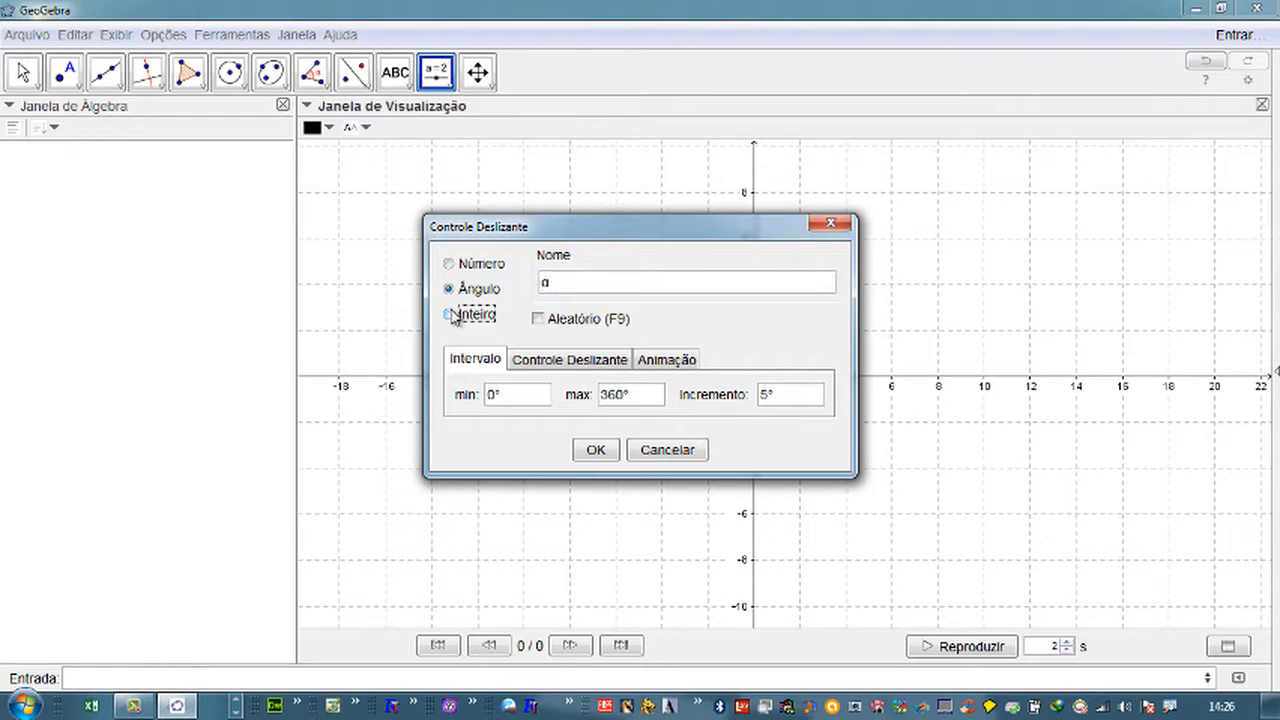
click(460, 314)
click(449, 264)
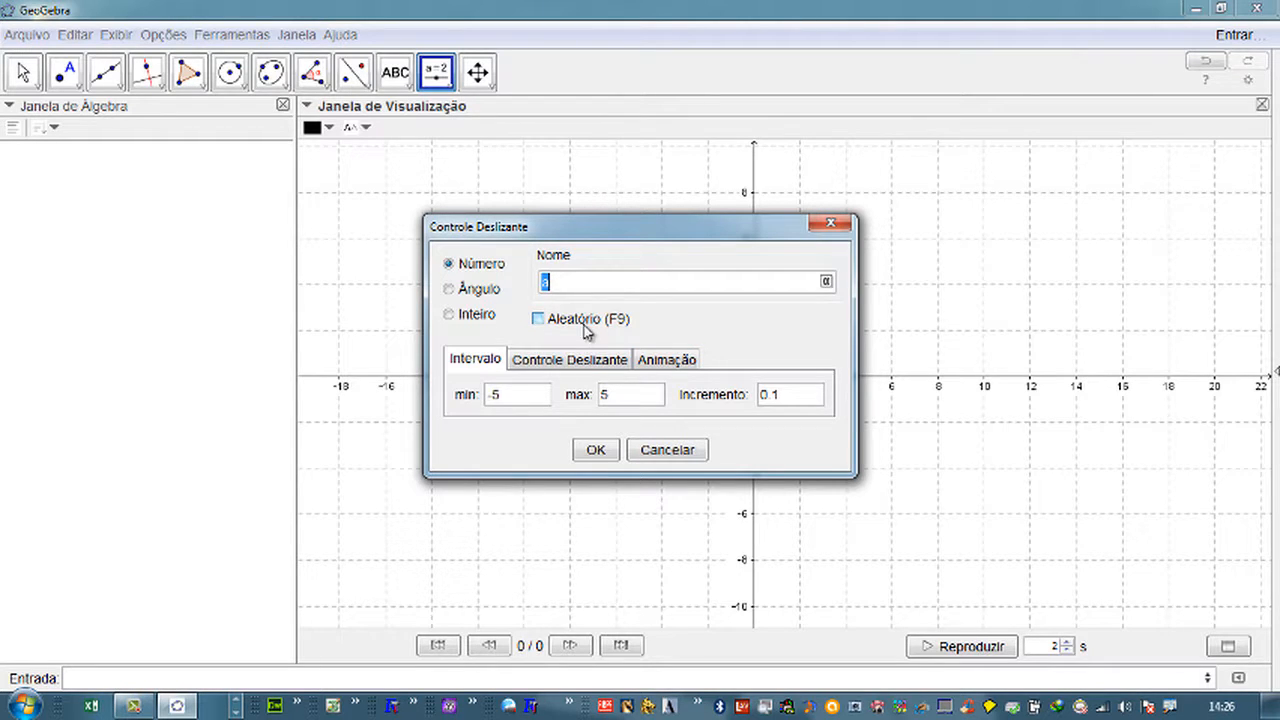
drag(622, 238, 679, 244)
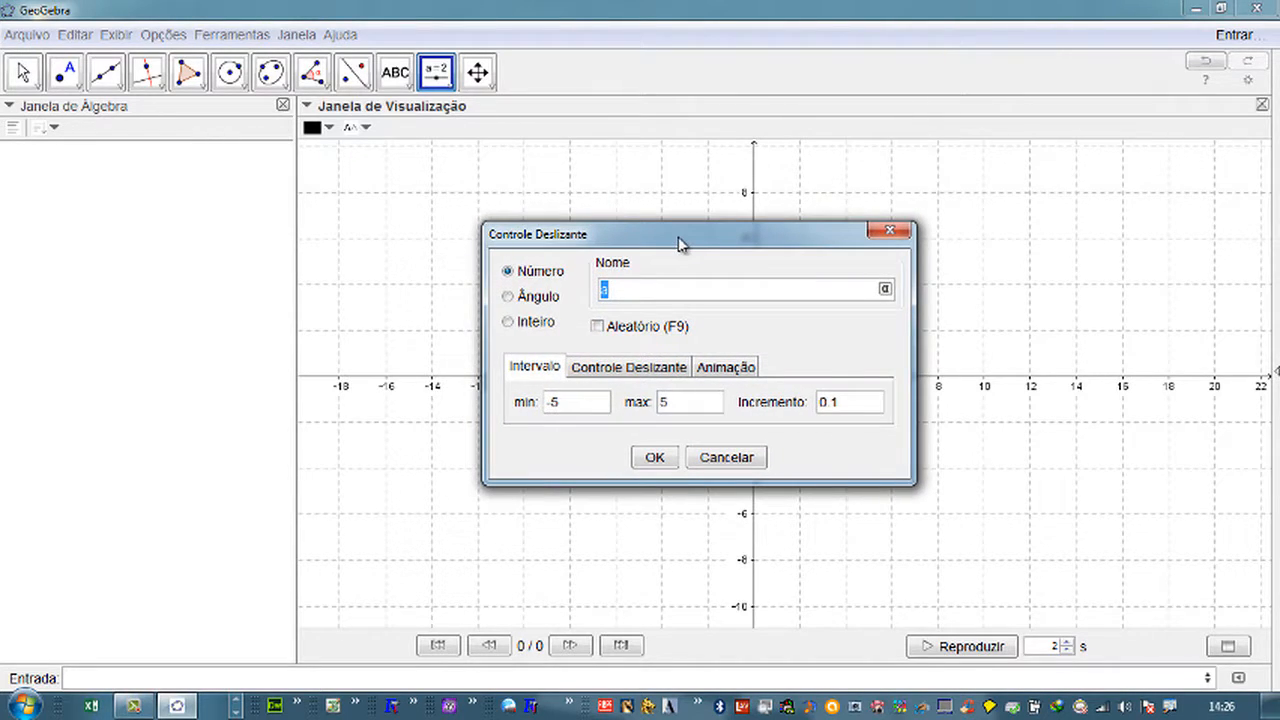
click(655, 459)
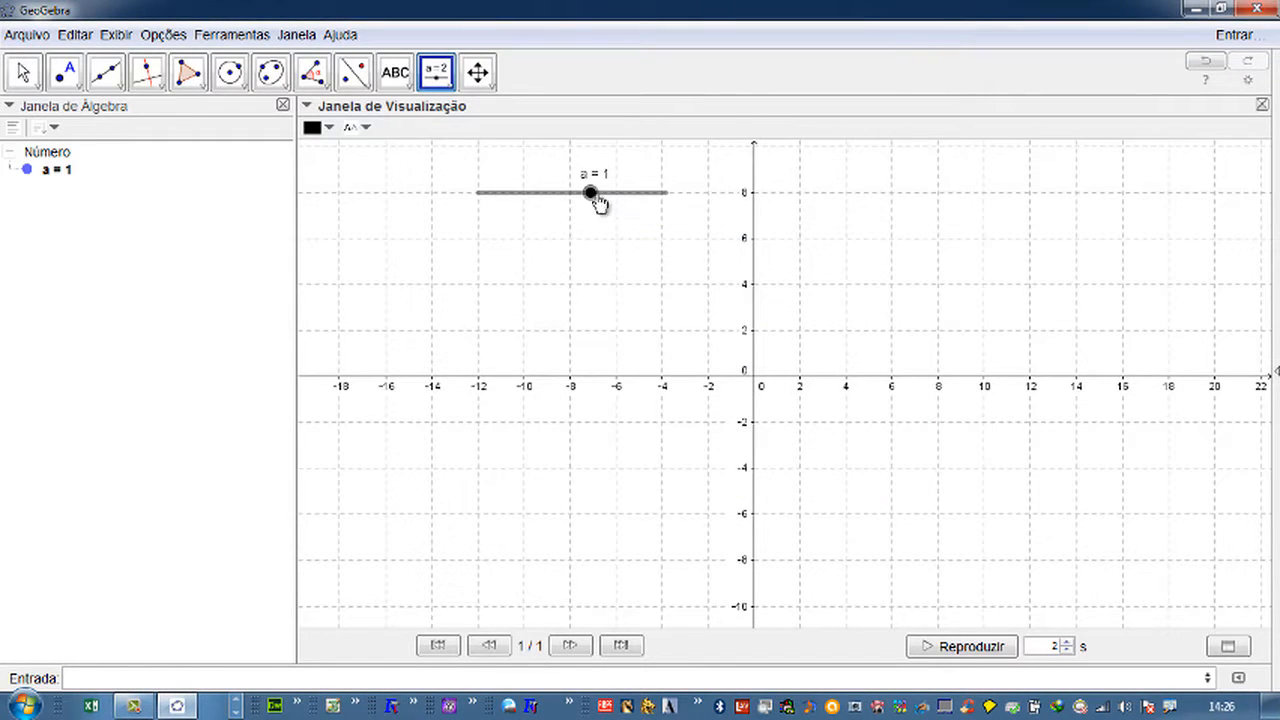
drag(600, 204, 469, 317)
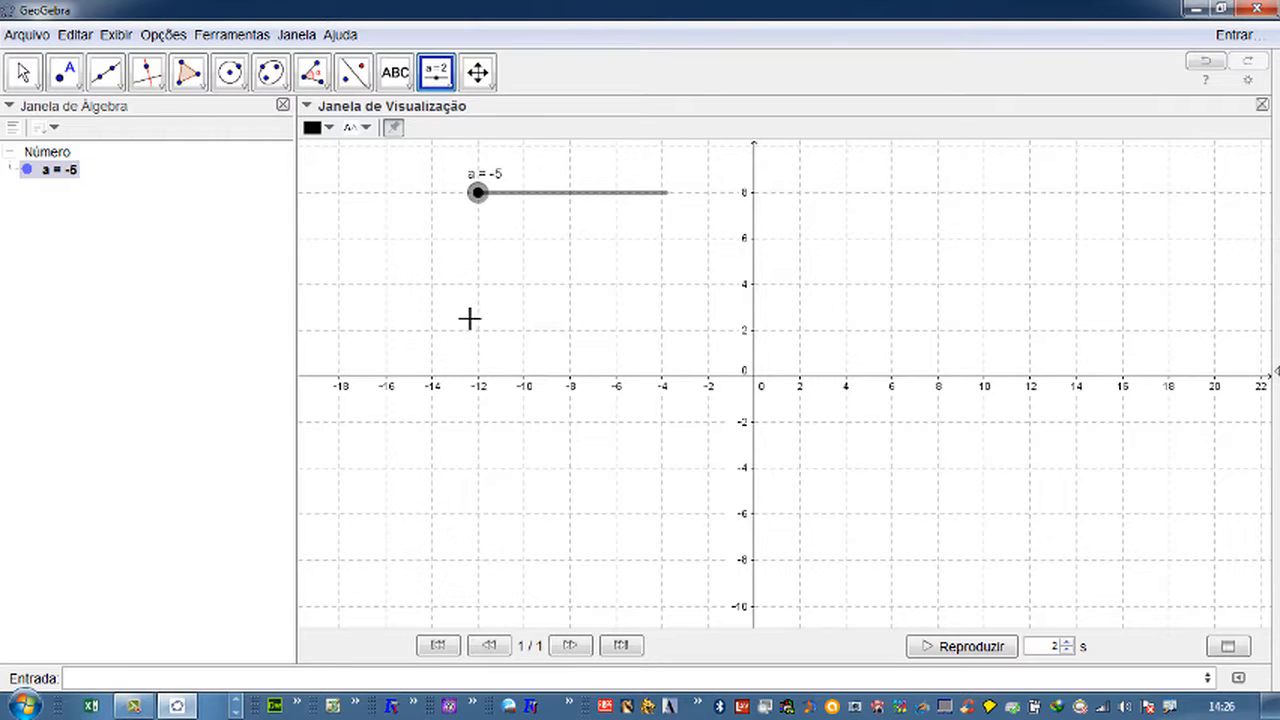
drag(488, 203, 462, 193)
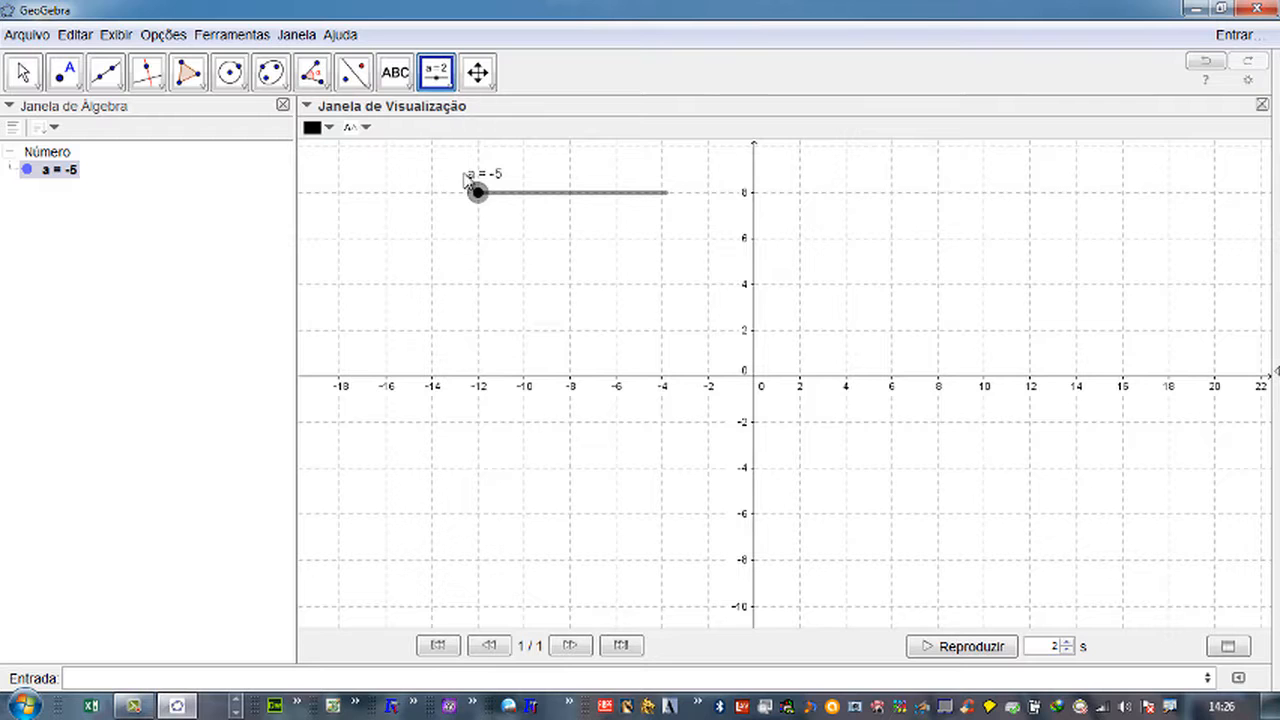
- Add a number slider b from -5 to 5 with increment 0.1 just below slider a, and set it to -5
click(476, 240)
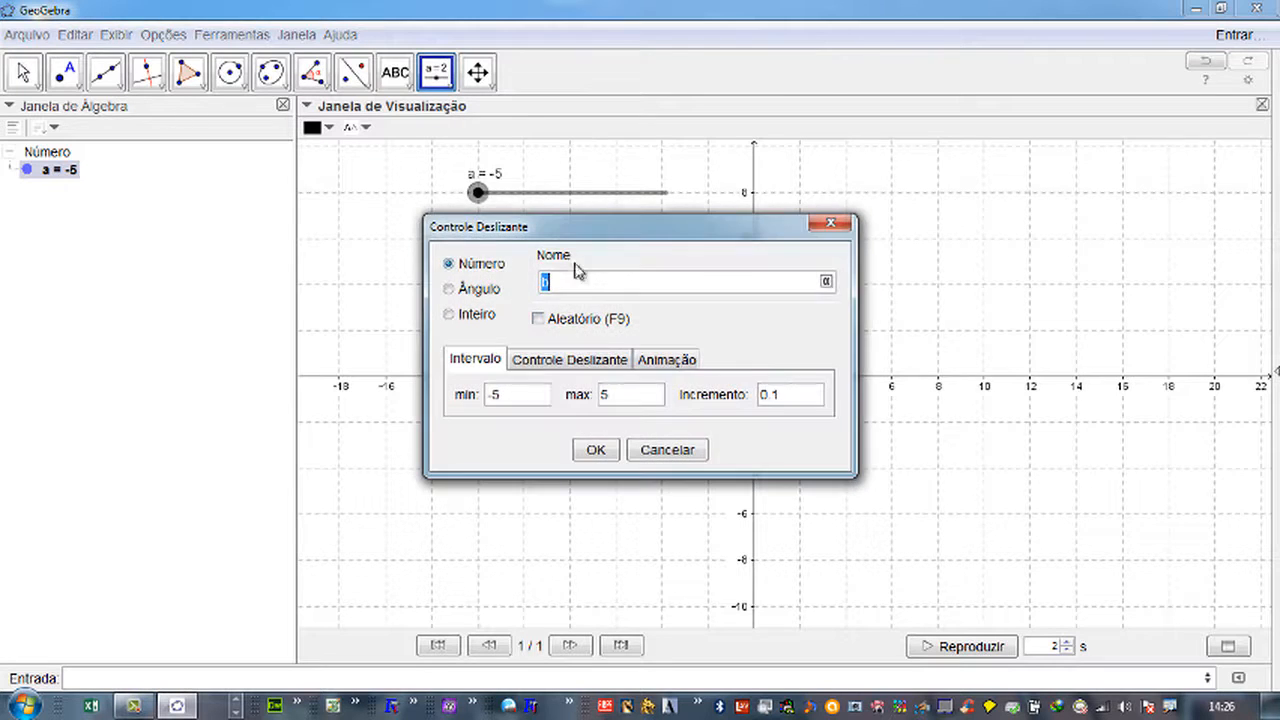
click(597, 450)
drag(589, 242, 478, 243)
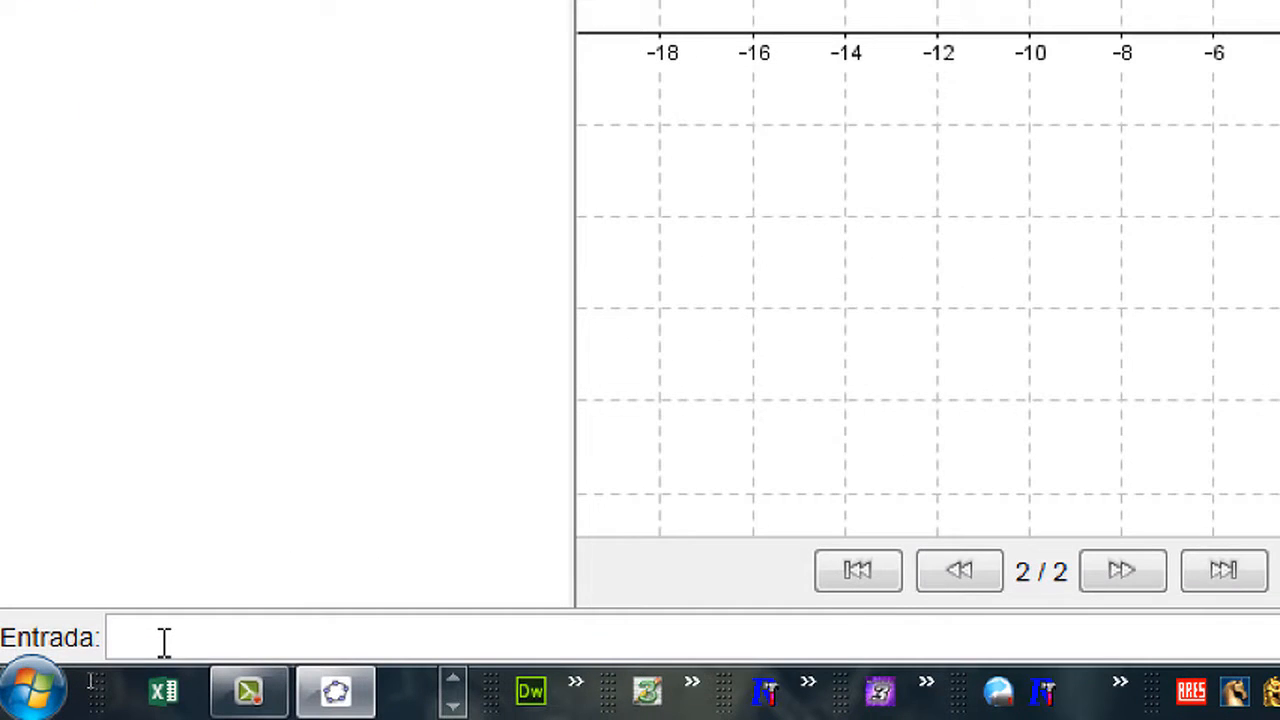
- Define the number Soma as a+b
text(oma)
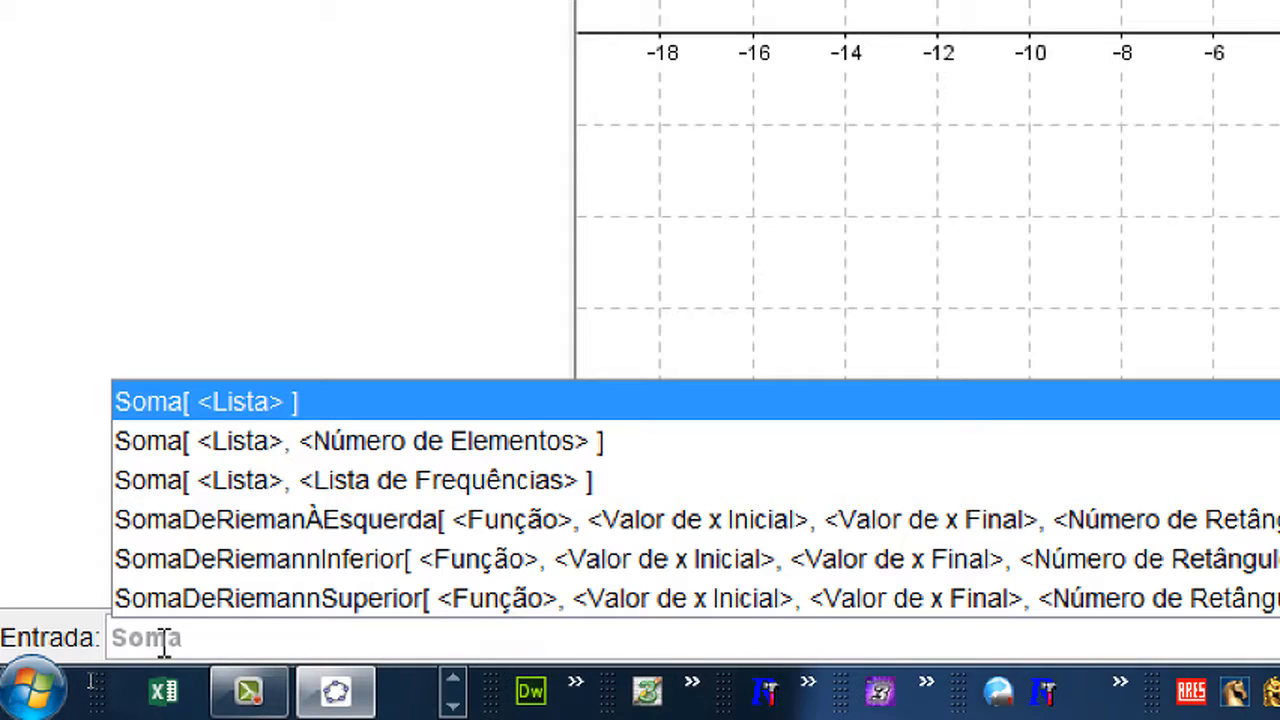
text(=)
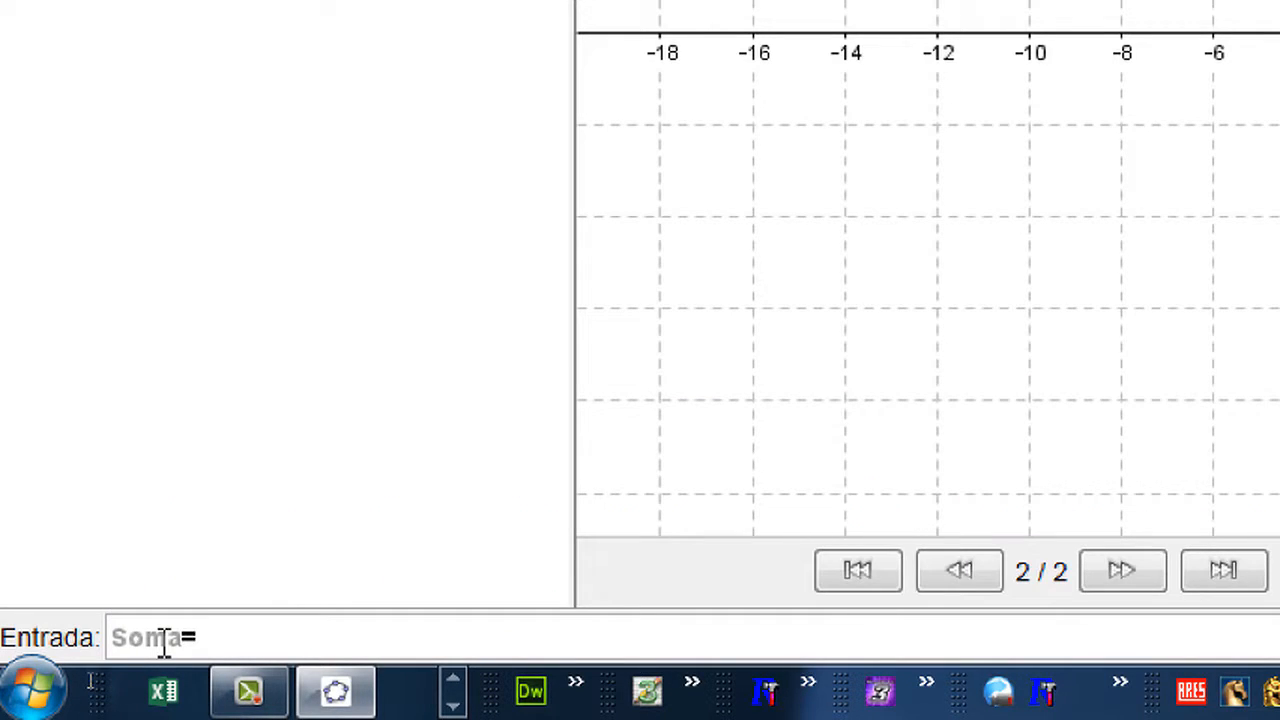
text(a+b)
key(Return)
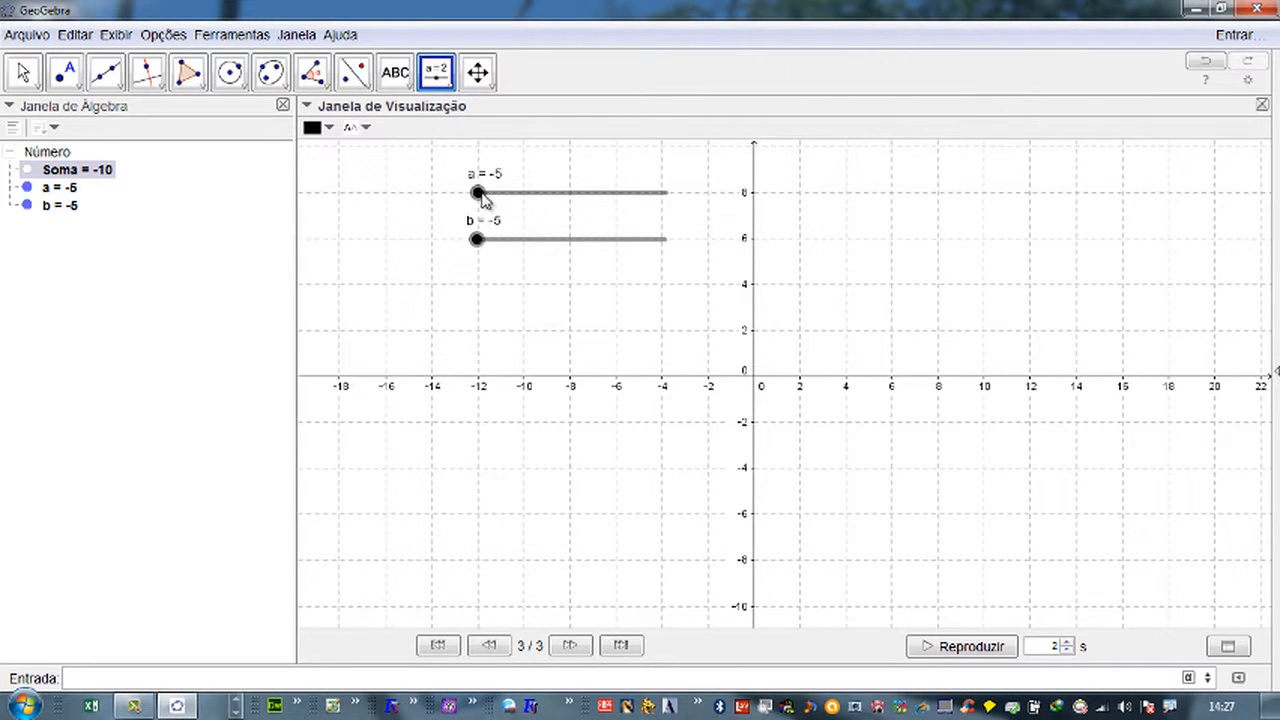
- Vary the sliders to test the sum: a to 1.8, b to 5, and a to 2 and up to 5
drag(481, 196, 605, 212)
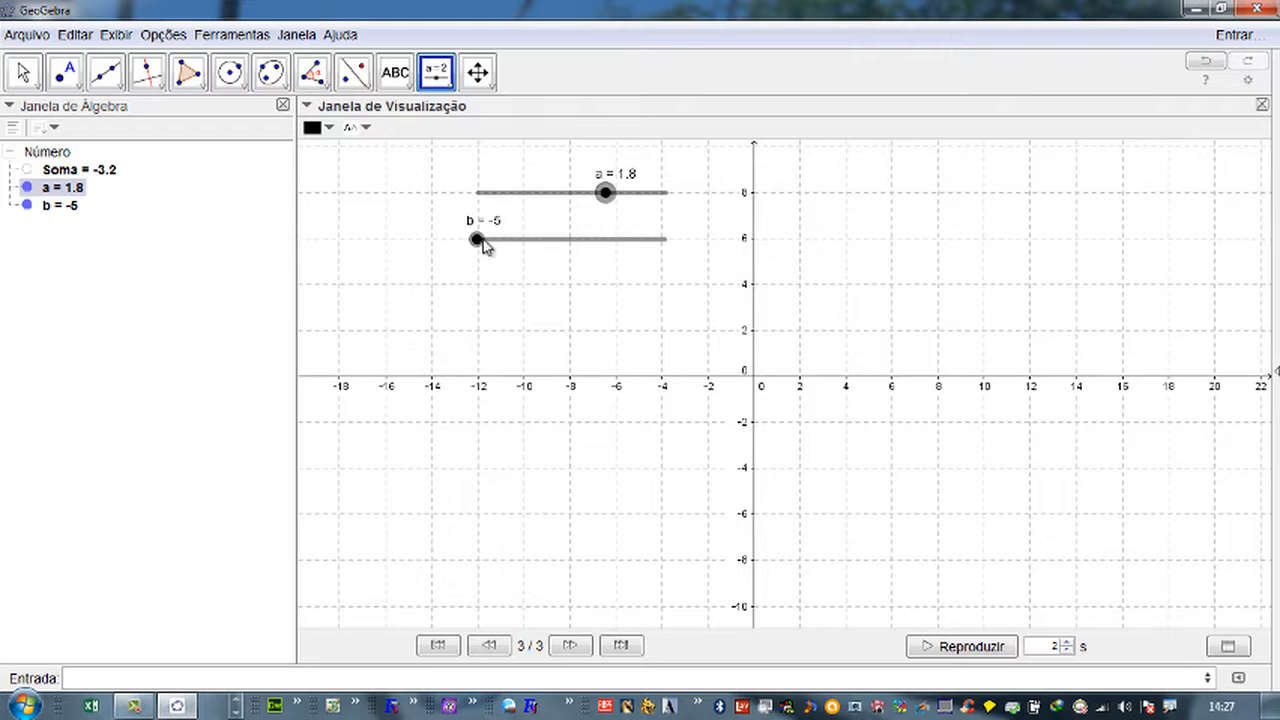
drag(481, 246, 670, 250)
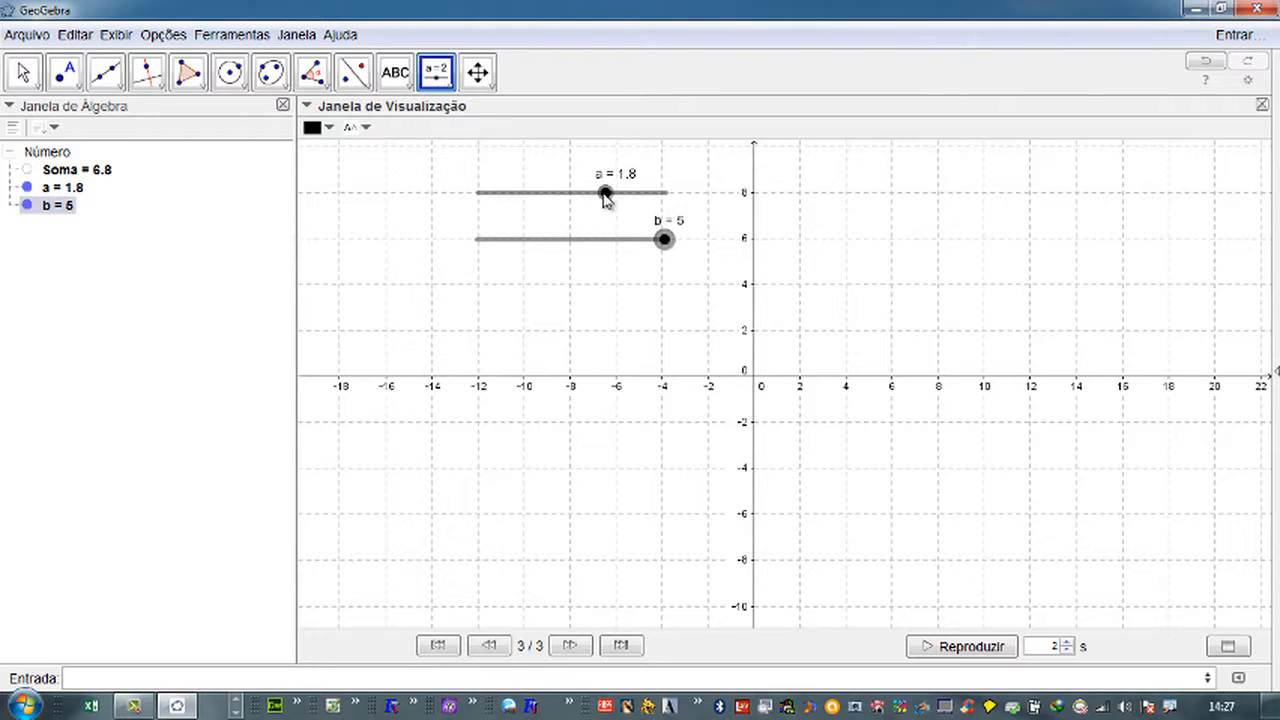
drag(606, 197, 609, 193)
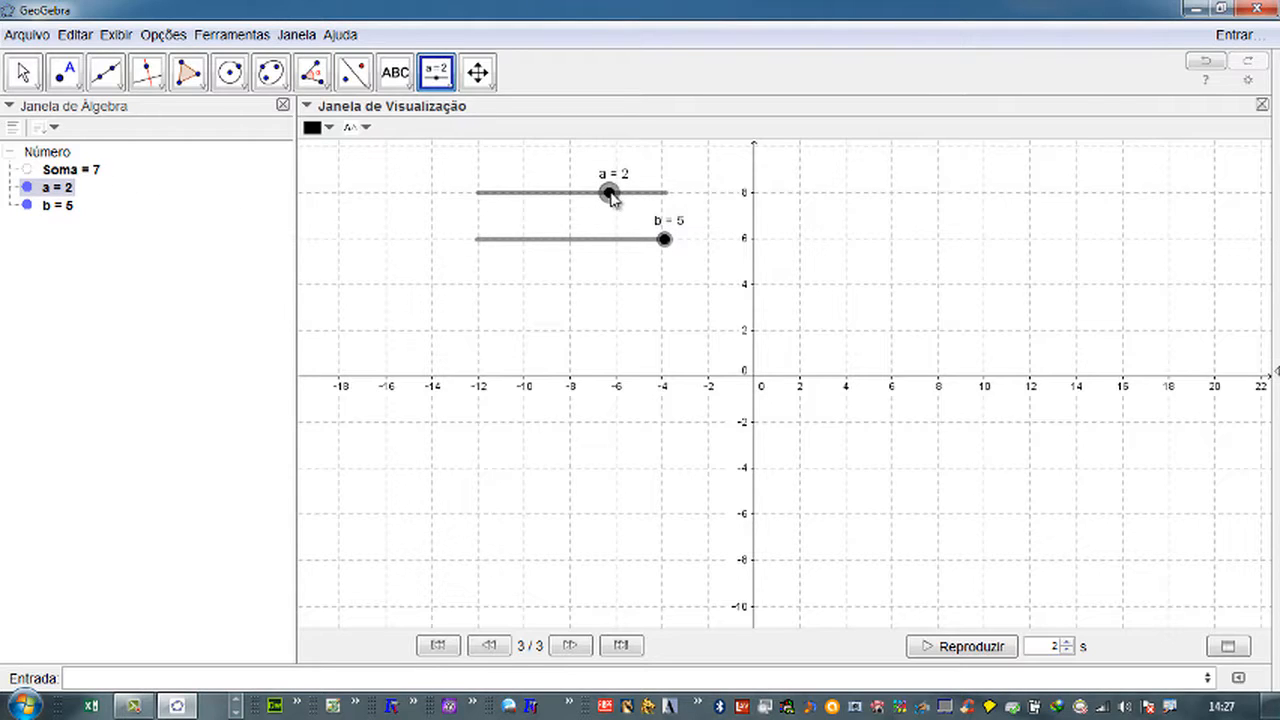
drag(612, 197, 677, 260)
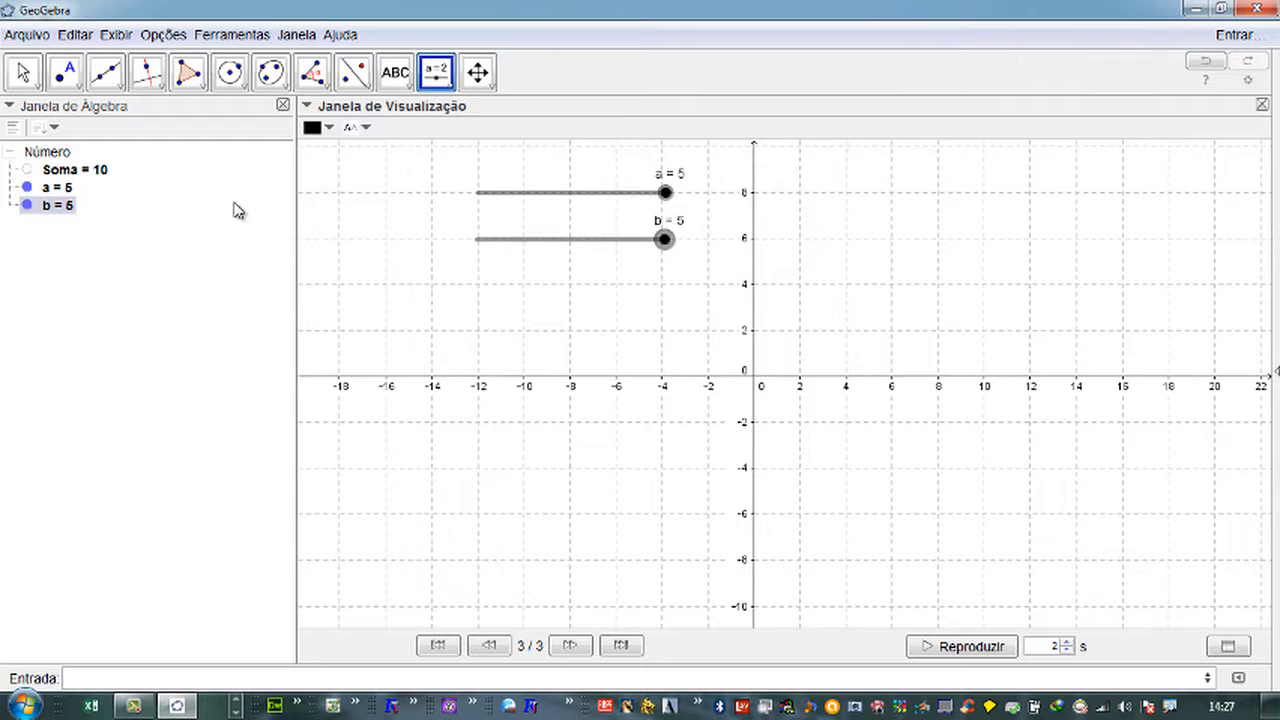
- Place Soma as a dynamic text in the upper part of the first quadrant, and vary slider a, finishing at 5
right_click(57, 175)
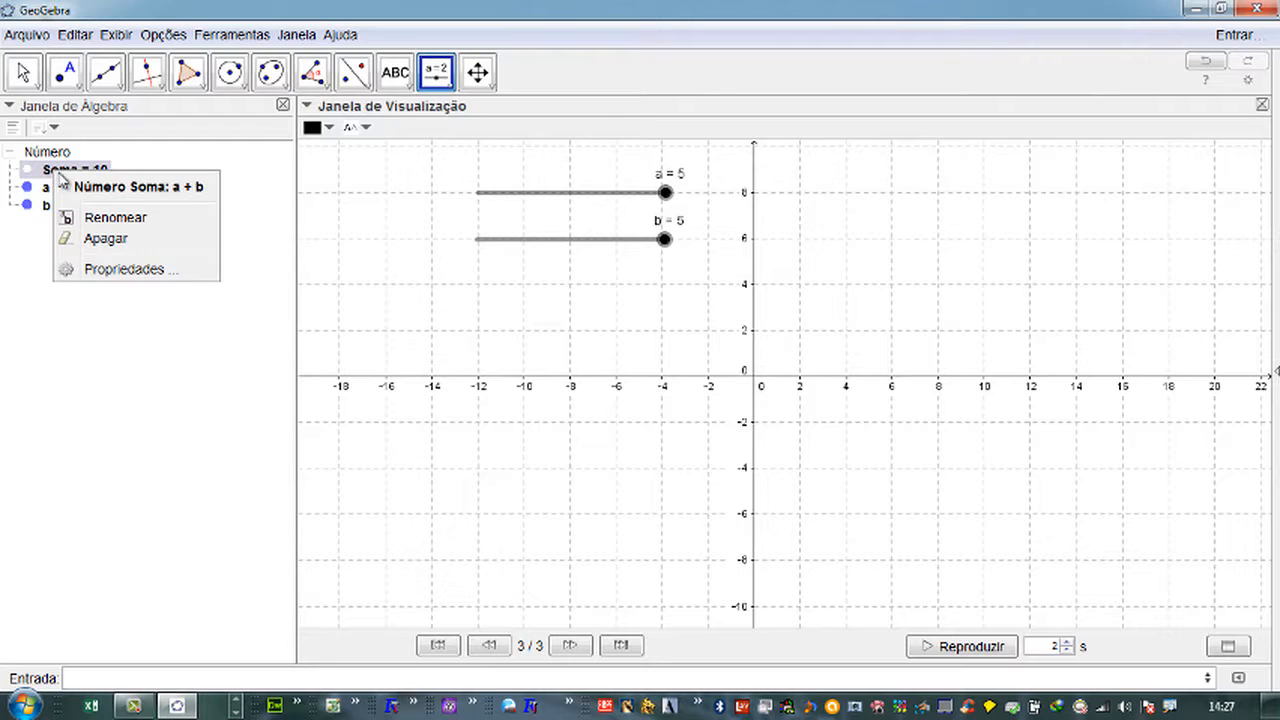
click(60, 172)
drag(60, 172, 803, 226)
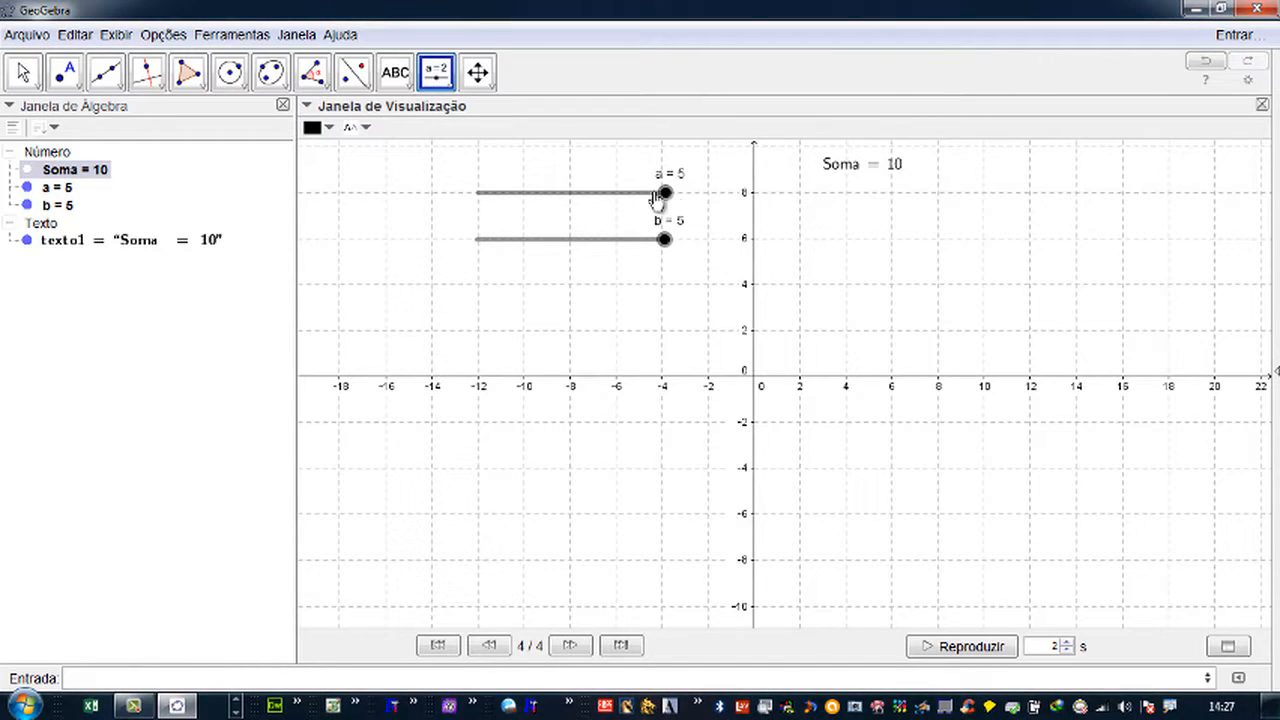
mouse_move(665, 193)
mouse_down()
mouse_move(551, 200)
mouse_move(677, 209)
mouse_up()
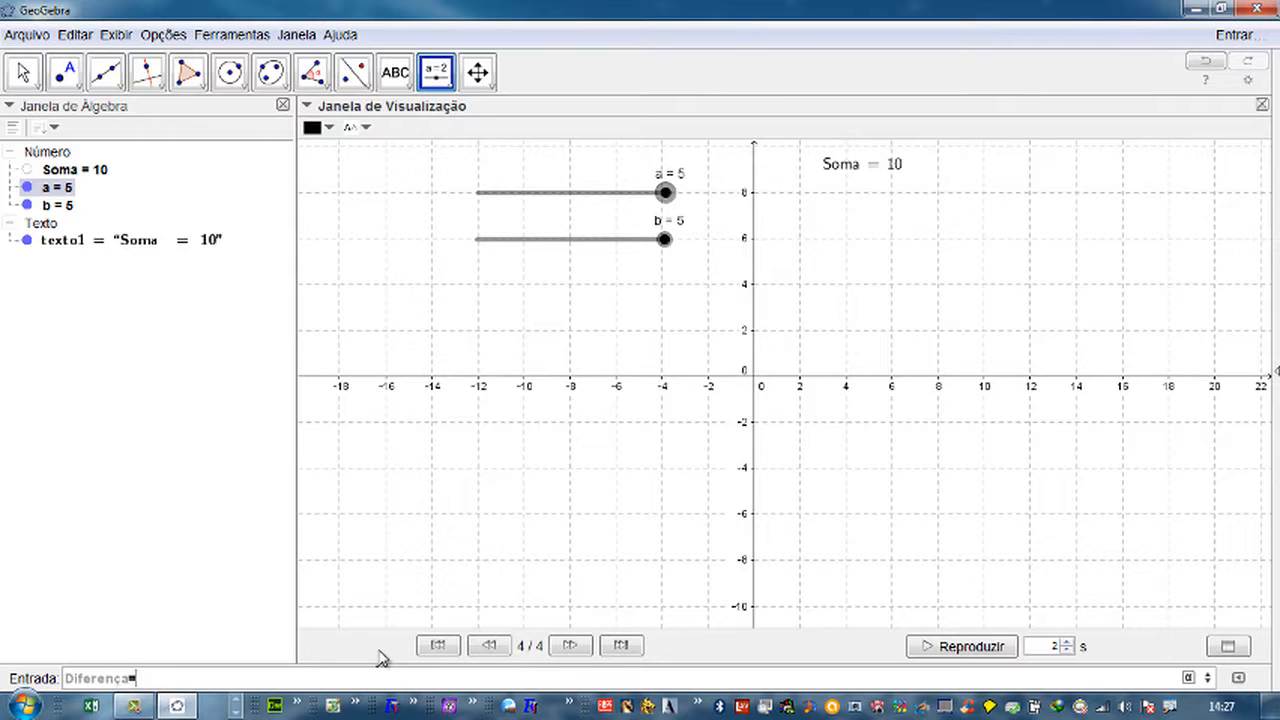
- Define the number Diferença as abs(a-b)
text(ab)
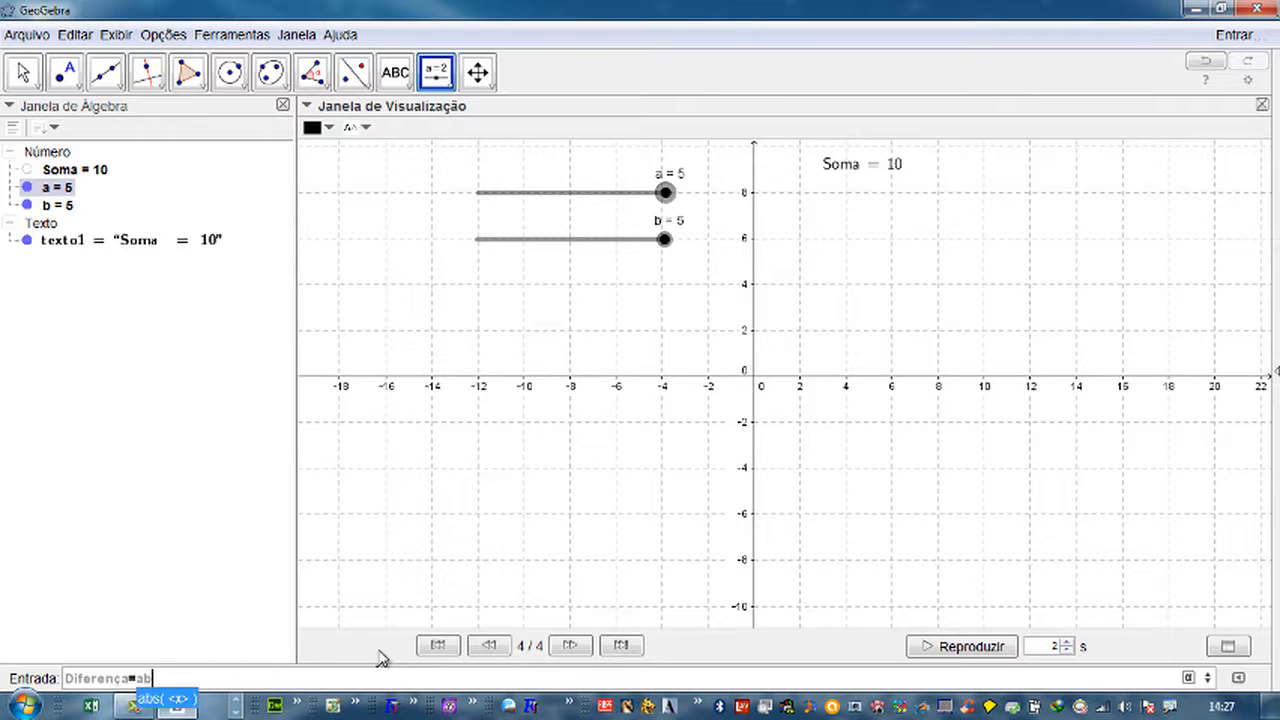
text(s)
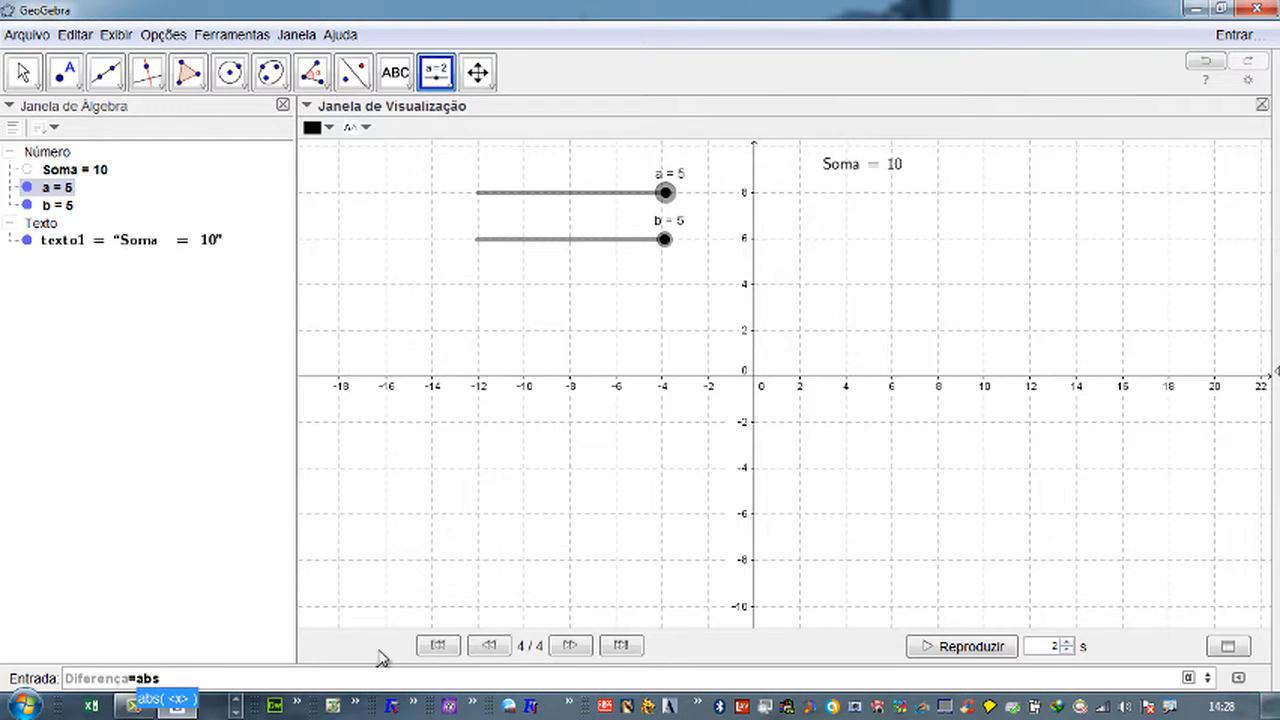
text((a-b)
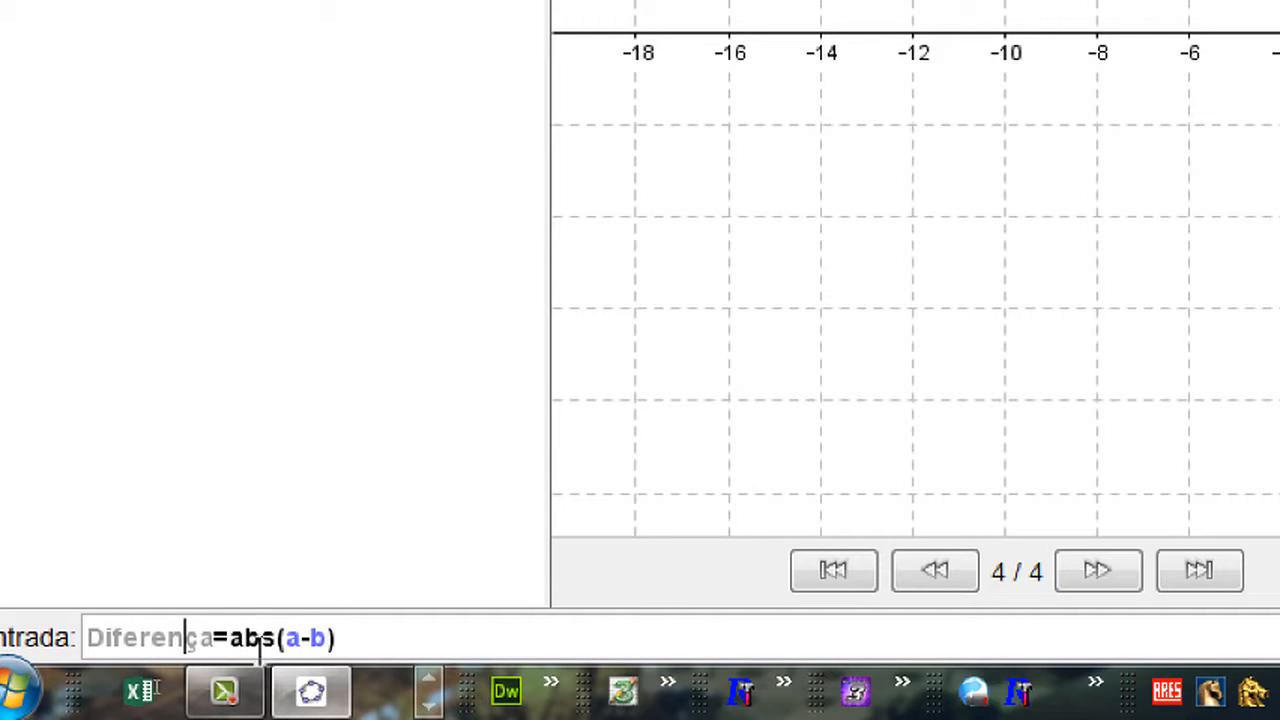
click(386, 639)
key(Return)
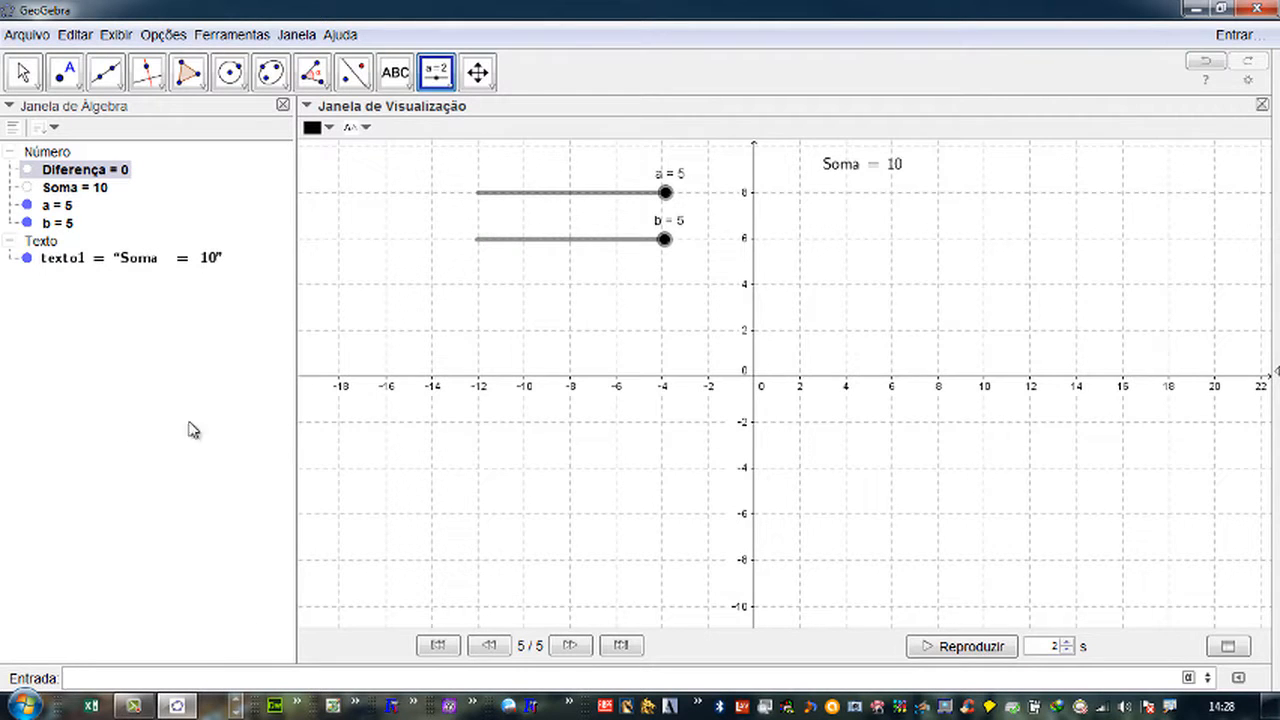
- Place Diferença as a dynamic text above the Soma text in the graphics area
right_click(90, 172)
drag(100, 172, 810, 154)
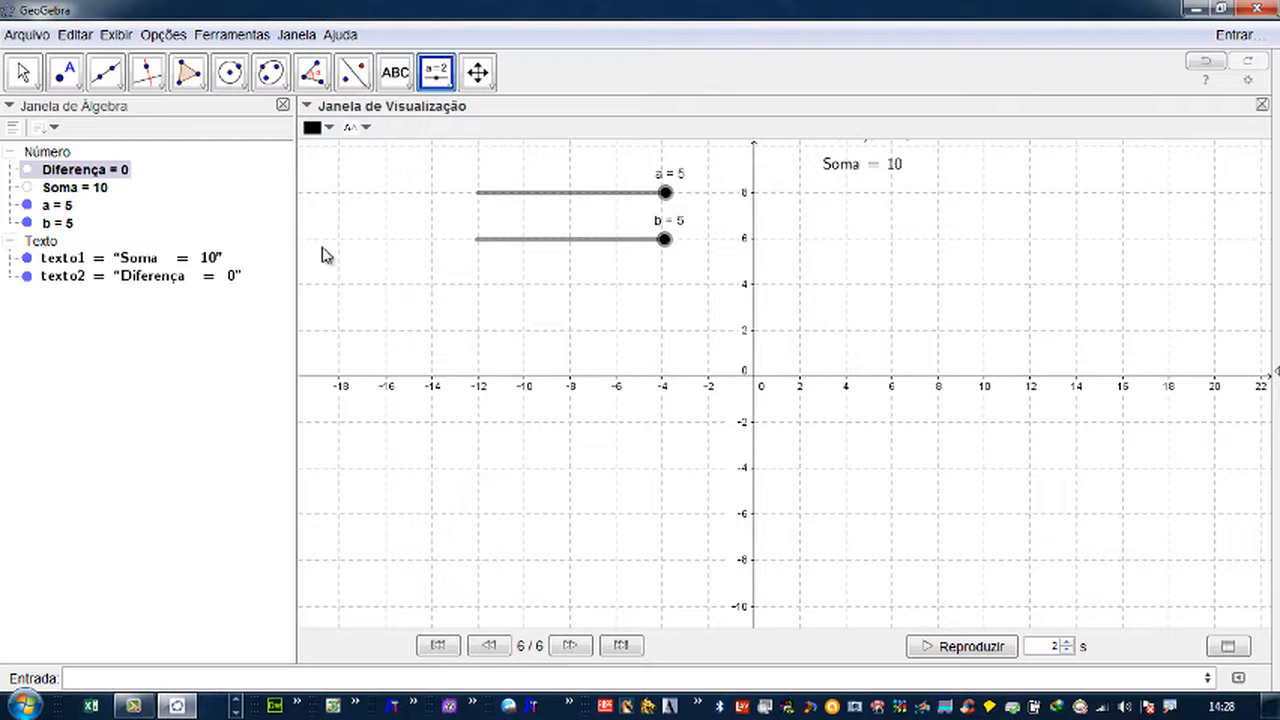
- Place Diferença again as a second dynamic text below the Soma text
drag(100, 172, 814, 249)
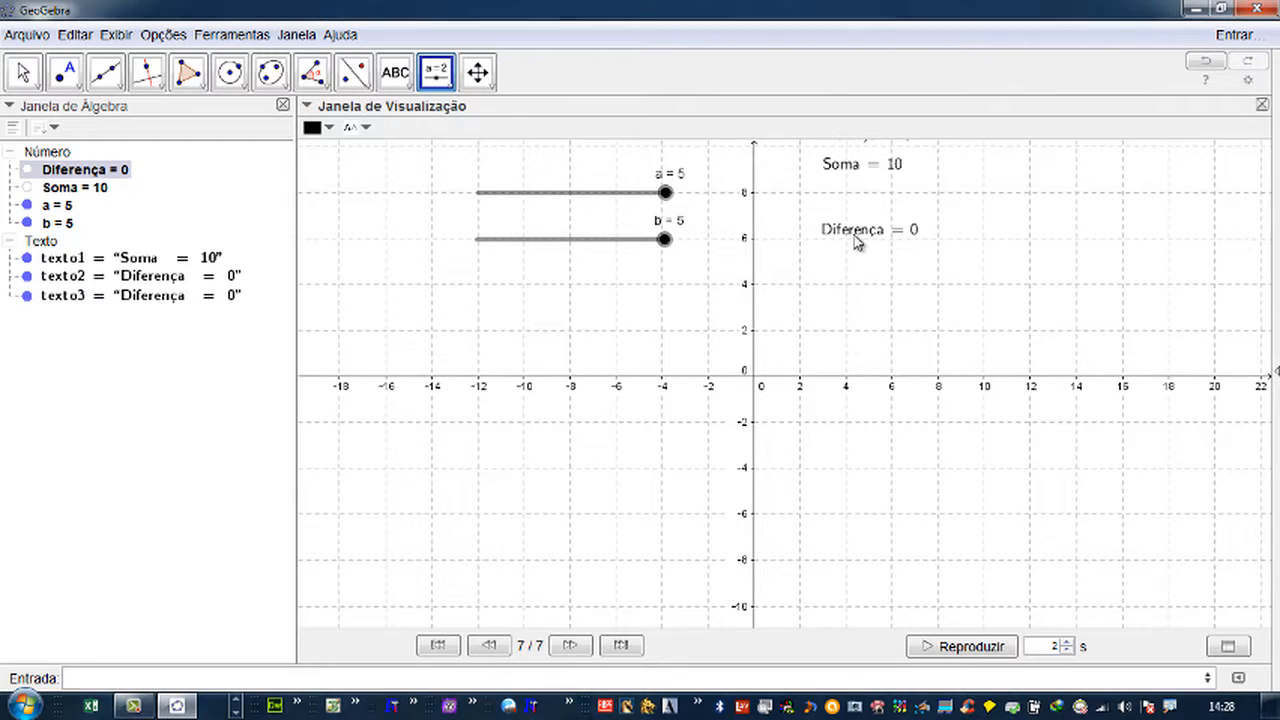
click(843, 229)
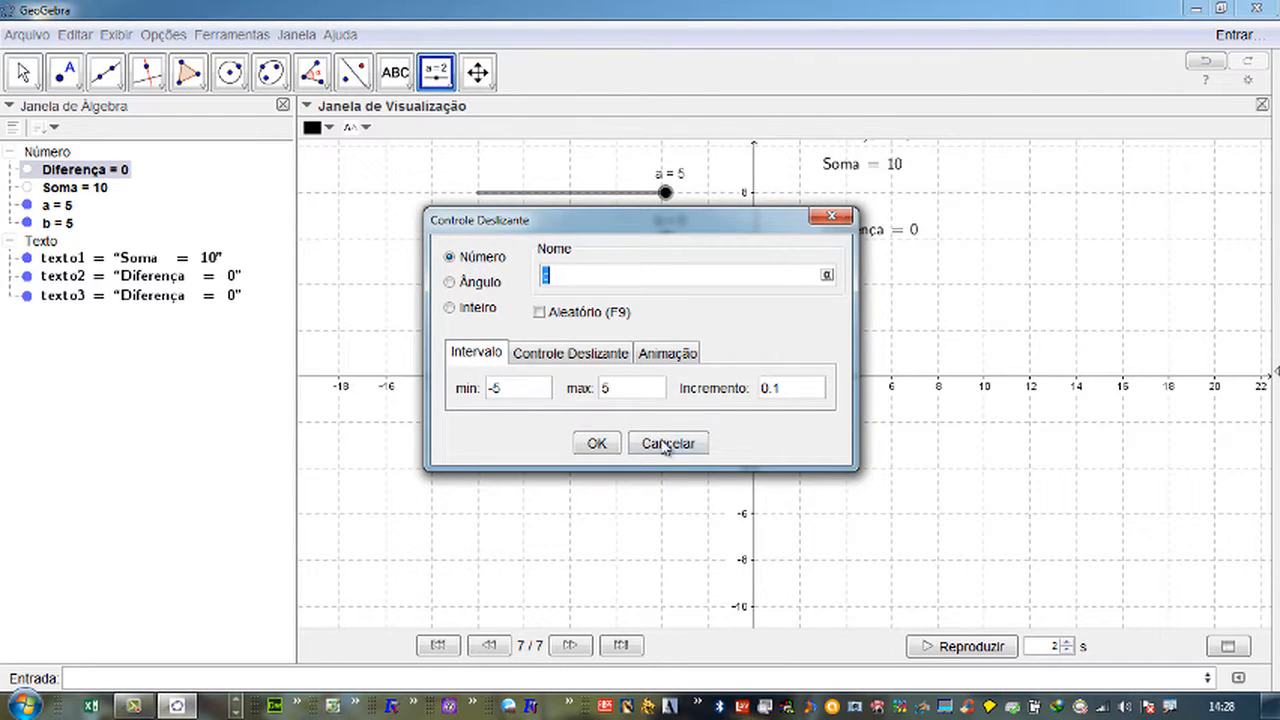
click(666, 443)
right_click(849, 192)
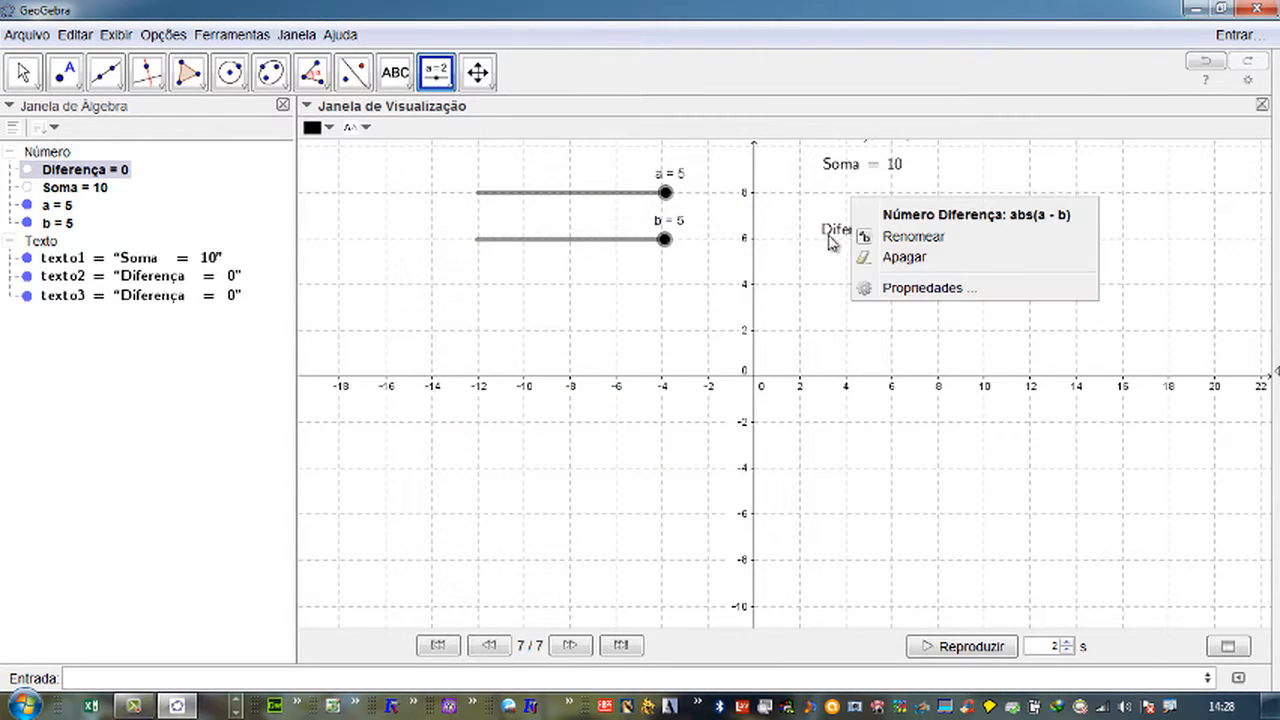
click(836, 226)
click(847, 220)
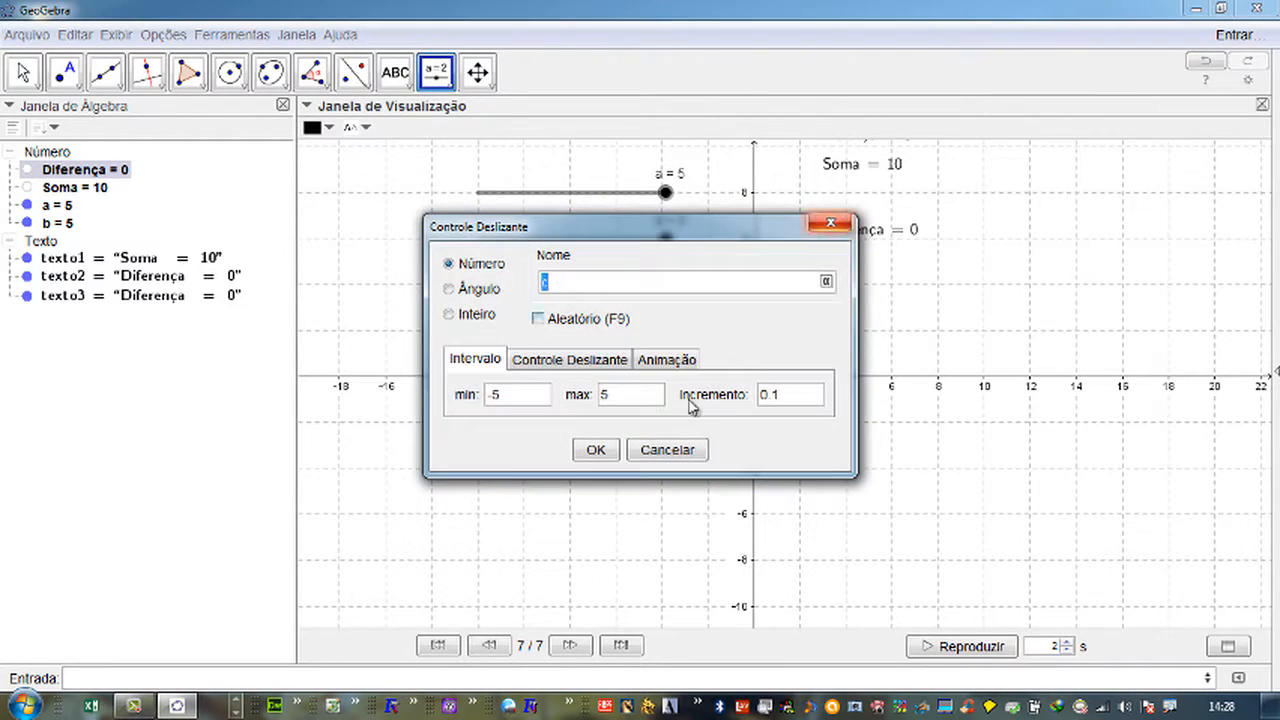
click(666, 447)
- Move the new Diferença text up until it sits directly beneath the Soma text
click(22, 72)
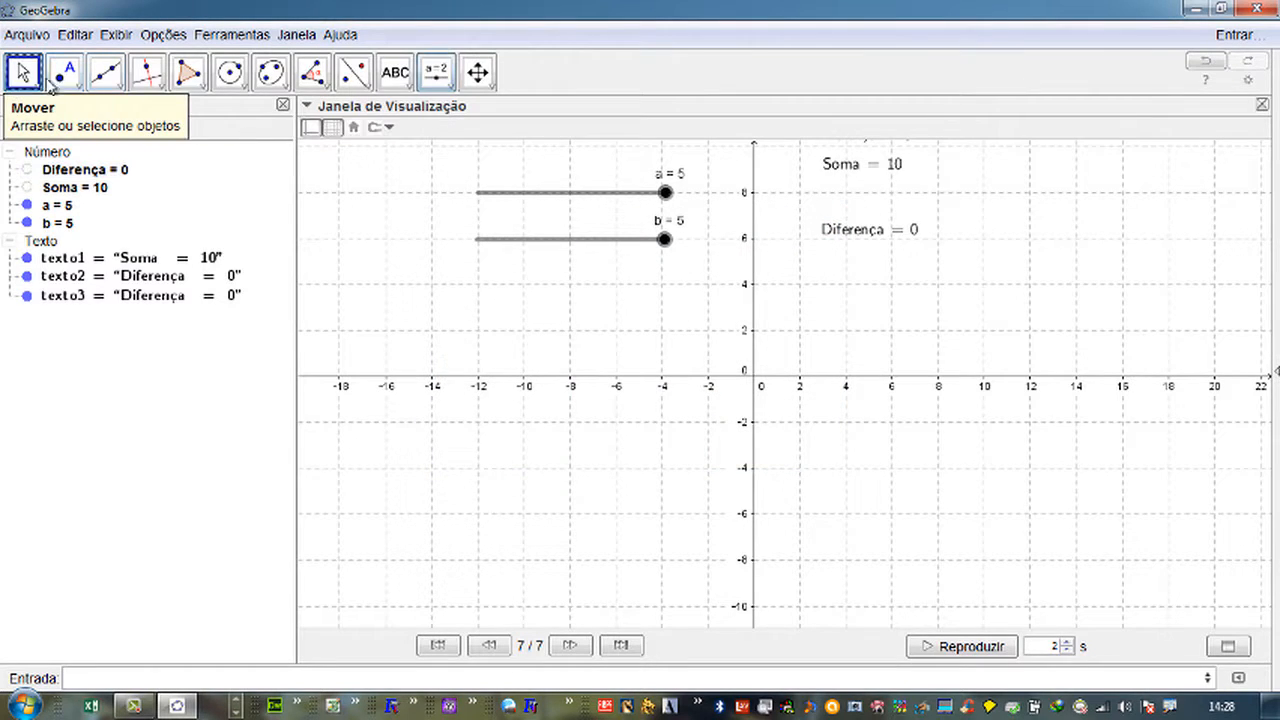
click(838, 236)
drag(838, 236, 840, 205)
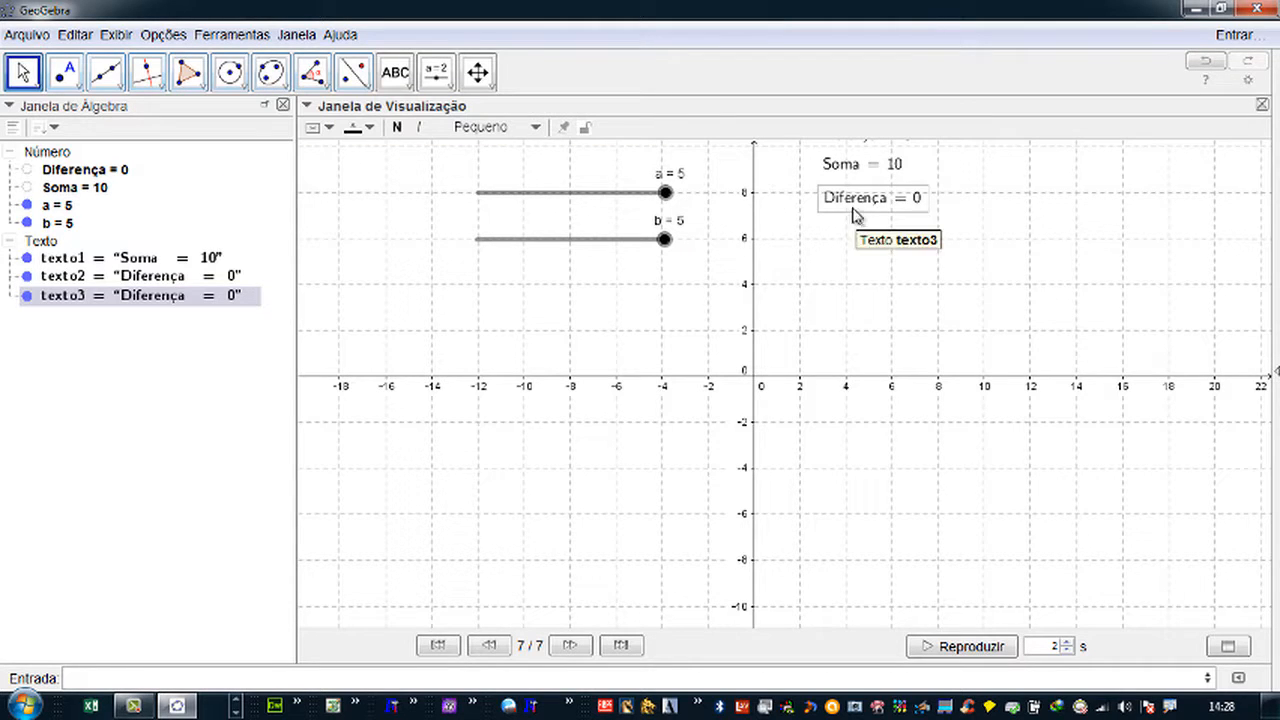
click(312, 72)
click(354, 72)
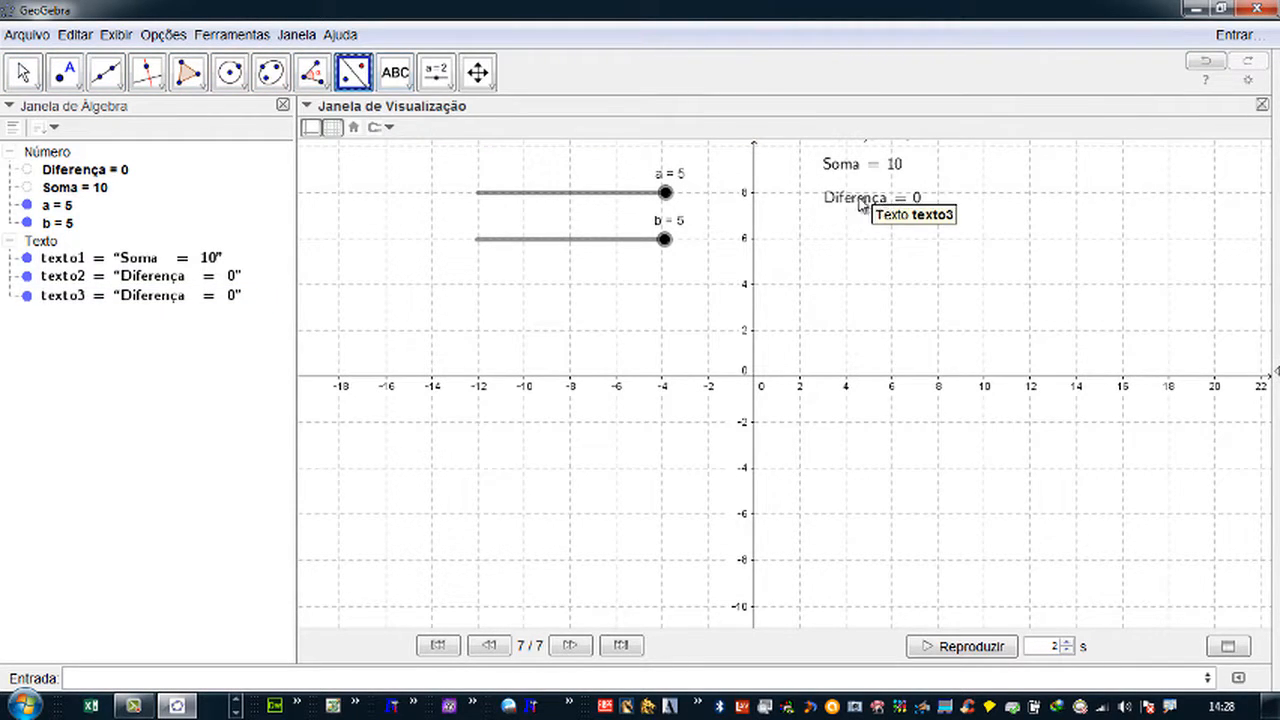
click(22, 72)
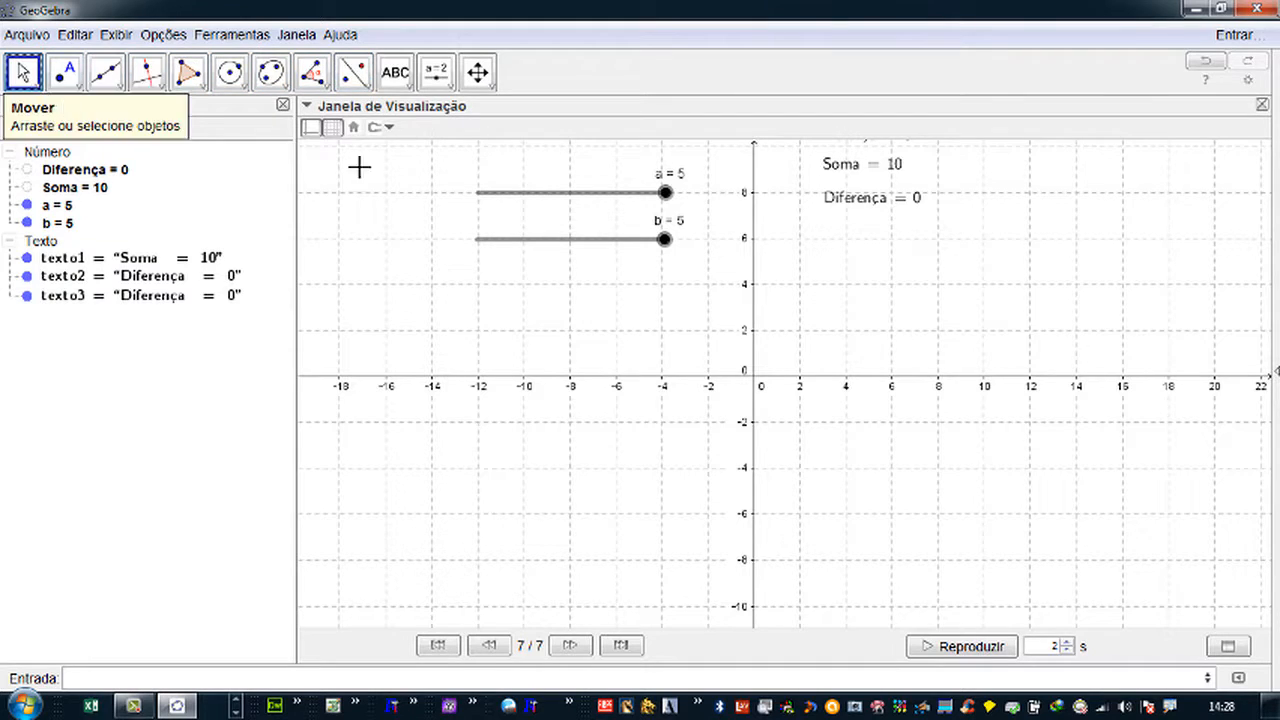
click(860, 205)
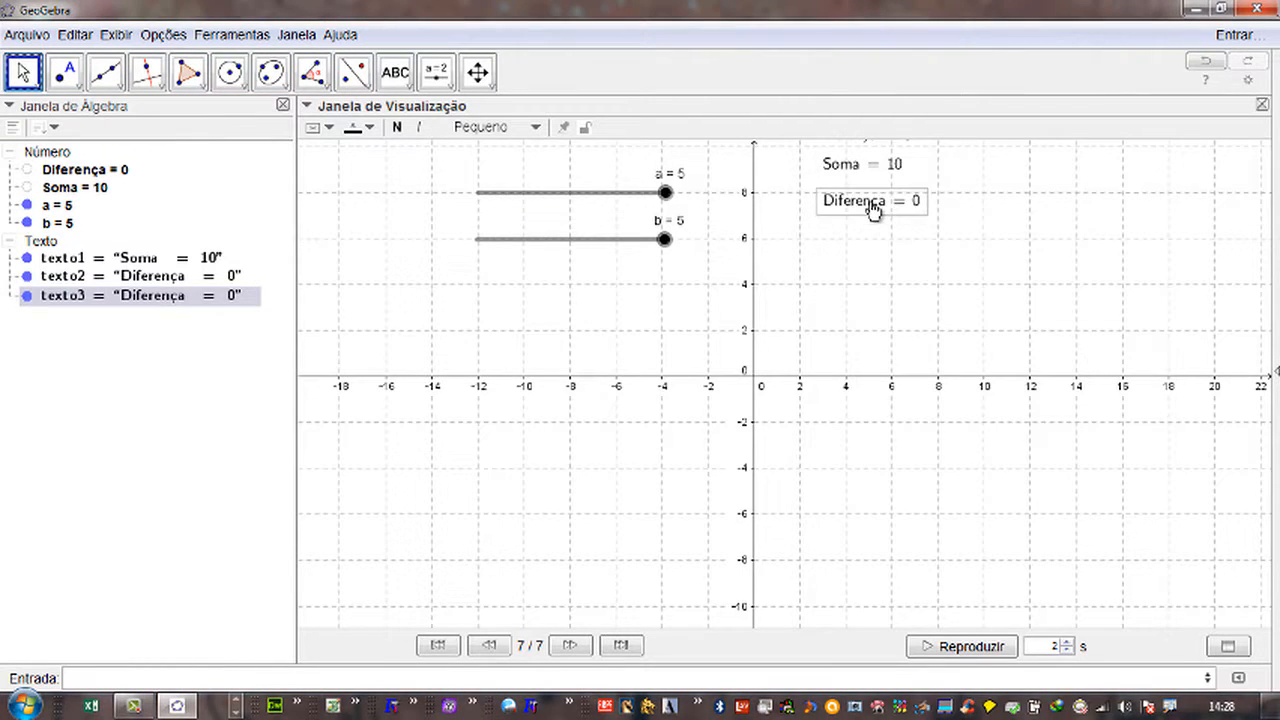
- Define the point A=(a,b) and vary the sliders to test it, finishing with both at 5
mouse_move(665, 192)
mouse_down()
mouse_move(480, 200)
mouse_move(666, 207)
mouse_up()
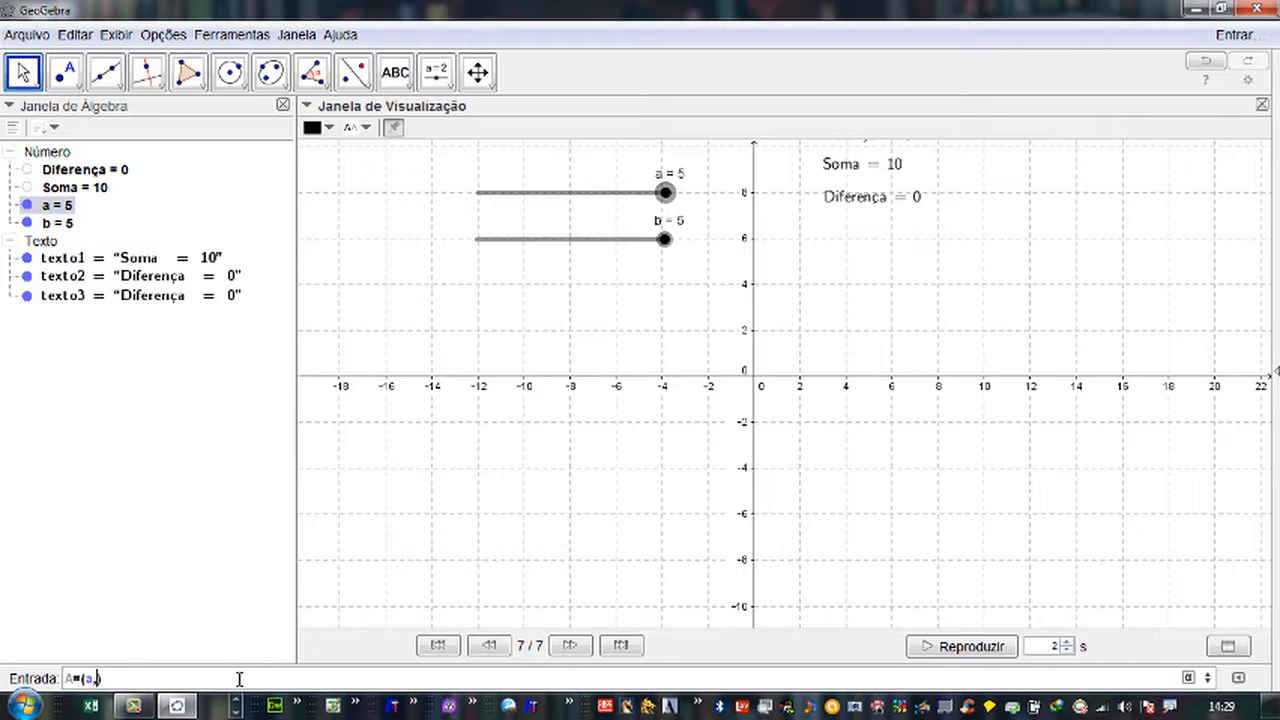
text(b)
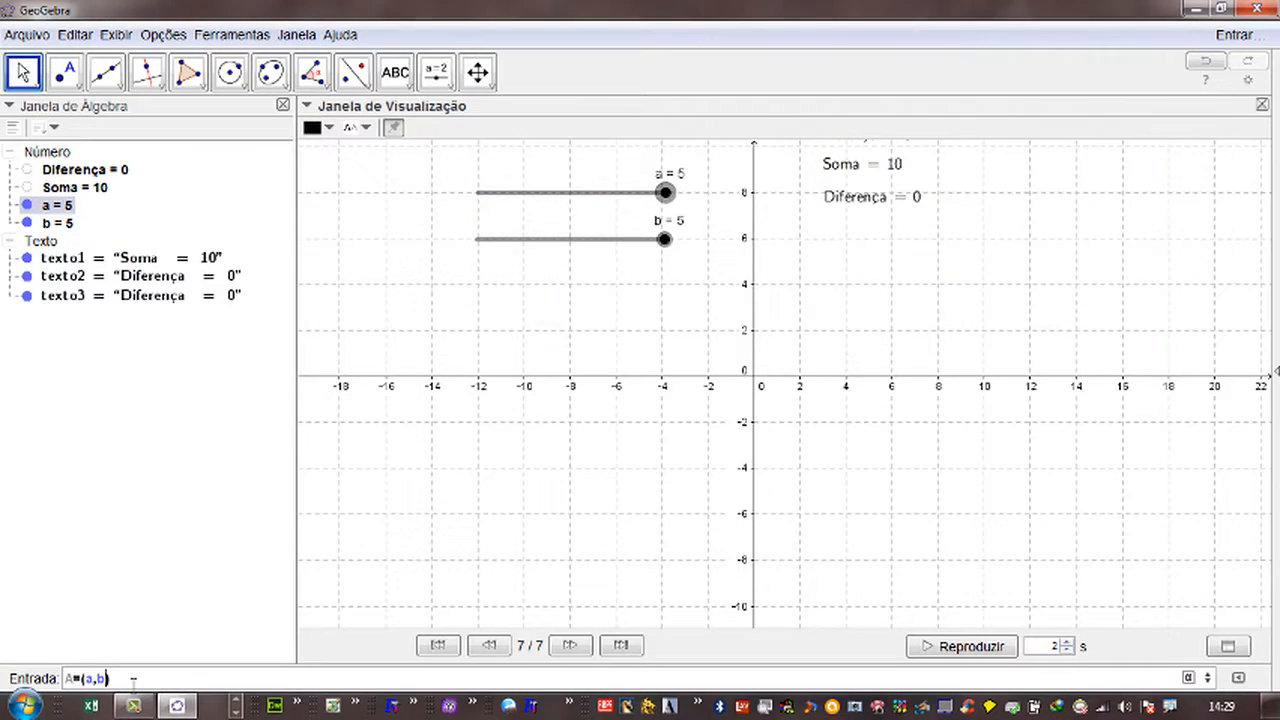
key(Return)
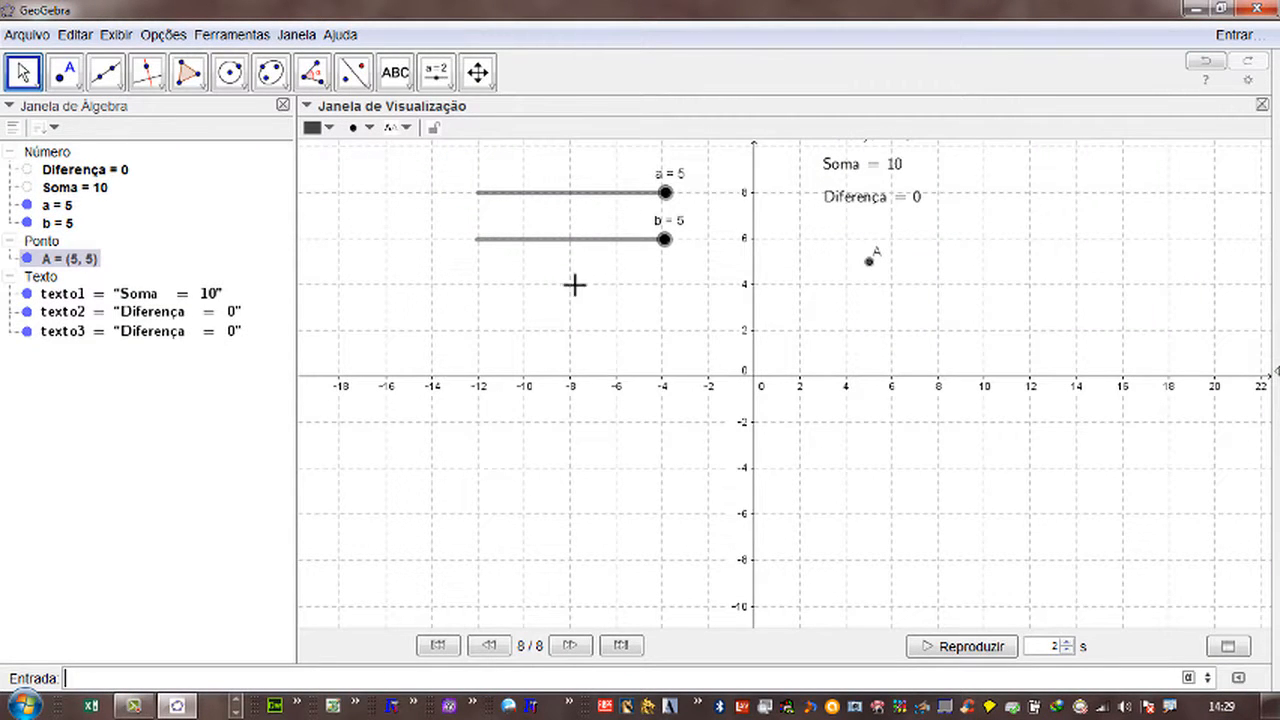
drag(665, 193, 671, 272)
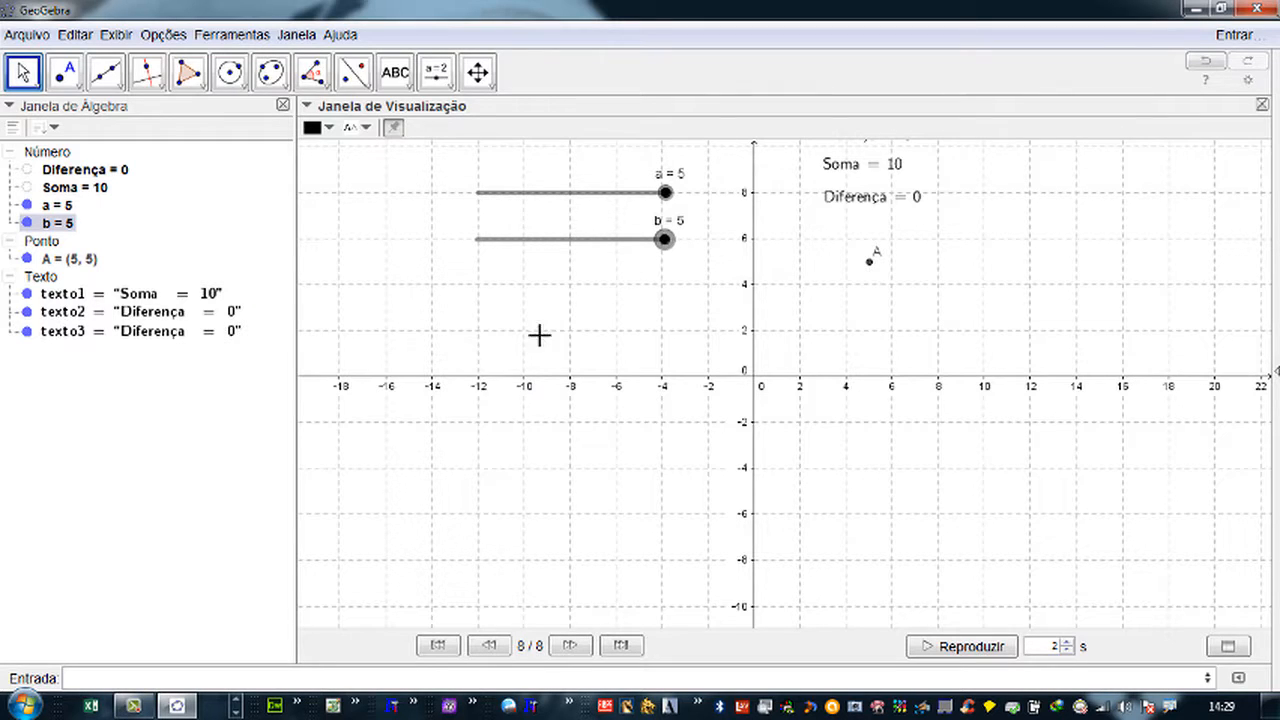
- Animate sliders a and b, and enable the trace of point A
right_click(668, 198)
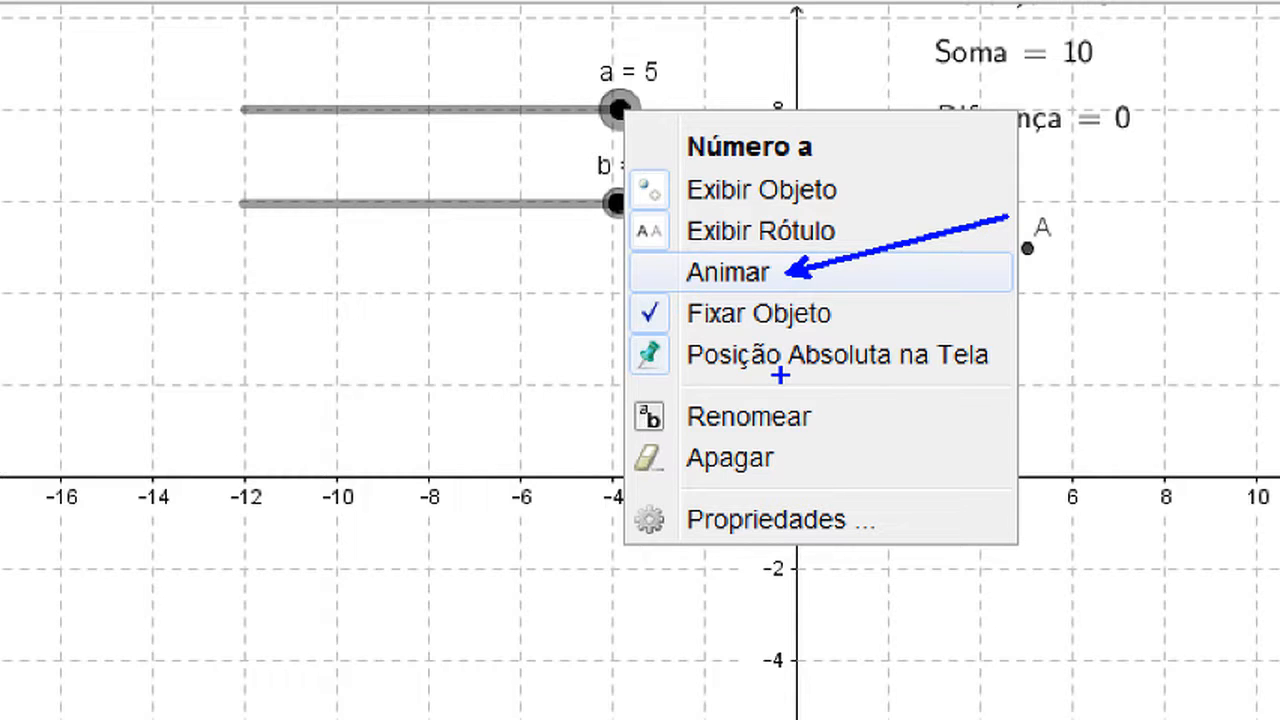
key(Escape)
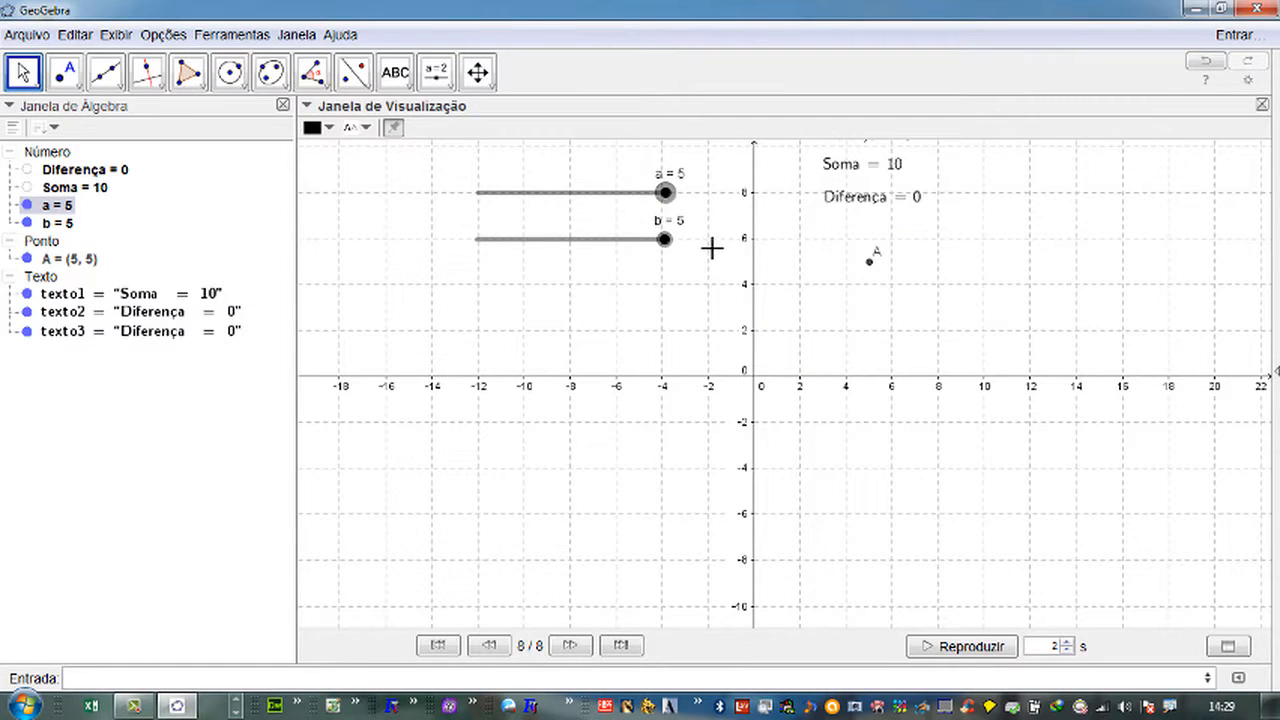
right_click(666, 193)
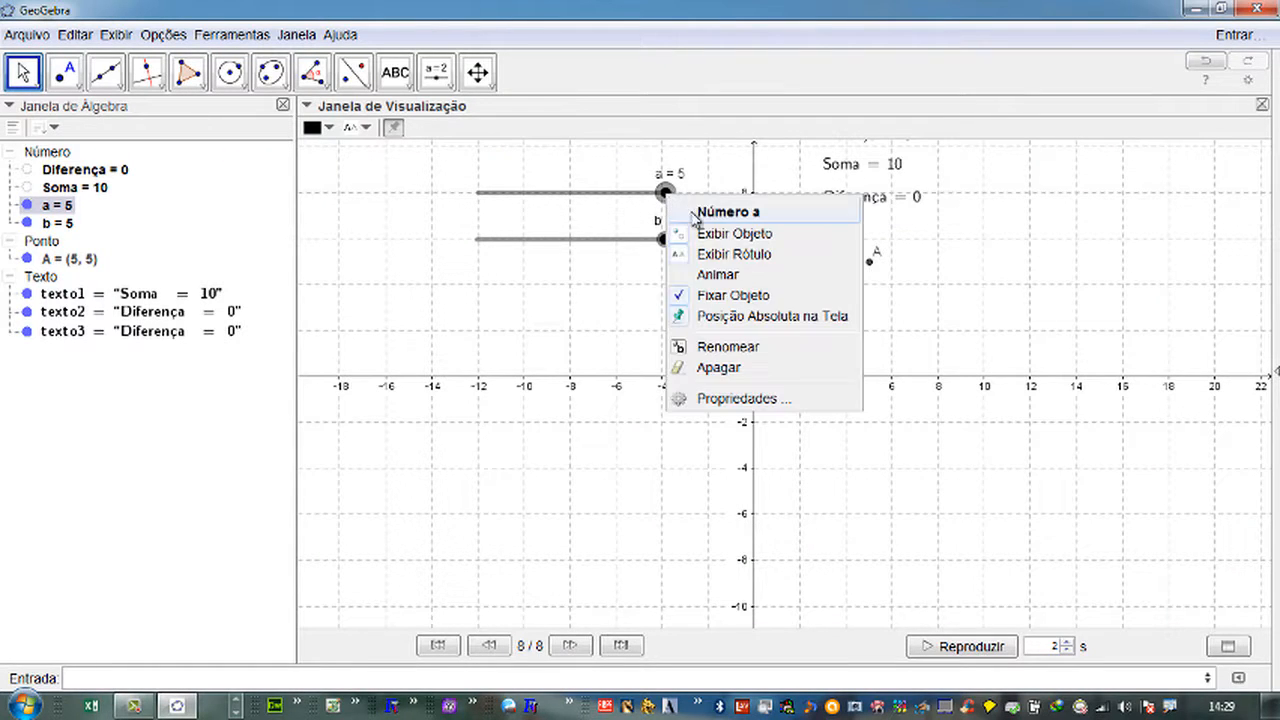
click(714, 270)
right_click(665, 240)
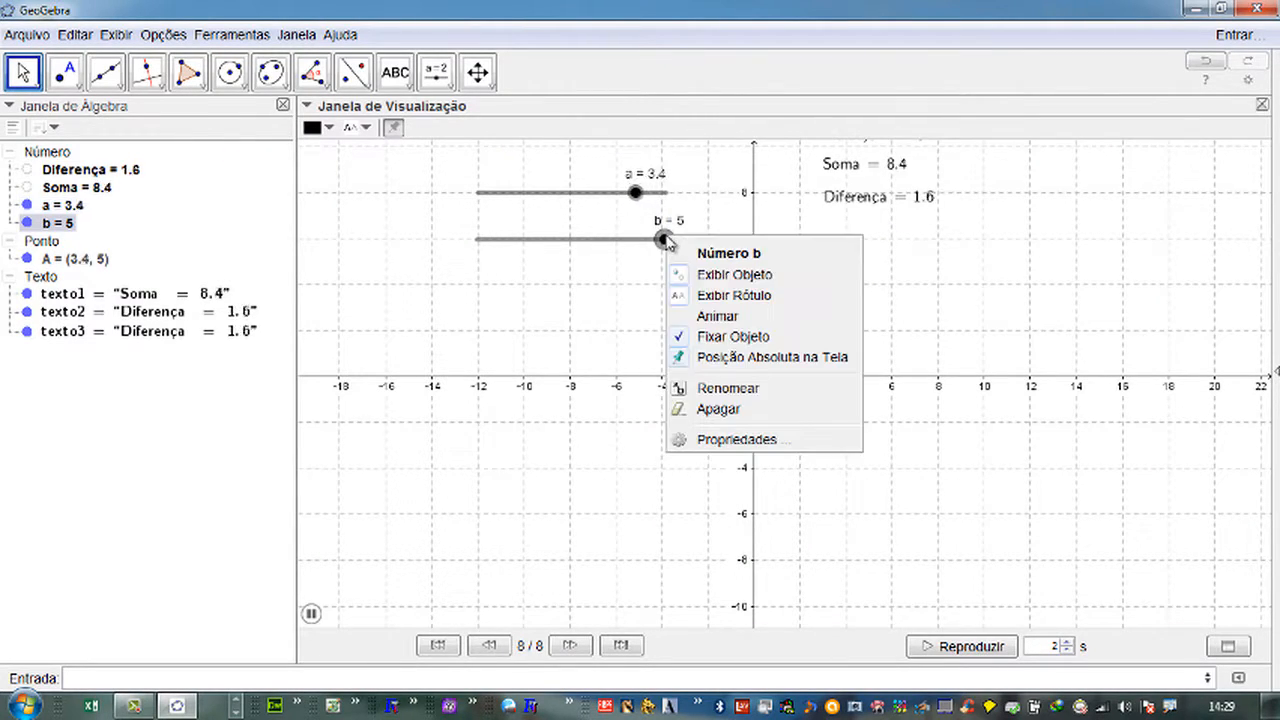
click(727, 306)
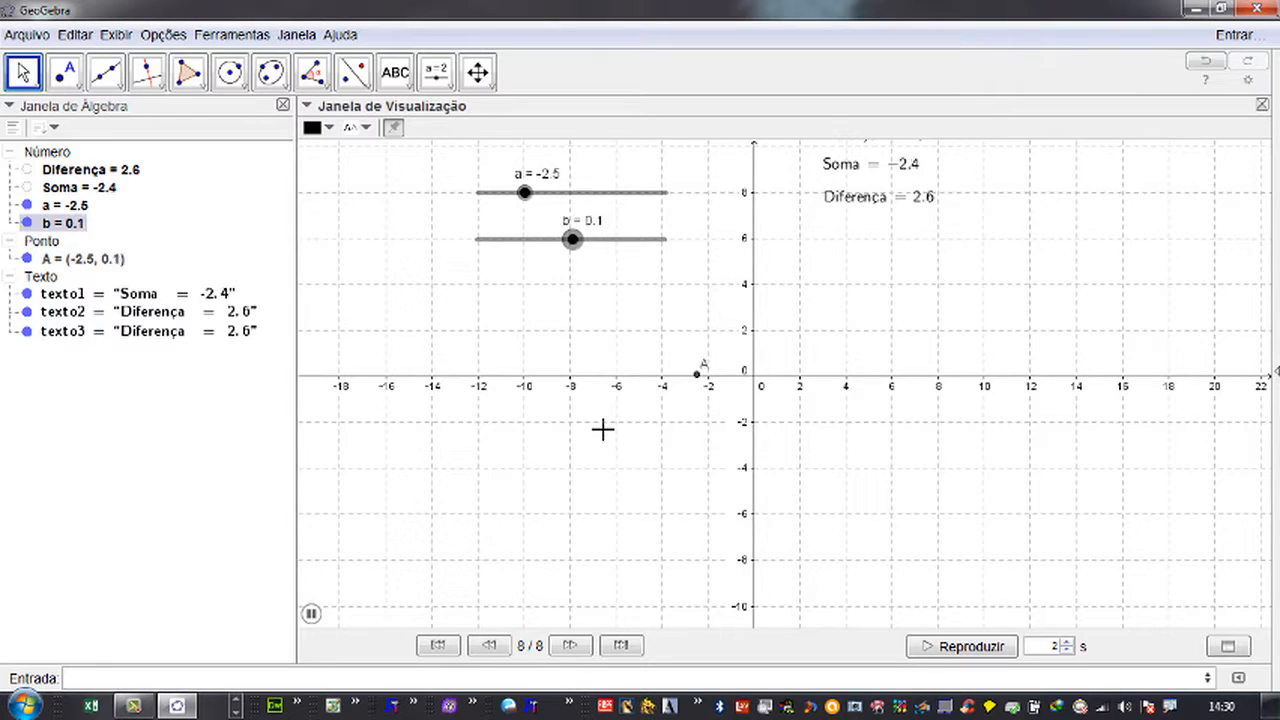
right_click(93, 262)
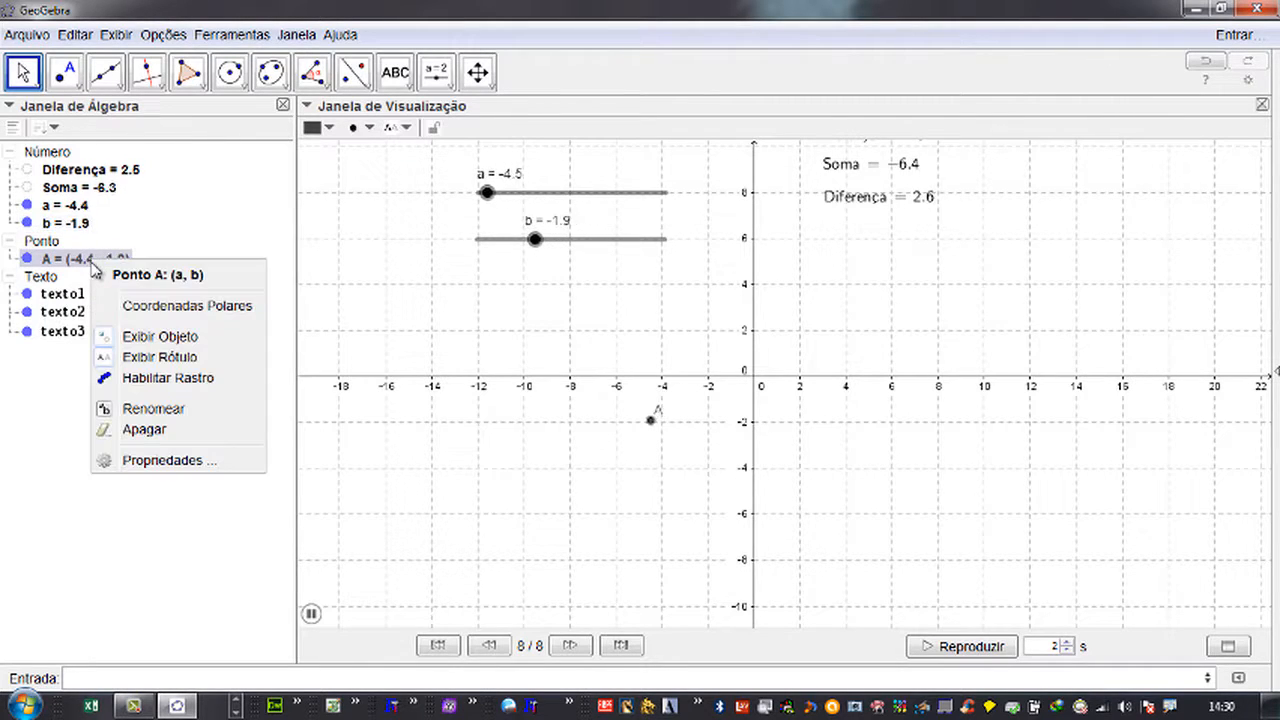
click(145, 378)
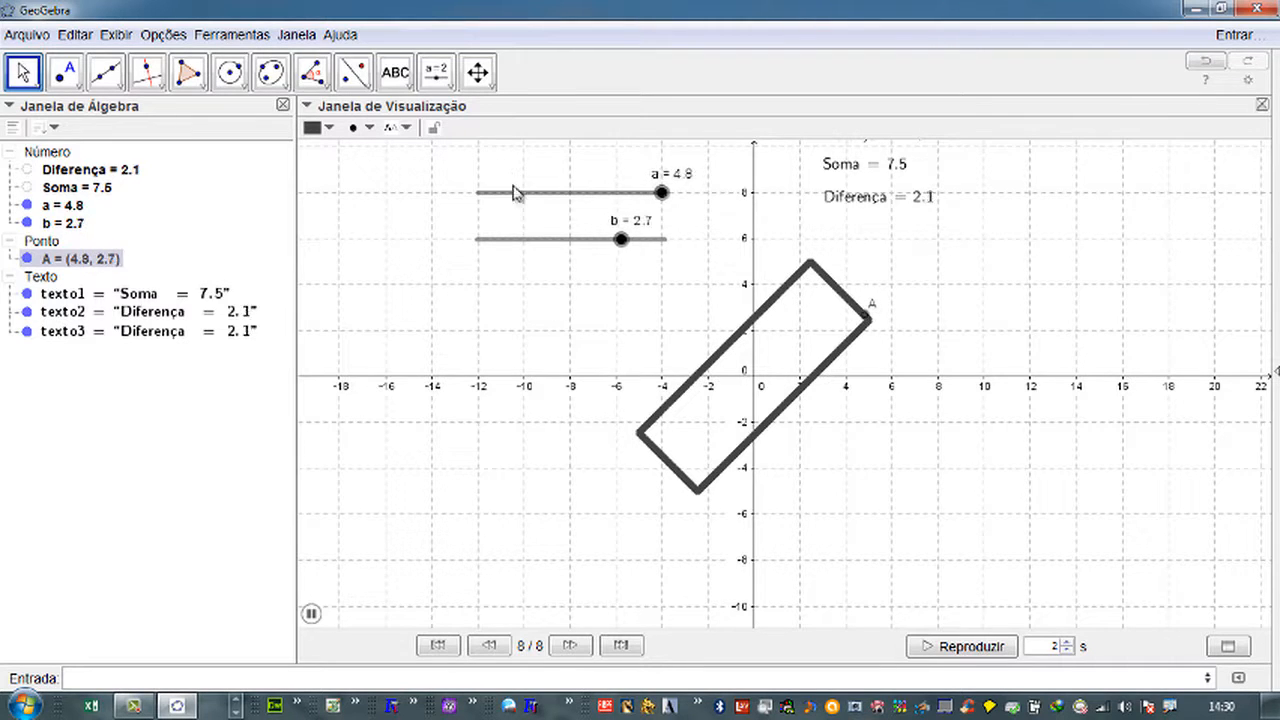
- Stop the animation of both sliders and manually vary them, finishing with a at 5 and b at -1.1
right_click(65, 228)
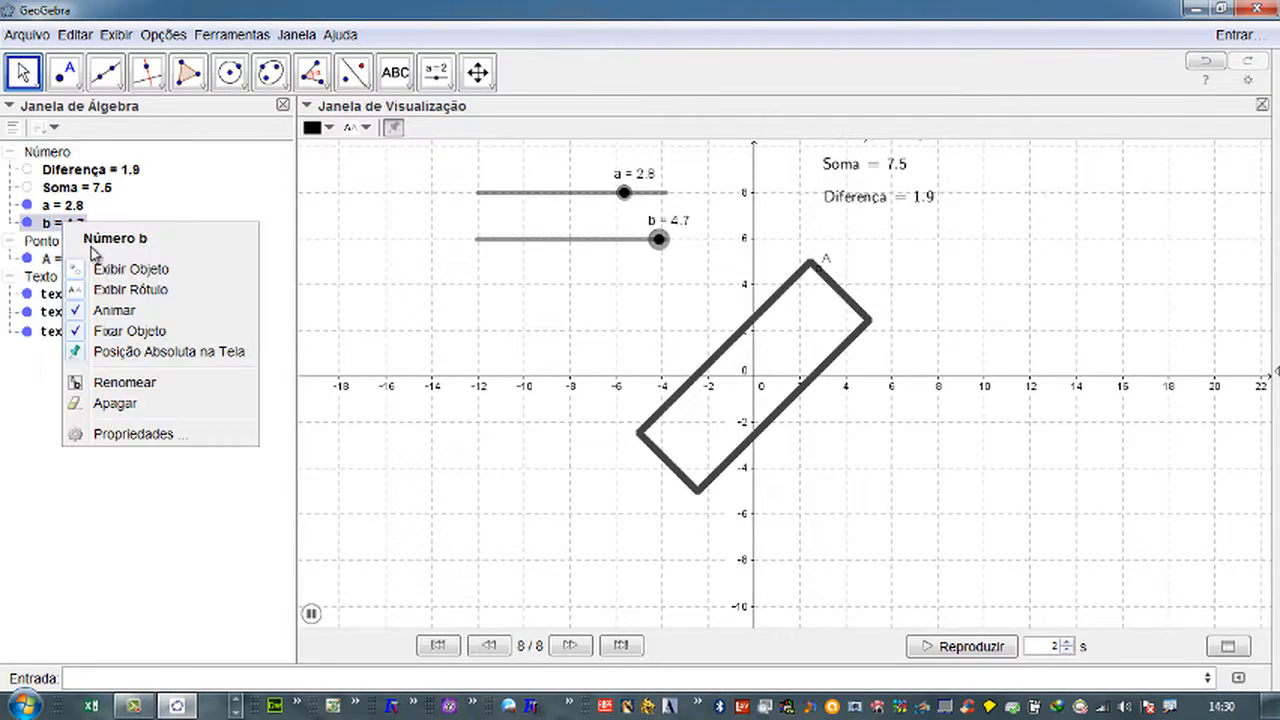
click(115, 310)
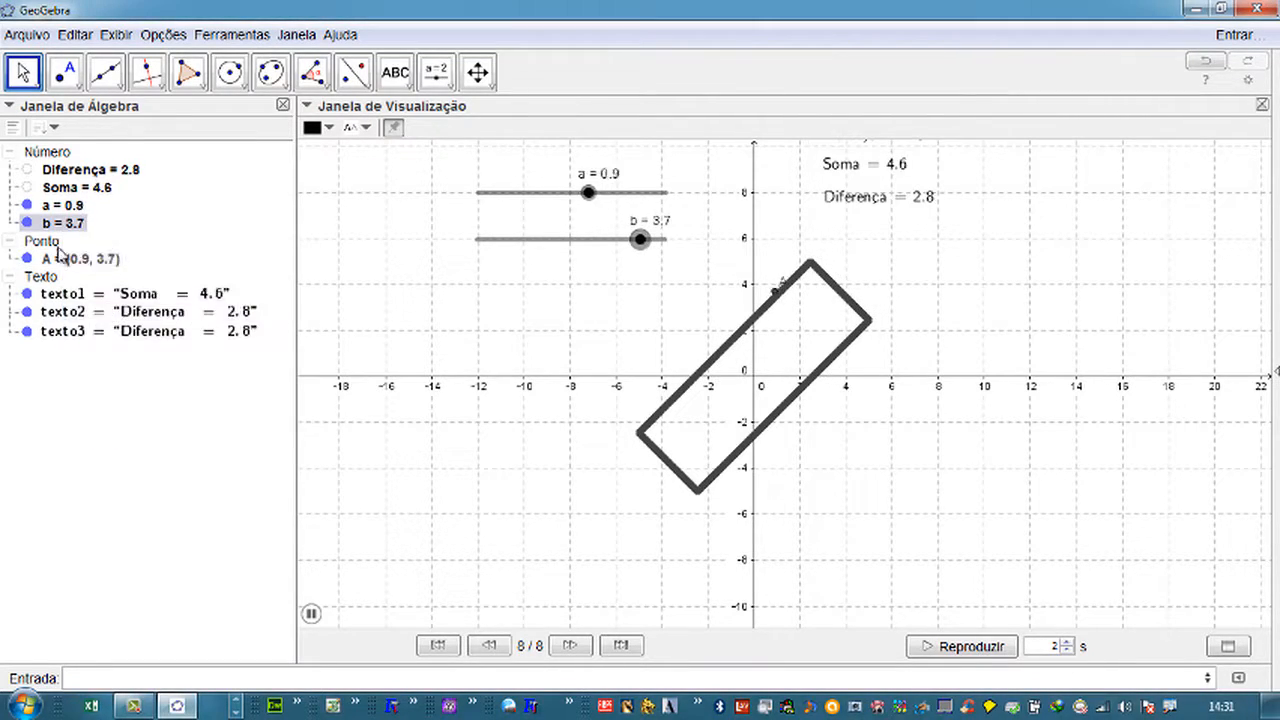
right_click(60, 205)
click(115, 296)
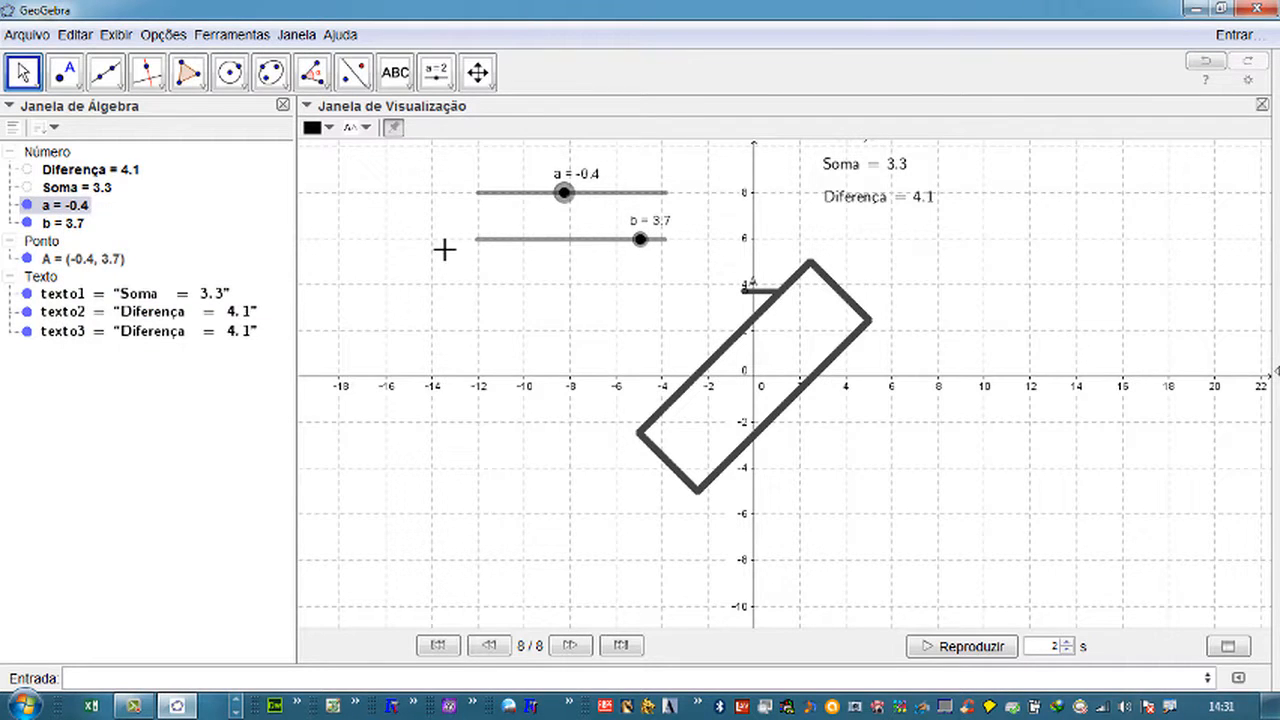
drag(567, 193, 665, 193)
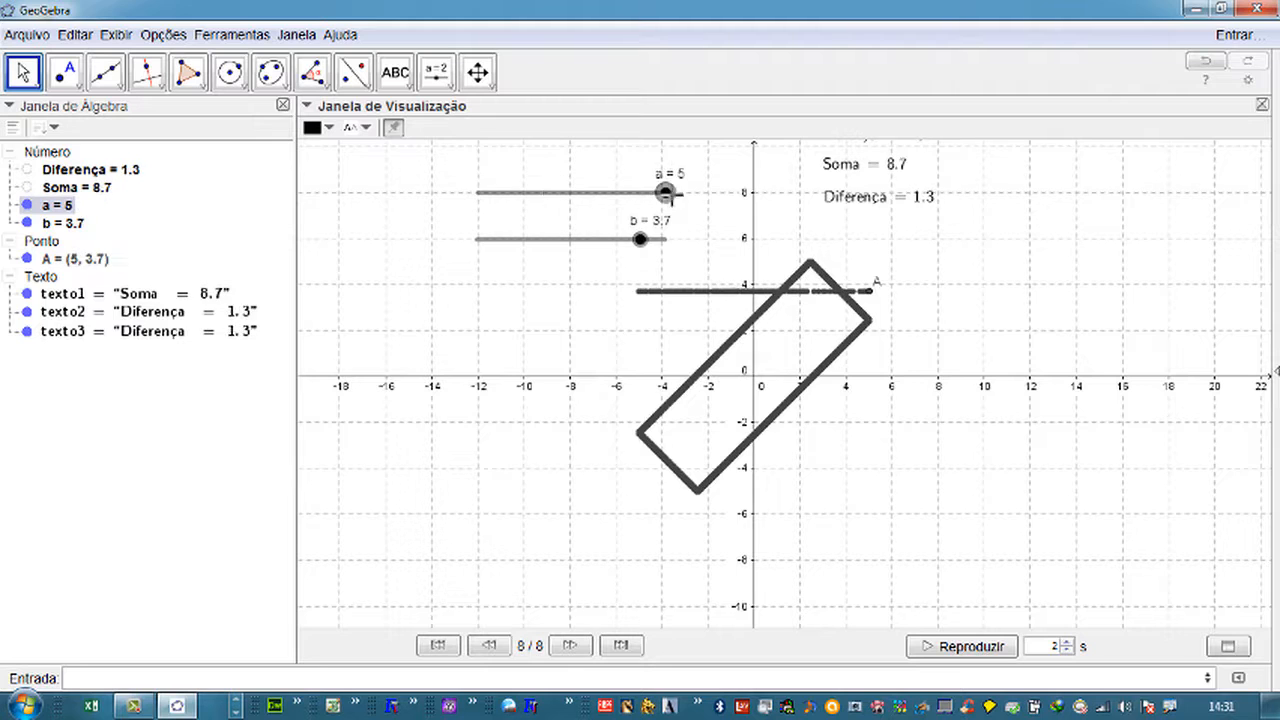
drag(645, 246, 550, 248)
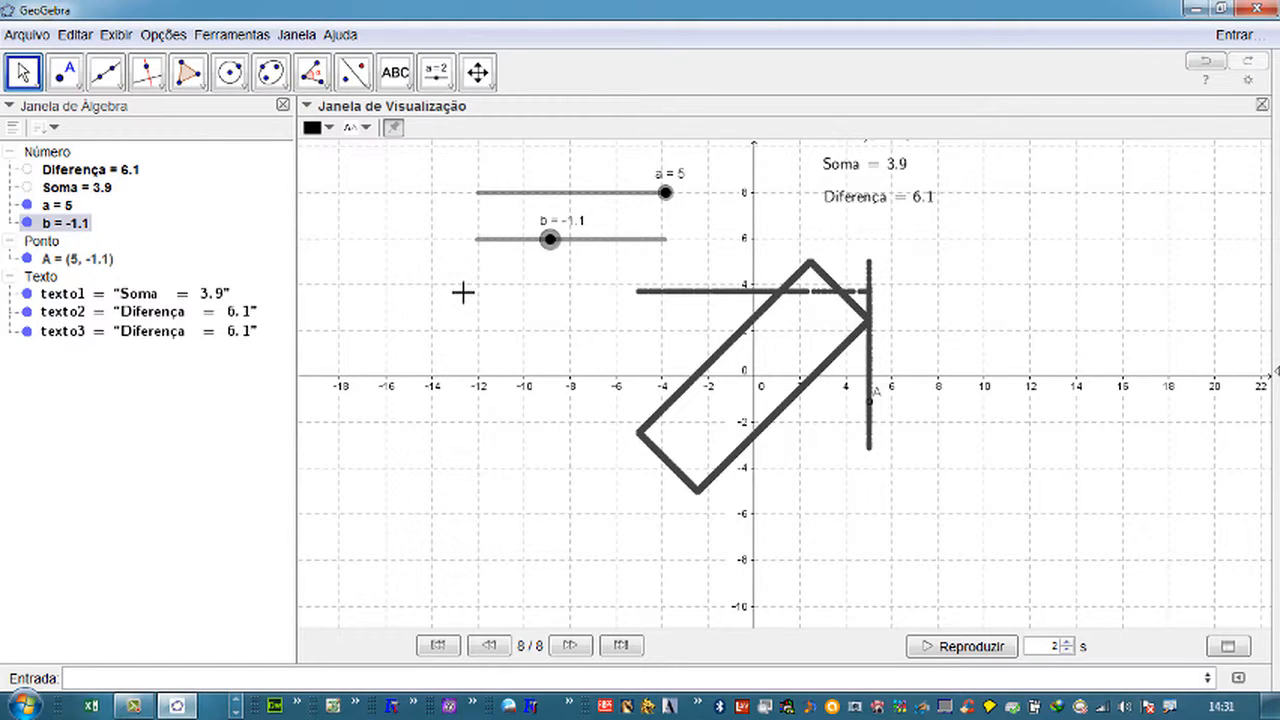
- Clear the traces left by point A and delete all objects
key(ctrl+f)
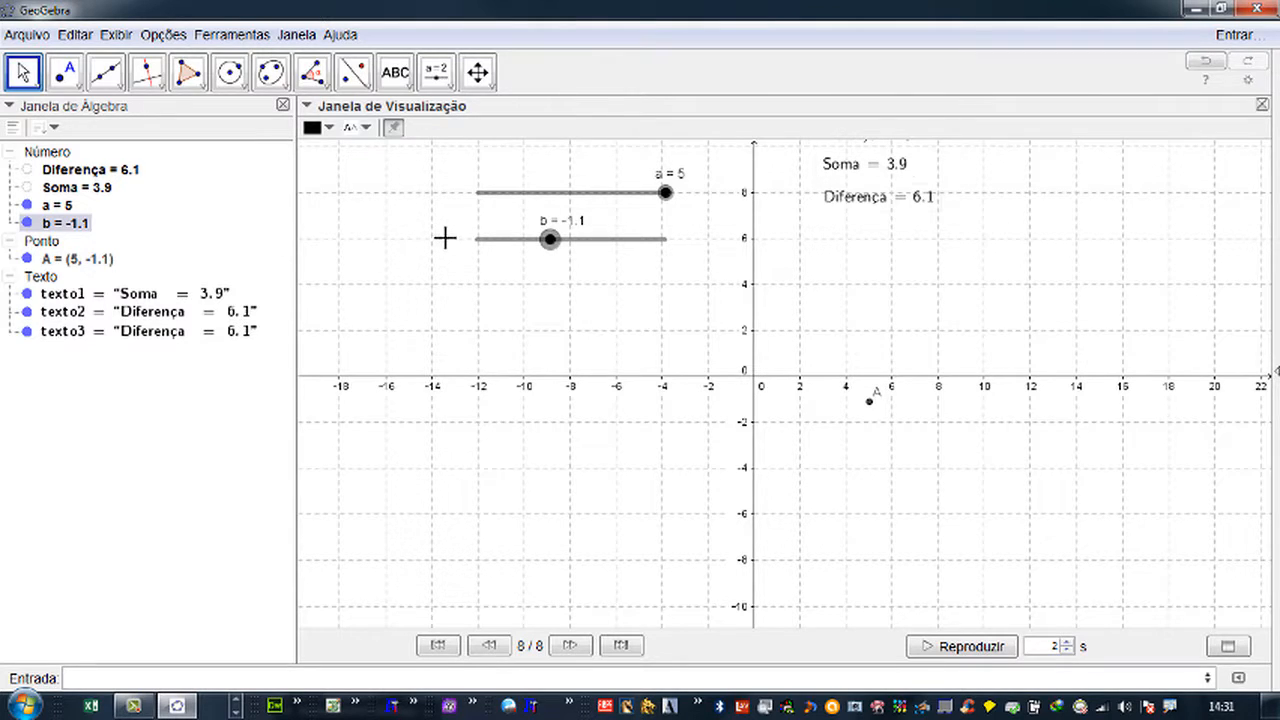
key(ctrl+a)
key(Delete)
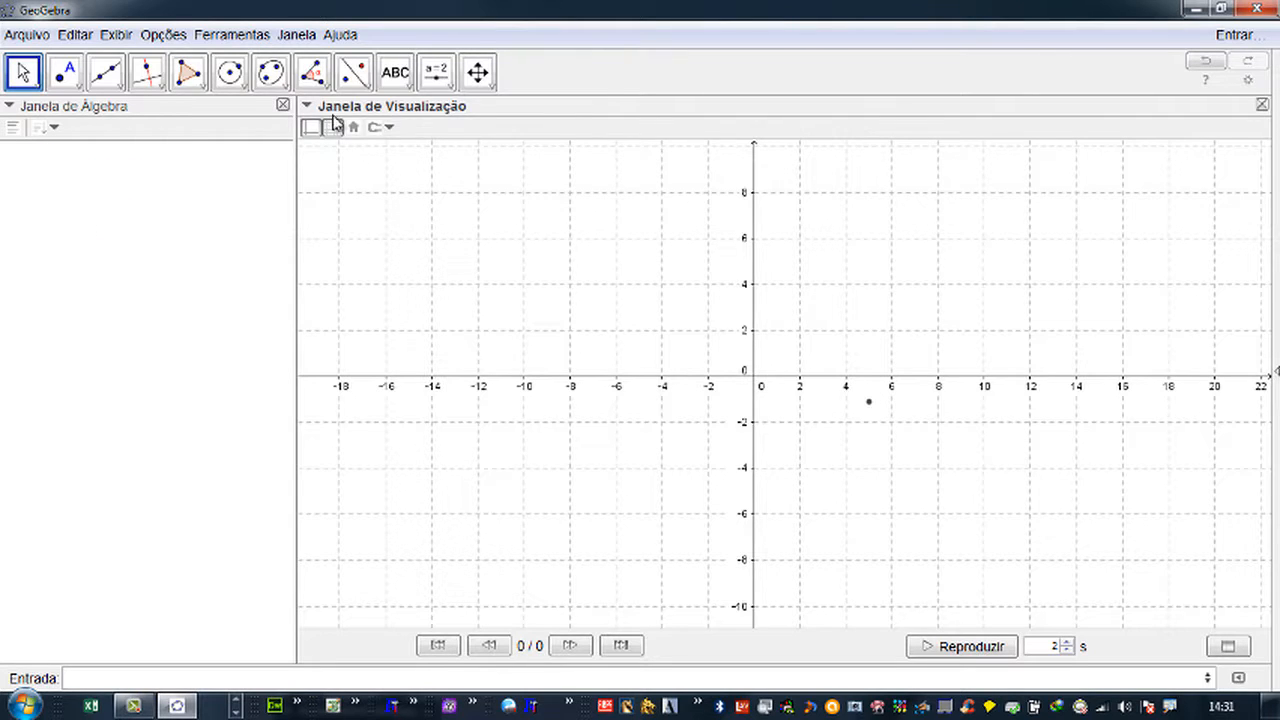
- Set the interface font size to 18 pt
click(163, 34)
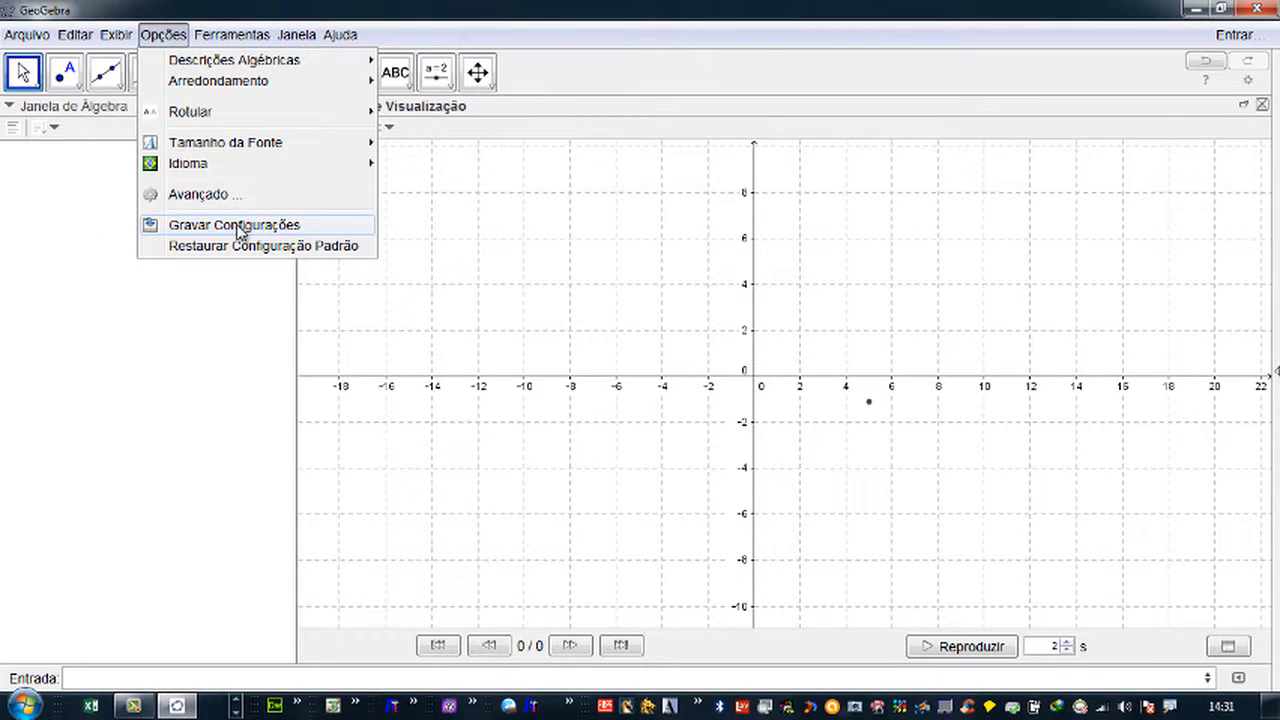
click(728, 134)
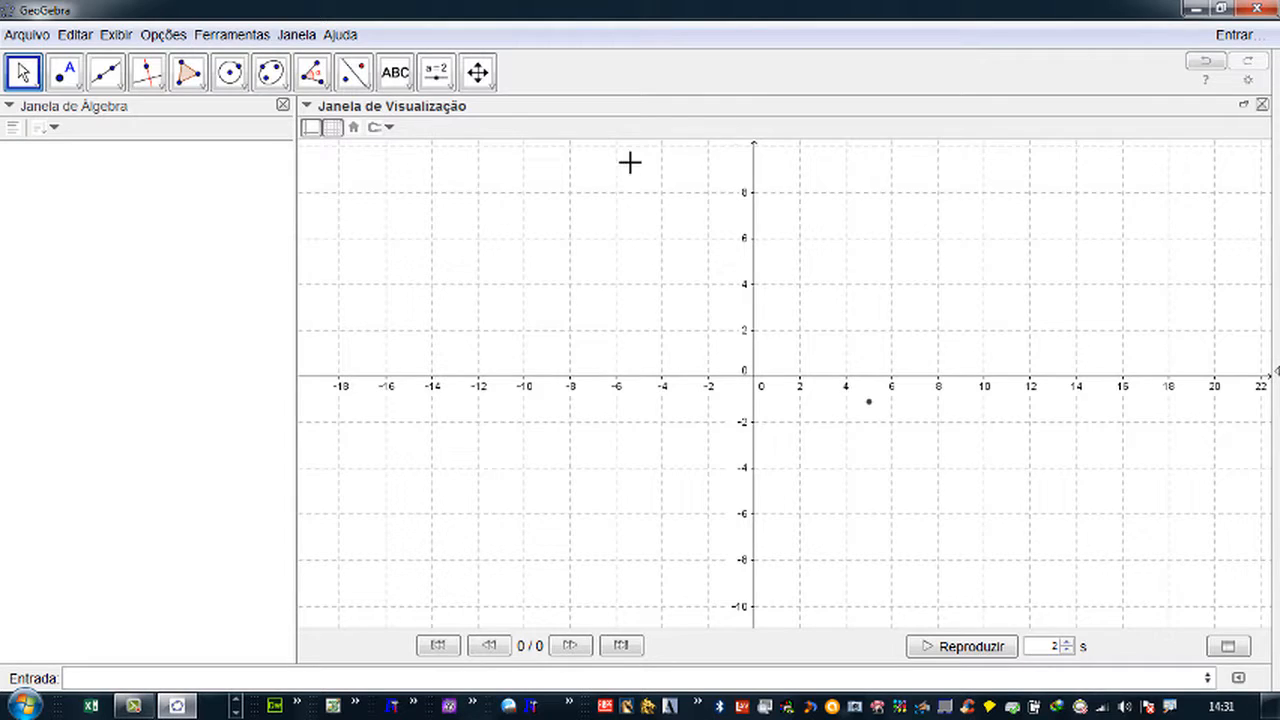
click(163, 34)
mouse_move(230, 147)
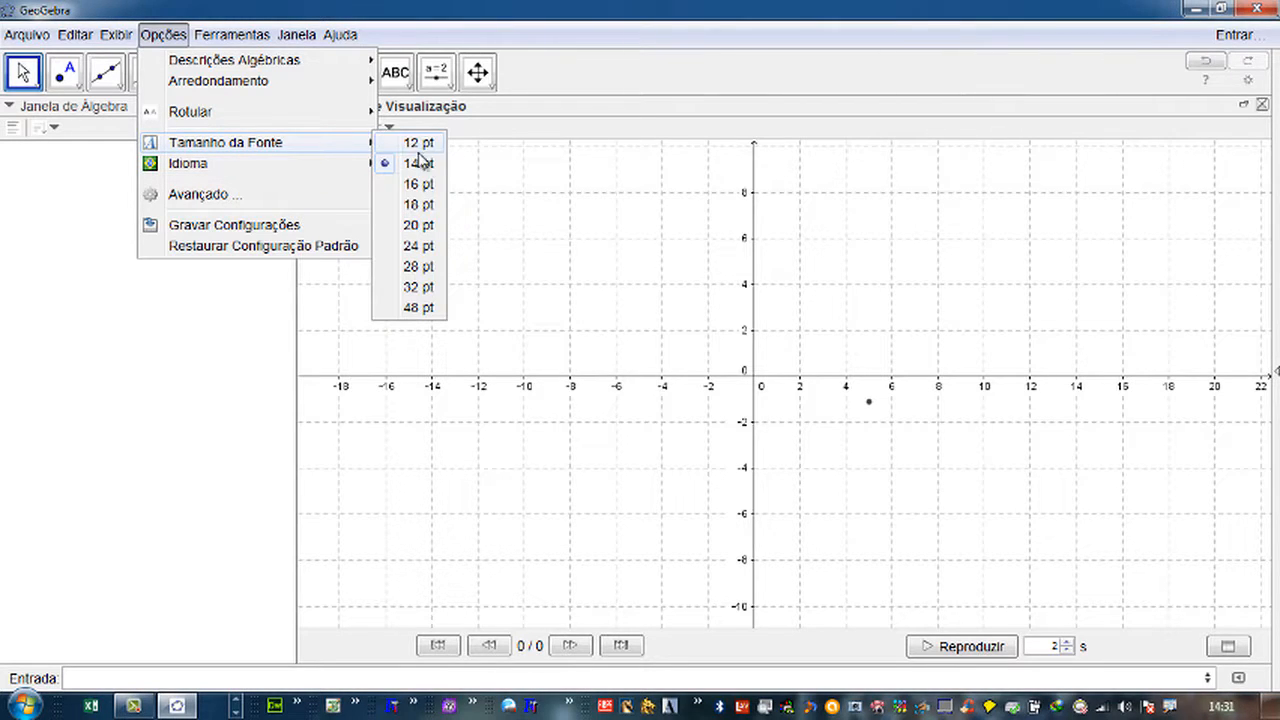
click(418, 204)
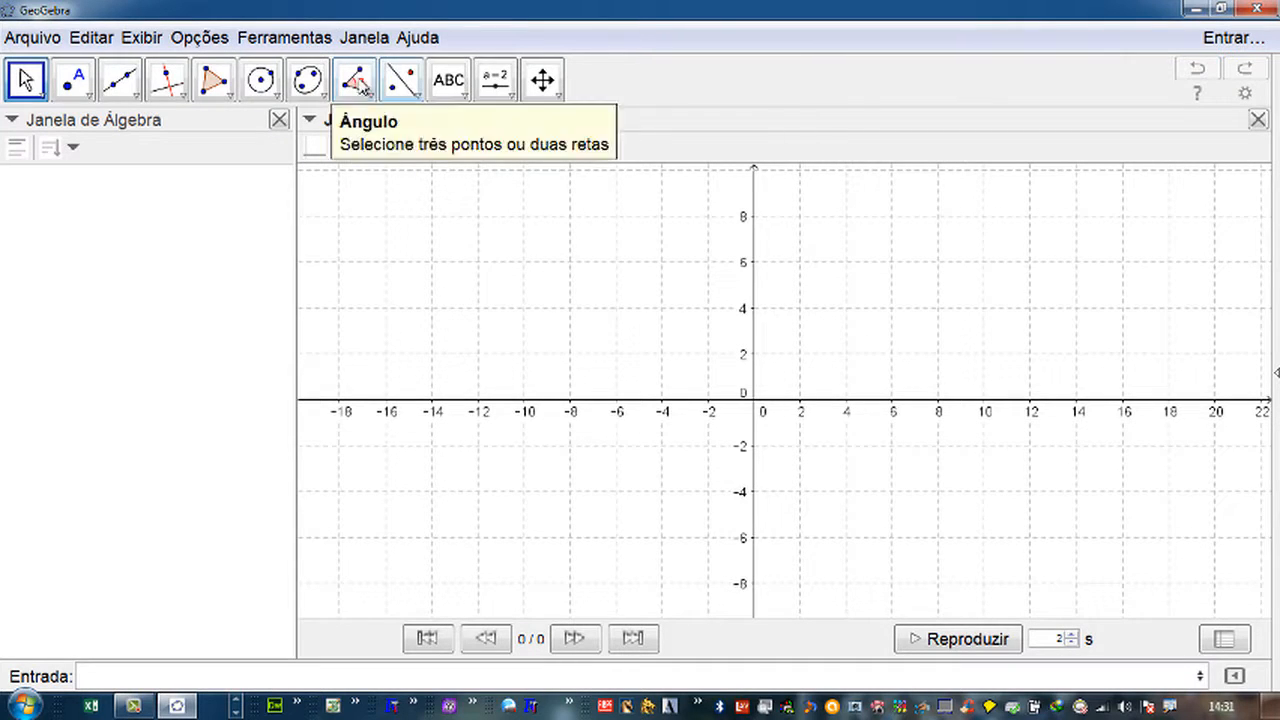
- Hide the grid of the graphics view and show it again
right_click(617, 293)
click(683, 363)
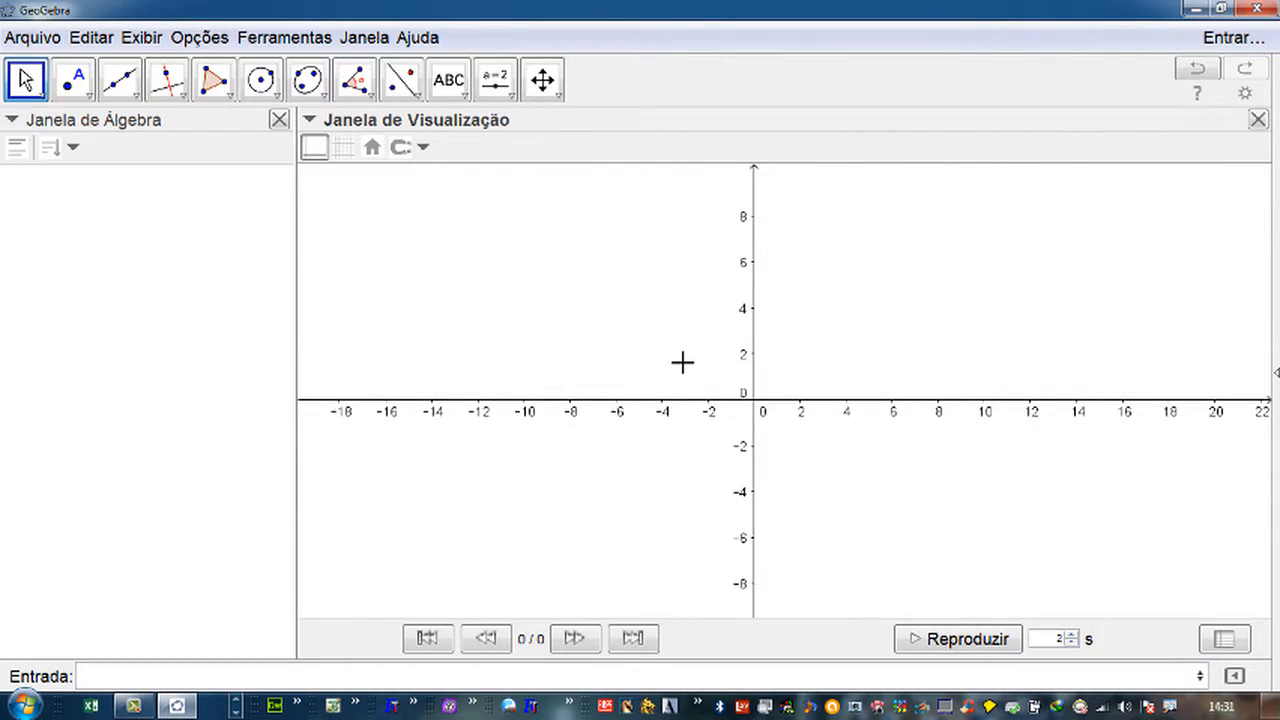
right_click(601, 281)
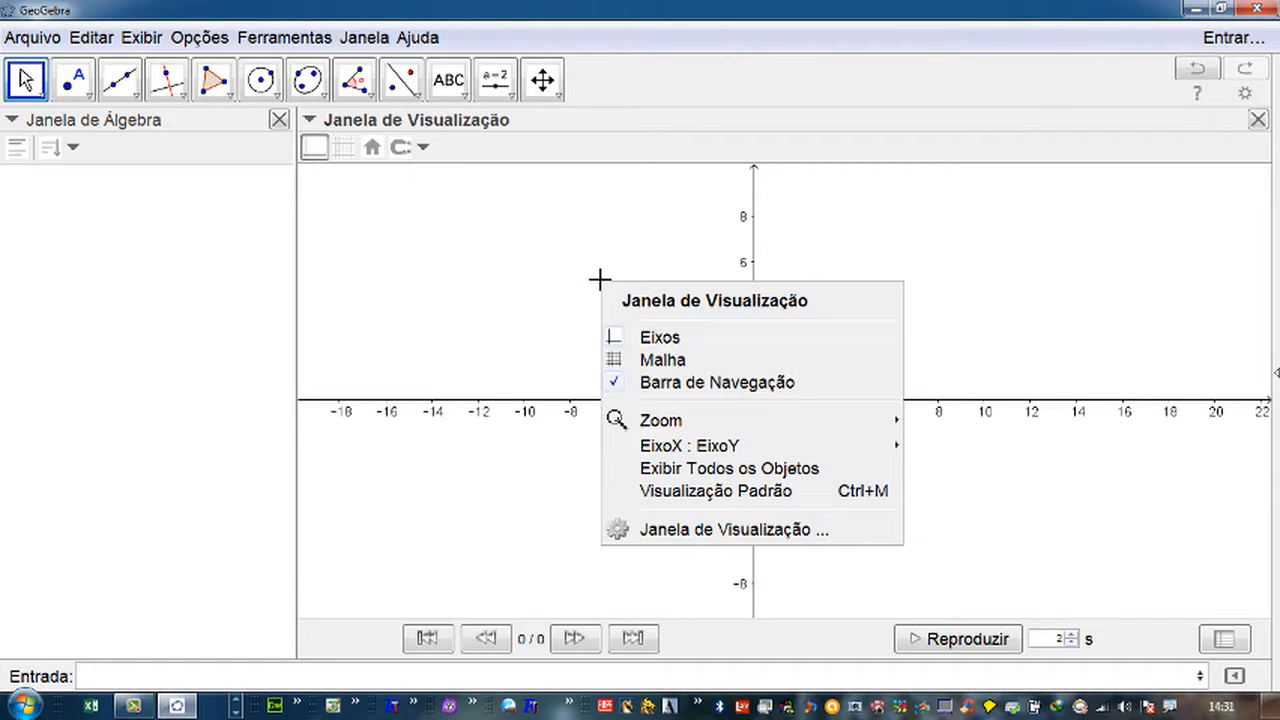
click(658, 357)
click(212, 42)
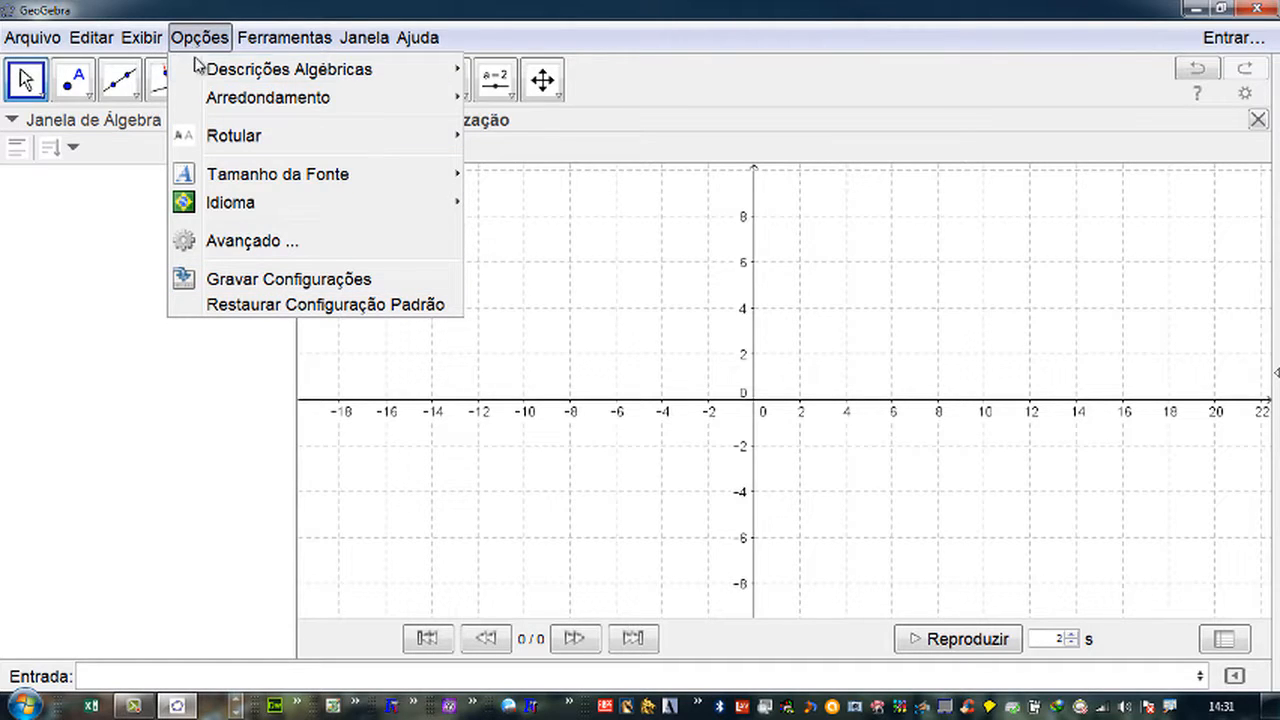
mouse_move(217, 108)
click(842, 122)
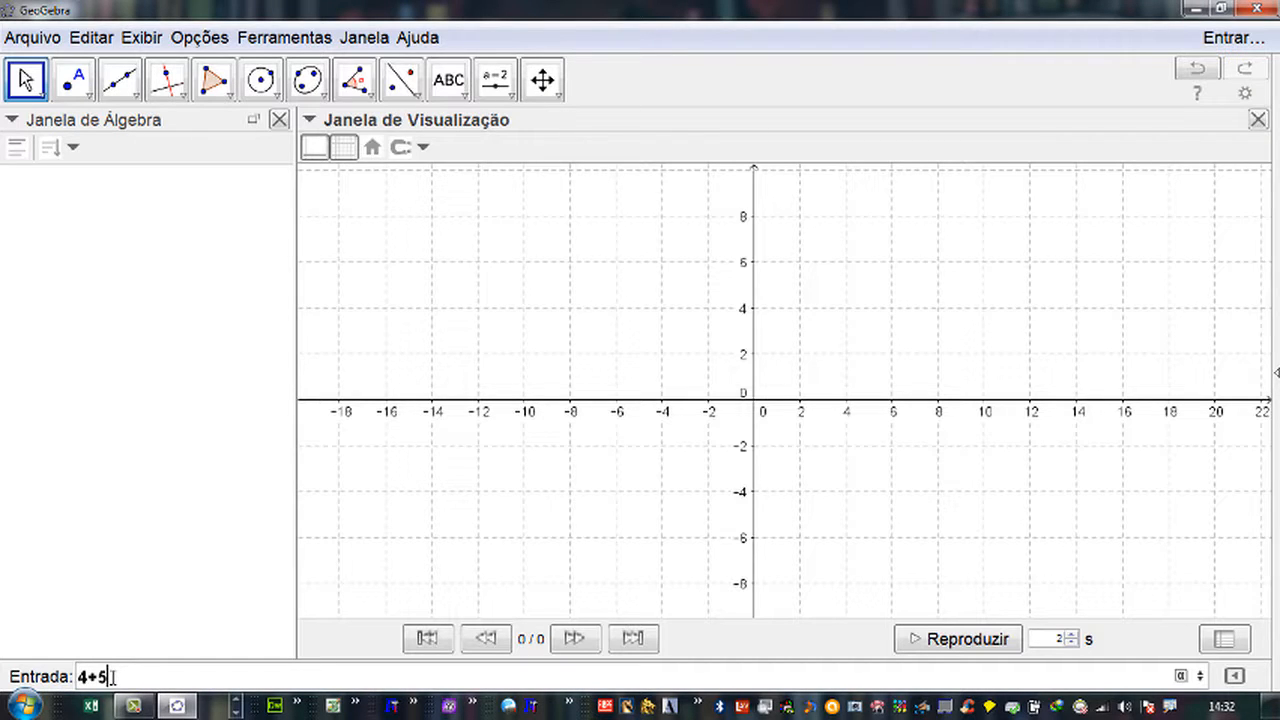
- Calculate 4+5 and view the basic properties of the resulting number a
key(Return)
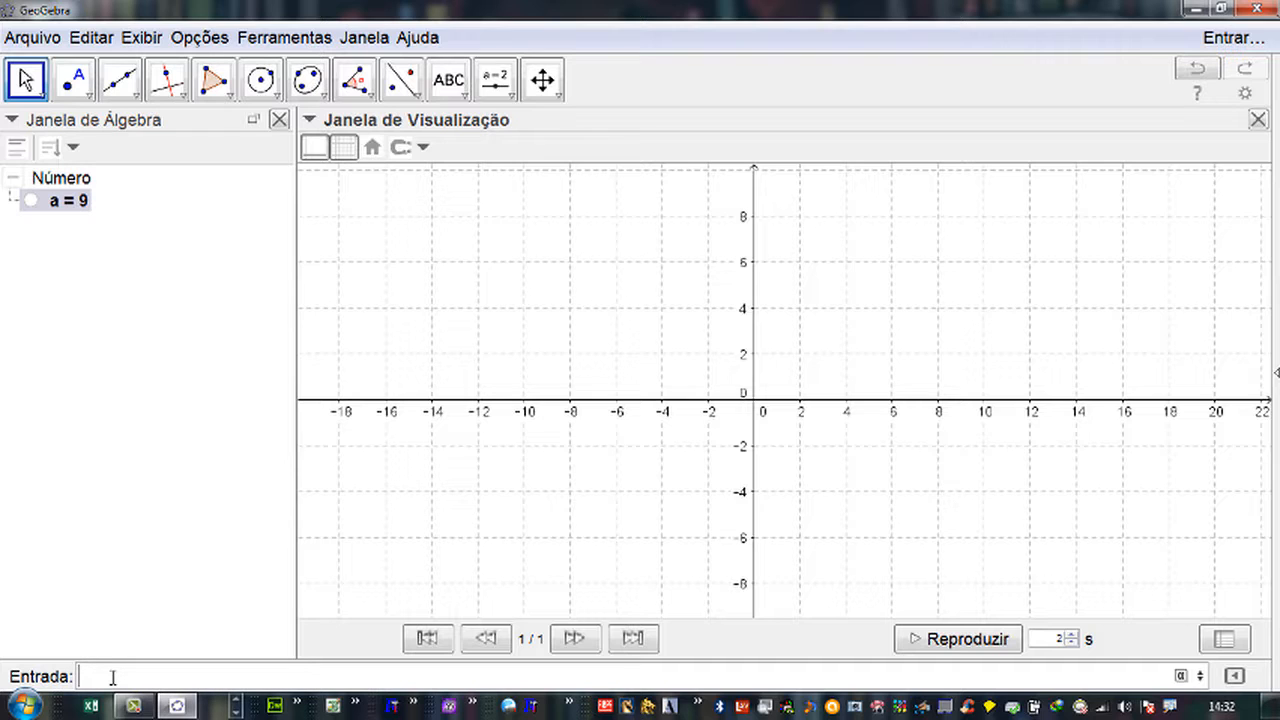
right_click(82, 205)
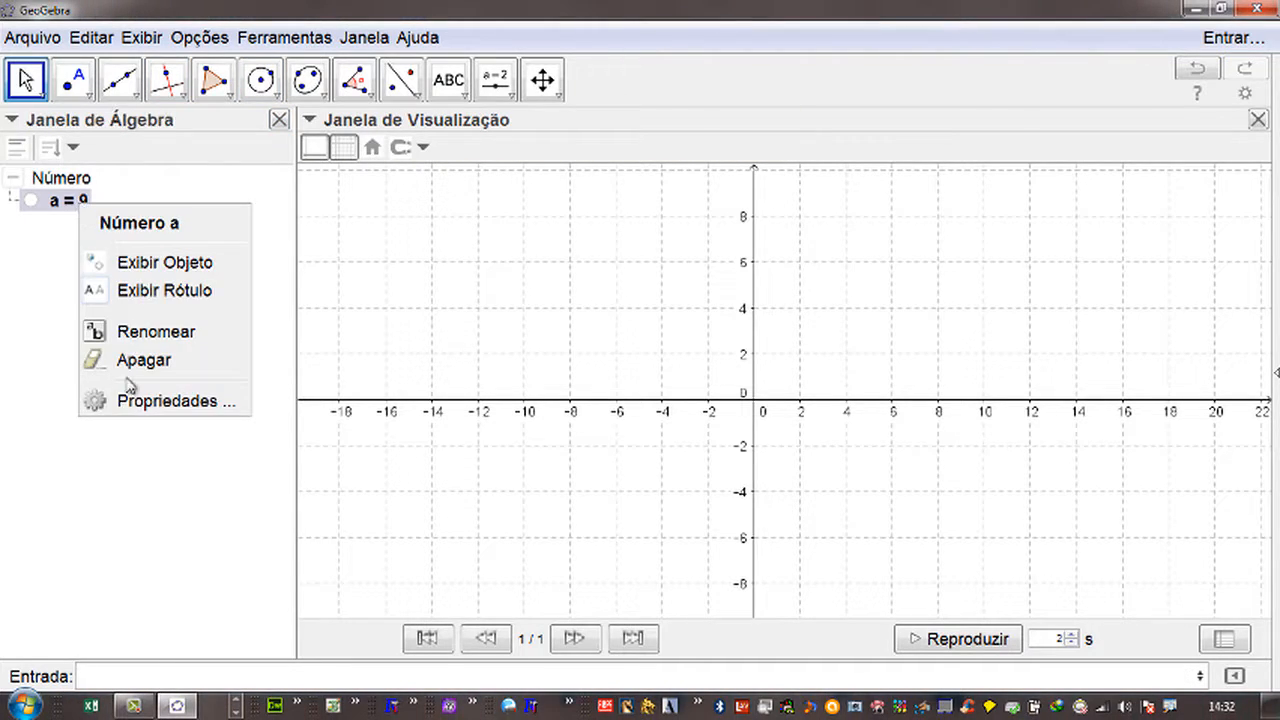
click(145, 402)
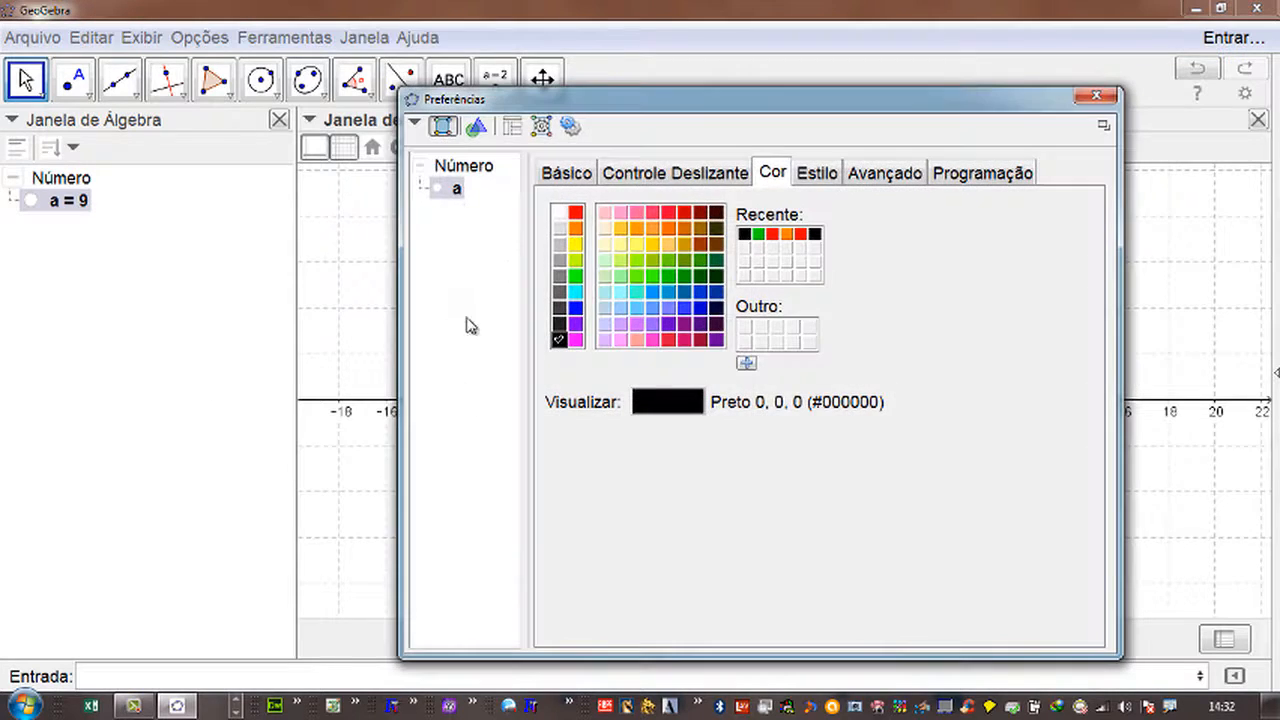
click(567, 174)
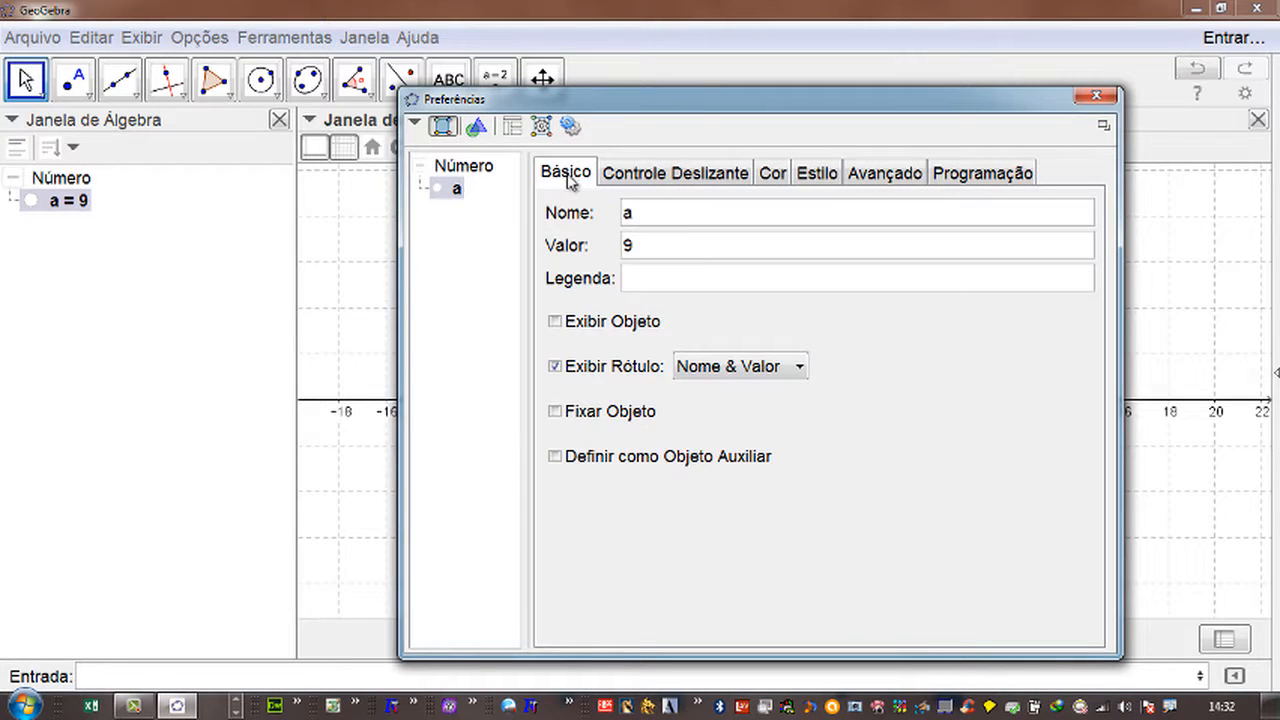
click(1108, 96)
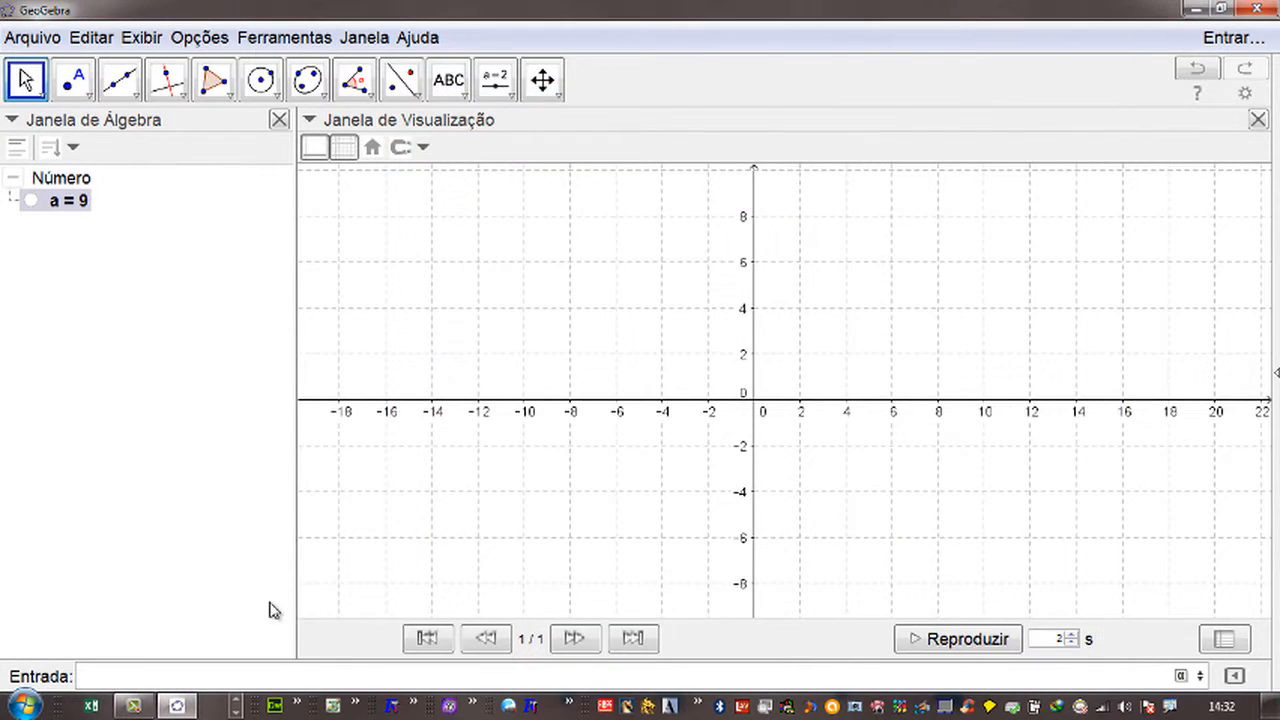
- Calculate the subtraction 10-2 and the division 30/5 as new numbers
click(133, 675)
text(1-)
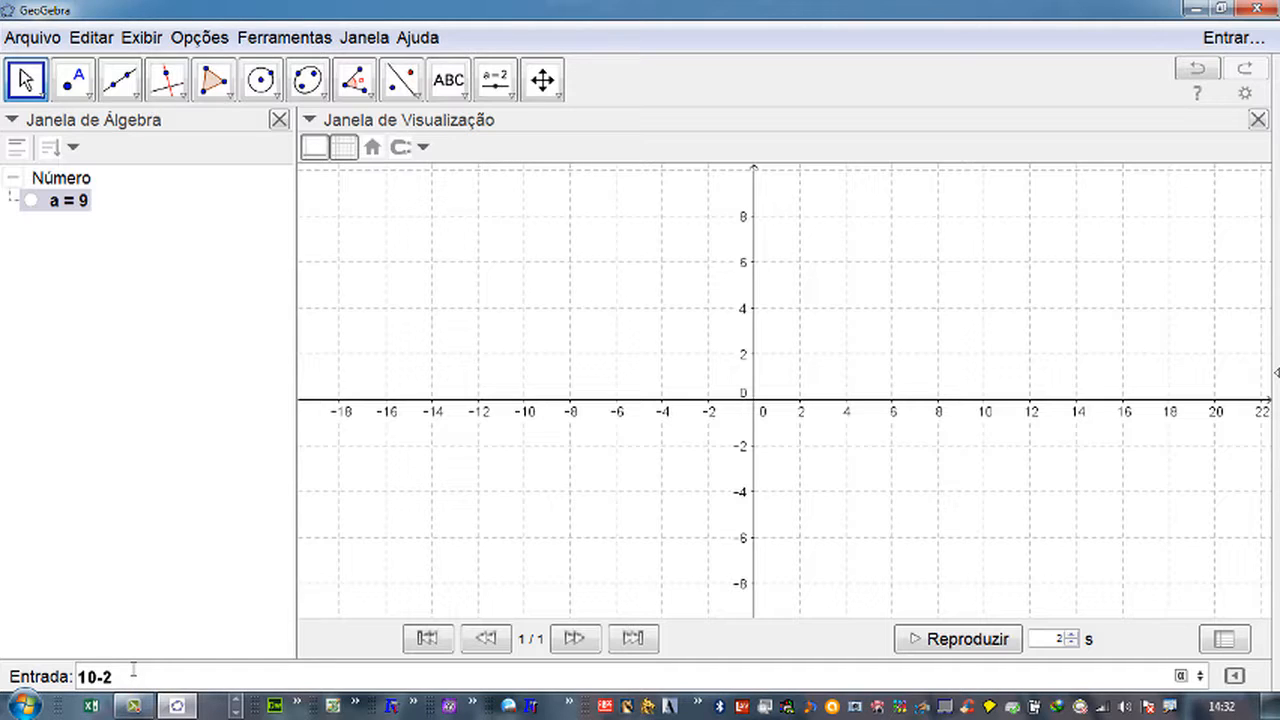
text(2)
key(Return)
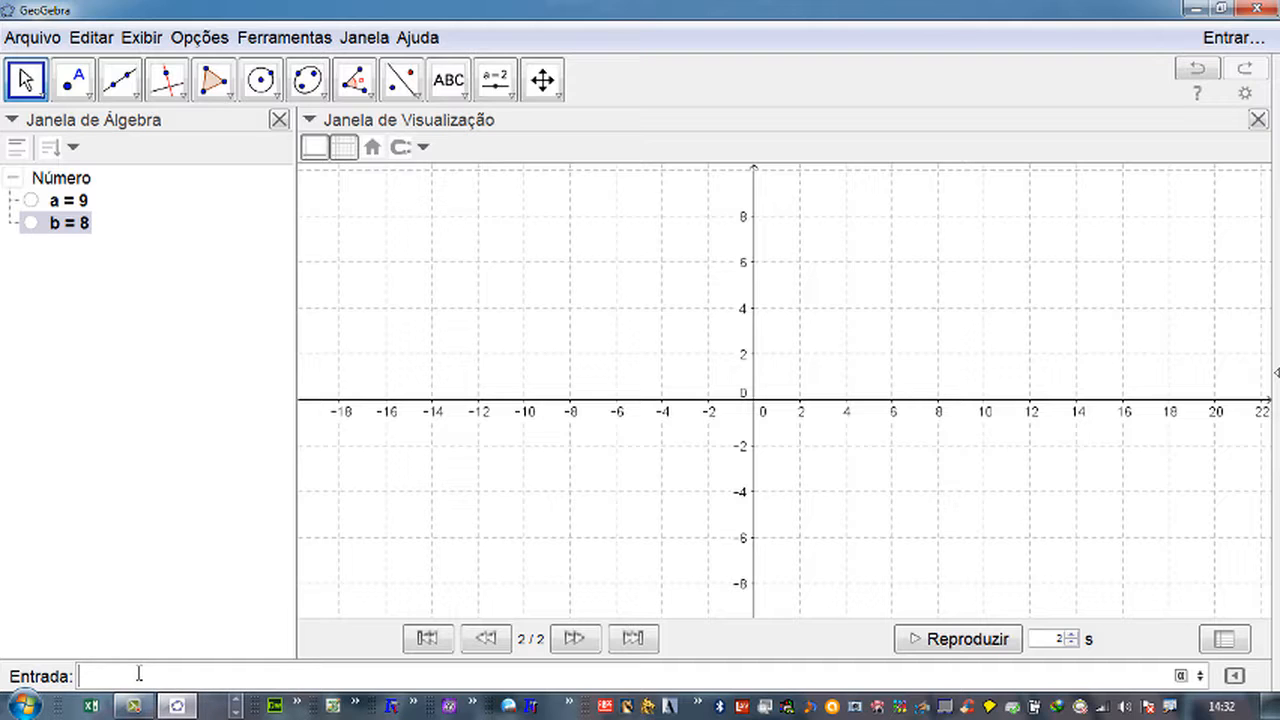
text(30/5)
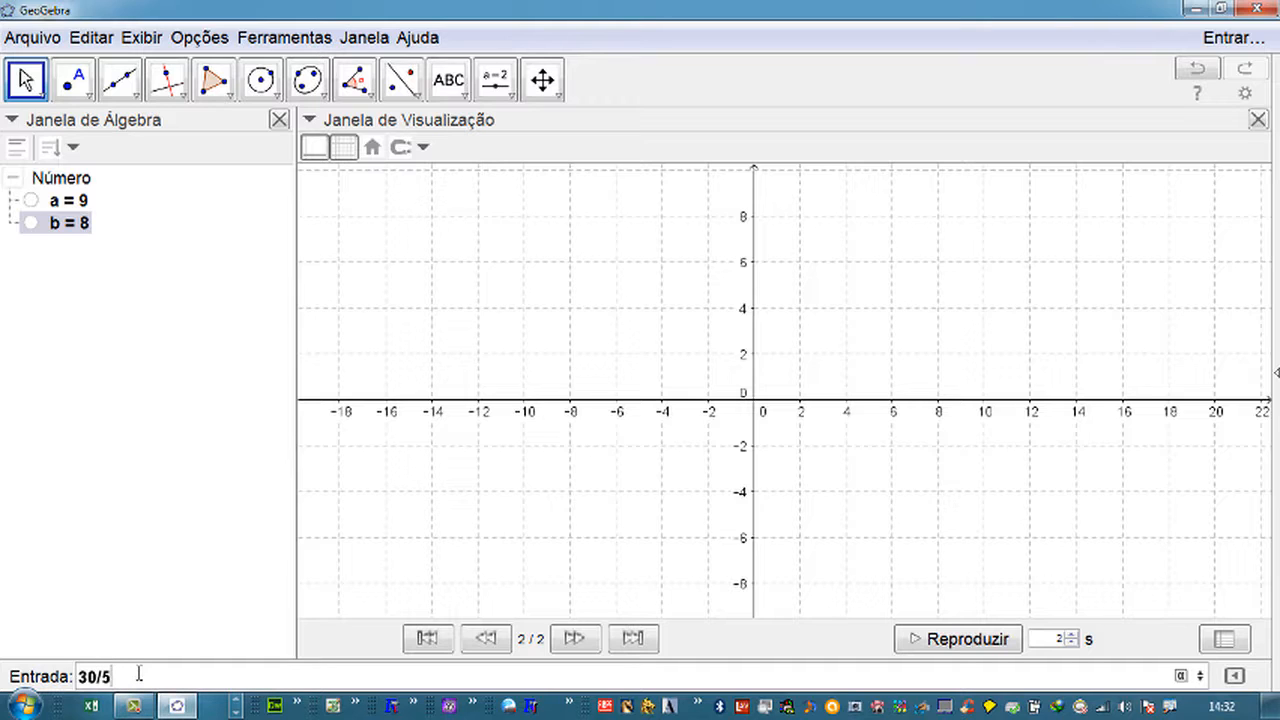
key(Return)
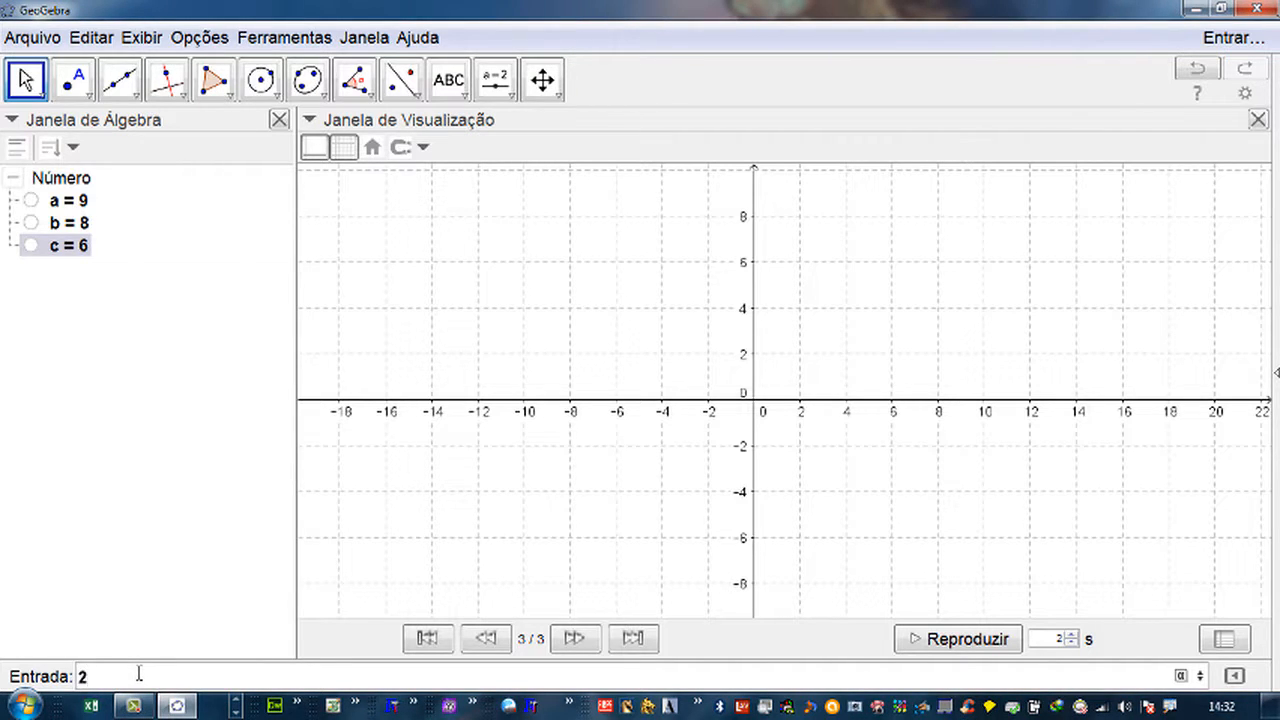
- Calculate the product 2*15 and the power 2^5 as new numbers
text(2*15)
key(Return)
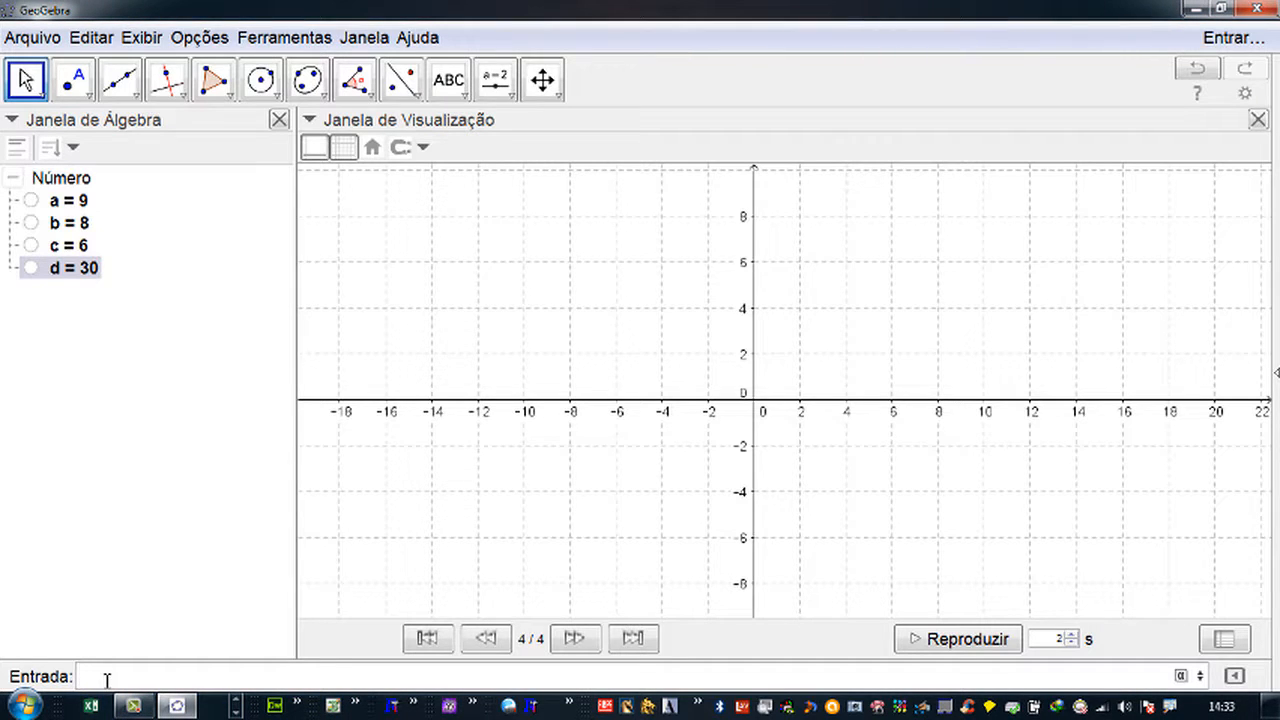
text(2)
text(^5)
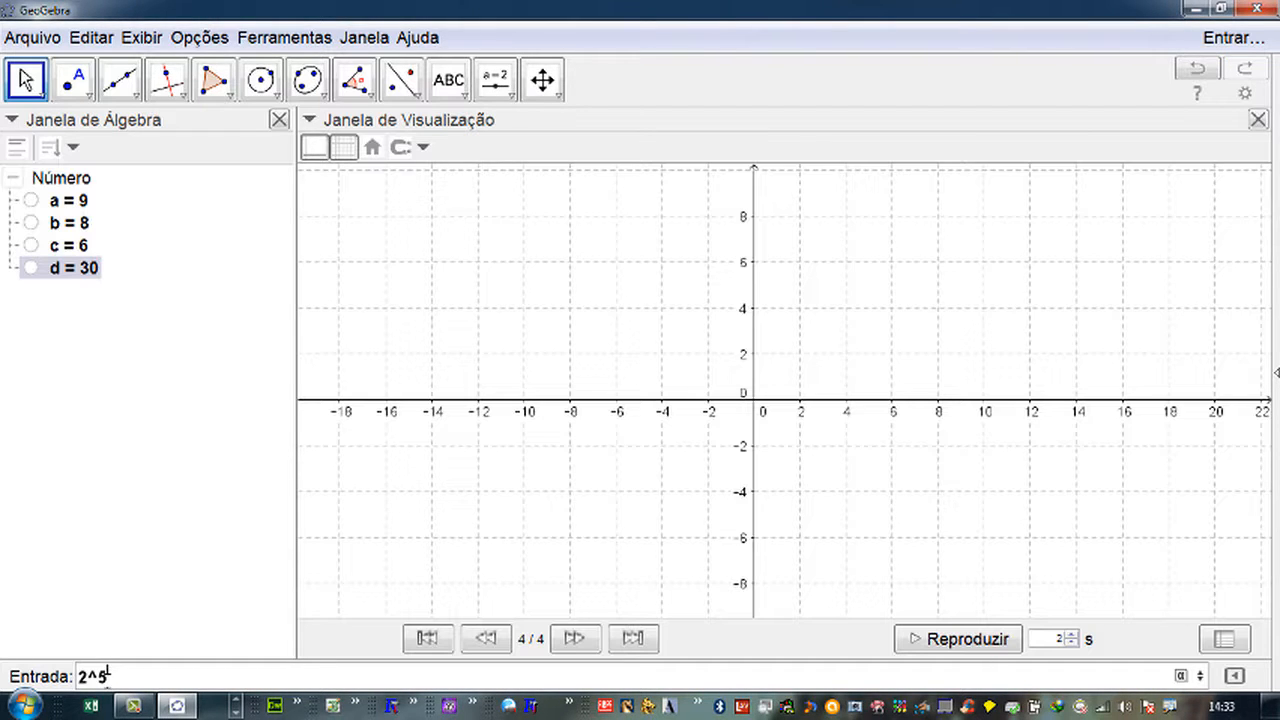
key(Return)
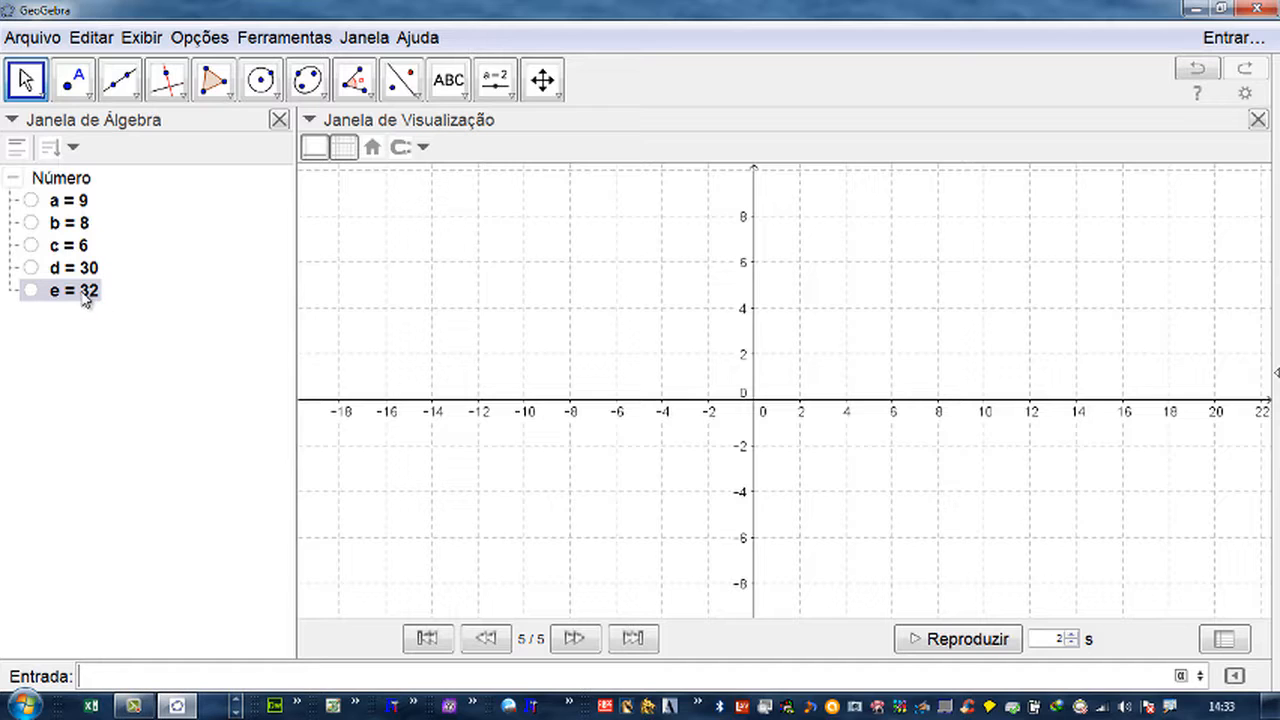
- Calculate 2 3, with a space as the multiplication sign, undo it and enter the same product again
click(129, 677)
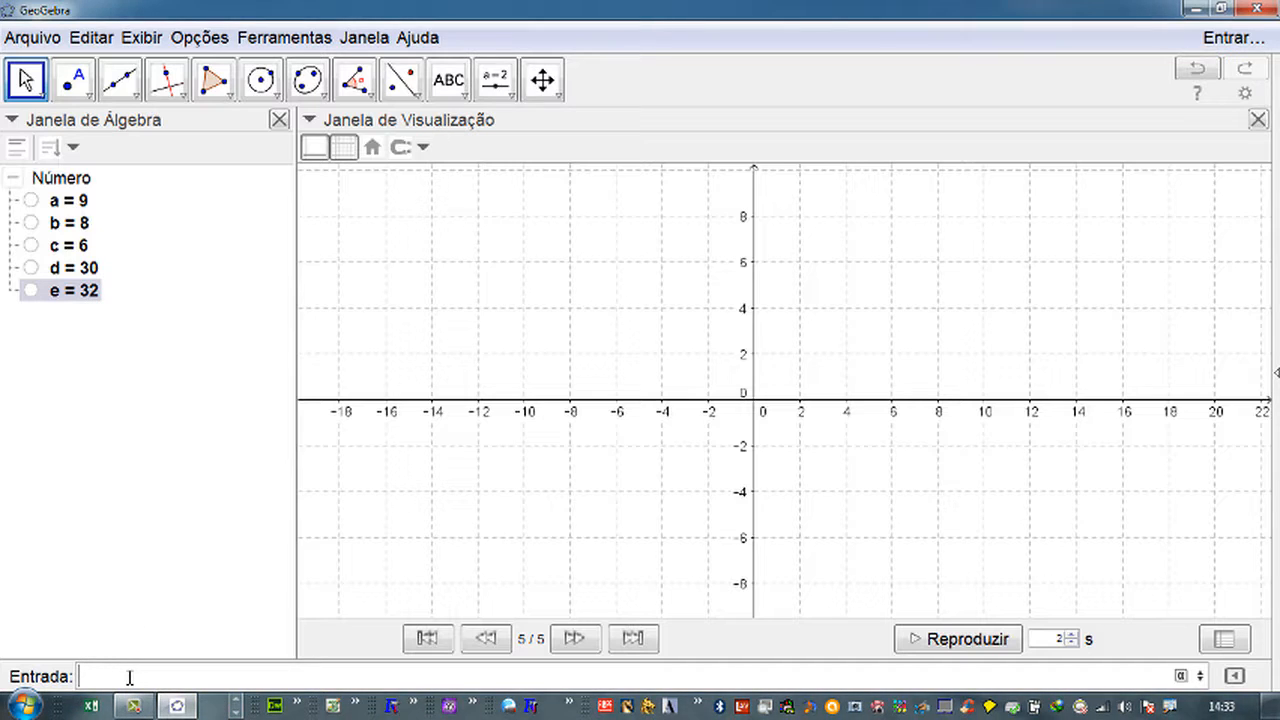
text(2 3)
key(Return)
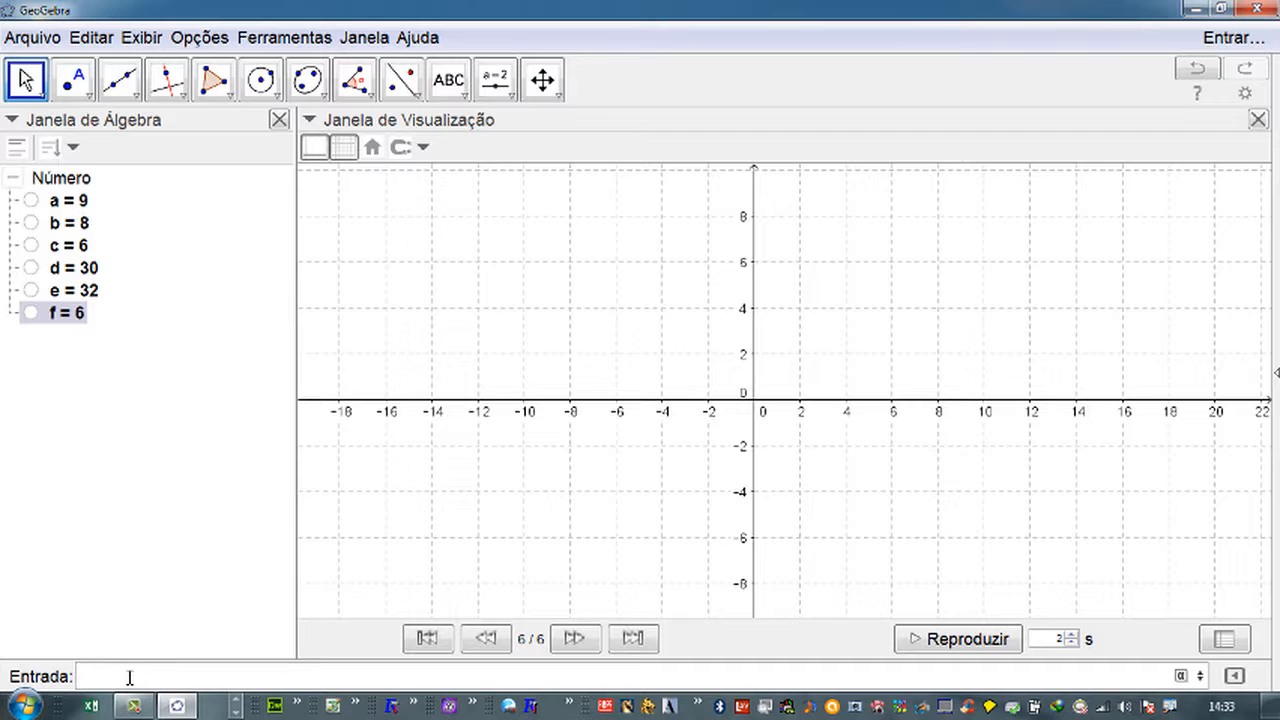
key(ctrl+z)
text(2 3)
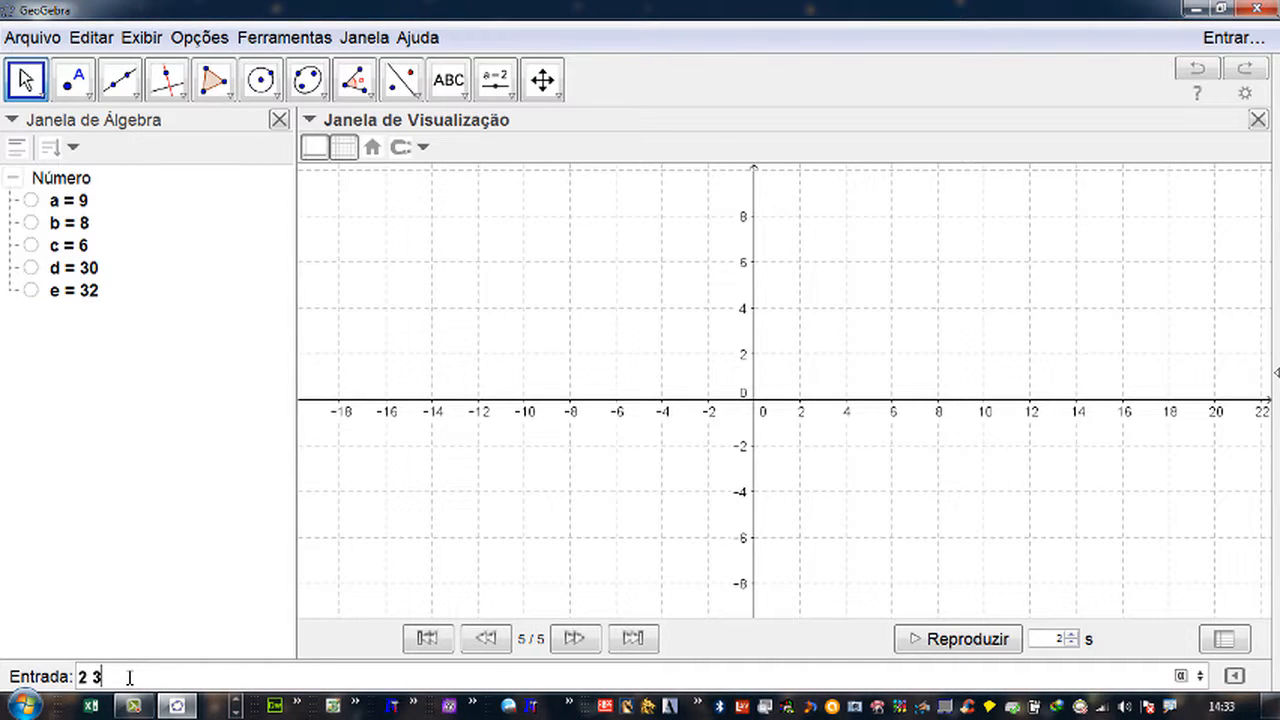
key(Return)
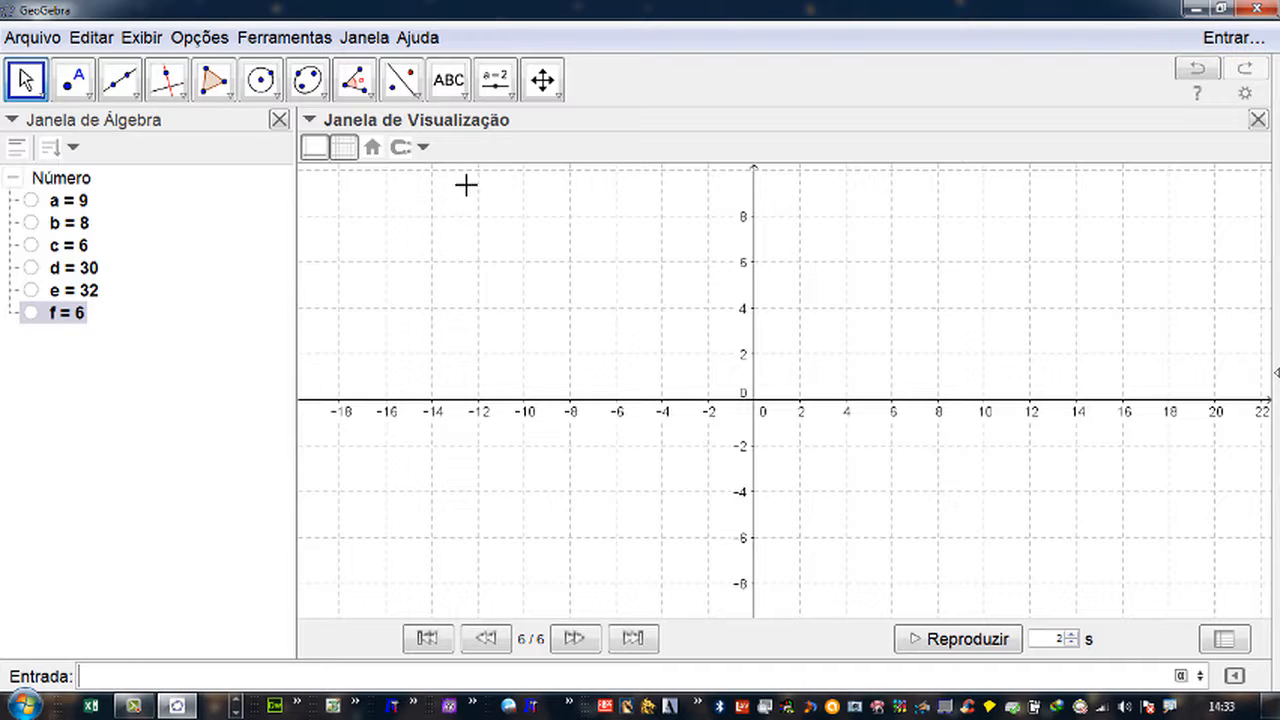
- Define the function f(x)=a x+b, with a space between a and x for the product
text(f(x))
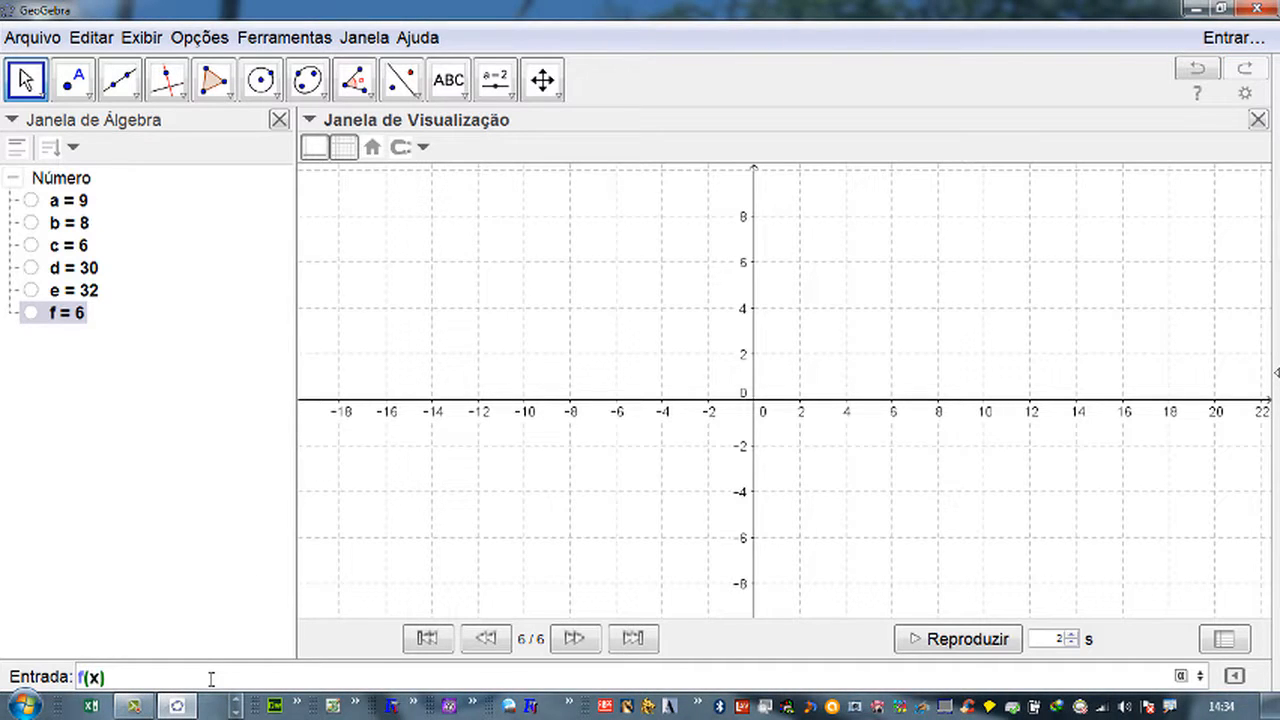
text(=ax)
key(Left)
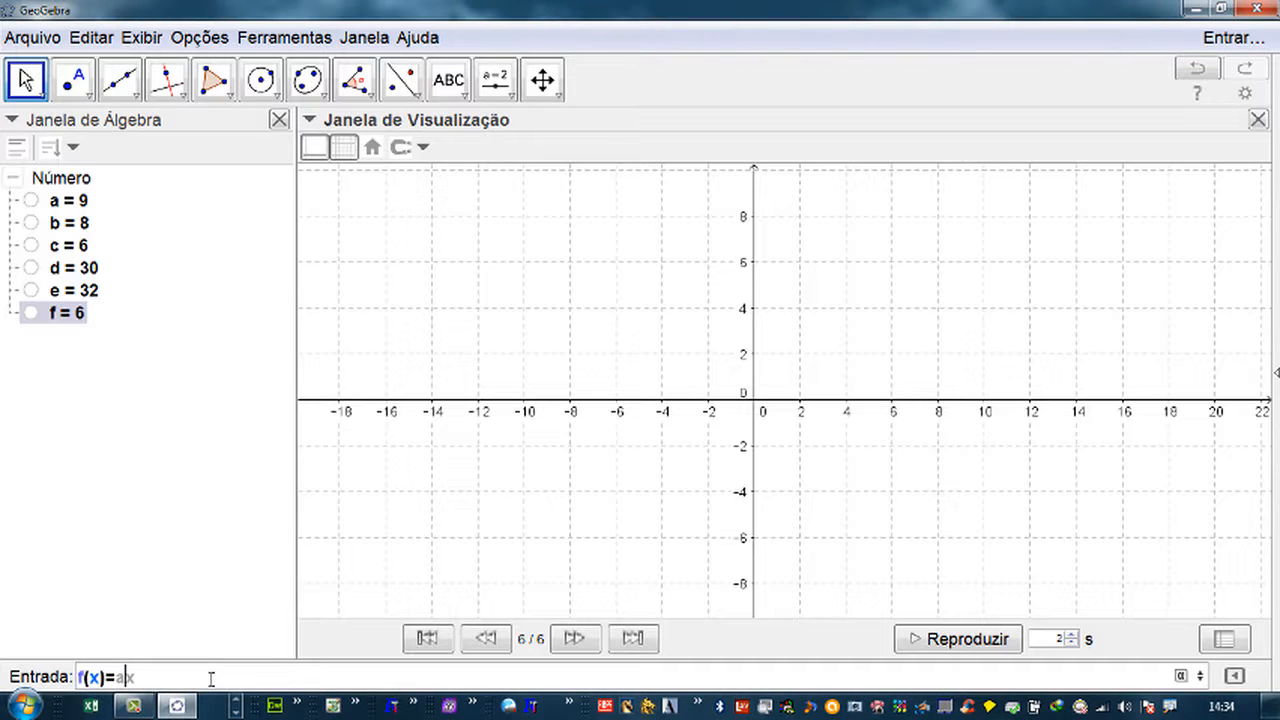
text(*)
key(BackSpace)
text(x+b)
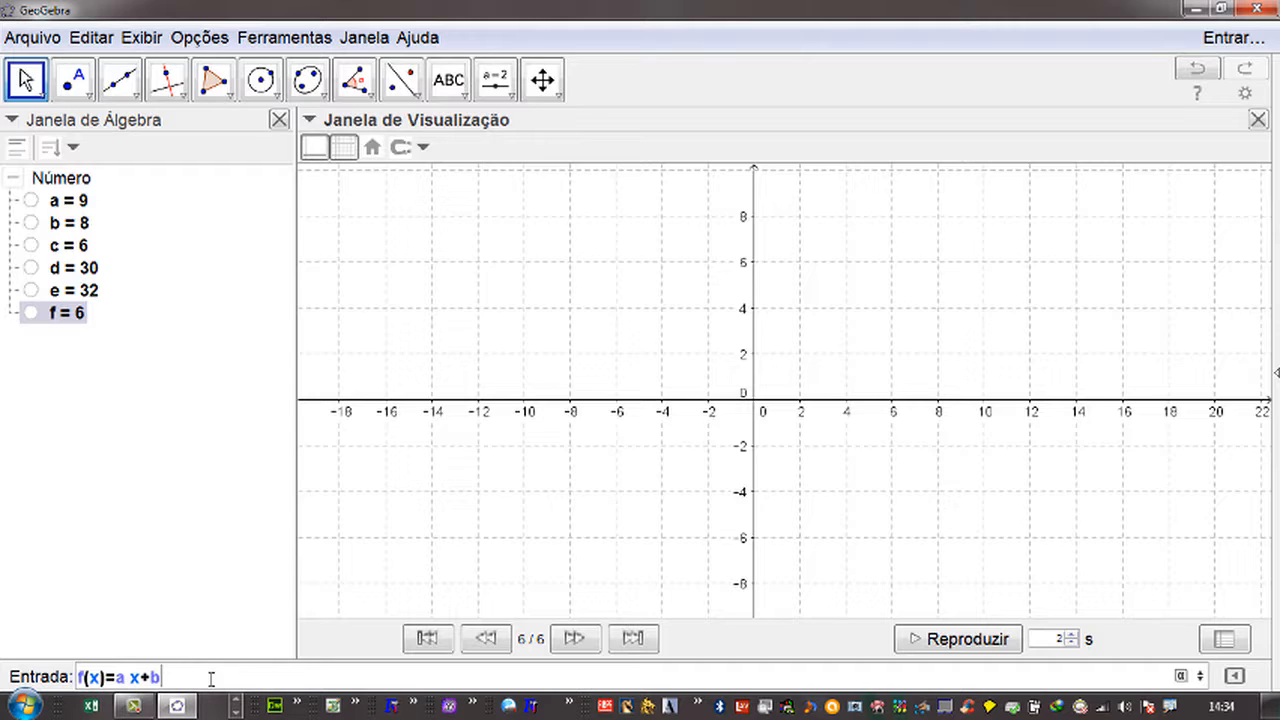
key(Return)
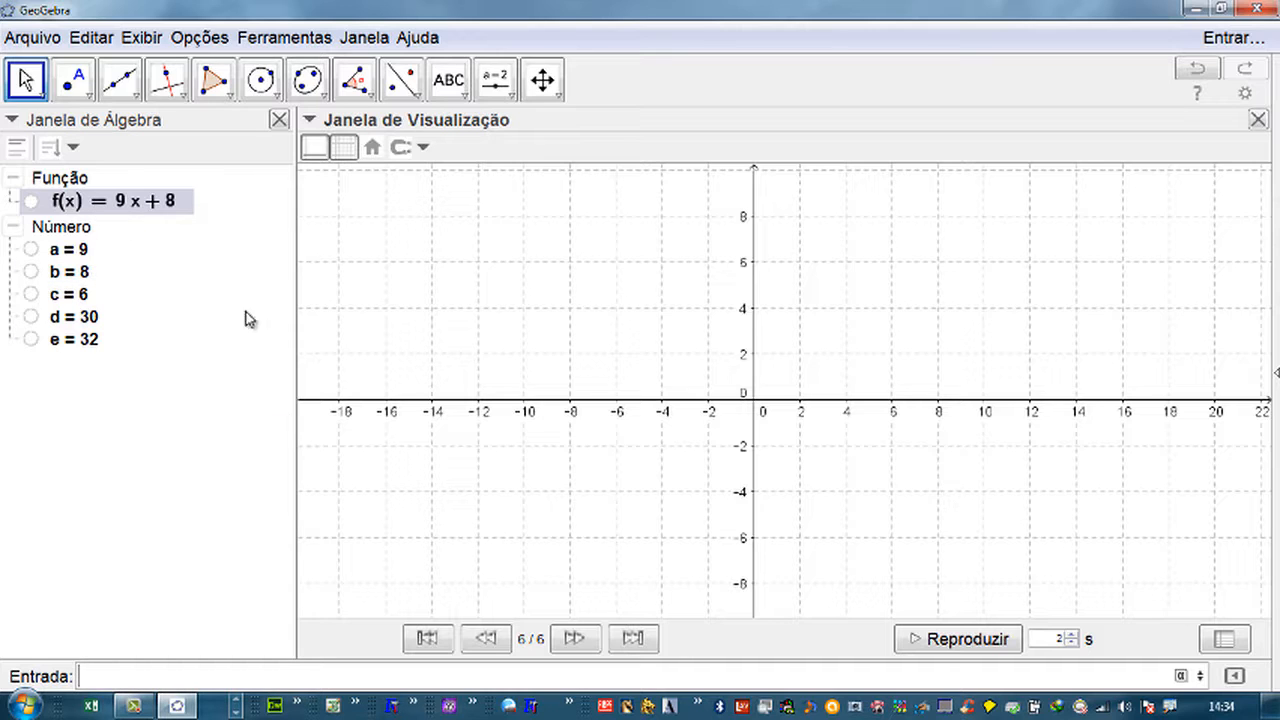
- Create two number sliders named a and b, each from -5 to 5 with increment 0.1, in the upper graphics view
click(495, 80)
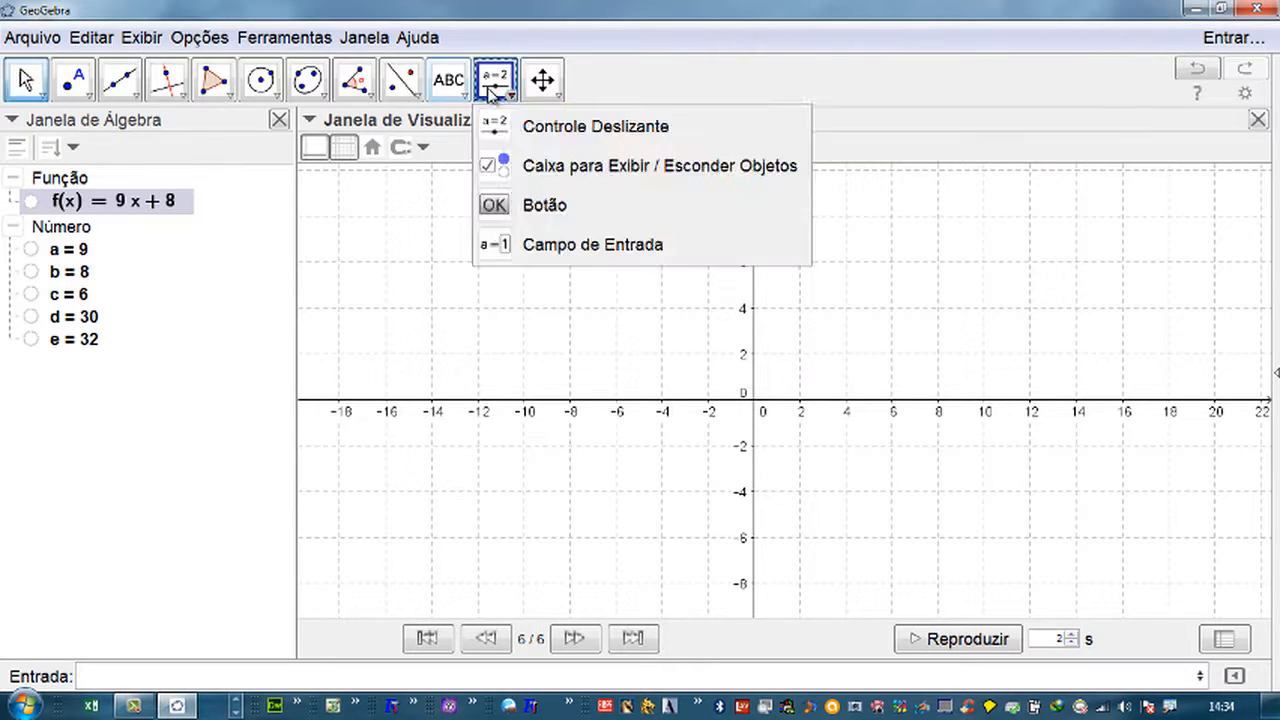
mouse_move(542, 82)
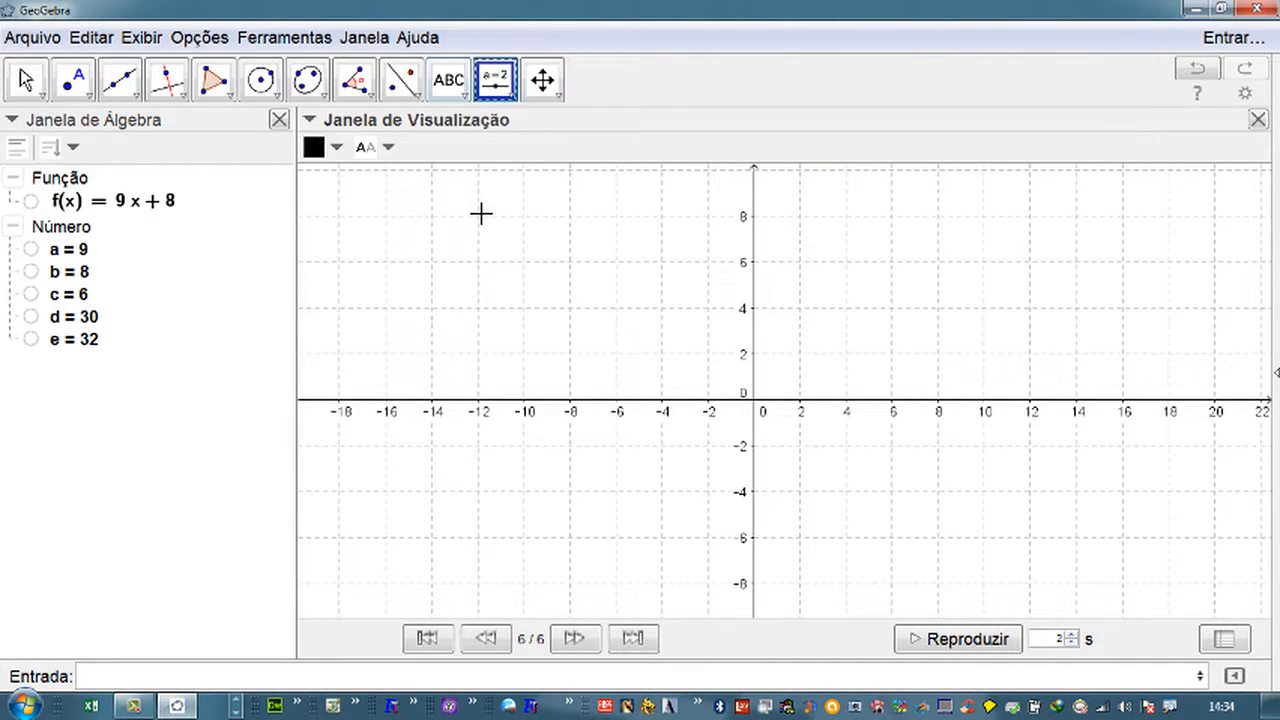
click(486, 219)
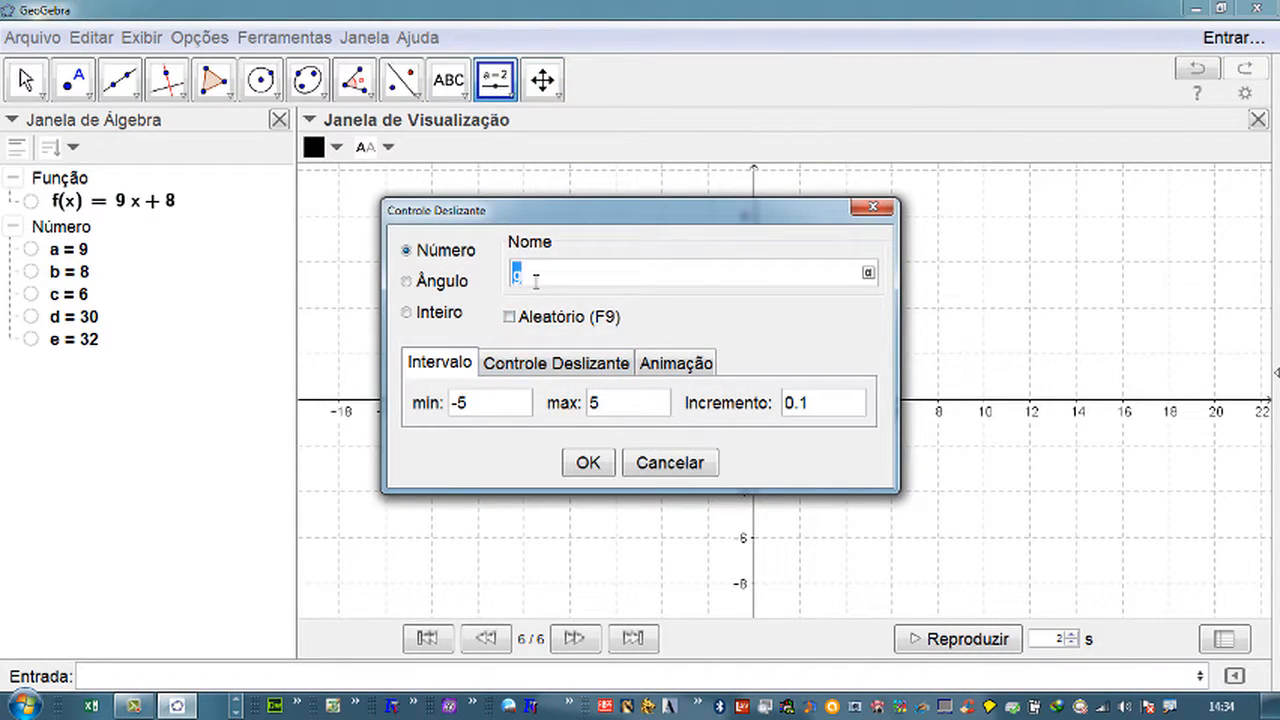
text(a)
click(589, 462)
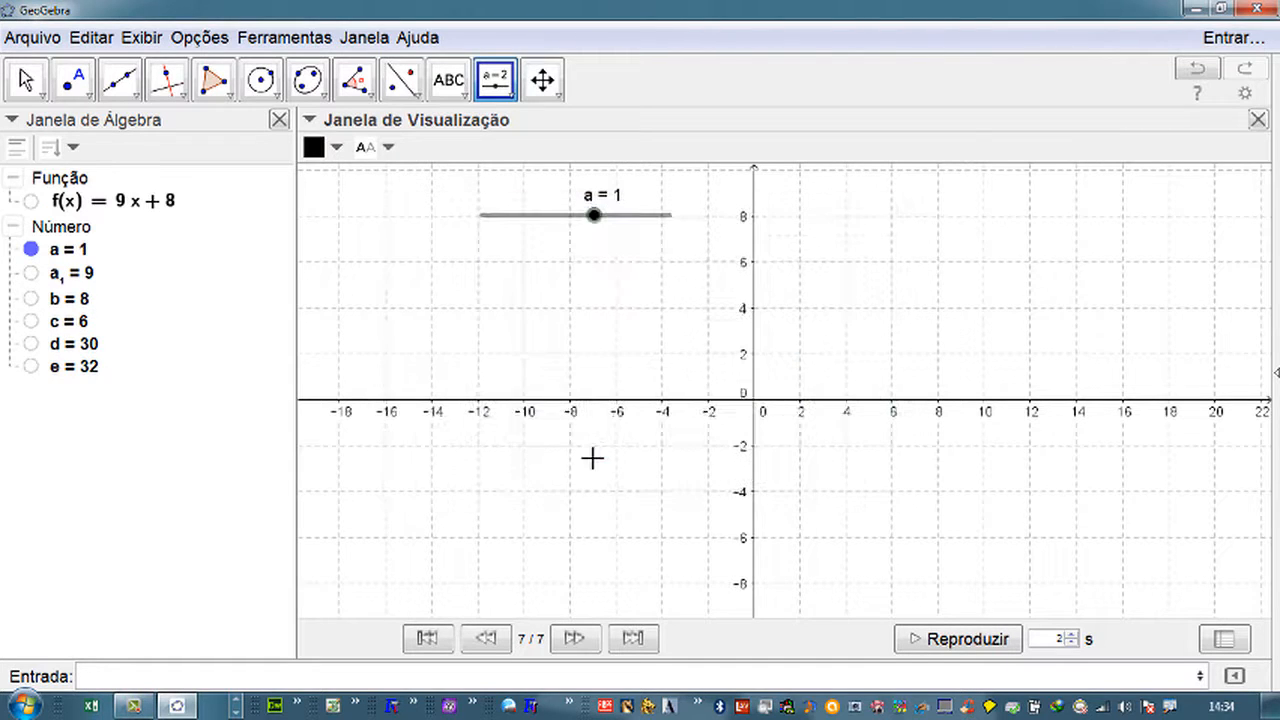
click(483, 260)
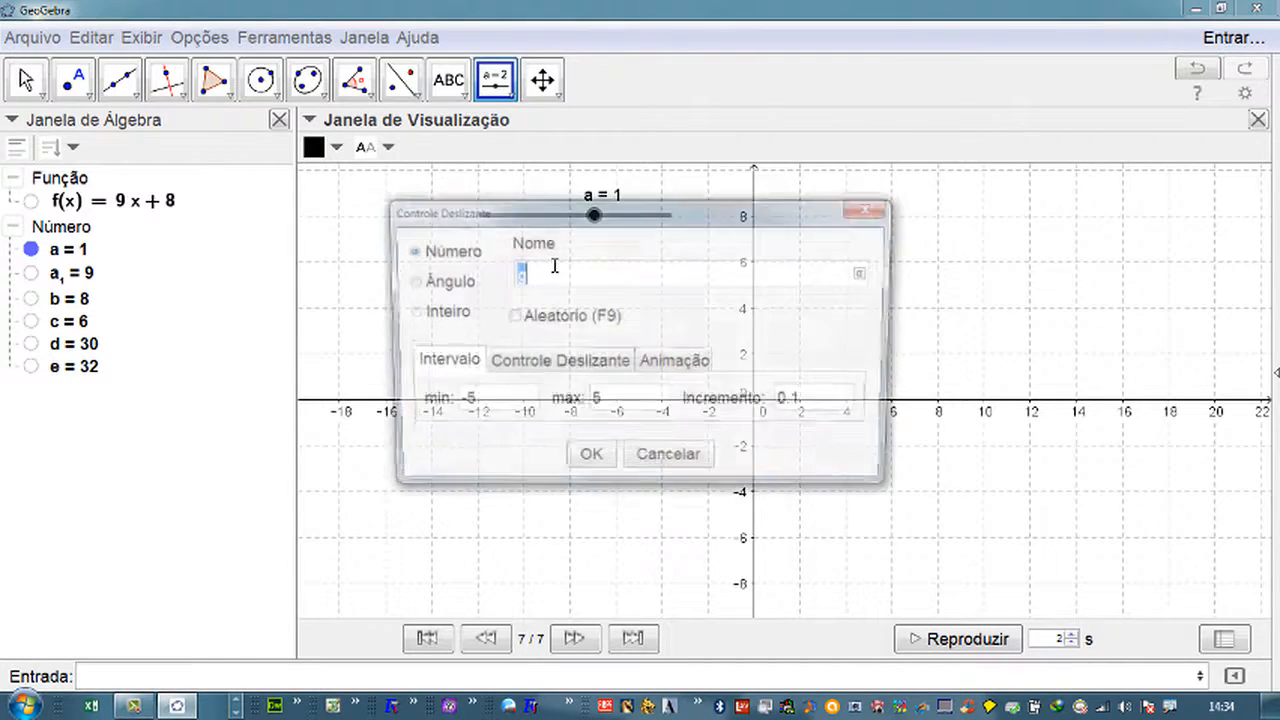
text(b)
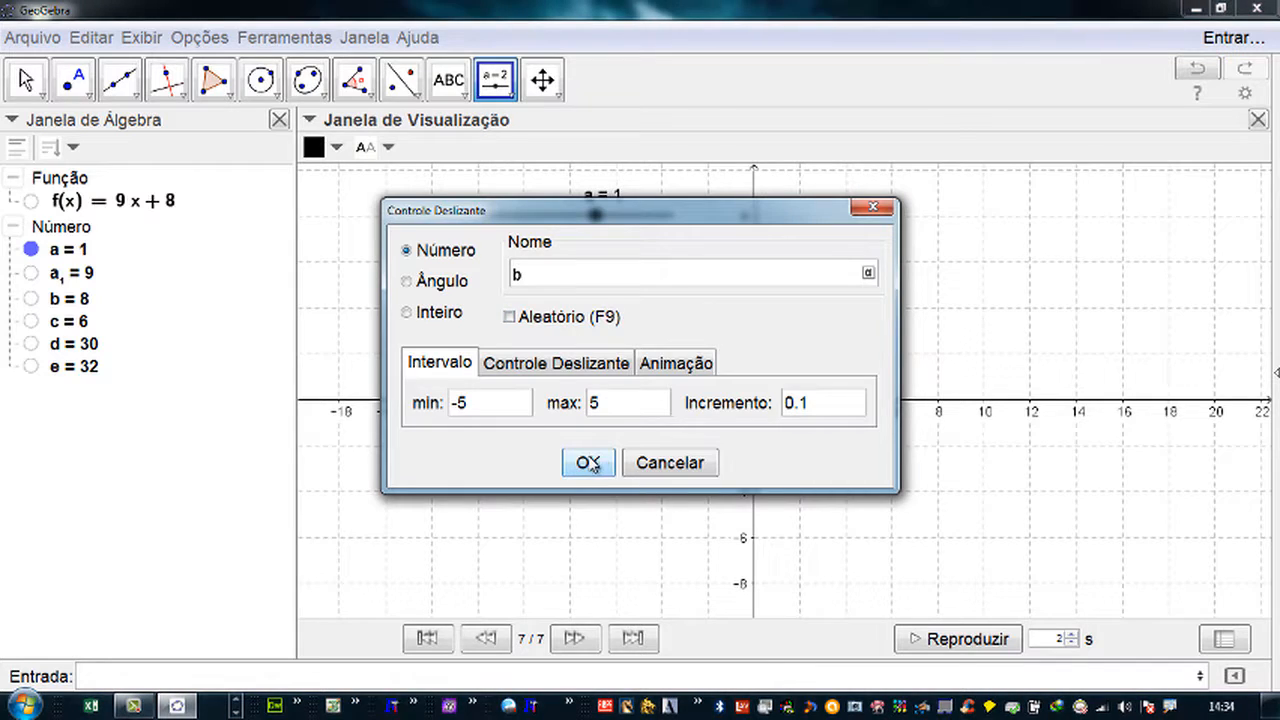
click(589, 463)
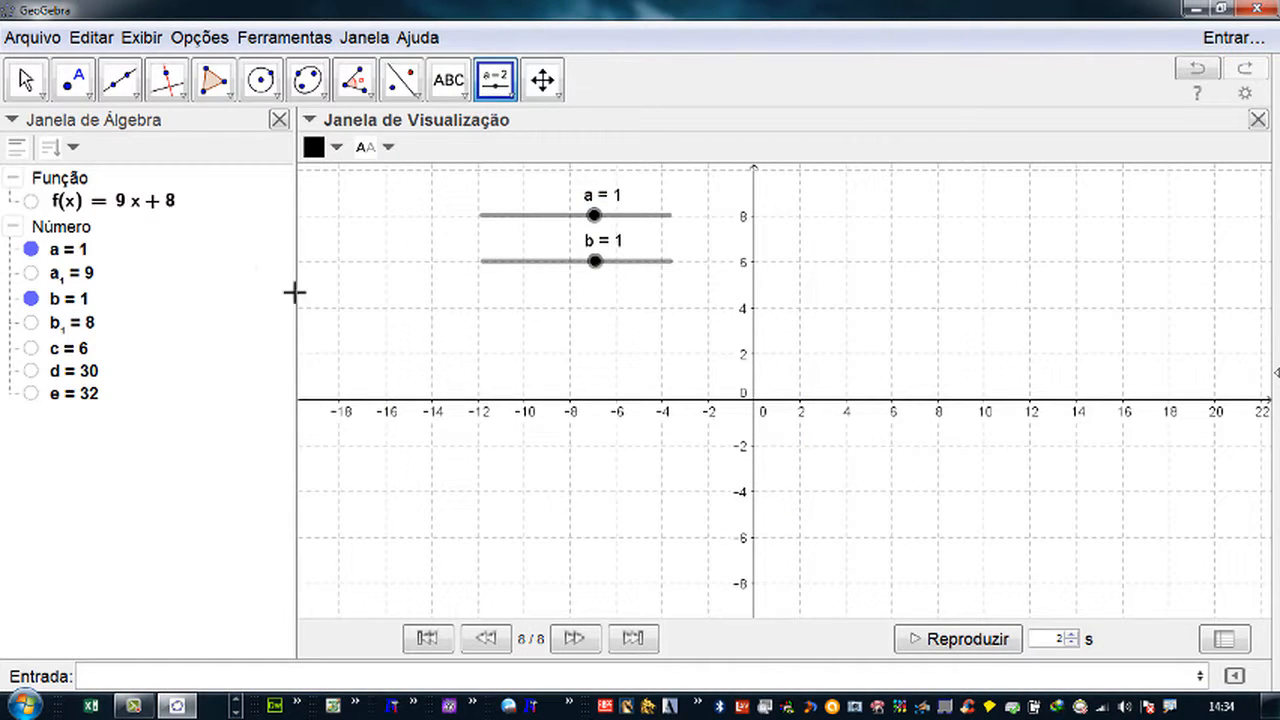
- Change the definition of function f to a x + b so that it uses the two sliders
right_click(145, 208)
click(202, 432)
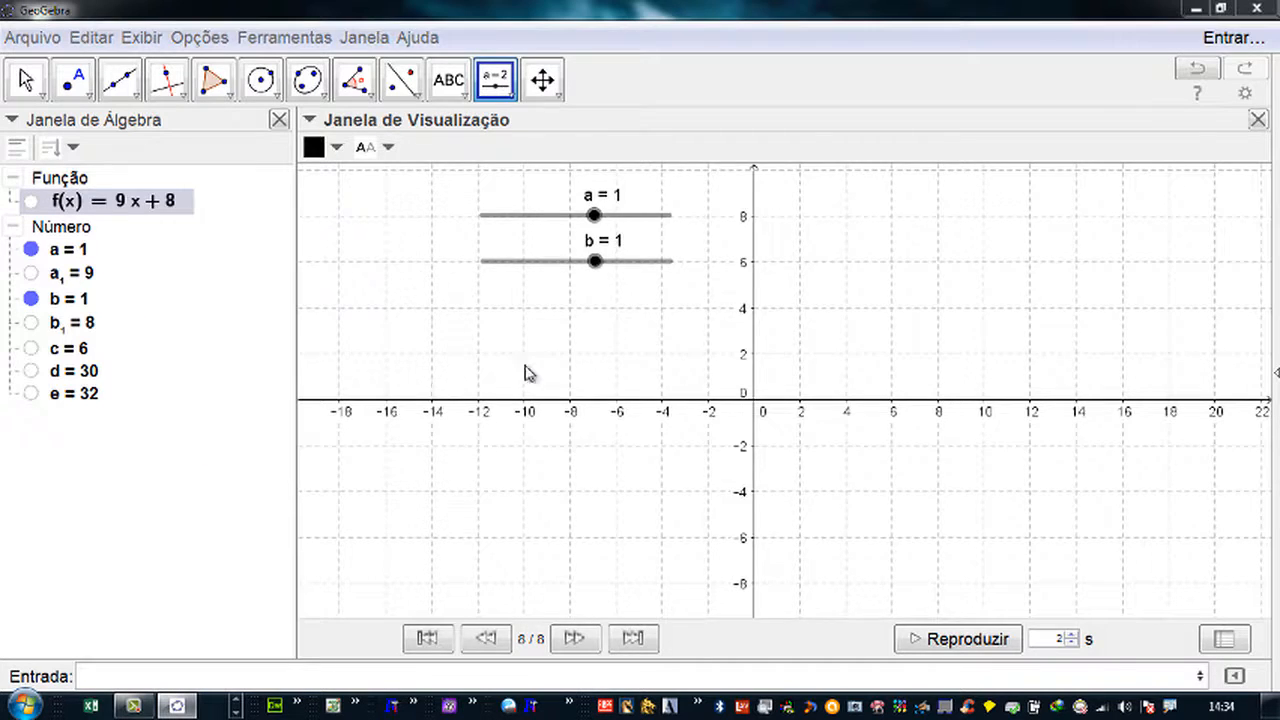
double_click(654, 248)
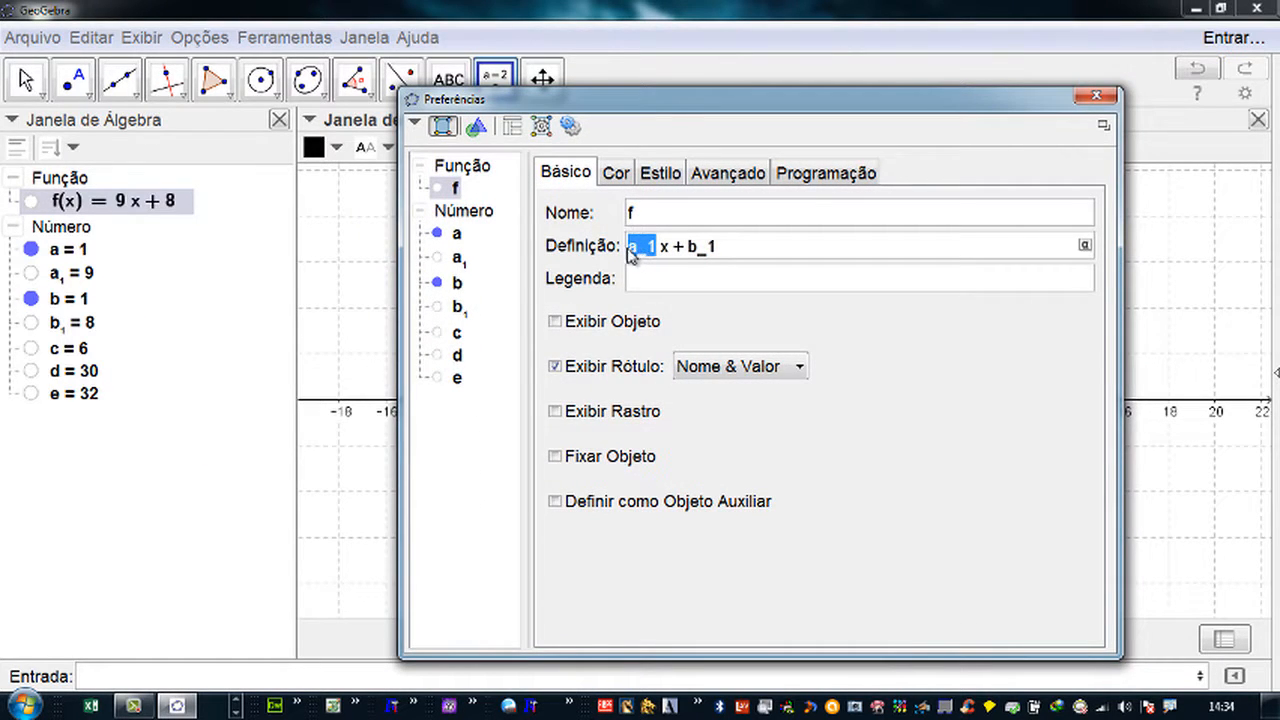
text(a)
drag(669, 249, 711, 268)
text(b)
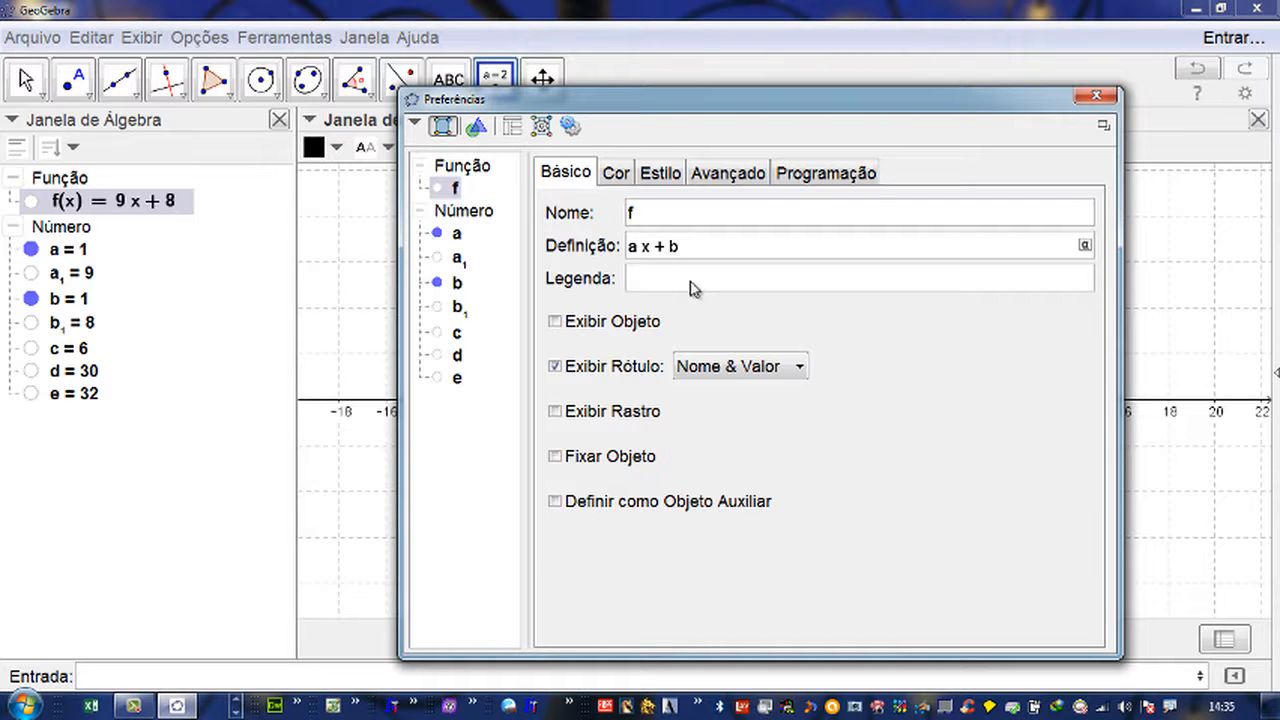
click(693, 280)
click(1092, 97)
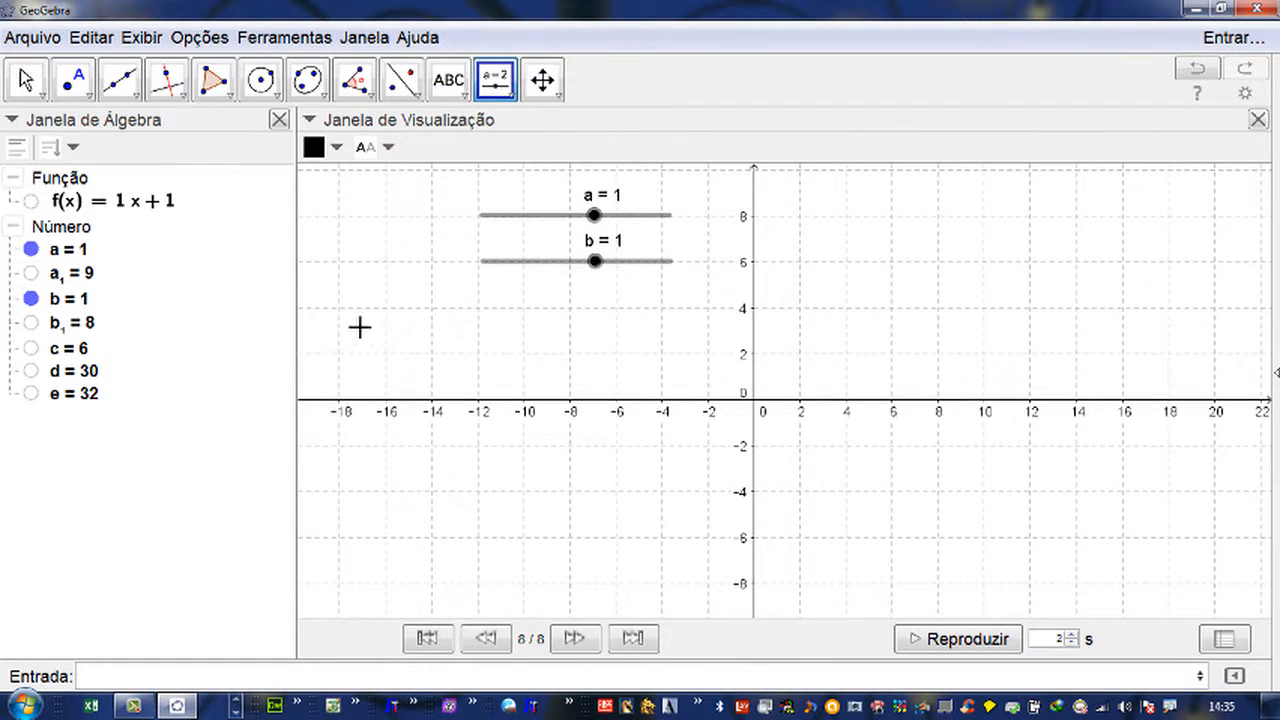
- Show the graph of f and vary the sliders, finishing with a at 0.5 and b at 1.5
click(31, 201)
drag(594, 214, 612, 302)
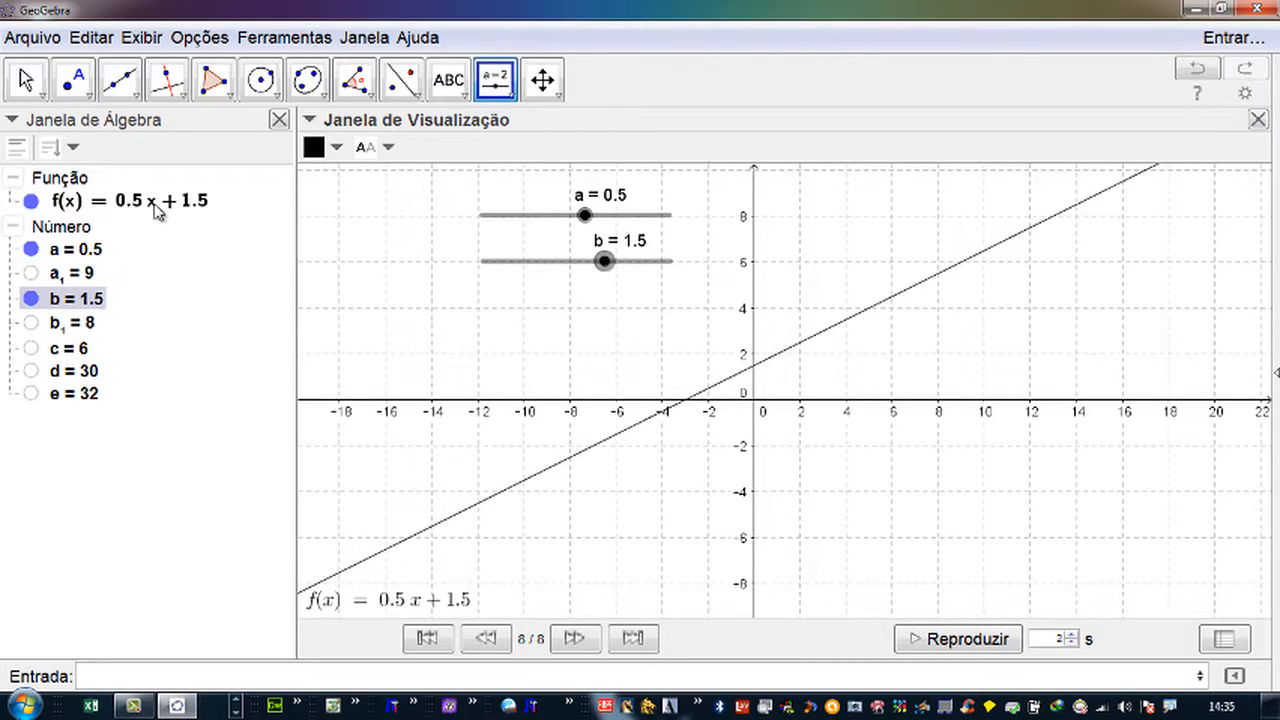
- Look through the history of earlier entries for the input bar and dismiss it, leaving the entry empty
click(110, 679)
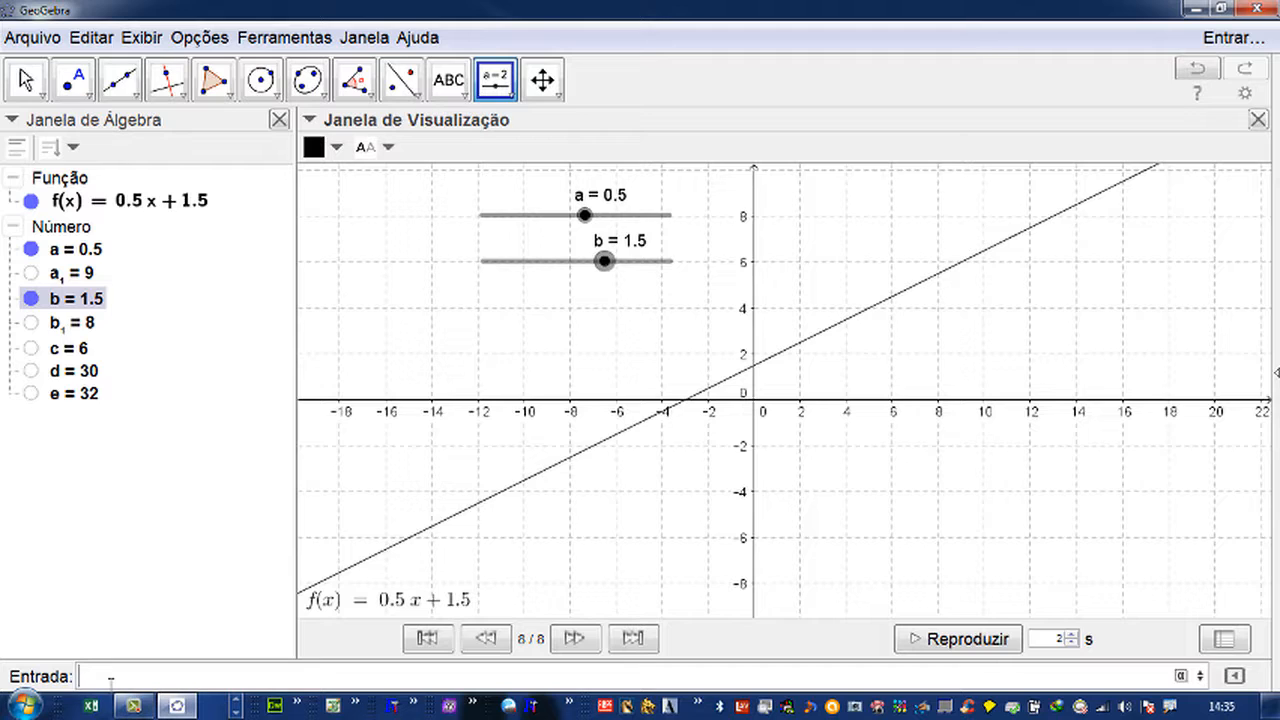
key(Up)
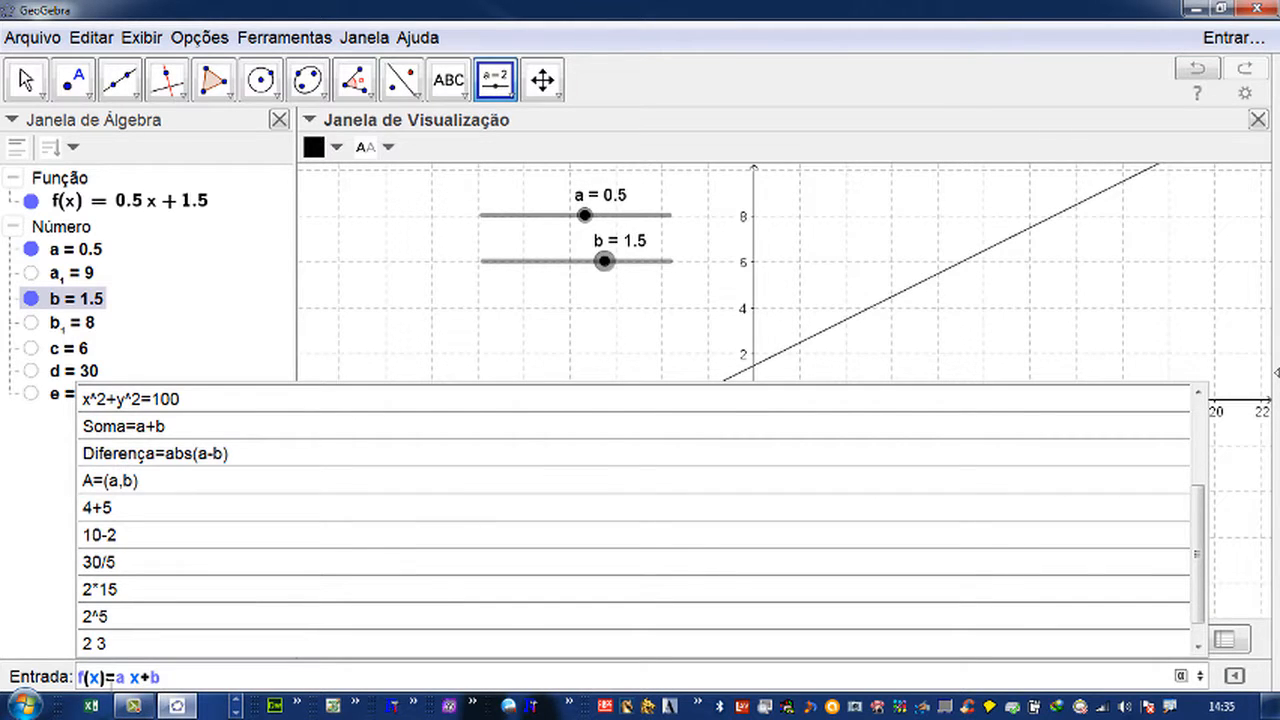
key(Escape)
key(Escape)
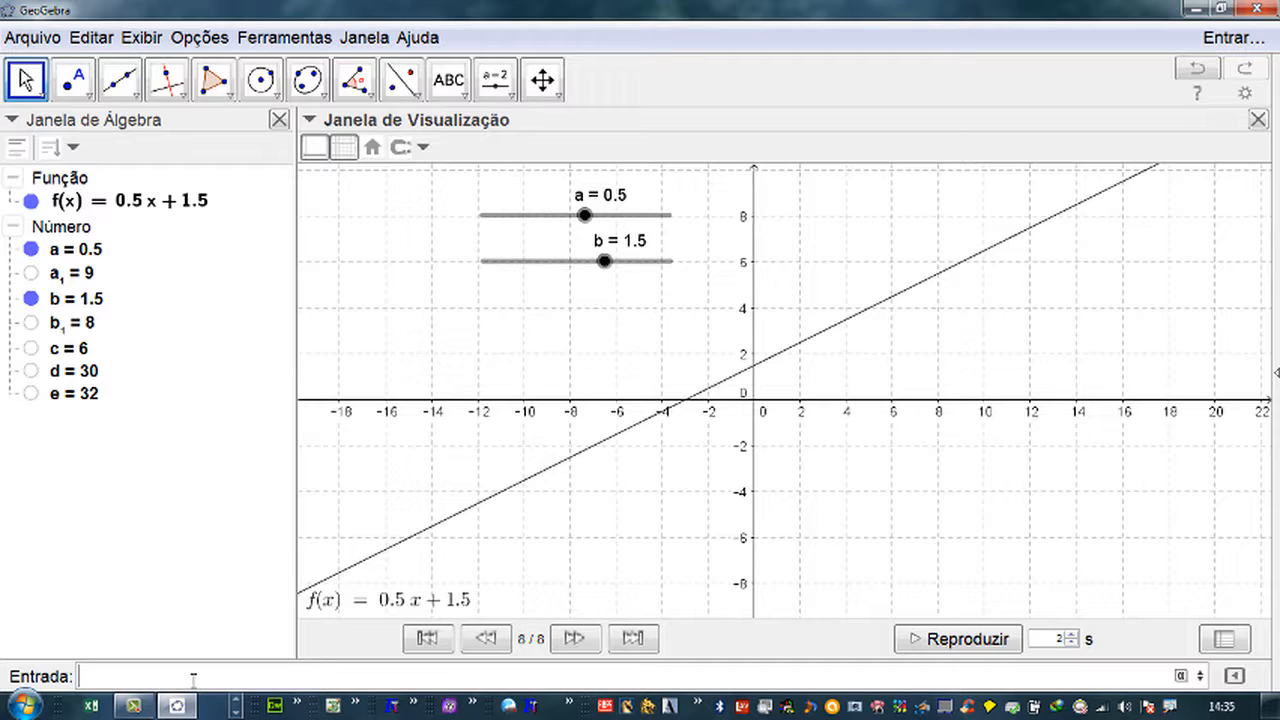
- Recall the earlier entry f(x)=a x+b and edit it to define a second function g(x)=b x+a
key(Up)
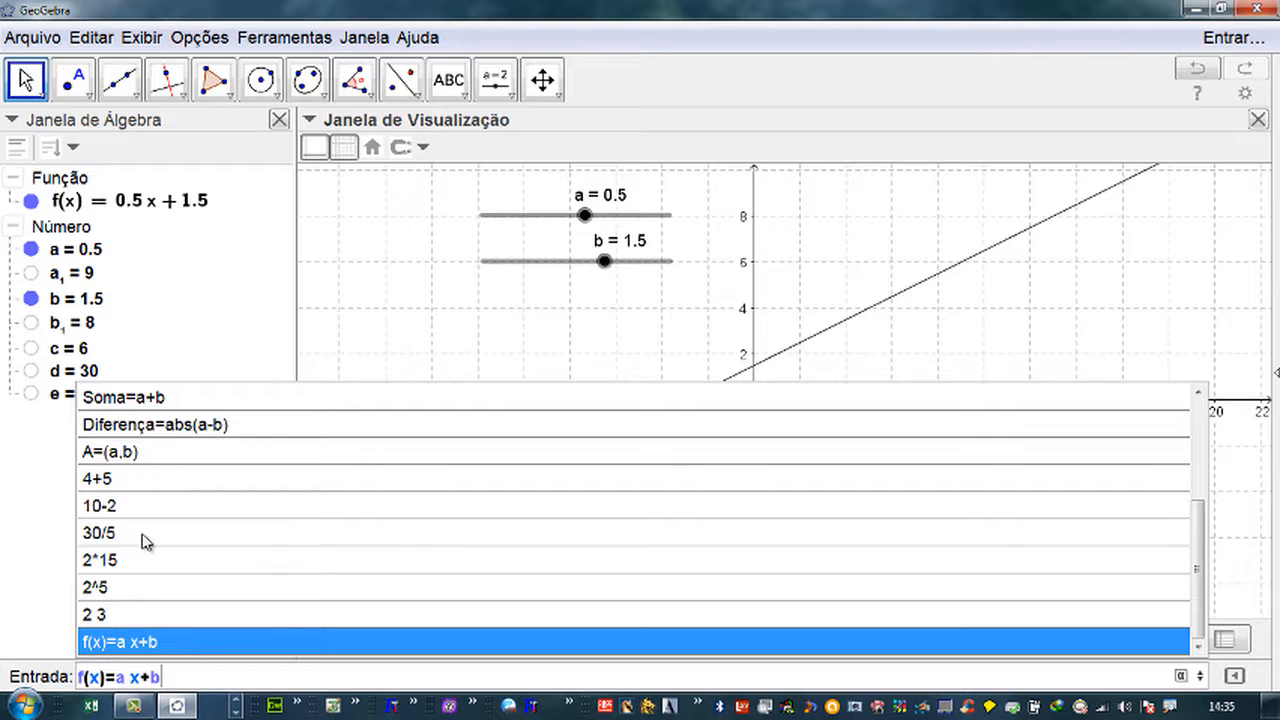
click(140, 642)
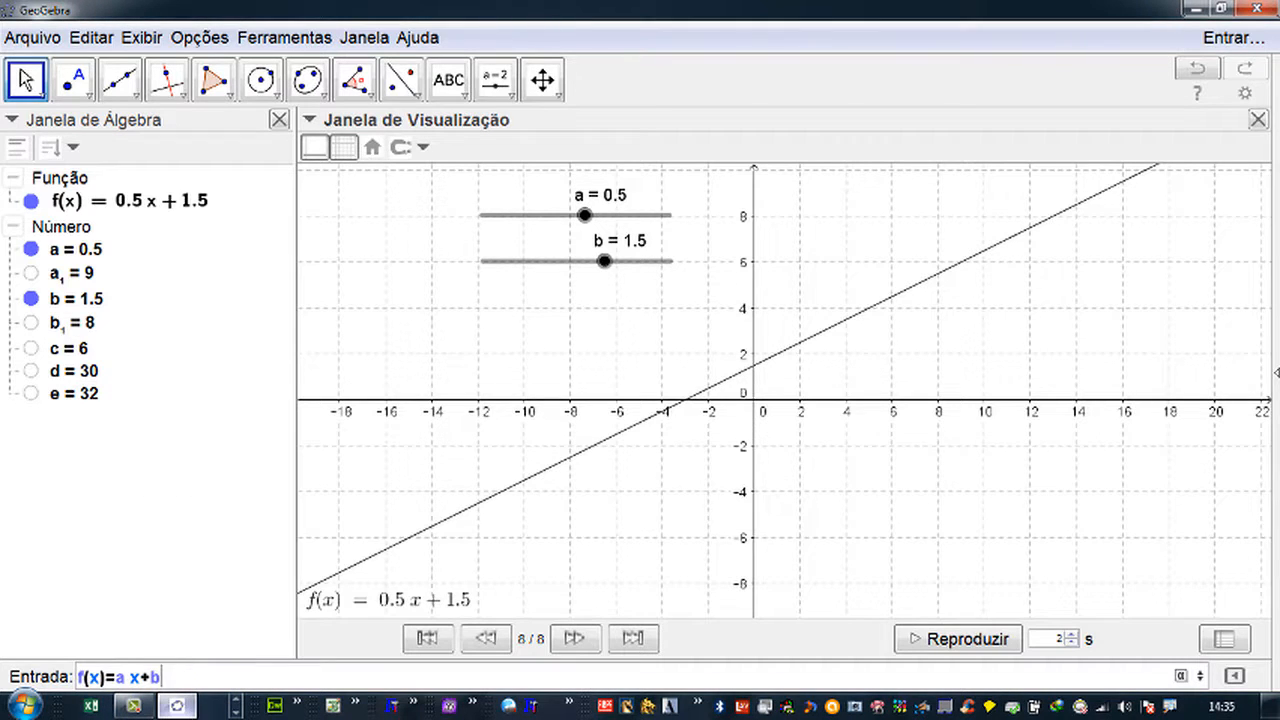
click(84, 680)
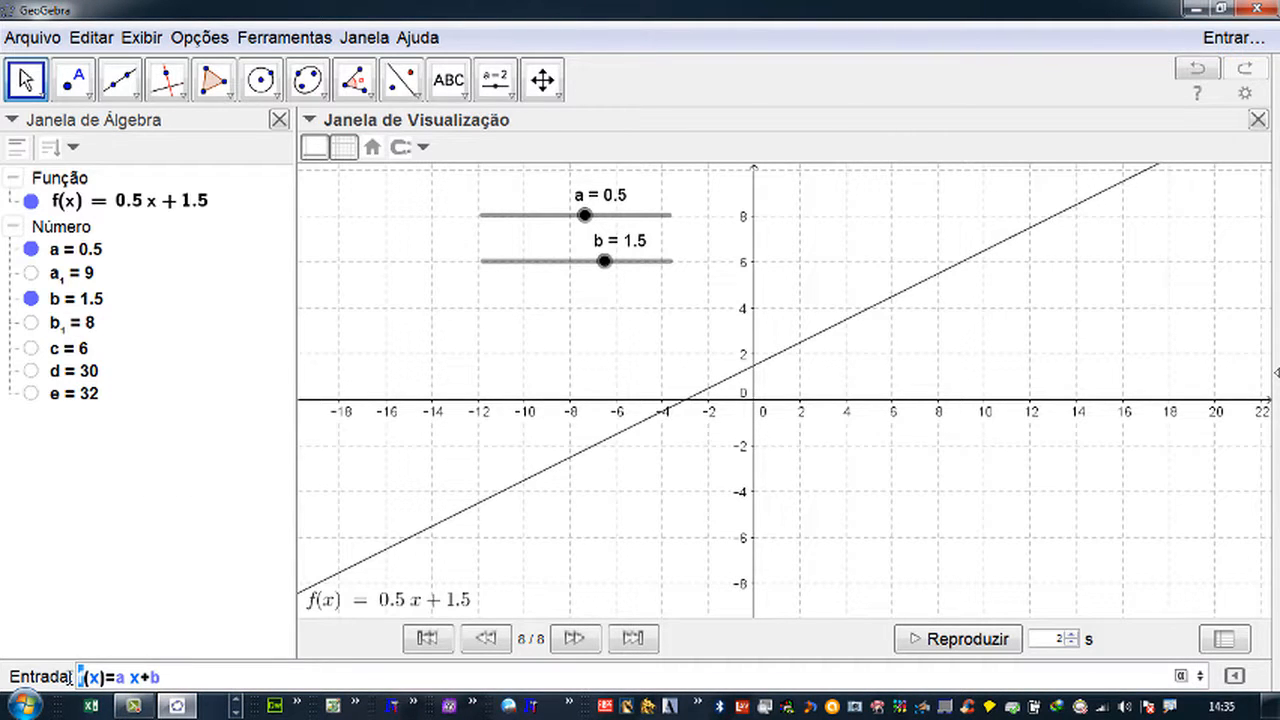
key(BackSpace)
text(g)
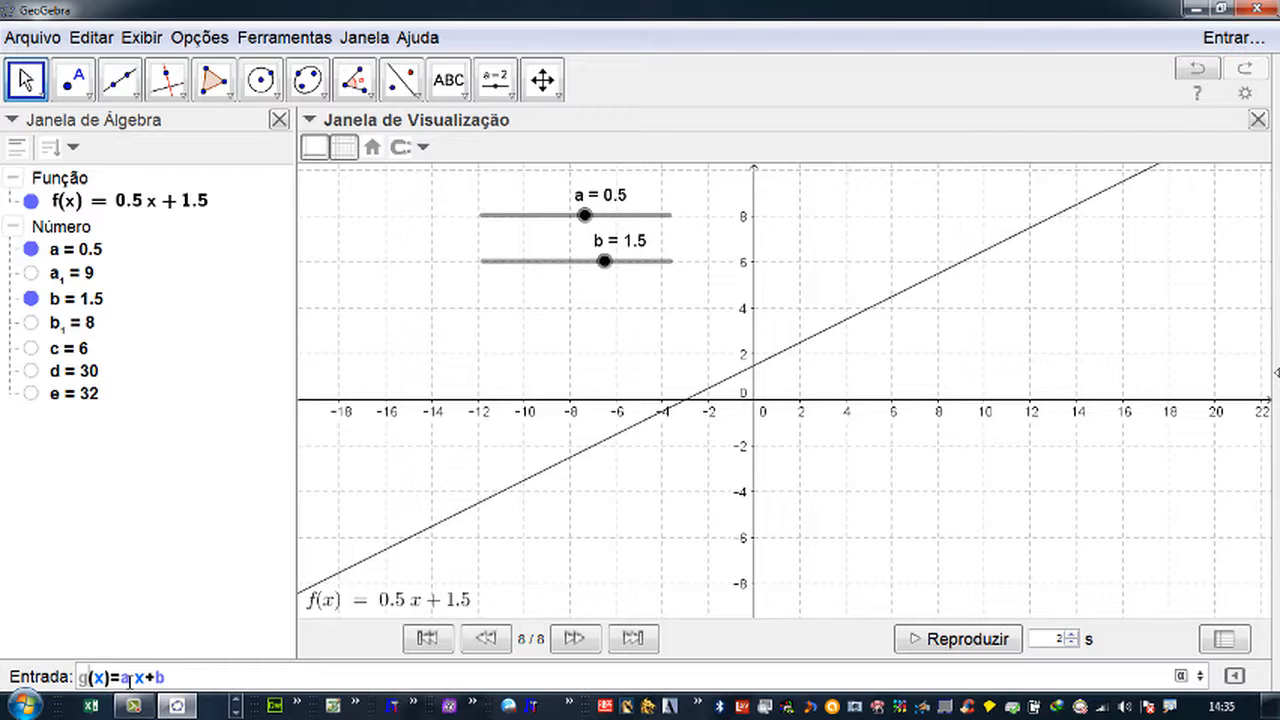
click(130, 678)
key(BackSpace)
text(b)
double_click(160, 679)
text(a)
key(Return)
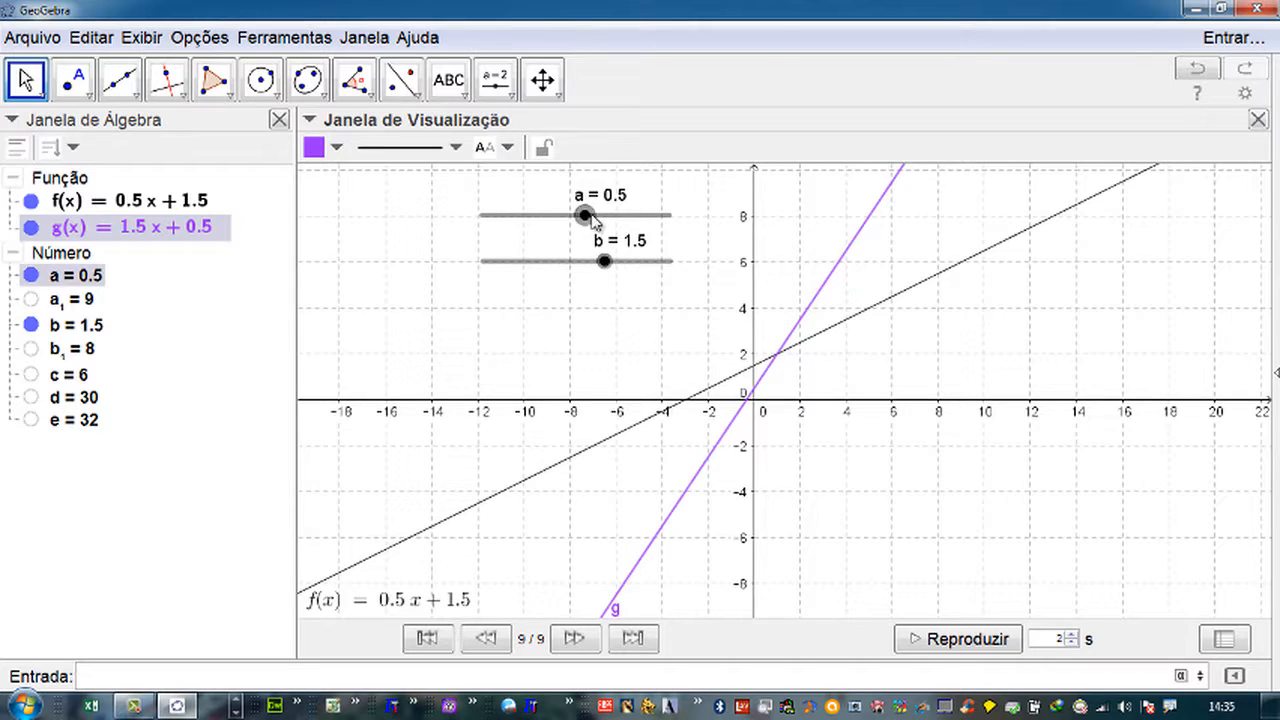
- Vary both sliders to change the two lines, finishing with a at -0.2 and b at 0.8
mouse_move(585, 214)
mouse_down()
mouse_move(608, 214)
mouse_move(571, 232)
mouse_up()
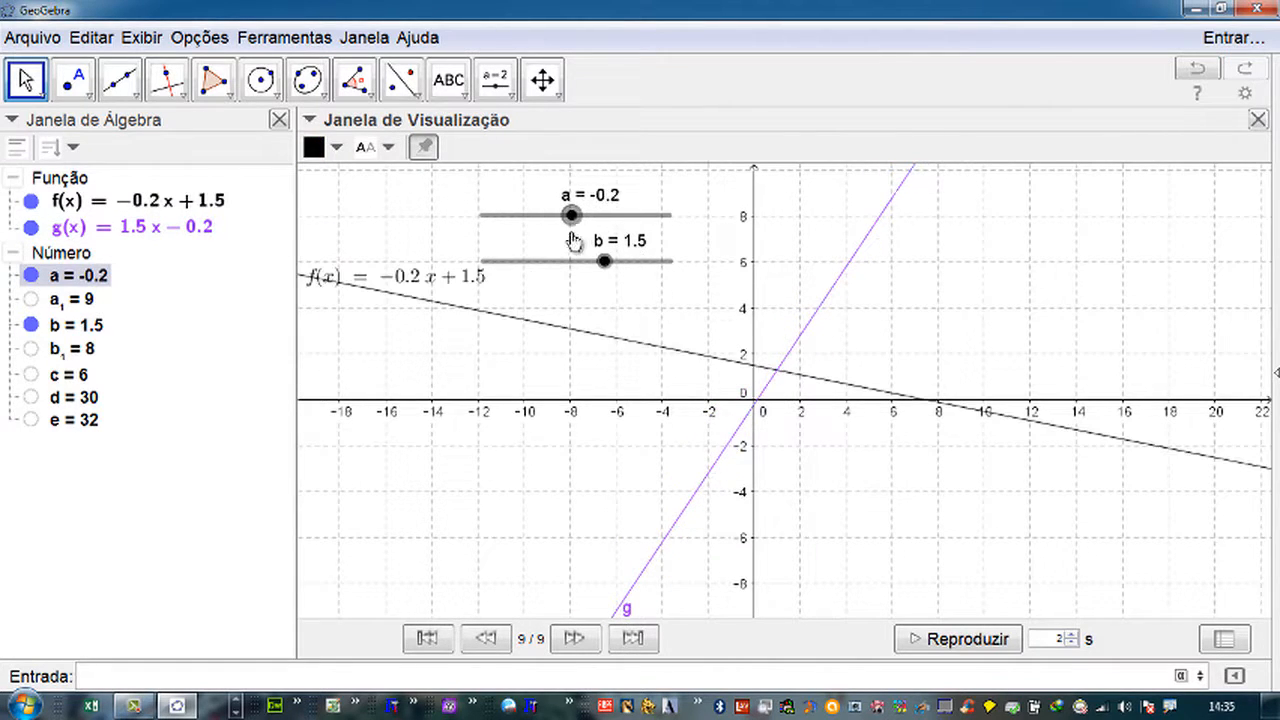
drag(612, 272, 662, 287)
drag(632, 287, 595, 306)
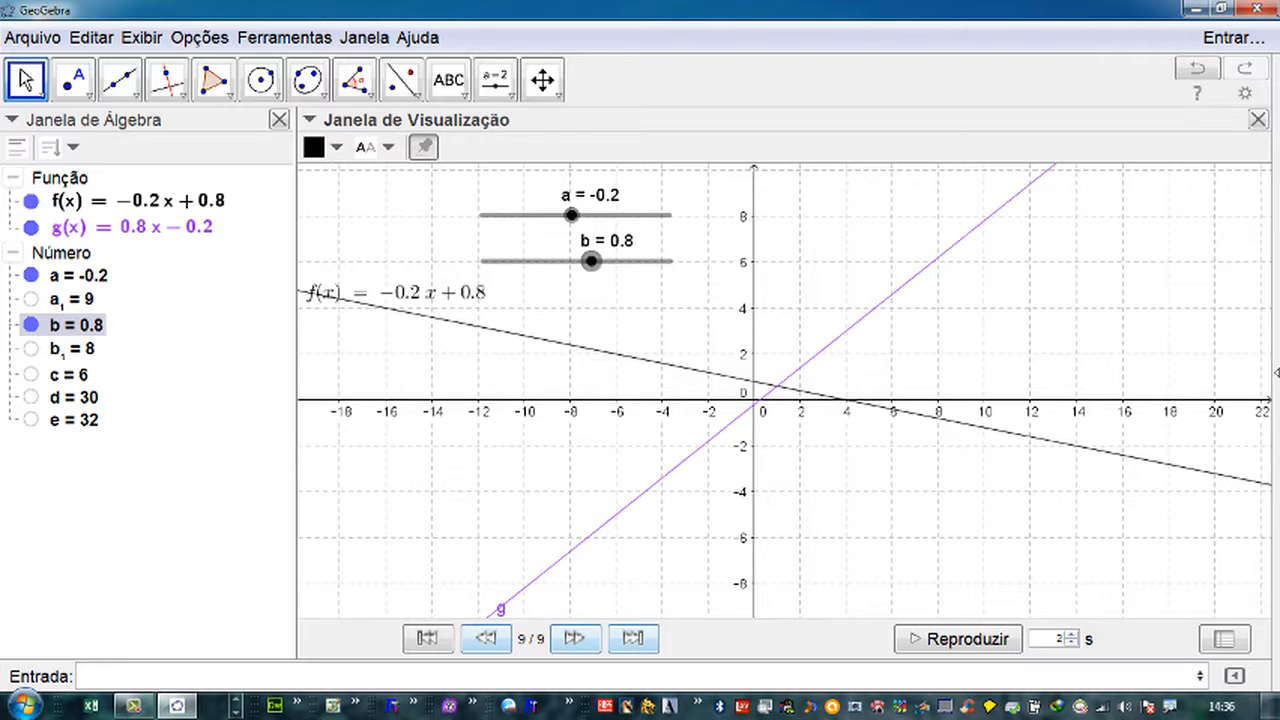
- Open the input help and browse the command categories, including 3D, Cônicas and Funções e Cálculo
click(1235, 677)
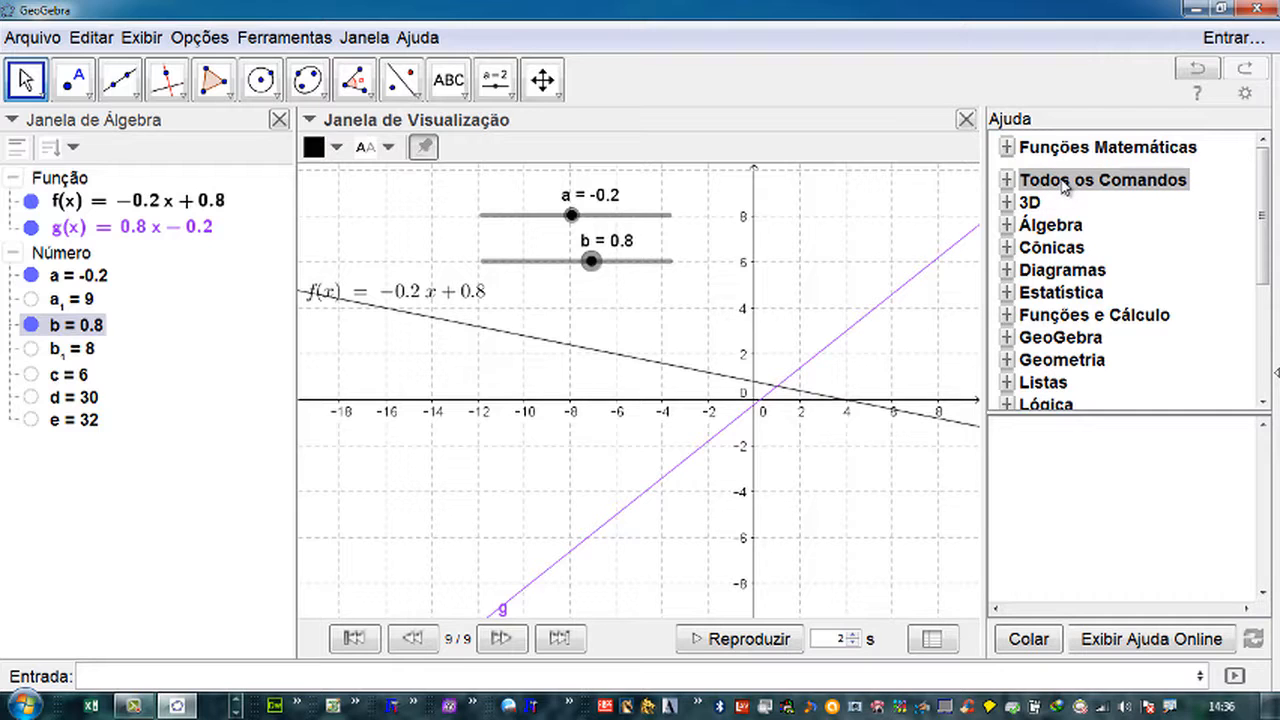
click(1007, 180)
click(1007, 158)
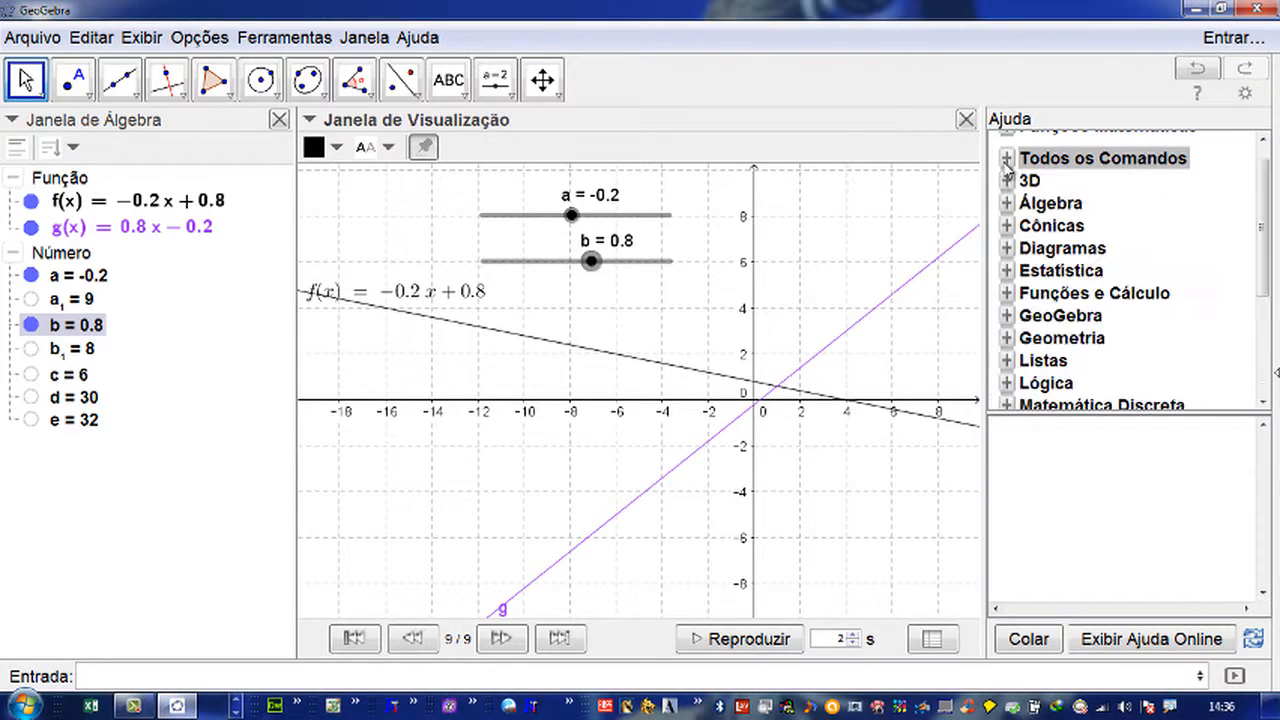
click(1007, 180)
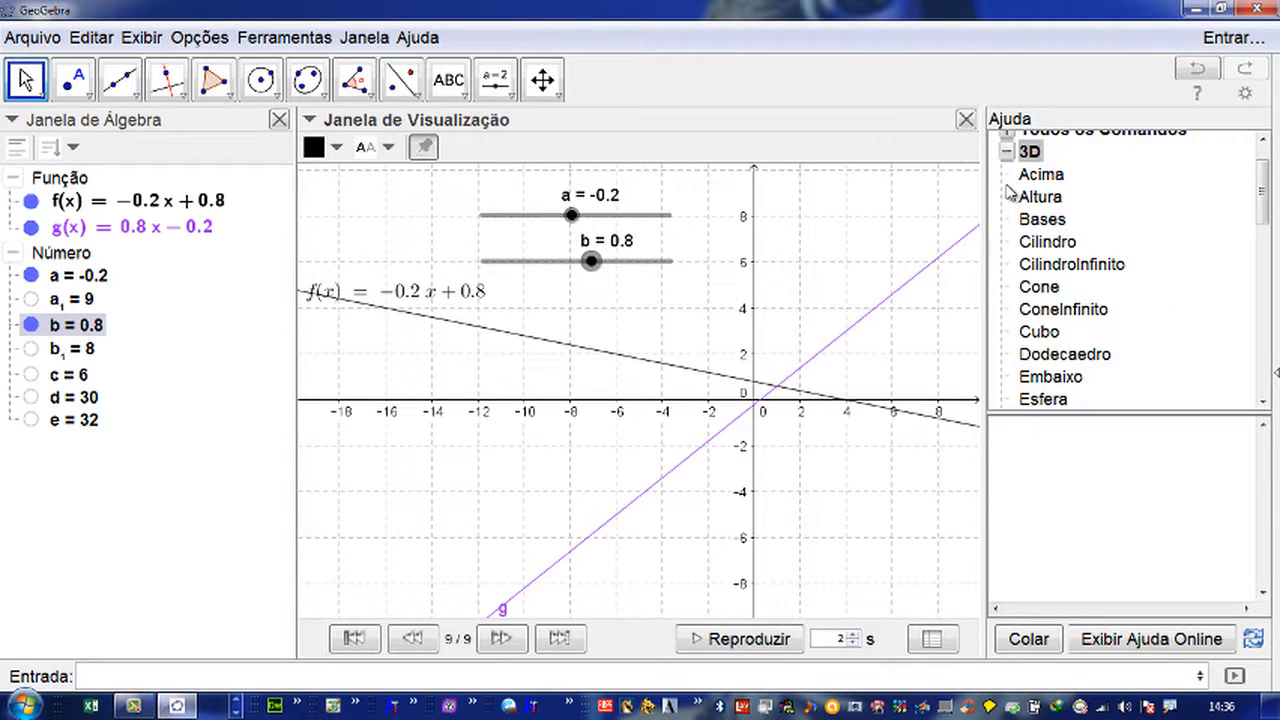
click(1007, 151)
click(1007, 197)
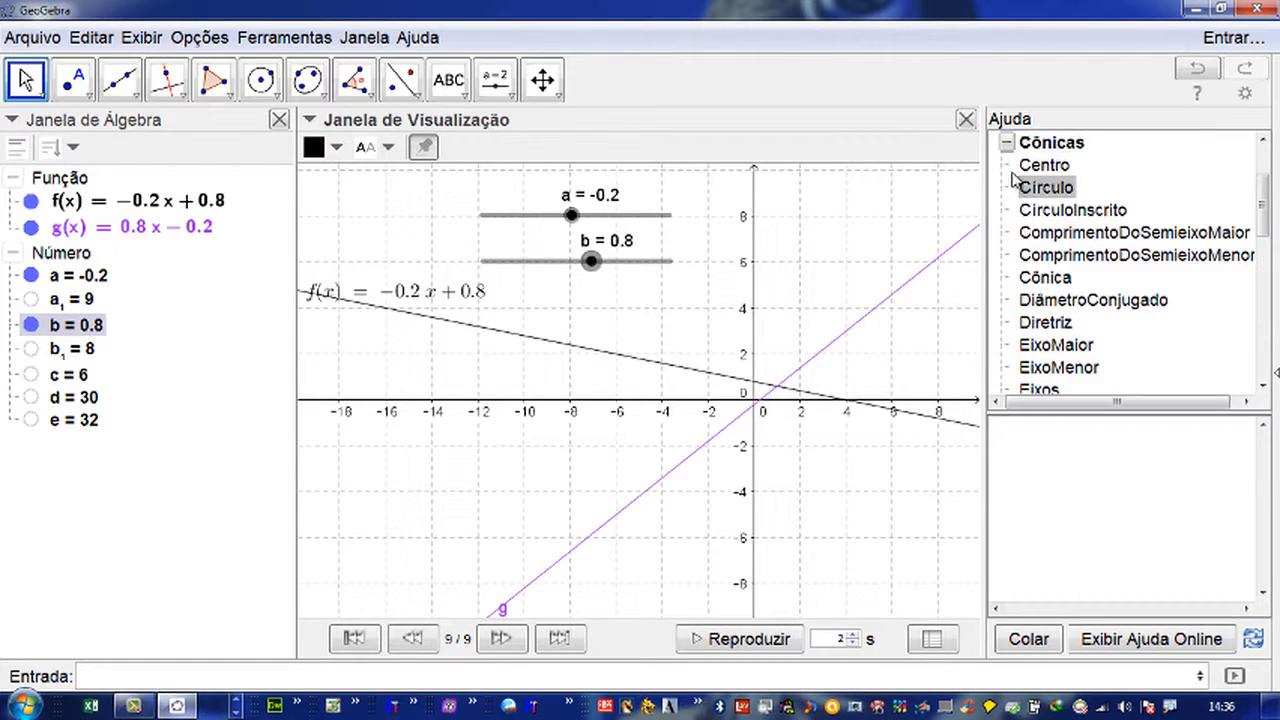
click(1007, 142)
click(1008, 210)
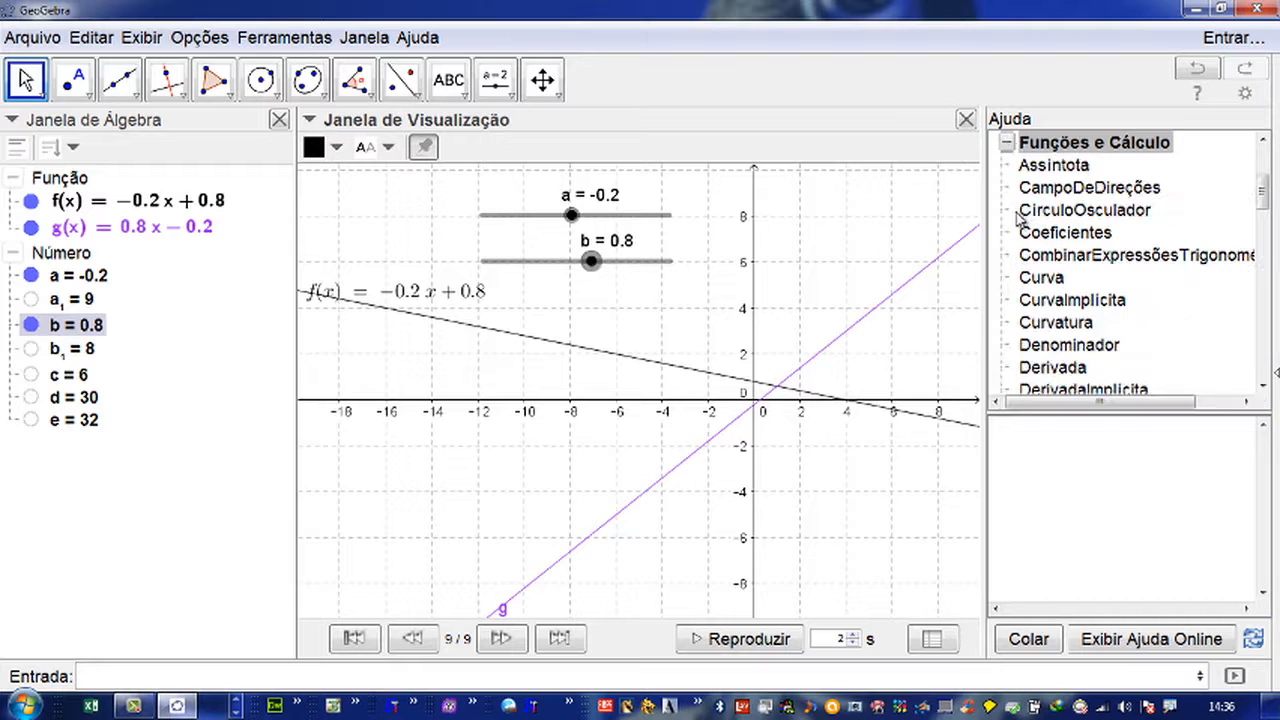
click(1007, 143)
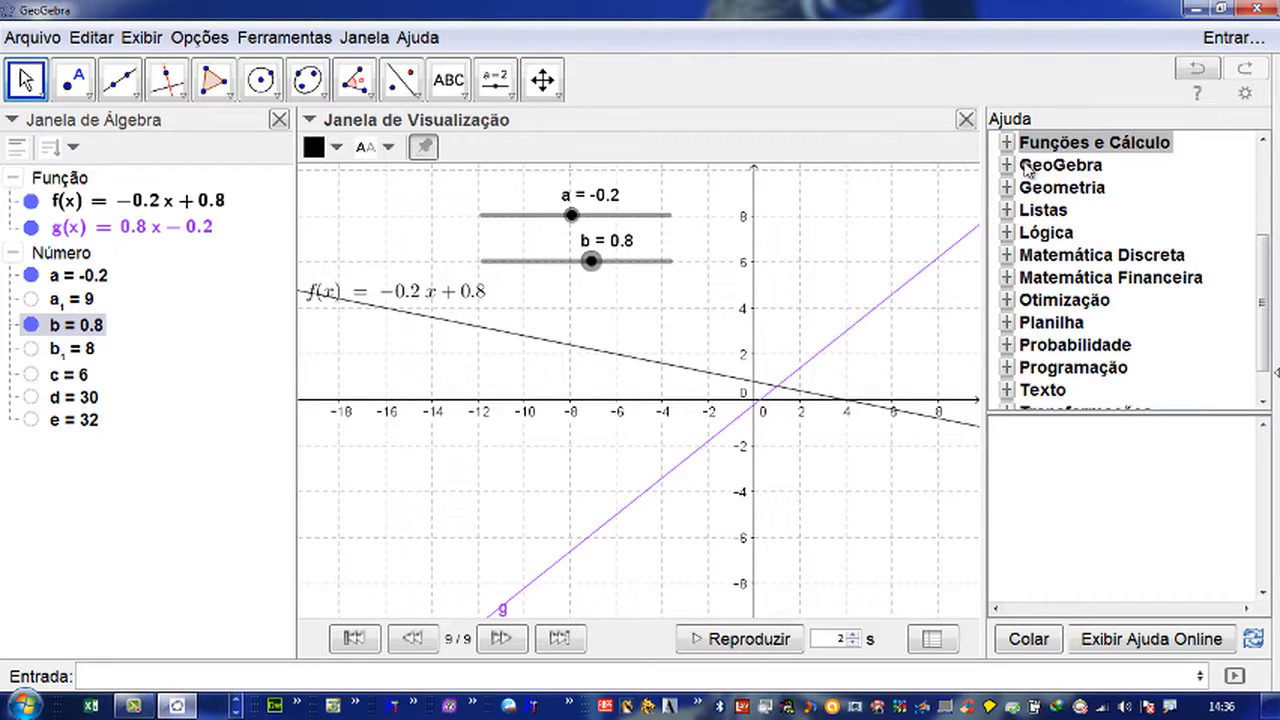
- Examine the syntax of the Lógica commands, such as ContarSe, PertenceARegião, Relação and Se, and close the input help
double_click(1055, 236)
click(1055, 258)
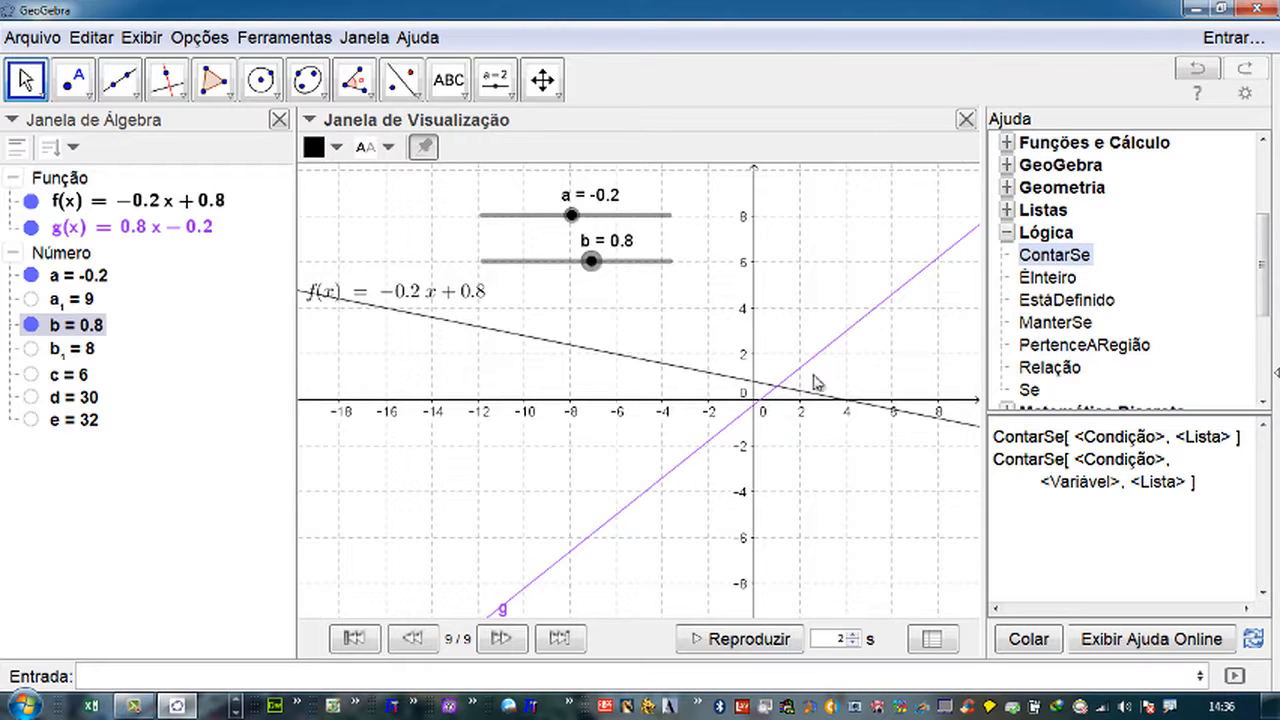
click(1060, 302)
click(1058, 344)
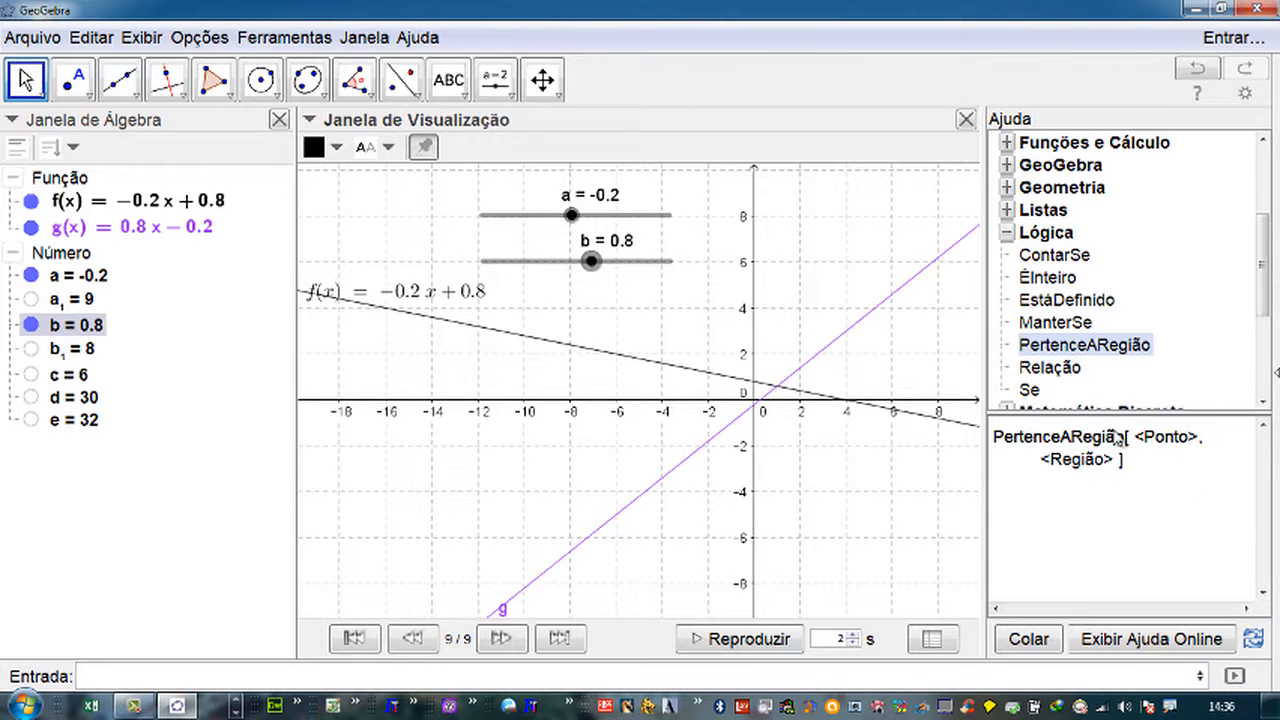
click(1070, 369)
click(1040, 390)
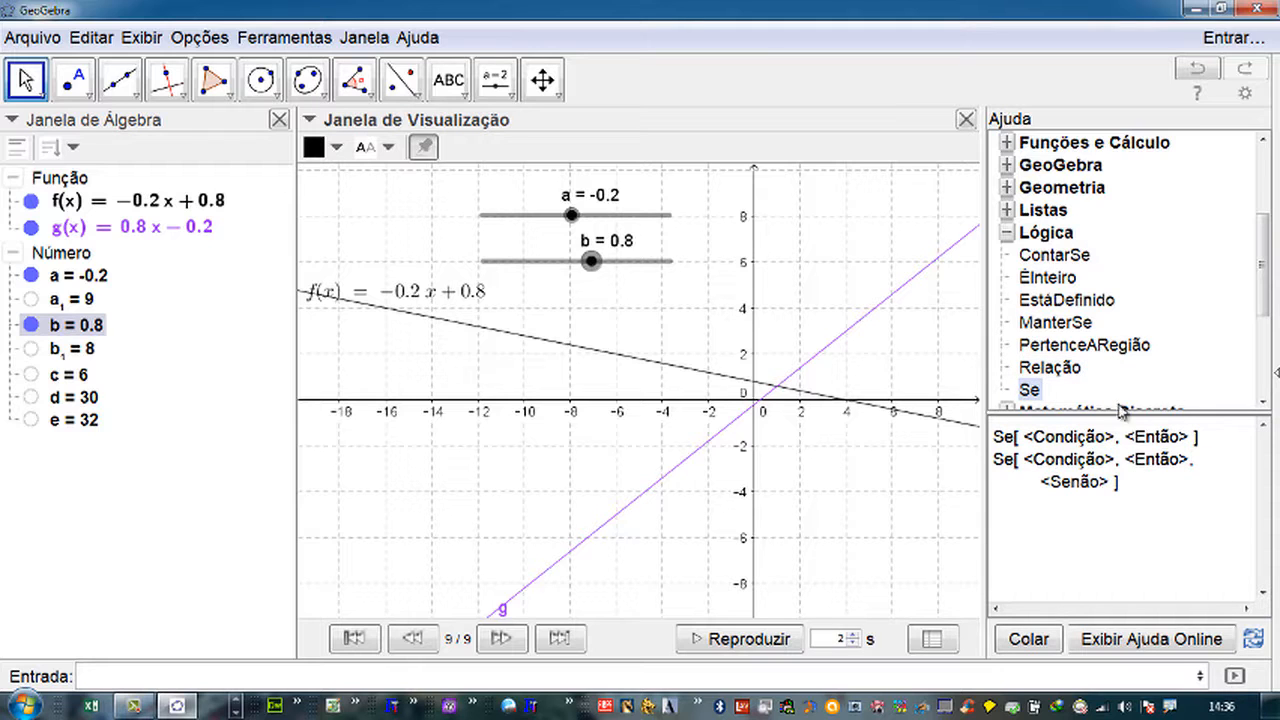
drag(1262, 306, 1266, 252)
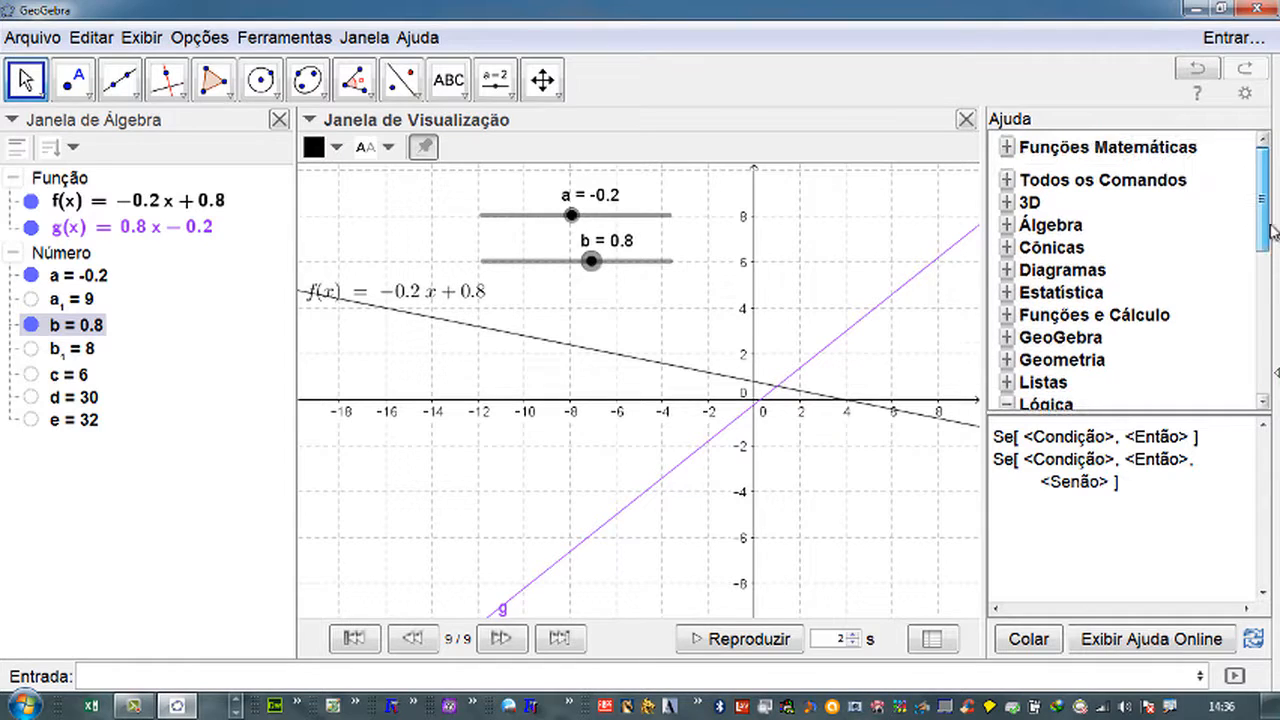
scroll(1100, 312, down, 2)
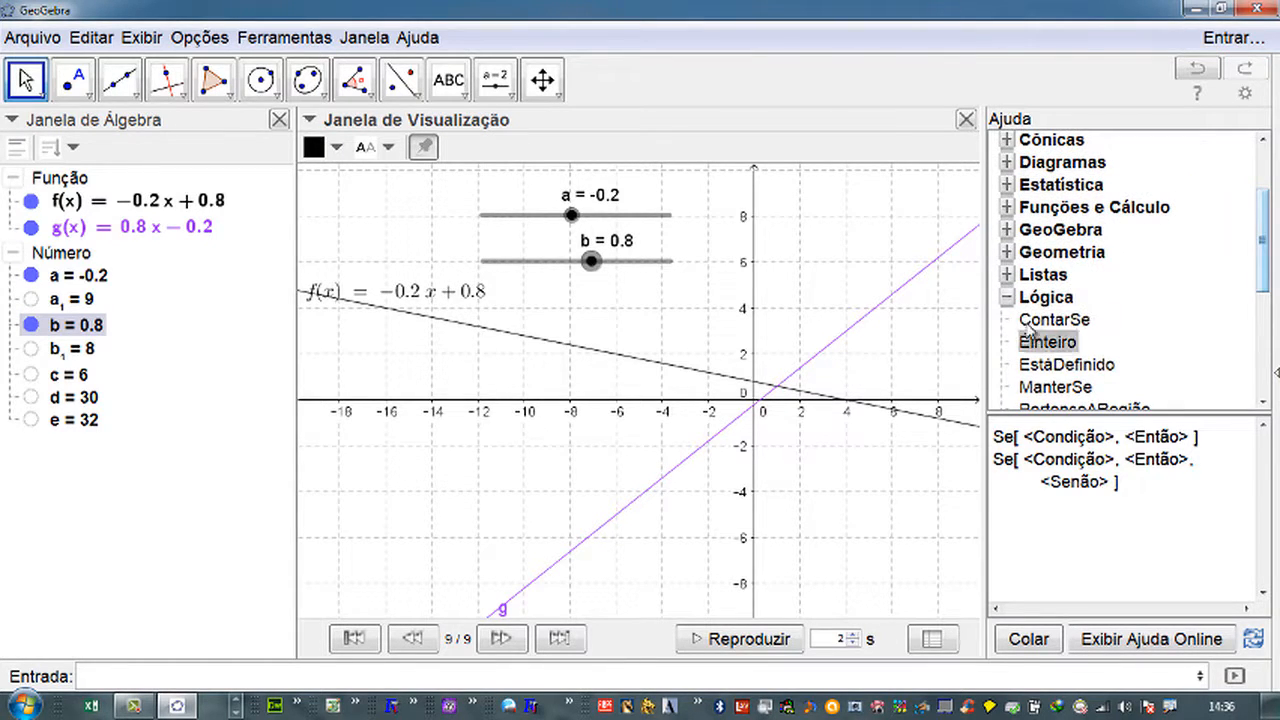
click(1005, 298)
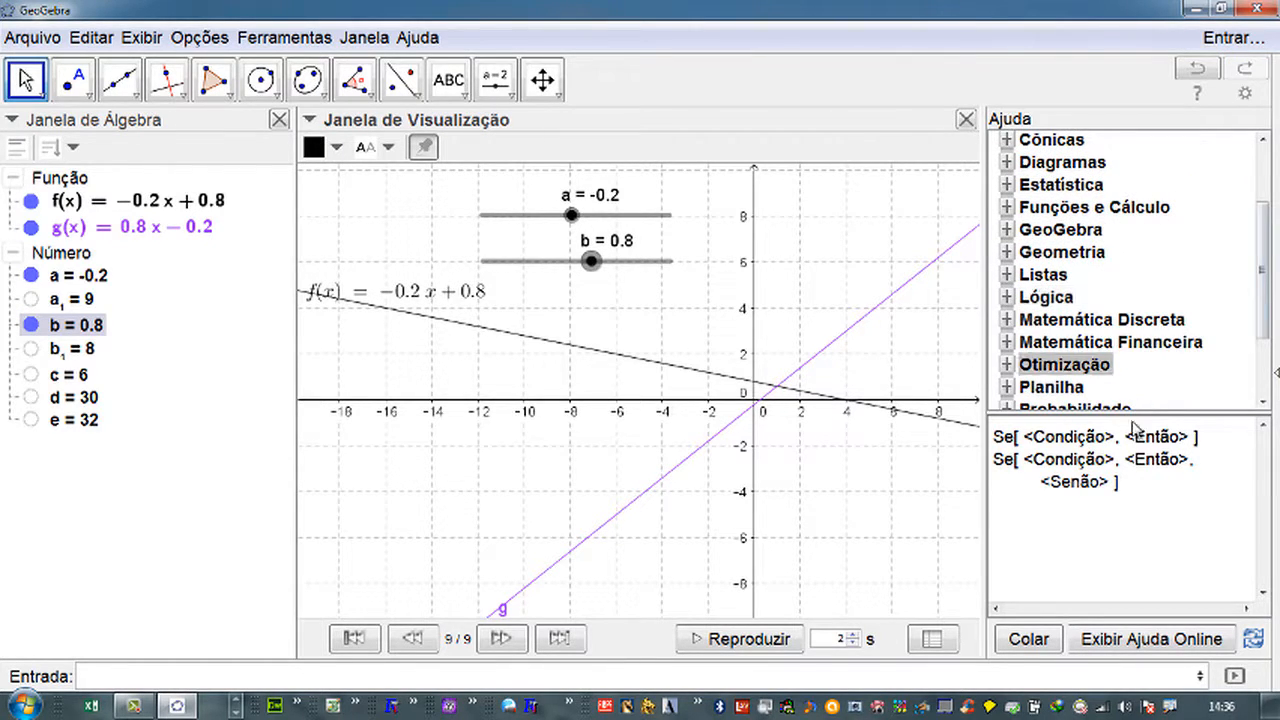
click(1237, 677)
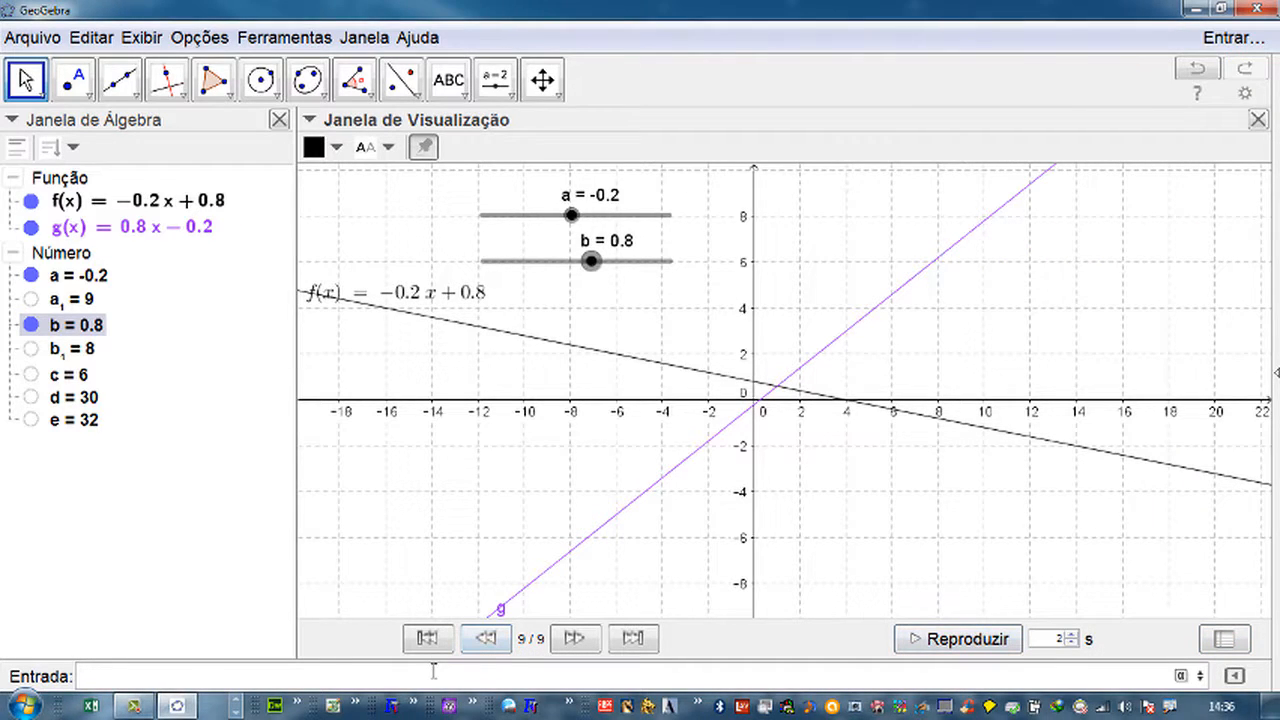
- Try inserting the symbol α into the input bar, look over the available symbols, and clear the entry
click(1185, 677)
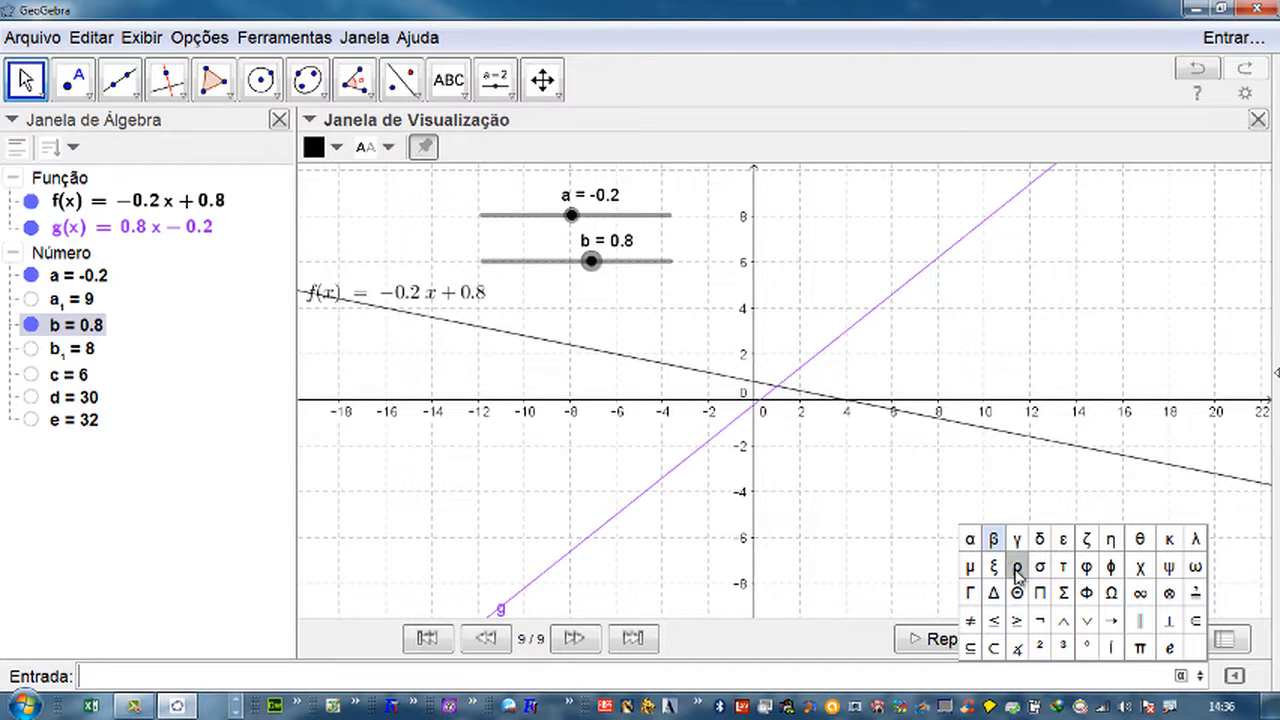
click(969, 539)
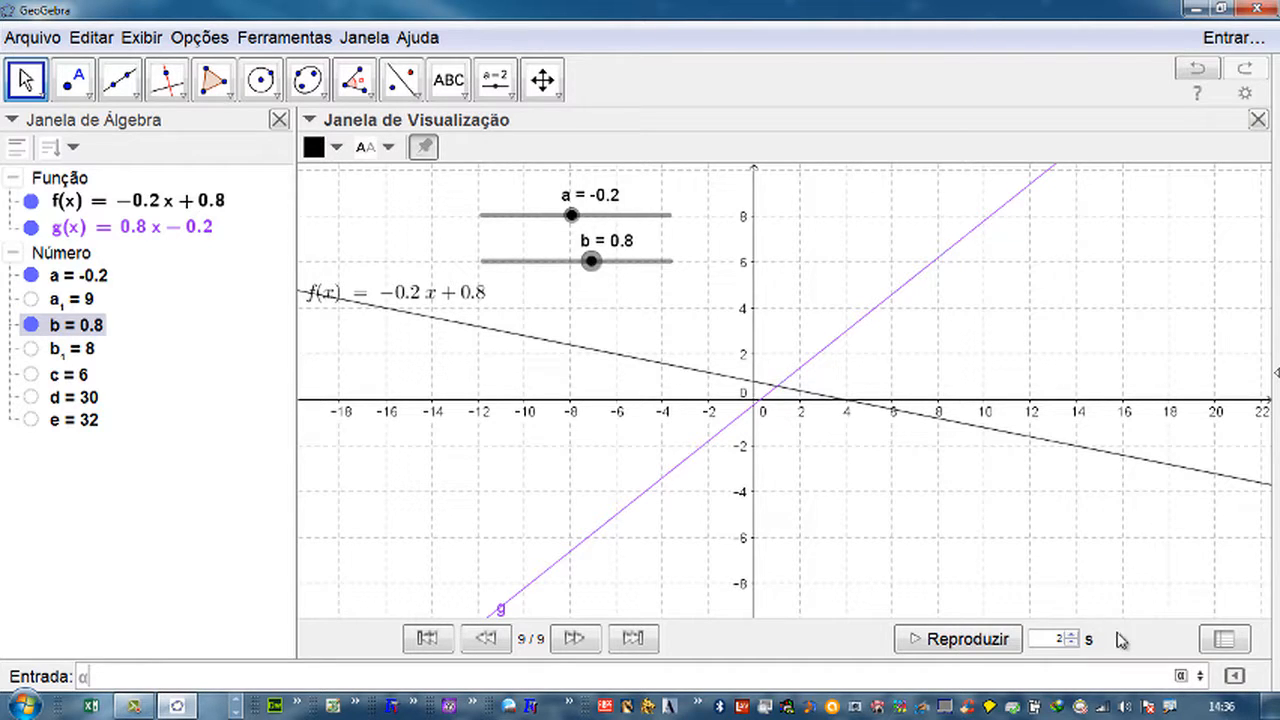
click(1186, 676)
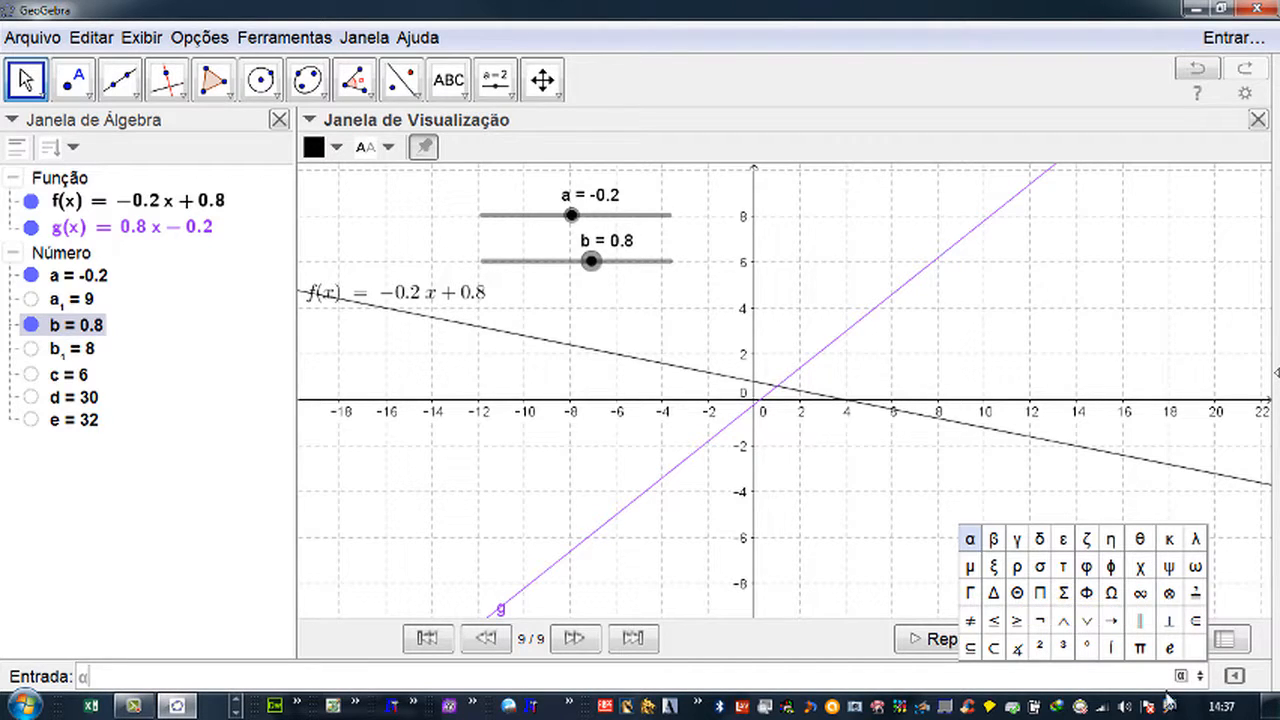
click(1069, 673)
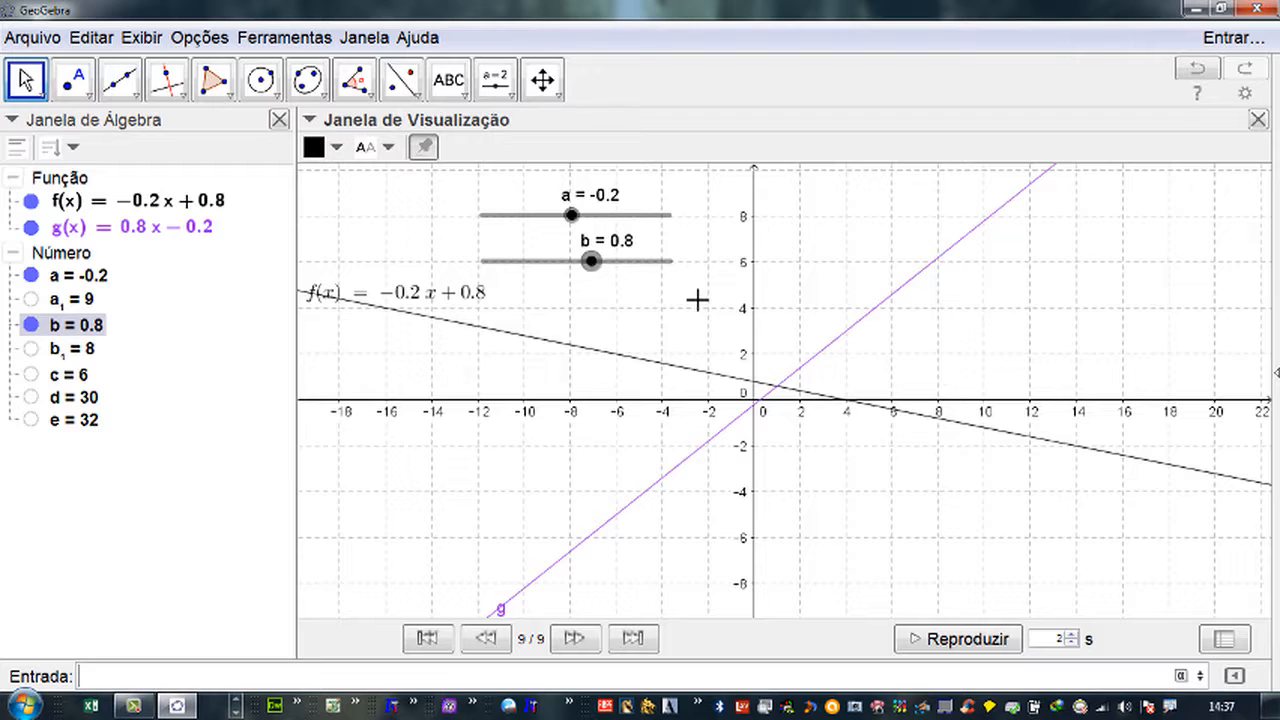
- Select all objects in the construction and delete them
click(41, 95)
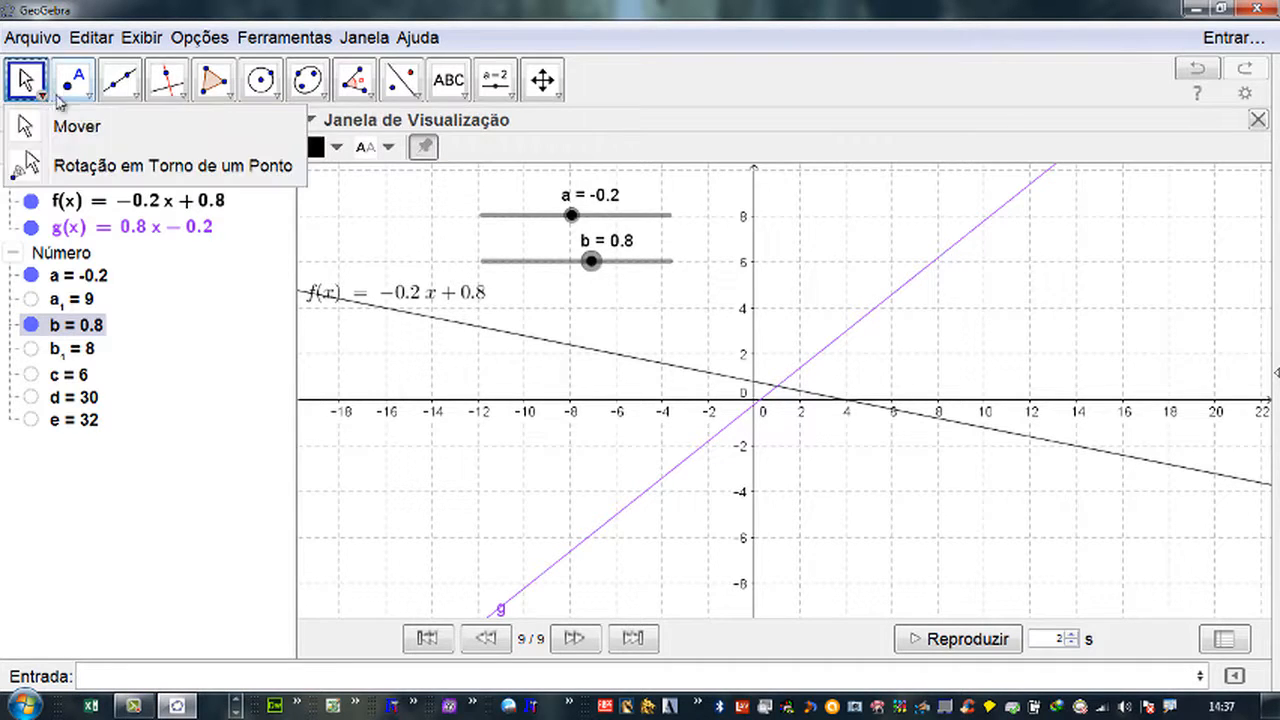
key(ctrl+a)
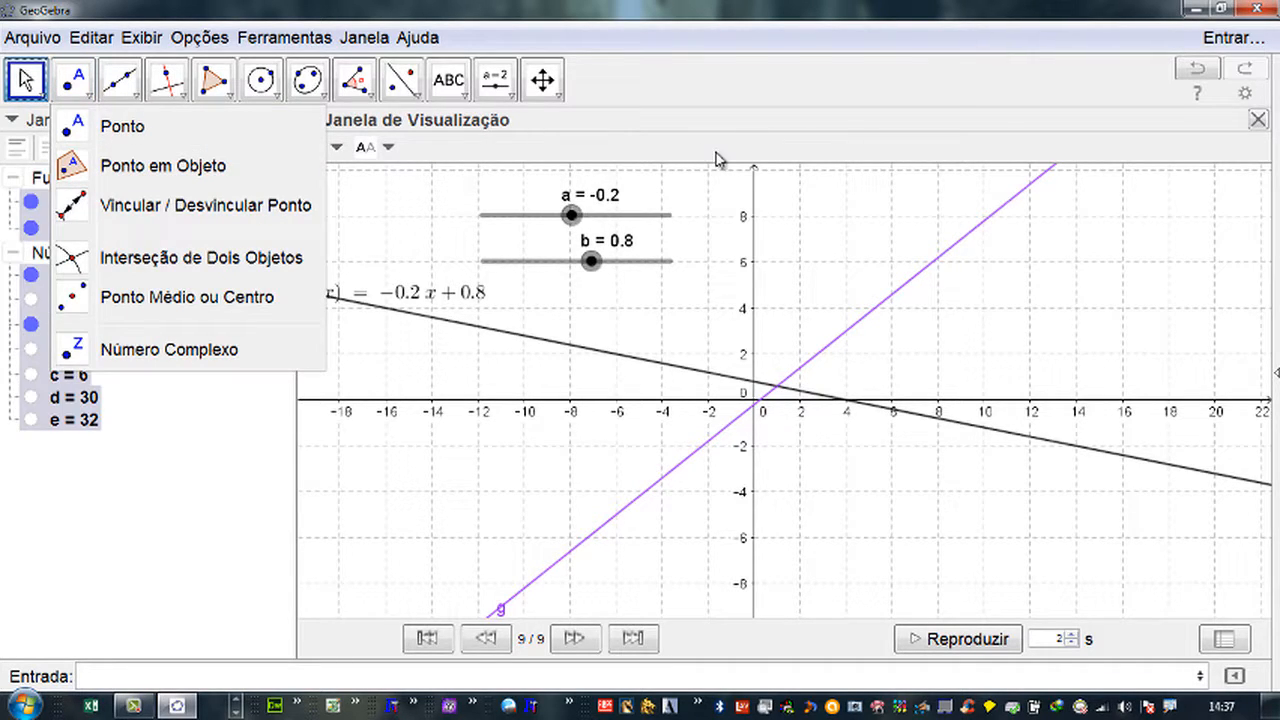
key(Delete)
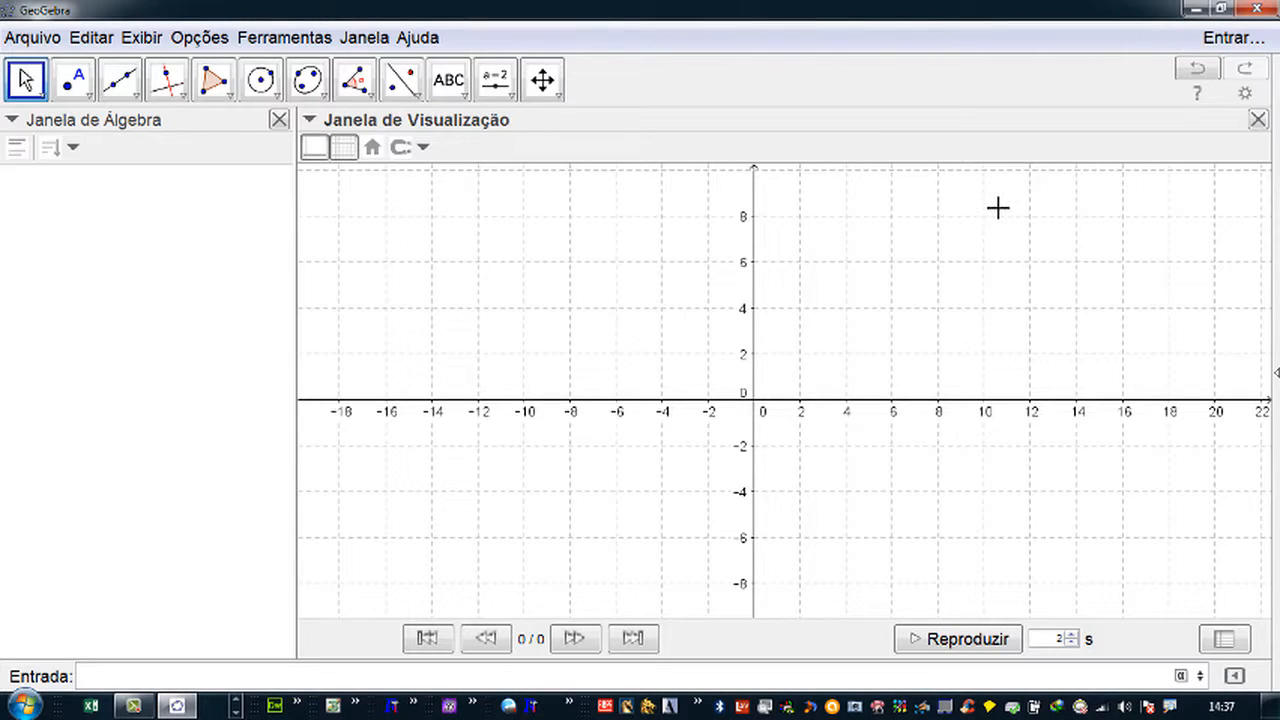